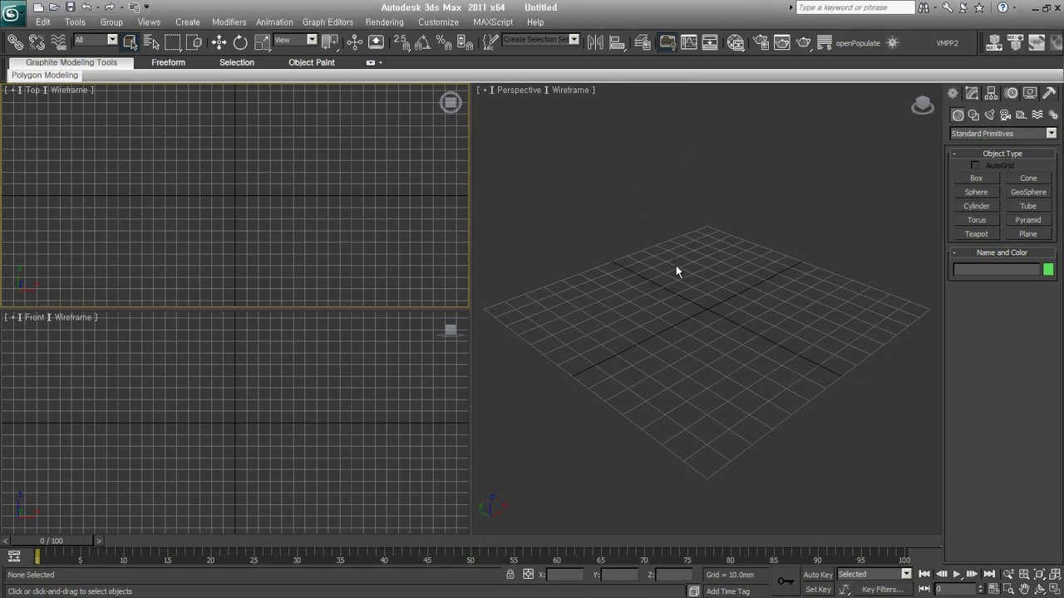
- Draw a 4×4-segment plane about 132.667 by 136.697 in the Perspective viewport
{"action": "left_click", "coordinate": [1028, 234]}
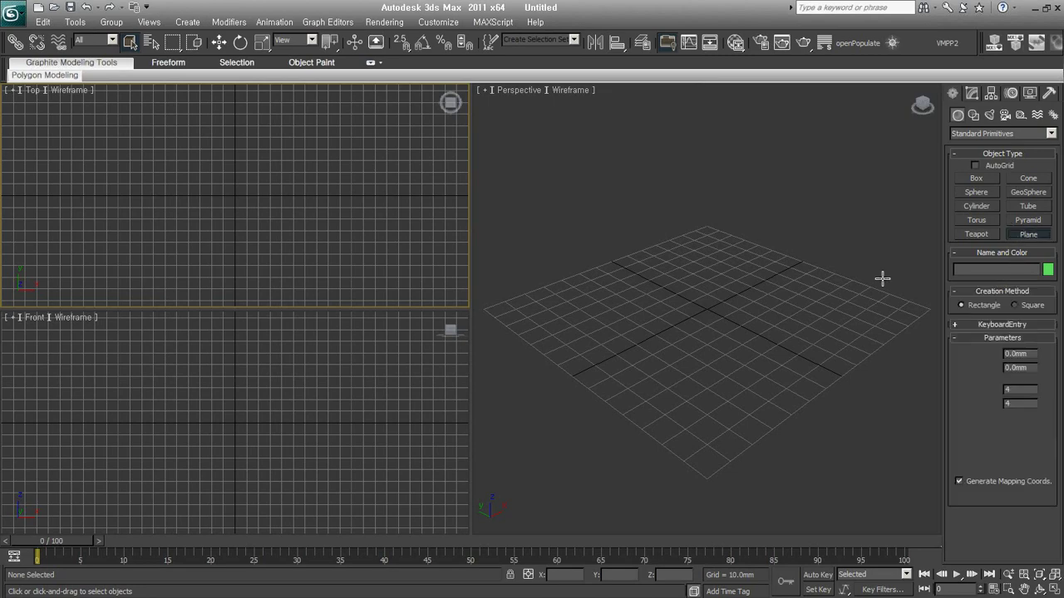
{"action": "left_click_drag", "start_coordinate": [707, 241], "coordinate": [708, 458]}
{"action": "mouse_move", "coordinate": [707, 458]}
{"action": "middle_mouse_down", "text": "alt"}
{"action": "mouse_move", "coordinate": [825, 382]}
{"action": "mouse_move", "coordinate": [813, 388]}
{"action": "middle_mouse_up", "text": "alt"}
- Hide the grid and show Perspective solid-shaded with edged faces and no selection brackets
{"action": "key", "text": "g"}
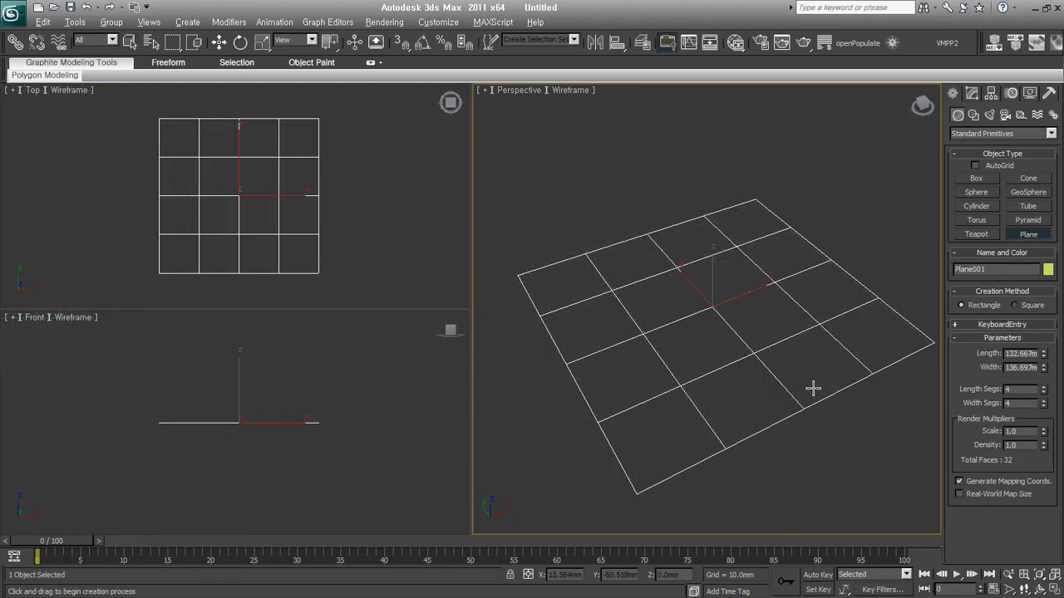
{"action": "key", "text": "F3"}
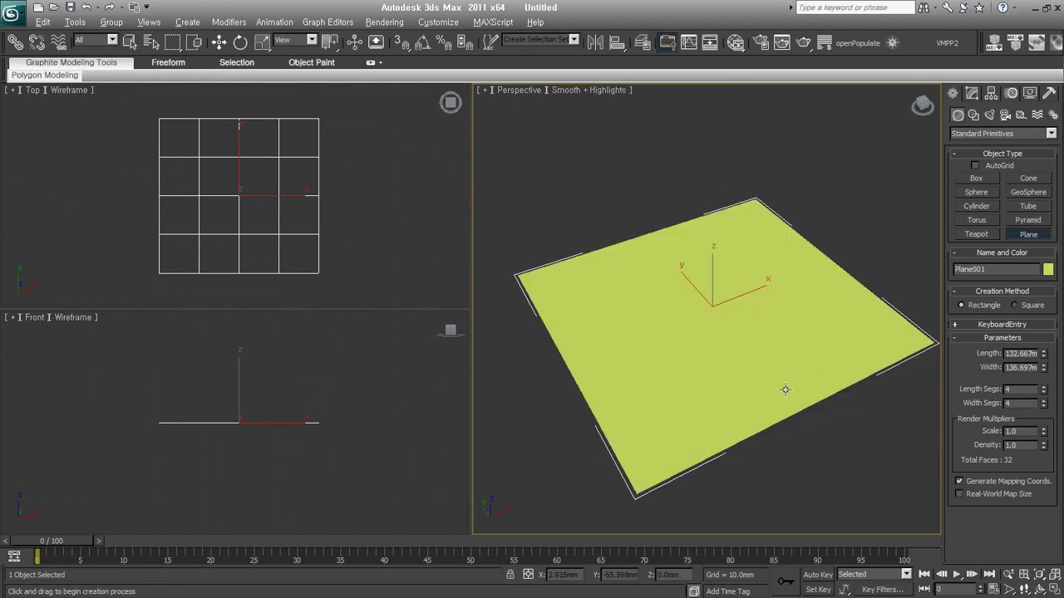
{"action": "key", "text": "F4"}
{"action": "key", "text": "j"}
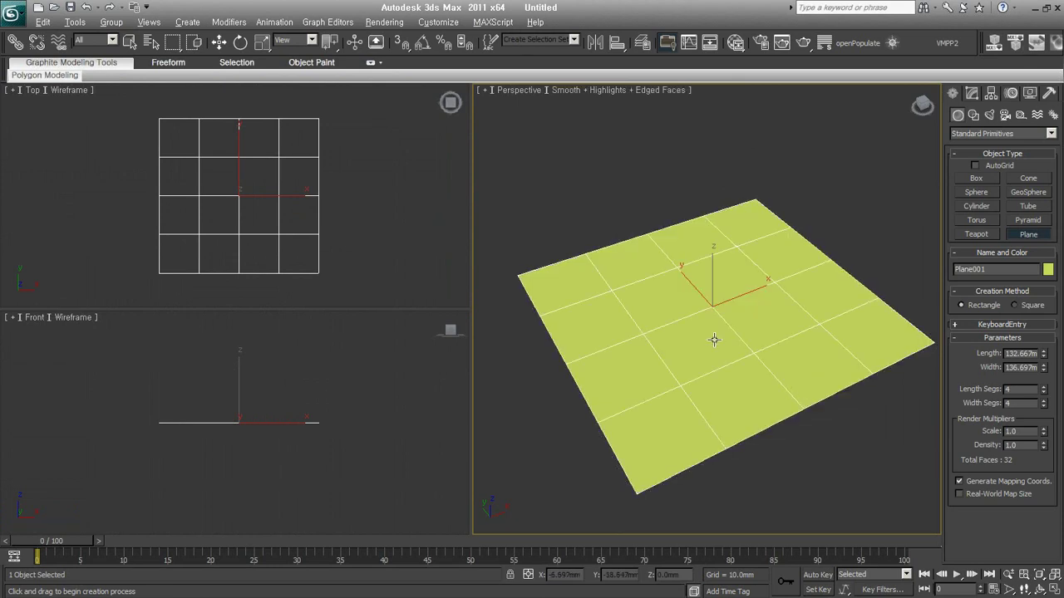
{"action": "scroll", "coordinate": [713, 341], "scroll_direction": "down", "scroll_amount": 1}
{"action": "scroll", "coordinate": [711, 332], "scroll_direction": "down", "scroll_amount": 1}
- Exit Plane creation and toggle the home grid, leaving it hidden in Perspective
{"action": "right_click", "coordinate": [763, 336]}
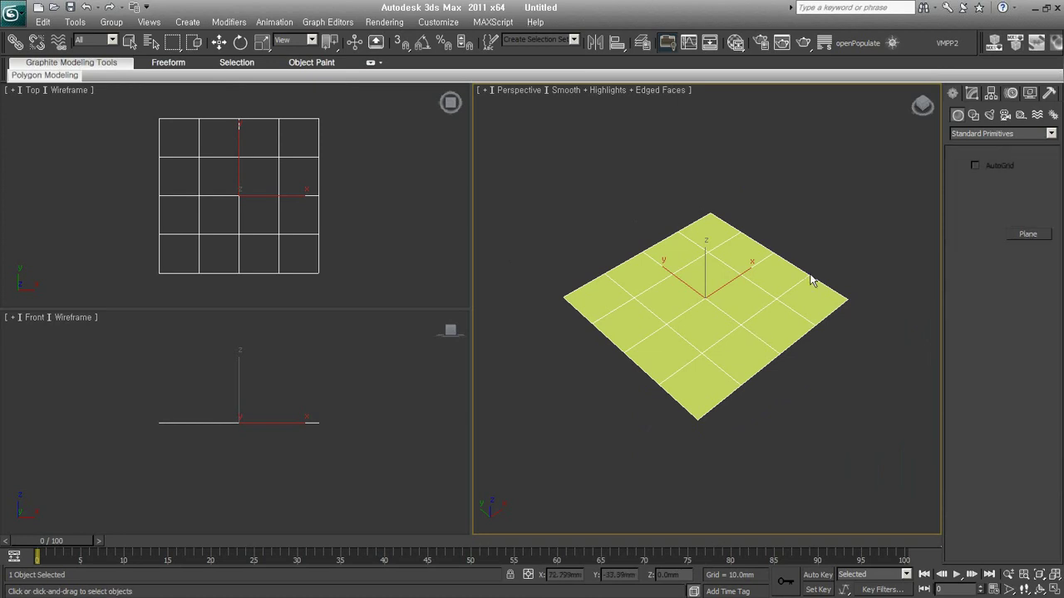
{"action": "middle_click_drag", "start_coordinate": [765, 319], "coordinate": [758, 326]}
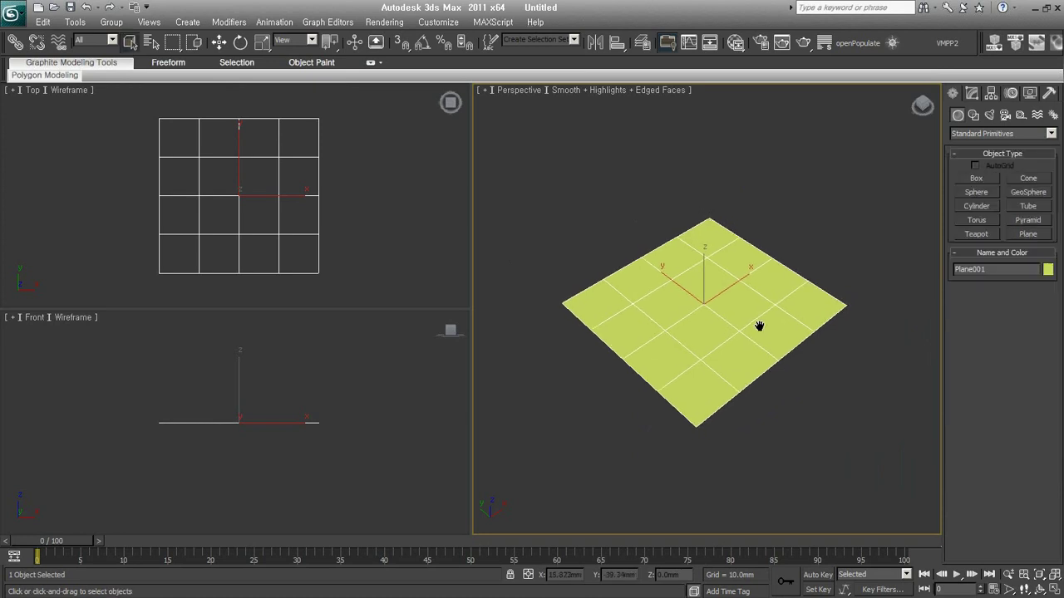
{"action": "key", "text": "g"}
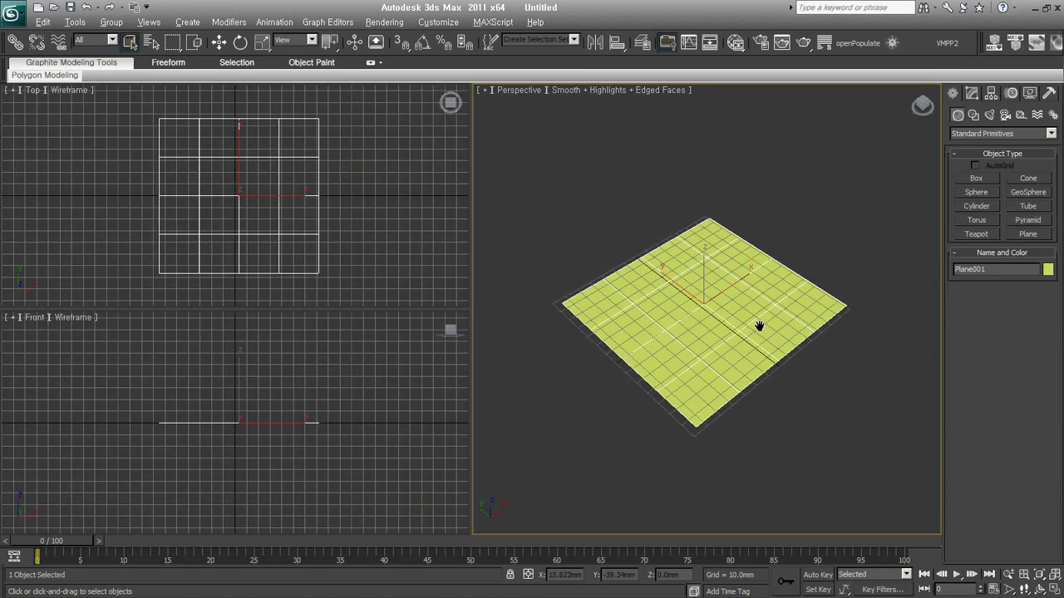
{"action": "scroll", "coordinate": [756, 326], "scroll_direction": "up", "scroll_amount": 2}
{"action": "scroll", "coordinate": [750, 331], "scroll_direction": "down", "scroll_amount": 2}
{"action": "key", "text": "g"}
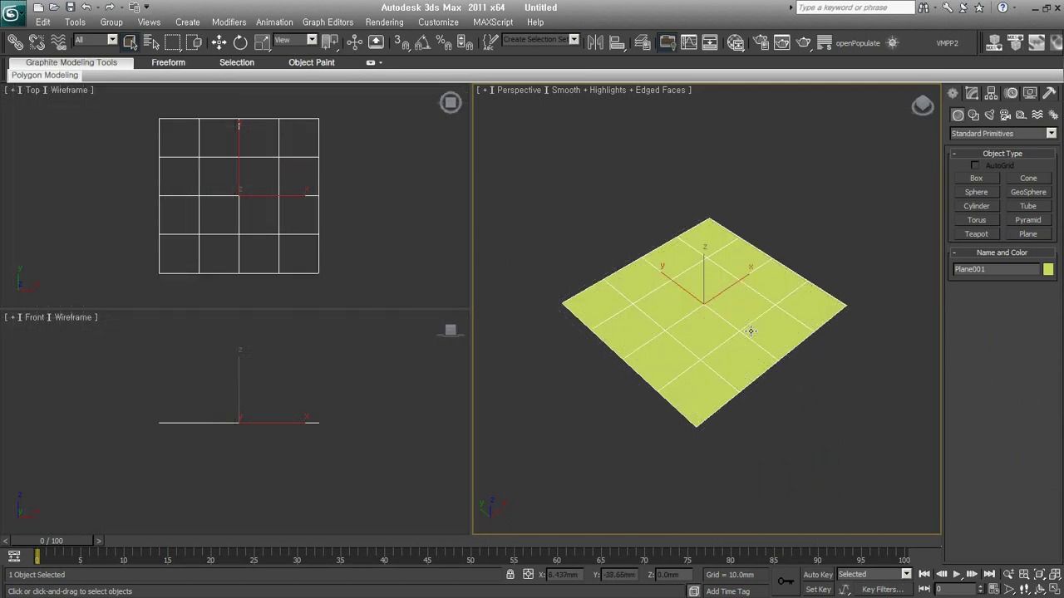
{"action": "key", "text": "g"}
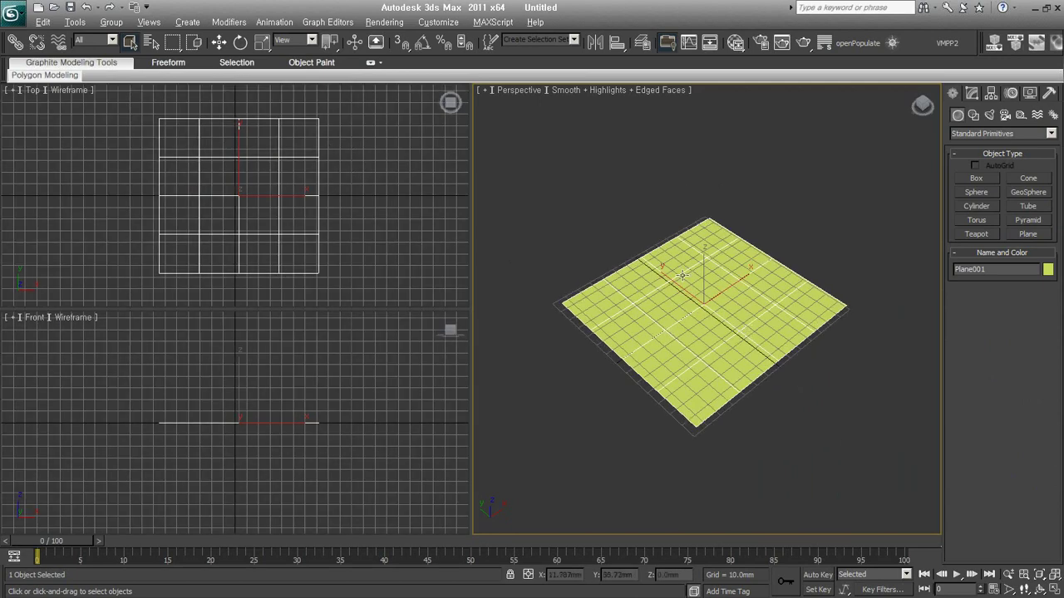
{"action": "key", "text": "g"}
- Hide the home grid in the Top and Front views as well
{"action": "right_click", "coordinate": [335, 220]}
{"action": "key", "text": "g"}
{"action": "right_click", "coordinate": [337, 386]}
{"action": "key", "text": "g"}
{"action": "key", "text": "g"}
{"action": "key", "text": "g"}
{"action": "key", "text": "g"}
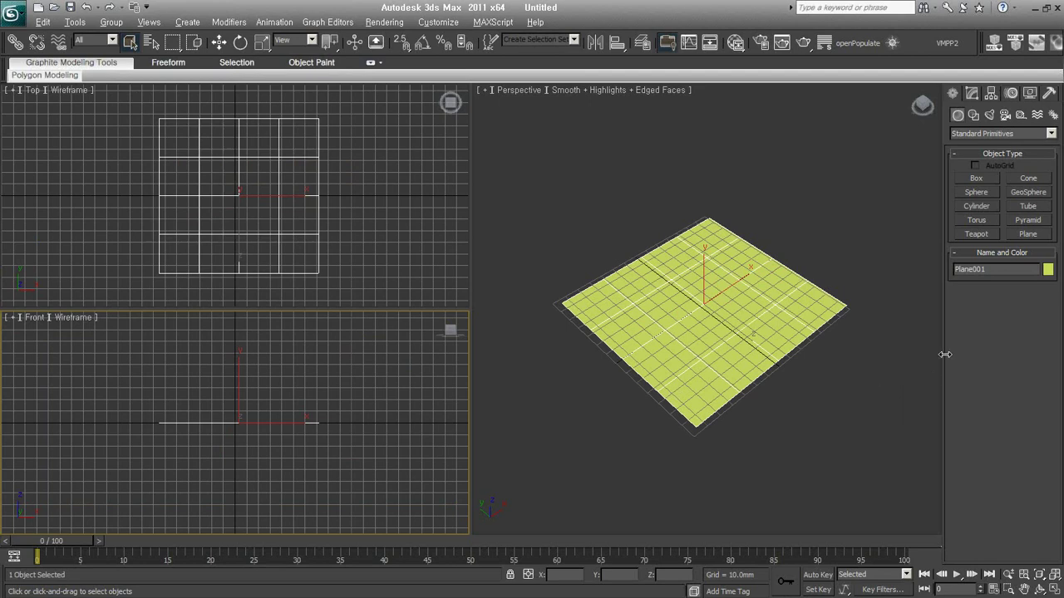
{"action": "key", "text": "g"}
- Reactivate Perspective, turn on snapping, and toggle between wireframe and edged-face shading
{"action": "left_click", "coordinate": [716, 318]}
{"action": "key", "text": "s"}
{"action": "key", "text": "F3"}
{"action": "key", "text": "F3"}
{"action": "key", "text": "F3"}
{"action": "key", "text": "F3"}
{"action": "key", "text": "F3"}
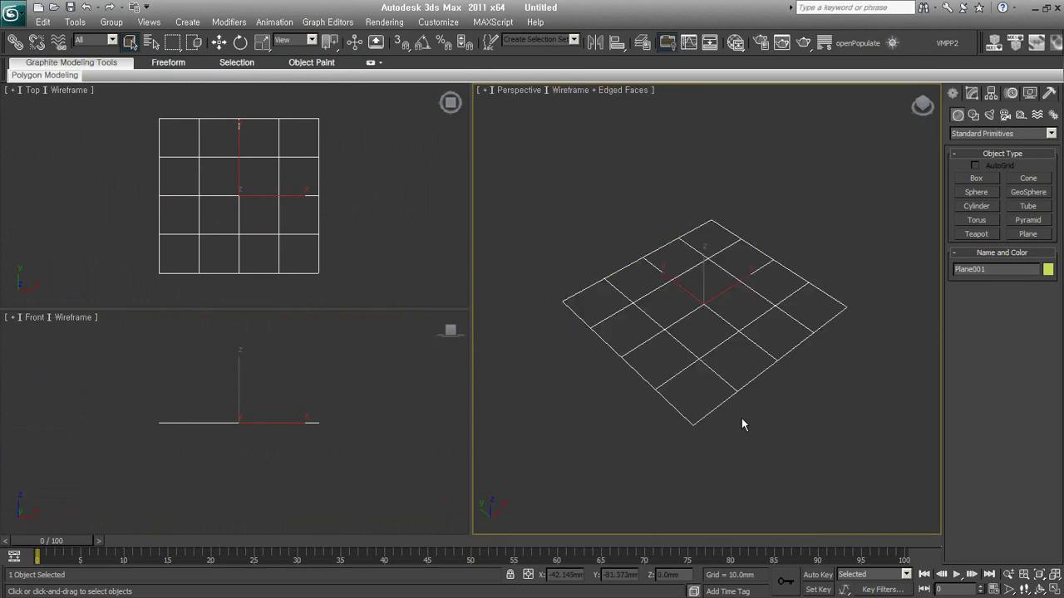
{"action": "key", "text": "F3"}
{"action": "key", "text": "F4"}
{"action": "key", "text": "F4"}
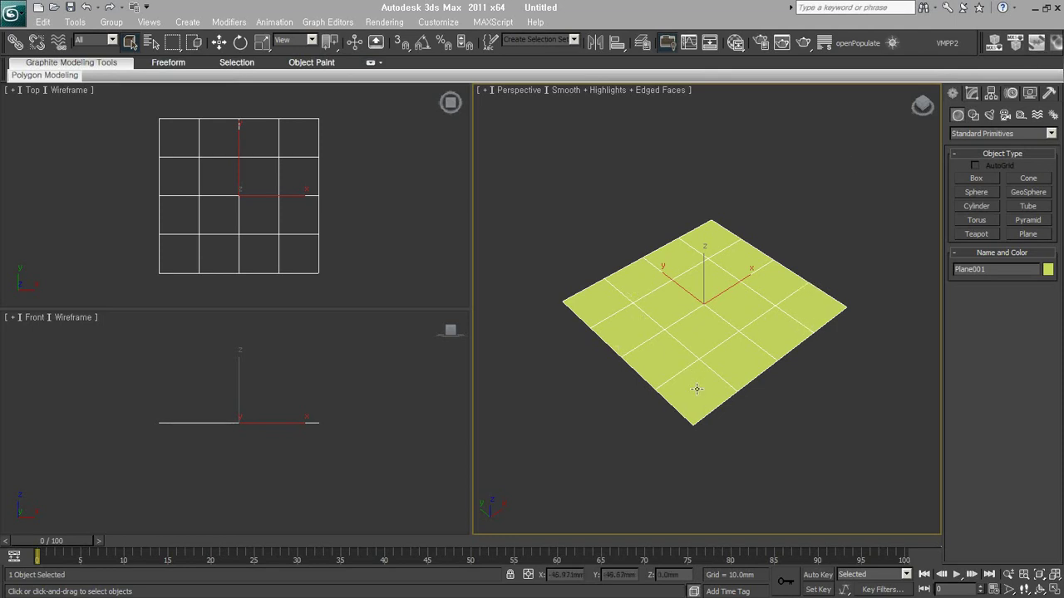
- Select Plane001 and pan and orbit the Perspective view to frame it
{"action": "left_click", "coordinate": [757, 370]}
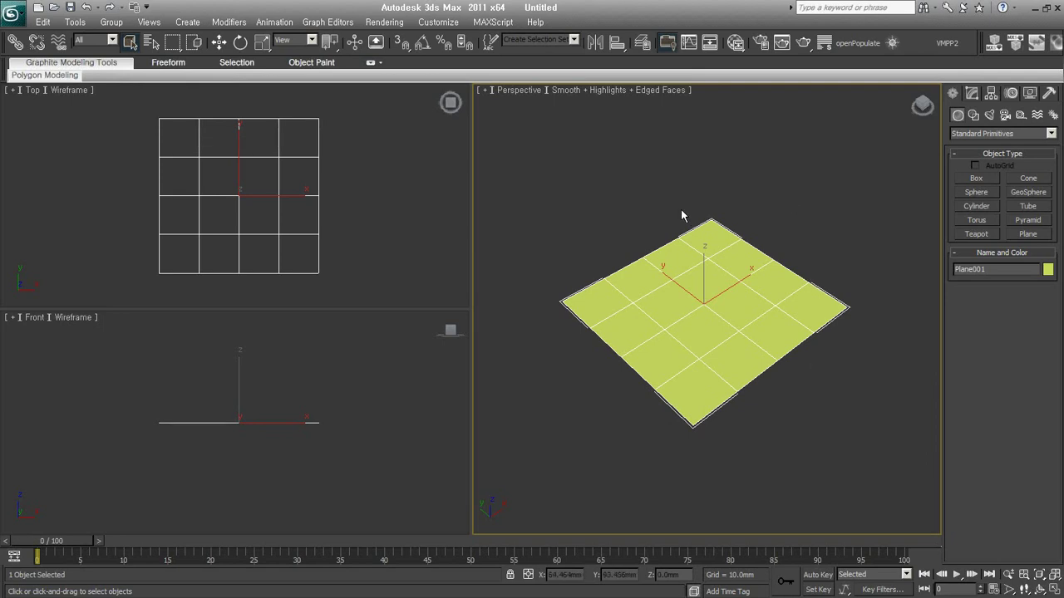
{"action": "middle_click_drag", "start_coordinate": [673, 218], "coordinate": [669, 324]}
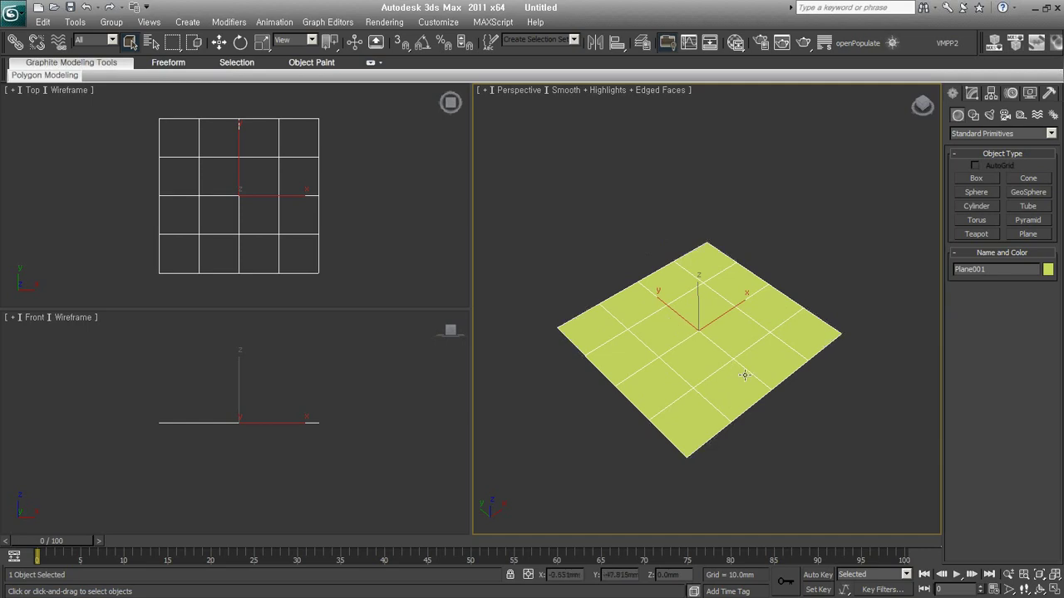
{"action": "middle_click_drag", "start_coordinate": [765, 366], "coordinate": [758, 353], "text": "alt"}
{"action": "middle_click_drag", "start_coordinate": [802, 388], "coordinate": [803, 371]}
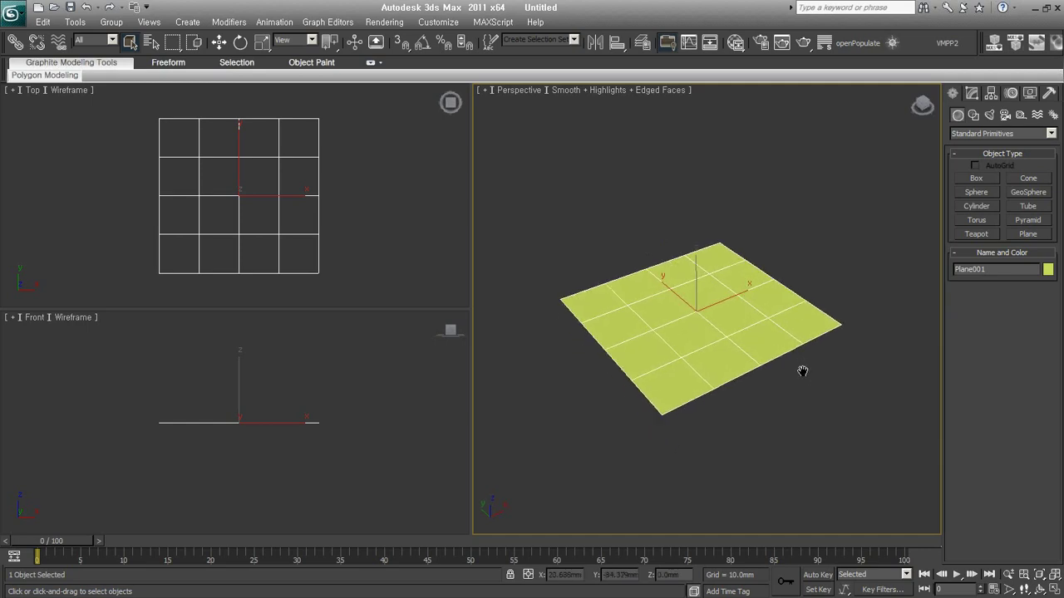
{"action": "left_click", "coordinate": [973, 93]}
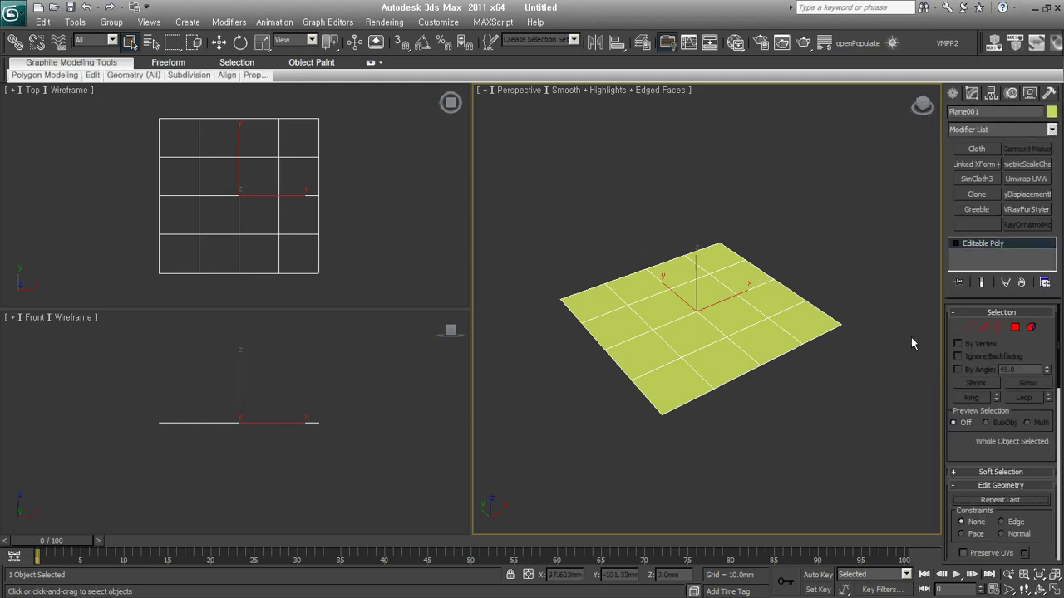
- Rotate the plane about -38.3° around its Y axis so it stands tilted
{"action": "mouse_move", "coordinate": [956, 452]}
{"action": "left_mouse_down"}
{"action": "mouse_move", "coordinate": [1004, 203]}
{"action": "mouse_move", "coordinate": [1001, 239]}
{"action": "left_mouse_up"}
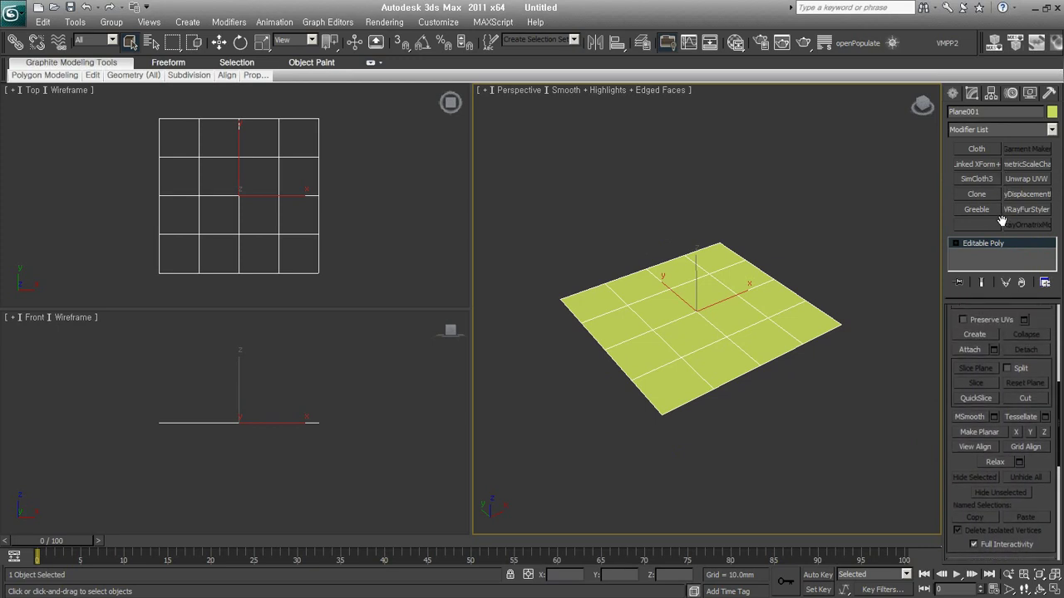
{"action": "left_click", "coordinate": [956, 244]}
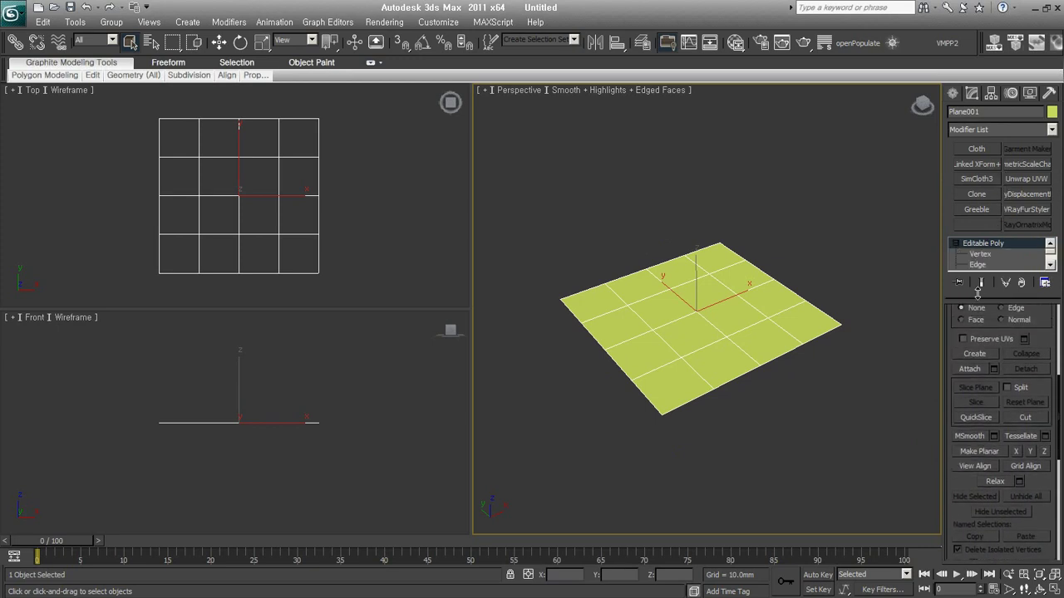
{"action": "key", "text": "w"}
{"action": "right_click", "coordinate": [712, 292]}
{"action": "left_click", "coordinate": [731, 326]}
{"action": "left_click_drag", "start_coordinate": [679, 284], "coordinate": [769, 386]}
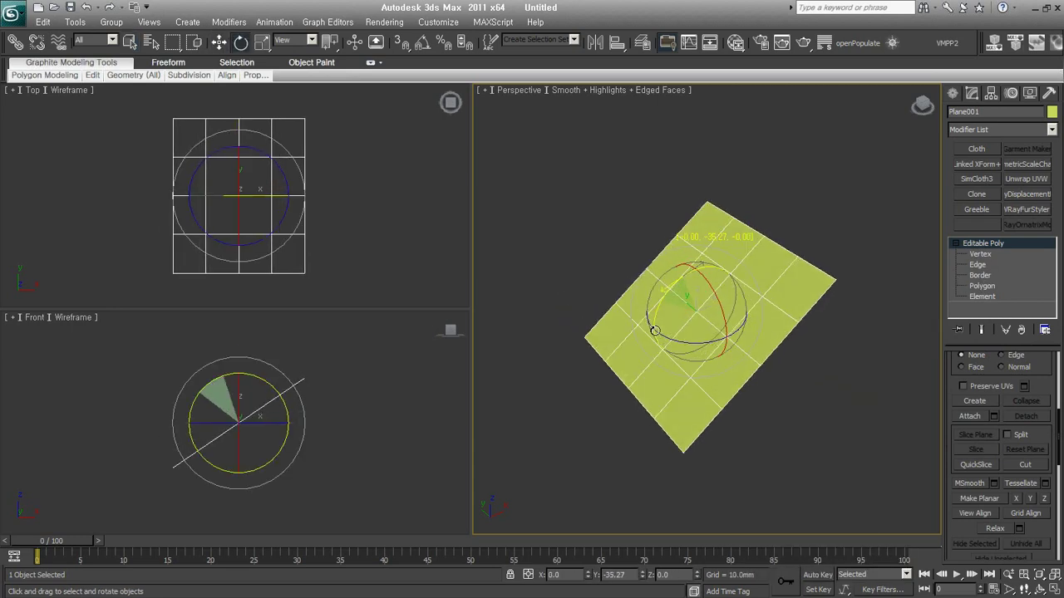
{"action": "middle_click_drag", "start_coordinate": [769, 387], "coordinate": [909, 395], "text": "alt"}
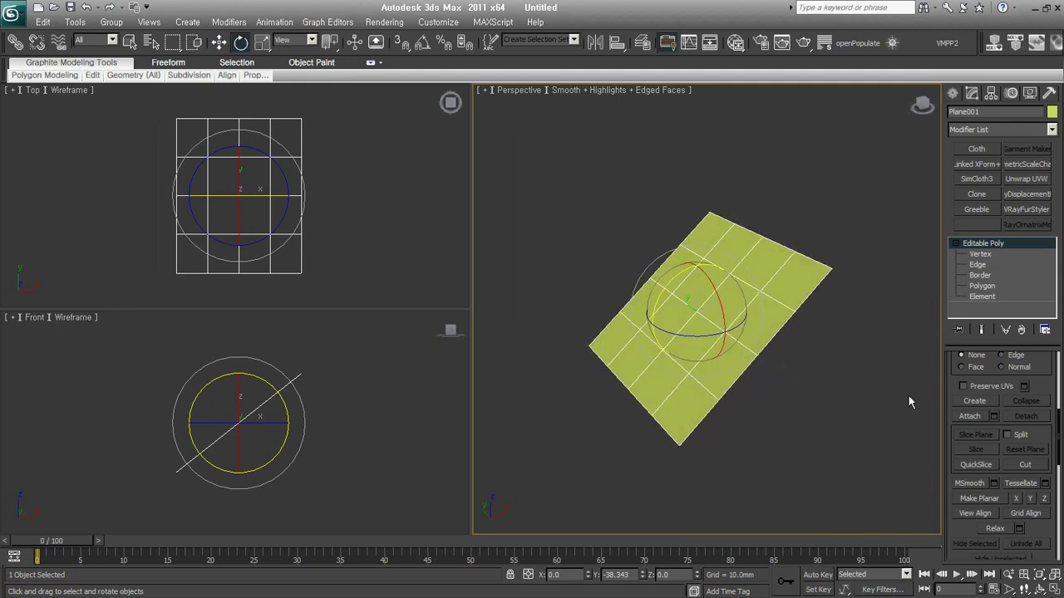
{"action": "scroll", "coordinate": [1031, 383], "scroll_direction": "down", "scroll_amount": 3}
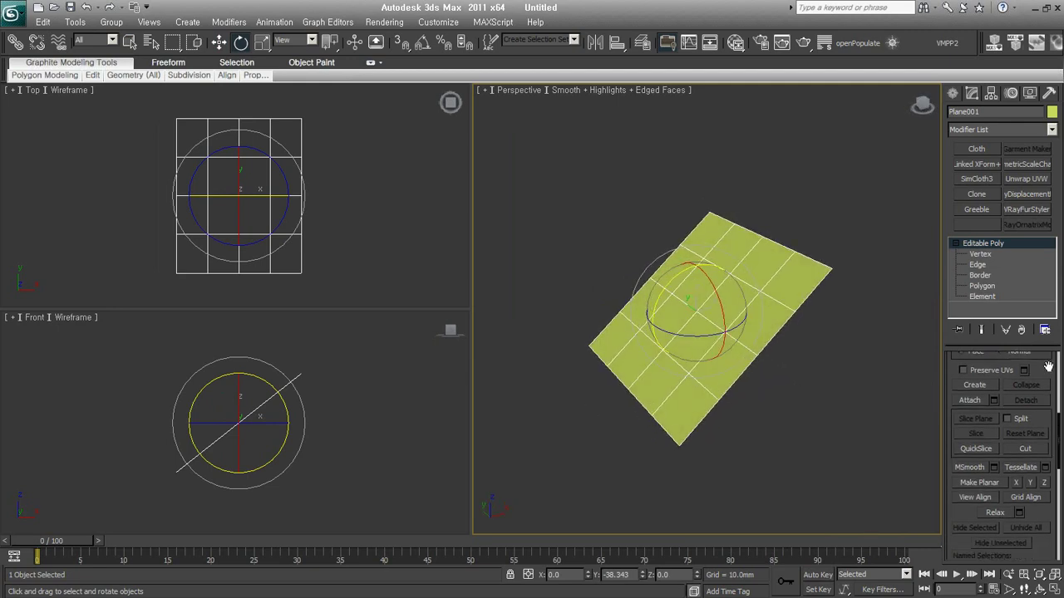
- Enter Polygon level and try a loop selection on the plane, then clear it
{"action": "left_click", "coordinate": [981, 286]}
{"action": "left_click", "coordinate": [776, 270]}
{"action": "key", "text": "alt+l"}
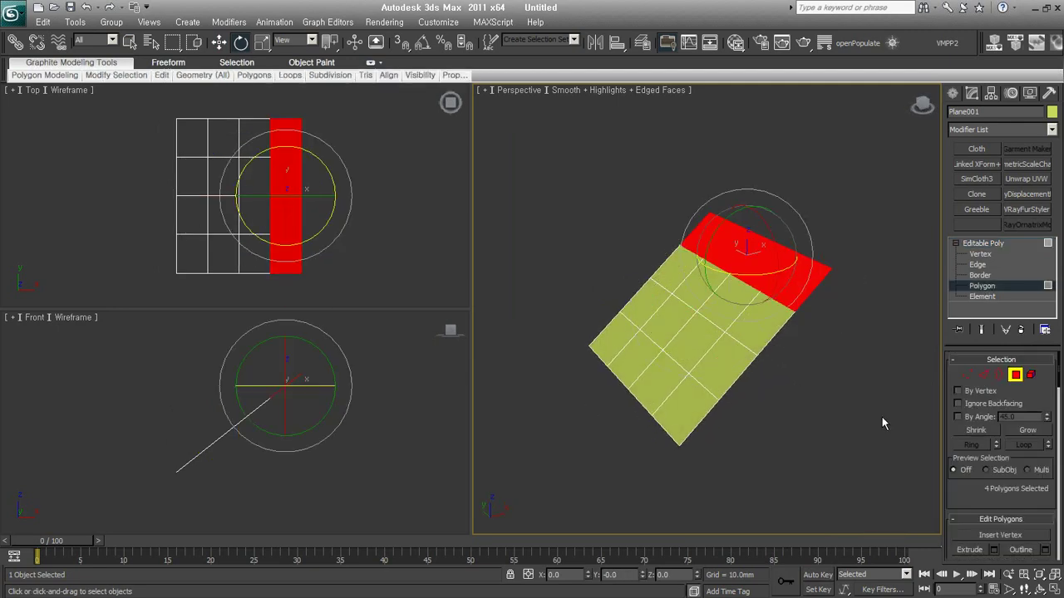
{"action": "left_click", "coordinate": [861, 296]}
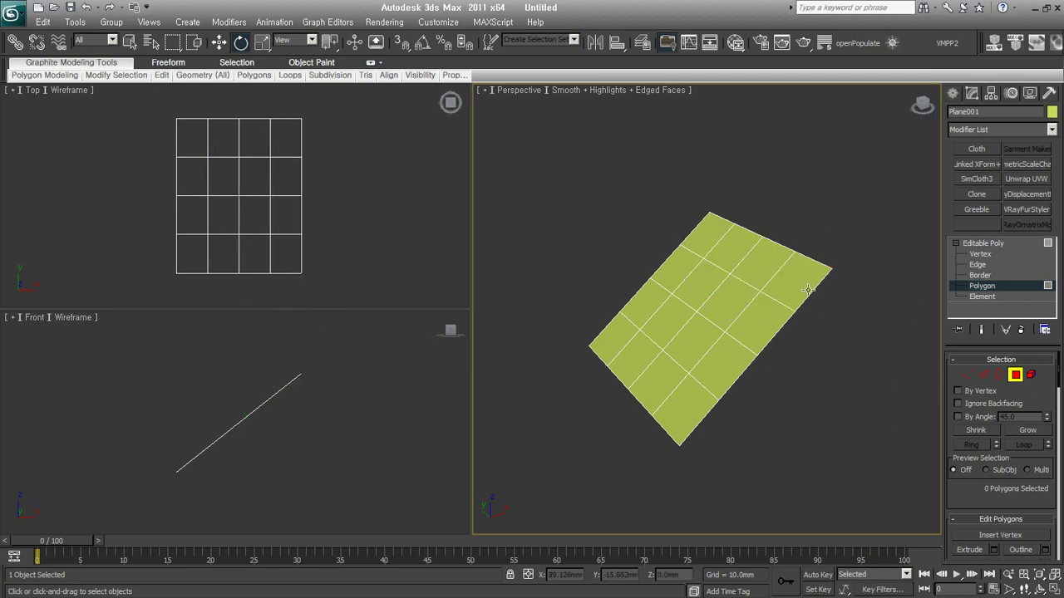
- Select the far corner polygon and grow it into the four-polygon edge row
{"action": "left_click", "coordinate": [797, 279]}
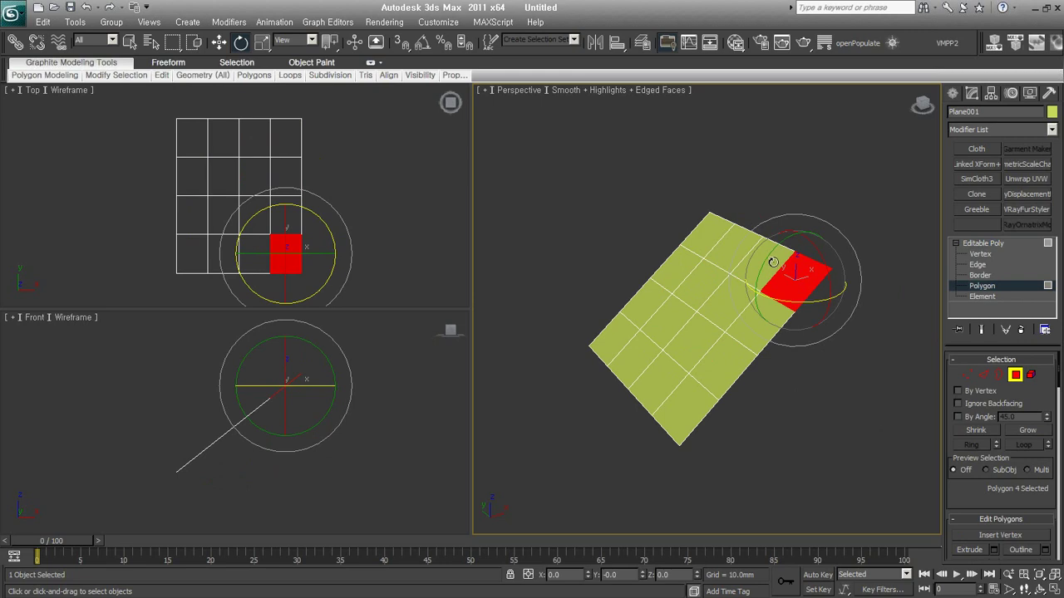
{"action": "left_click", "coordinate": [773, 263], "text": "shift"}
{"action": "mouse_move", "coordinate": [971, 495]}
{"action": "left_mouse_down"}
{"action": "mouse_move", "coordinate": [1010, 246]}
{"action": "mouse_move", "coordinate": [985, 209]}
{"action": "mouse_move", "coordinate": [989, 223]}
{"action": "left_mouse_up"}
{"action": "left_click_drag", "start_coordinate": [1035, 444], "coordinate": [1031, 358]}
{"action": "scroll", "coordinate": [1023, 374], "scroll_direction": "down", "scroll_amount": 2}
{"action": "scroll", "coordinate": [1010, 399], "scroll_direction": "down", "scroll_amount": 2}
{"action": "scroll", "coordinate": [1001, 415], "scroll_direction": "down", "scroll_amount": 1}
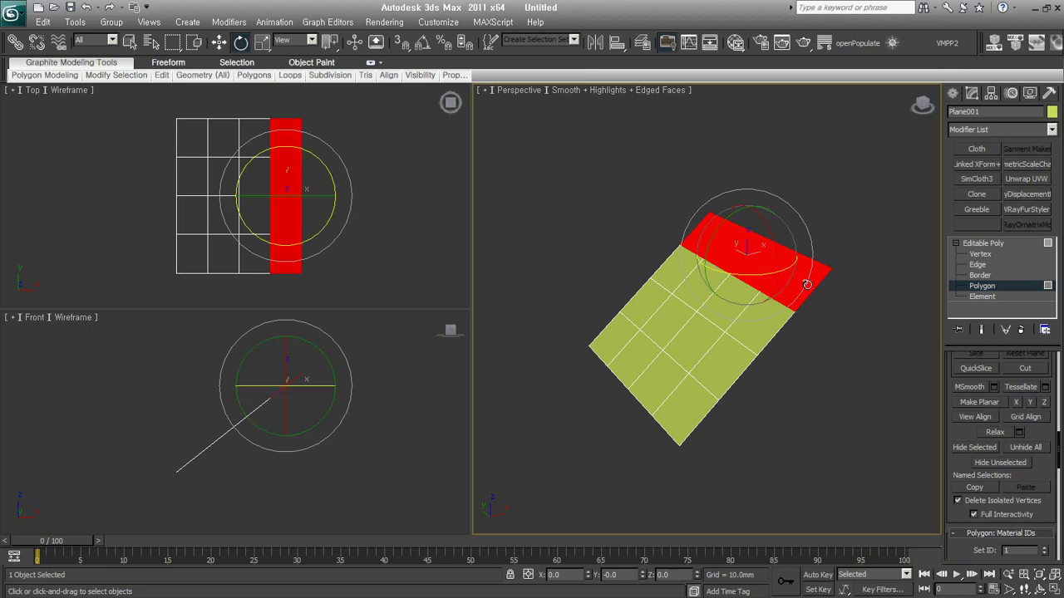
{"action": "right_click", "coordinate": [773, 280]}
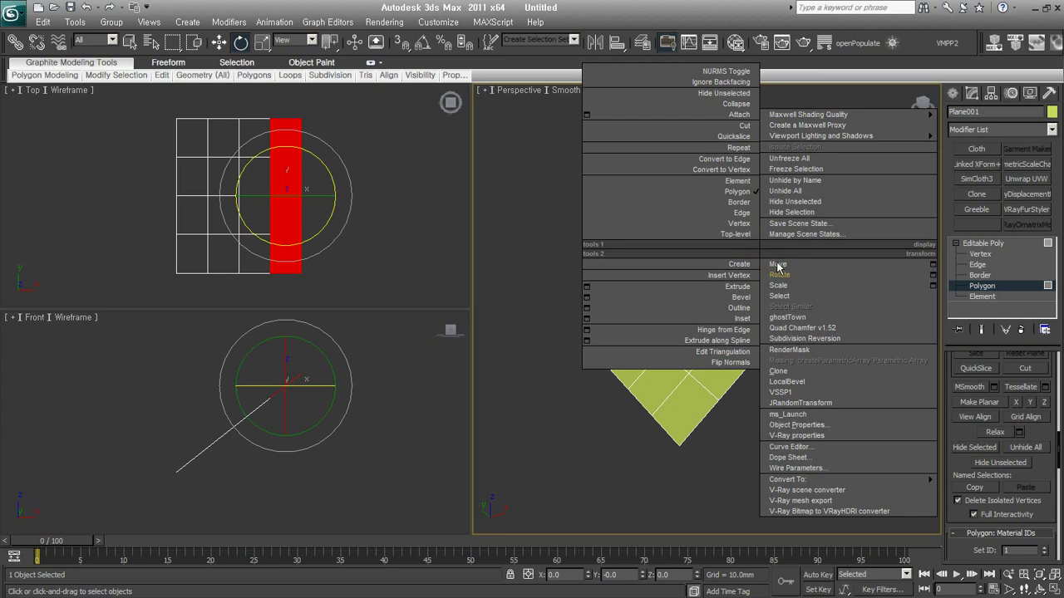
{"action": "left_click", "coordinate": [844, 332]}
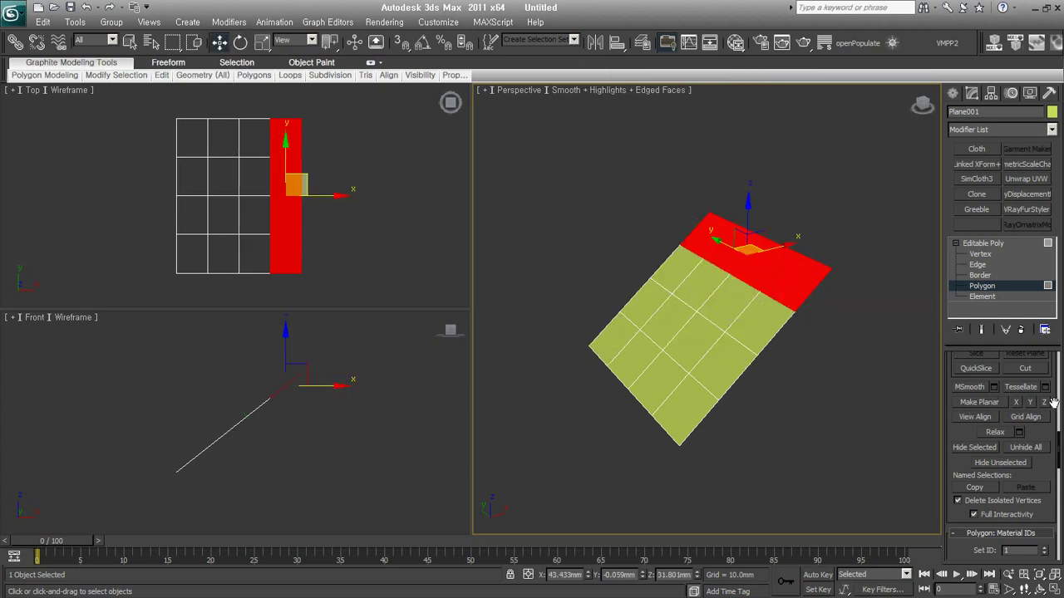
{"action": "left_click", "coordinate": [988, 405]}
{"action": "left_click", "coordinate": [988, 405]}
{"action": "left_click", "coordinate": [1016, 403]}
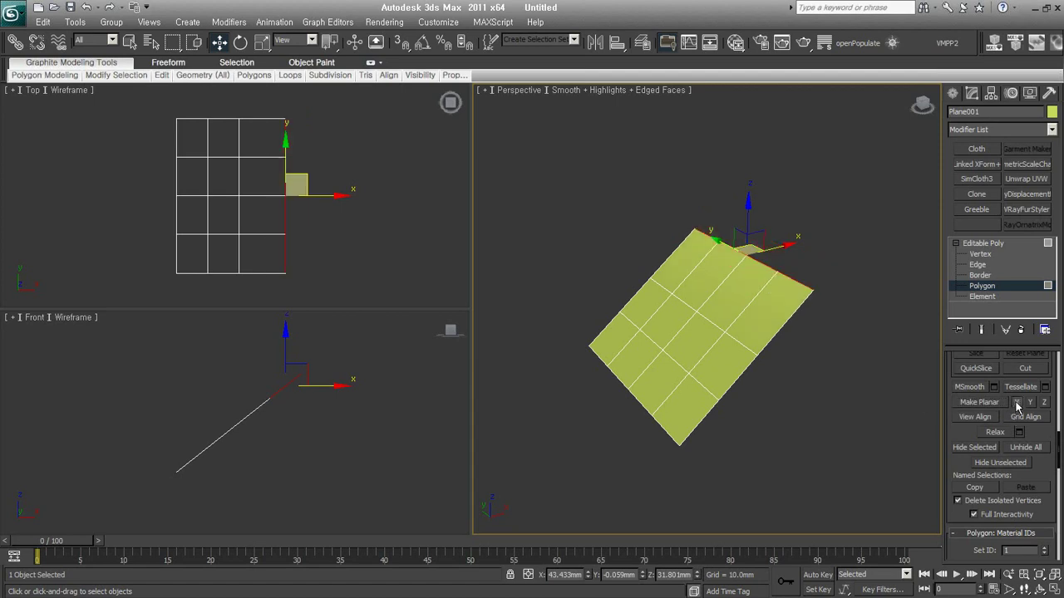
{"action": "key", "text": "ctrl+z"}
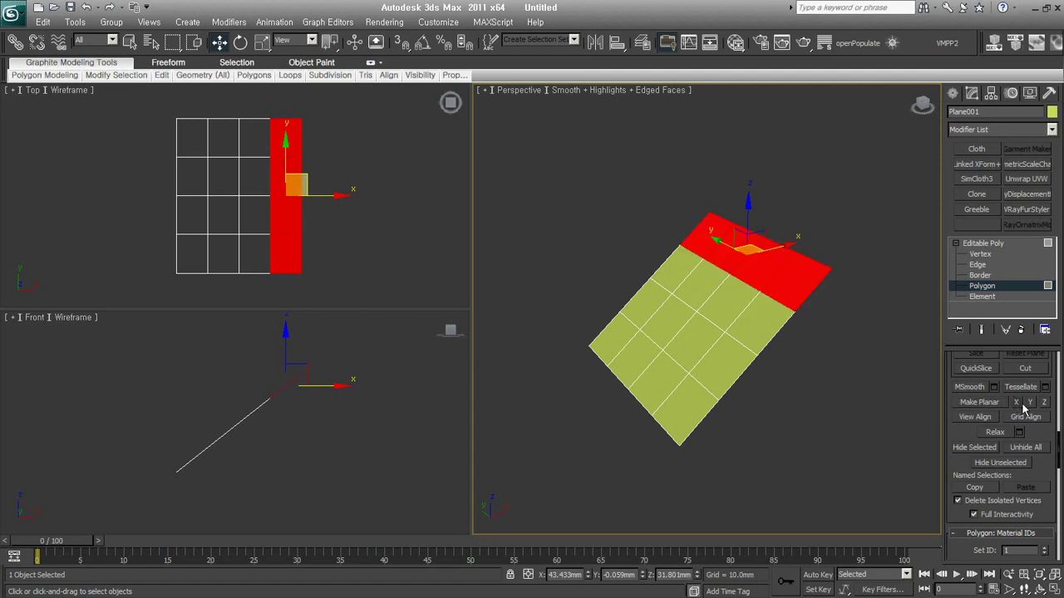
{"action": "left_click", "coordinate": [1031, 404]}
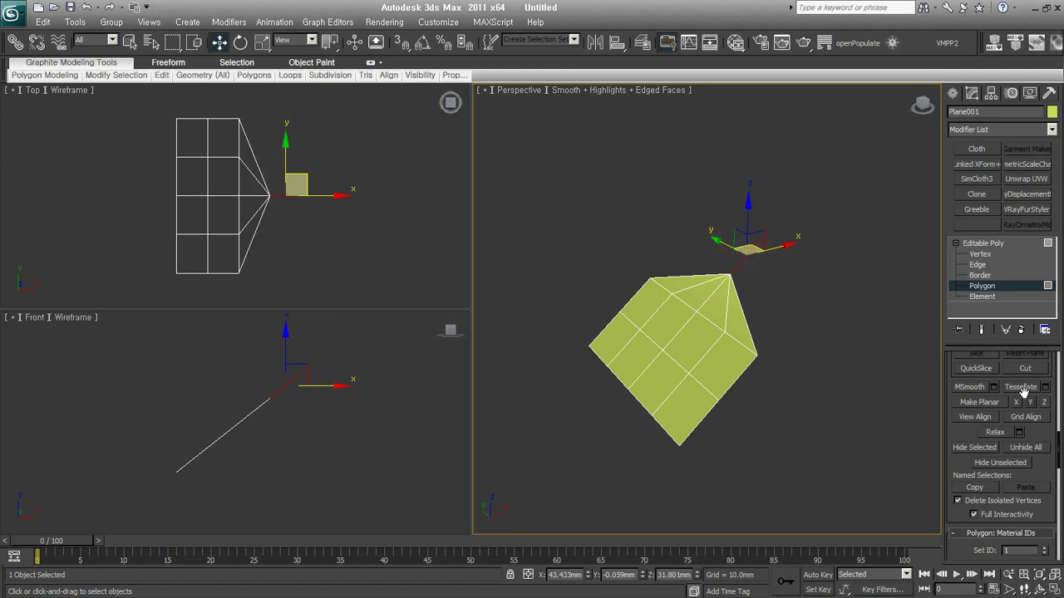
{"action": "key", "text": "ctrl+z"}
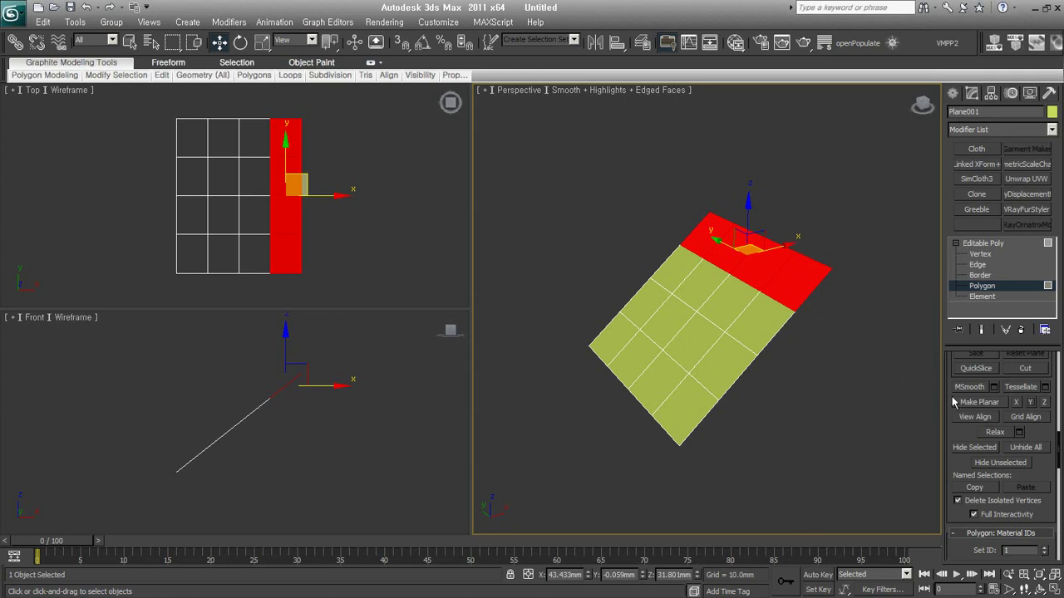
{"action": "left_click", "coordinate": [1014, 404]}
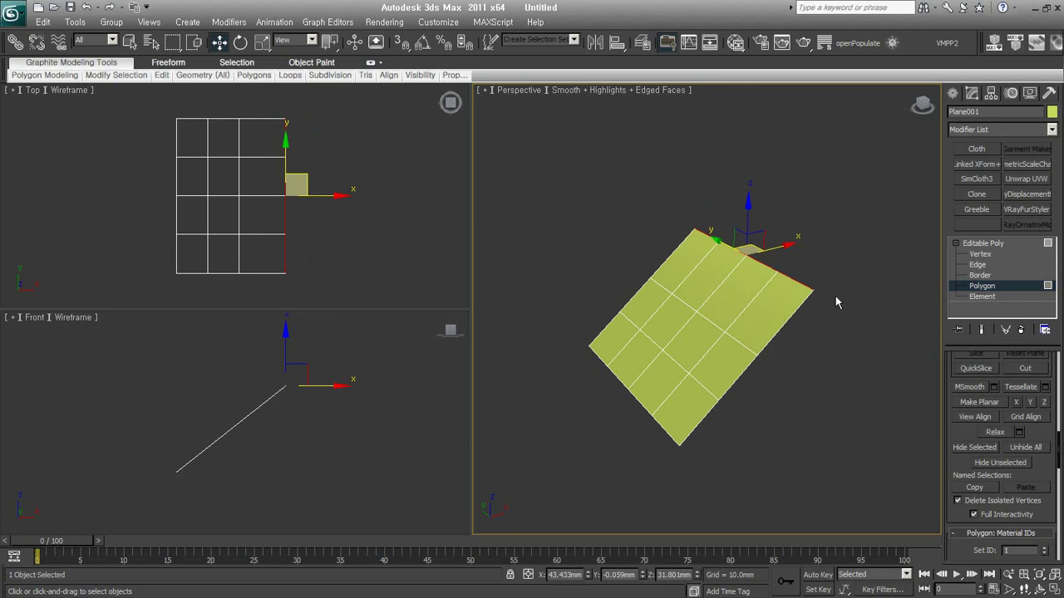
{"action": "key", "text": "ctrl+z"}
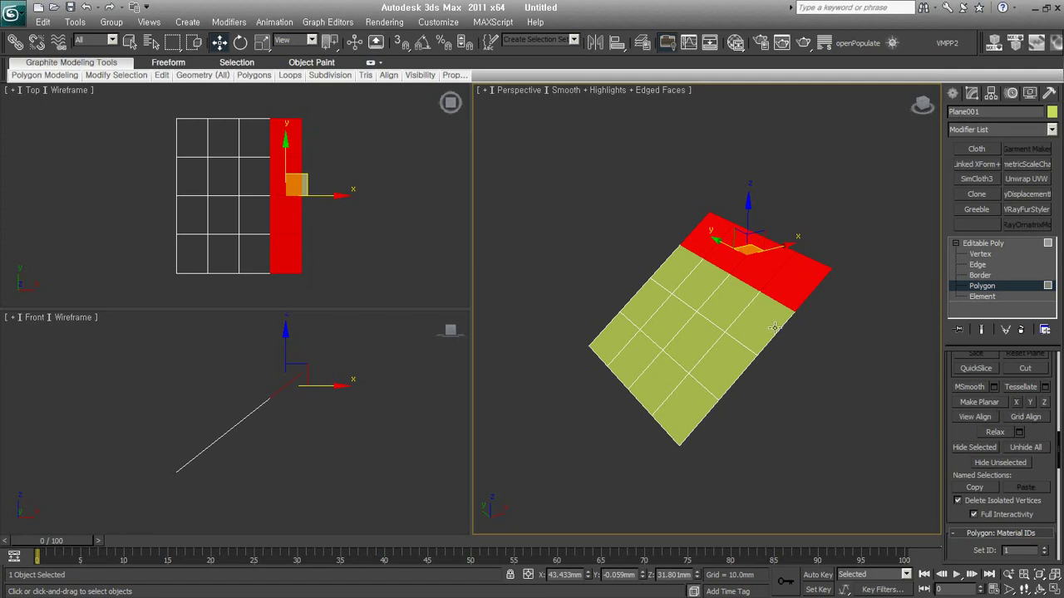
{"action": "mouse_move", "coordinate": [595, 409]}
{"action": "middle_mouse_down", "text": "alt"}
{"action": "mouse_move", "coordinate": [717, 352]}
{"action": "mouse_move", "coordinate": [776, 369]}
{"action": "mouse_move", "coordinate": [767, 348]}
{"action": "middle_mouse_up", "text": "alt"}
{"action": "right_click", "coordinate": [749, 233]}
{"action": "left_click", "coordinate": [769, 264]}
{"action": "left_click_drag", "start_coordinate": [743, 207], "coordinate": [735, 564]}
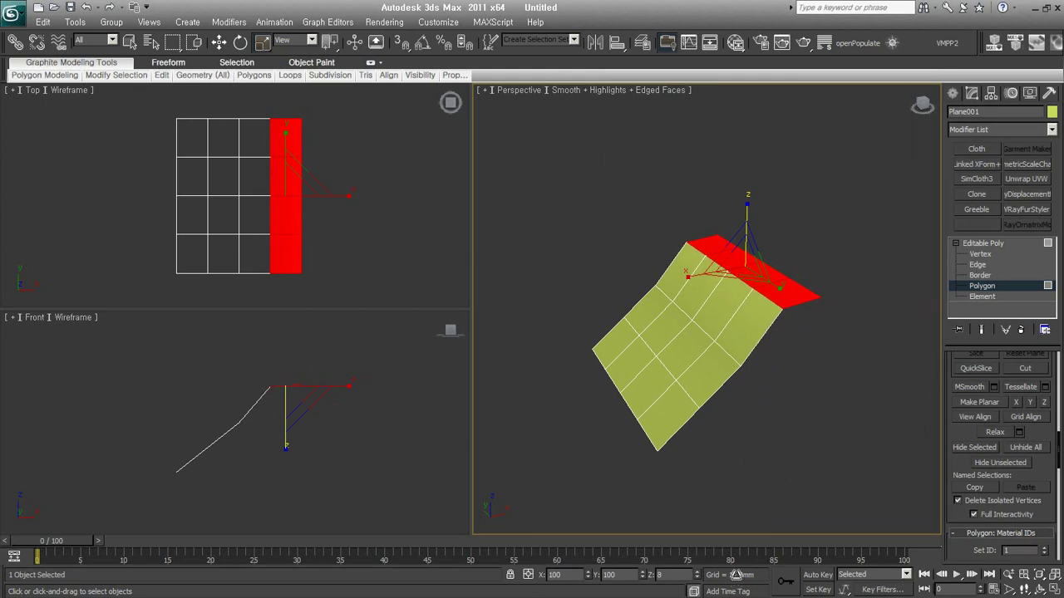
{"action": "key", "text": "ctrl+z"}
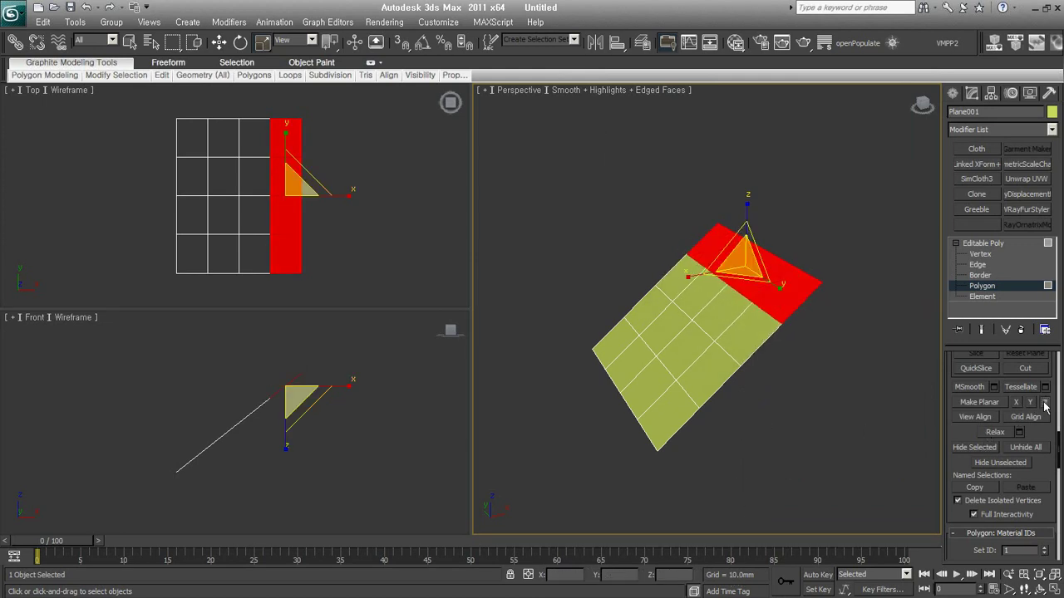
{"action": "middle_click_drag", "start_coordinate": [752, 382], "coordinate": [767, 347], "text": "alt"}
{"action": "right_click", "coordinate": [715, 325]}
{"action": "left_click", "coordinate": [739, 334]}
{"action": "left_click", "coordinate": [825, 317]}
{"action": "left_click_drag", "start_coordinate": [856, 279], "coordinate": [720, 214]}
{"action": "left_click", "coordinate": [931, 399]}
{"action": "left_click_drag", "start_coordinate": [821, 196], "coordinate": [703, 270]}
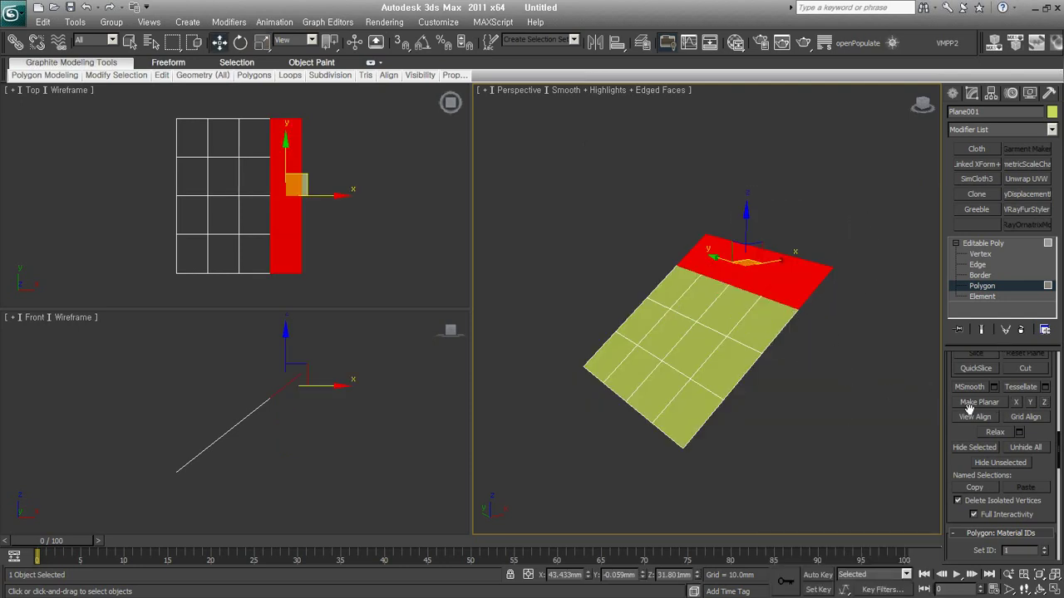
{"action": "left_click", "coordinate": [1045, 404]}
{"action": "middle_click_drag", "start_coordinate": [818, 355], "coordinate": [796, 368], "text": "alt"}
{"action": "left_click", "coordinate": [796, 368]}
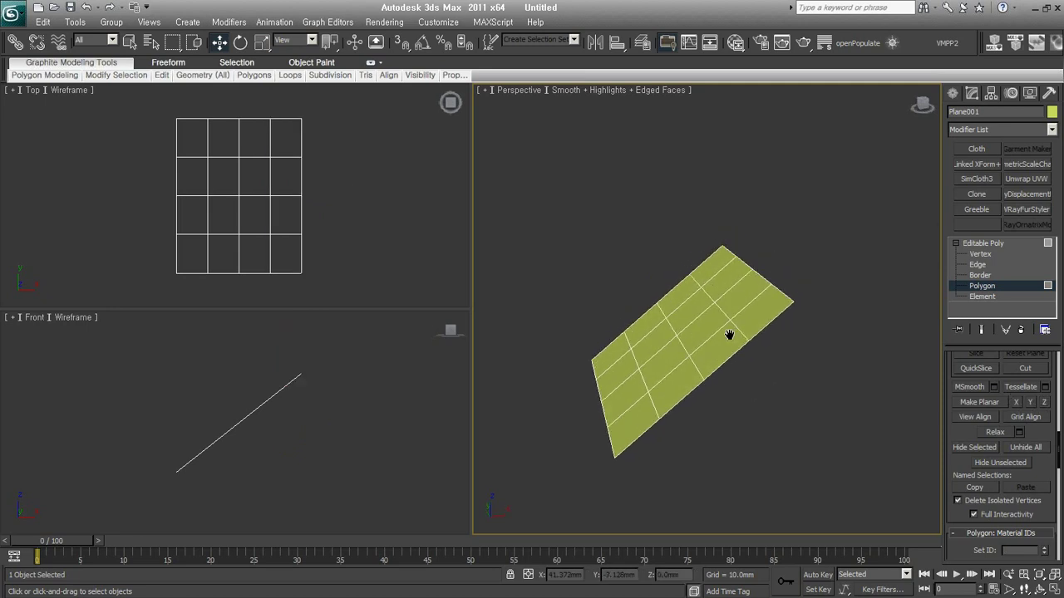
{"action": "left_click", "coordinate": [698, 395]}
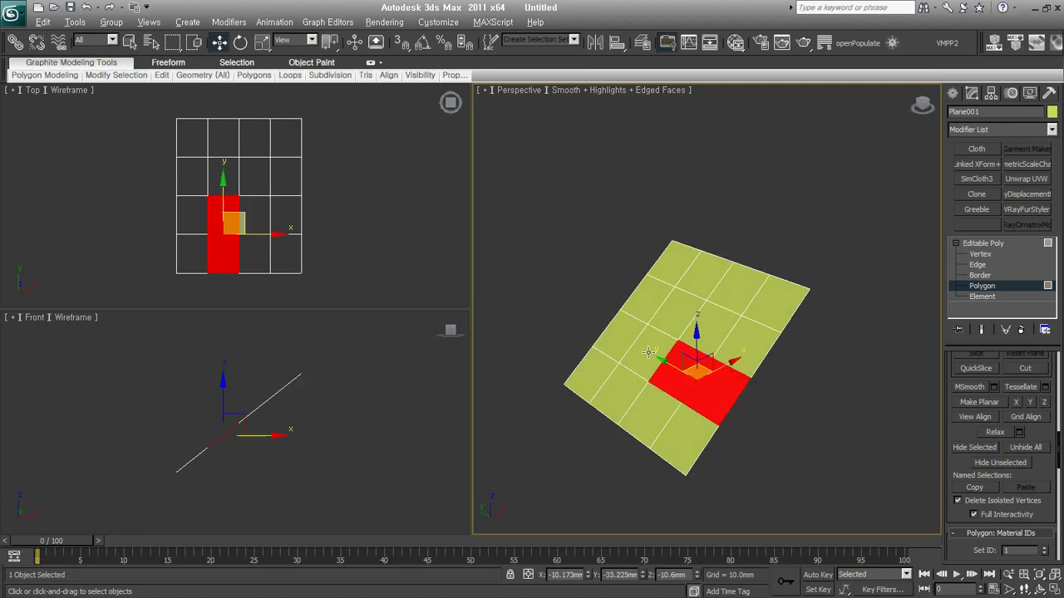
{"action": "left_click", "coordinate": [681, 358], "text": "shift"}
{"action": "left_click", "coordinate": [1045, 404]}
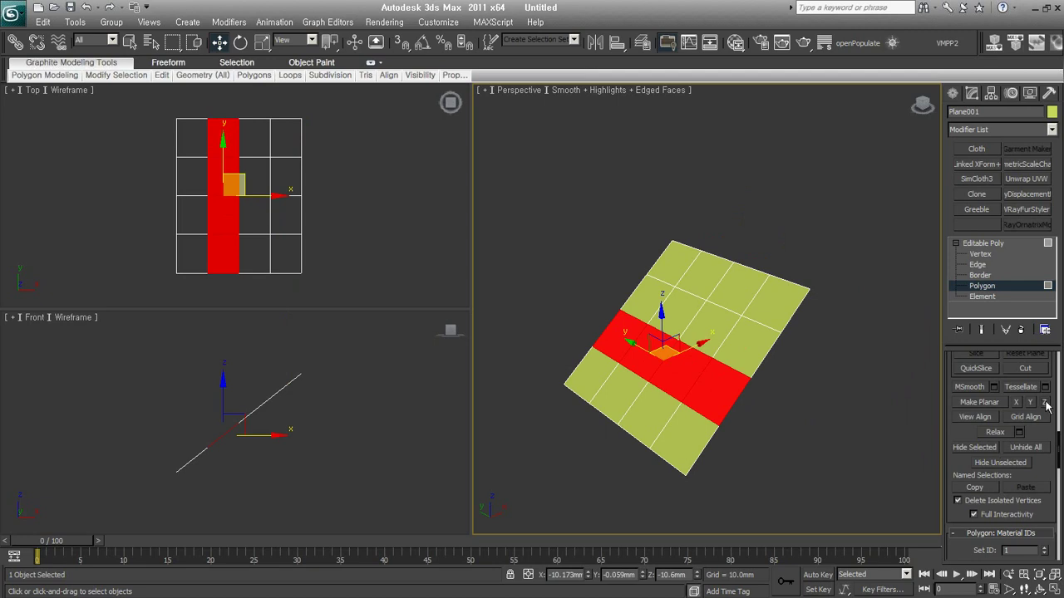
{"action": "scroll", "coordinate": [963, 436], "scroll_direction": "up", "scroll_amount": 3}
{"action": "scroll", "coordinate": [997, 465], "scroll_direction": "up", "scroll_amount": 2}
{"action": "scroll", "coordinate": [1028, 486], "scroll_direction": "down", "scroll_amount": 2}
{"action": "scroll", "coordinate": [1029, 485], "scroll_direction": "down", "scroll_amount": 4}
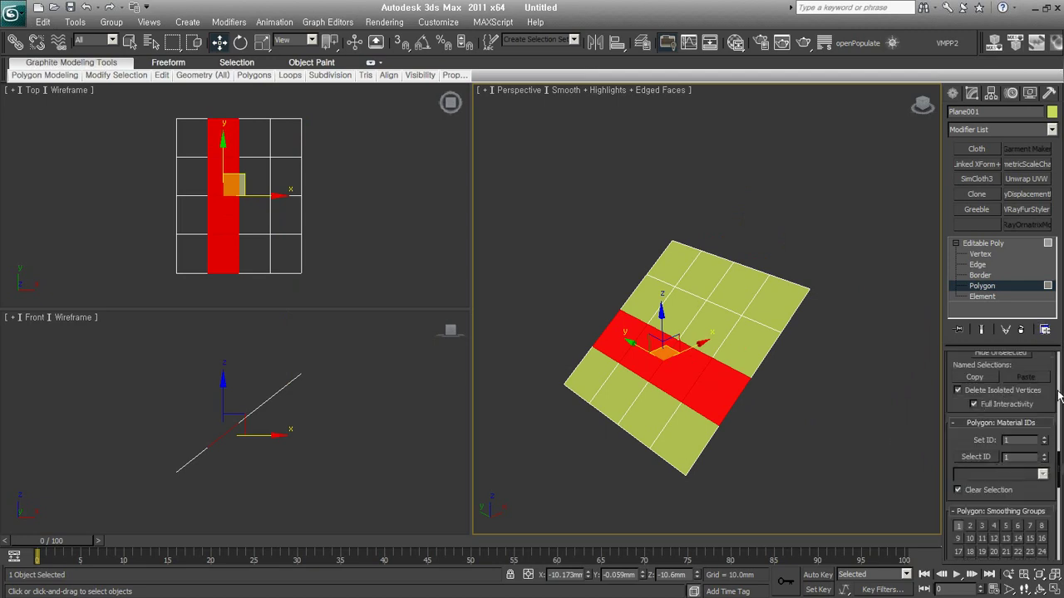
{"action": "scroll", "coordinate": [1039, 407], "scroll_direction": "up", "scroll_amount": 2}
{"action": "scroll", "coordinate": [1014, 402], "scroll_direction": "up", "scroll_amount": 1}
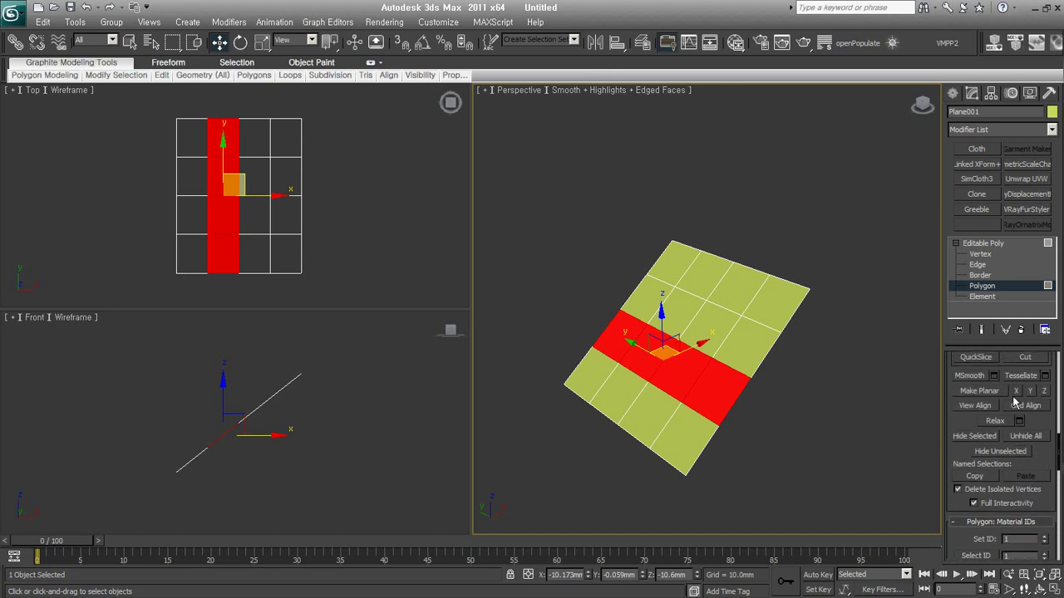
{"action": "left_click", "coordinate": [1016, 390]}
{"action": "key", "text": "ctrl+z"}
{"action": "left_click", "coordinate": [1031, 391]}
{"action": "key", "text": "ctrl+z"}
- Delete the plane, draw Box001 in Perspective, and convert it to Editable Poly
{"action": "left_click", "coordinate": [1004, 285]}
{"action": "key", "text": "Delete"}
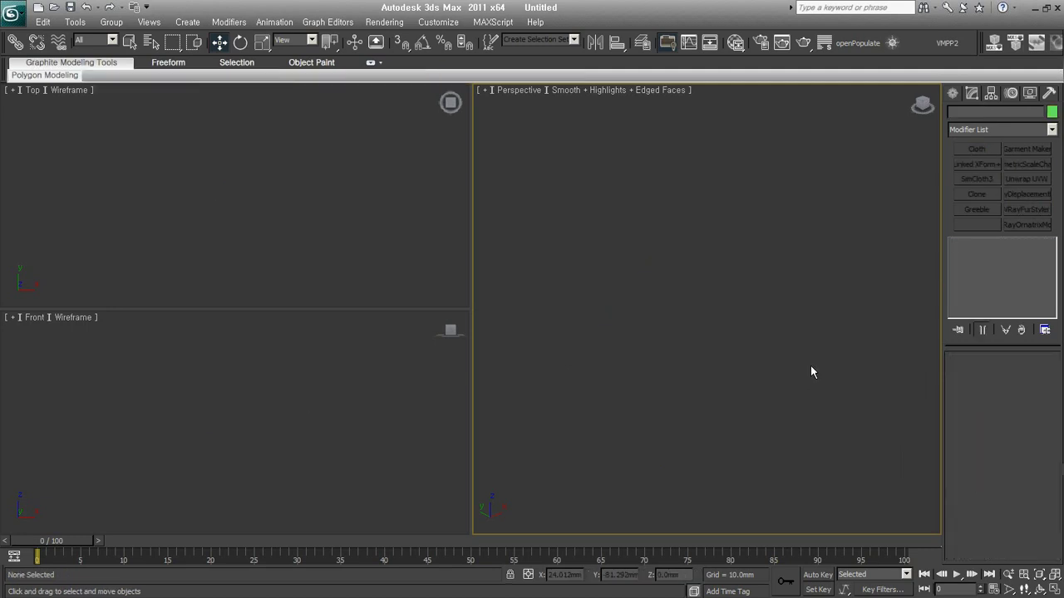
{"action": "left_click", "coordinate": [953, 94]}
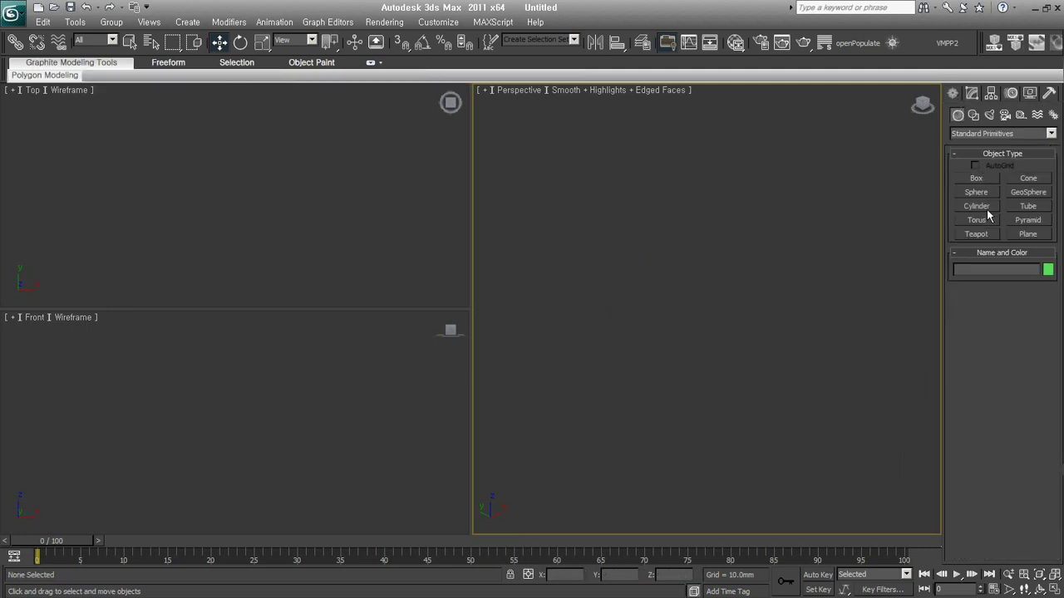
{"action": "left_click", "coordinate": [978, 178]}
{"action": "left_click_drag", "start_coordinate": [703, 316], "coordinate": [693, 458]}
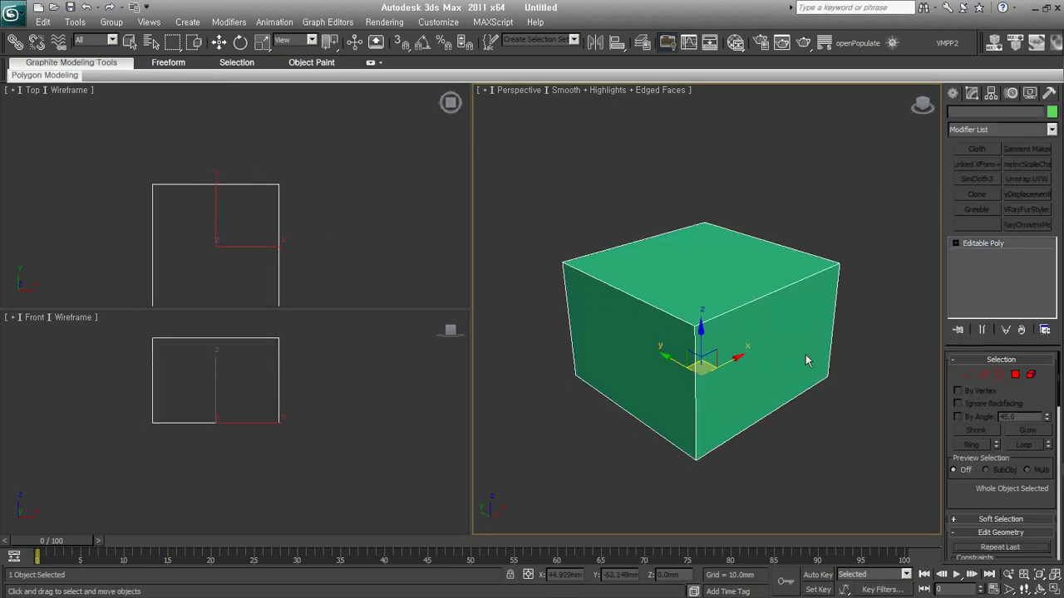
{"action": "mouse_move", "coordinate": [686, 353]}
{"action": "middle_mouse_down"}
{"action": "mouse_move", "coordinate": [699, 386]}
{"action": "mouse_move", "coordinate": [712, 357]}
{"action": "middle_mouse_up"}
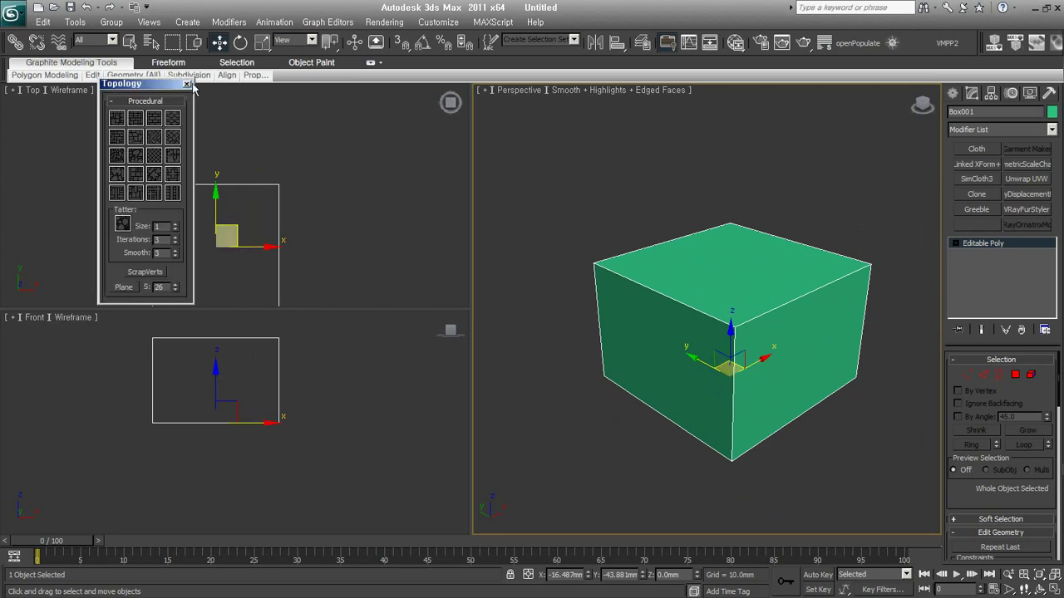
- Insert five Swift Loop edge loops around the box, then enter Polygon mode with By Angle on
{"action": "left_click", "coordinate": [186, 84]}
{"action": "left_click", "coordinate": [841, 315]}
{"action": "left_click", "coordinate": [766, 351]}
{"action": "left_click", "coordinate": [763, 324]}
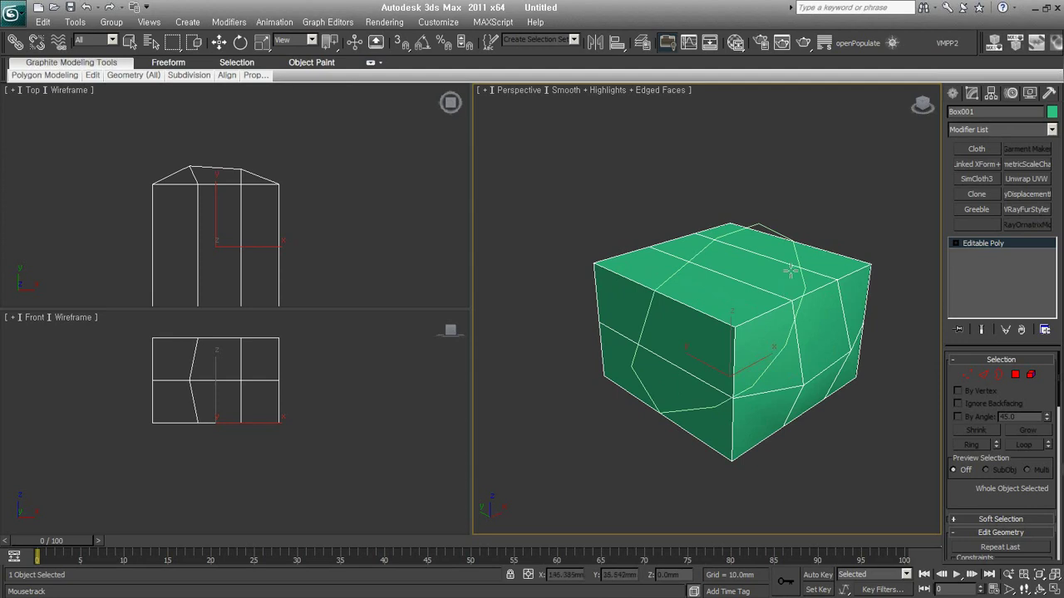
{"action": "left_click", "coordinate": [774, 267], "text": "shift"}
{"action": "left_click", "coordinate": [731, 296], "text": "shift"}
{"action": "right_click", "coordinate": [711, 424]}
{"action": "middle_click_drag", "start_coordinate": [711, 424], "coordinate": [806, 424], "text": "alt"}
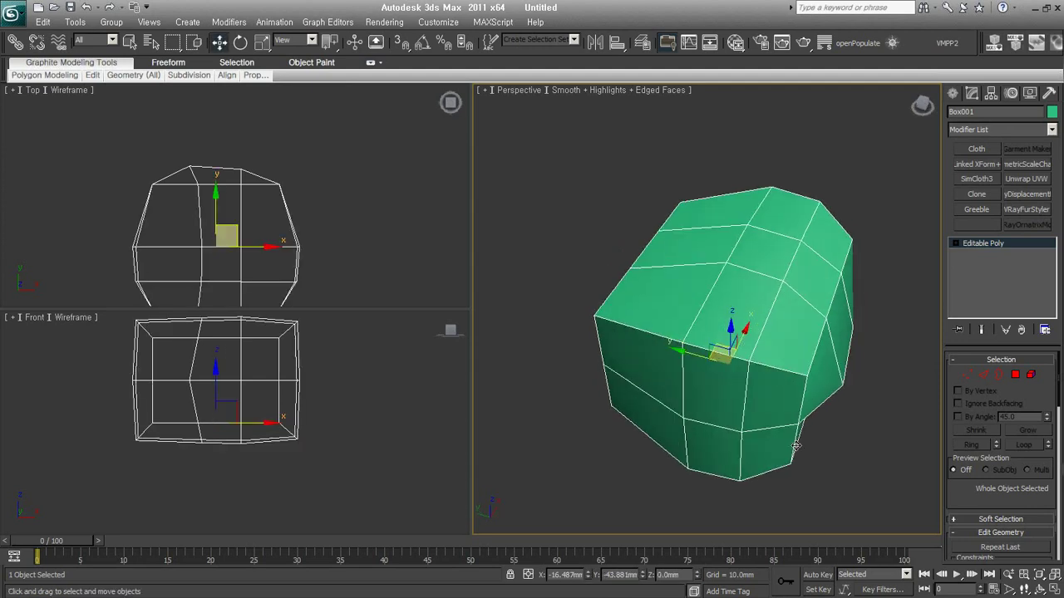
{"action": "left_click", "coordinate": [1015, 375]}
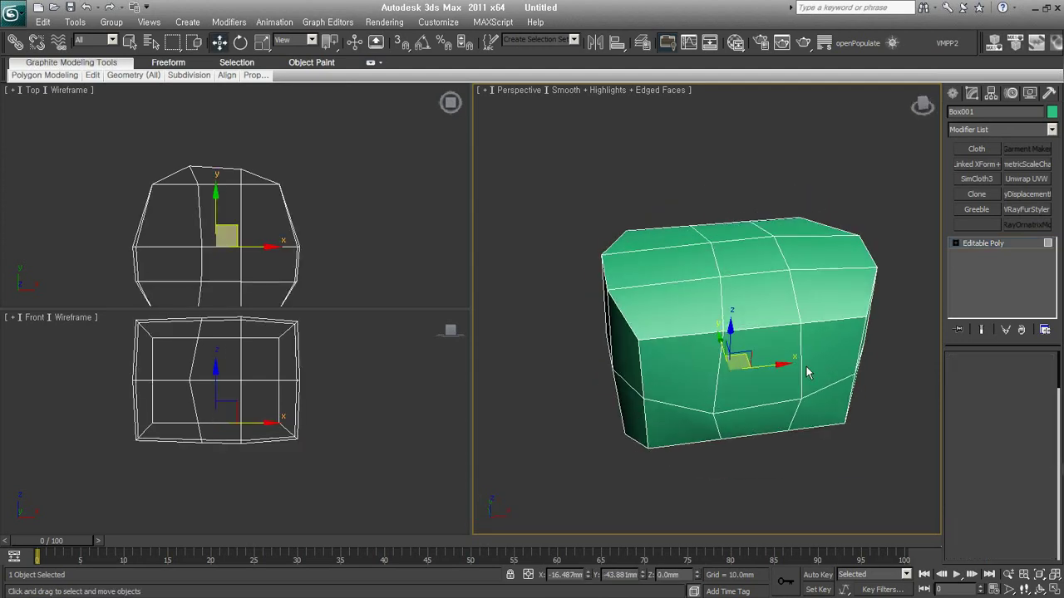
{"action": "left_click", "coordinate": [957, 417]}
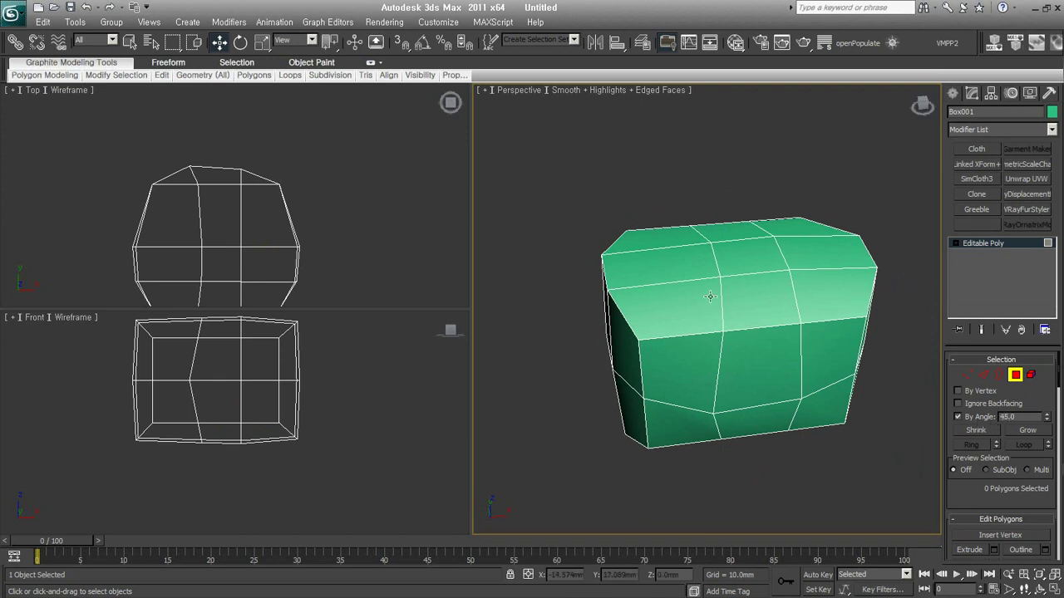
- Box-select the box's top faces and switch the view to Orthographic
{"action": "left_click", "coordinate": [710, 296]}
{"action": "mouse_move", "coordinate": [629, 352]}
{"action": "middle_mouse_down", "text": "alt"}
{"action": "mouse_move", "coordinate": [701, 363]}
{"action": "mouse_move", "coordinate": [810, 410]}
{"action": "mouse_move", "coordinate": [881, 414]}
{"action": "middle_mouse_up", "text": "alt"}
{"action": "left_click_drag", "start_coordinate": [812, 487], "coordinate": [550, 289]}
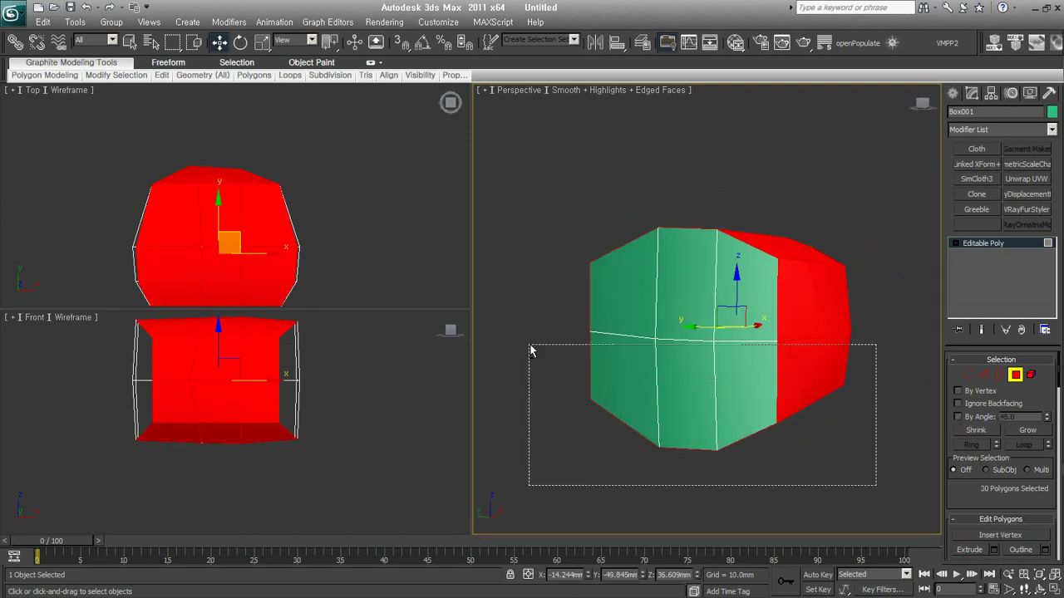
{"action": "mouse_move", "coordinate": [550, 290]}
{"action": "middle_mouse_down", "text": "alt"}
{"action": "mouse_move", "coordinate": [662, 341]}
{"action": "mouse_move", "coordinate": [859, 311]}
{"action": "mouse_move", "coordinate": [820, 369]}
{"action": "mouse_move", "coordinate": [727, 317]}
{"action": "mouse_move", "coordinate": [834, 330]}
{"action": "mouse_move", "coordinate": [719, 351]}
{"action": "mouse_move", "coordinate": [781, 352]}
{"action": "mouse_move", "coordinate": [834, 327]}
{"action": "mouse_move", "coordinate": [793, 325]}
{"action": "mouse_move", "coordinate": [712, 396]}
{"action": "mouse_move", "coordinate": [704, 362]}
{"action": "mouse_move", "coordinate": [738, 348]}
{"action": "middle_mouse_up", "text": "alt"}
{"action": "key", "text": "u"}
{"action": "left_click_drag", "start_coordinate": [689, 234], "coordinate": [690, 191]}
{"action": "right_click", "coordinate": [690, 191]}
- Flatten the selected top faces with Make Planar Z, to about Z 80.585 mm
{"action": "left_click_drag", "start_coordinate": [958, 501], "coordinate": [959, 435]}
{"action": "scroll", "coordinate": [964, 415], "scroll_direction": "down", "scroll_amount": 3}
{"action": "scroll", "coordinate": [977, 383], "scroll_direction": "down", "scroll_amount": 3}
{"action": "scroll", "coordinate": [989, 353], "scroll_direction": "down", "scroll_amount": 3}
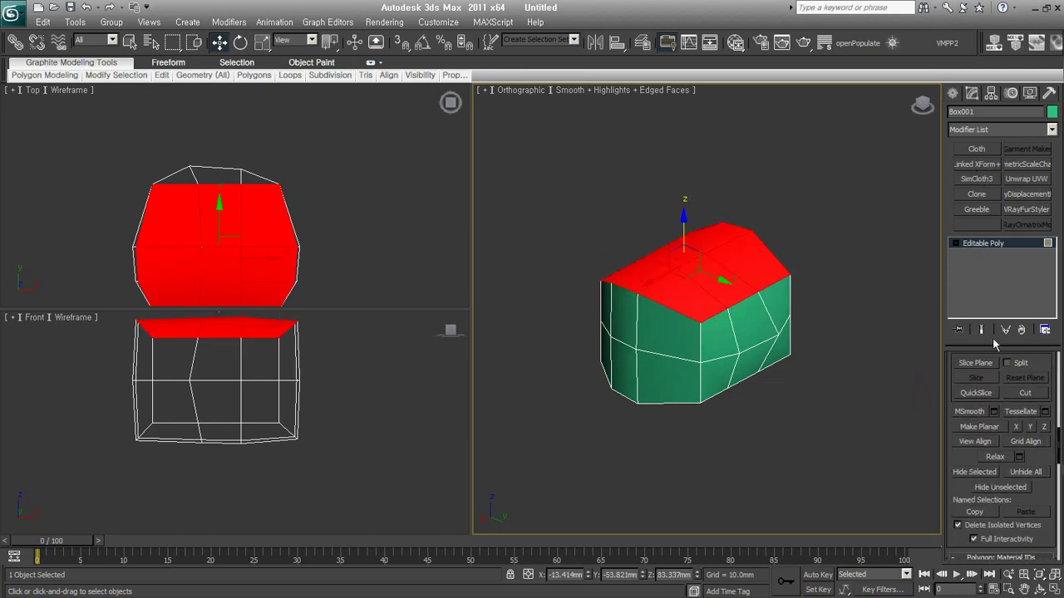
{"action": "left_click", "coordinate": [1044, 427]}
{"action": "mouse_move", "coordinate": [649, 352]}
{"action": "middle_mouse_down", "text": "alt"}
{"action": "mouse_move", "coordinate": [592, 344]}
{"action": "mouse_move", "coordinate": [610, 351]}
{"action": "middle_mouse_up", "text": "alt"}
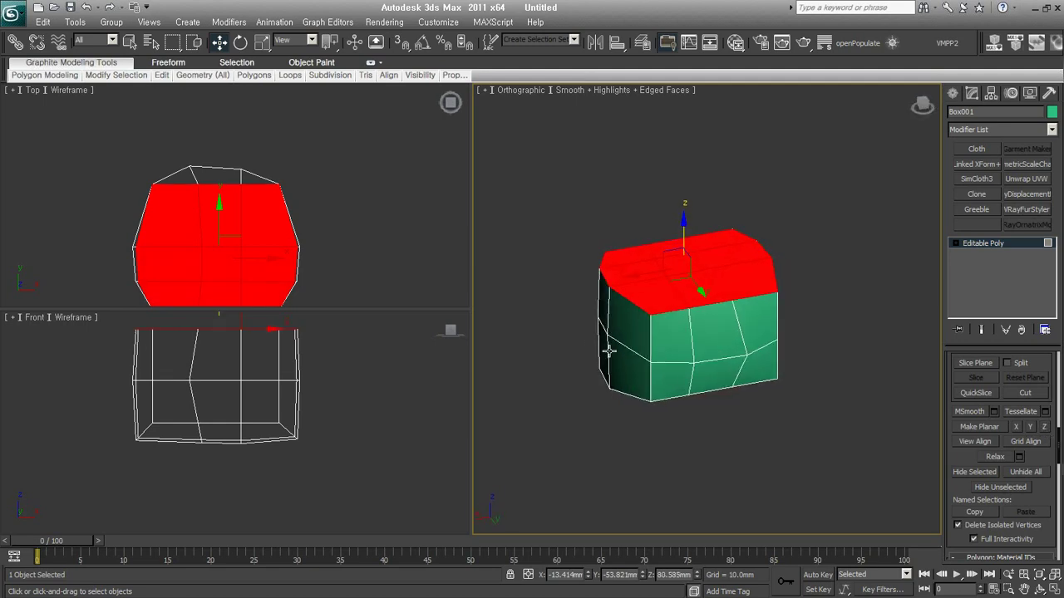
{"action": "left_click", "coordinate": [621, 310]}
- Select the left-front side faces and flatten them with Make Planar X
{"action": "middle_click_drag", "start_coordinate": [599, 332], "coordinate": [649, 338], "text": "alt"}
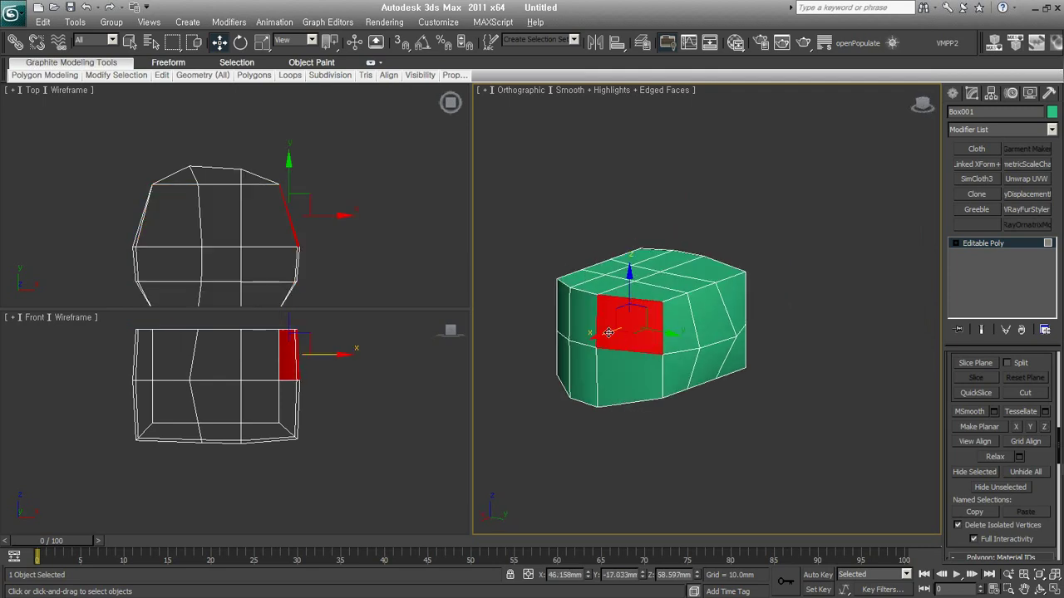
{"action": "left_click", "coordinate": [609, 373], "text": "ctrl"}
{"action": "left_click", "coordinate": [582, 374], "text": "ctrl"}
{"action": "left_click", "coordinate": [564, 366], "text": "ctrl"}
{"action": "left_click", "coordinate": [565, 309], "text": "ctrl"}
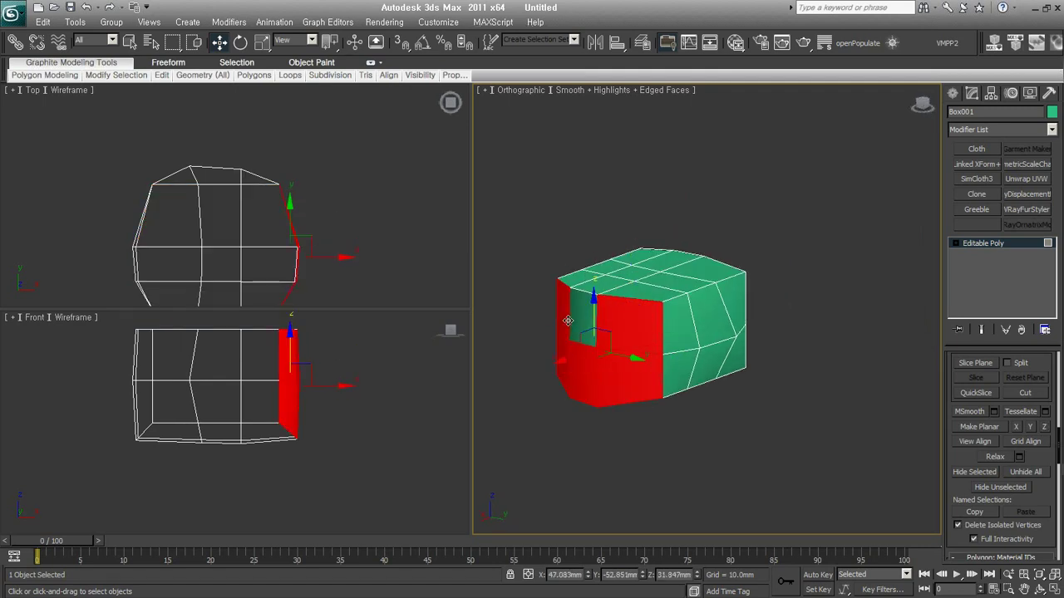
{"action": "left_click", "coordinate": [582, 309], "text": "ctrl"}
{"action": "middle_click_drag", "start_coordinate": [672, 364], "coordinate": [887, 440], "text": "alt"}
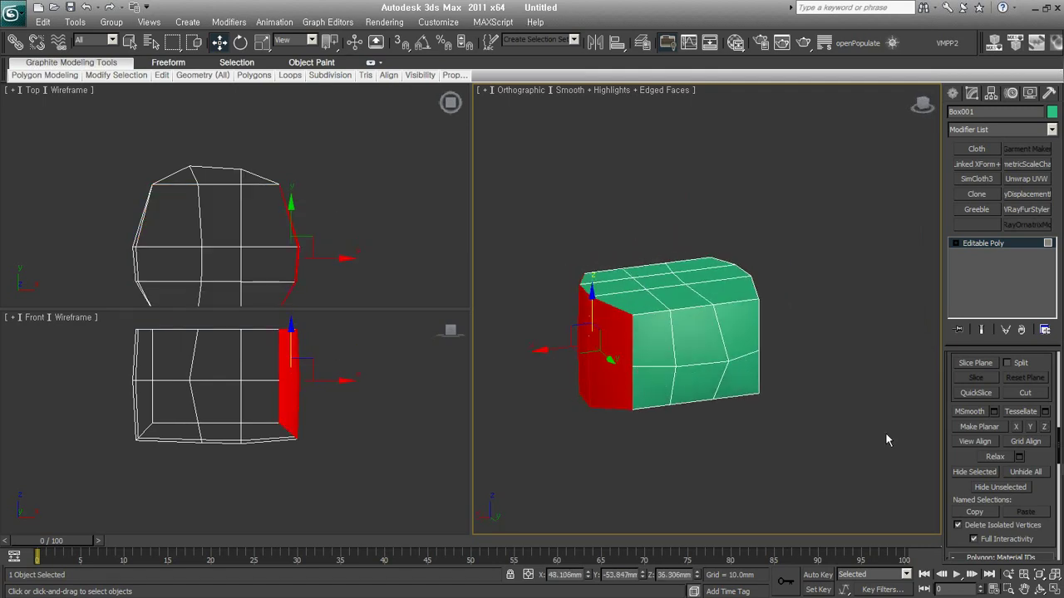
{"action": "left_click", "coordinate": [1015, 427]}
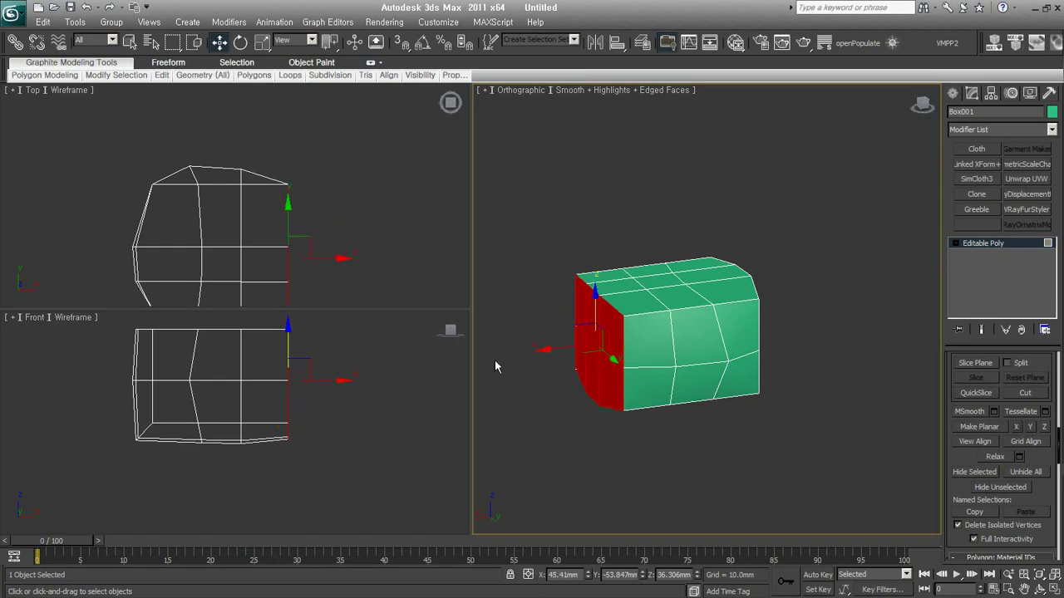
- Select six right-side faces and flatten them with Make Planar Y
{"action": "middle_click_drag", "start_coordinate": [495, 367], "coordinate": [698, 357], "text": "alt"}
{"action": "left_click", "coordinate": [688, 348]}
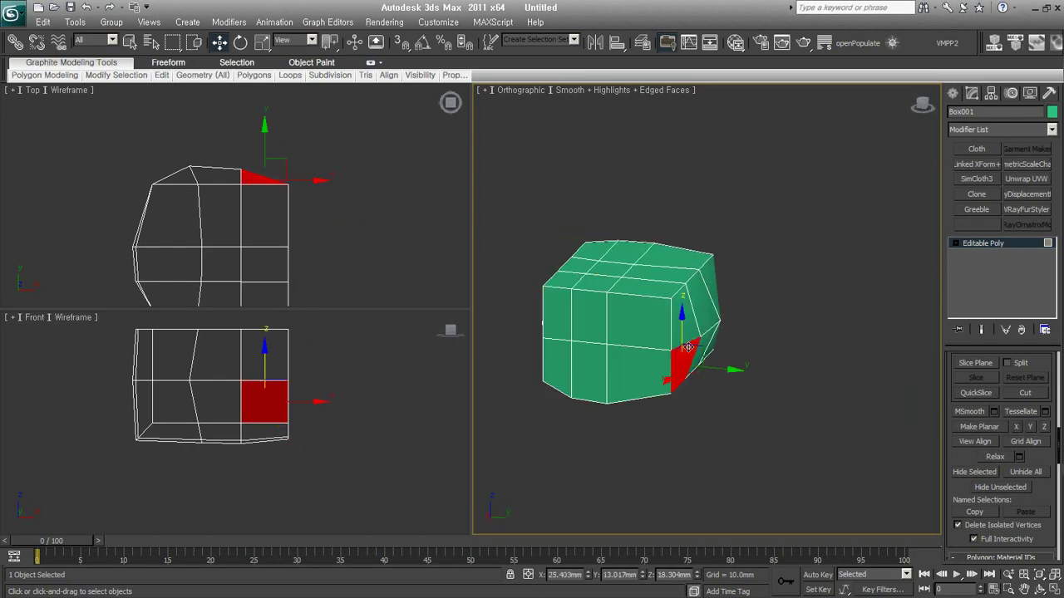
{"action": "left_click", "coordinate": [692, 322], "text": "ctrl"}
{"action": "left_click", "coordinate": [711, 317], "text": "ctrl"}
{"action": "left_click", "coordinate": [708, 289], "text": "ctrl"}
{"action": "left_click", "coordinate": [705, 348], "text": "ctrl"}
{"action": "left_click", "coordinate": [713, 341], "text": "ctrl"}
{"action": "middle_click_drag", "start_coordinate": [708, 367], "coordinate": [753, 369], "text": "alt"}
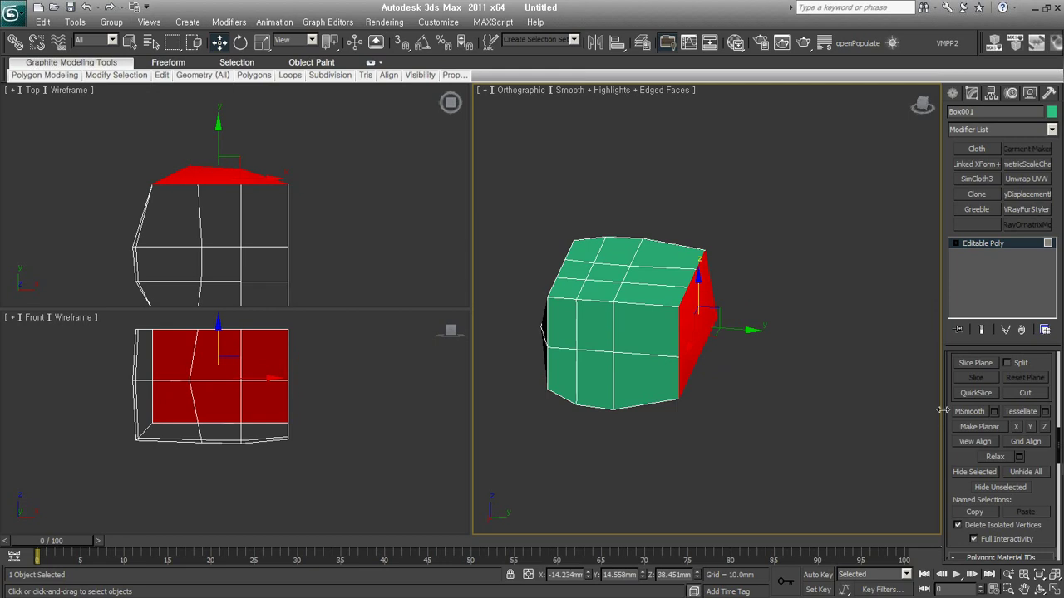
{"action": "left_click", "coordinate": [1029, 427]}
{"action": "mouse_move", "coordinate": [789, 405]}
{"action": "middle_mouse_down", "text": "alt"}
{"action": "mouse_move", "coordinate": [684, 399]}
{"action": "mouse_move", "coordinate": [773, 385]}
{"action": "mouse_move", "coordinate": [708, 391]}
{"action": "mouse_move", "coordinate": [741, 403]}
{"action": "mouse_move", "coordinate": [743, 382]}
{"action": "mouse_move", "coordinate": [645, 385]}
{"action": "mouse_move", "coordinate": [638, 399]}
{"action": "mouse_move", "coordinate": [606, 370]}
{"action": "middle_mouse_up", "text": "alt"}
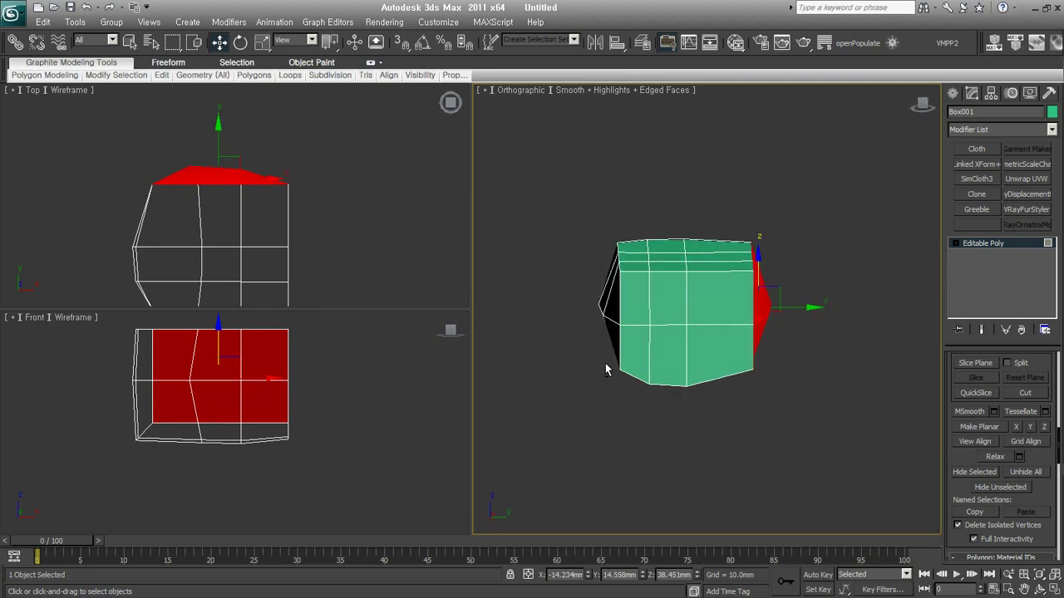
- Apply Make Planar Y again, then undo the accidental full flatten
{"action": "mouse_move", "coordinate": [611, 258]}
{"action": "middle_mouse_down", "text": "alt"}
{"action": "mouse_move", "coordinate": [598, 385]}
{"action": "mouse_move", "coordinate": [560, 399]}
{"action": "mouse_move", "coordinate": [815, 430]}
{"action": "middle_mouse_up", "text": "alt"}
{"action": "left_click", "coordinate": [1031, 430]}
{"action": "mouse_move", "coordinate": [823, 391]}
{"action": "middle_mouse_down", "text": "alt"}
{"action": "mouse_move", "coordinate": [786, 375]}
{"action": "mouse_move", "coordinate": [596, 388]}
{"action": "middle_mouse_up", "text": "alt"}
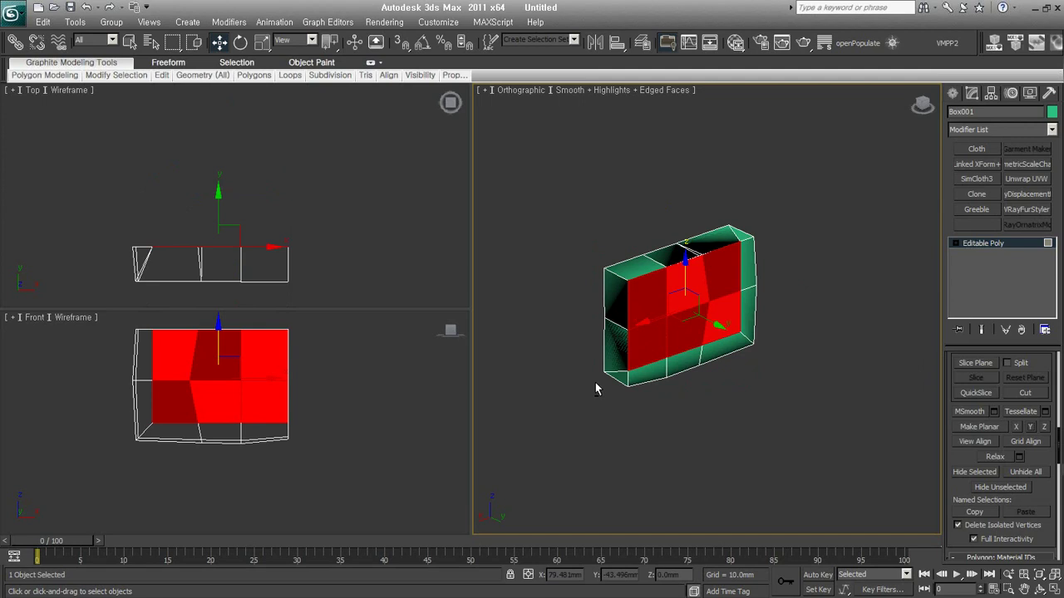
{"action": "key", "text": "ctrl+z"}
- Clear the face selection and switch to Edge sub-object level
{"action": "middle_click_drag", "start_coordinate": [752, 363], "coordinate": [727, 365], "text": "alt"}
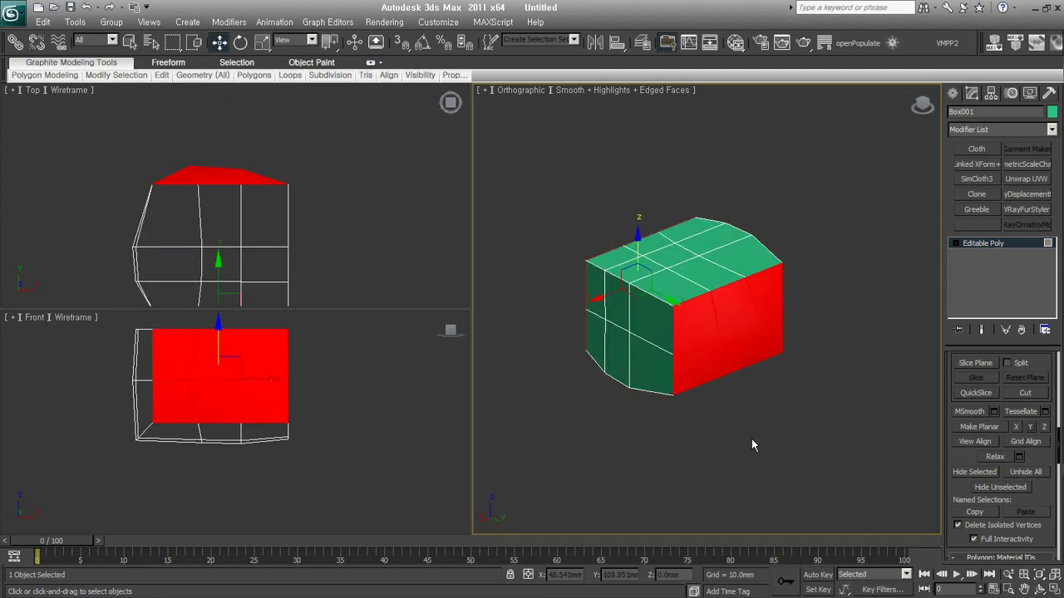
{"action": "middle_click_drag", "start_coordinate": [752, 378], "coordinate": [752, 374], "text": "alt"}
{"action": "left_click", "coordinate": [787, 438]}
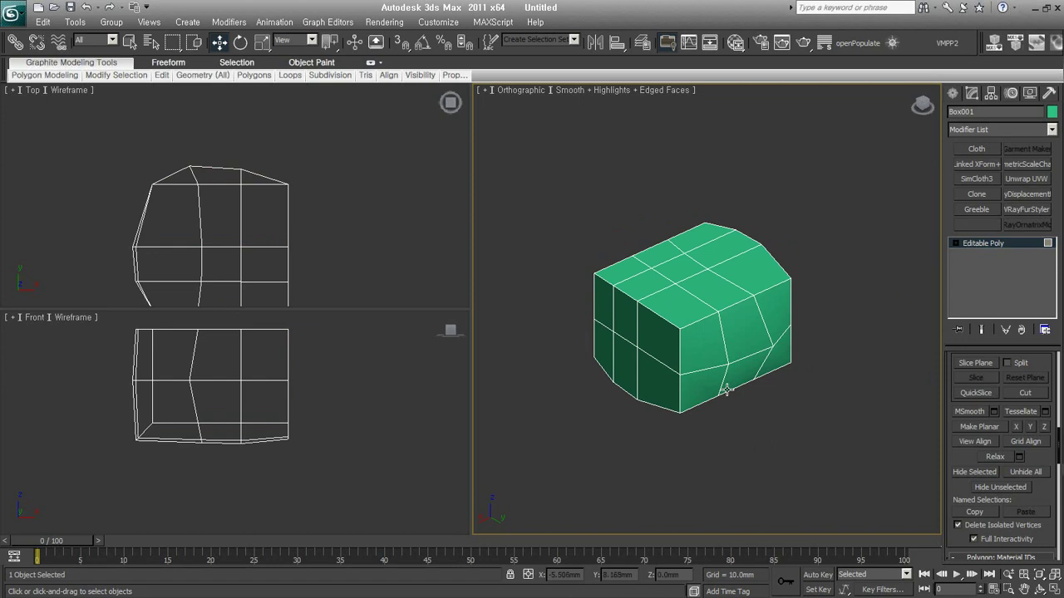
{"action": "key", "text": "2"}
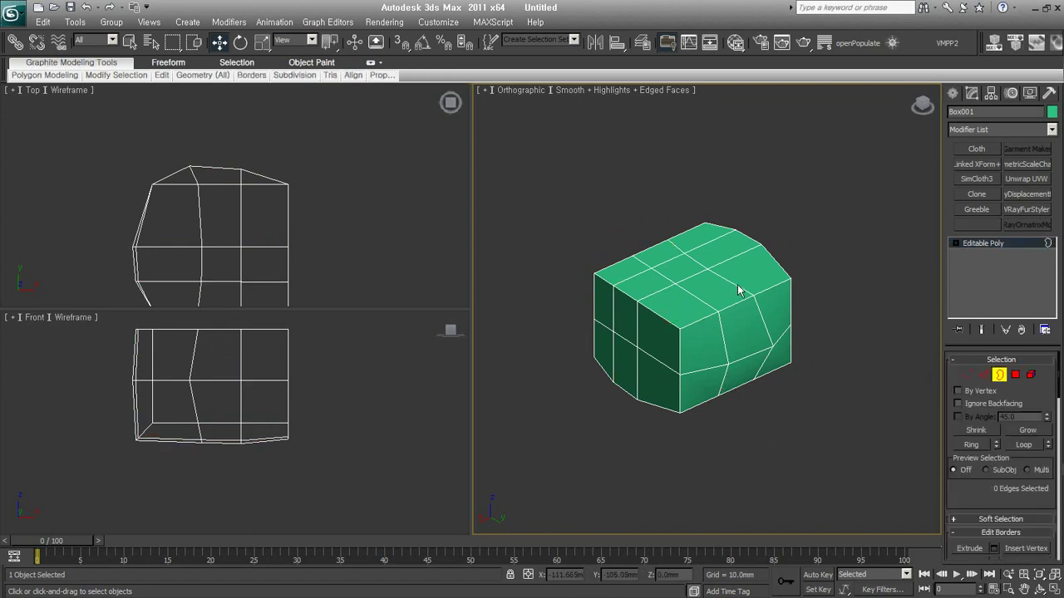
- Select the vertical edge loop around the box and slide it toward -X
{"action": "key", "text": "2"}
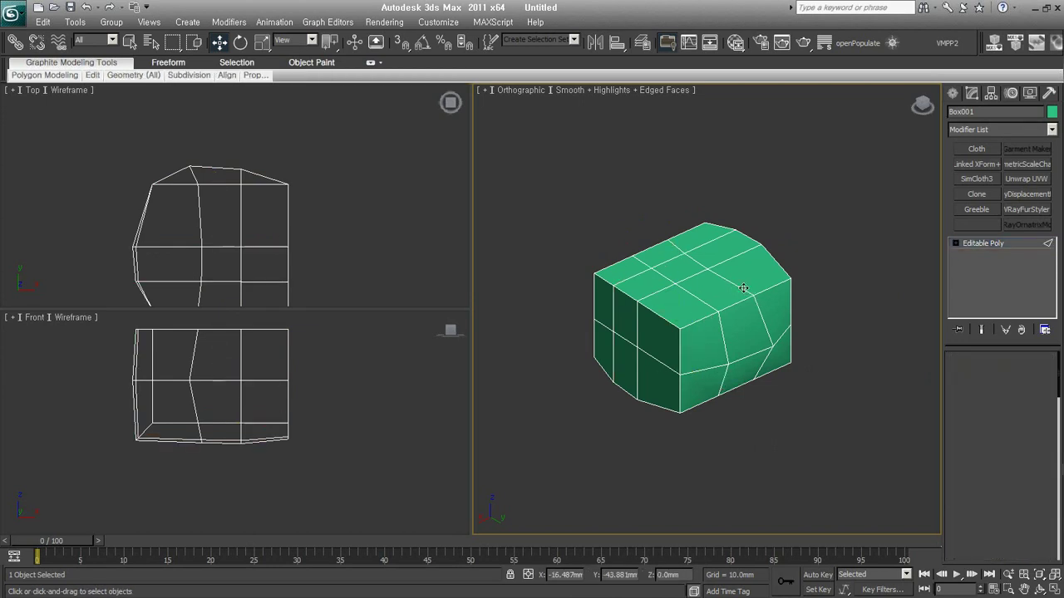
{"action": "left_click", "coordinate": [742, 287]}
{"action": "double_click", "coordinate": [742, 288]}
{"action": "mouse_move", "coordinate": [776, 408]}
{"action": "middle_mouse_down", "text": "alt"}
{"action": "mouse_move", "coordinate": [750, 336]}
{"action": "mouse_move", "coordinate": [682, 381]}
{"action": "mouse_move", "coordinate": [745, 408]}
{"action": "mouse_move", "coordinate": [742, 534]}
{"action": "mouse_move", "coordinate": [729, 465]}
{"action": "middle_mouse_up", "text": "alt"}
{"action": "middle_click_drag", "start_coordinate": [661, 266], "coordinate": [694, 330], "text": "alt"}
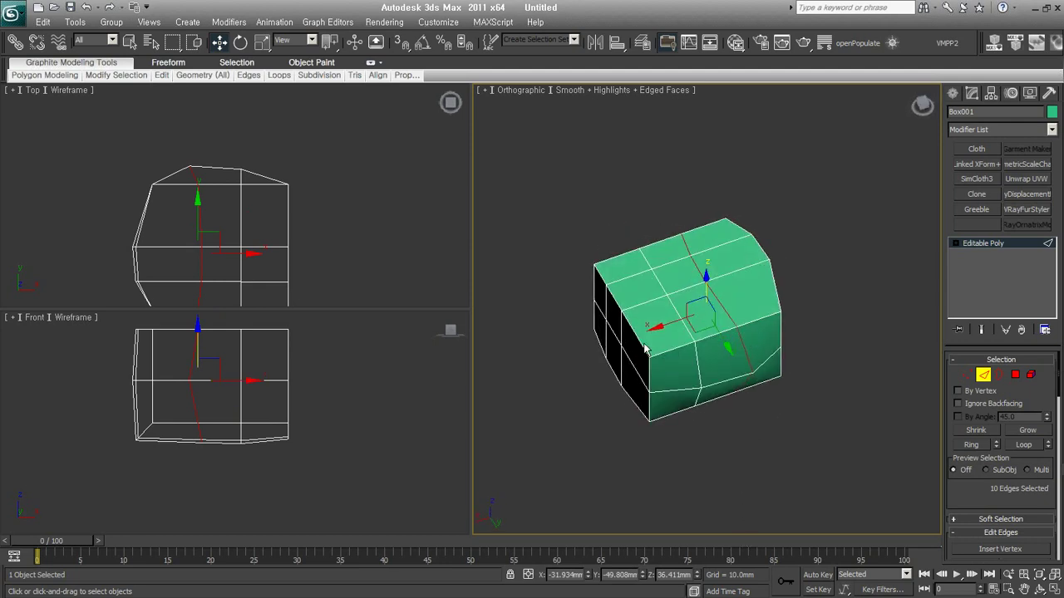
{"action": "mouse_move", "coordinate": [688, 323]}
{"action": "left_mouse_down"}
{"action": "mouse_move", "coordinate": [705, 301]}
{"action": "mouse_move", "coordinate": [683, 324]}
{"action": "mouse_move", "coordinate": [684, 227]}
{"action": "left_mouse_up"}
- Inspect the box from several angles, then remove the edge loop and exit Cut
{"action": "left_click_drag", "start_coordinate": [976, 501], "coordinate": [1005, 75]}
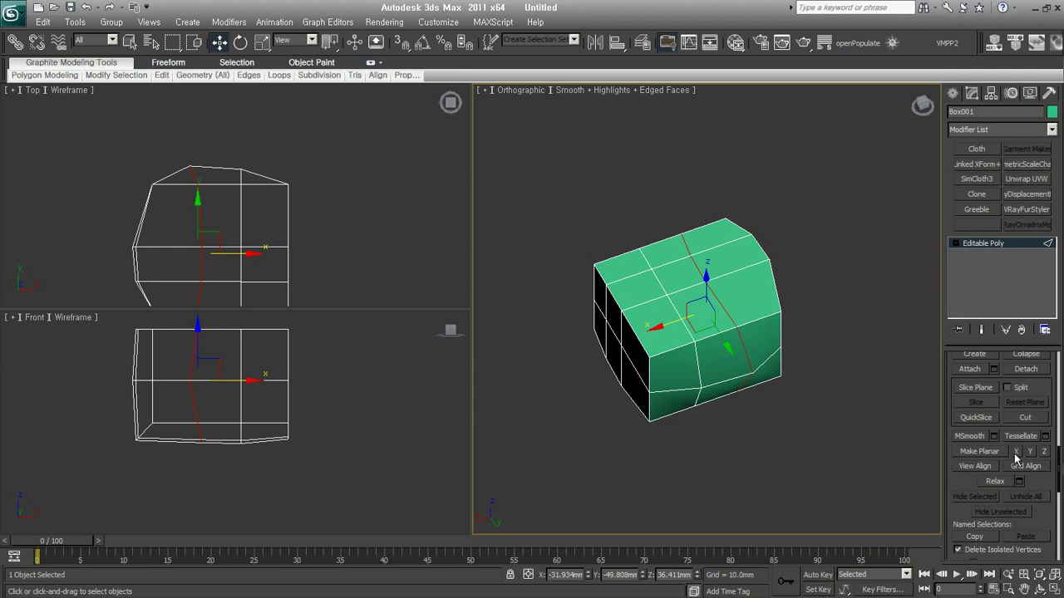
{"action": "mouse_move", "coordinate": [682, 399]}
{"action": "middle_mouse_down", "text": "alt"}
{"action": "mouse_move", "coordinate": [618, 406]}
{"action": "mouse_move", "coordinate": [720, 327]}
{"action": "mouse_move", "coordinate": [681, 277]}
{"action": "mouse_move", "coordinate": [752, 265]}
{"action": "middle_mouse_up", "text": "alt"}
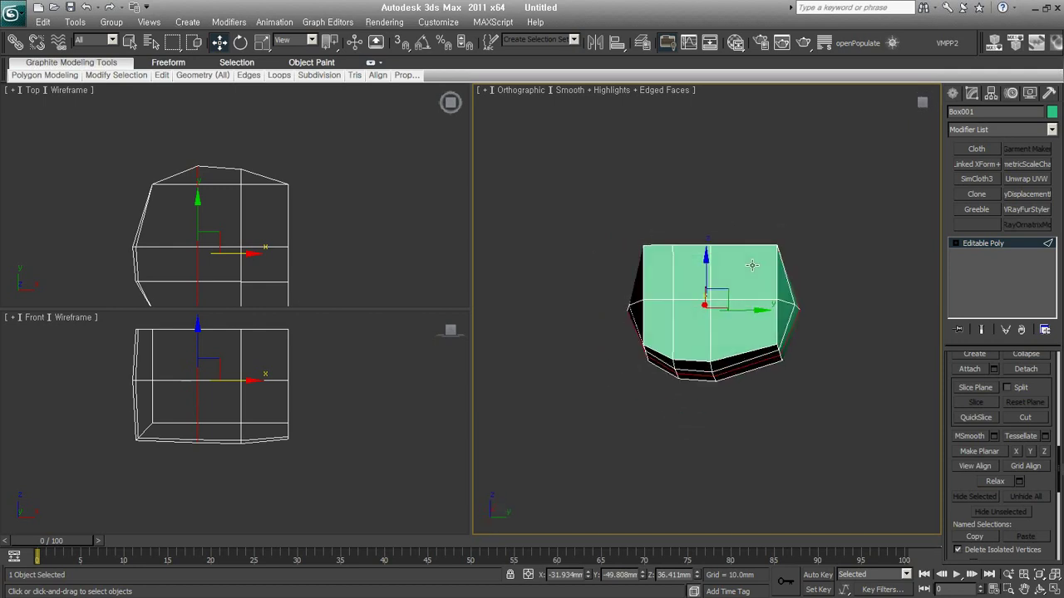
{"action": "mouse_move", "coordinate": [747, 415]}
{"action": "middle_mouse_down", "text": "alt"}
{"action": "mouse_move", "coordinate": [645, 360]}
{"action": "mouse_move", "coordinate": [551, 391]}
{"action": "middle_mouse_up", "text": "alt"}
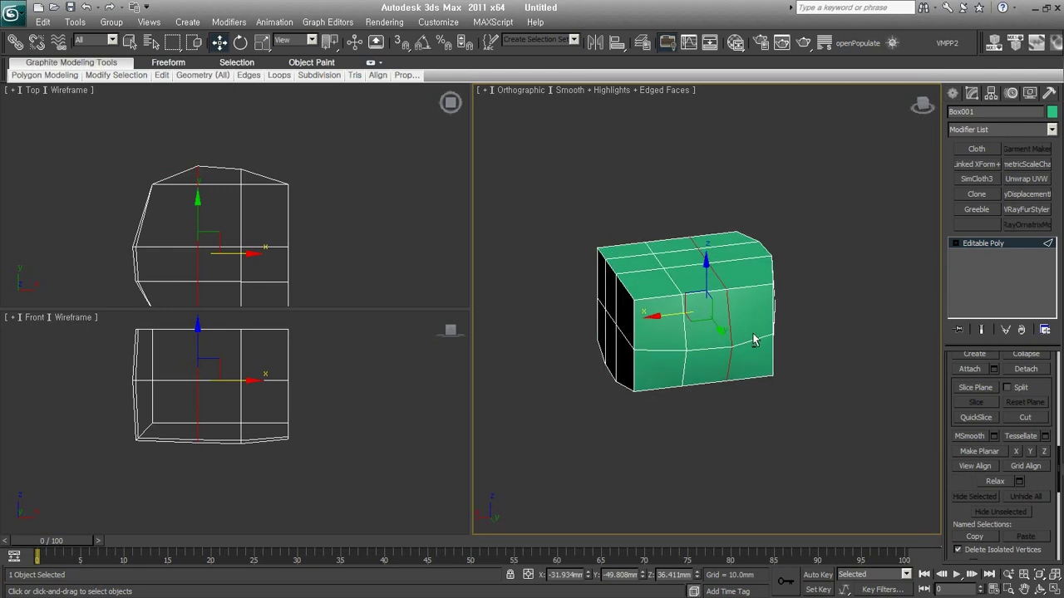
{"action": "middle_click_drag", "start_coordinate": [753, 339], "coordinate": [735, 346], "text": "alt"}
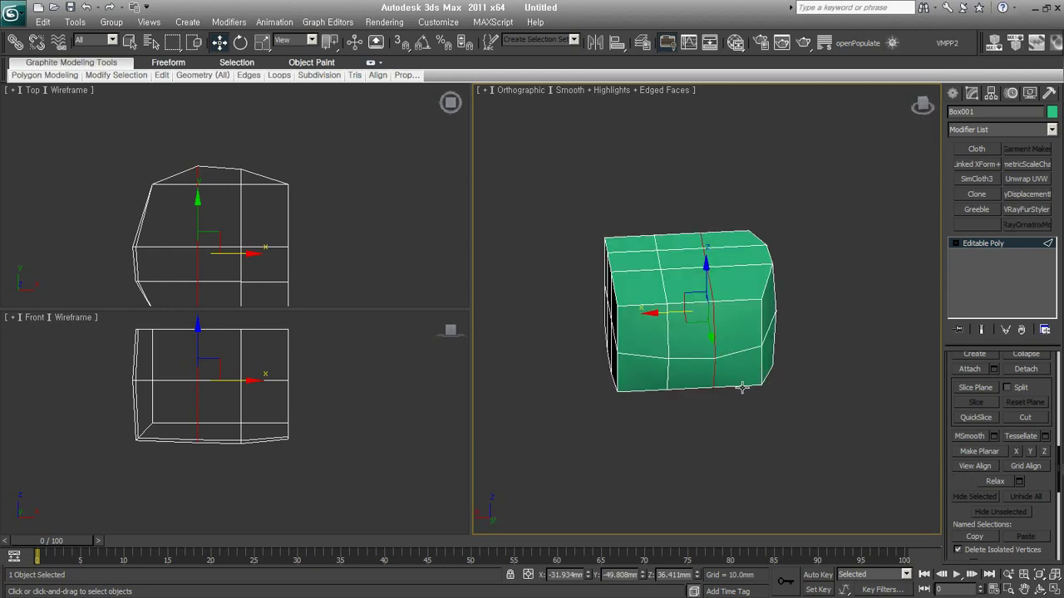
{"action": "mouse_move", "coordinate": [815, 432]}
{"action": "left_mouse_down"}
{"action": "mouse_move", "coordinate": [542, 163]}
{"action": "mouse_move", "coordinate": [778, 357]}
{"action": "mouse_move", "coordinate": [786, 397]}
{"action": "left_mouse_up"}
{"action": "mouse_move", "coordinate": [753, 401]}
{"action": "middle_mouse_down", "text": "alt"}
{"action": "mouse_move", "coordinate": [792, 344]}
{"action": "mouse_move", "coordinate": [762, 374]}
{"action": "mouse_move", "coordinate": [772, 393]}
{"action": "middle_mouse_up", "text": "alt"}
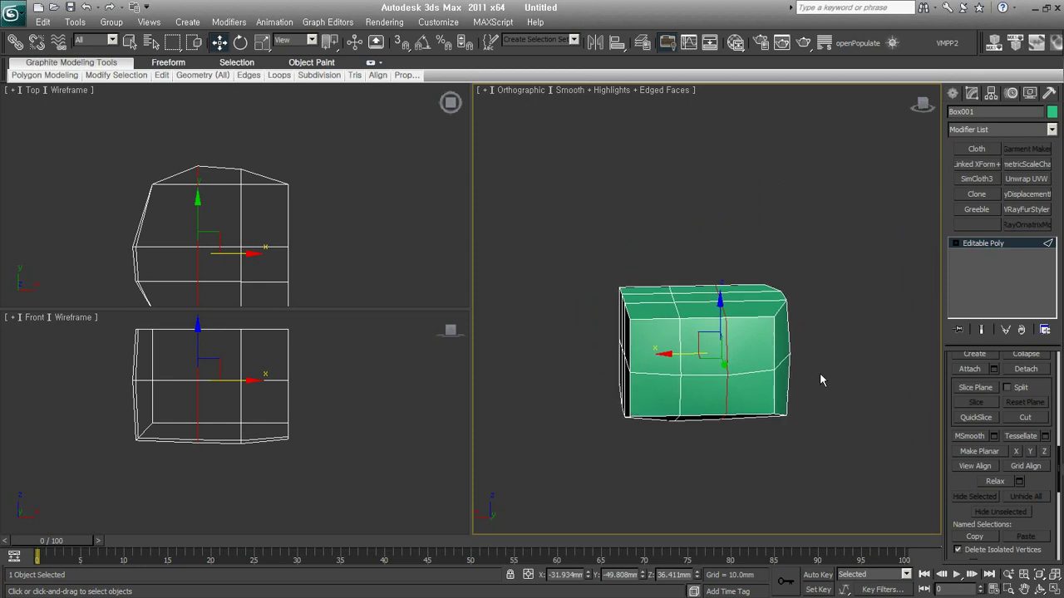
{"action": "key", "text": "alt+c"}
{"action": "key", "text": "ctrl+z"}
{"action": "mouse_move", "coordinate": [680, 336]}
{"action": "middle_mouse_down", "text": "alt"}
{"action": "mouse_move", "coordinate": [865, 391]}
{"action": "mouse_move", "coordinate": [813, 396]}
{"action": "middle_mouse_up", "text": "alt"}
- Raise the box's top-right corner vertices about 47 mm and flatten them along Y
{"action": "right_click", "coordinate": [865, 392]}
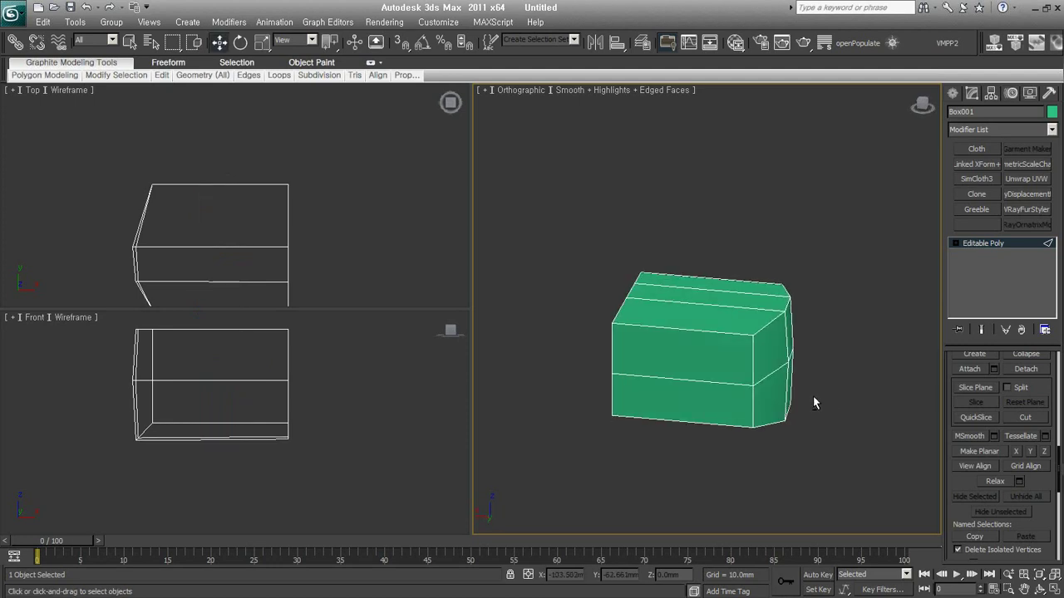
{"action": "middle_click_drag", "start_coordinate": [720, 302], "coordinate": [729, 241], "text": "alt"}
{"action": "left_click_drag", "start_coordinate": [729, 240], "coordinate": [809, 321]}
{"action": "left_click_drag", "start_coordinate": [776, 279], "coordinate": [789, 162]}
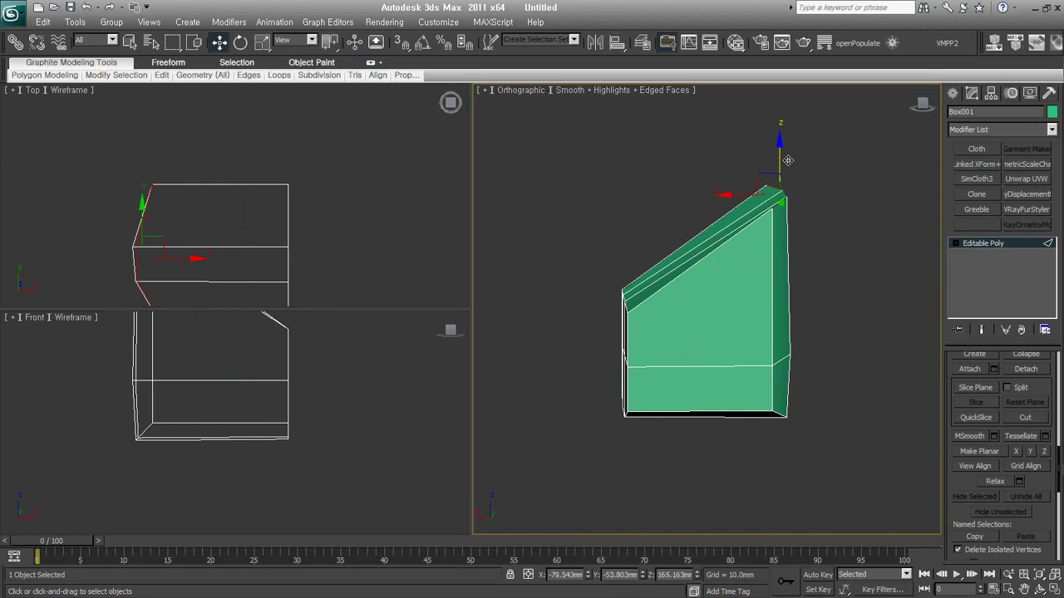
{"action": "left_click", "coordinate": [1029, 452]}
{"action": "mouse_move", "coordinate": [703, 343]}
{"action": "middle_mouse_down", "text": "alt"}
{"action": "mouse_move", "coordinate": [762, 369]}
{"action": "mouse_move", "coordinate": [717, 382]}
{"action": "mouse_move", "coordinate": [739, 360]}
{"action": "mouse_move", "coordinate": [727, 301]}
{"action": "middle_mouse_up", "text": "alt"}
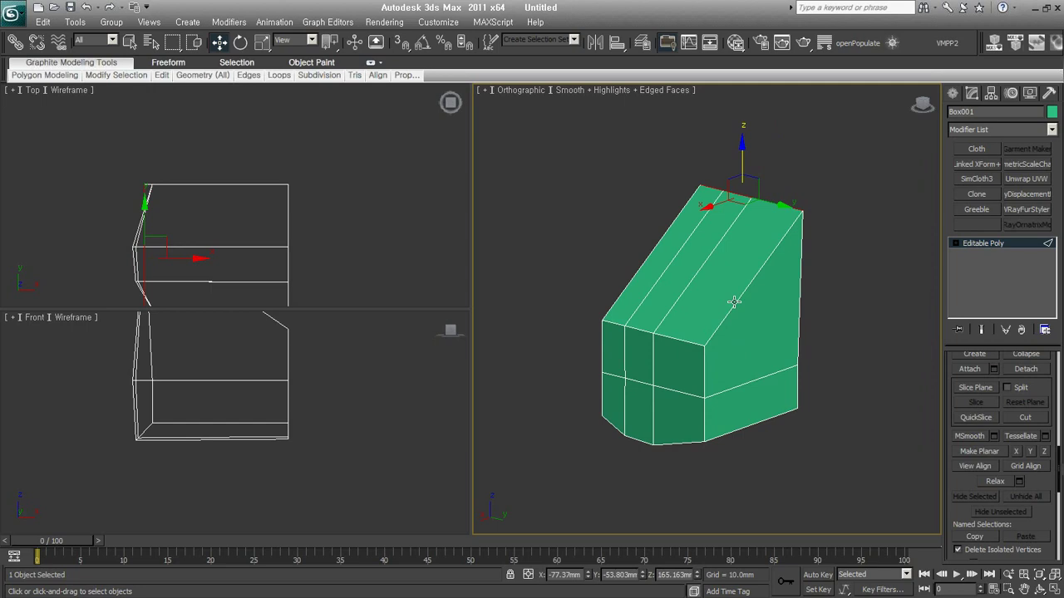
- Flatten the sloped top's edges along Z, then select the diagonal edge on the right side
{"action": "left_click_drag", "start_coordinate": [650, 262], "coordinate": [596, 248]}
{"action": "mouse_move", "coordinate": [777, 361]}
{"action": "middle_mouse_down", "text": "alt"}
{"action": "mouse_move", "coordinate": [617, 335]}
{"action": "mouse_move", "coordinate": [701, 357]}
{"action": "mouse_move", "coordinate": [838, 214]}
{"action": "middle_mouse_up", "text": "alt"}
{"action": "mouse_move", "coordinate": [788, 273]}
{"action": "middle_mouse_down", "text": "alt"}
{"action": "mouse_move", "coordinate": [731, 299]}
{"action": "mouse_move", "coordinate": [750, 286]}
{"action": "middle_mouse_up", "text": "alt"}
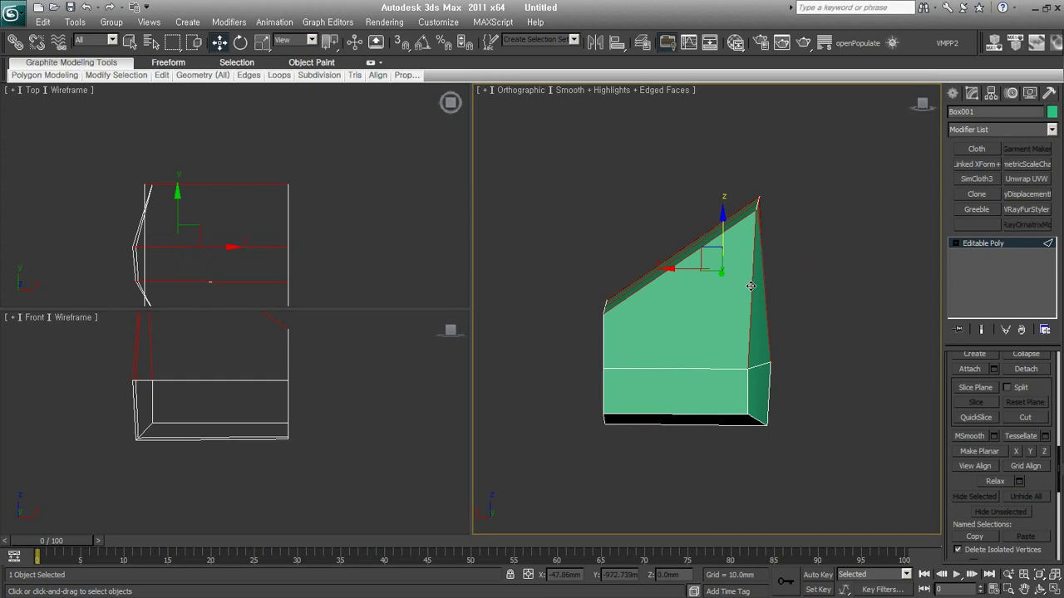
{"action": "mouse_move", "coordinate": [750, 286]}
{"action": "middle_mouse_down", "text": "alt"}
{"action": "mouse_move", "coordinate": [676, 366]}
{"action": "mouse_move", "coordinate": [668, 359]}
{"action": "mouse_move", "coordinate": [712, 291]}
{"action": "mouse_move", "coordinate": [784, 321]}
{"action": "mouse_move", "coordinate": [706, 309]}
{"action": "mouse_move", "coordinate": [706, 283]}
{"action": "mouse_move", "coordinate": [627, 259]}
{"action": "middle_mouse_up", "text": "alt"}
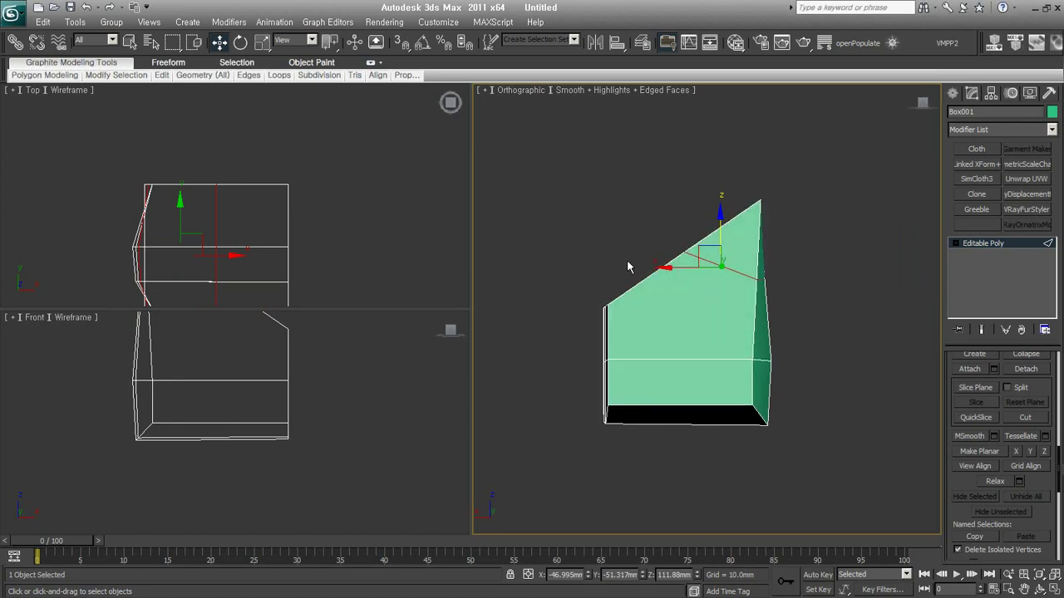
{"action": "middle_click_drag", "start_coordinate": [745, 276], "coordinate": [734, 303], "text": "alt"}
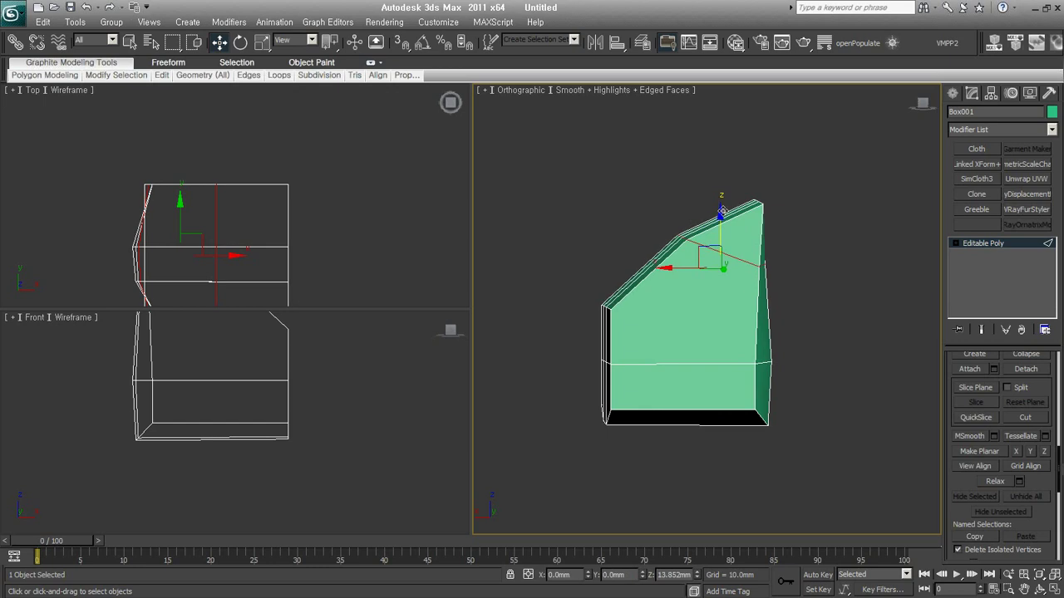
{"action": "left_click", "coordinate": [1046, 451]}
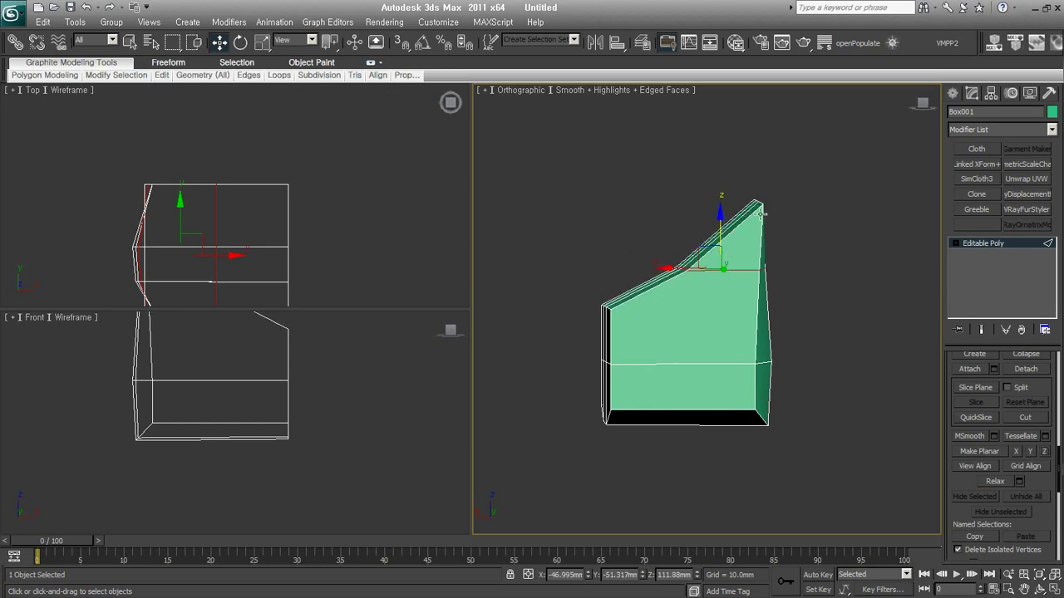
{"action": "left_click", "coordinate": [766, 277]}
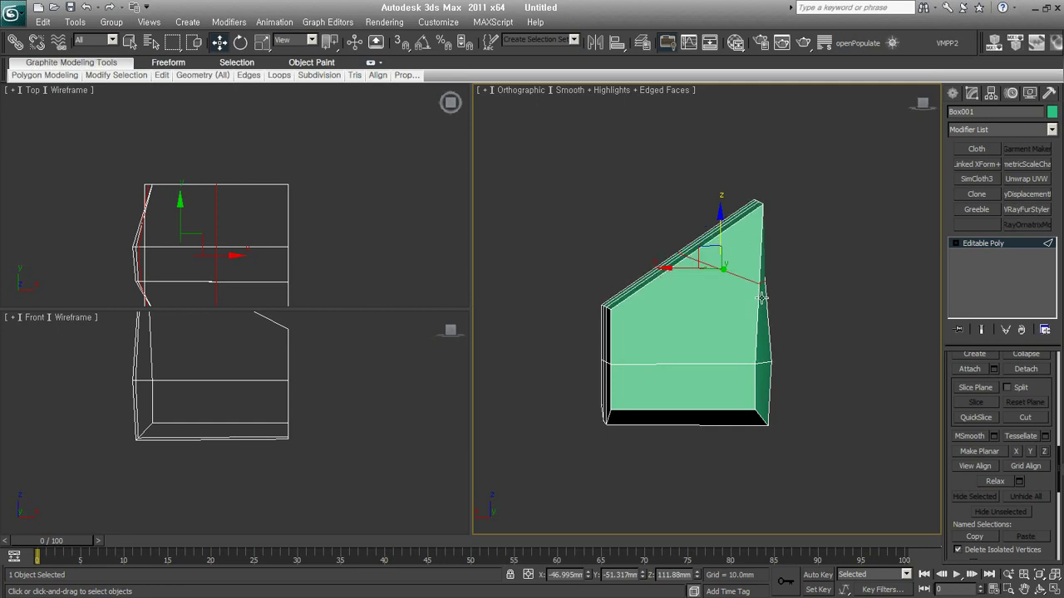
{"action": "left_click_drag", "start_coordinate": [1031, 388], "coordinate": [1050, 551]}
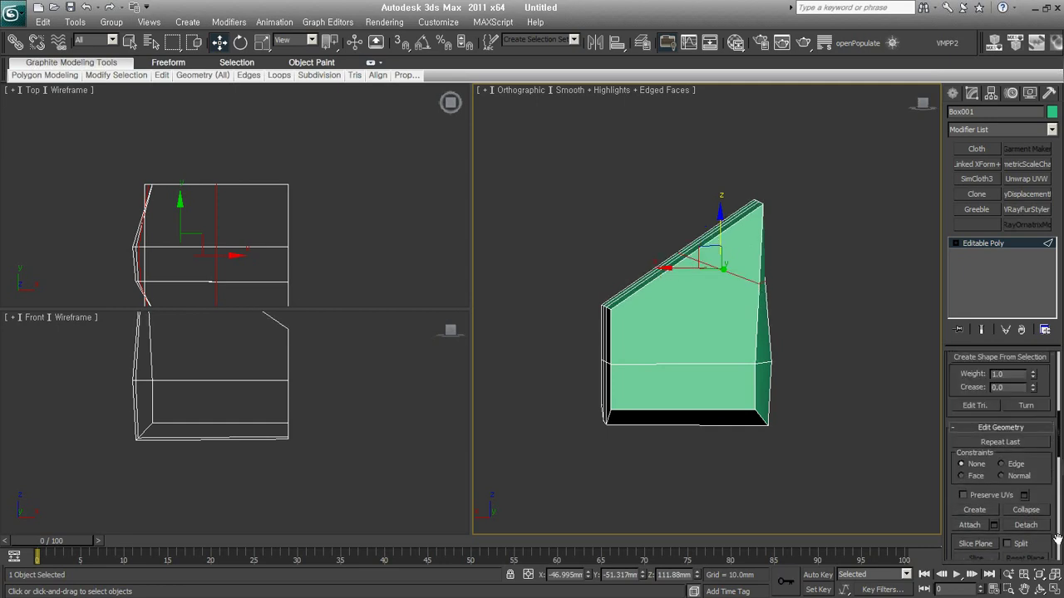
- Scale the selected diagonal edge along Z, entering 14 as the Z scale value
{"action": "scroll", "coordinate": [1033, 474], "scroll_direction": "down", "scroll_amount": 1}
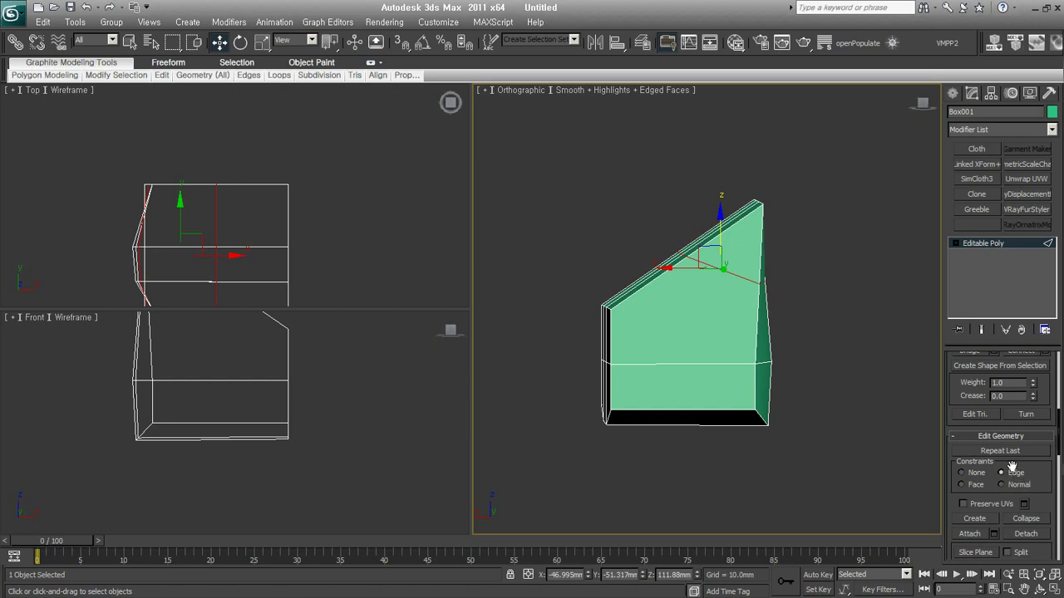
{"action": "left_click_drag", "start_coordinate": [1039, 476], "coordinate": [1033, 397]}
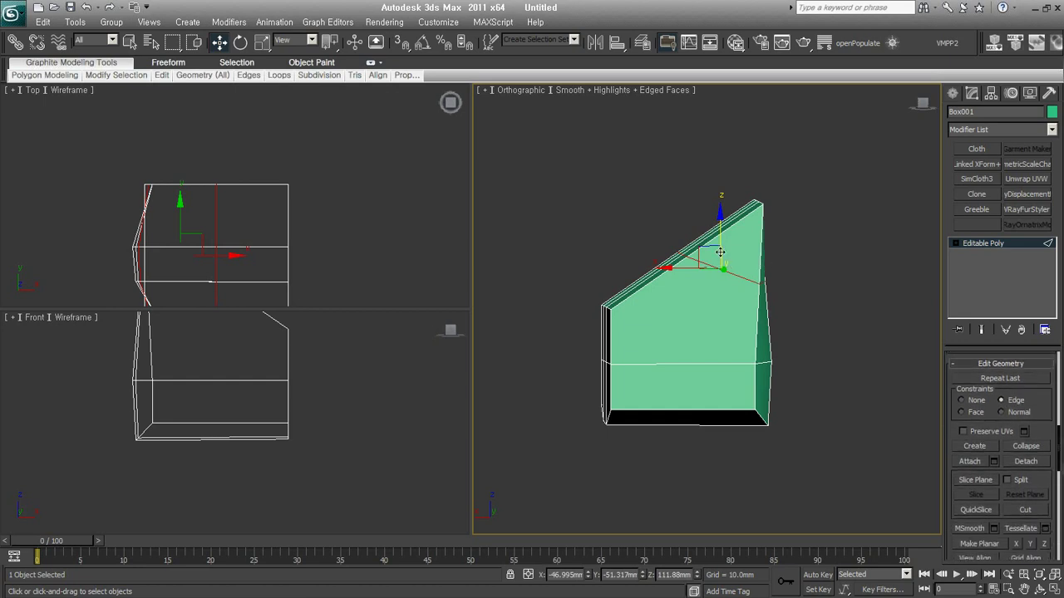
{"action": "right_click", "coordinate": [713, 226]}
{"action": "left_click", "coordinate": [729, 265]}
{"action": "double_click", "coordinate": [677, 574]}
{"action": "type", "text": "14"}
{"action": "key", "text": "Return"}
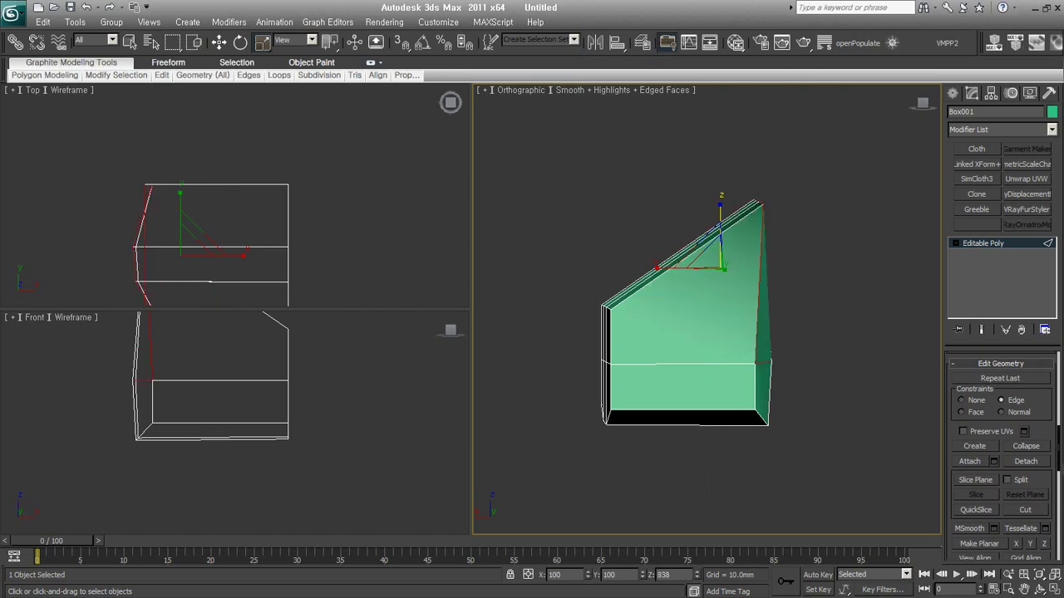
{"action": "key", "text": "Return"}
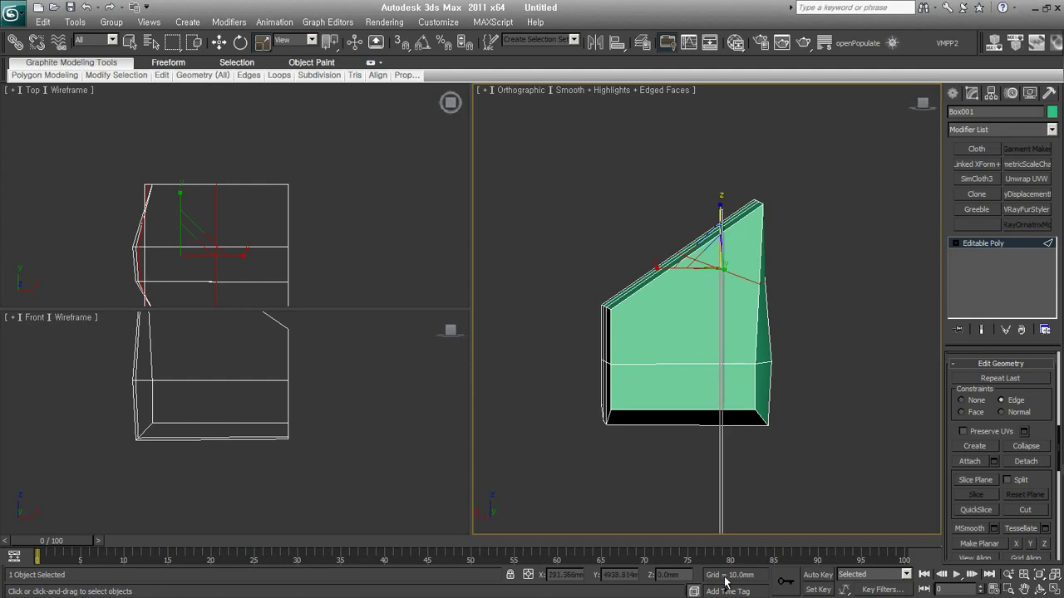
{"action": "left_click_drag", "start_coordinate": [719, 208], "coordinate": [701, 496]}
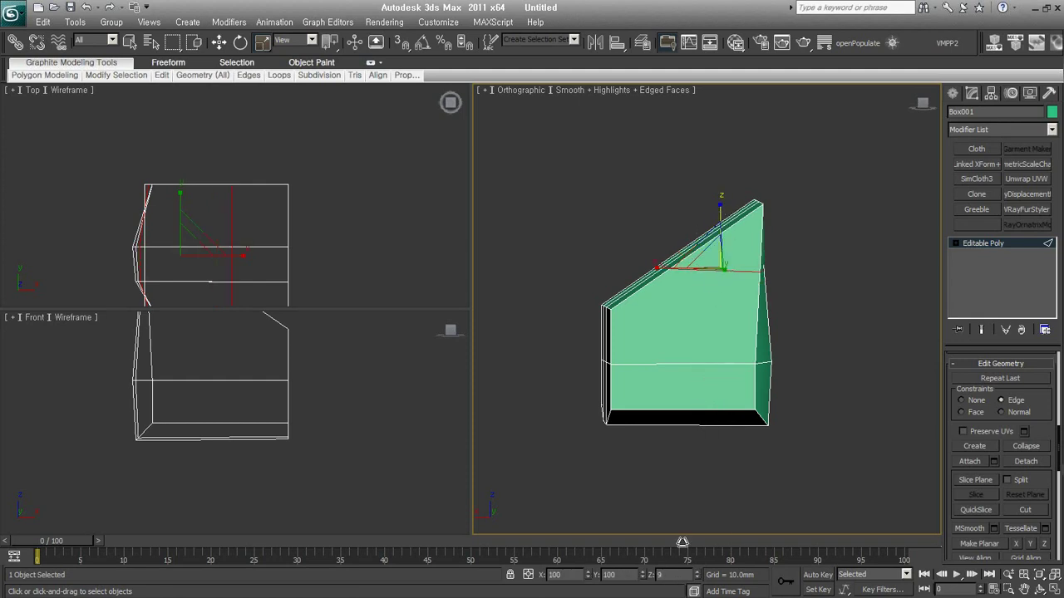
- Flatten the selected edge along Z and inspect the box's triangular top facet from new angles
{"action": "scroll", "coordinate": [1035, 418], "scroll_direction": "down", "scroll_amount": 3}
{"action": "scroll", "coordinate": [1035, 418], "scroll_direction": "down", "scroll_amount": 2}
{"action": "scroll", "coordinate": [1039, 407], "scroll_direction": "down", "scroll_amount": 1}
{"action": "left_click", "coordinate": [1045, 392]}
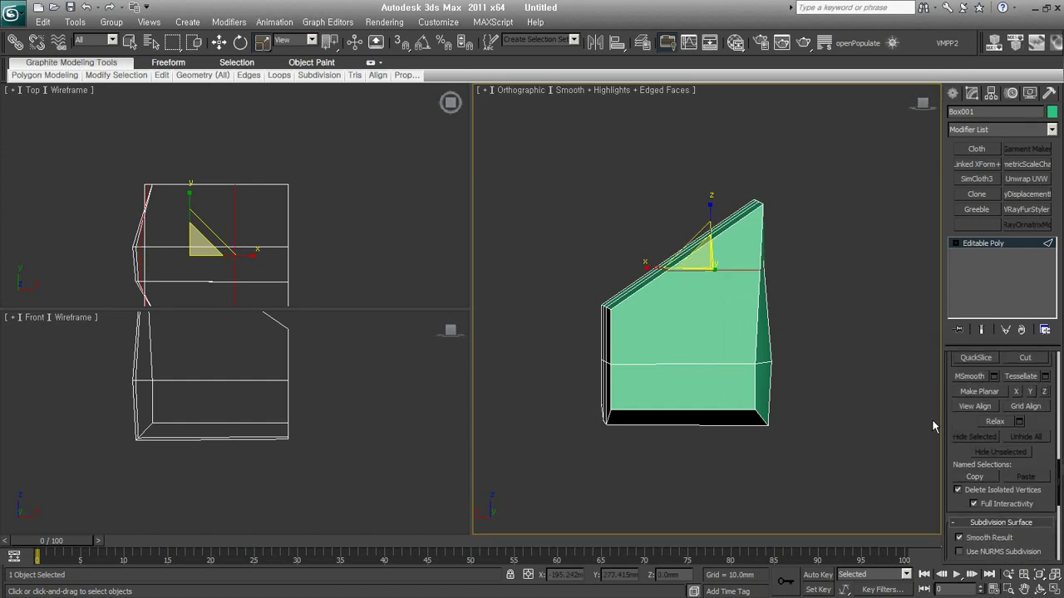
{"action": "mouse_move", "coordinate": [795, 347]}
{"action": "middle_mouse_down", "text": "alt"}
{"action": "mouse_move", "coordinate": [821, 355]}
{"action": "mouse_move", "coordinate": [748, 337]}
{"action": "mouse_move", "coordinate": [774, 352]}
{"action": "middle_mouse_up", "text": "alt"}
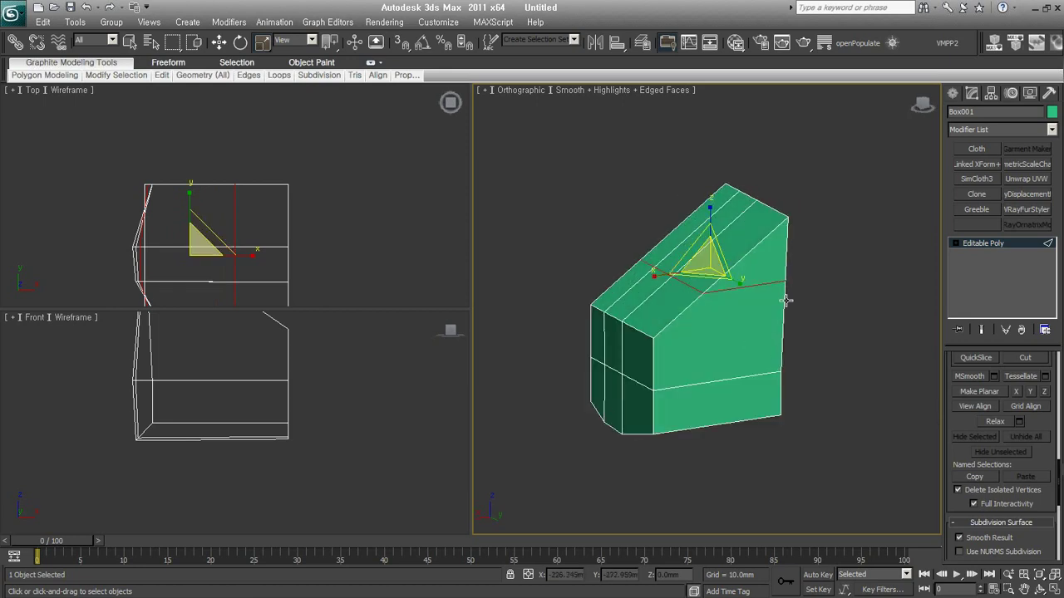
{"action": "middle_click_drag", "start_coordinate": [784, 297], "coordinate": [726, 278], "text": "alt"}
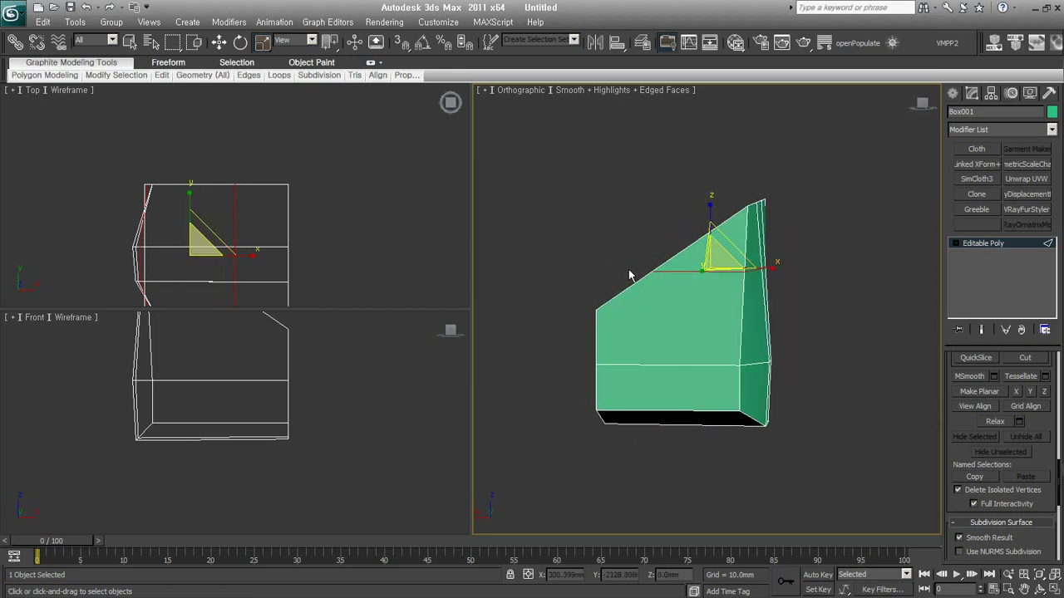
{"action": "mouse_move", "coordinate": [671, 295]}
{"action": "middle_mouse_down", "text": "alt"}
{"action": "mouse_move", "coordinate": [684, 316]}
{"action": "mouse_move", "coordinate": [713, 326]}
{"action": "middle_mouse_up", "text": "alt"}
{"action": "scroll", "coordinate": [997, 432], "scroll_direction": "up", "scroll_amount": 5}
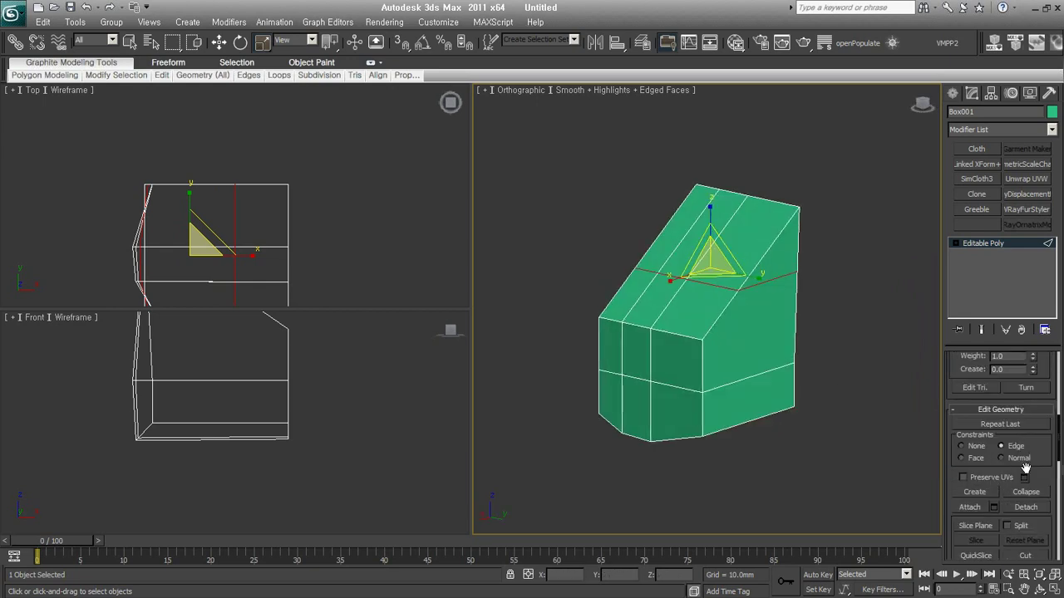
{"action": "left_click_drag", "start_coordinate": [1033, 456], "coordinate": [1029, 433]}
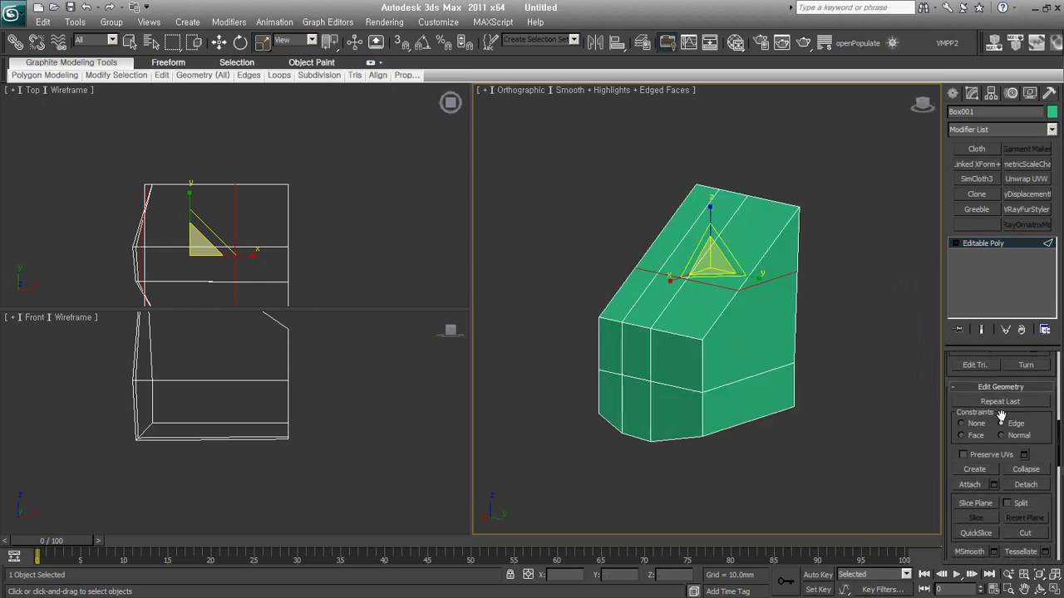
{"action": "left_click", "coordinate": [956, 243]}
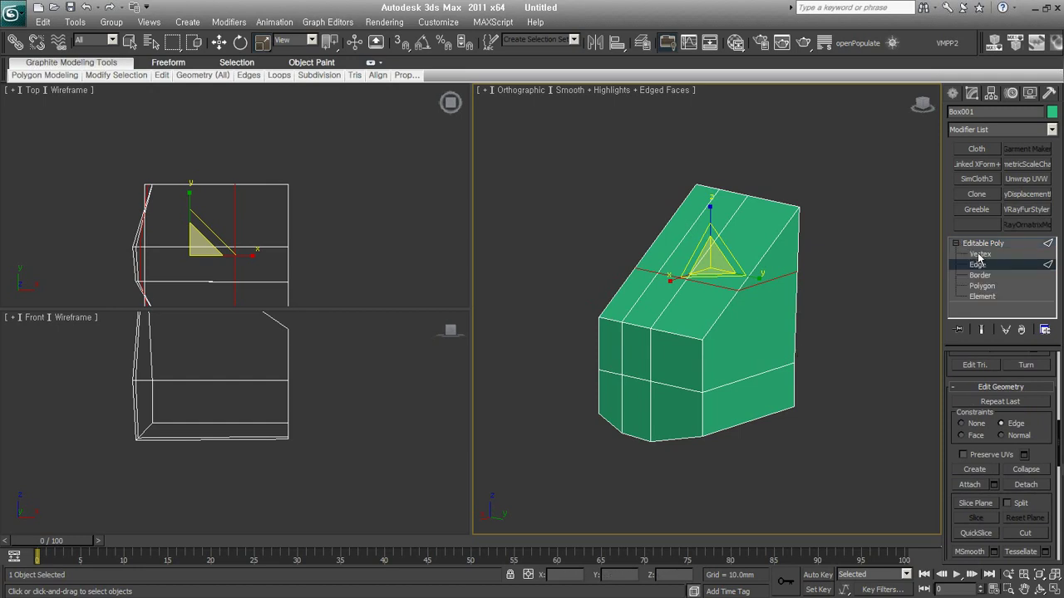
- At Vertex level, slide the sloped-top vertex along its edge until the cut line is straight
{"action": "left_click", "coordinate": [983, 243]}
{"action": "key", "text": "1"}
{"action": "right_click", "coordinate": [739, 289]}
{"action": "left_click", "coordinate": [750, 301]}
{"action": "left_click", "coordinate": [699, 285]}
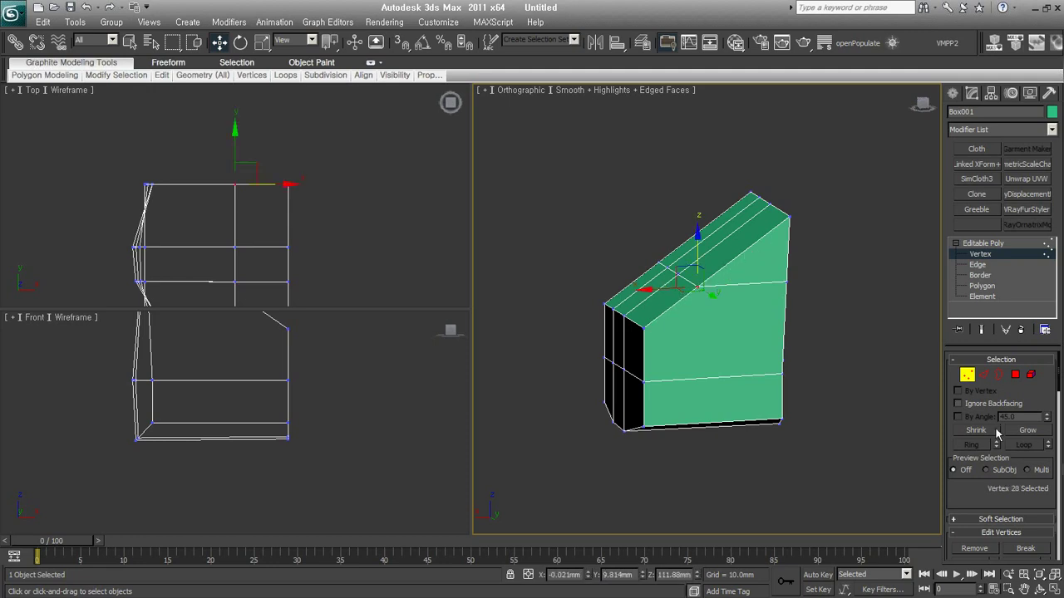
{"action": "left_click_drag", "start_coordinate": [1035, 401], "coordinate": [1007, 244]}
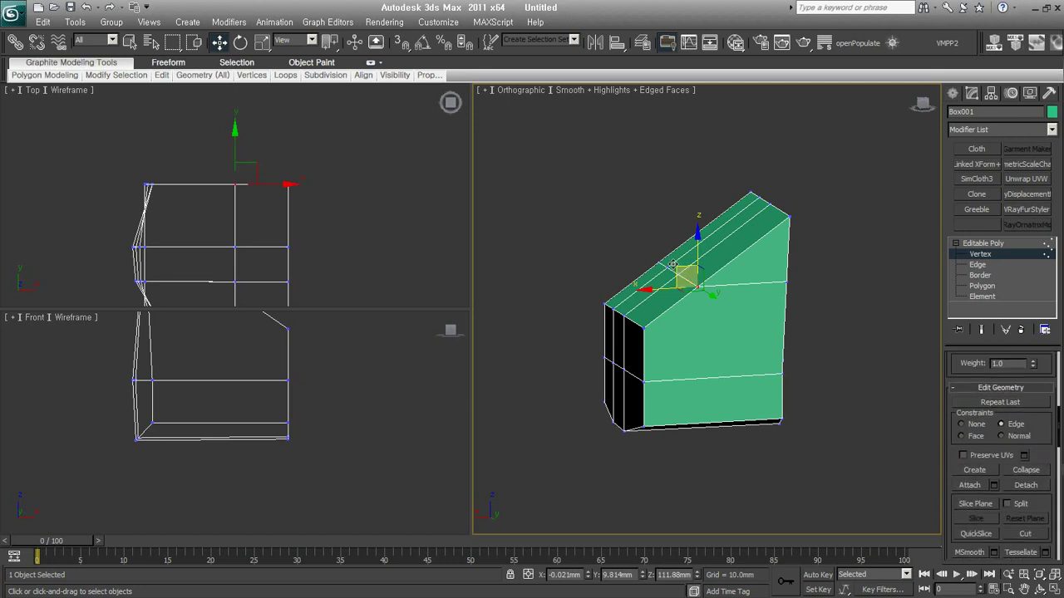
{"action": "left_click_drag", "start_coordinate": [651, 286], "coordinate": [706, 250]}
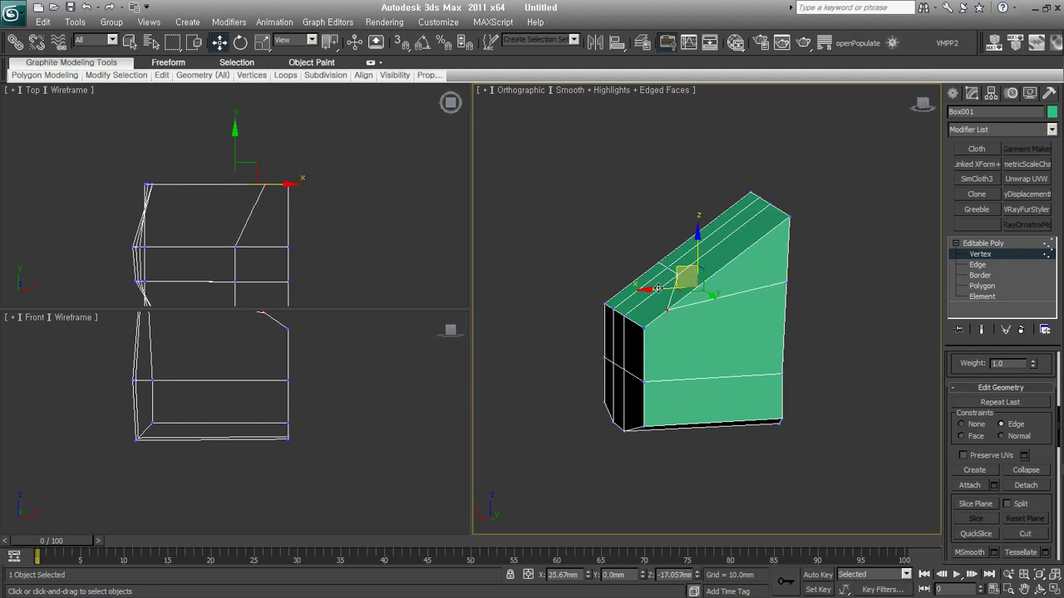
{"action": "left_click_drag", "start_coordinate": [706, 249], "coordinate": [668, 287]}
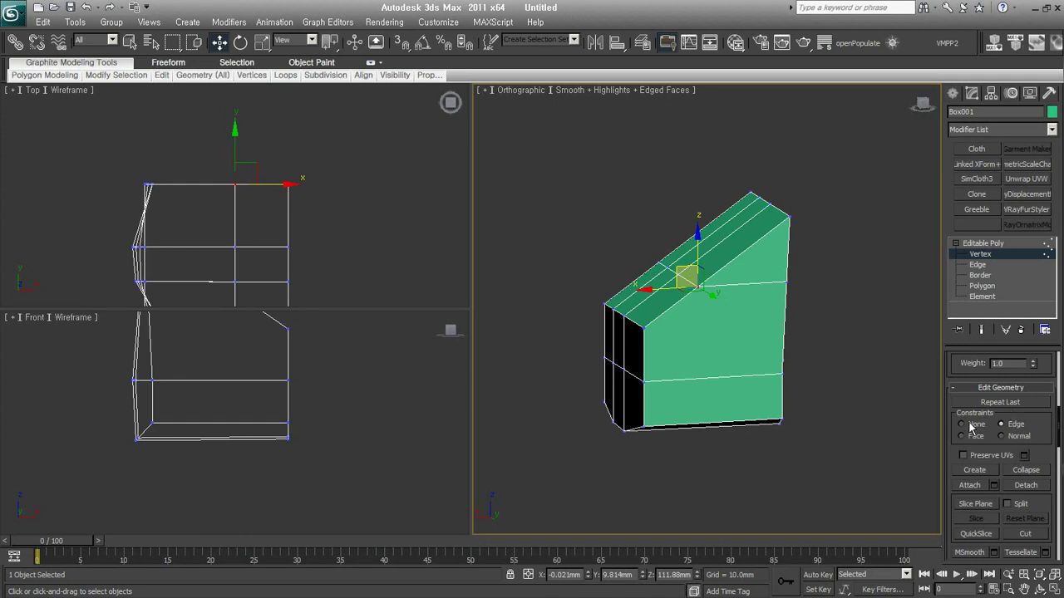
- Set the vertex move constraint to Edge, clear the selection, and check the box's dark side
{"action": "middle_click_drag", "start_coordinate": [752, 374], "coordinate": [783, 369], "text": "alt"}
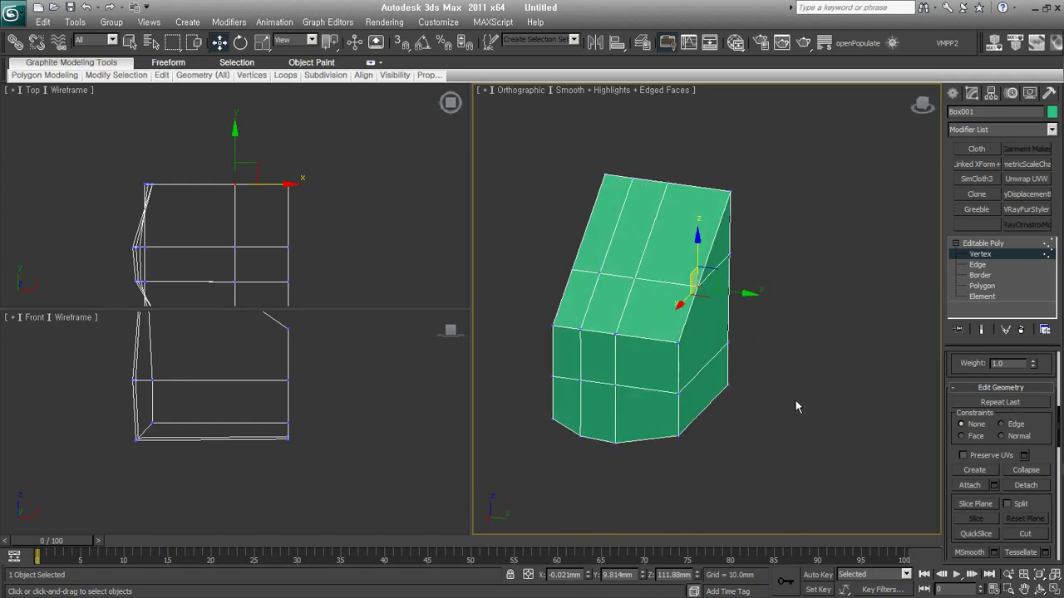
{"action": "middle_click_drag", "start_coordinate": [825, 404], "coordinate": [800, 400], "text": "alt"}
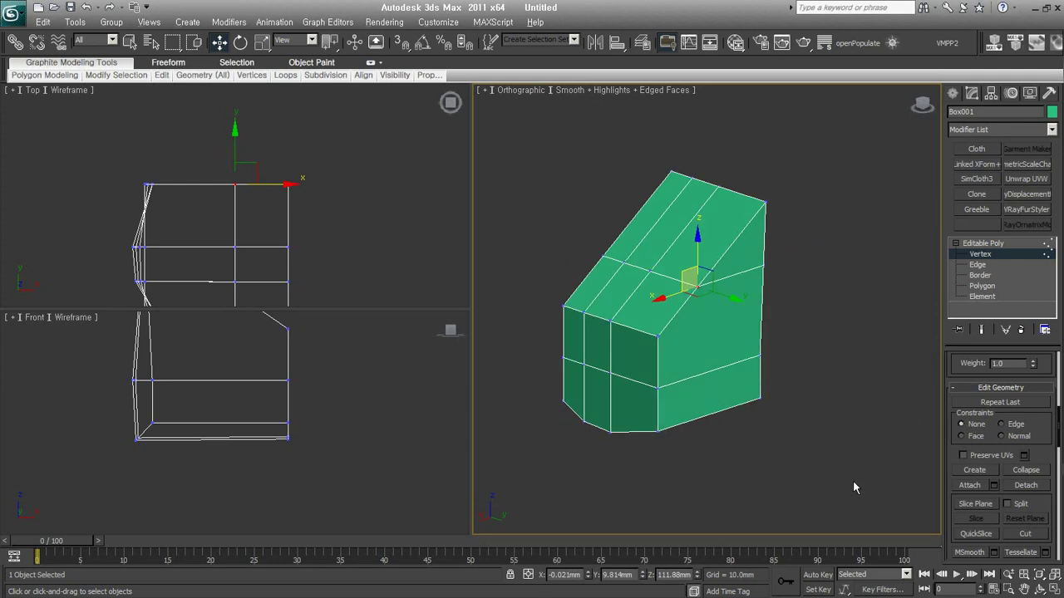
{"action": "left_click", "coordinate": [1010, 425]}
{"action": "left_click", "coordinate": [906, 465]}
{"action": "middle_click_drag", "start_coordinate": [889, 463], "coordinate": [826, 439], "text": "alt"}
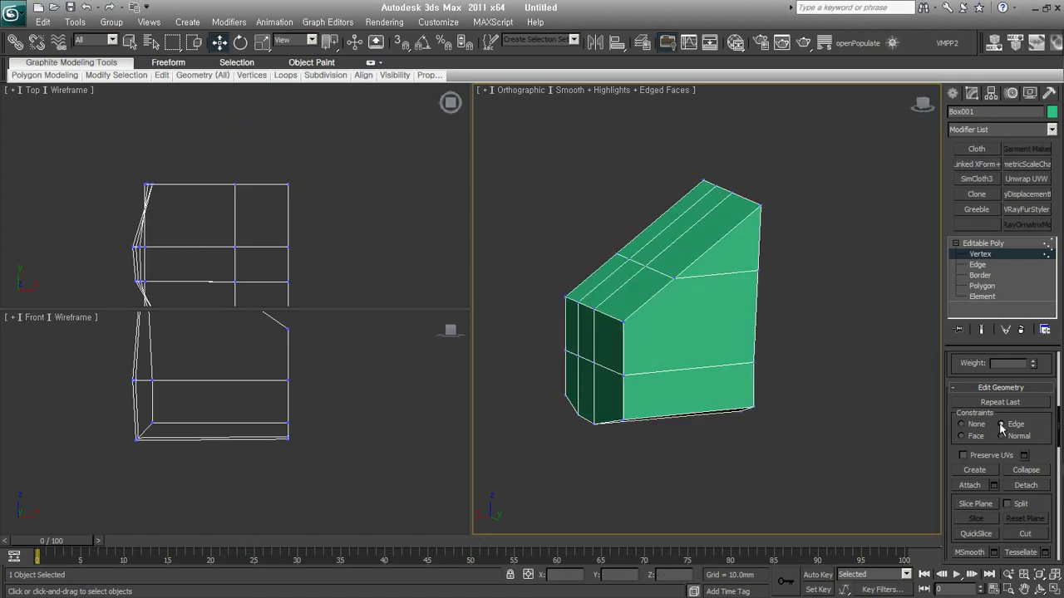
{"action": "left_click_drag", "start_coordinate": [1002, 445], "coordinate": [1058, 230]}
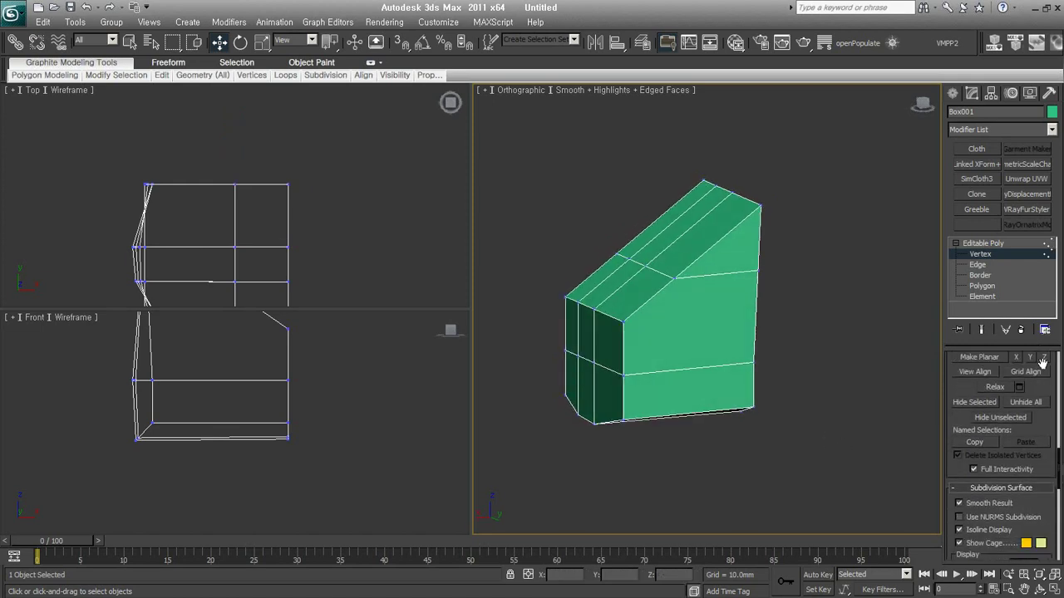
{"action": "scroll", "coordinate": [1040, 390], "scroll_direction": "up", "scroll_amount": 1}
{"action": "scroll", "coordinate": [1035, 370], "scroll_direction": "up", "scroll_amount": 1}
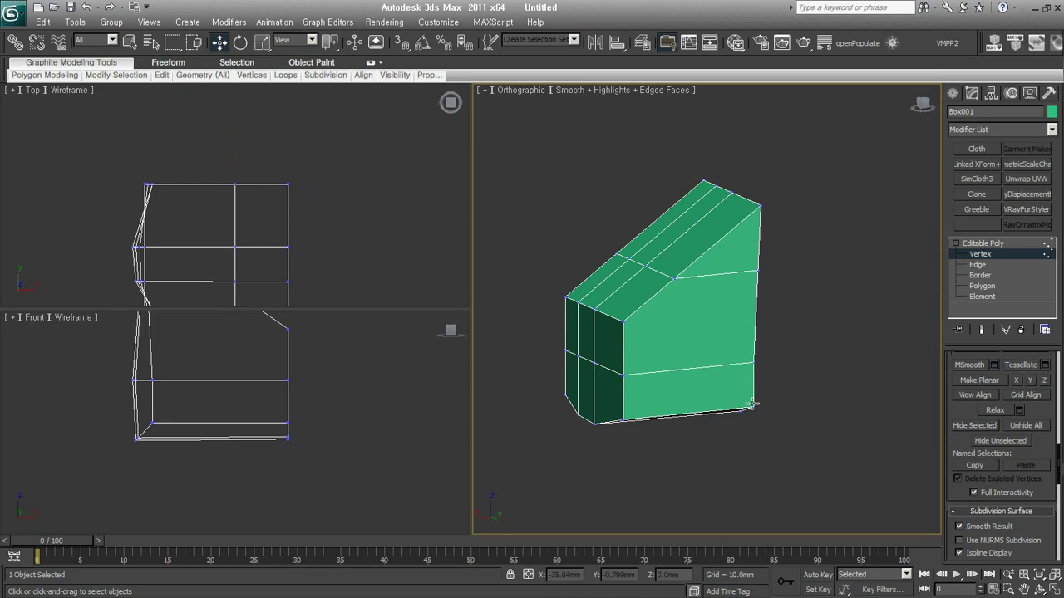
{"action": "mouse_move", "coordinate": [737, 352]}
{"action": "middle_mouse_down", "text": "alt"}
{"action": "mouse_move", "coordinate": [829, 405]}
{"action": "mouse_move", "coordinate": [713, 408]}
{"action": "mouse_move", "coordinate": [806, 397]}
{"action": "middle_mouse_up", "text": "alt"}
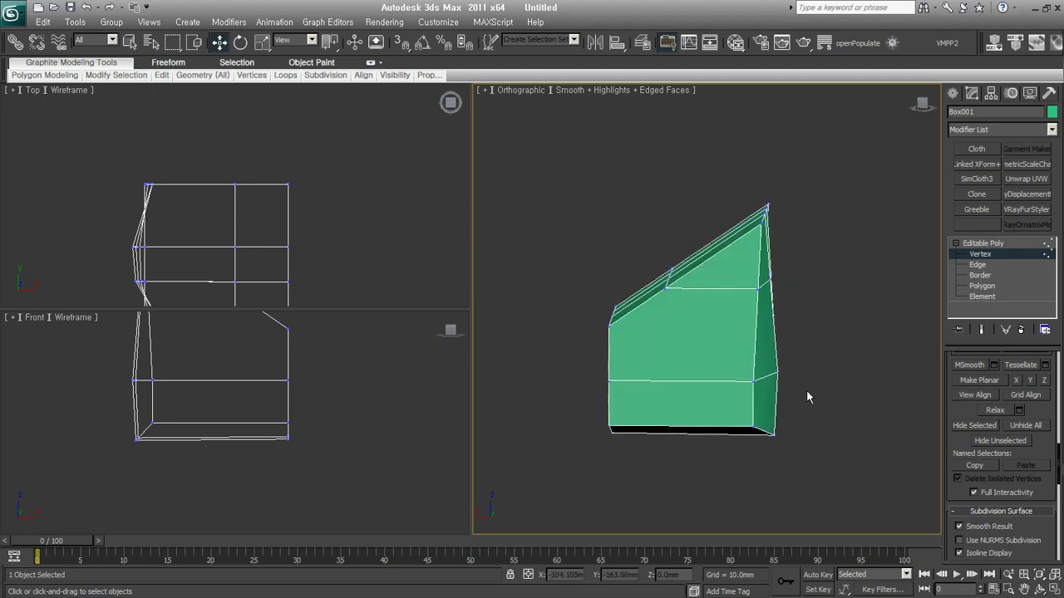
- Switch to Edge level, then return to object level and delete Box001 from the scene
{"action": "left_click", "coordinate": [977, 265]}
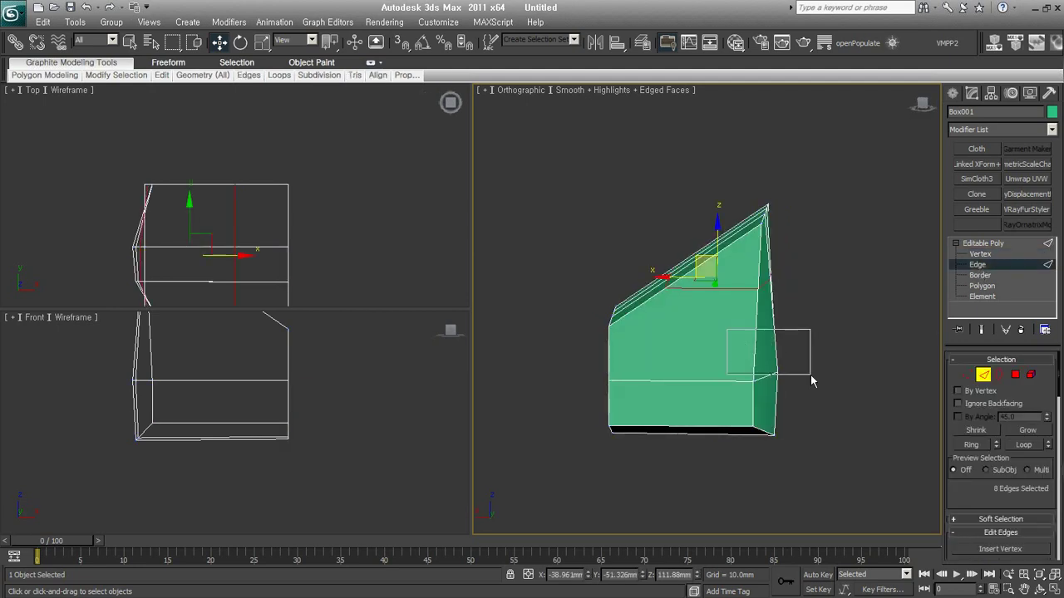
{"action": "mouse_move", "coordinate": [786, 337]}
{"action": "middle_mouse_down", "text": "alt"}
{"action": "mouse_move", "coordinate": [771, 388]}
{"action": "mouse_move", "coordinate": [848, 391]}
{"action": "middle_mouse_up", "text": "alt"}
{"action": "scroll", "coordinate": [981, 465], "scroll_direction": "down", "scroll_amount": 2}
{"action": "left_click_drag", "start_coordinate": [981, 465], "coordinate": [1012, 288]}
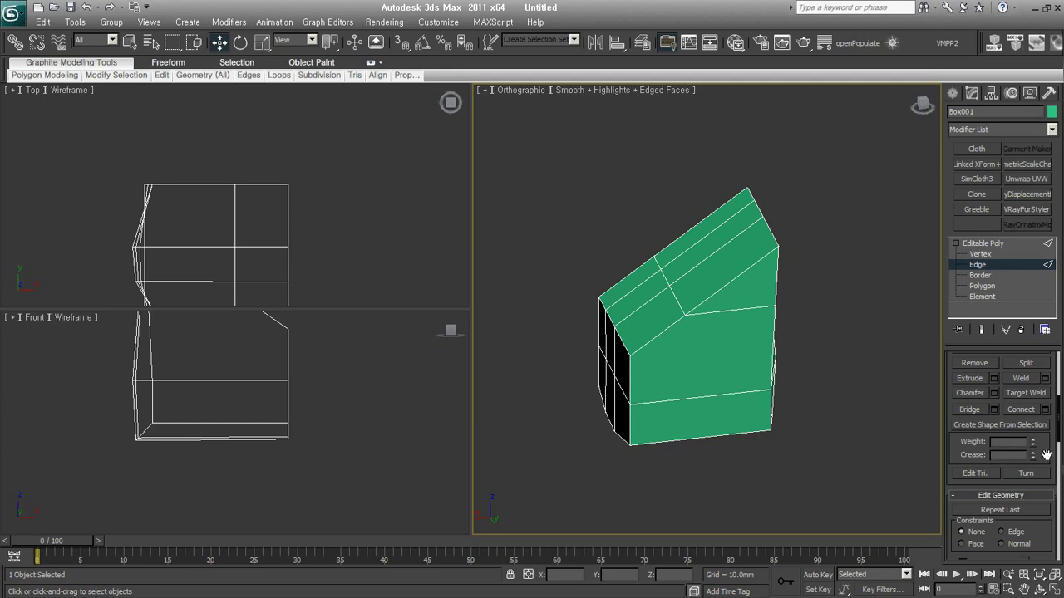
{"action": "key", "text": "alt"}
{"action": "left_click", "coordinate": [983, 242]}
{"action": "key", "text": "Delete"}
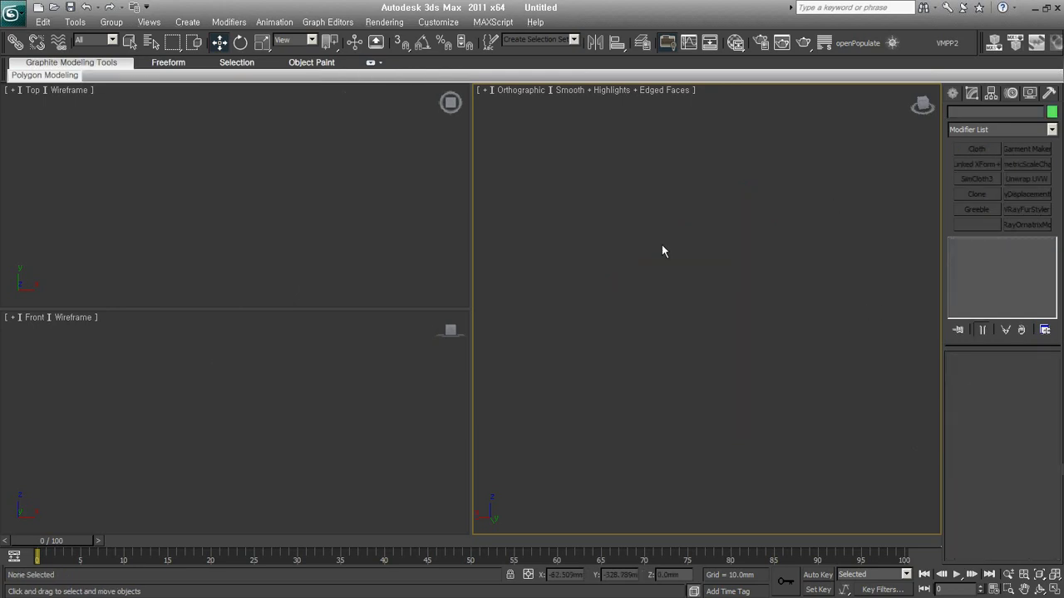
- Open s-peo-final-2010.max from Recent Documents without saving, accepting the Gamma & LUT mismatch
{"action": "left_click", "coordinate": [11, 12]}
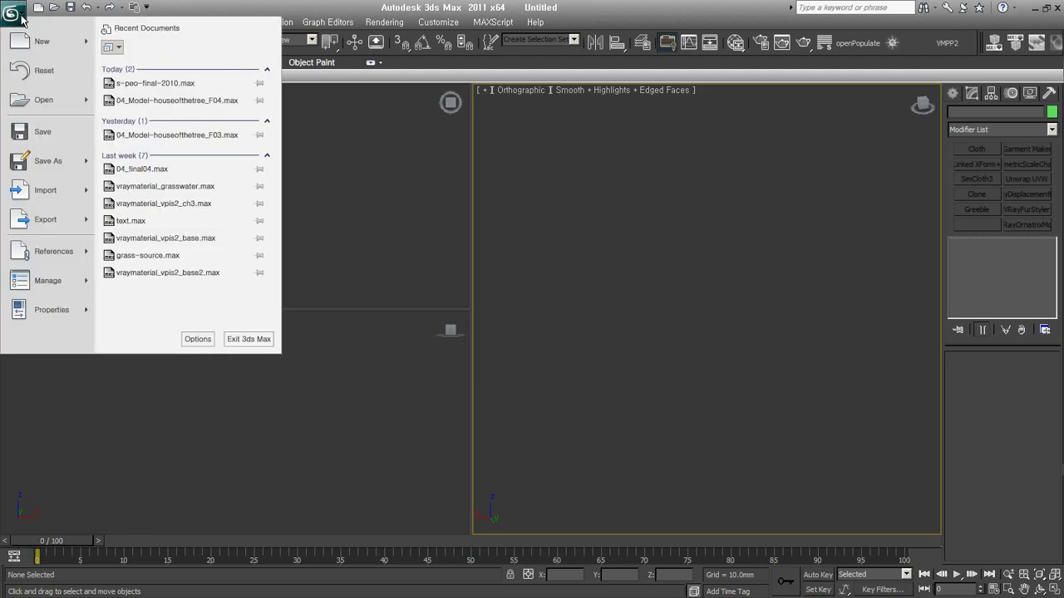
{"action": "left_click", "coordinate": [174, 85]}
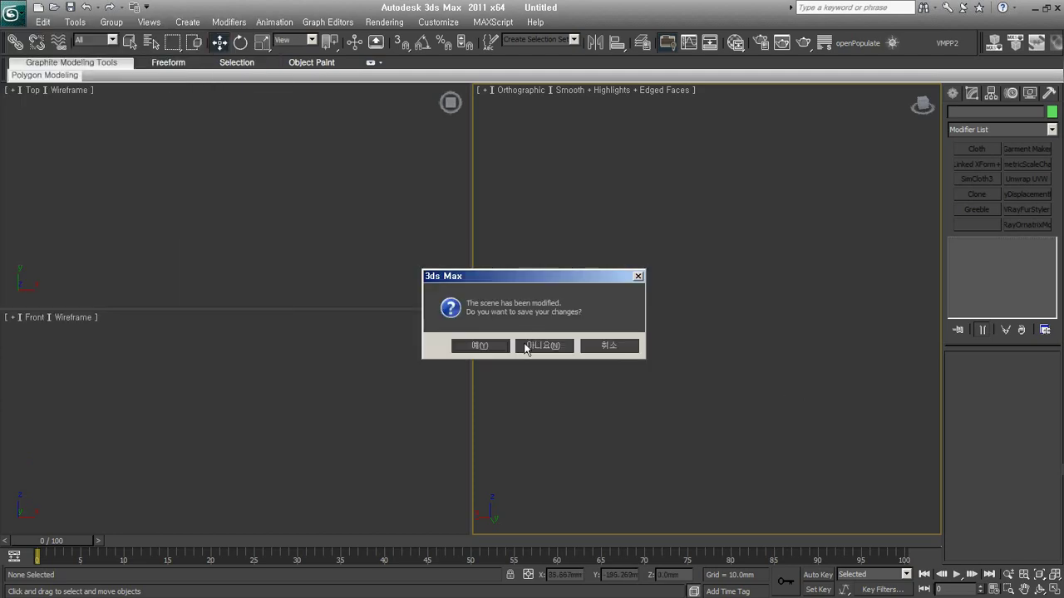
{"action": "left_click", "coordinate": [487, 347]}
{"action": "left_click", "coordinate": [509, 513]}
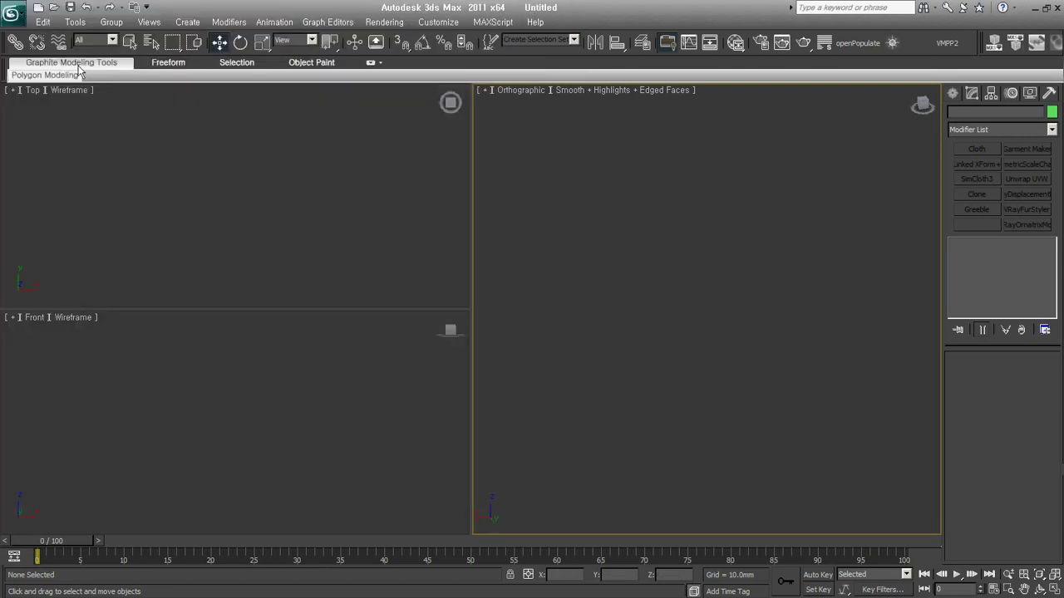
{"action": "left_click", "coordinate": [11, 15]}
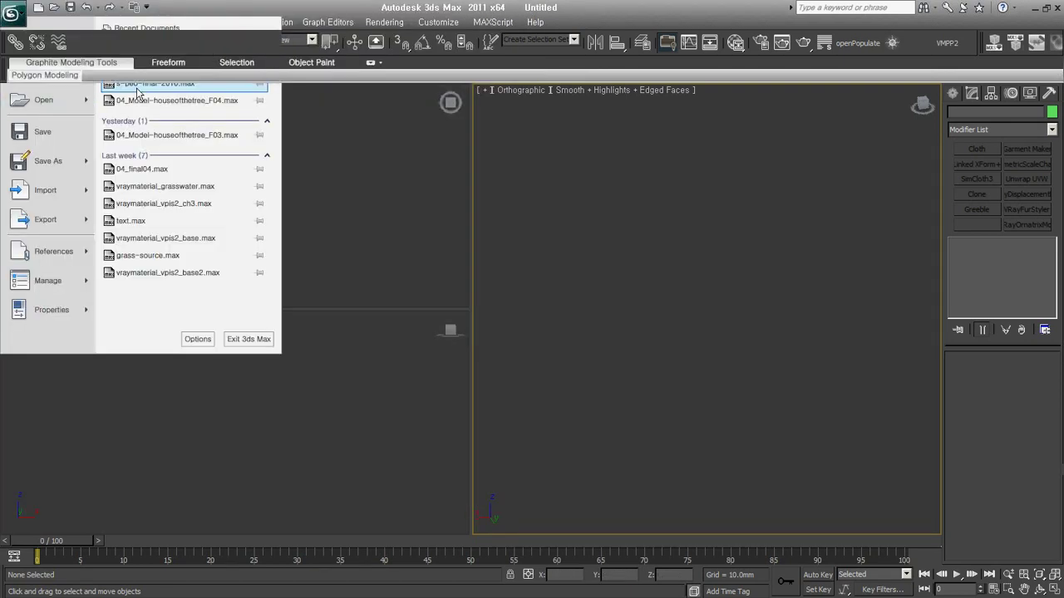
{"action": "left_click", "coordinate": [138, 88]}
{"action": "left_click", "coordinate": [536, 351]}
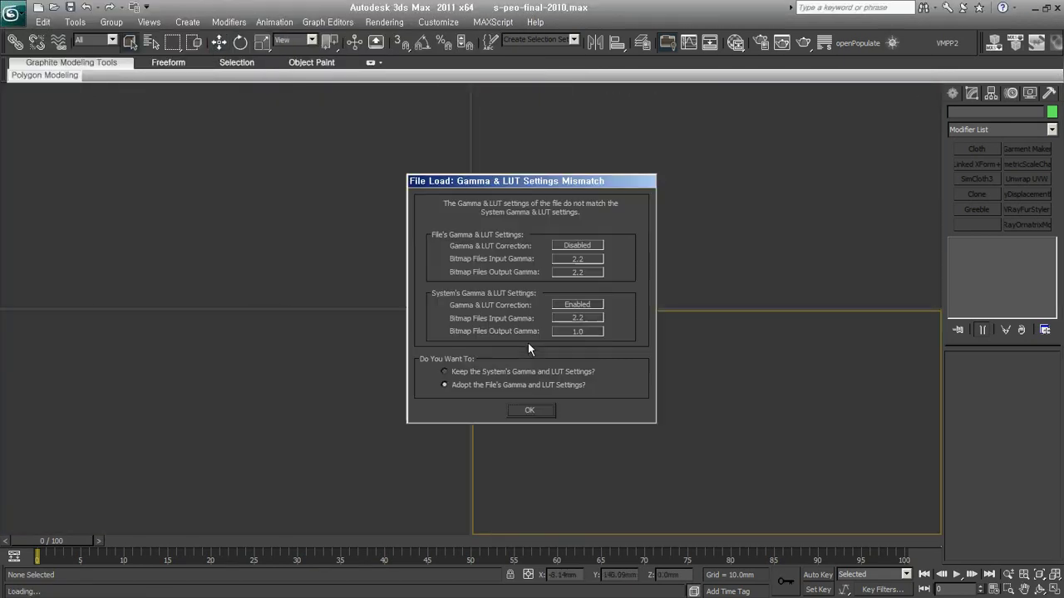
{"action": "left_click", "coordinate": [528, 410]}
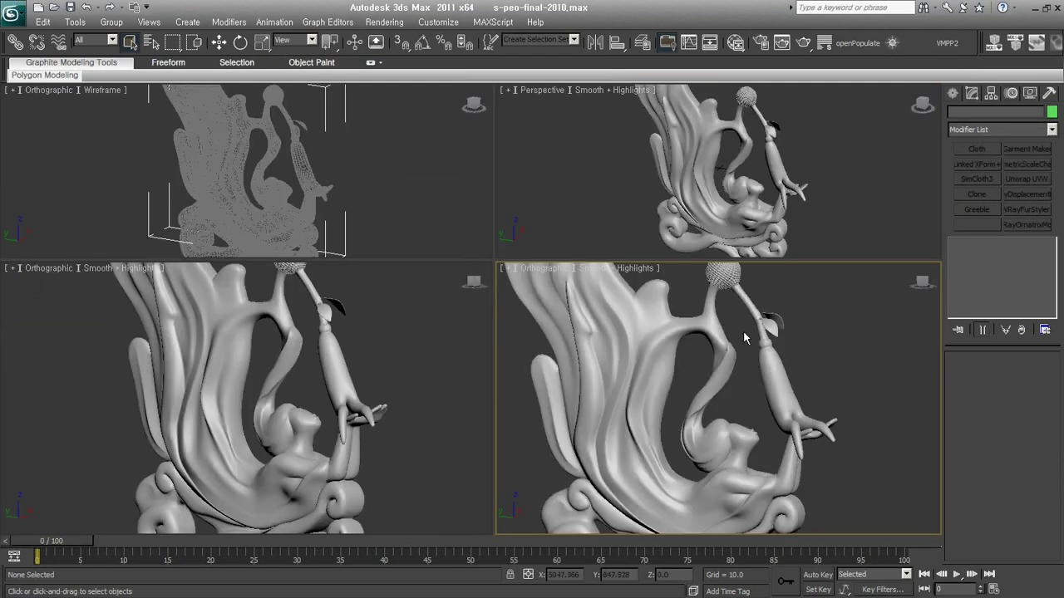
- Select Plane02 and delete its TurboSmooth modifier from the stack
{"action": "left_click", "coordinate": [682, 433]}
{"action": "scroll", "coordinate": [765, 441], "scroll_direction": "down", "scroll_amount": 3}
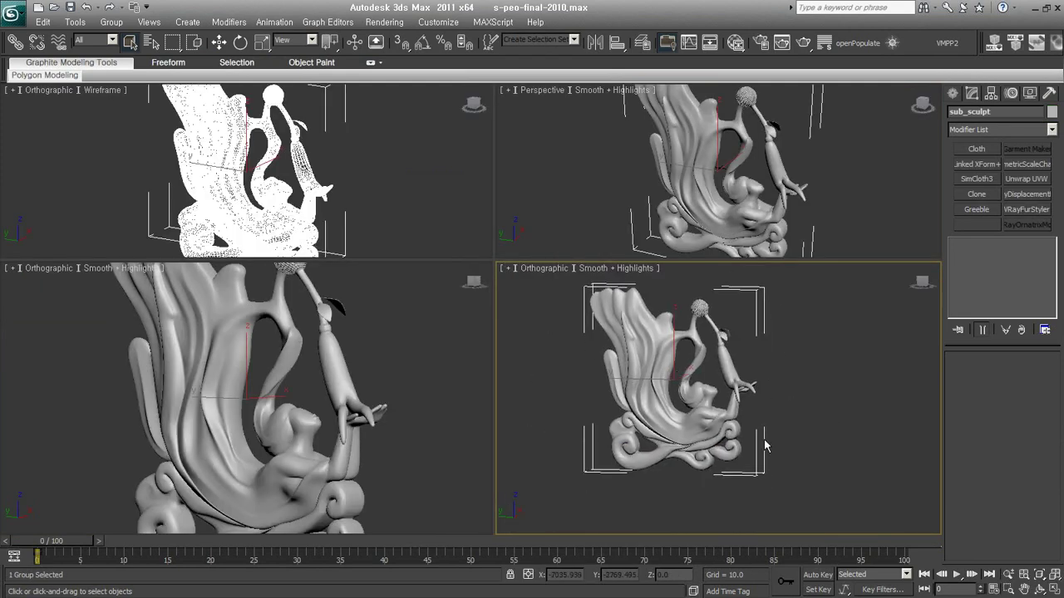
{"action": "scroll", "coordinate": [727, 461], "scroll_direction": "down", "scroll_amount": 2}
{"action": "left_click", "coordinate": [748, 306]}
{"action": "left_click", "coordinate": [703, 460]}
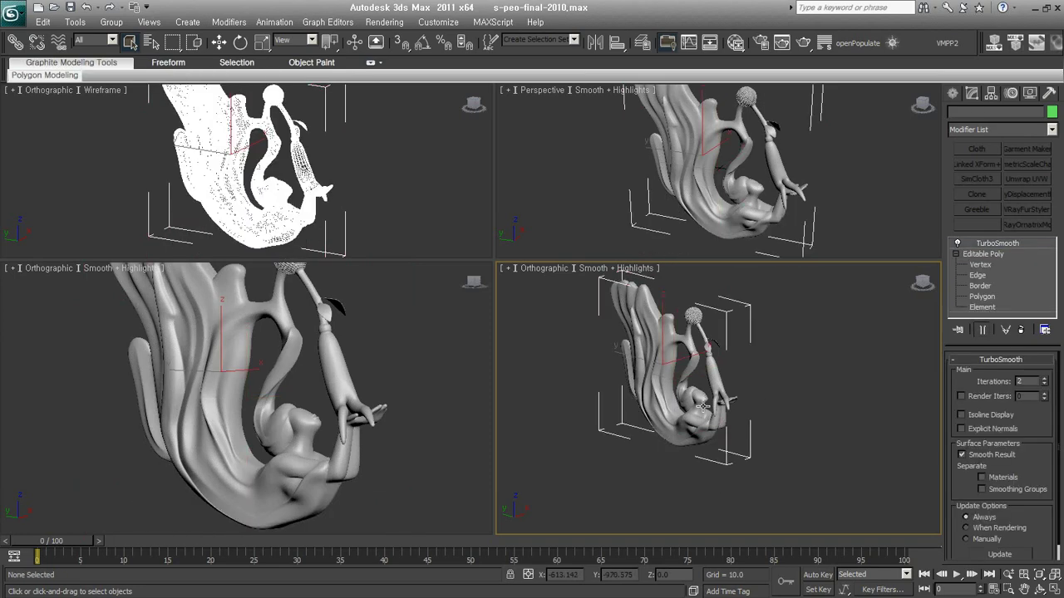
{"action": "scroll", "coordinate": [696, 432], "scroll_direction": "up", "scroll_amount": 3}
{"action": "scroll", "coordinate": [697, 432], "scroll_direction": "up", "scroll_amount": 2}
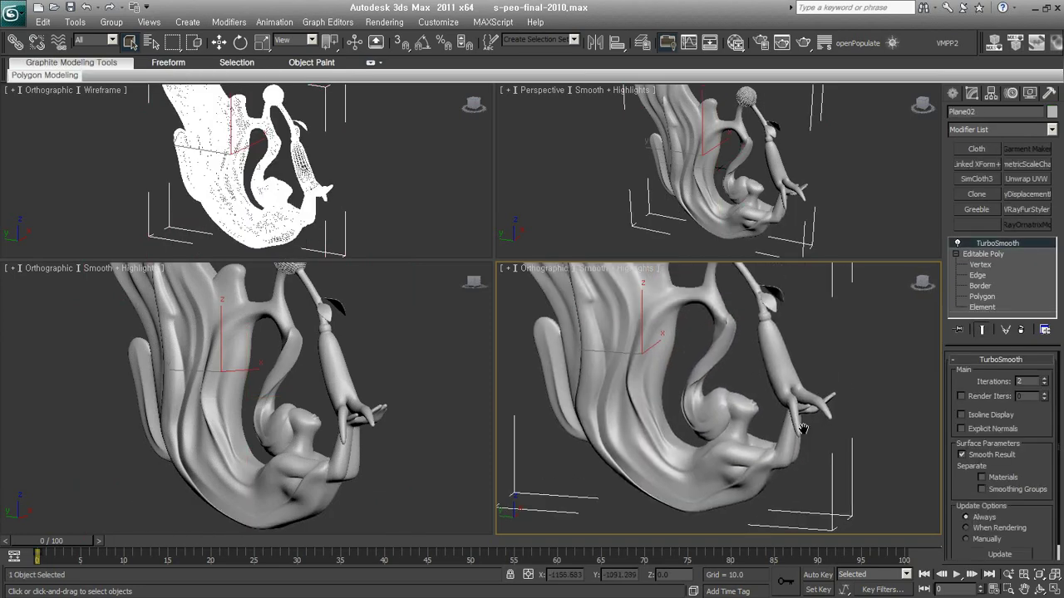
{"action": "scroll", "coordinate": [804, 392], "scroll_direction": "up", "scroll_amount": 2}
{"action": "left_click", "coordinate": [1021, 329]}
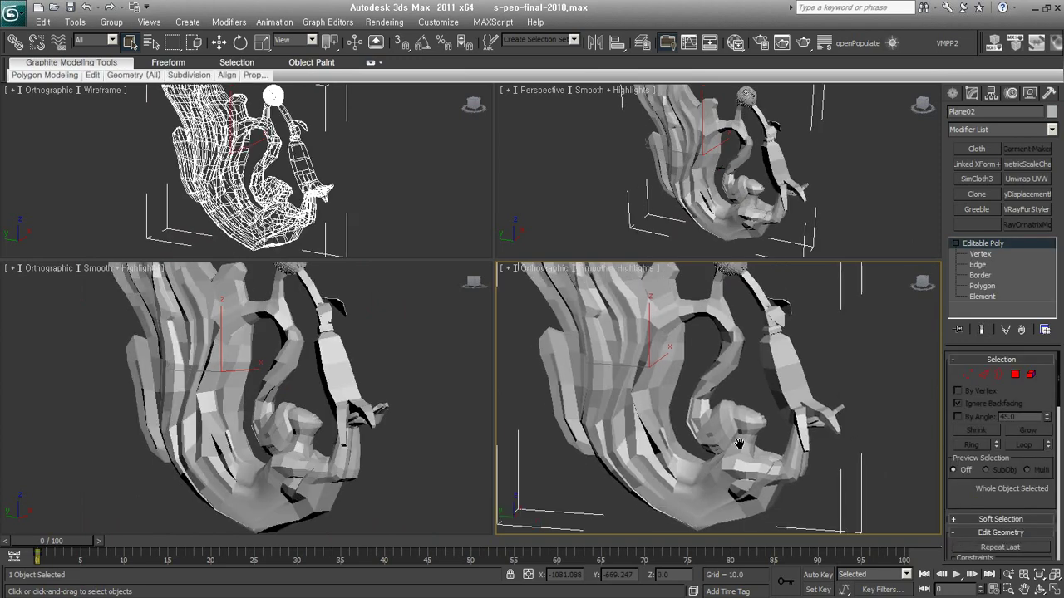
- Show edged faces, hide the selection brackets, and enlarge the lower viewports of the layout
{"action": "scroll", "coordinate": [739, 444], "scroll_direction": "down", "scroll_amount": 2}
{"action": "key", "text": "F4"}
{"action": "key", "text": "j"}
{"action": "middle_click_drag", "start_coordinate": [880, 507], "coordinate": [862, 473], "text": "alt"}
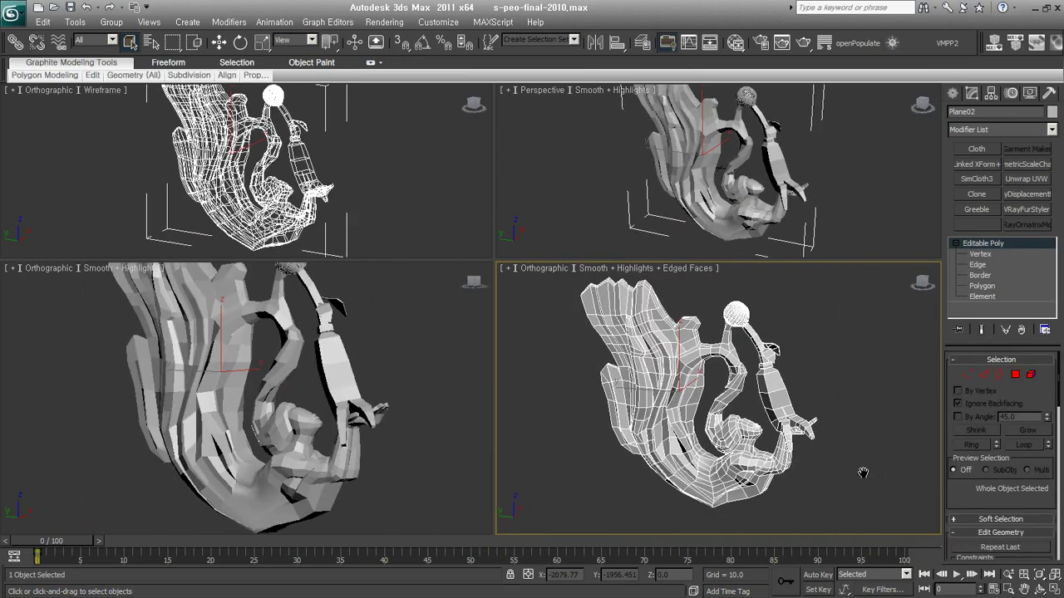
{"action": "left_click_drag", "start_coordinate": [811, 262], "coordinate": [811, 190]}
{"action": "mouse_move", "coordinate": [731, 390]}
{"action": "middle_mouse_down", "text": "alt"}
{"action": "mouse_move", "coordinate": [705, 413]}
{"action": "mouse_move", "coordinate": [590, 421]}
{"action": "mouse_move", "coordinate": [942, 404]}
{"action": "middle_mouse_up", "text": "alt"}
{"action": "left_click", "coordinate": [983, 374]}
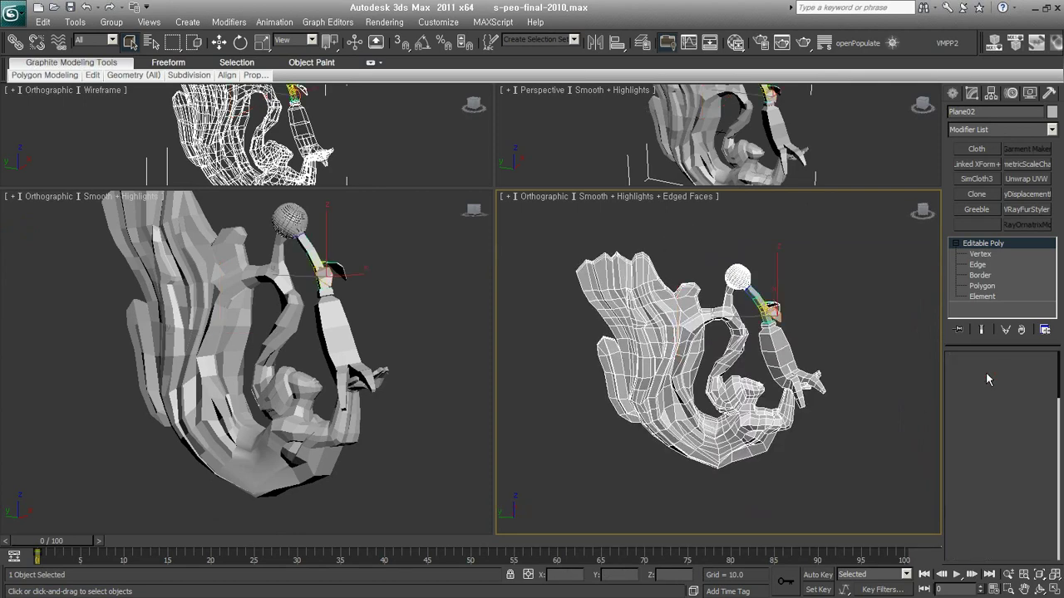
- Select the first outline edge loop on Plane02 and turn soft selection off
{"action": "mouse_move", "coordinate": [791, 461]}
{"action": "middle_mouse_down", "text": "alt"}
{"action": "mouse_move", "coordinate": [715, 405]}
{"action": "mouse_move", "coordinate": [735, 427]}
{"action": "middle_mouse_up", "text": "alt"}
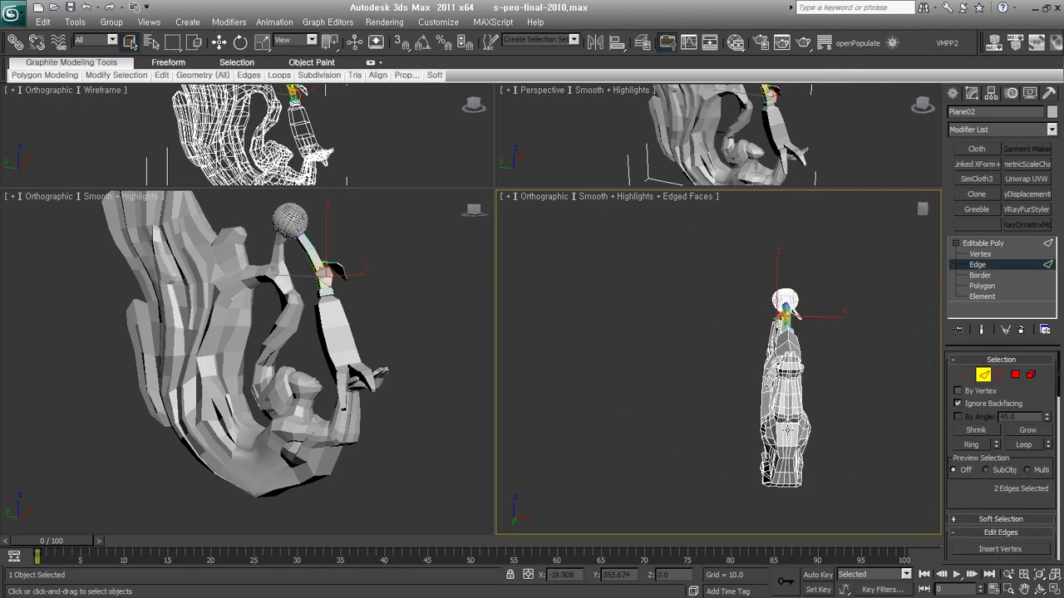
{"action": "double_click", "coordinate": [791, 430]}
{"action": "left_click_drag", "start_coordinate": [969, 492], "coordinate": [974, 438]}
{"action": "left_click", "coordinate": [972, 463]}
{"action": "left_click", "coordinate": [978, 379]}
{"action": "left_click", "coordinate": [1000, 357]}
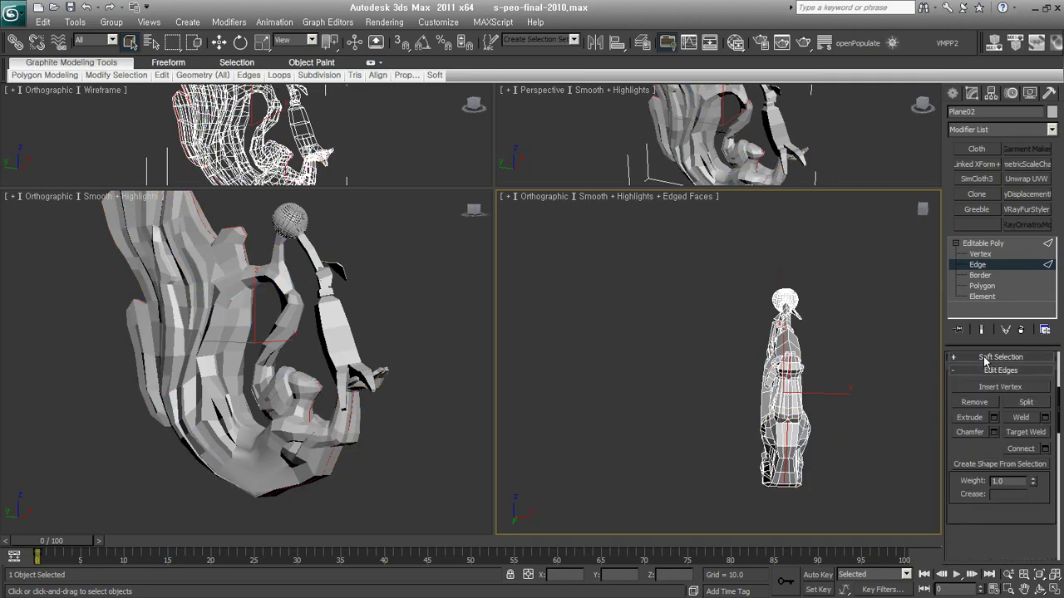
{"action": "mouse_move", "coordinate": [864, 465]}
{"action": "middle_mouse_down", "text": "alt"}
{"action": "mouse_move", "coordinate": [944, 494]}
{"action": "mouse_move", "coordinate": [872, 465]}
{"action": "middle_mouse_up", "text": "alt"}
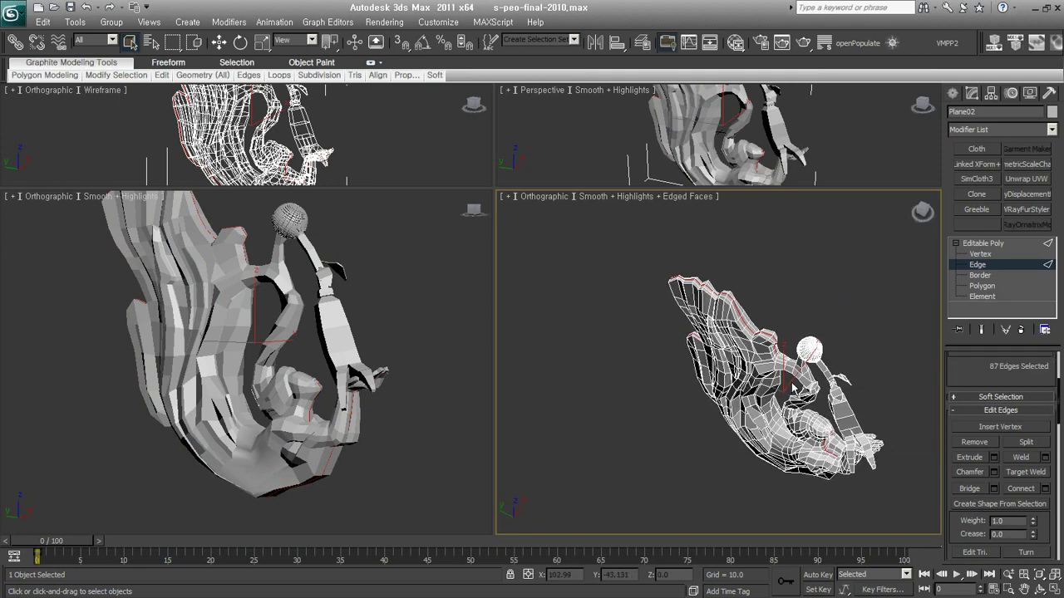
{"action": "scroll", "coordinate": [794, 374], "scroll_direction": "up", "scroll_amount": 5}
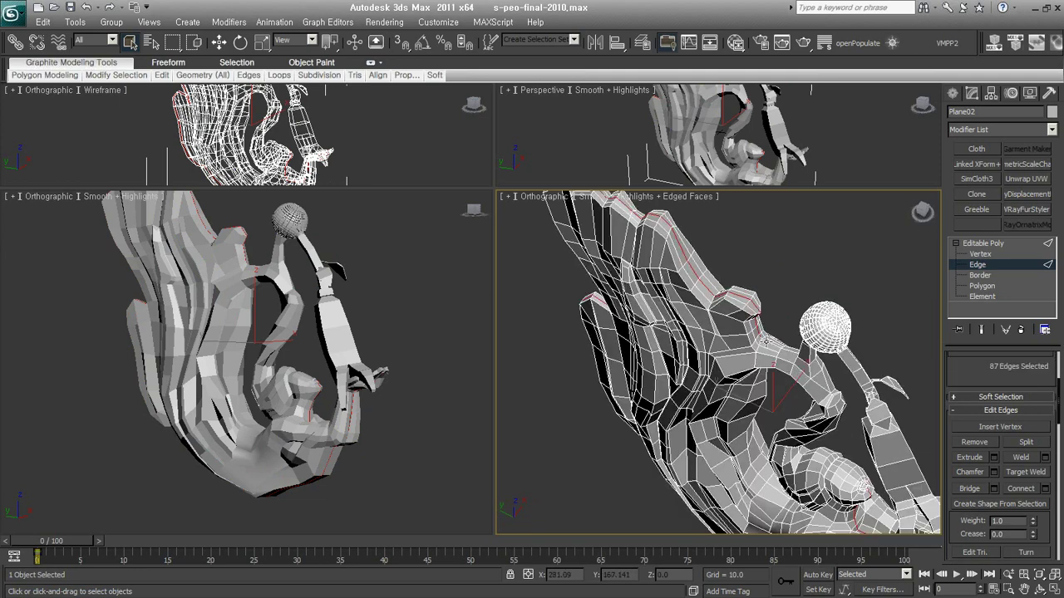
- Add more silhouette edges near the sphere's stem and right side, plus another edge loop
{"action": "left_click", "coordinate": [821, 399], "text": "ctrl"}
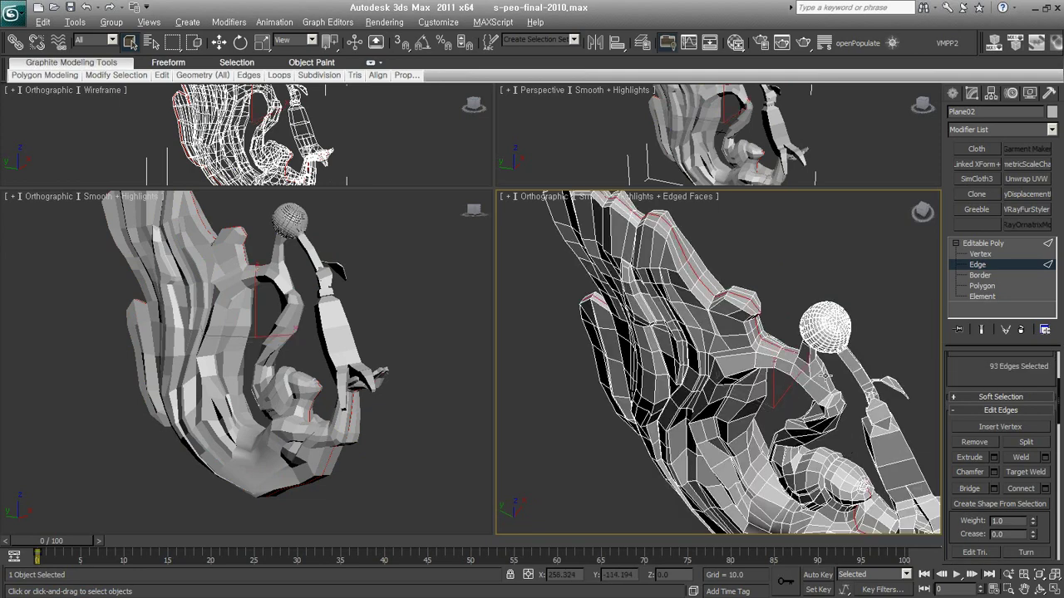
{"action": "left_click", "coordinate": [817, 366], "text": "ctrl"}
{"action": "mouse_move", "coordinate": [849, 420]}
{"action": "middle_mouse_down", "text": "alt"}
{"action": "mouse_move", "coordinate": [831, 399]}
{"action": "mouse_move", "coordinate": [702, 464]}
{"action": "mouse_move", "coordinate": [857, 408]}
{"action": "middle_mouse_up", "text": "alt"}
{"action": "left_click", "coordinate": [832, 397], "text": "ctrl"}
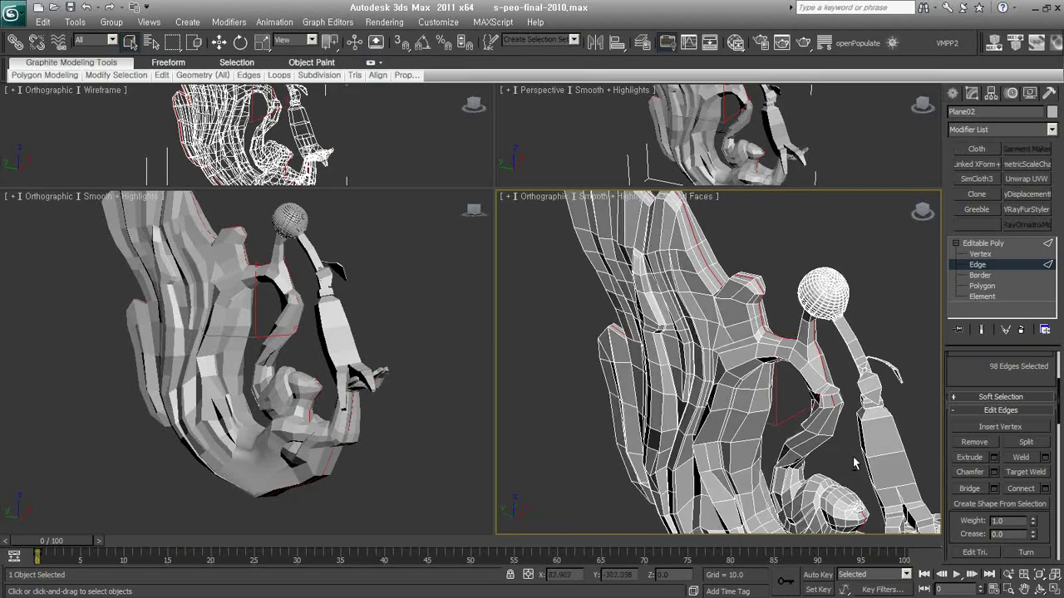
{"action": "left_click", "coordinate": [883, 401], "text": "ctrl"}
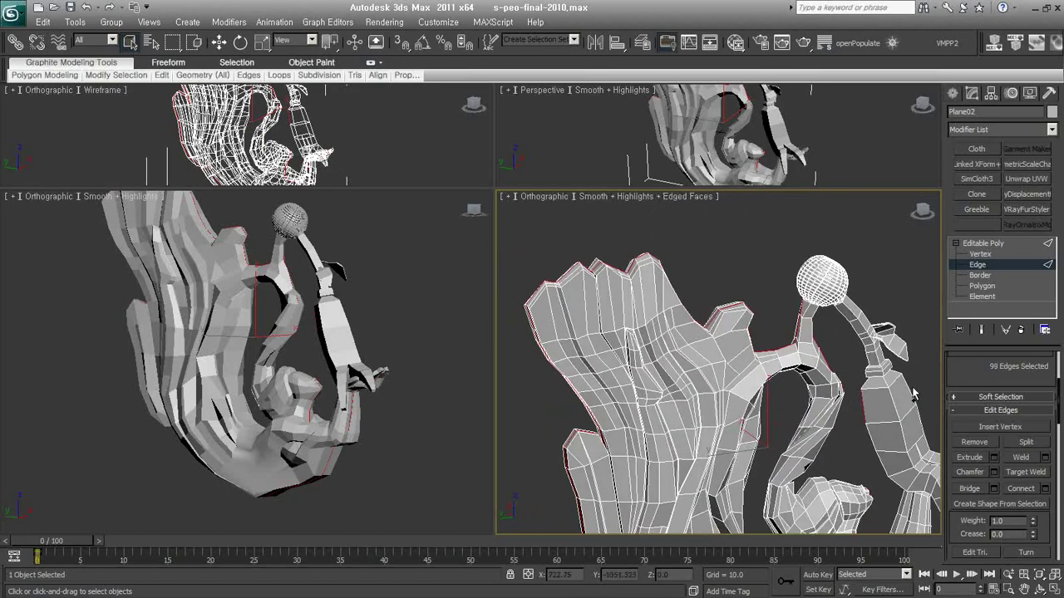
{"action": "double_click", "coordinate": [905, 413], "text": "ctrl"}
{"action": "middle_click_drag", "start_coordinate": [905, 413], "coordinate": [807, 343], "text": "alt"}
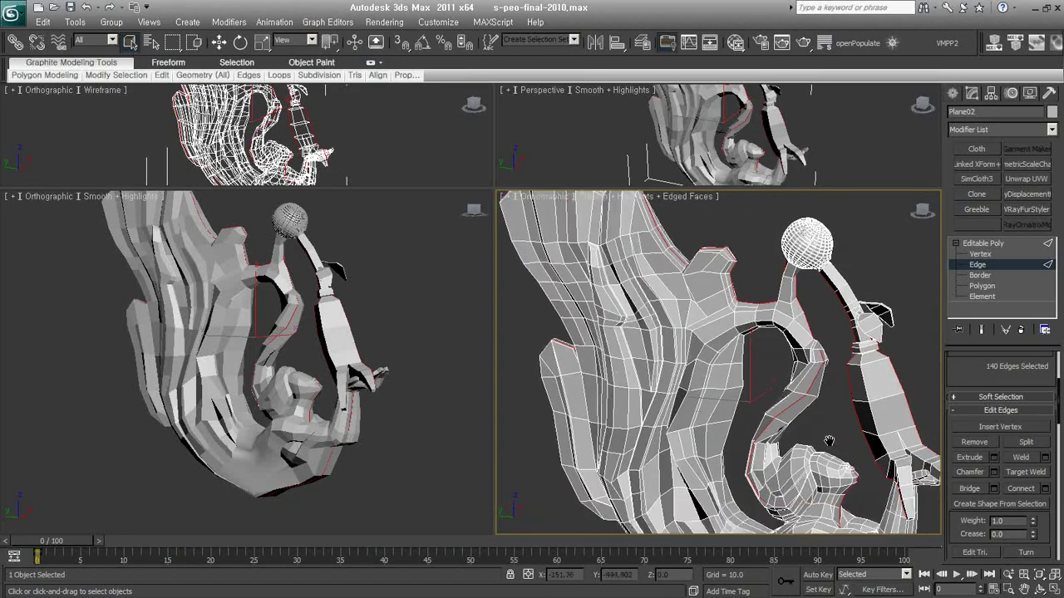
{"action": "scroll", "coordinate": [807, 343], "scroll_direction": "up", "scroll_amount": 4}
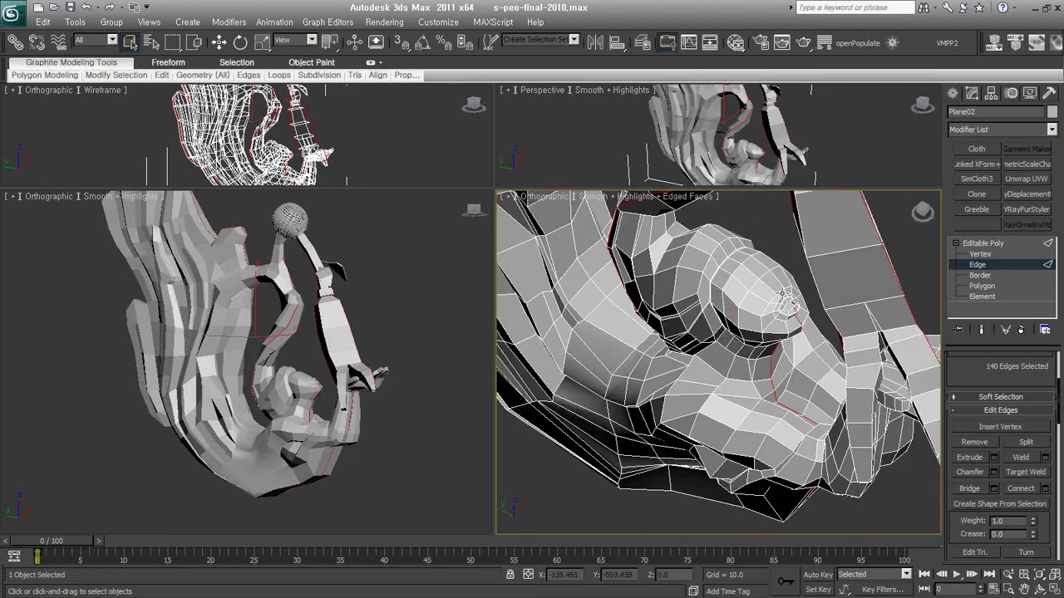
- Add the head's edge loop and remaining loops to complete the 180-edge silhouette, then invoke Create Shape
{"action": "double_click", "coordinate": [765, 289], "text": "ctrl"}
{"action": "mouse_move", "coordinate": [766, 290]}
{"action": "middle_mouse_down", "text": "alt"}
{"action": "mouse_move", "coordinate": [724, 249]}
{"action": "mouse_move", "coordinate": [818, 272]}
{"action": "mouse_move", "coordinate": [657, 482]}
{"action": "mouse_move", "coordinate": [571, 486]}
{"action": "middle_mouse_up", "text": "alt"}
{"action": "left_click", "coordinate": [664, 472], "text": "ctrl"}
{"action": "double_click", "coordinate": [664, 472], "text": "ctrl"}
{"action": "mouse_move", "coordinate": [604, 416]}
{"action": "middle_mouse_down", "text": "alt"}
{"action": "mouse_move", "coordinate": [742, 403]}
{"action": "mouse_move", "coordinate": [808, 408]}
{"action": "mouse_move", "coordinate": [811, 420]}
{"action": "mouse_move", "coordinate": [747, 424]}
{"action": "mouse_move", "coordinate": [713, 378]}
{"action": "mouse_move", "coordinate": [768, 375]}
{"action": "middle_mouse_up", "text": "alt"}
{"action": "scroll", "coordinate": [713, 378], "scroll_direction": "down", "scroll_amount": 3}
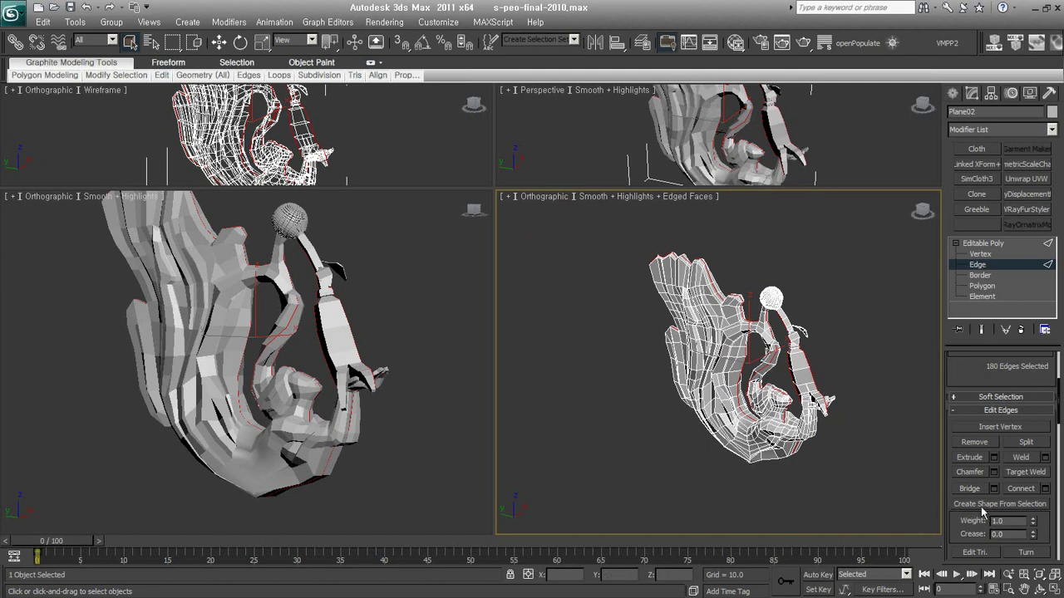
{"action": "left_click", "coordinate": [1016, 505]}
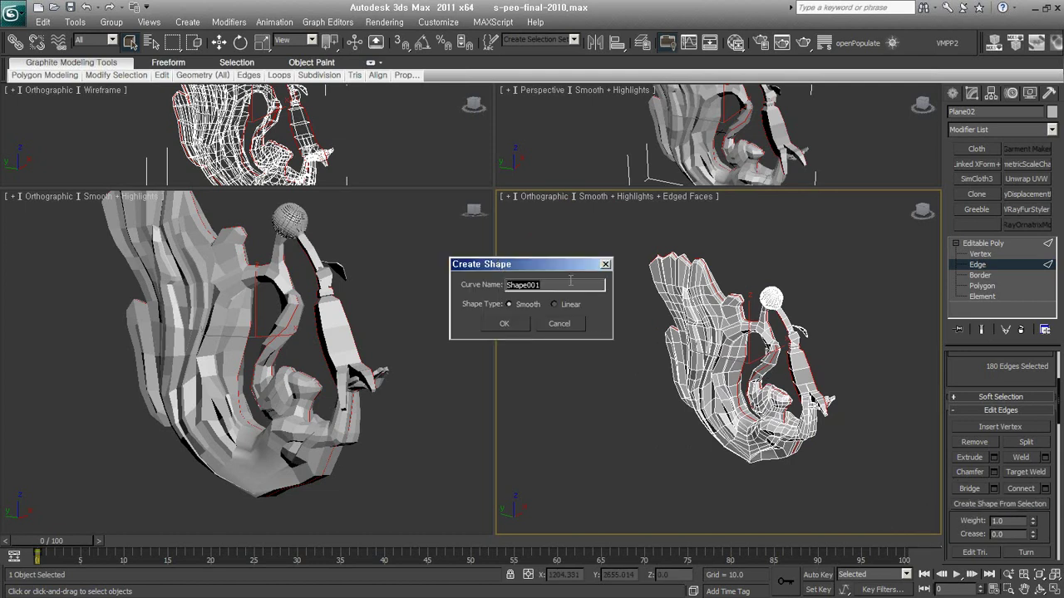
- Create Shape001 as Smooth and Shape002 as Linear from the selected outline edges
{"action": "left_click", "coordinate": [516, 324]}
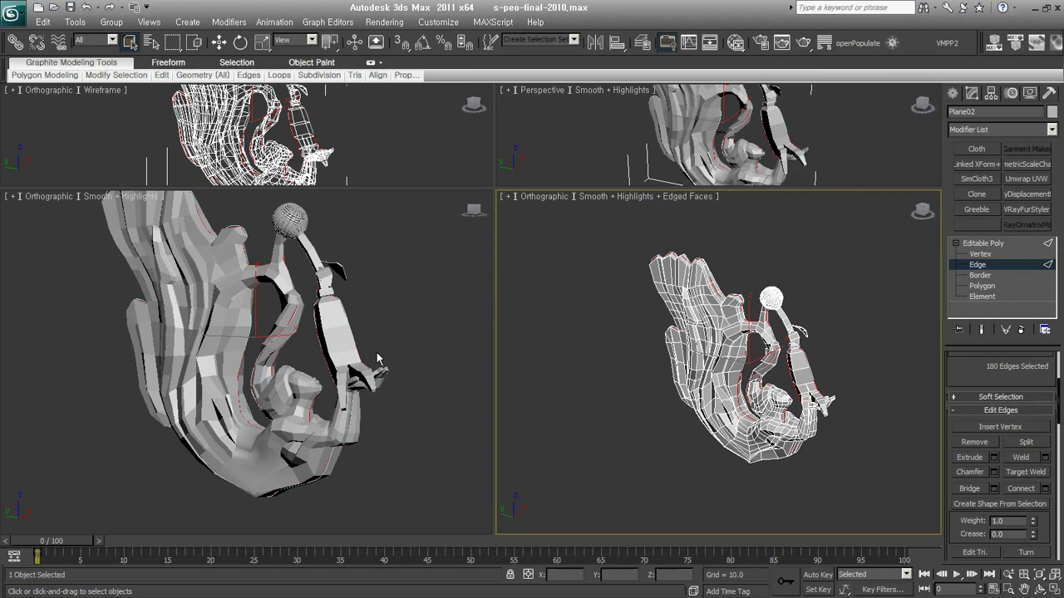
{"action": "middle_click_drag", "start_coordinate": [771, 373], "coordinate": [804, 368], "text": "alt"}
{"action": "scroll", "coordinate": [729, 316], "scroll_direction": "up", "scroll_amount": 3}
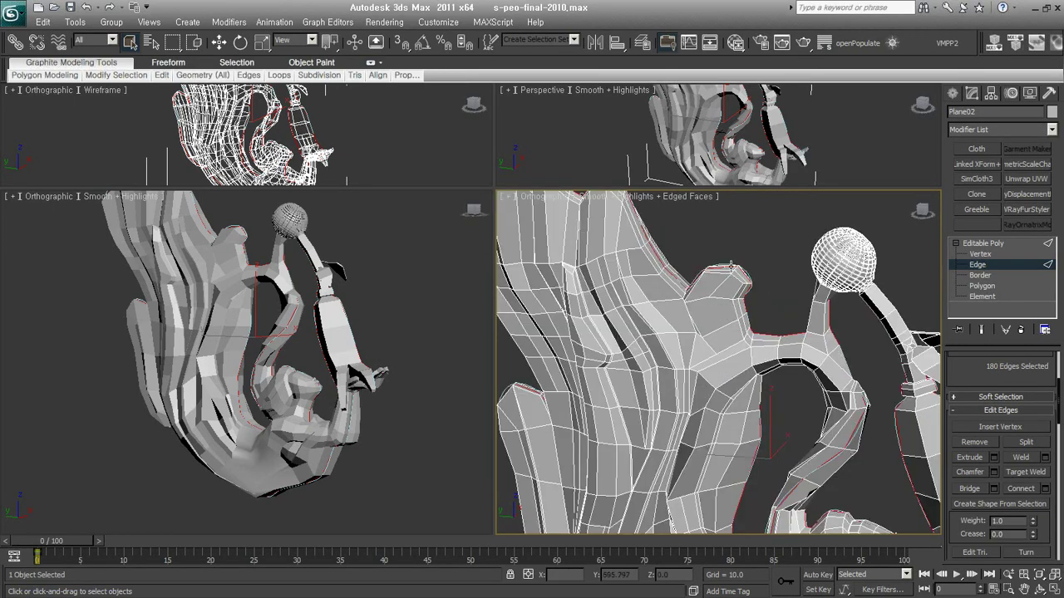
{"action": "scroll", "coordinate": [730, 271], "scroll_direction": "up", "scroll_amount": 3}
{"action": "scroll", "coordinate": [740, 270], "scroll_direction": "up", "scroll_amount": 2}
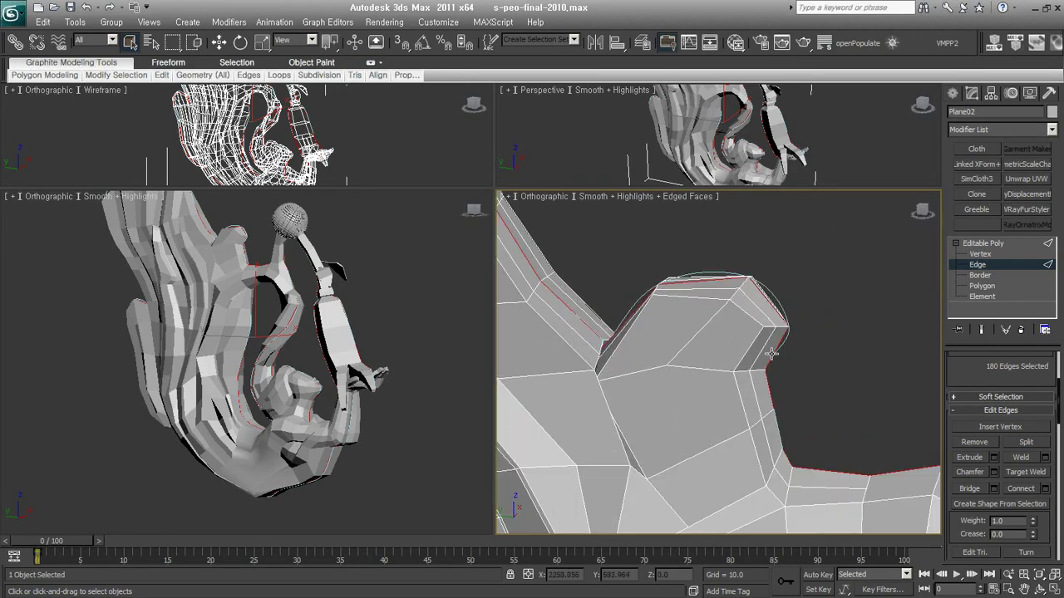
{"action": "scroll", "coordinate": [790, 381], "scroll_direction": "down", "scroll_amount": 2}
{"action": "scroll", "coordinate": [790, 382], "scroll_direction": "down", "scroll_amount": 2}
{"action": "scroll", "coordinate": [789, 382], "scroll_direction": "down", "scroll_amount": 3}
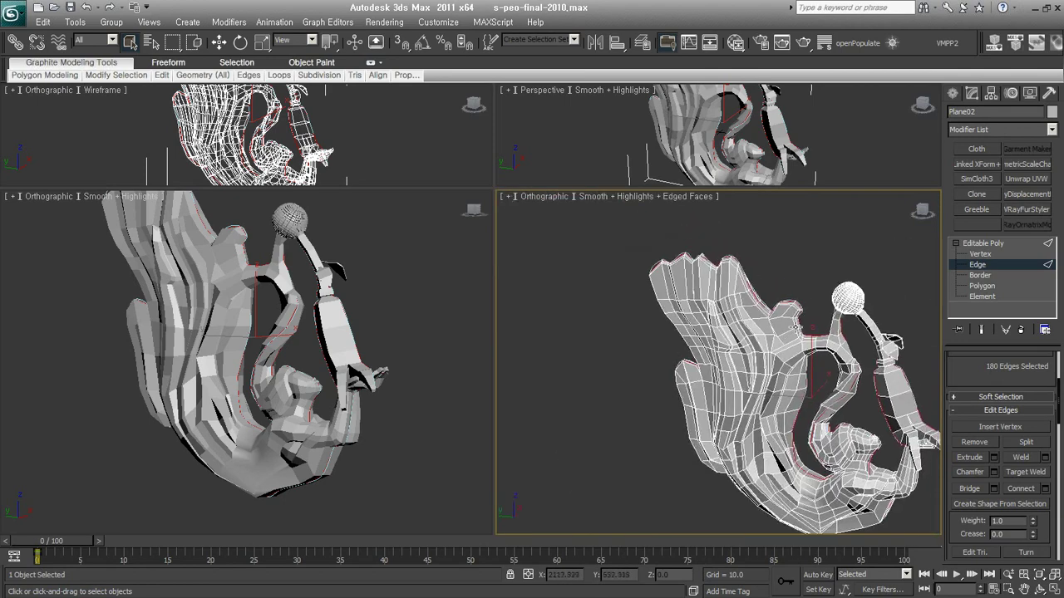
{"action": "left_click", "coordinate": [1031, 505]}
{"action": "left_click", "coordinate": [554, 305]}
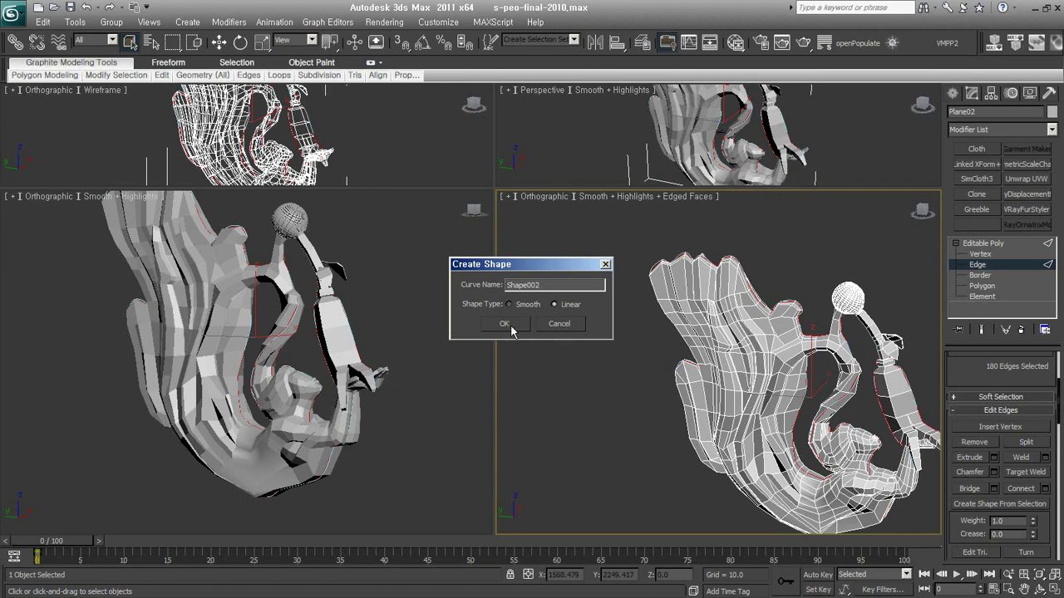
{"action": "left_click", "coordinate": [510, 324]}
{"action": "scroll", "coordinate": [819, 320], "scroll_direction": "up", "scroll_amount": 4}
{"action": "scroll", "coordinate": [749, 276], "scroll_direction": "up", "scroll_amount": 5}
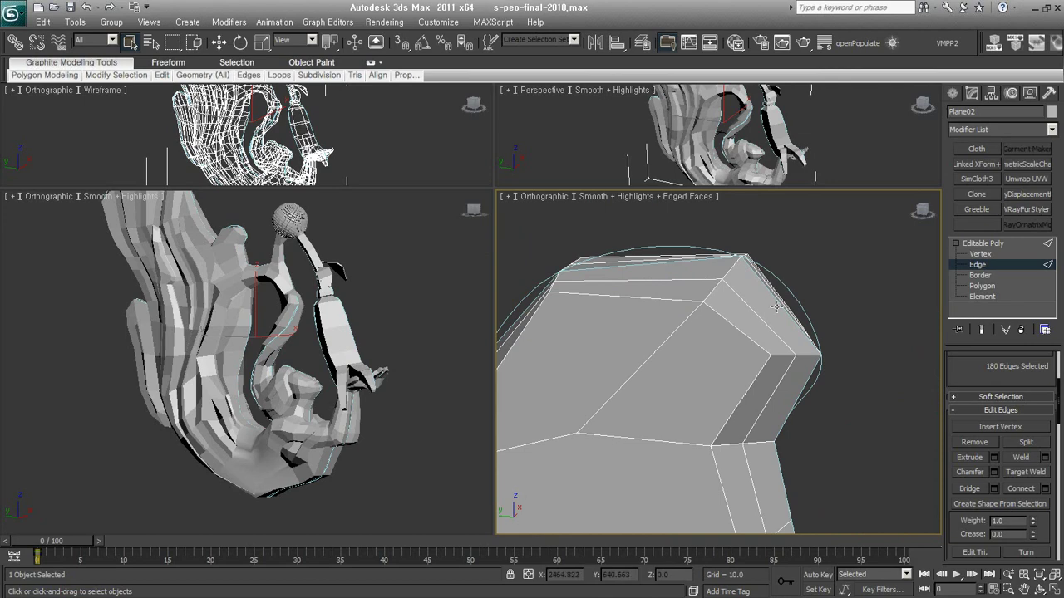
- Return Plane02 to object level and hide the mesh so only the curves remain
{"action": "right_click", "coordinate": [804, 293]}
{"action": "left_click", "coordinate": [808, 304]}
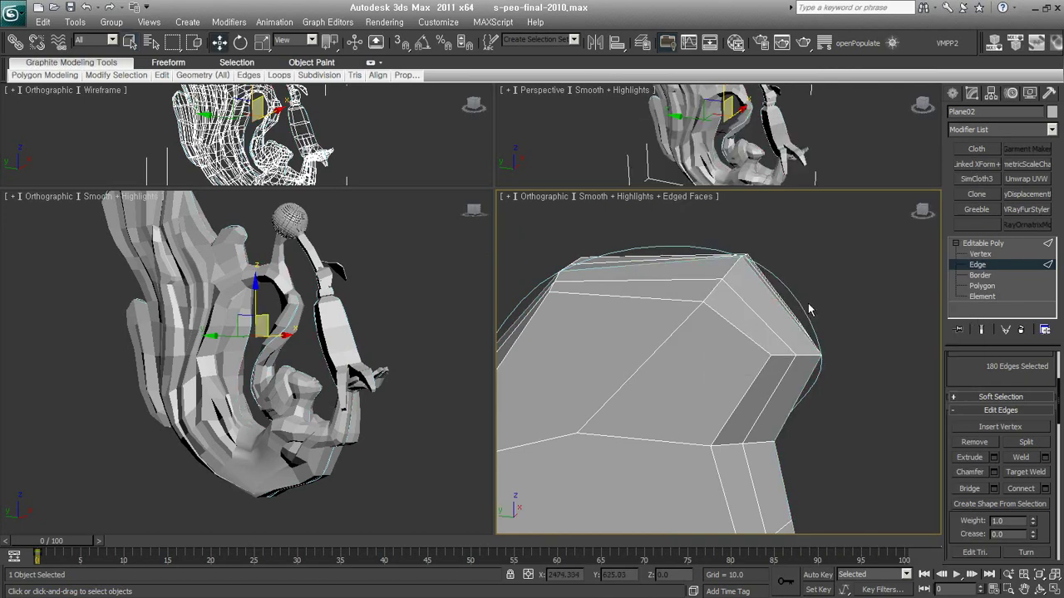
{"action": "scroll", "coordinate": [812, 320], "scroll_direction": "down", "scroll_amount": 2}
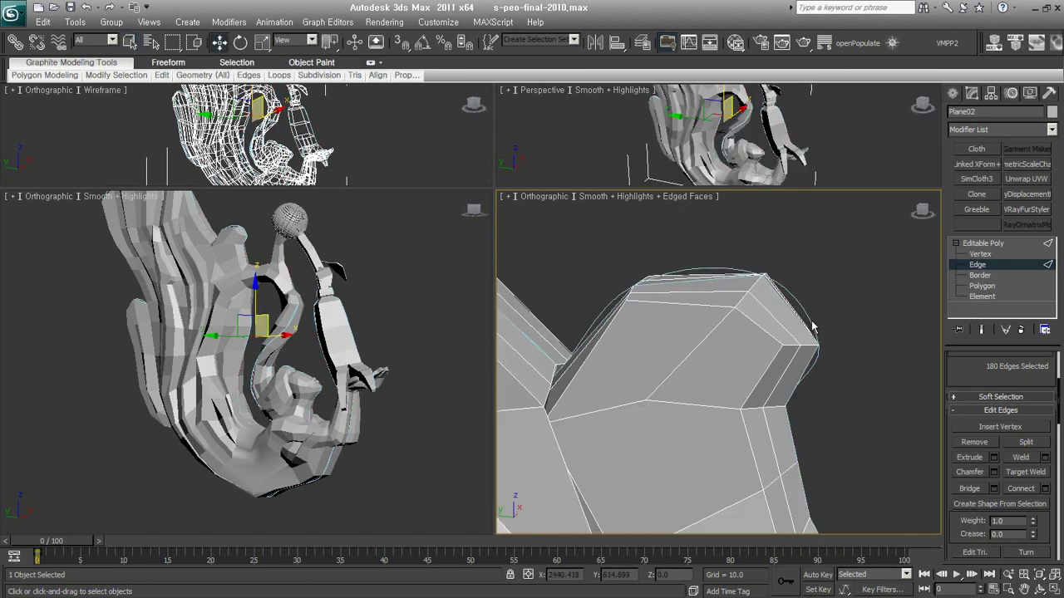
{"action": "scroll", "coordinate": [812, 326], "scroll_direction": "up", "scroll_amount": 2}
{"action": "left_click", "coordinate": [972, 265]}
{"action": "mouse_move", "coordinate": [734, 306]}
{"action": "middle_mouse_down"}
{"action": "mouse_move", "coordinate": [723, 324]}
{"action": "mouse_move", "coordinate": [750, 316]}
{"action": "middle_mouse_up"}
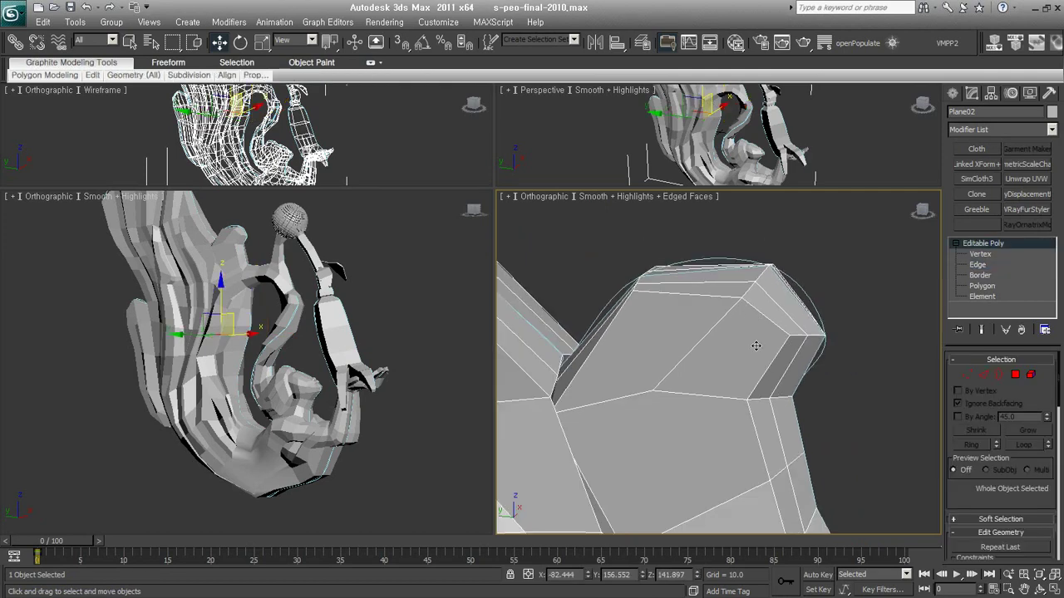
{"action": "scroll", "coordinate": [751, 375], "scroll_direction": "down", "scroll_amount": 2}
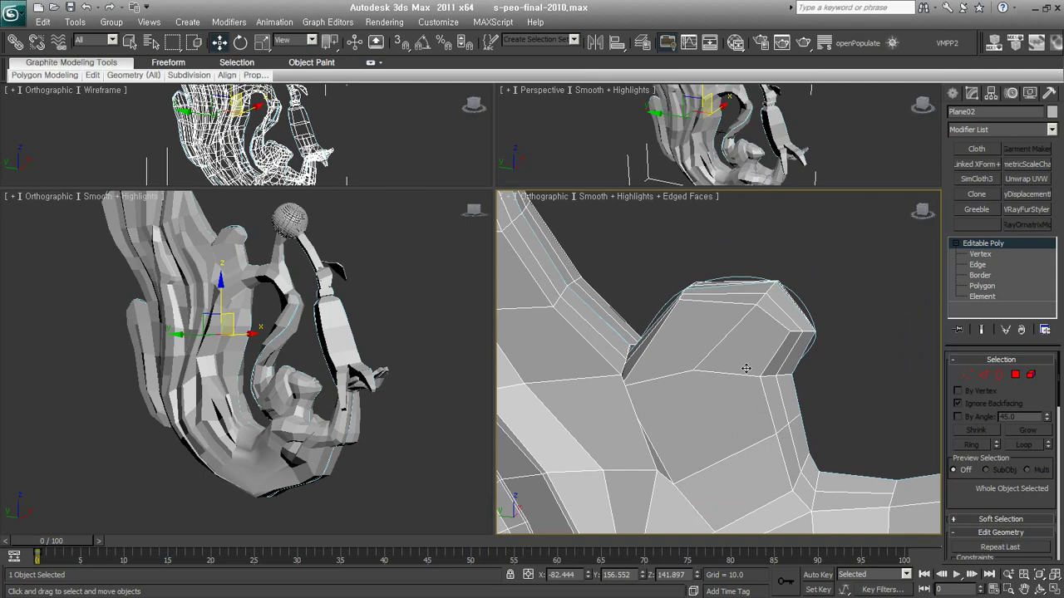
{"action": "key", "text": "Delete"}
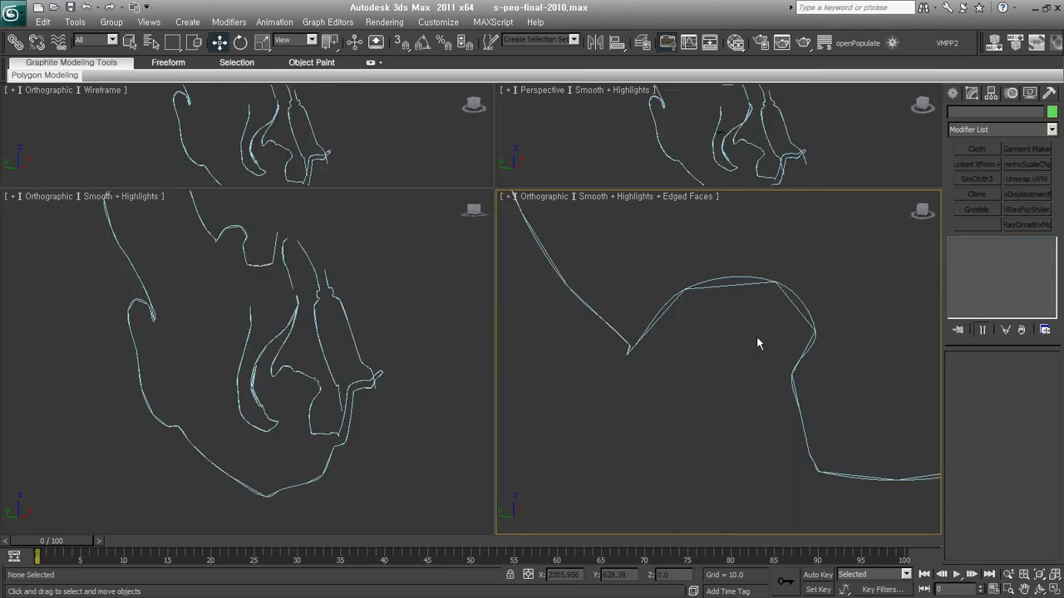
- Drag Shape002 left and Shape001 right to compare the two outline shapes side by side
{"action": "left_click", "coordinate": [777, 296]}
{"action": "scroll", "coordinate": [781, 295], "scroll_direction": "down", "scroll_amount": 1}
{"action": "scroll", "coordinate": [782, 295], "scroll_direction": "down", "scroll_amount": 2}
{"action": "scroll", "coordinate": [782, 295], "scroll_direction": "down", "scroll_amount": 2}
{"action": "middle_click_drag", "start_coordinate": [849, 373], "coordinate": [753, 398], "text": "alt"}
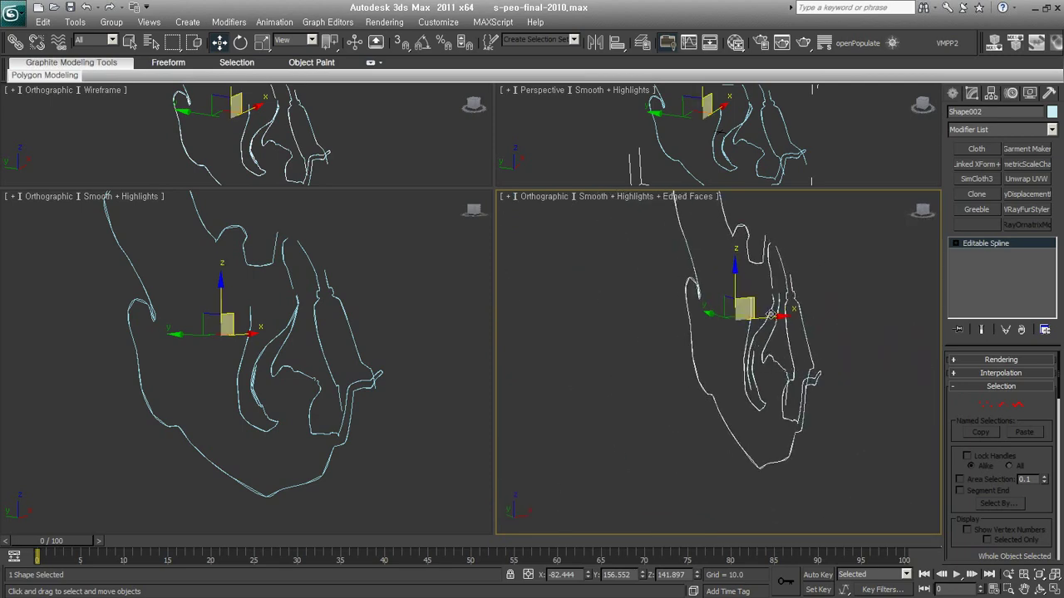
{"action": "left_click_drag", "start_coordinate": [769, 320], "coordinate": [568, 359], "text": "shift"}
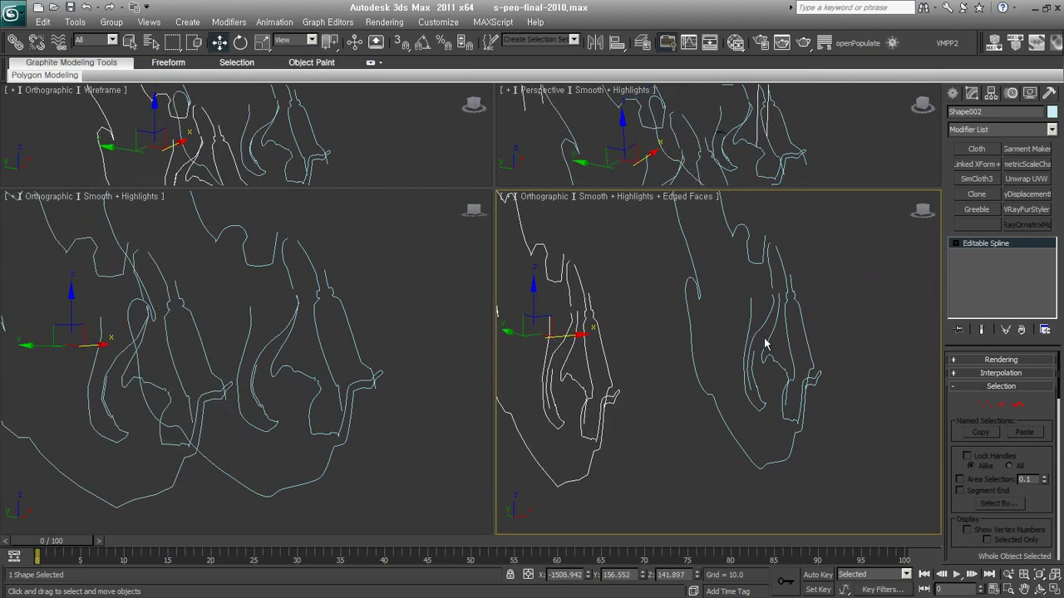
{"action": "left_click_drag", "start_coordinate": [760, 344], "coordinate": [805, 371]}
{"action": "middle_click_drag", "start_coordinate": [804, 370], "coordinate": [656, 338], "text": "alt"}
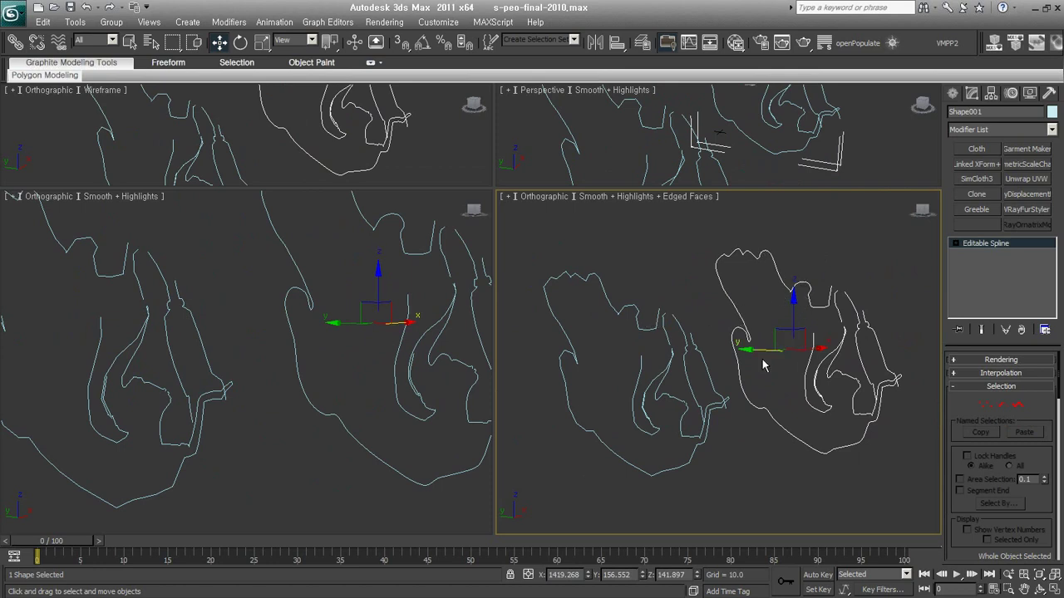
{"action": "middle_click_drag", "start_coordinate": [759, 420], "coordinate": [763, 390]}
- Delete both outline shapes, unhide all, and select the Plane02 sculpture mesh
{"action": "left_click_drag", "start_coordinate": [888, 451], "coordinate": [826, 404]}
{"action": "key", "text": "Delete"}
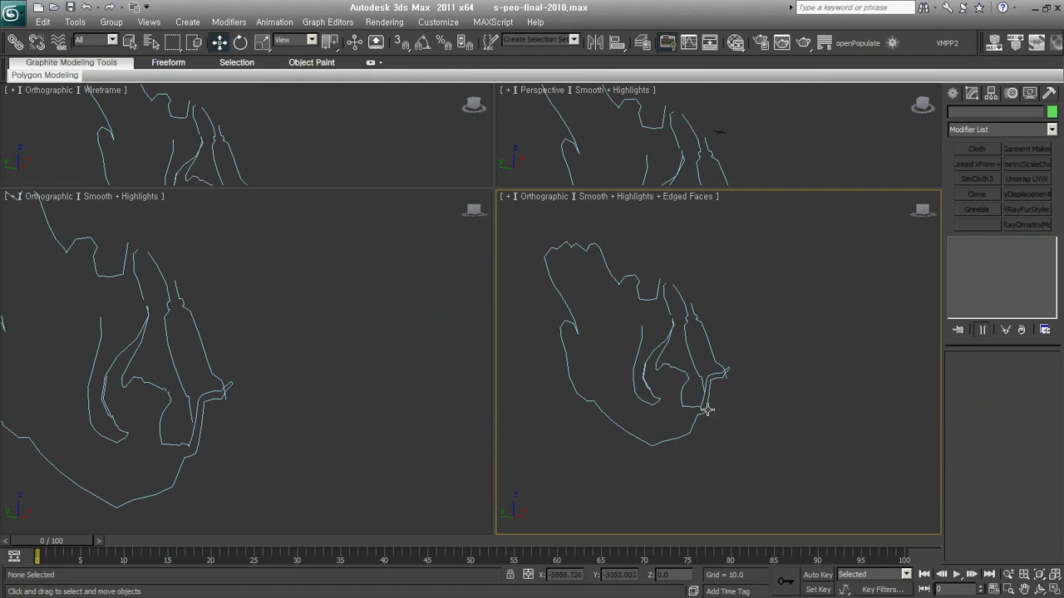
{"action": "left_click", "coordinate": [704, 407]}
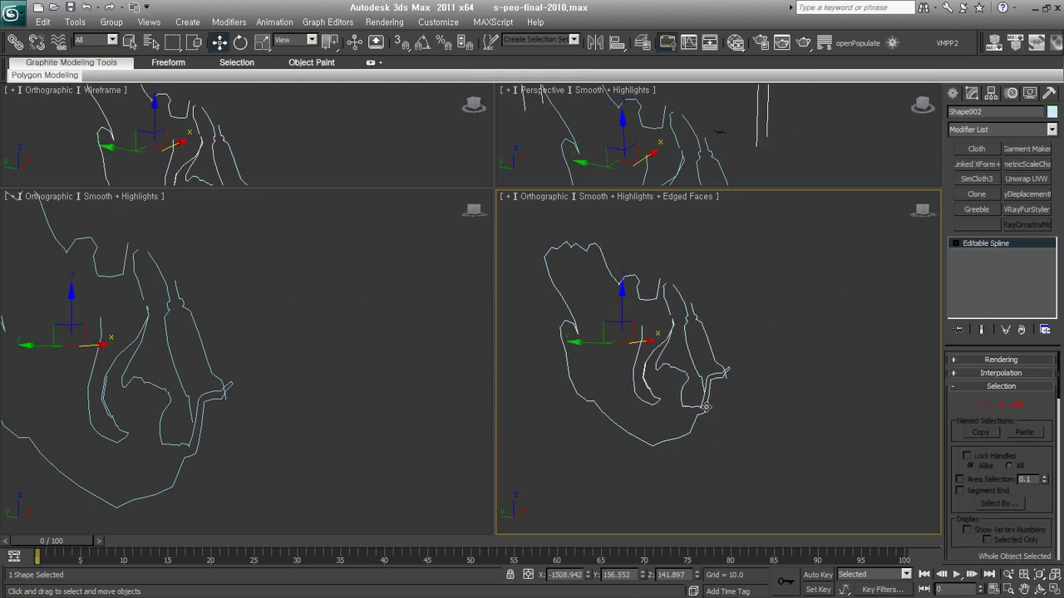
{"action": "key", "text": "Delete"}
{"action": "key", "text": "shift+g"}
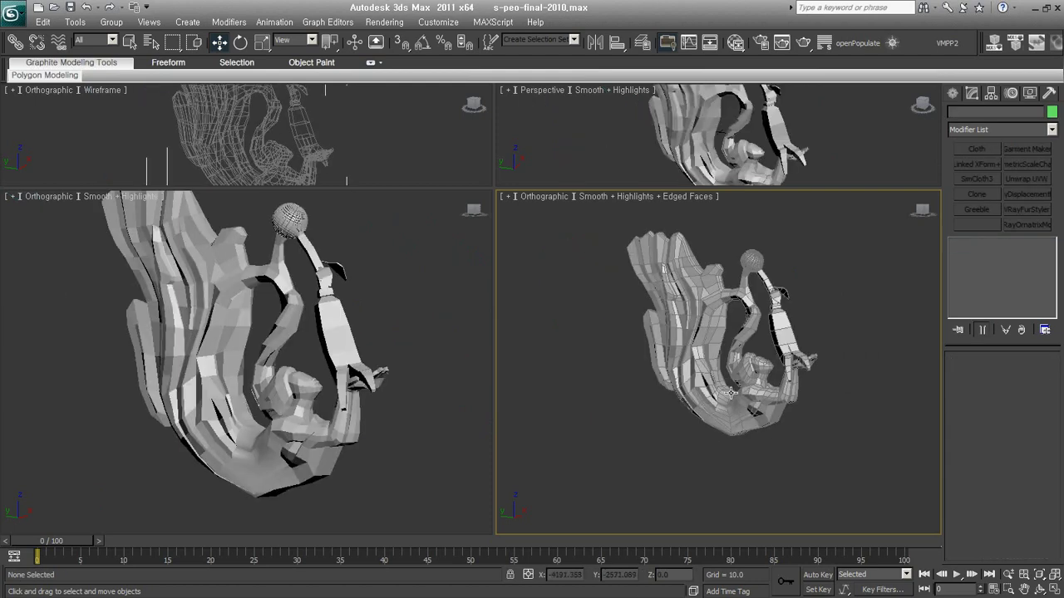
{"action": "scroll", "coordinate": [730, 392], "scroll_direction": "up", "scroll_amount": 5}
{"action": "left_click", "coordinate": [790, 372]}
- Orbit the Perspective view until the faceted figure's raised arm and the ball above it show
{"action": "scroll", "coordinate": [787, 454], "scroll_direction": "up", "scroll_amount": 1}
{"action": "left_click_drag", "start_coordinate": [968, 496], "coordinate": [1038, 278]}
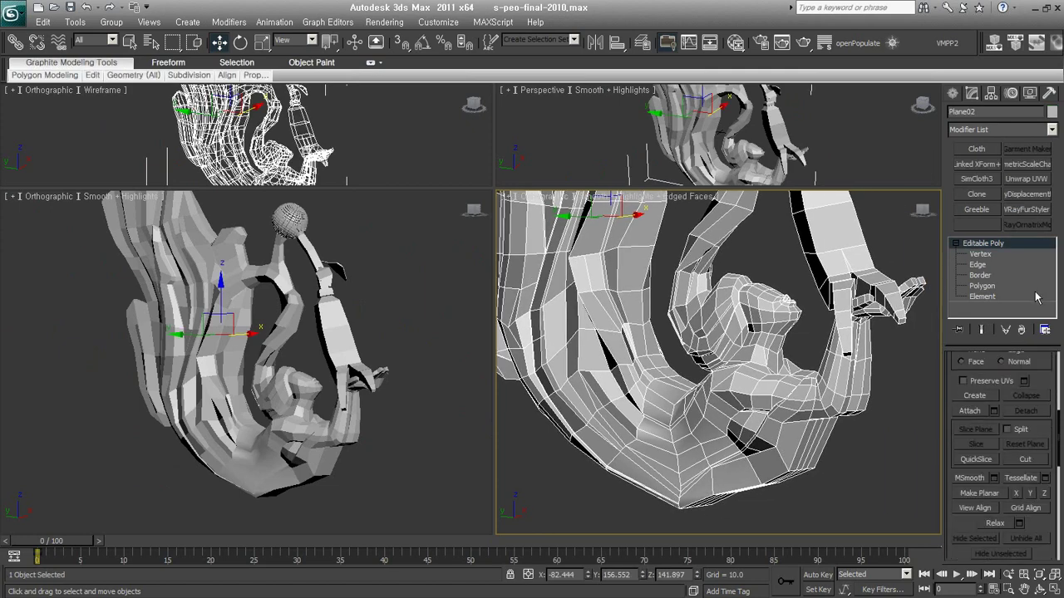
{"action": "mouse_move", "coordinate": [772, 325]}
{"action": "middle_mouse_down", "text": "alt"}
{"action": "mouse_move", "coordinate": [901, 293]}
{"action": "mouse_move", "coordinate": [922, 333]}
{"action": "middle_mouse_up", "text": "alt"}
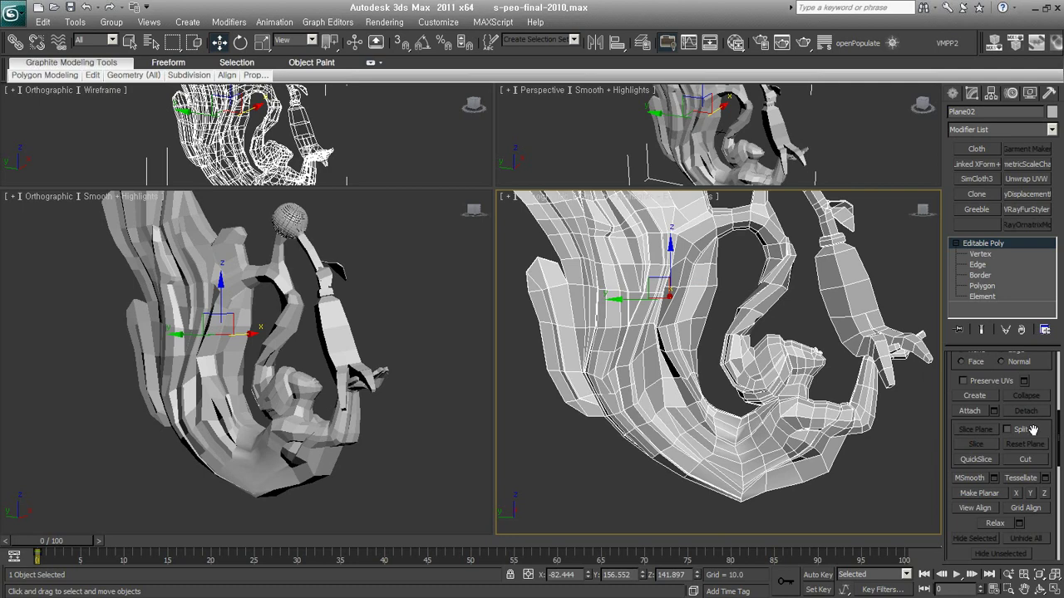
{"action": "middle_click_drag", "start_coordinate": [872, 410], "coordinate": [776, 415], "text": "alt"}
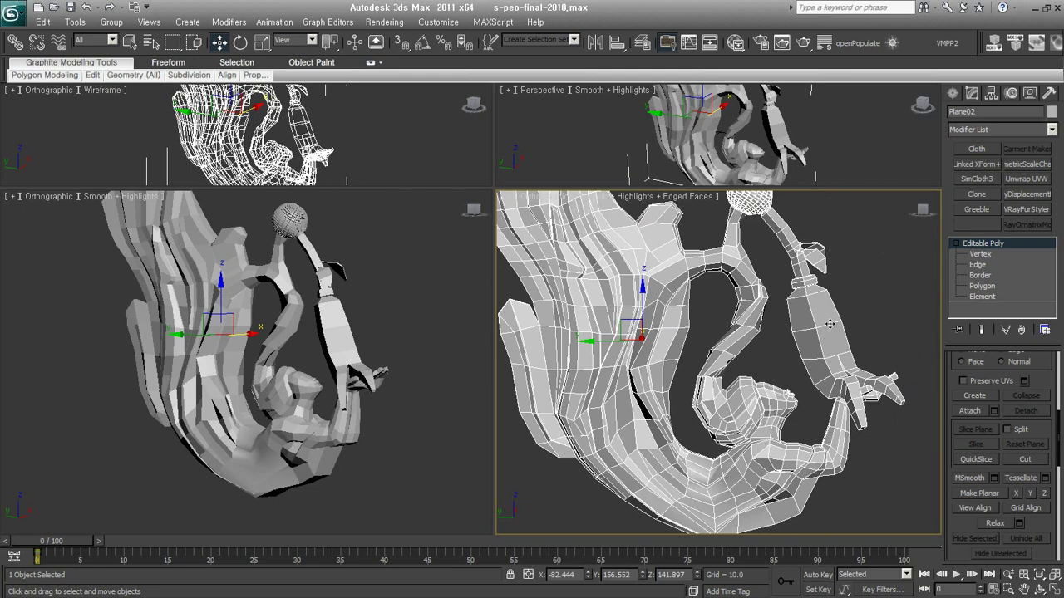
- Push and pull the forearm and upper arm with Freeform Paint Deform strokes
{"action": "key", "text": "x"}
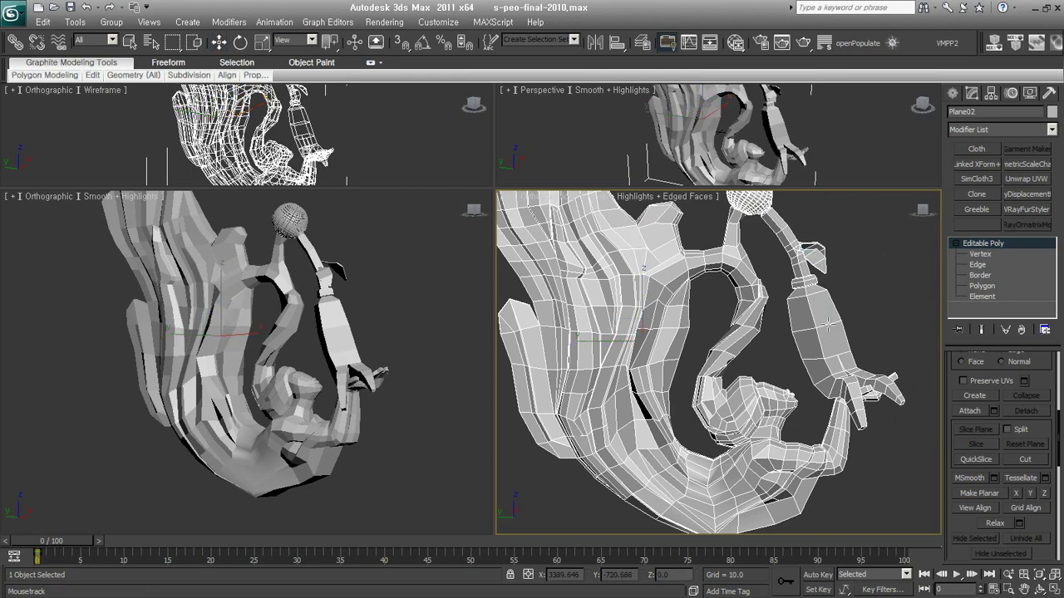
{"action": "left_click", "coordinate": [807, 357]}
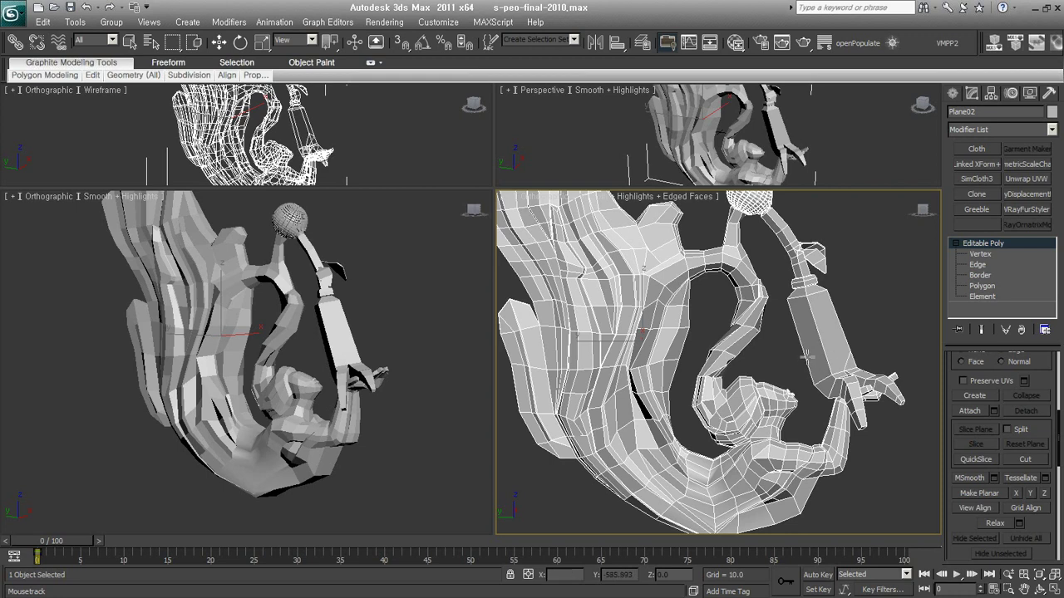
{"action": "left_click_drag", "start_coordinate": [745, 326], "coordinate": [731, 350]}
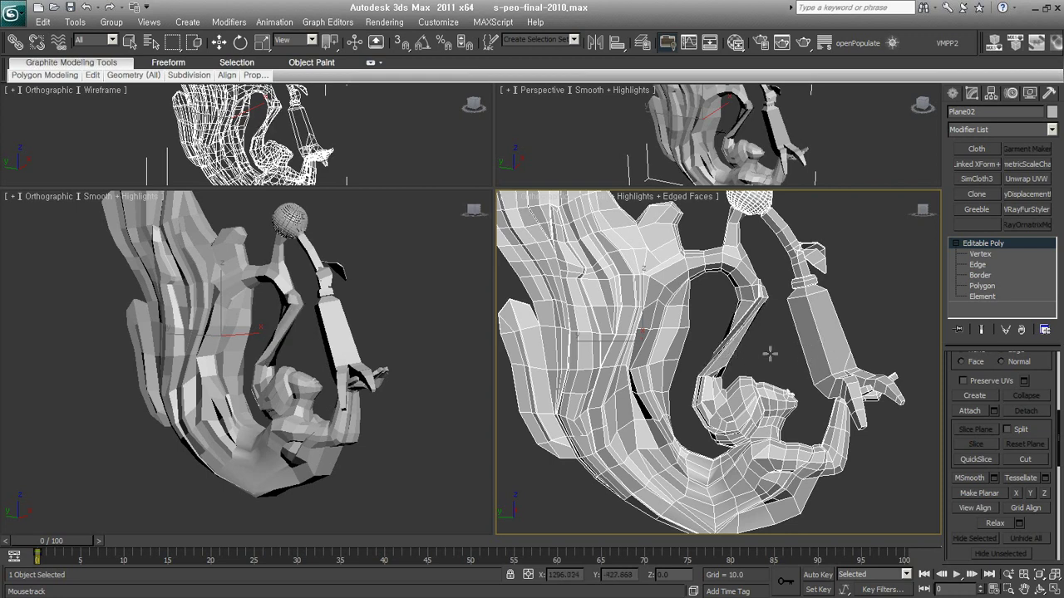
{"action": "left_click_drag", "start_coordinate": [699, 263], "coordinate": [703, 272]}
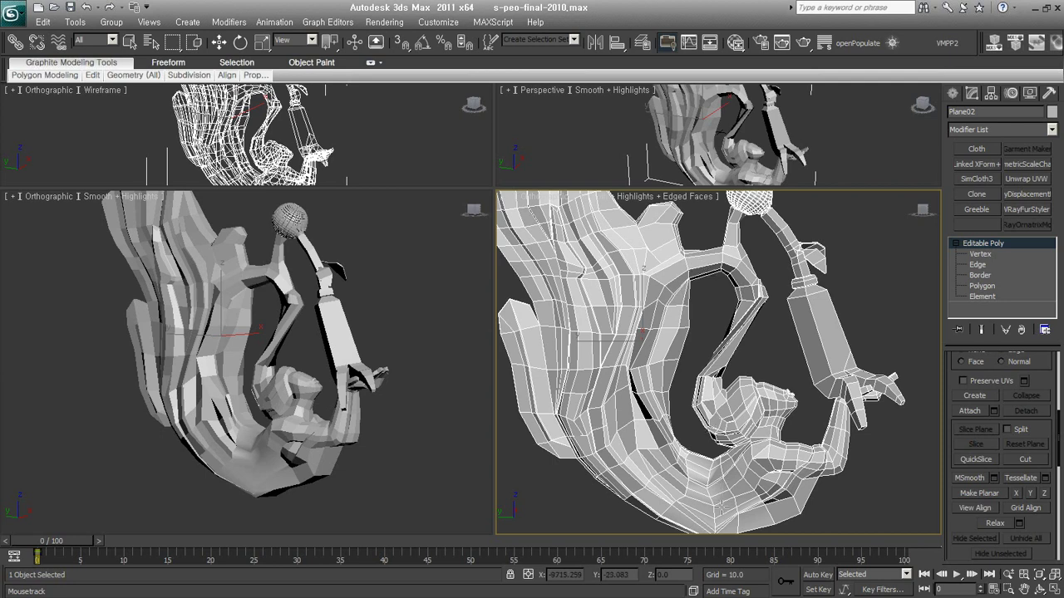
{"action": "left_click_drag", "start_coordinate": [725, 488], "coordinate": [673, 482]}
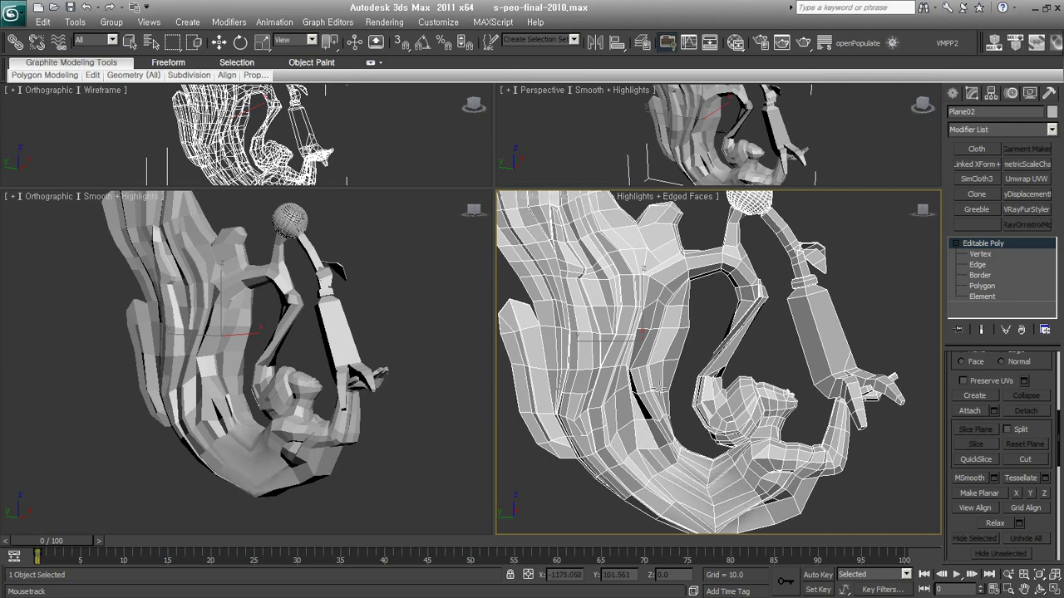
- Reshape the body and lower body faces and the area near the right hand with paint-deform strokes
{"action": "mouse_move", "coordinate": [657, 378]}
{"action": "left_mouse_down"}
{"action": "mouse_move", "coordinate": [665, 331]}
{"action": "mouse_move", "coordinate": [578, 335]}
{"action": "left_mouse_up"}
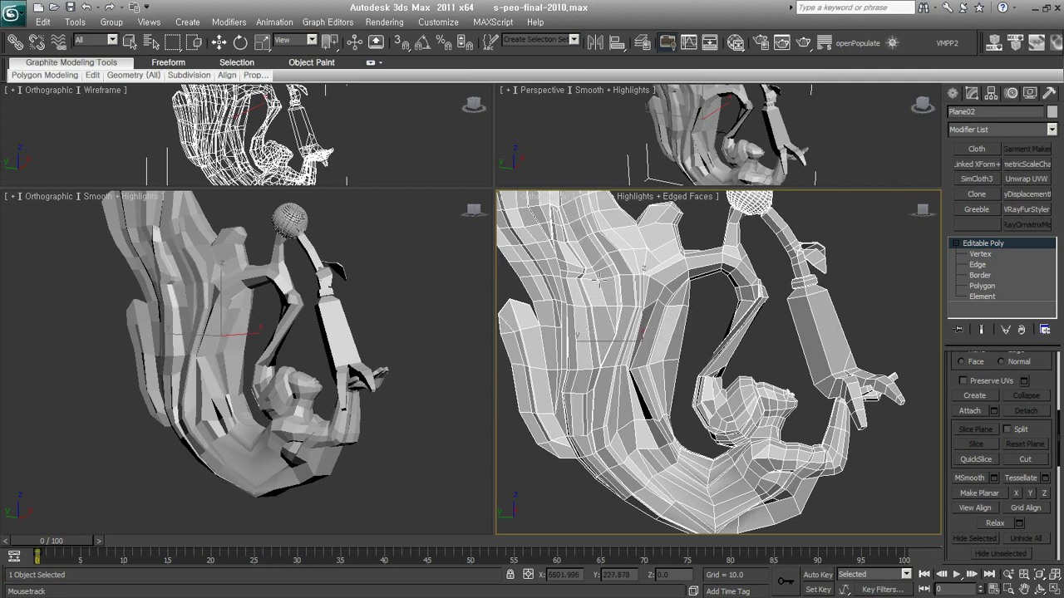
{"action": "left_click", "coordinate": [604, 280]}
{"action": "left_click_drag", "start_coordinate": [652, 281], "coordinate": [662, 244]}
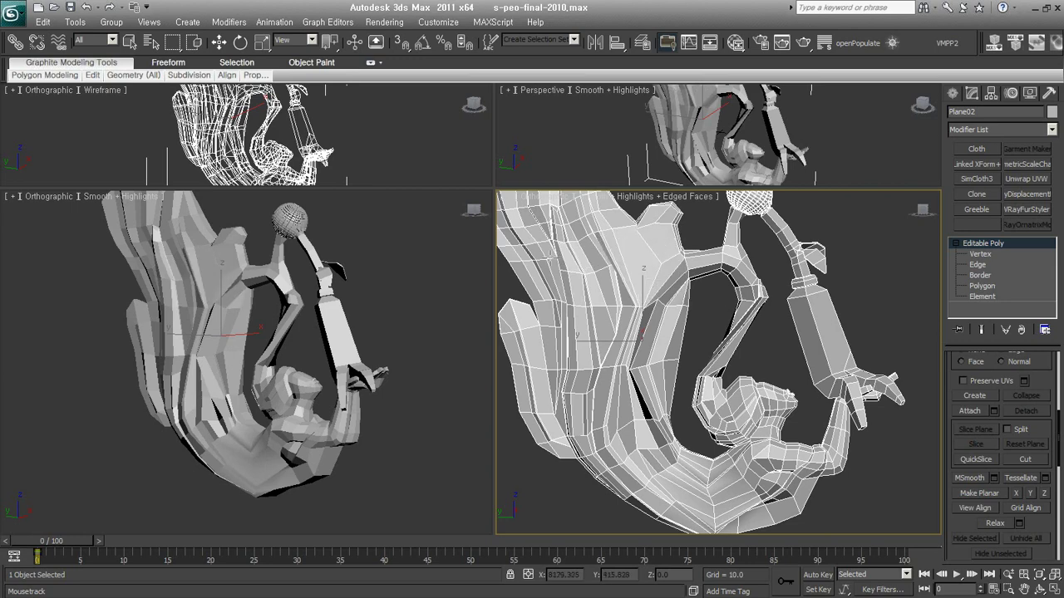
{"action": "scroll", "coordinate": [644, 405], "scroll_direction": "down", "scroll_amount": 2}
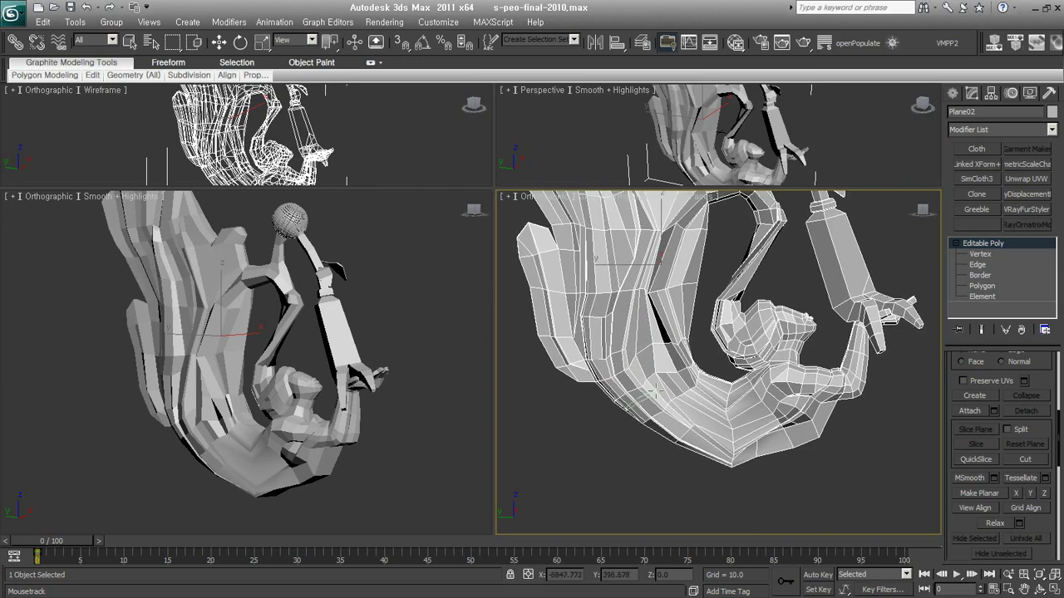
{"action": "left_click_drag", "start_coordinate": [646, 374], "coordinate": [673, 375]}
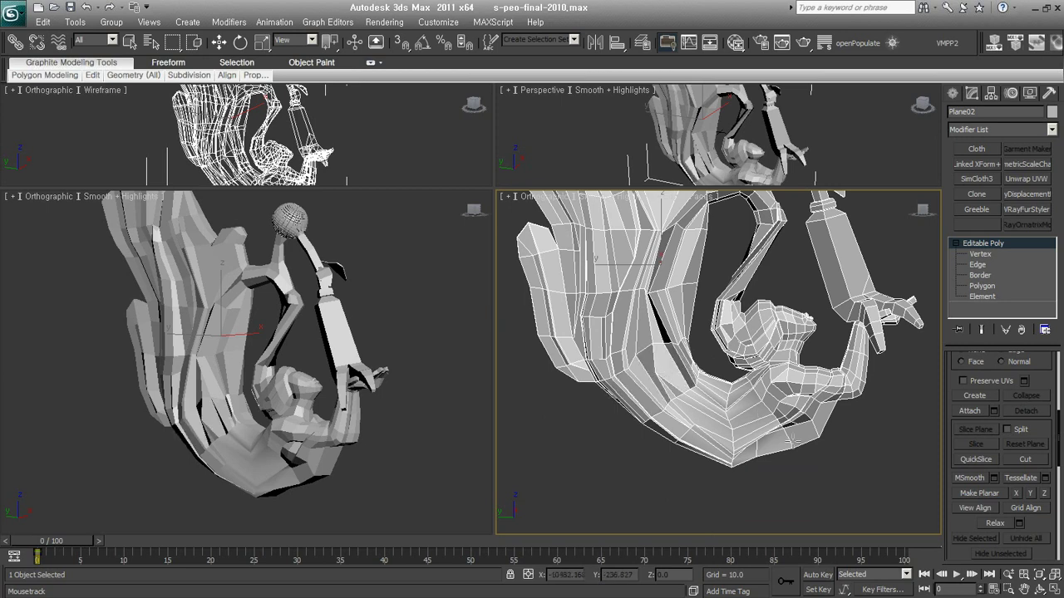
{"action": "left_click_drag", "start_coordinate": [789, 406], "coordinate": [792, 409]}
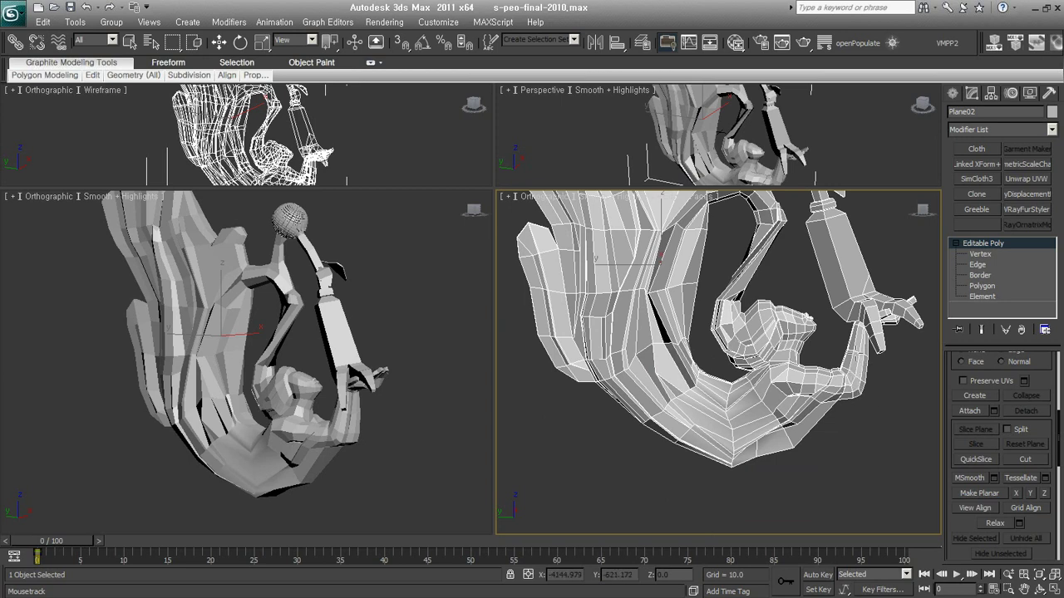
{"action": "left_click_drag", "start_coordinate": [857, 354], "coordinate": [851, 372]}
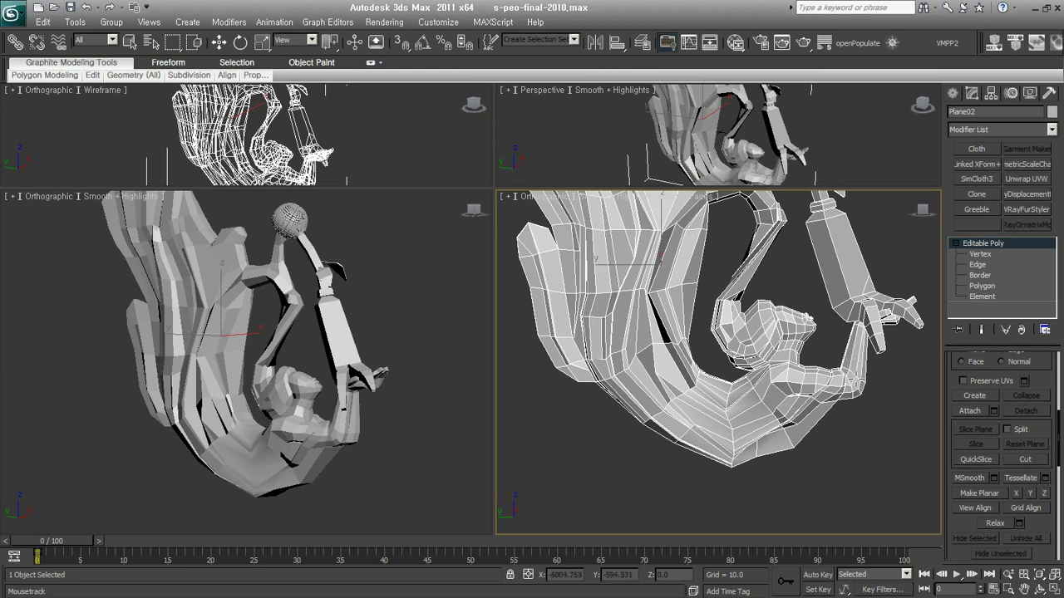
- Reframe the whole figure and return to Select and Move
{"action": "scroll", "coordinate": [851, 403], "scroll_direction": "down", "scroll_amount": 2}
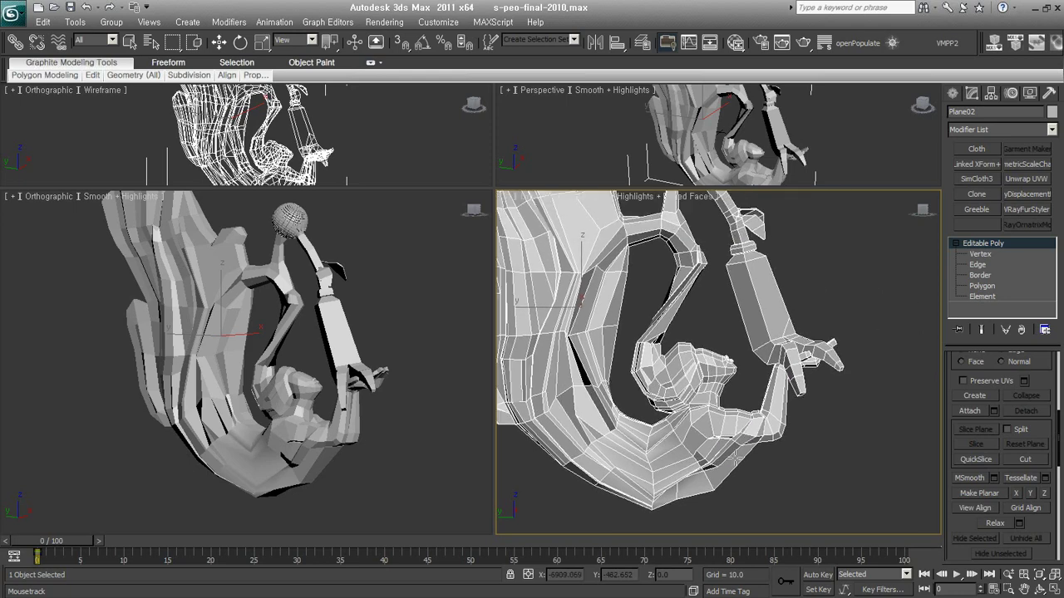
{"action": "scroll", "coordinate": [831, 416], "scroll_direction": "down", "scroll_amount": 2}
{"action": "middle_click_drag", "start_coordinate": [677, 339], "coordinate": [711, 354]}
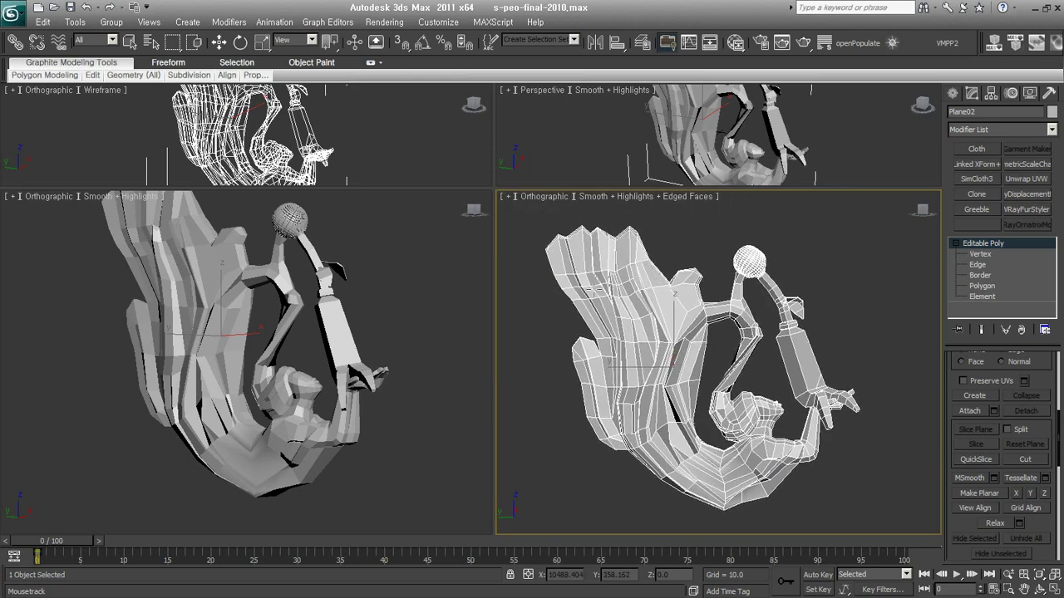
{"action": "middle_click_drag", "start_coordinate": [719, 386], "coordinate": [678, 368]}
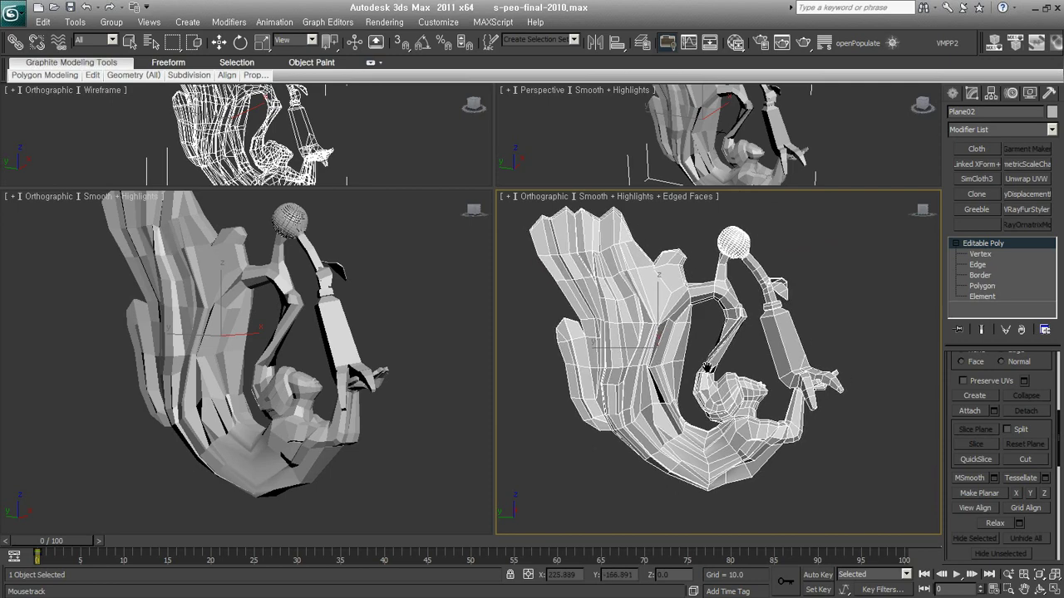
{"action": "key", "text": "w"}
{"action": "scroll", "coordinate": [810, 374], "scroll_direction": "up", "scroll_amount": 2}
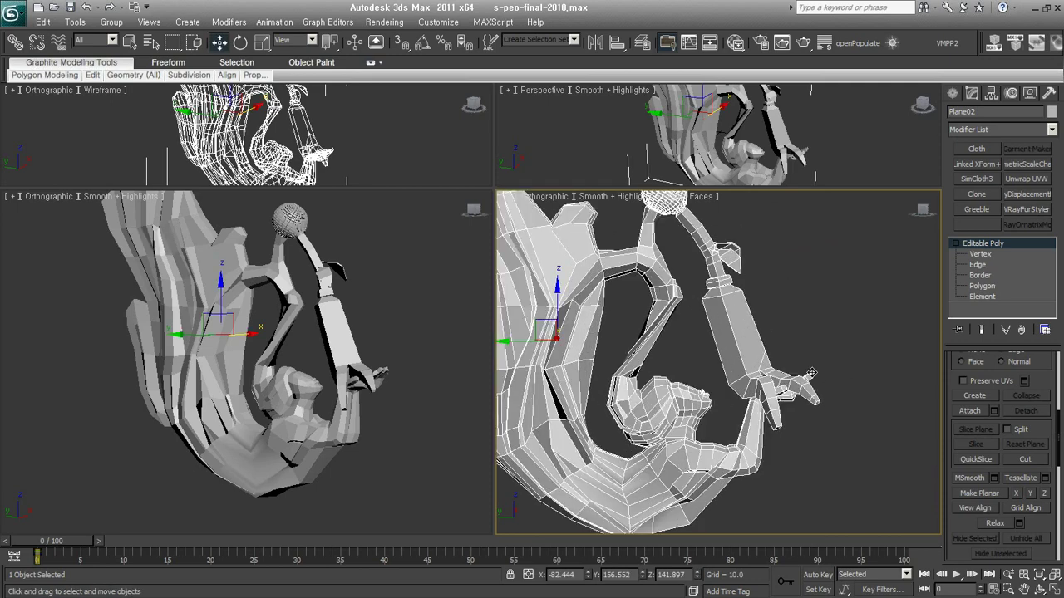
{"action": "scroll", "coordinate": [1030, 436], "scroll_direction": "down", "scroll_amount": 1}
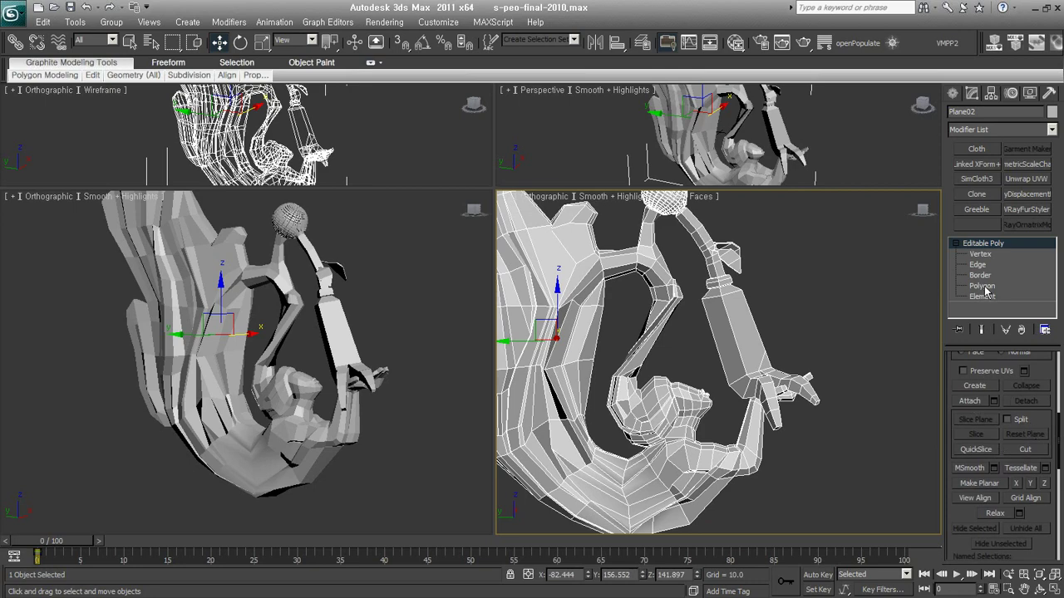
- Select the two forearm polygons at Polygon level
{"action": "left_click", "coordinate": [981, 286]}
{"action": "left_click_drag", "start_coordinate": [814, 306], "coordinate": [748, 343]}
{"action": "left_click_drag", "start_coordinate": [959, 486], "coordinate": [993, 166]}
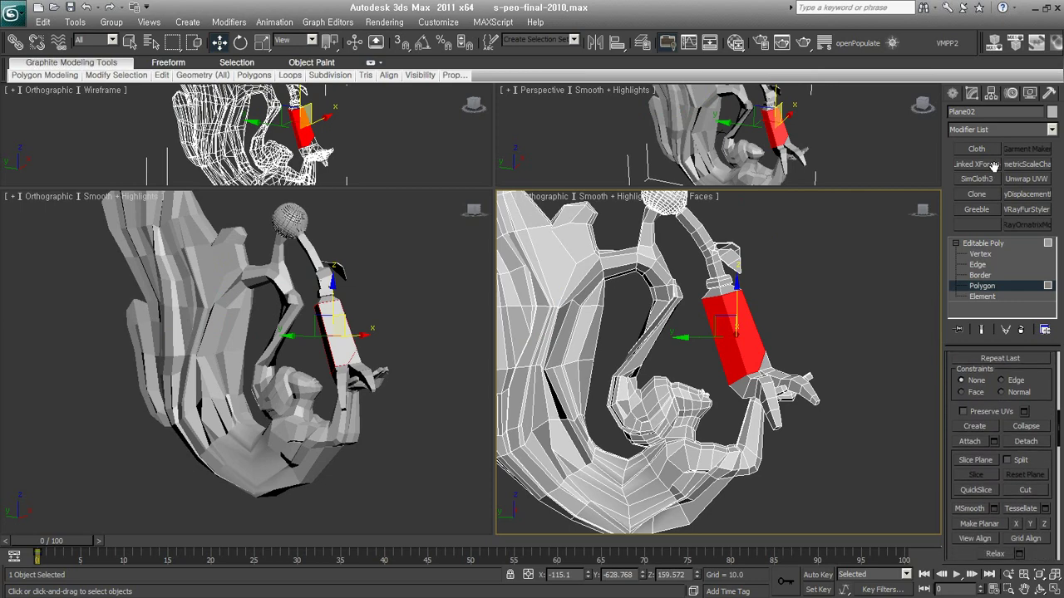
{"action": "scroll", "coordinate": [993, 166], "scroll_direction": "down", "scroll_amount": 2}
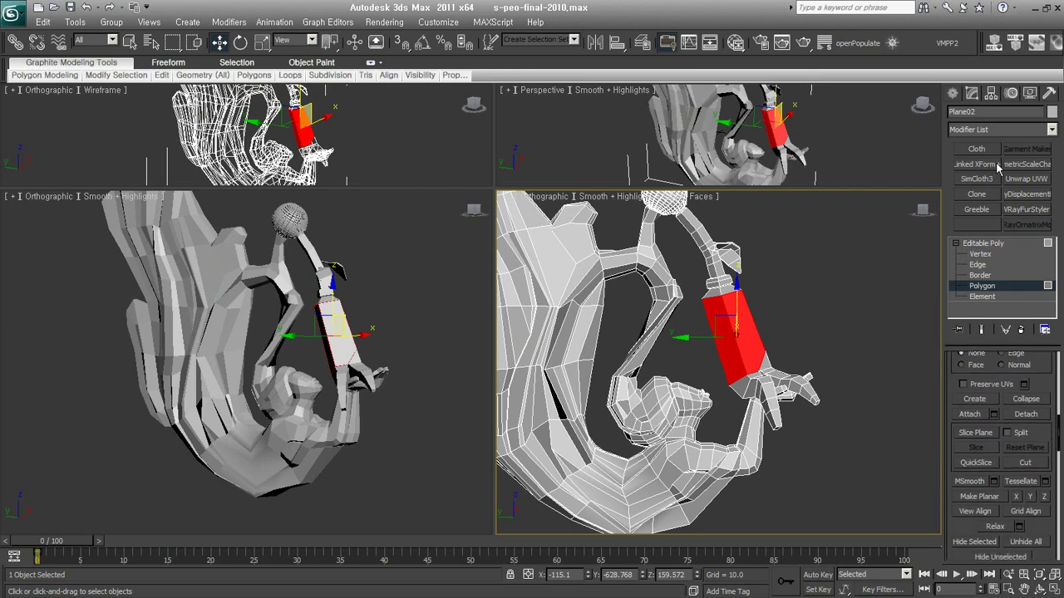
- Turn on Slice Plane and rotate it so it tilts steeply across the red forearm
{"action": "left_click", "coordinate": [977, 434]}
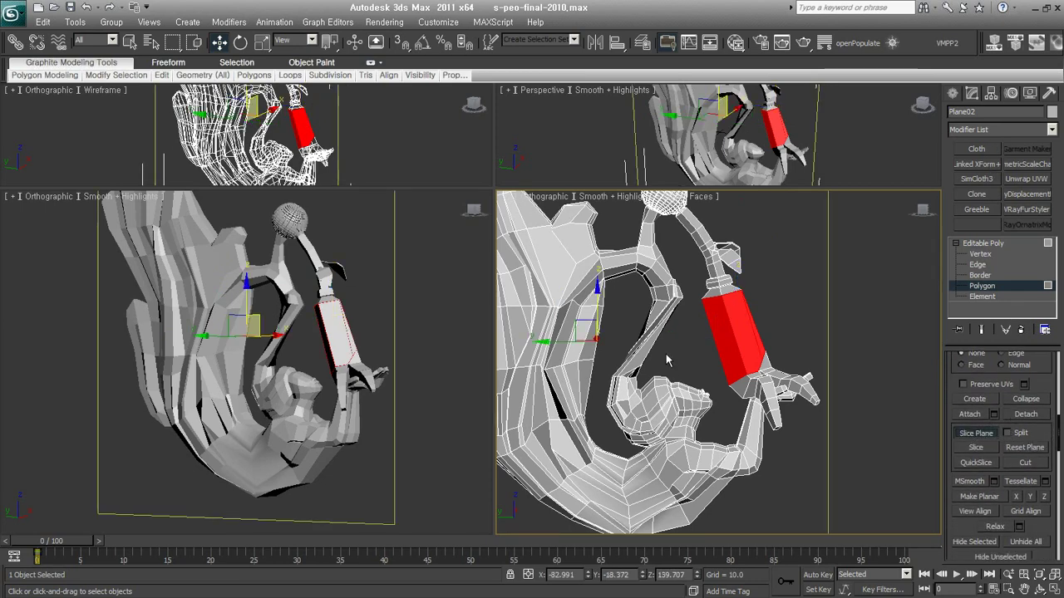
{"action": "scroll", "coordinate": [666, 359], "scroll_direction": "down", "scroll_amount": 3}
{"action": "scroll", "coordinate": [666, 359], "scroll_direction": "down", "scroll_amount": 2}
{"action": "mouse_move", "coordinate": [666, 359]}
{"action": "middle_mouse_down", "text": "alt"}
{"action": "mouse_move", "coordinate": [689, 409]}
{"action": "mouse_move", "coordinate": [705, 409]}
{"action": "middle_mouse_up", "text": "alt"}
{"action": "right_click", "coordinate": [651, 335]}
{"action": "left_click", "coordinate": [665, 357]}
{"action": "left_click_drag", "start_coordinate": [759, 386], "coordinate": [661, 356]}
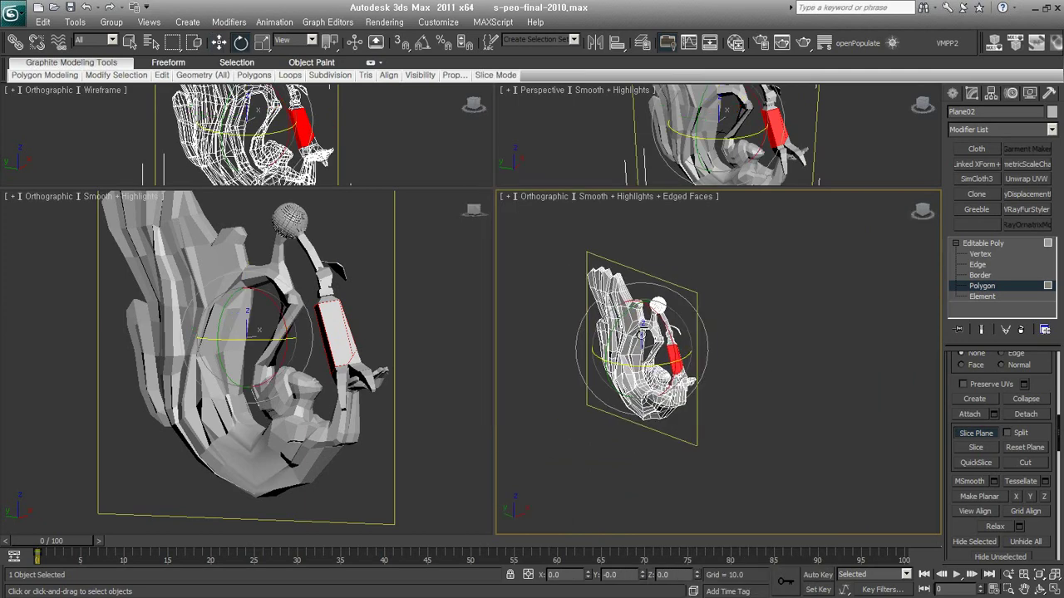
{"action": "left_click_drag", "start_coordinate": [613, 325], "coordinate": [782, 308]}
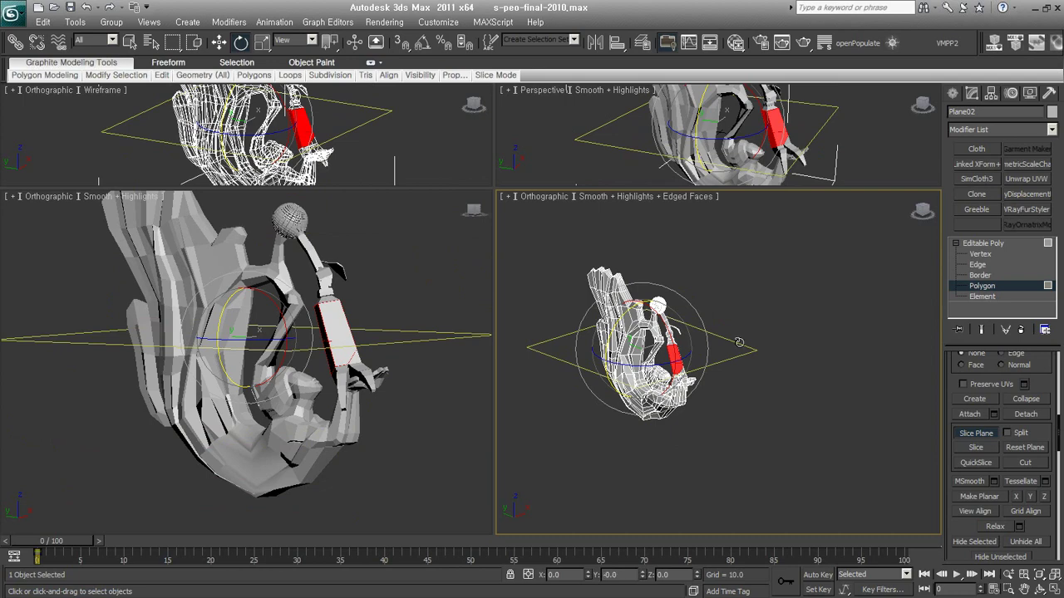
{"action": "scroll", "coordinate": [740, 343], "scroll_direction": "up", "scroll_amount": 3}
{"action": "scroll", "coordinate": [789, 332], "scroll_direction": "up", "scroll_amount": 3}
{"action": "scroll", "coordinate": [835, 324], "scroll_direction": "up", "scroll_amount": 3}
{"action": "middle_click_drag", "start_coordinate": [835, 324], "coordinate": [723, 471]}
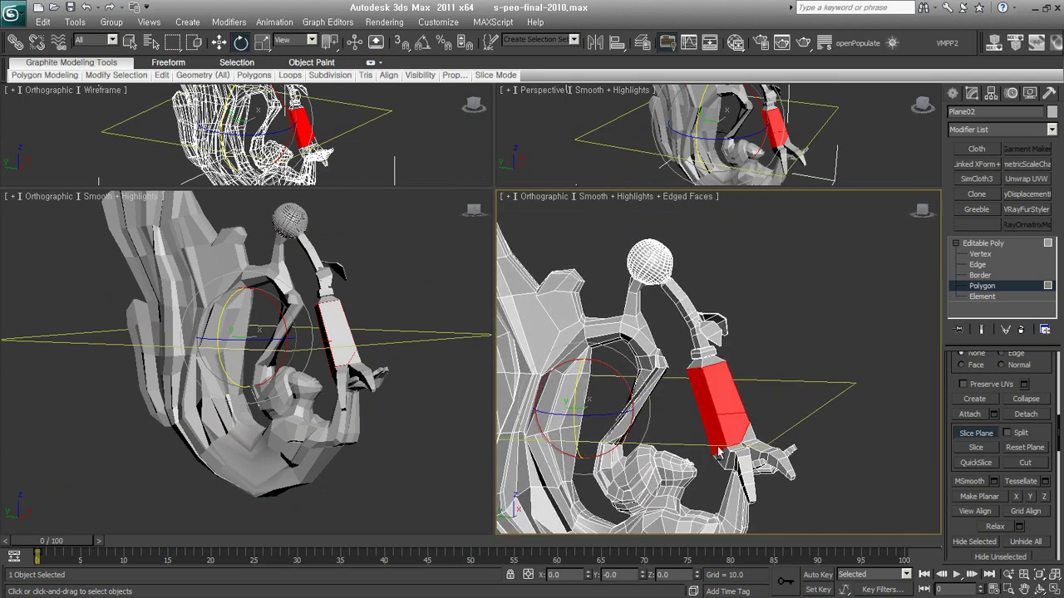
{"action": "middle_click_drag", "start_coordinate": [608, 409], "coordinate": [670, 389]}
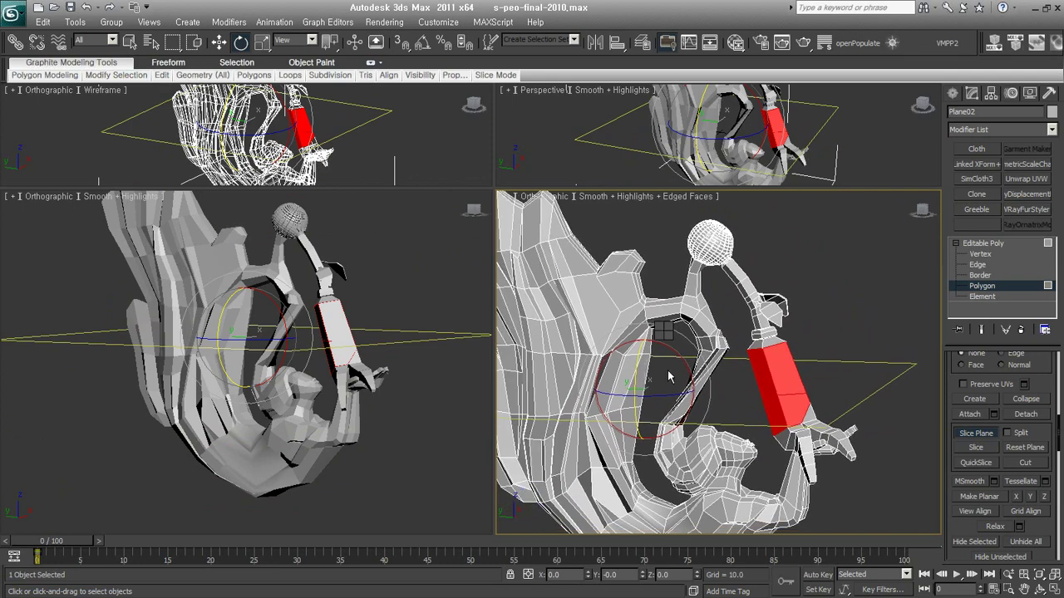
- Move the slice plane up the red forearm, slice it, and exit polygon editing
{"action": "key", "text": "w"}
{"action": "mouse_move", "coordinate": [626, 370]}
{"action": "left_mouse_down"}
{"action": "mouse_move", "coordinate": [844, 365]}
{"action": "mouse_move", "coordinate": [797, 375]}
{"action": "mouse_move", "coordinate": [791, 339]}
{"action": "mouse_move", "coordinate": [816, 334]}
{"action": "left_mouse_up"}
{"action": "right_click", "coordinate": [791, 339]}
{"action": "left_click", "coordinate": [808, 356]}
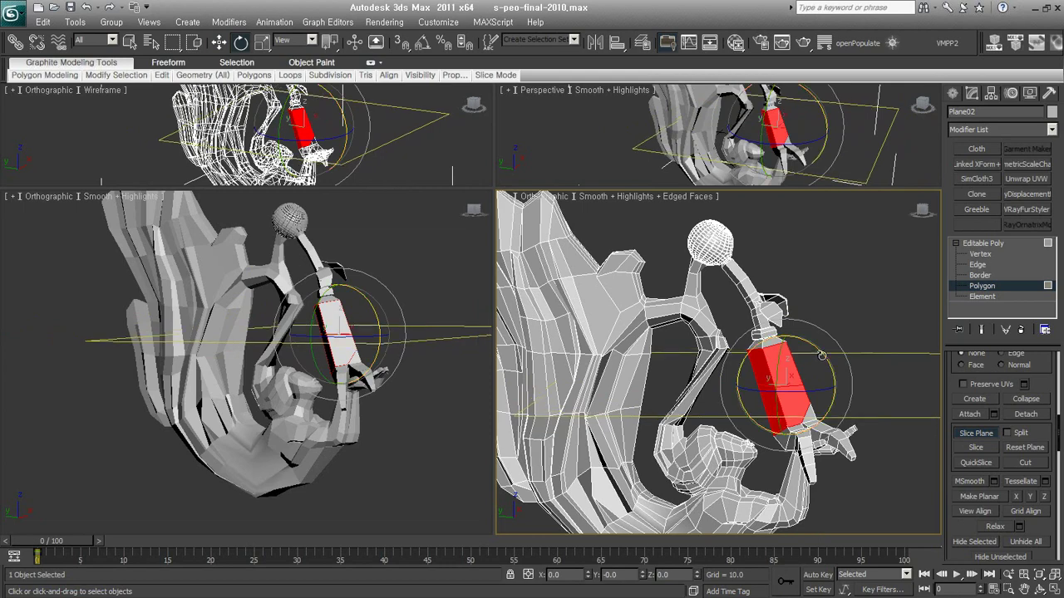
{"action": "scroll", "coordinate": [748, 366], "scroll_direction": "up", "scroll_amount": 2}
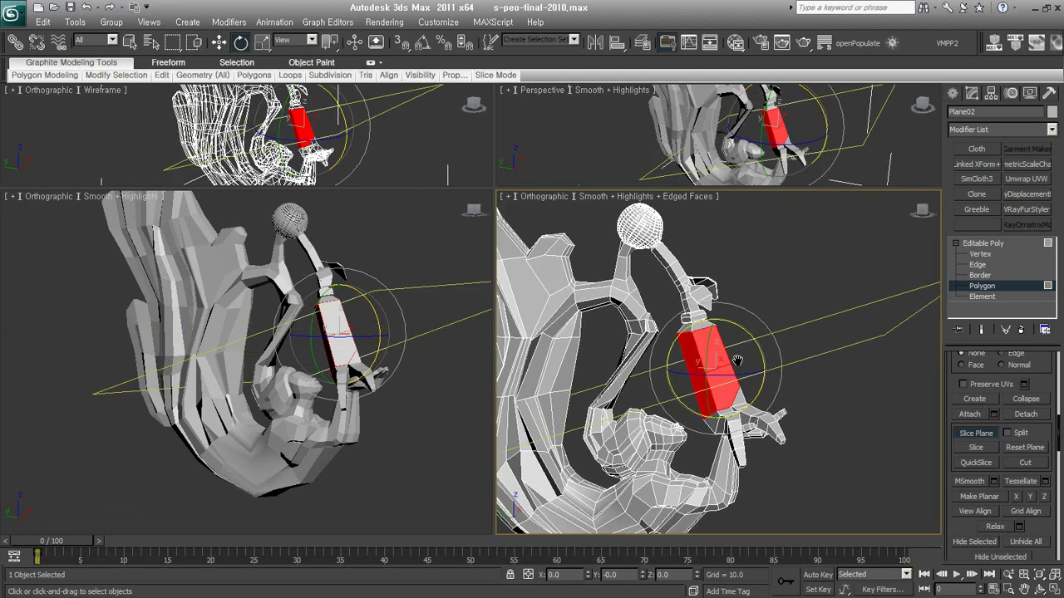
{"action": "scroll", "coordinate": [690, 374], "scroll_direction": "up", "scroll_amount": 4}
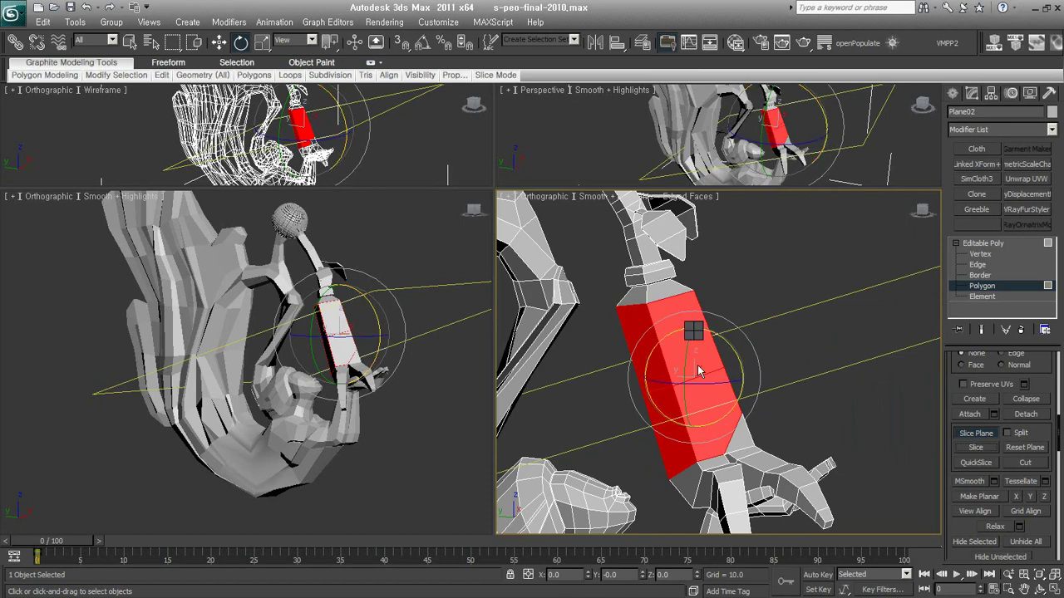
{"action": "key", "text": "w"}
{"action": "left_click_drag", "start_coordinate": [673, 336], "coordinate": [659, 282]}
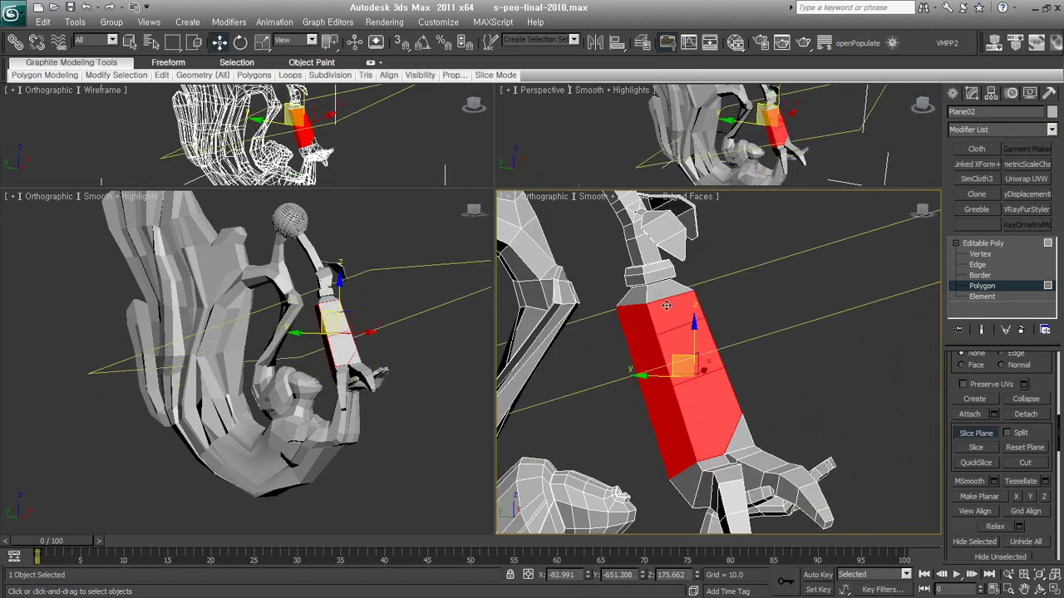
{"action": "left_click", "coordinate": [987, 453]}
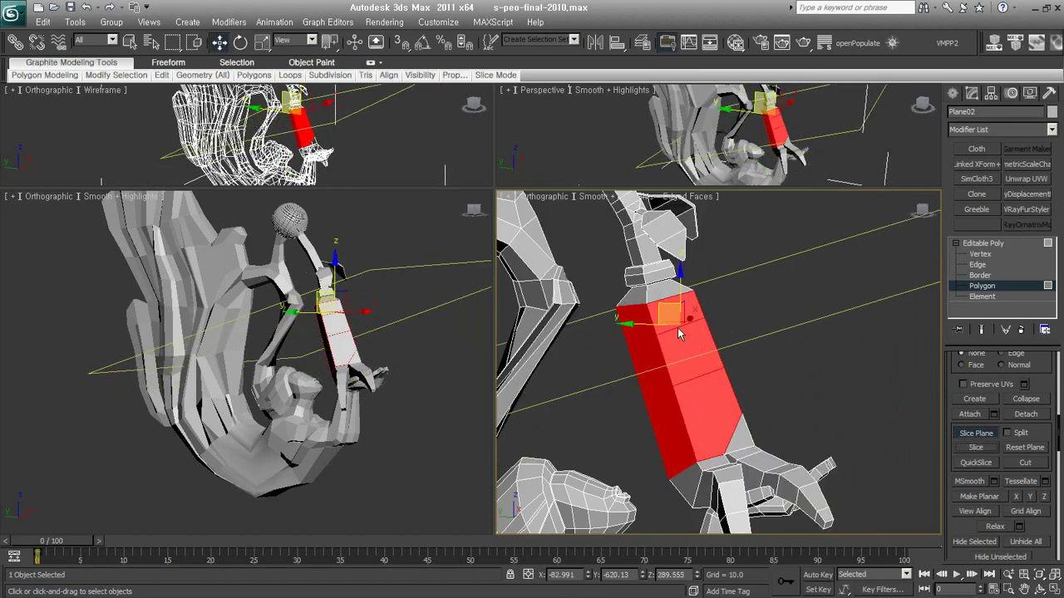
{"action": "left_click_drag", "start_coordinate": [666, 305], "coordinate": [702, 400]}
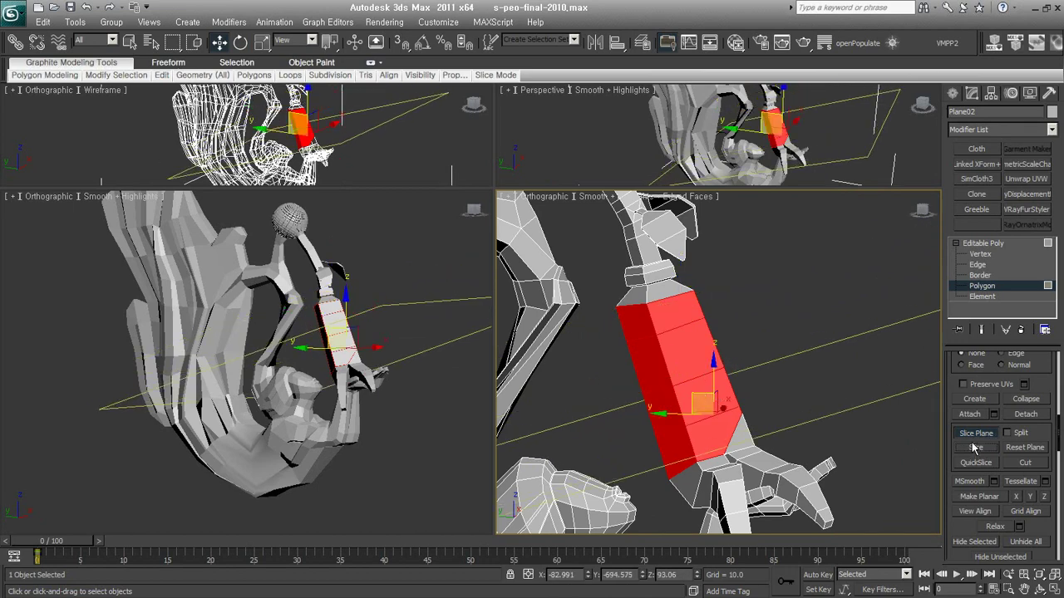
{"action": "left_click", "coordinate": [997, 288]}
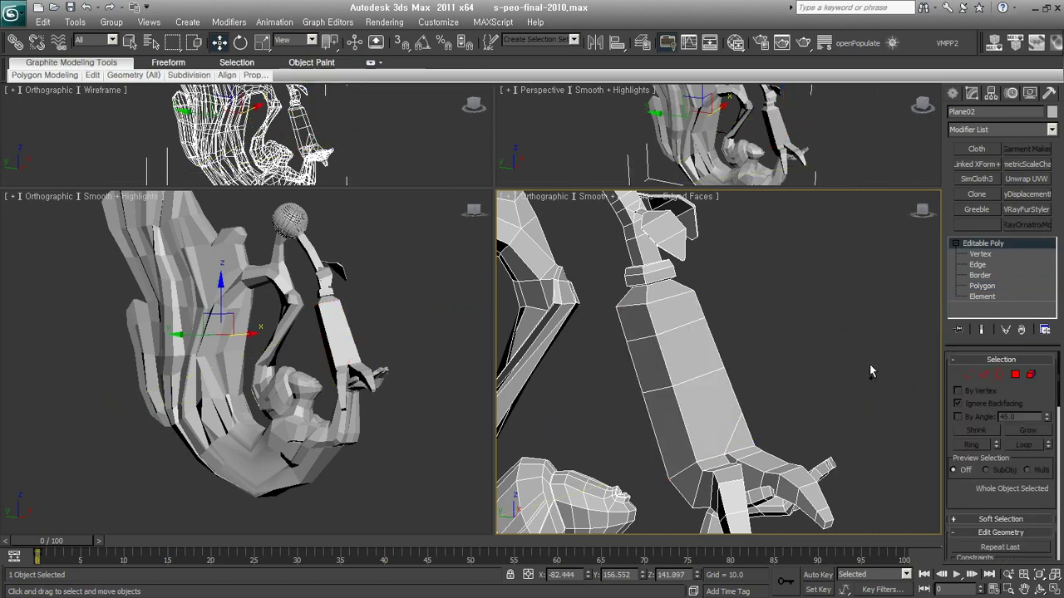
- At Edge level, pick an arm edge and ring-select around the arm, then clear it
{"action": "left_click", "coordinate": [983, 374]}
{"action": "left_click", "coordinate": [710, 397]}
{"action": "left_click", "coordinate": [707, 371]}
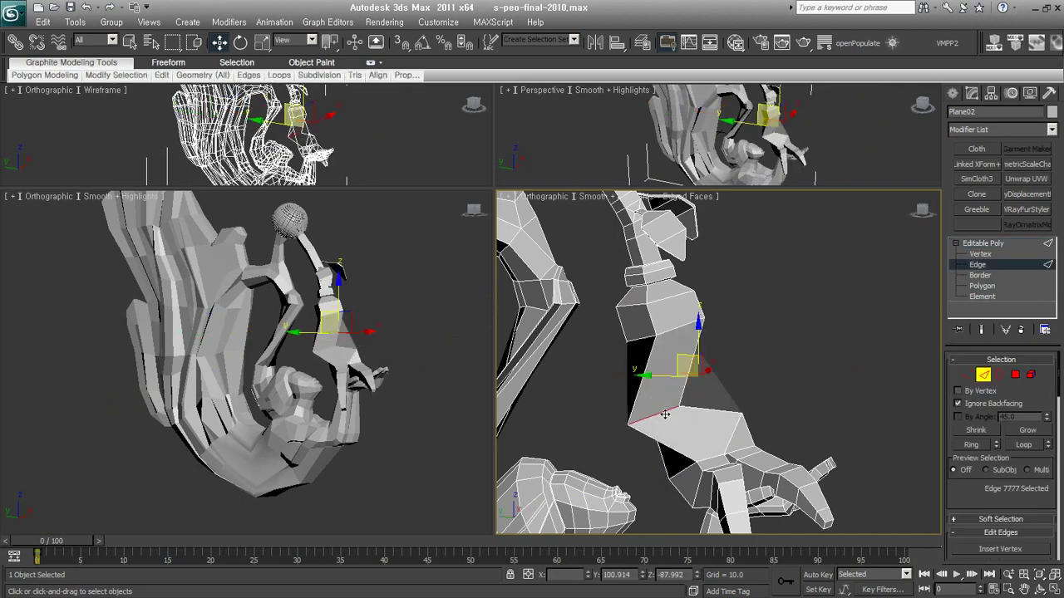
{"action": "key", "text": "alt+r"}
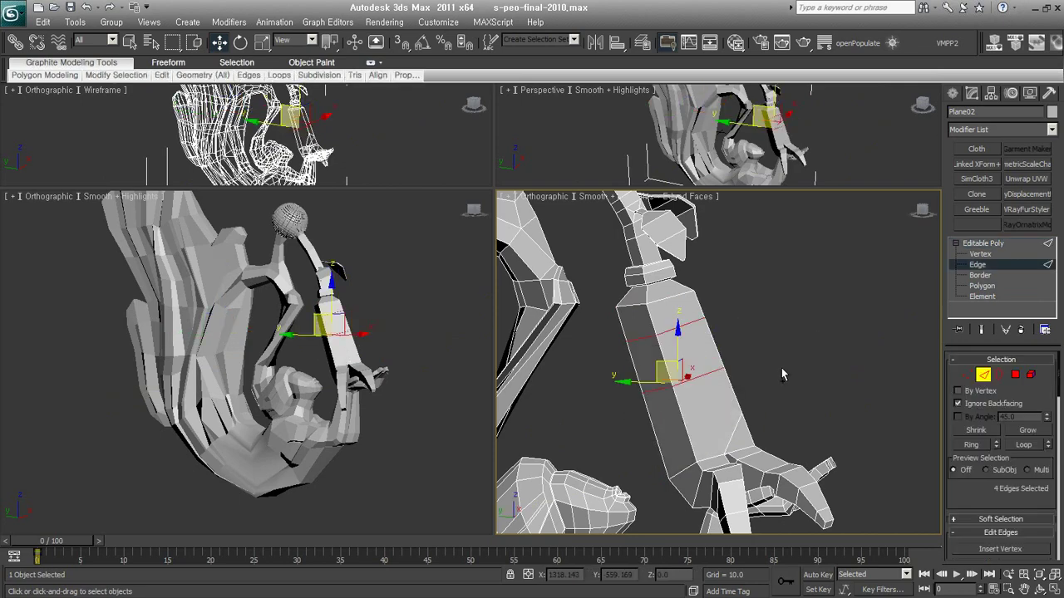
{"action": "left_click", "coordinate": [781, 368]}
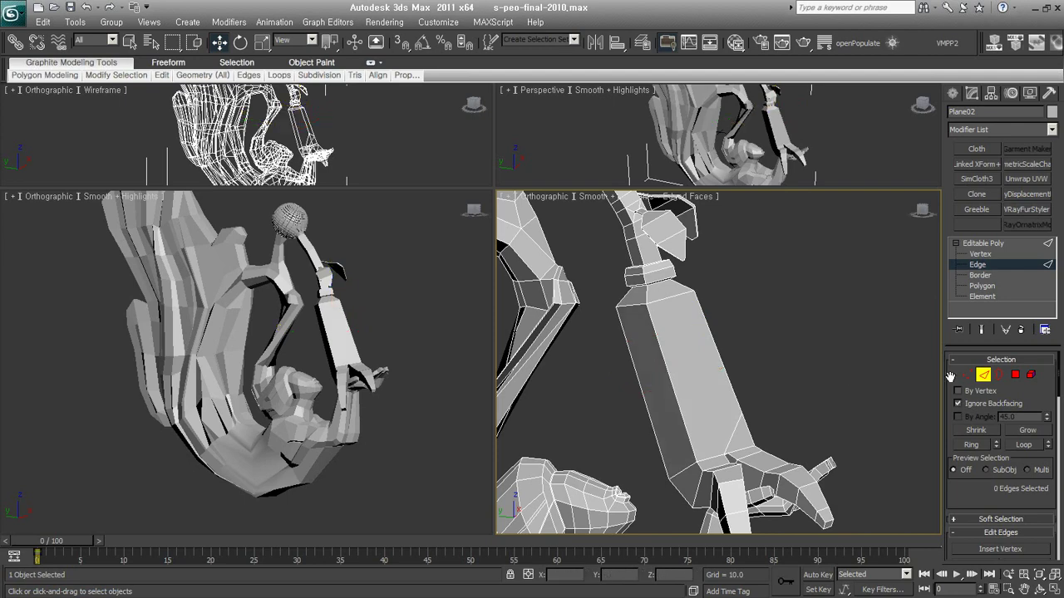
- Reselect the arm polygons and cut another slice across the arm with Slice Plane
{"action": "left_click", "coordinate": [1017, 377]}
{"action": "key", "text": "z"}
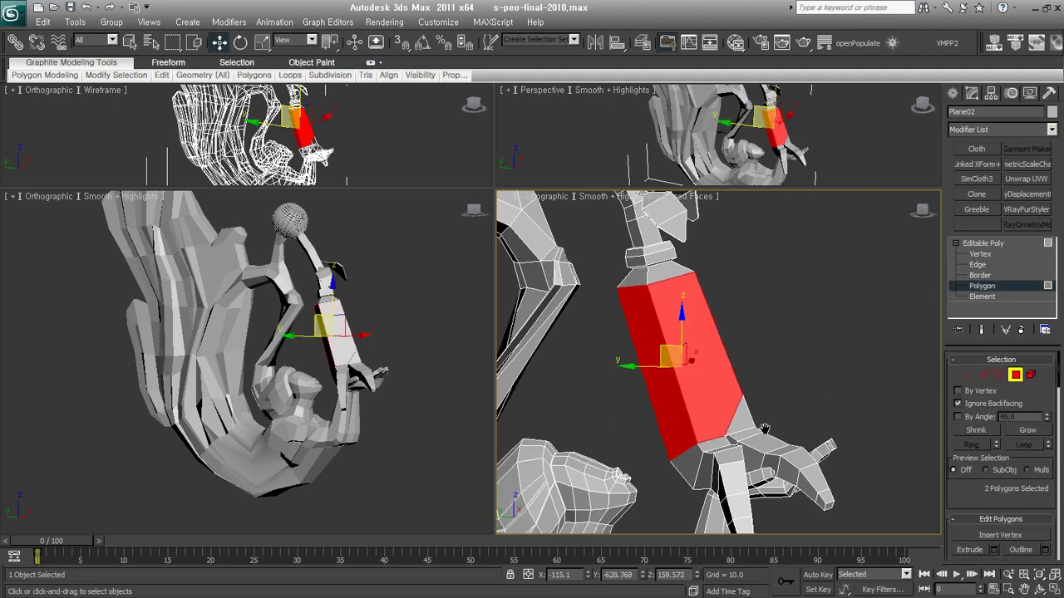
{"action": "left_click_drag", "start_coordinate": [1016, 518], "coordinate": [1022, 175]}
{"action": "left_click", "coordinate": [975, 428]}
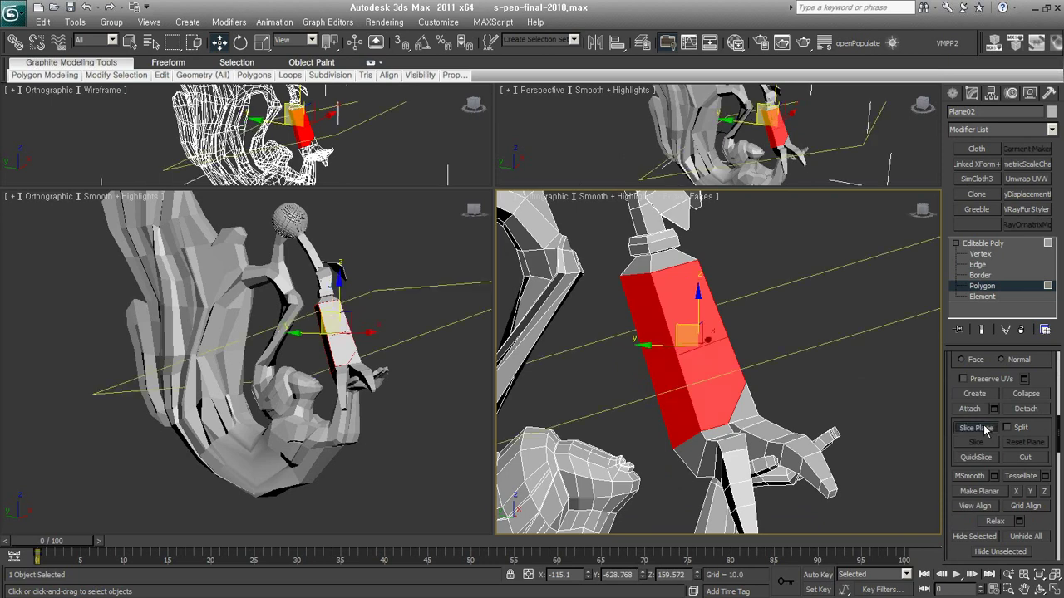
{"action": "middle_click_drag", "start_coordinate": [797, 403], "coordinate": [799, 412]}
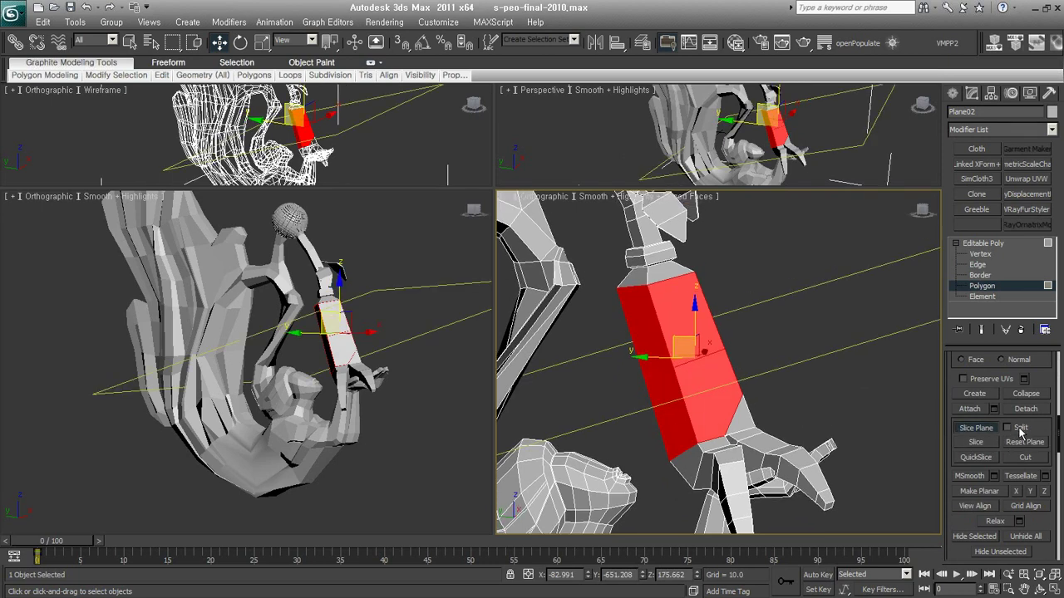
{"action": "left_click", "coordinate": [977, 442]}
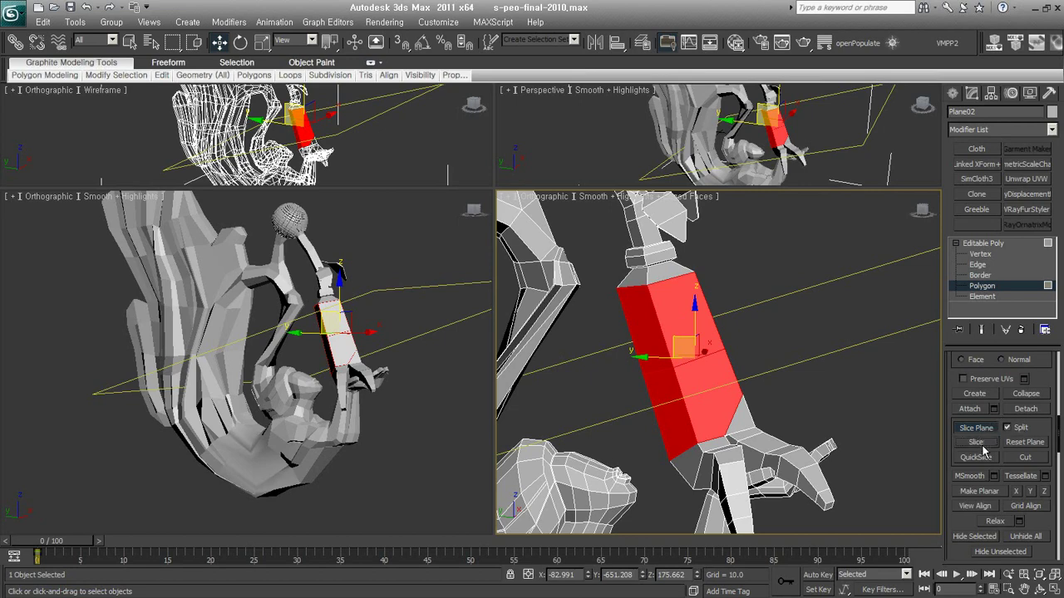
- Select an edge across the arm and pull it downward to fold the surface
{"action": "left_click", "coordinate": [977, 264]}
{"action": "left_click", "coordinate": [696, 361]}
{"action": "left_click_drag", "start_coordinate": [696, 363], "coordinate": [683, 393]}
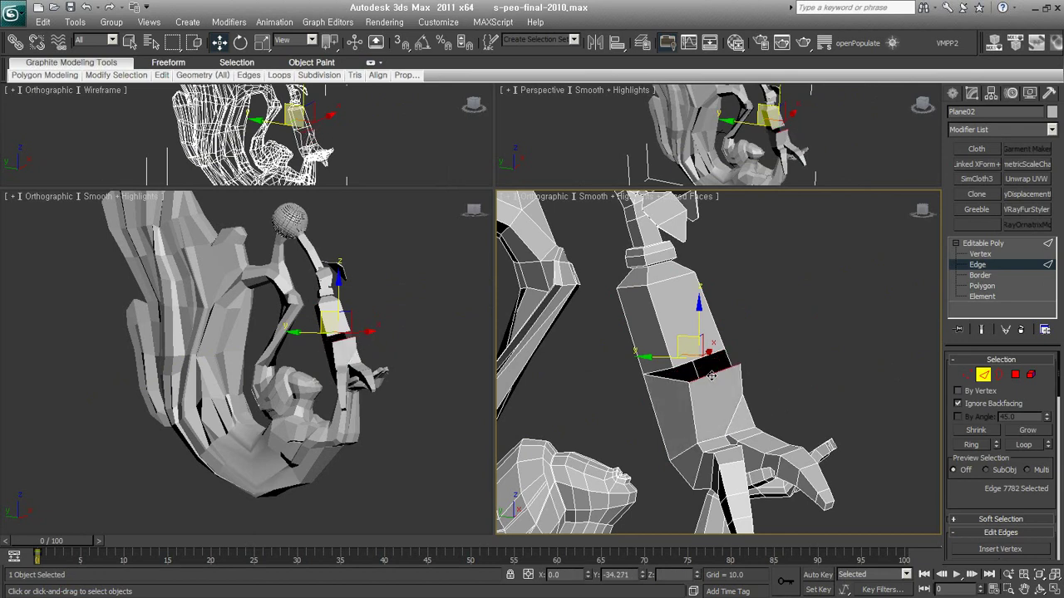
- Adjust the pulled edge, move another arm edge upward, then return to Polygon level
{"action": "left_click_drag", "start_coordinate": [684, 392], "coordinate": [695, 384]}
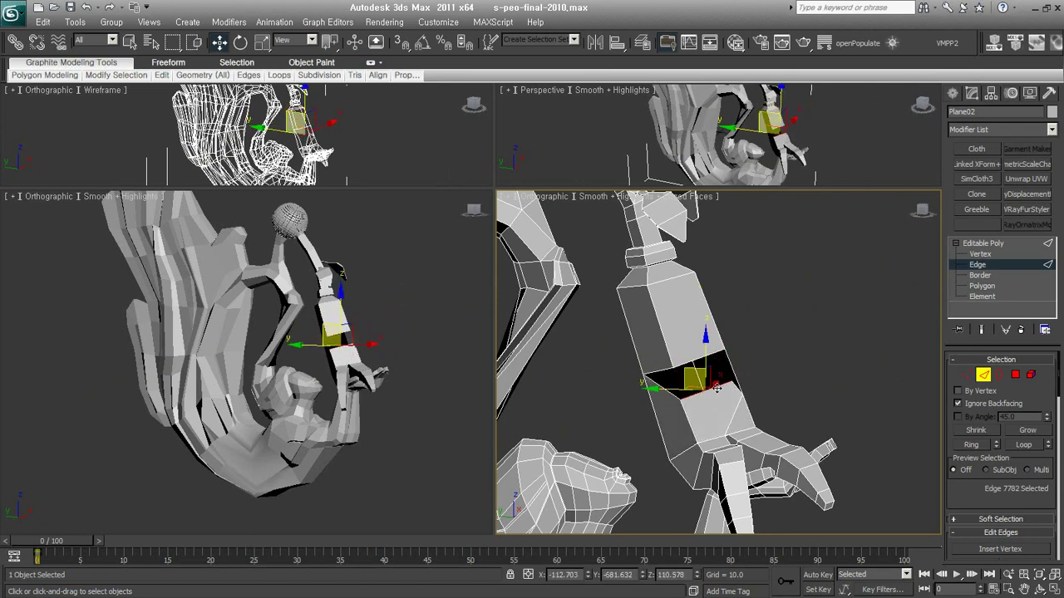
{"action": "left_click_drag", "start_coordinate": [697, 366], "coordinate": [698, 303]}
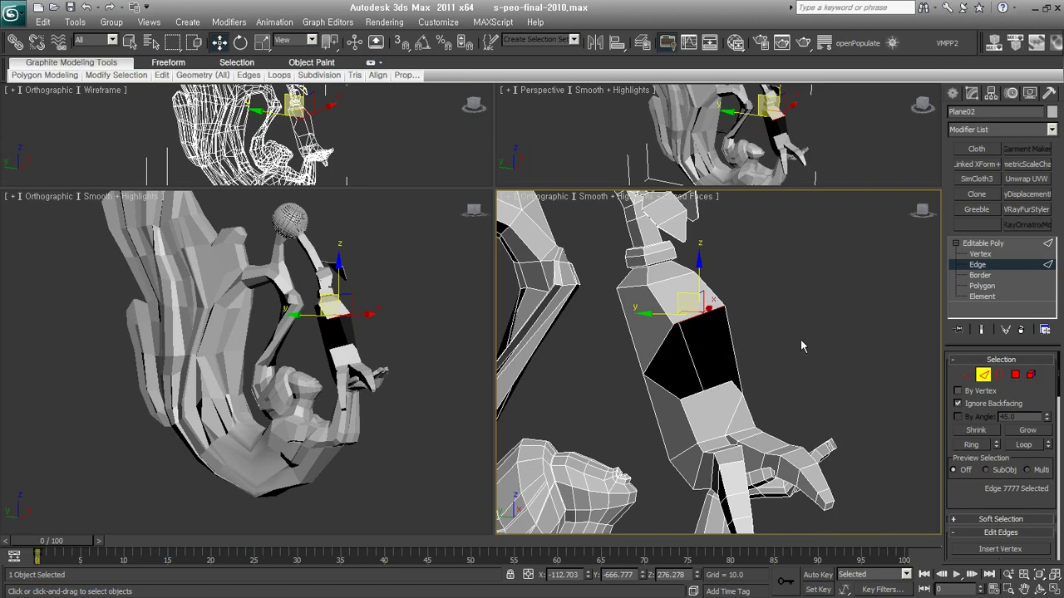
{"action": "scroll", "coordinate": [800, 339], "scroll_direction": "down", "scroll_amount": 1}
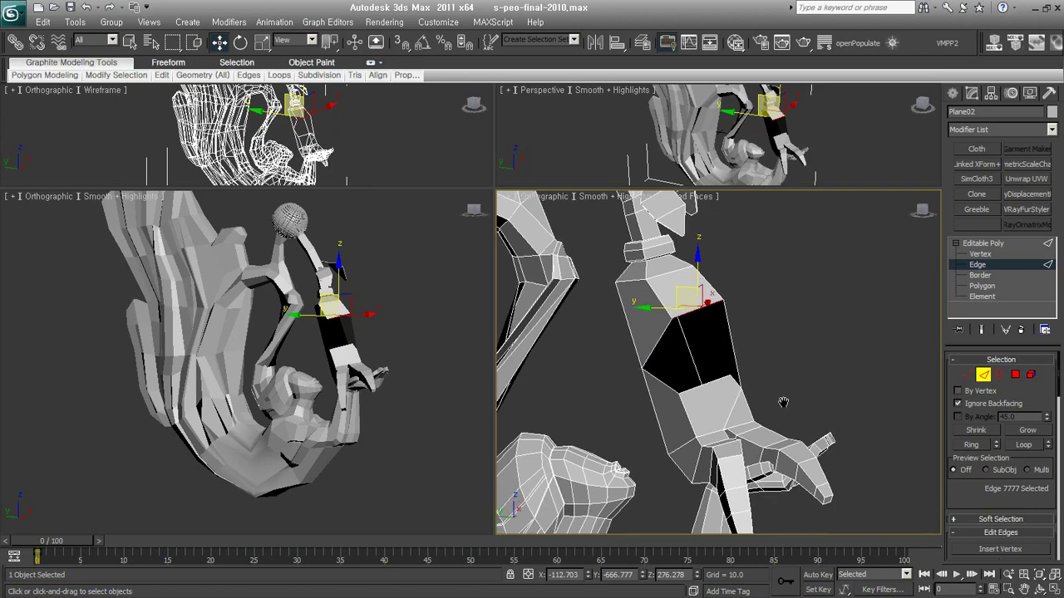
{"action": "scroll", "coordinate": [800, 339], "scroll_direction": "down", "scroll_amount": 2}
{"action": "scroll", "coordinate": [798, 372], "scroll_direction": "down", "scroll_amount": 2}
{"action": "middle_click_drag", "start_coordinate": [798, 372], "coordinate": [800, 373]}
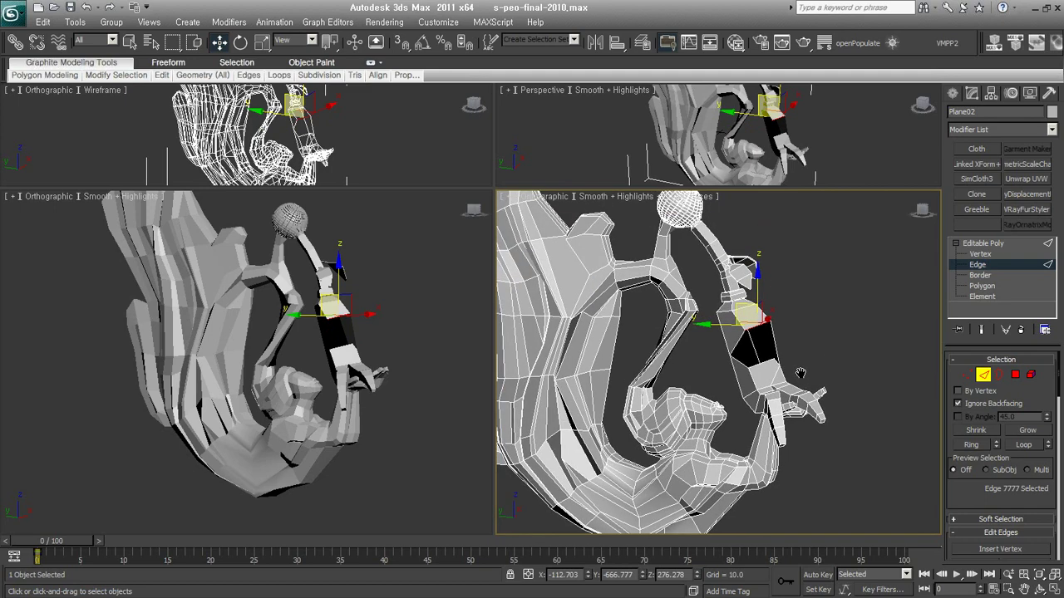
{"action": "left_click", "coordinate": [823, 324]}
{"action": "left_click", "coordinate": [1014, 375]}
{"action": "scroll", "coordinate": [955, 466], "scroll_direction": "down", "scroll_amount": 2}
{"action": "scroll", "coordinate": [952, 499], "scroll_direction": "down", "scroll_amount": 2}
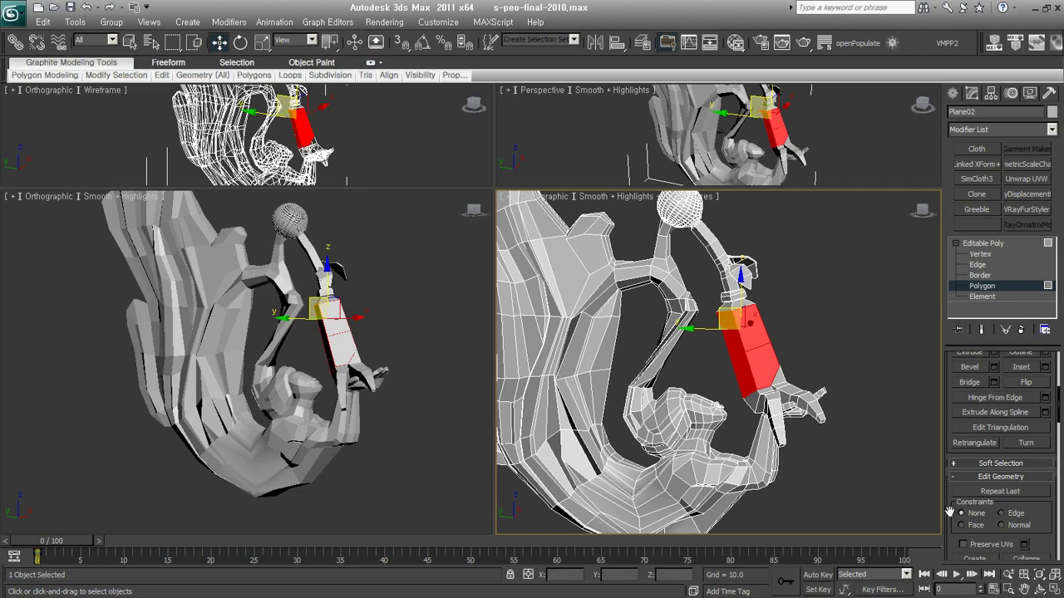
- Cut two diagonal QuickSlice lines across the red arm section
{"action": "left_click_drag", "start_coordinate": [1046, 520], "coordinate": [1047, 332]}
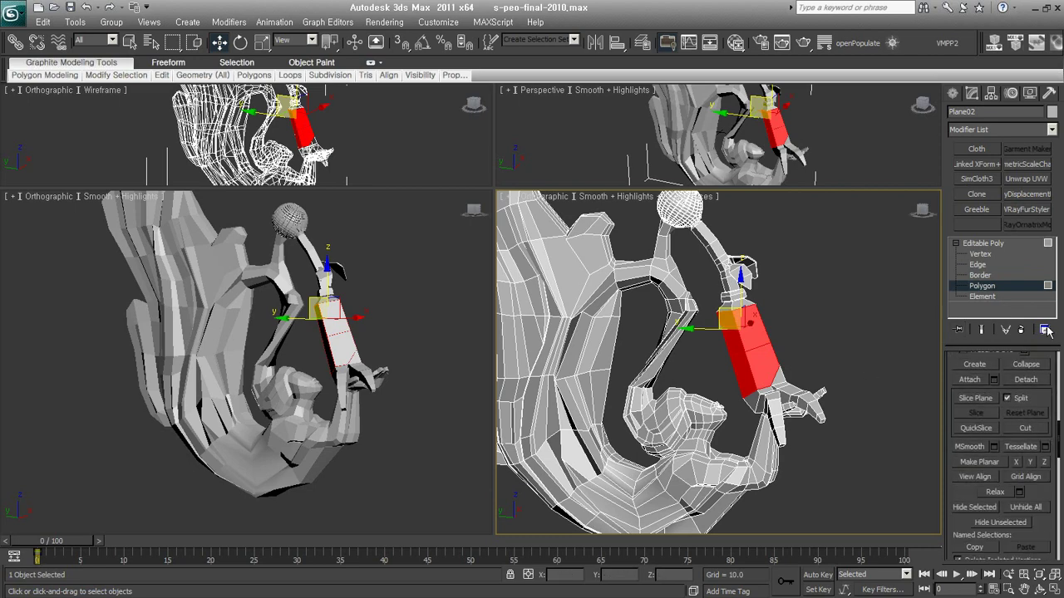
{"action": "left_click", "coordinate": [986, 429]}
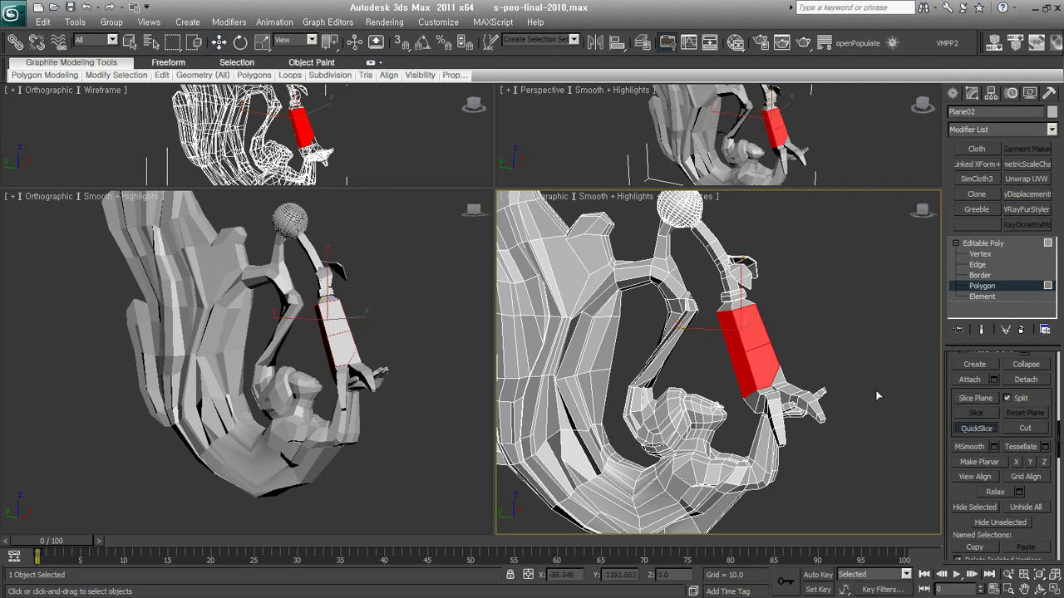
{"action": "left_click", "coordinate": [863, 362]}
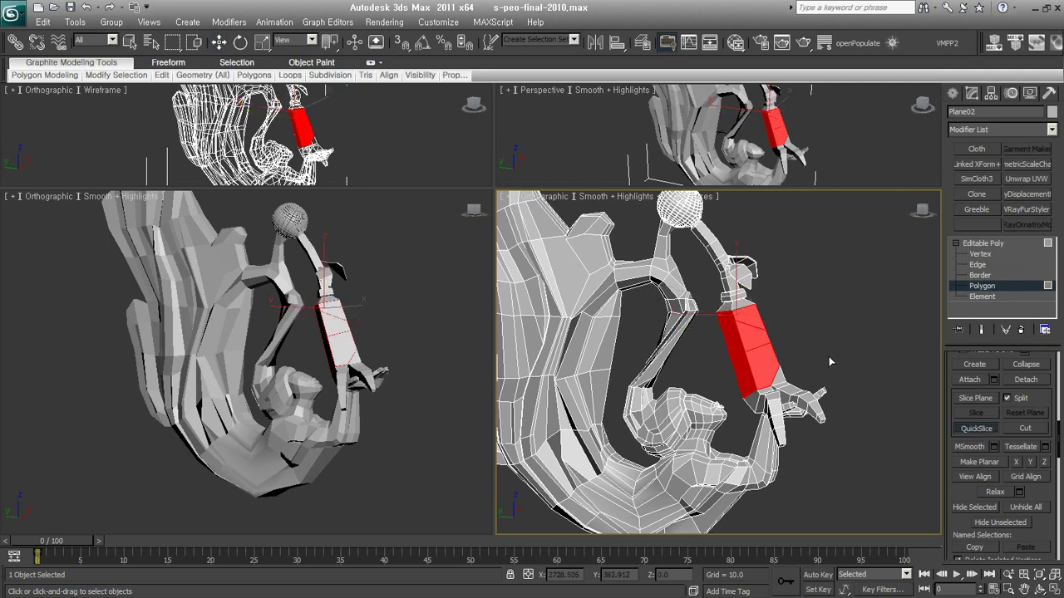
{"action": "left_click", "coordinate": [895, 350]}
{"action": "left_click", "coordinate": [710, 332]}
{"action": "left_click", "coordinate": [854, 343]}
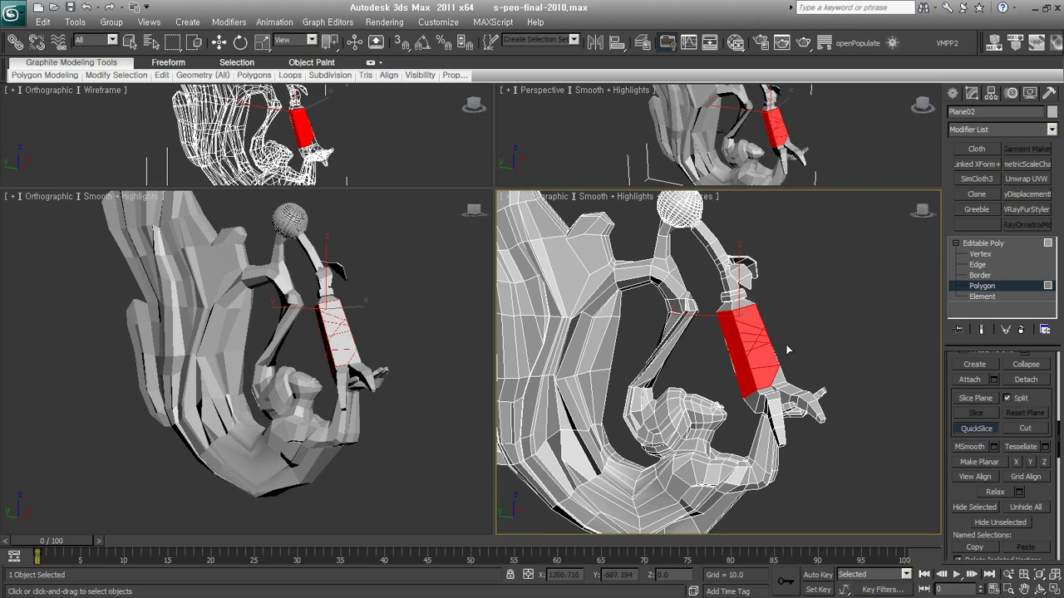
{"action": "left_click", "coordinate": [700, 344]}
- Orbit to check the new slices, switch to Move, and deselect the arm polygons
{"action": "mouse_move", "coordinate": [845, 385]}
{"action": "middle_mouse_down", "text": "alt"}
{"action": "mouse_move", "coordinate": [847, 413]}
{"action": "mouse_move", "coordinate": [859, 393]}
{"action": "middle_mouse_up", "text": "alt"}
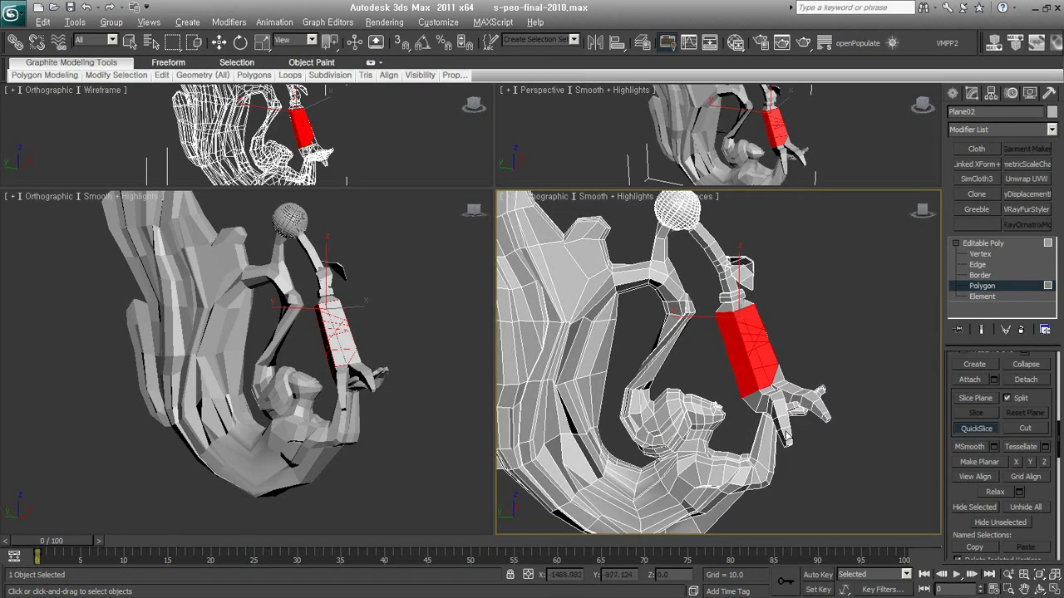
{"action": "middle_click_drag", "start_coordinate": [738, 306], "coordinate": [795, 433], "text": "alt"}
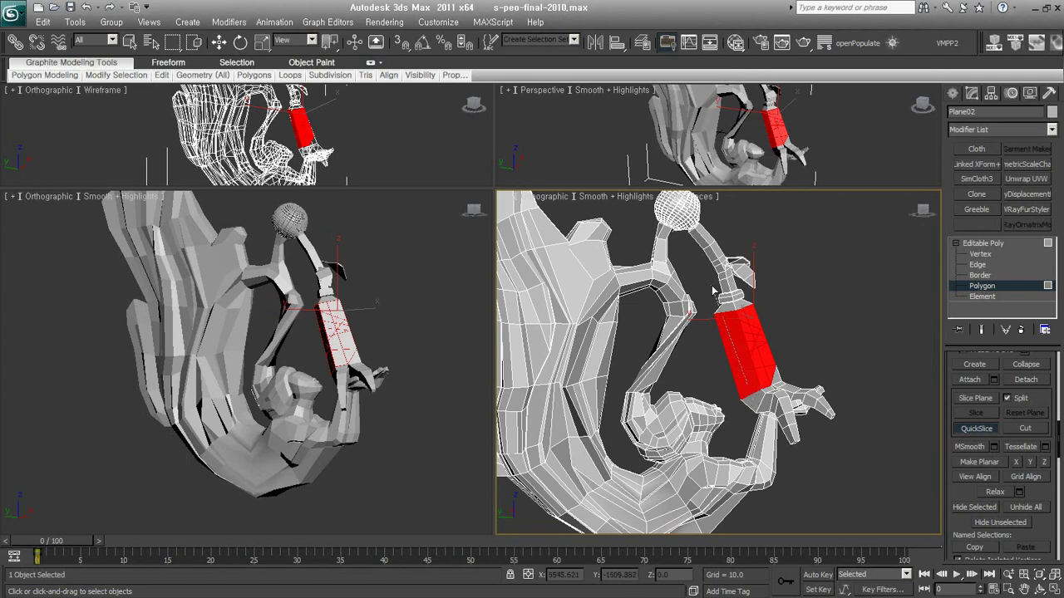
{"action": "key", "text": "w"}
{"action": "scroll", "coordinate": [739, 388], "scroll_direction": "up", "scroll_amount": 3}
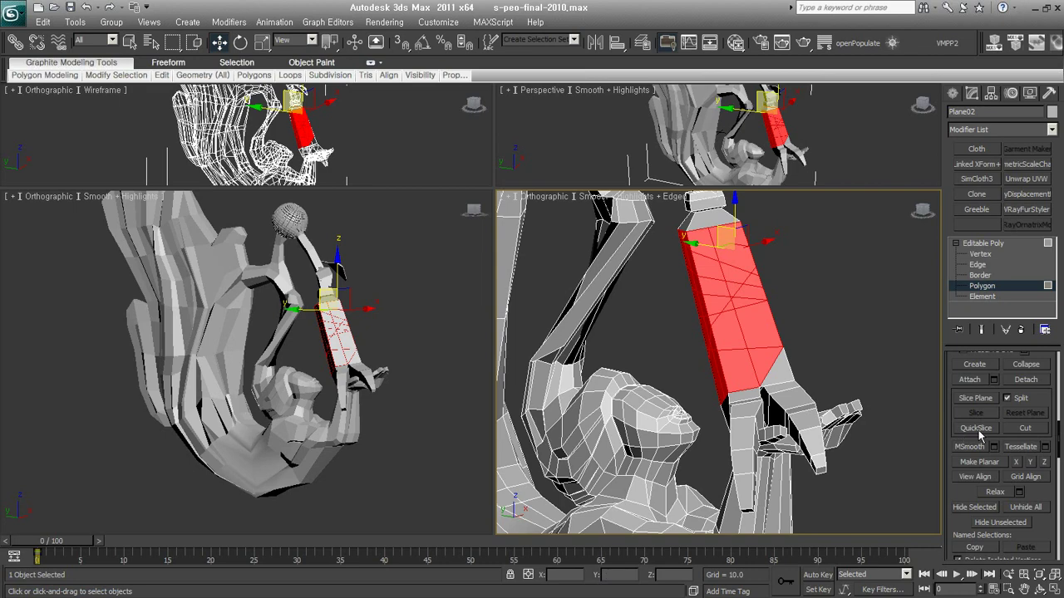
{"action": "scroll", "coordinate": [841, 312], "scroll_direction": "down", "scroll_amount": 2}
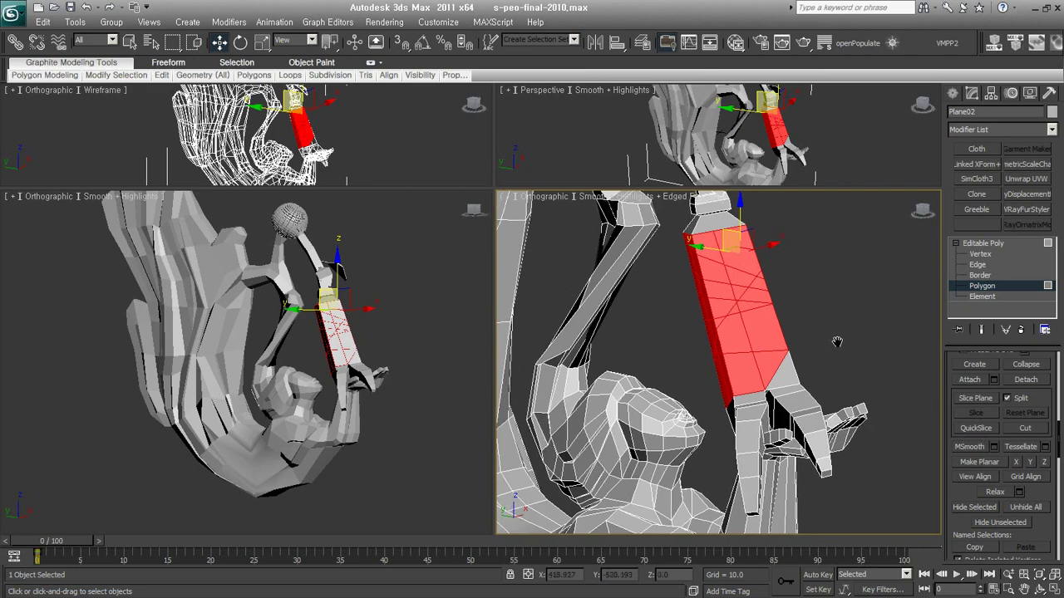
{"action": "scroll", "coordinate": [841, 312], "scroll_direction": "down", "scroll_amount": 3}
{"action": "scroll", "coordinate": [864, 309], "scroll_direction": "down", "scroll_amount": 1}
{"action": "left_click", "coordinate": [882, 307]}
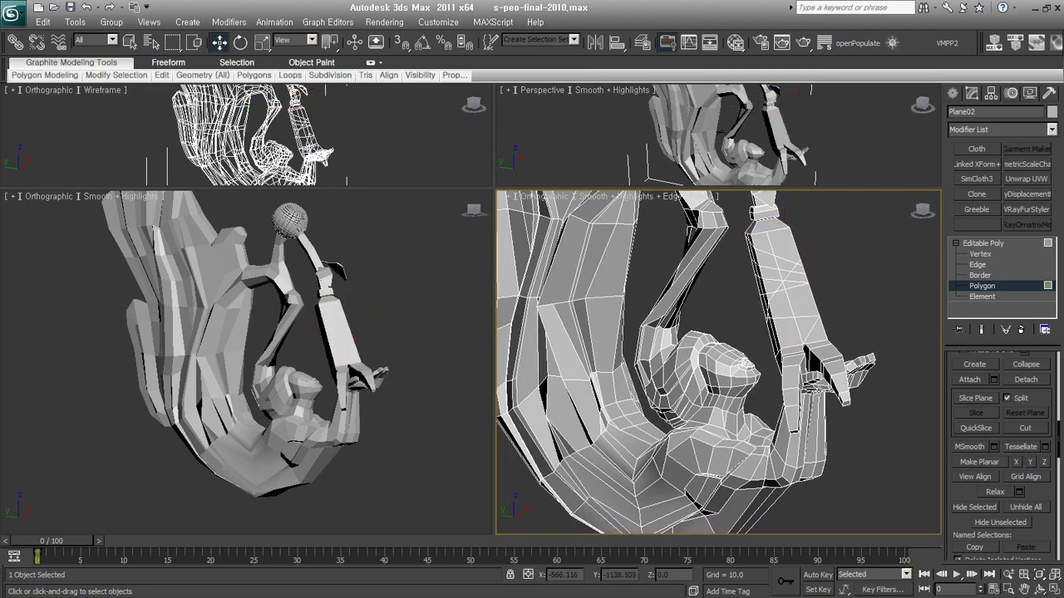
- Start the Cut tool with vertex snapping on and begin a cut from a neck vertex
{"action": "left_click", "coordinate": [1027, 428]}
{"action": "scroll", "coordinate": [713, 426], "scroll_direction": "up", "scroll_amount": 2}
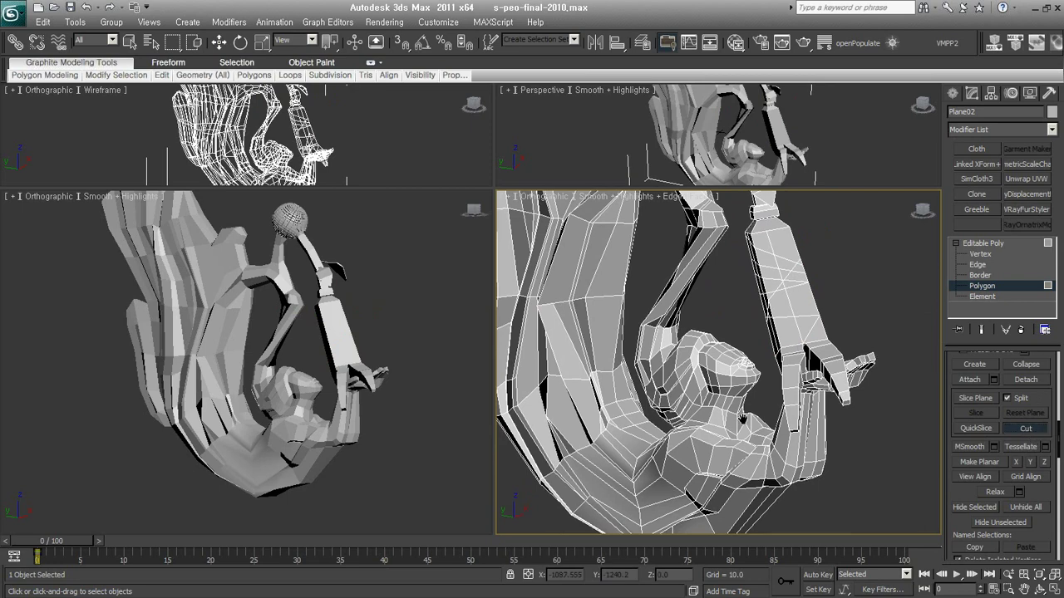
{"action": "scroll", "coordinate": [713, 427], "scroll_direction": "up", "scroll_amount": 3}
{"action": "scroll", "coordinate": [713, 427], "scroll_direction": "up", "scroll_amount": 2}
{"action": "scroll", "coordinate": [713, 426], "scroll_direction": "up", "scroll_amount": 1}
{"action": "mouse_move", "coordinate": [713, 426]}
{"action": "middle_mouse_down"}
{"action": "mouse_move", "coordinate": [745, 349]}
{"action": "mouse_move", "coordinate": [791, 334]}
{"action": "middle_mouse_up"}
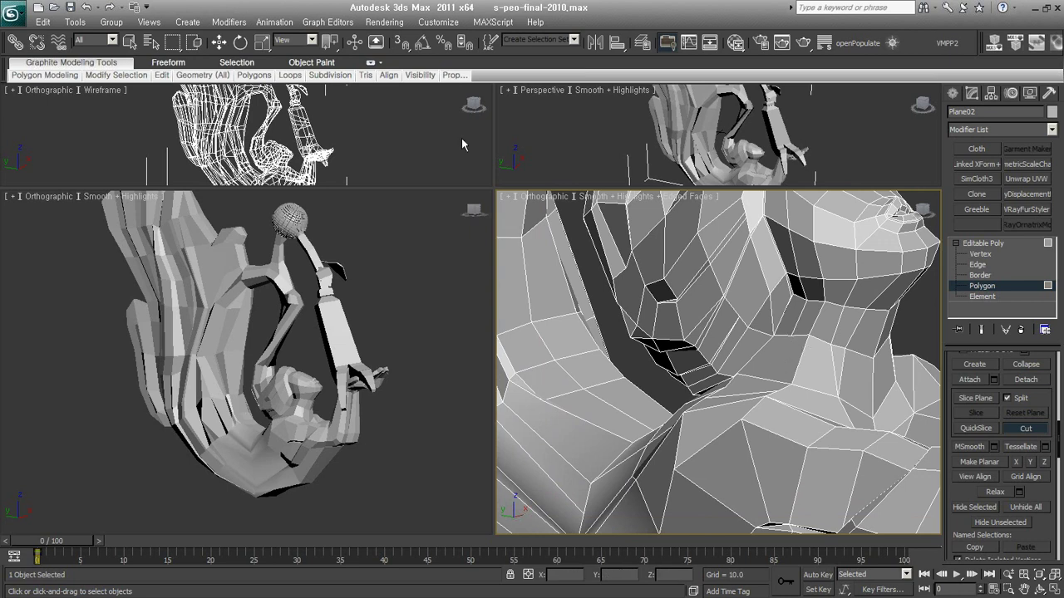
{"action": "left_click", "coordinate": [400, 42]}
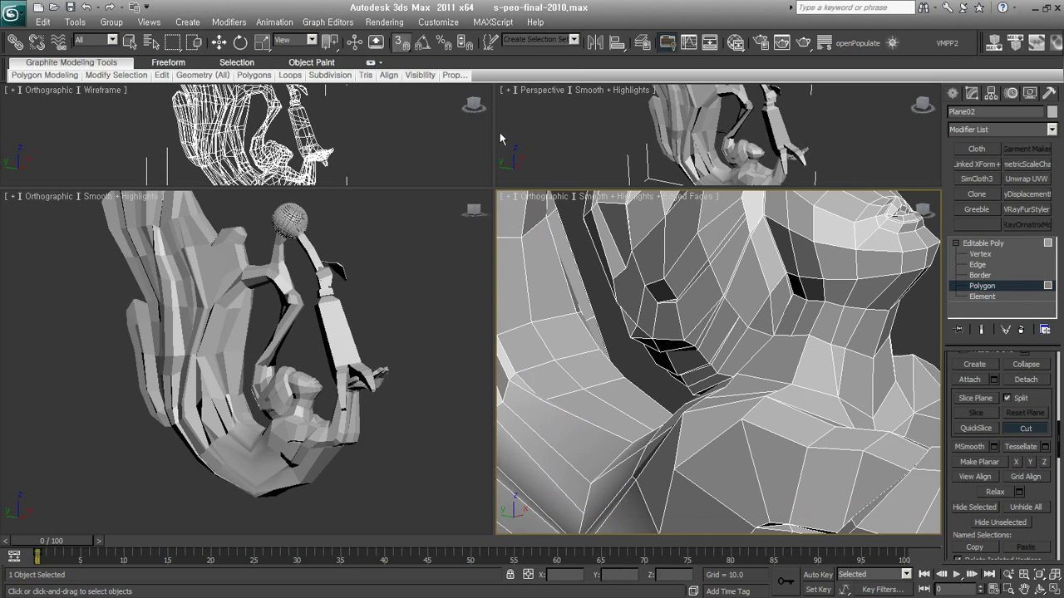
{"action": "left_click", "coordinate": [791, 339]}
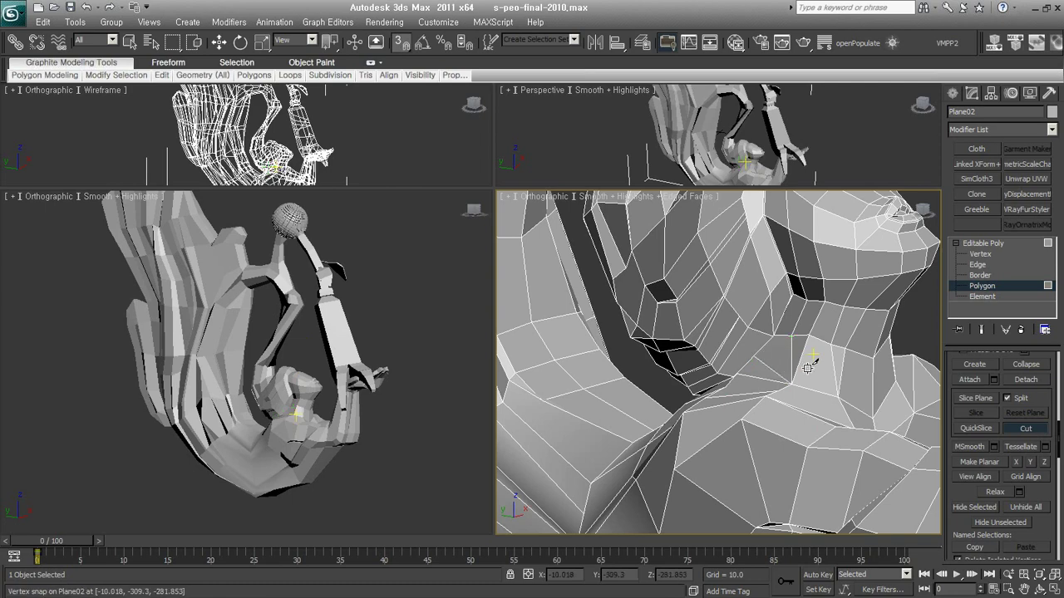
- Continue cutting edges across the head faces, finish the Cut, and switch to Vertex level
{"action": "middle_click_drag", "start_coordinate": [807, 368], "coordinate": [701, 344], "text": "alt"}
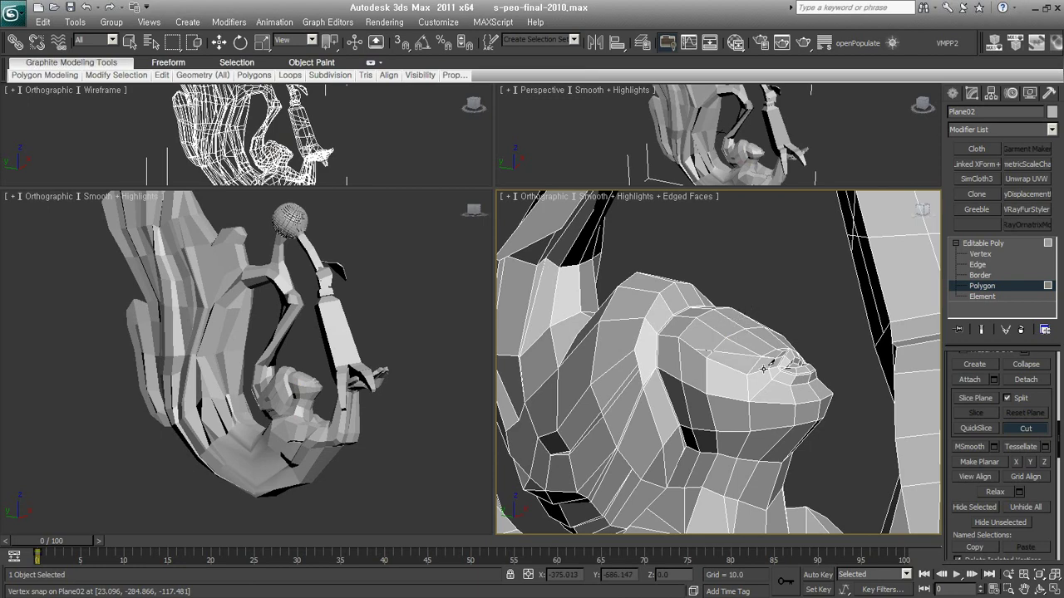
{"action": "middle_click_drag", "start_coordinate": [736, 389], "coordinate": [673, 384], "text": "alt"}
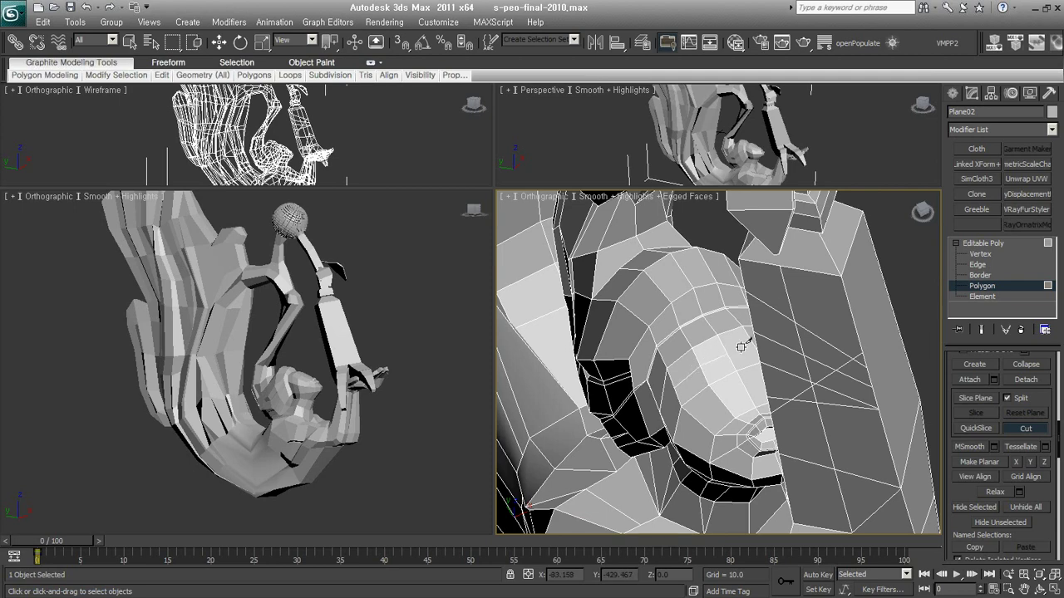
{"action": "middle_click_drag", "start_coordinate": [753, 341], "coordinate": [831, 342], "text": "alt"}
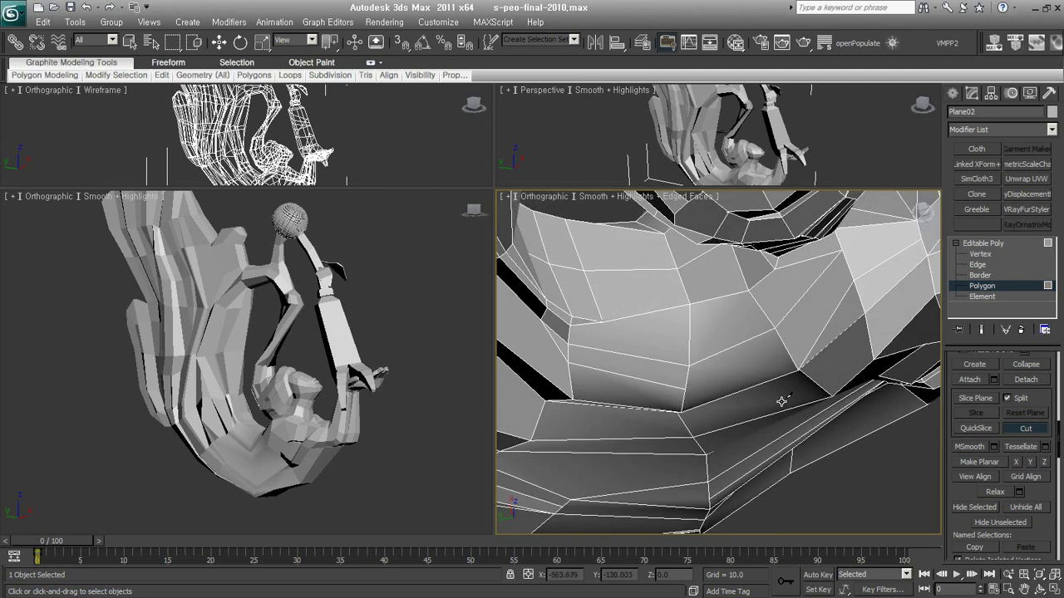
{"action": "scroll", "coordinate": [831, 342], "scroll_direction": "up", "scroll_amount": 3}
{"action": "scroll", "coordinate": [759, 333], "scroll_direction": "up", "scroll_amount": 3}
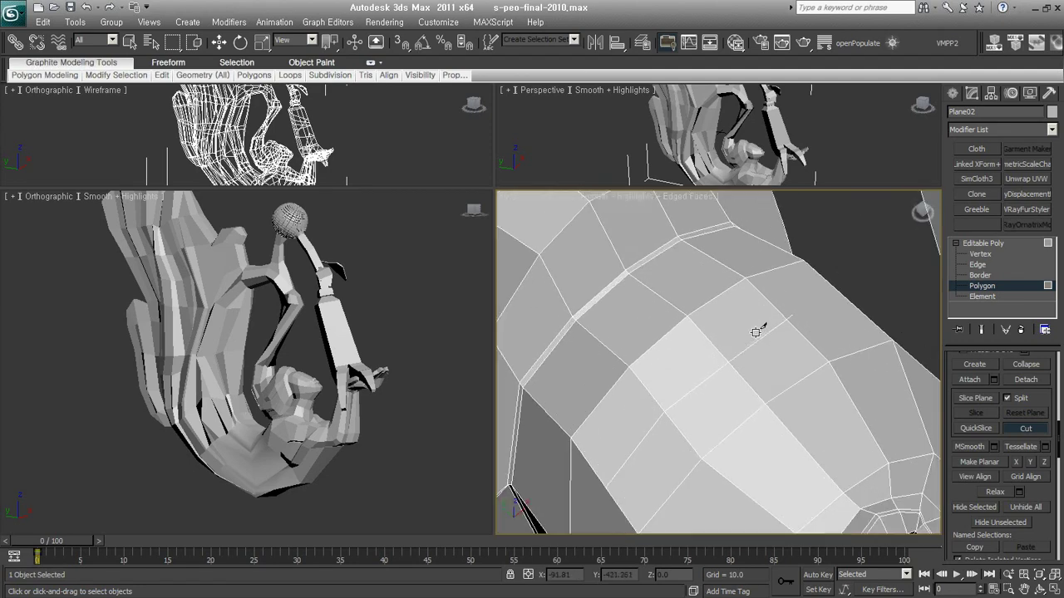
{"action": "scroll", "coordinate": [803, 318], "scroll_direction": "up", "scroll_amount": 3}
{"action": "middle_click_drag", "start_coordinate": [814, 339], "coordinate": [788, 347]}
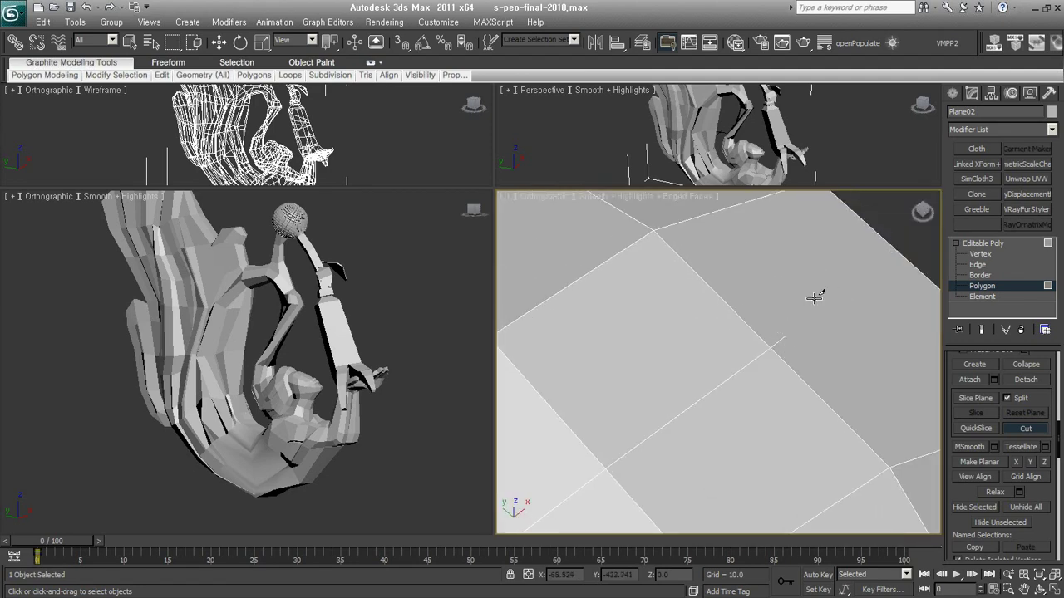
{"action": "right_click", "coordinate": [787, 327]}
{"action": "left_click", "coordinate": [980, 253]}
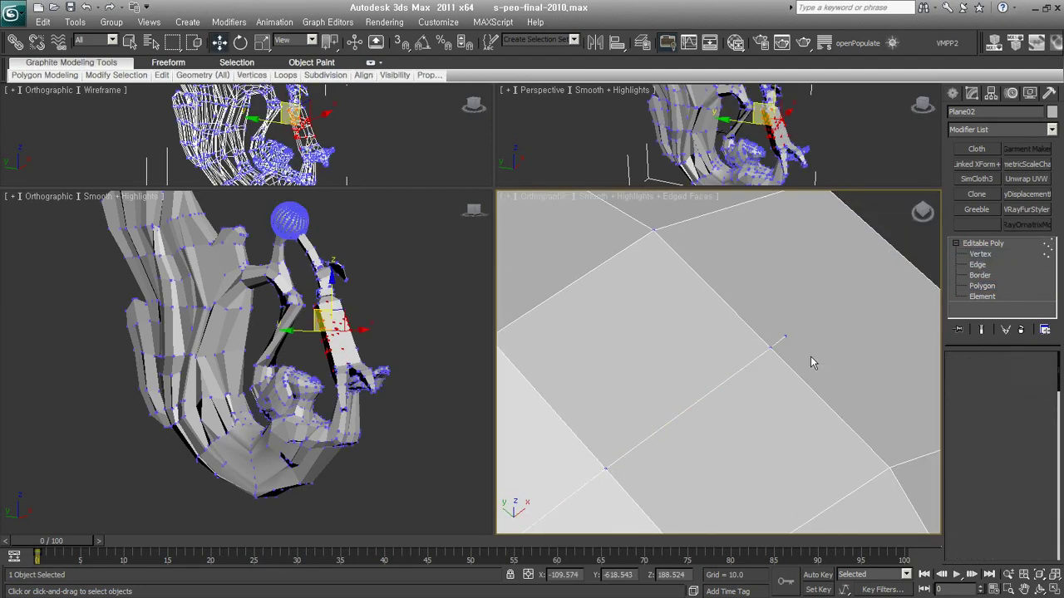
- Pick and deselect a head vertex, then zoom out to frame the whole head
{"action": "left_click", "coordinate": [786, 337]}
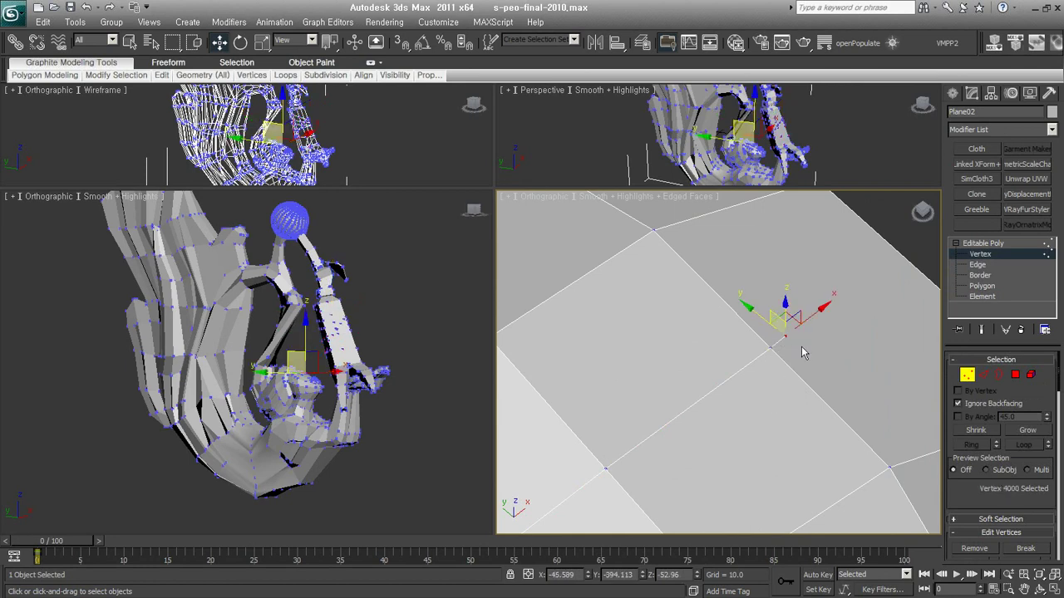
{"action": "middle_click_drag", "start_coordinate": [800, 353], "coordinate": [790, 335], "text": "alt"}
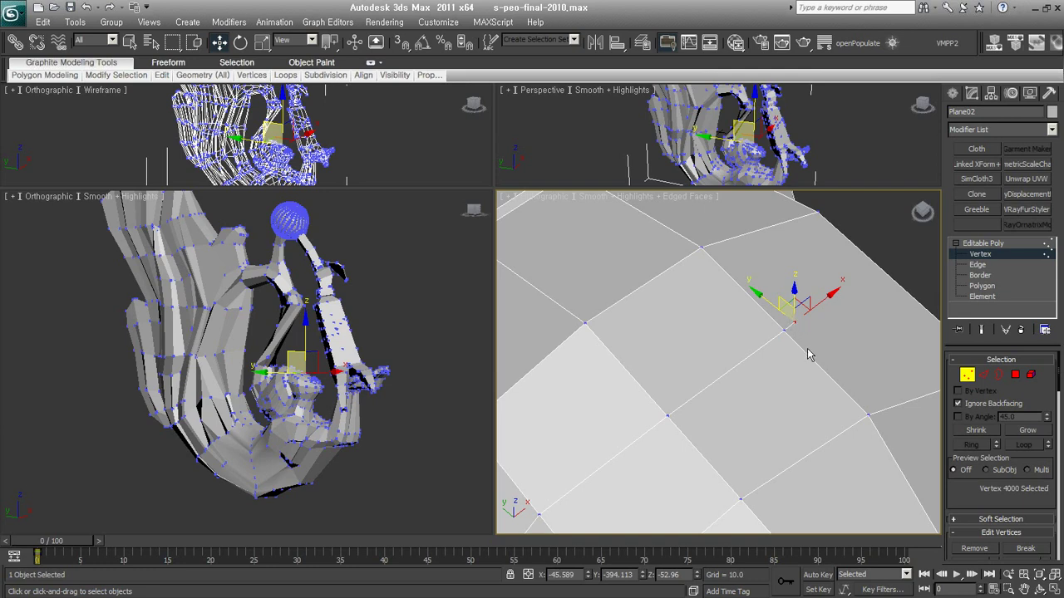
{"action": "key", "text": "x"}
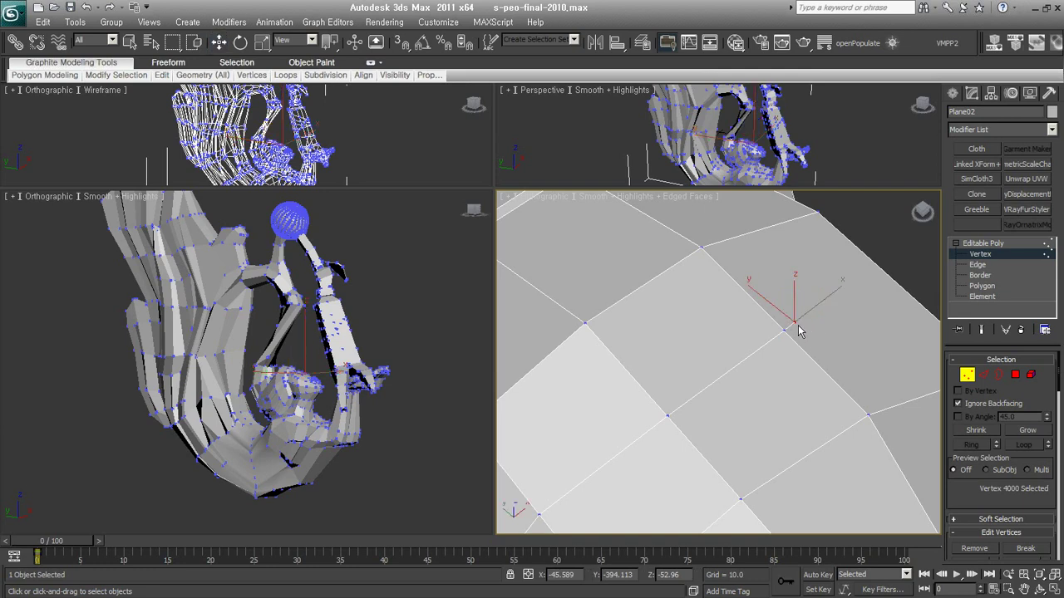
{"action": "left_click", "coordinate": [789, 340]}
{"action": "scroll", "coordinate": [801, 337], "scroll_direction": "down", "scroll_amount": 2}
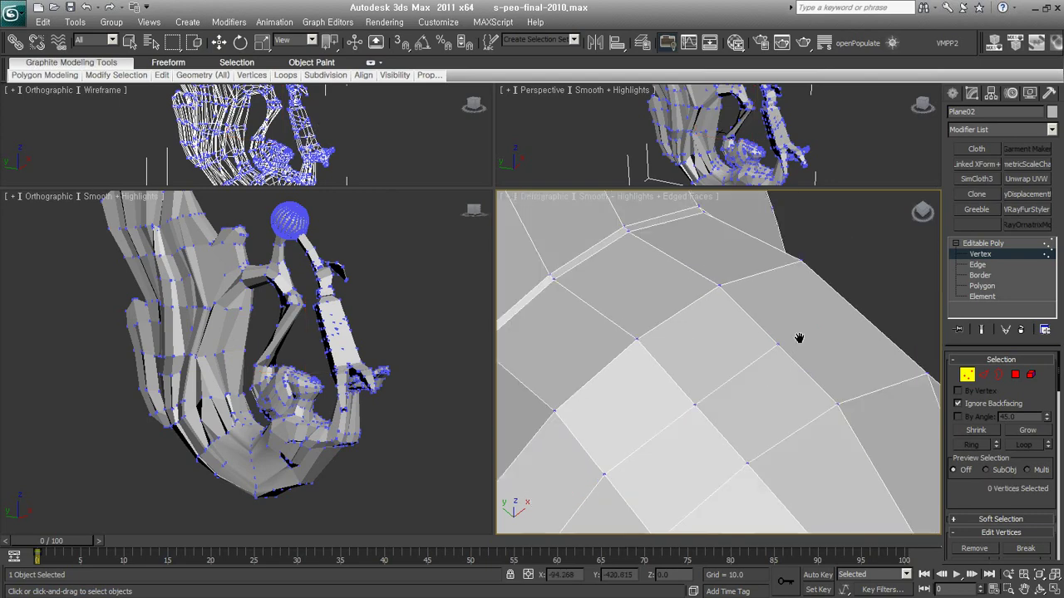
{"action": "scroll", "coordinate": [779, 365], "scroll_direction": "down", "scroll_amount": 3}
{"action": "mouse_move", "coordinate": [779, 365]}
{"action": "middle_mouse_down"}
{"action": "mouse_move", "coordinate": [744, 335]}
{"action": "mouse_move", "coordinate": [720, 408]}
{"action": "mouse_move", "coordinate": [689, 444]}
{"action": "mouse_move", "coordinate": [624, 447]}
{"action": "mouse_move", "coordinate": [645, 333]}
{"action": "mouse_move", "coordinate": [714, 329]}
{"action": "middle_mouse_up"}
{"action": "scroll", "coordinate": [738, 345], "scroll_direction": "down", "scroll_amount": 2}
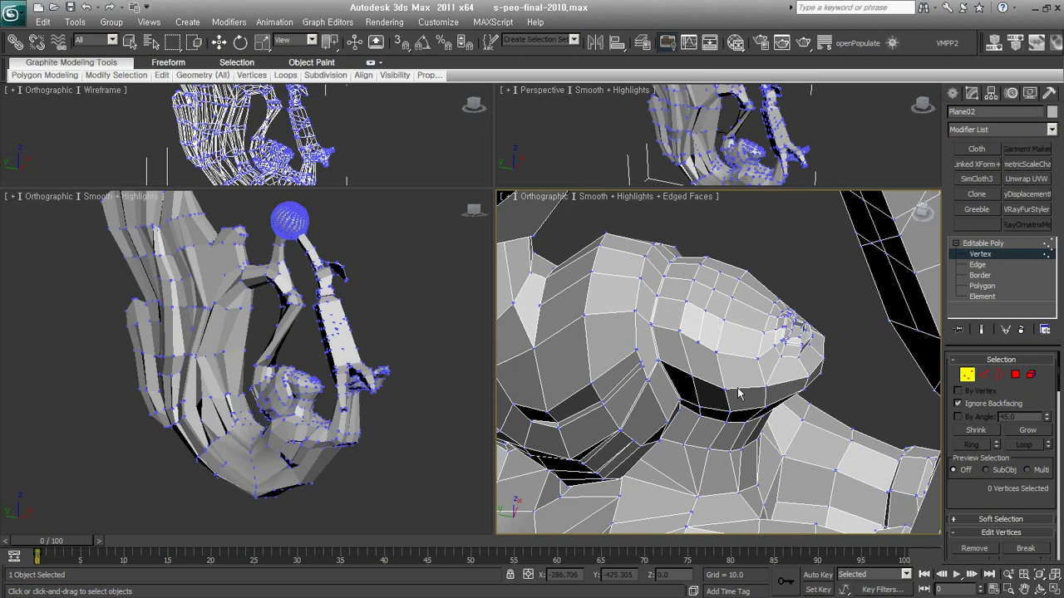
{"action": "scroll", "coordinate": [738, 394], "scroll_direction": "down", "scroll_amount": 3}
{"action": "scroll", "coordinate": [738, 393], "scroll_direction": "down", "scroll_amount": 2}
{"action": "scroll", "coordinate": [738, 394], "scroll_direction": "down", "scroll_amount": 2}
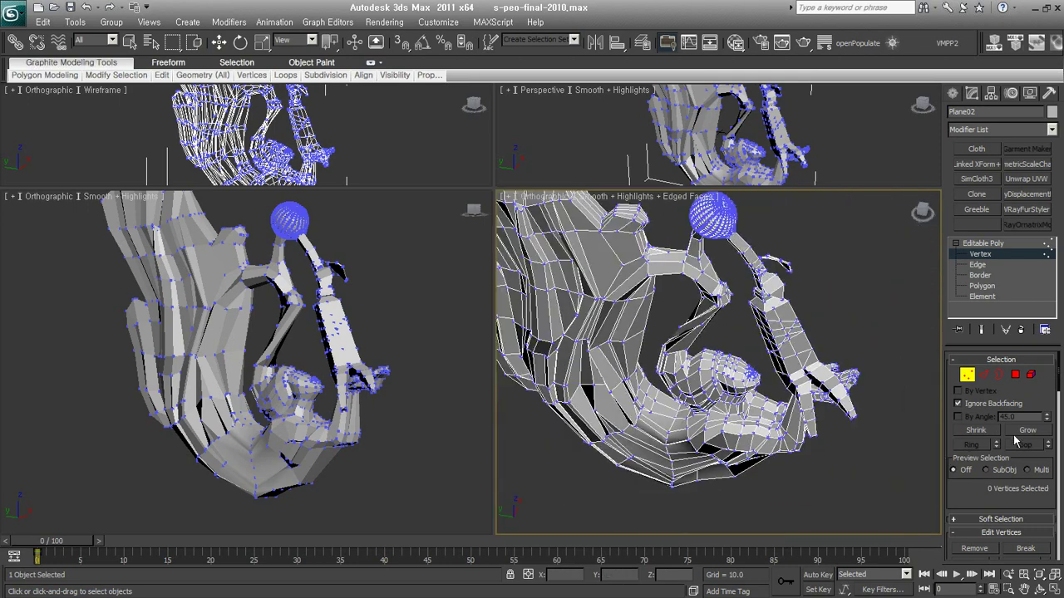
{"action": "scroll", "coordinate": [1016, 440], "scroll_direction": "down", "scroll_amount": 2}
{"action": "scroll", "coordinate": [1015, 440], "scroll_direction": "down", "scroll_amount": 2}
- Switch the bottom-left side view and the Perspective view to Wireframe display
{"action": "left_click", "coordinate": [249, 433]}
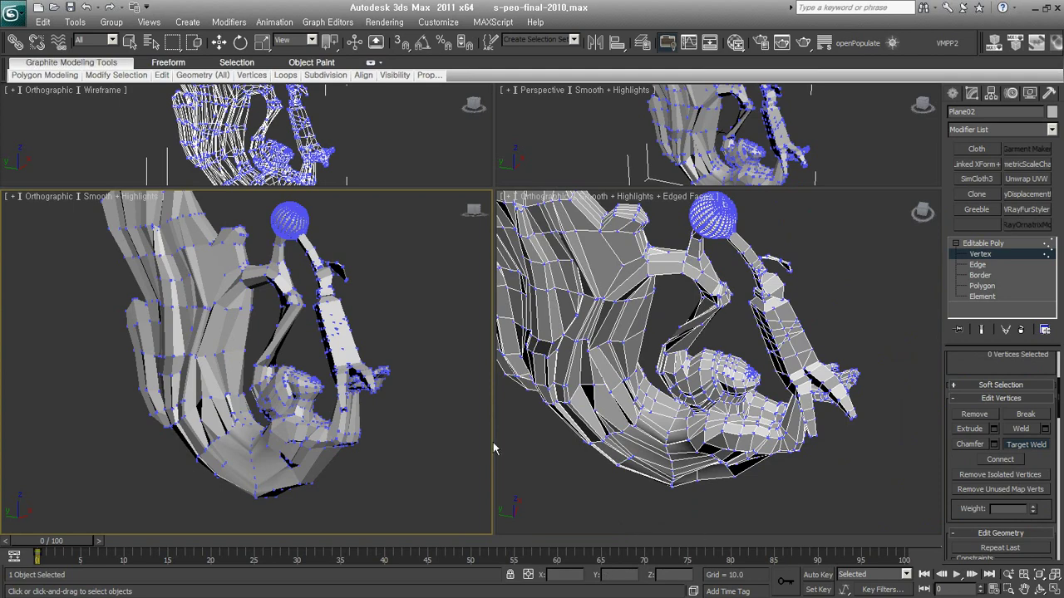
{"action": "key", "text": "F3"}
{"action": "left_click", "coordinate": [815, 146]}
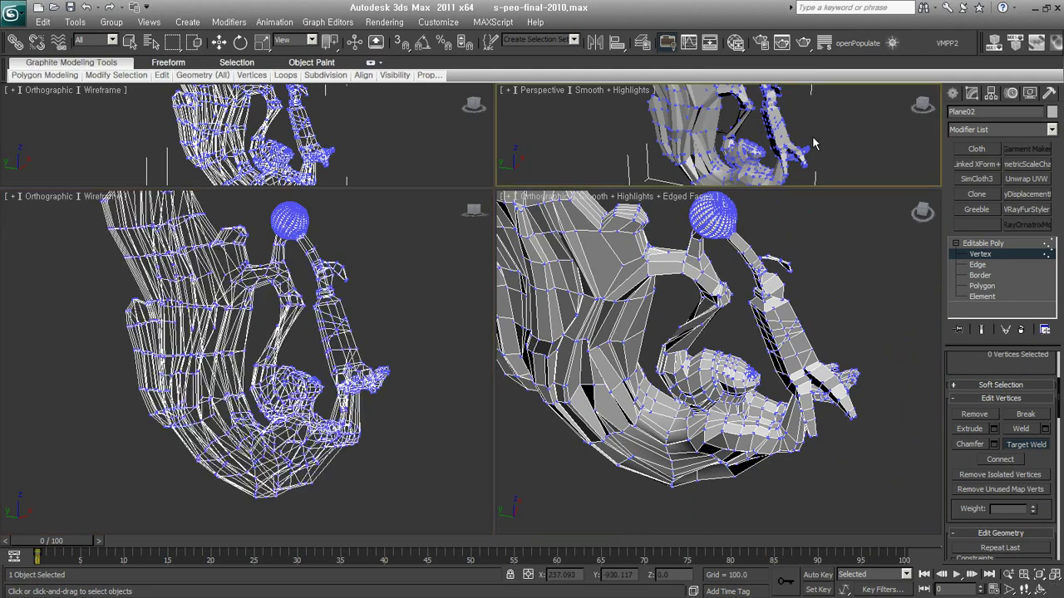
{"action": "key", "text": "F3"}
{"action": "scroll", "coordinate": [1039, 432], "scroll_direction": "down", "scroll_amount": 2}
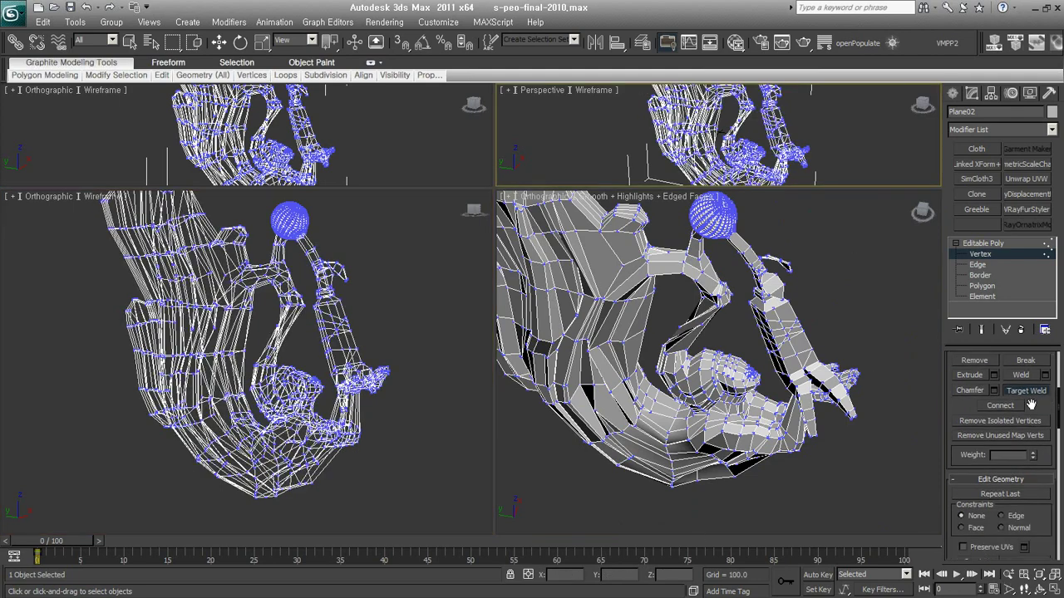
{"action": "key", "text": "w"}
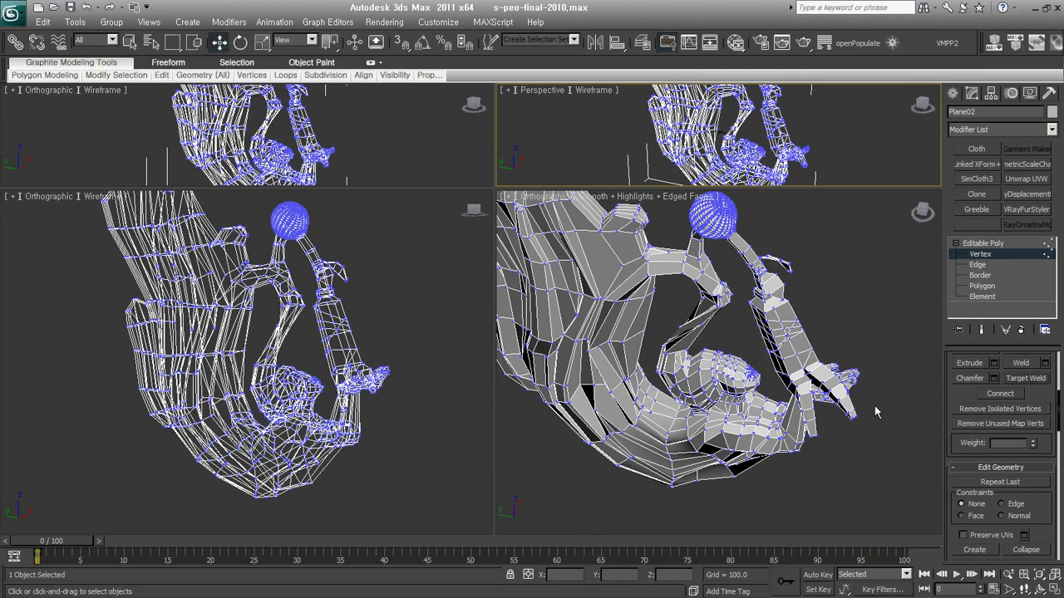
{"action": "middle_click_drag", "start_coordinate": [875, 412], "coordinate": [769, 405], "text": "alt"}
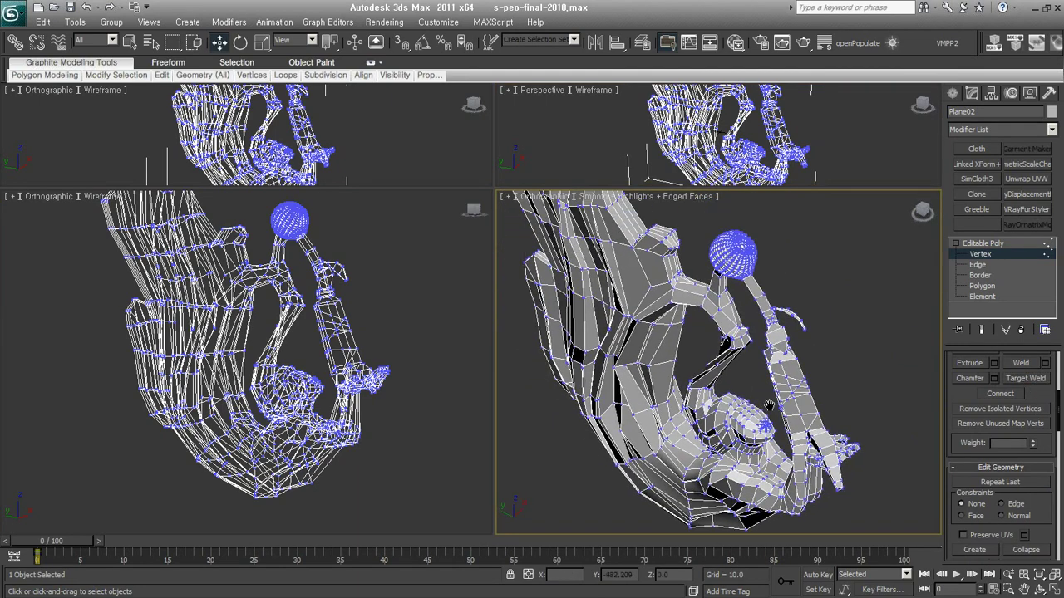
- At Polygon level, delete the head sphere and its neck polygons
{"action": "left_click", "coordinate": [982, 286]}
{"action": "mouse_move", "coordinate": [873, 399]}
{"action": "middle_mouse_down", "text": "alt"}
{"action": "mouse_move", "coordinate": [813, 390]}
{"action": "mouse_move", "coordinate": [881, 426]}
{"action": "middle_mouse_up", "text": "alt"}
{"action": "left_click_drag", "start_coordinate": [819, 297], "coordinate": [681, 231]}
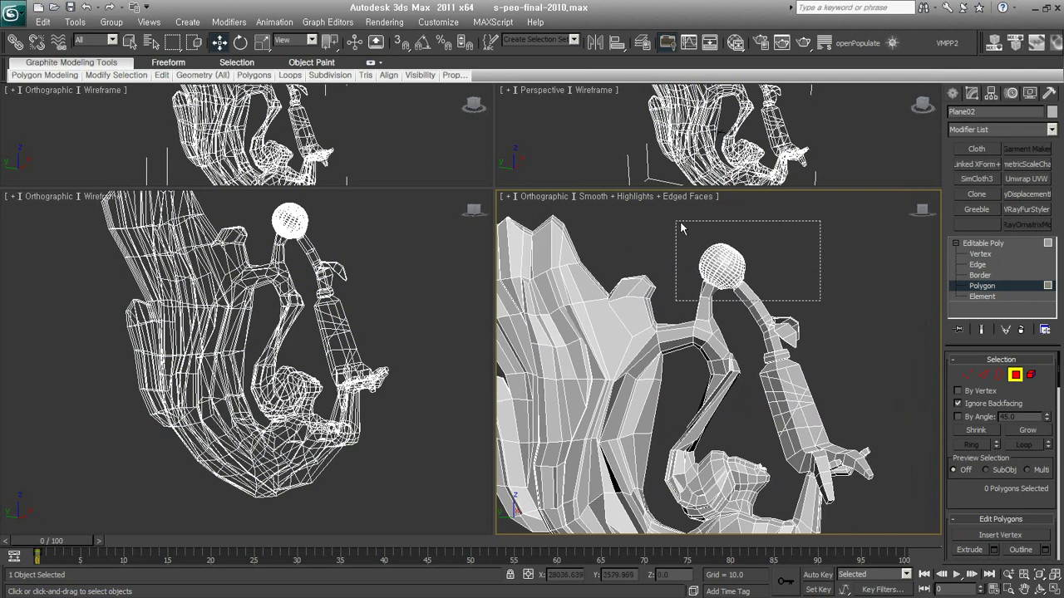
{"action": "key", "text": "Delete"}
{"action": "mouse_move", "coordinate": [839, 280]}
{"action": "left_mouse_down"}
{"action": "mouse_move", "coordinate": [809, 294]}
{"action": "mouse_move", "coordinate": [676, 236]}
{"action": "left_mouse_up"}
{"action": "key", "text": "Delete"}
- Box-select and delete the raised hand and arm polygons
{"action": "left_click_drag", "start_coordinate": [770, 239], "coordinate": [689, 309]}
{"action": "left_click_drag", "start_coordinate": [843, 304], "coordinate": [756, 440]}
{"action": "key", "text": "Delete"}
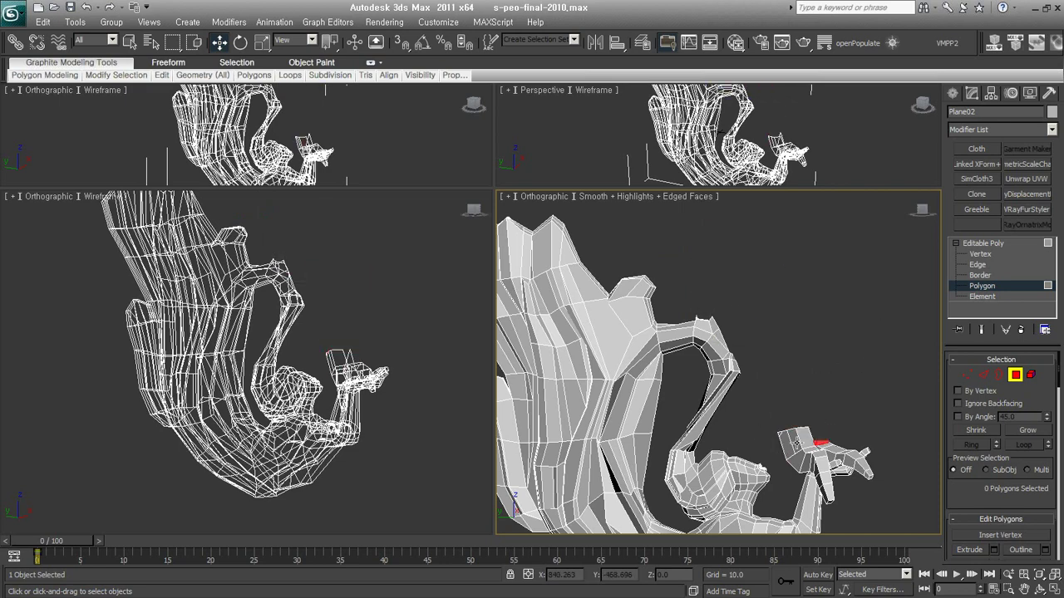
{"action": "scroll", "coordinate": [831, 499], "scroll_direction": "up", "scroll_amount": 2}
{"action": "scroll", "coordinate": [831, 498], "scroll_direction": "up", "scroll_amount": 2}
- At Element level, delete the leftover hand block and the small leftover block
{"action": "left_click", "coordinate": [1030, 375]}
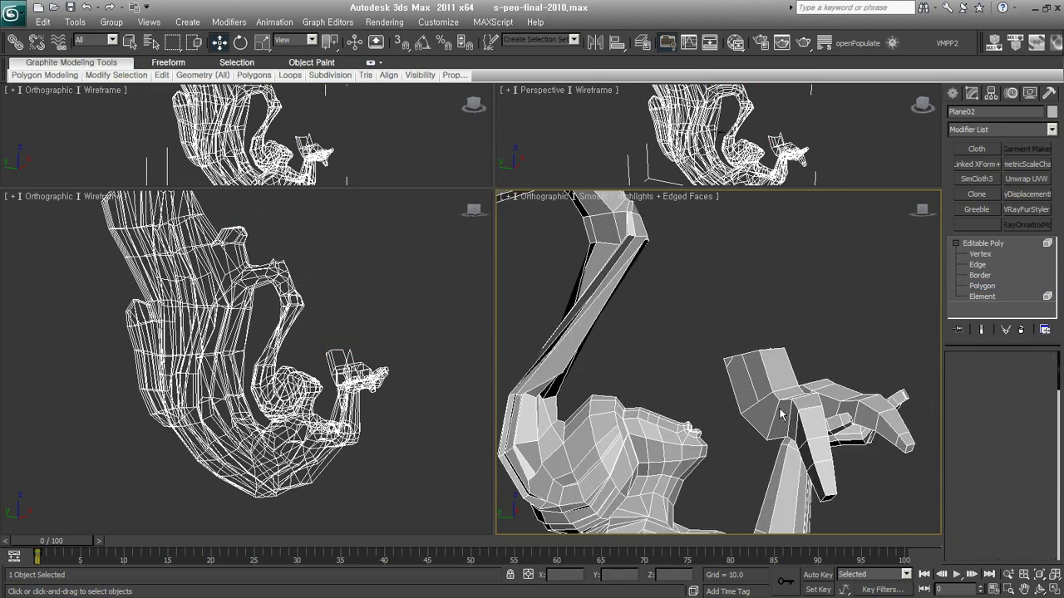
{"action": "left_click", "coordinate": [783, 414]}
{"action": "key", "text": "Delete"}
{"action": "left_click", "coordinate": [739, 382]}
{"action": "key", "text": "Delete"}
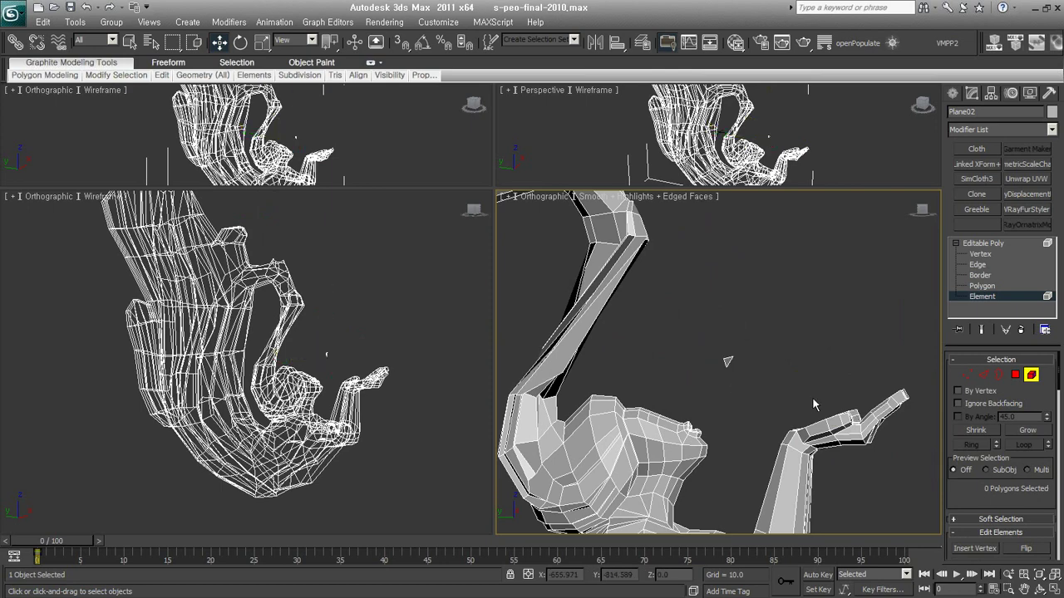
{"action": "scroll", "coordinate": [790, 377], "scroll_direction": "down", "scroll_amount": 3}
{"action": "scroll", "coordinate": [786, 399], "scroll_direction": "down", "scroll_amount": 3}
{"action": "scroll", "coordinate": [781, 413], "scroll_direction": "down", "scroll_amount": 1}
{"action": "scroll", "coordinate": [749, 364], "scroll_direction": "up", "scroll_amount": 1}
{"action": "scroll", "coordinate": [754, 380], "scroll_direction": "up", "scroll_amount": 1}
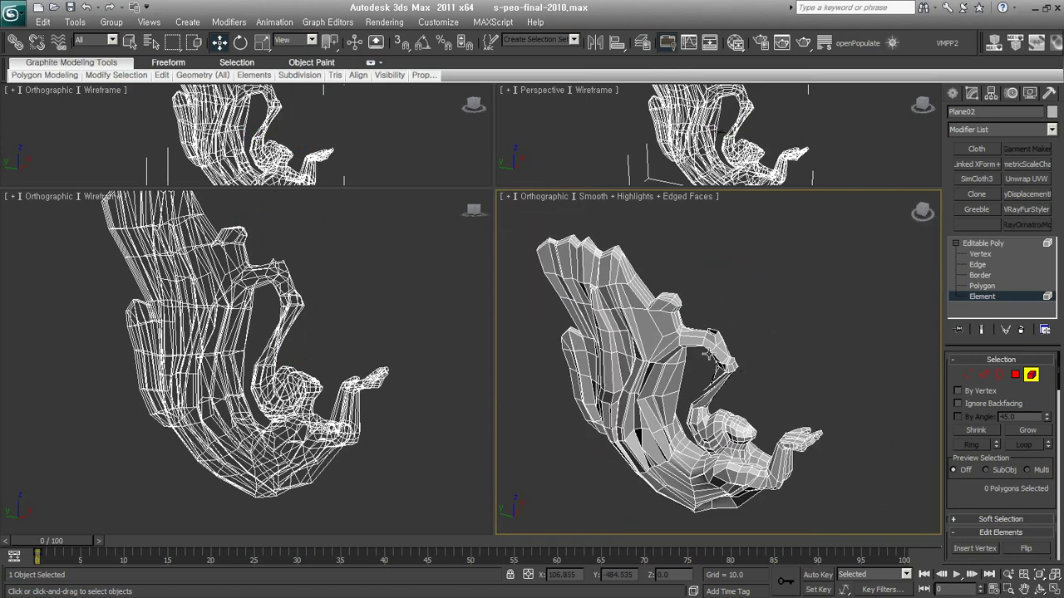
{"action": "scroll", "coordinate": [702, 335], "scroll_direction": "up", "scroll_amount": 2}
{"action": "middle_click_drag", "start_coordinate": [702, 336], "coordinate": [1045, 380], "text": "alt"}
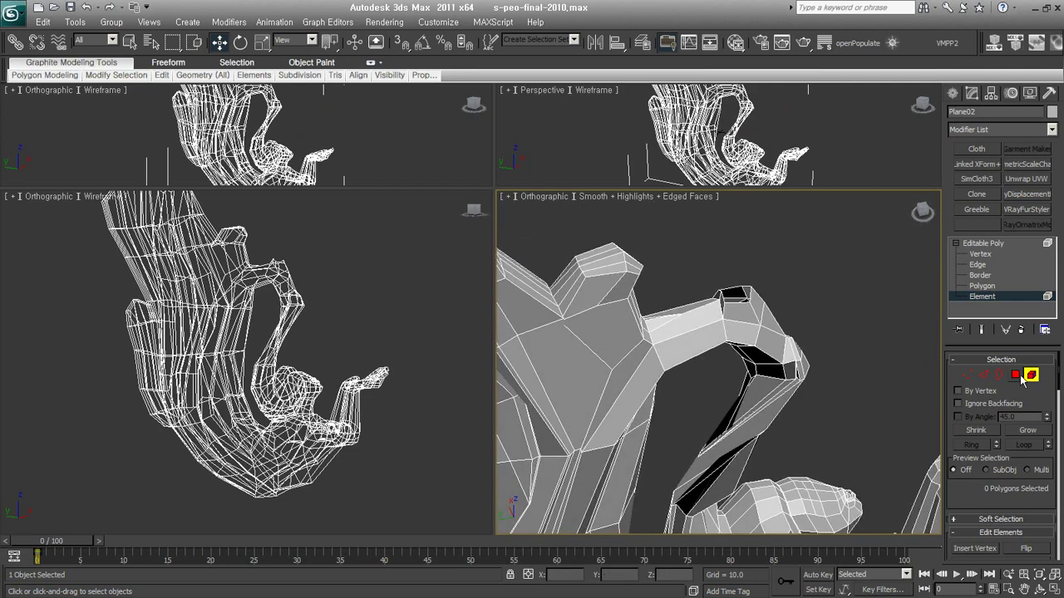
- Select the open border on the shoulder and close the hole
{"action": "left_click", "coordinate": [1015, 375]}
{"action": "left_click", "coordinate": [745, 295]}
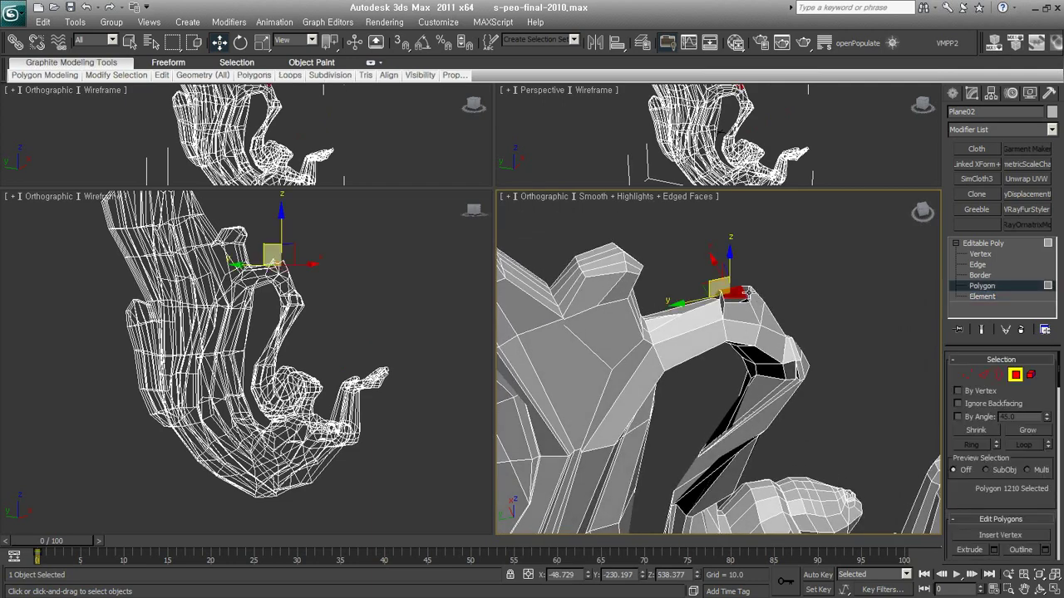
{"action": "left_click", "coordinate": [999, 375]}
{"action": "left_click", "coordinate": [742, 301]}
{"action": "left_click", "coordinate": [752, 315]}
{"action": "middle_click_drag", "start_coordinate": [817, 349], "coordinate": [839, 359], "text": "alt"}
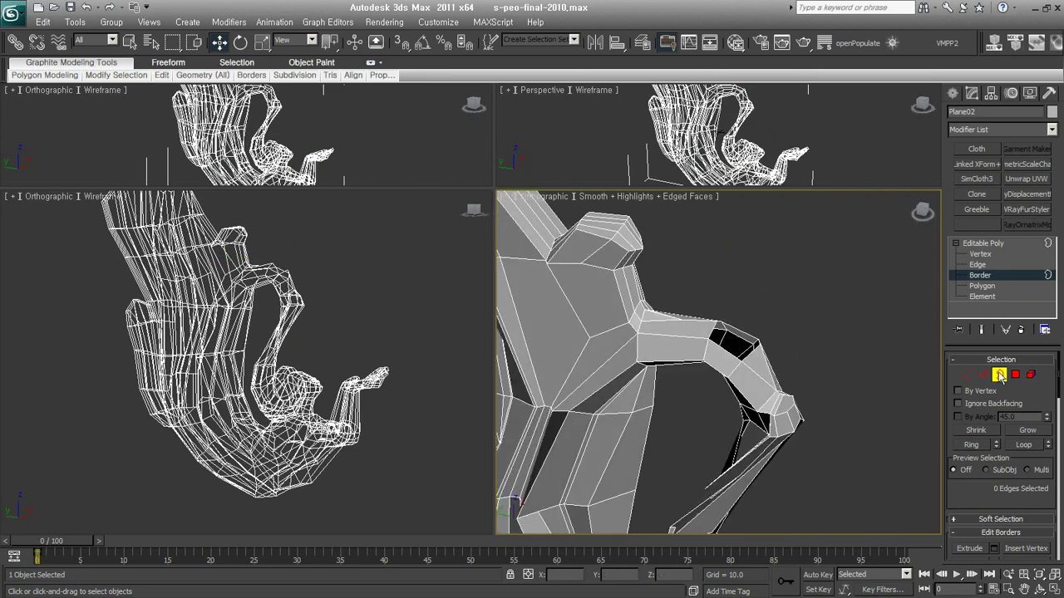
{"action": "left_click", "coordinate": [740, 348]}
{"action": "left_click_drag", "start_coordinate": [994, 502], "coordinate": [982, 285]}
{"action": "scroll", "coordinate": [1005, 399], "scroll_direction": "up", "scroll_amount": 2}
{"action": "left_click", "coordinate": [1026, 387]}
- Select a vertex and then a polygon on the shoulder to inspect the capped area
{"action": "left_click", "coordinate": [981, 254]}
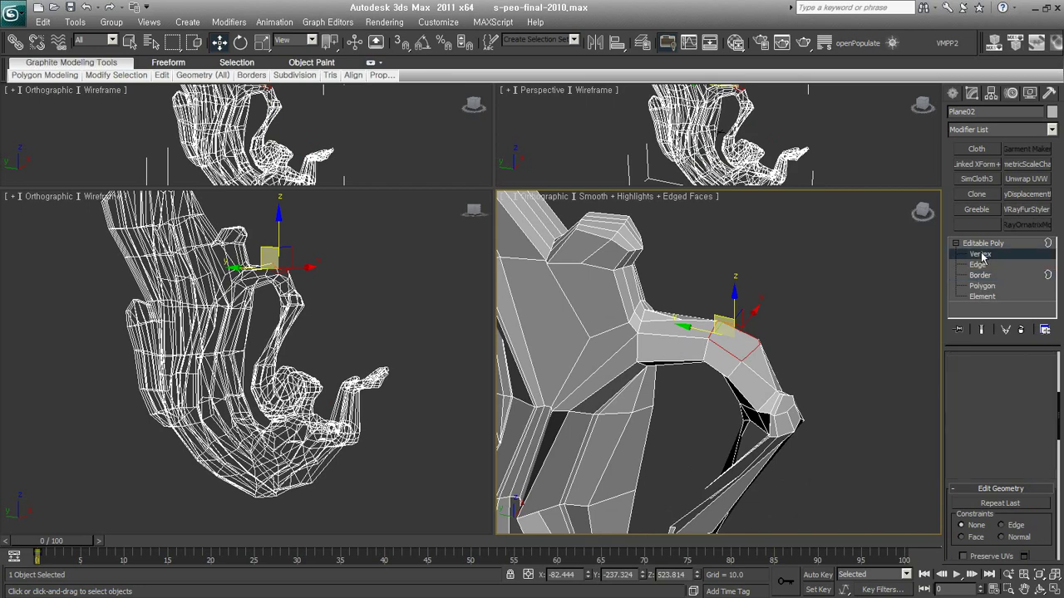
{"action": "middle_click_drag", "start_coordinate": [798, 390], "coordinate": [719, 421], "text": "alt"}
{"action": "left_click", "coordinate": [640, 407]}
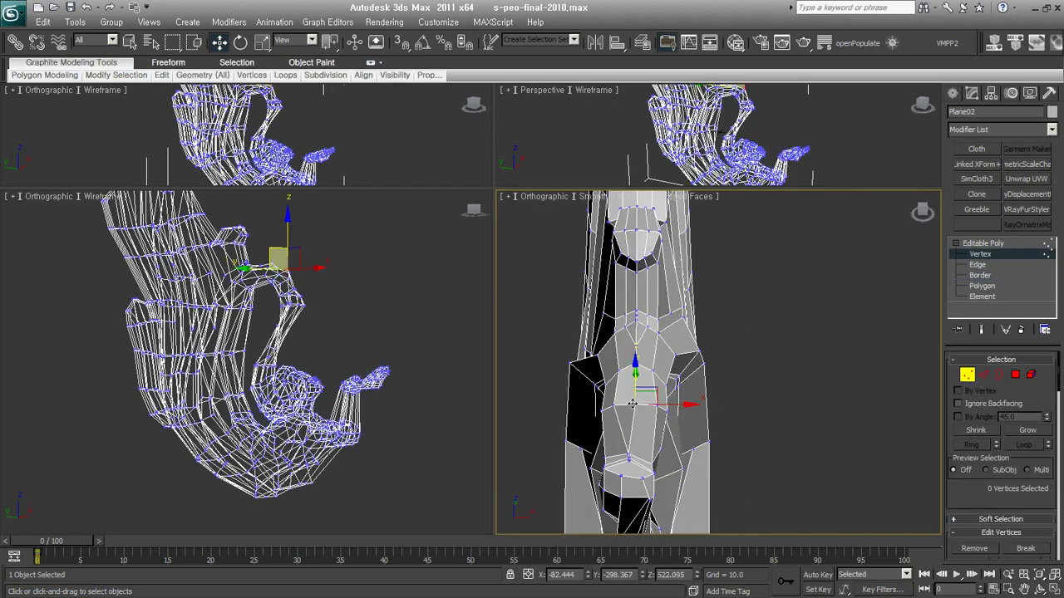
{"action": "mouse_move", "coordinate": [653, 412]}
{"action": "middle_mouse_down", "text": "alt"}
{"action": "mouse_move", "coordinate": [667, 421]}
{"action": "mouse_move", "coordinate": [767, 423]}
{"action": "mouse_move", "coordinate": [750, 399]}
{"action": "middle_mouse_up", "text": "alt"}
{"action": "key", "text": "4"}
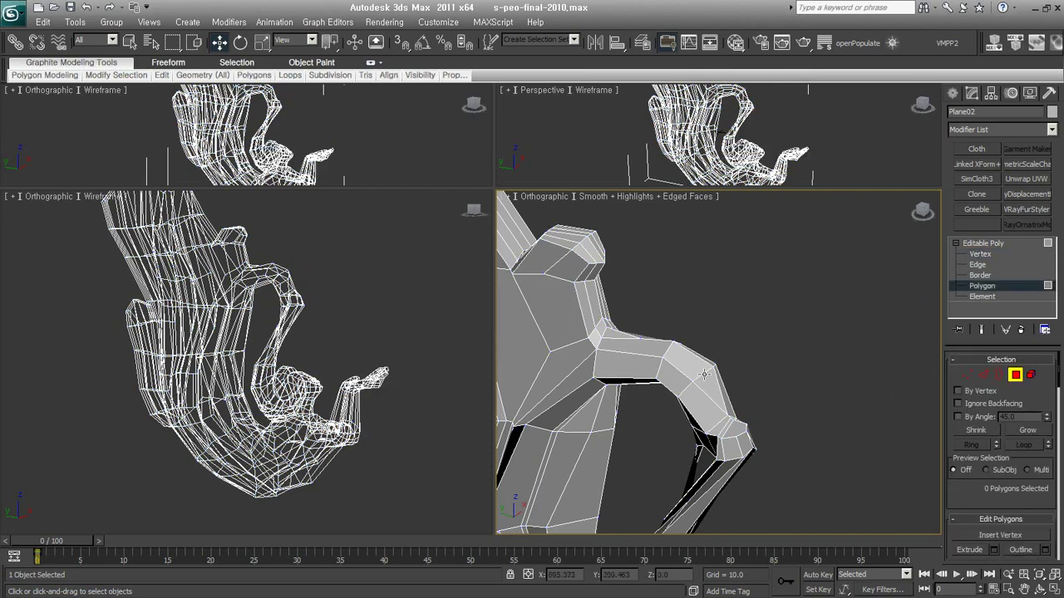
{"action": "left_click", "coordinate": [702, 374]}
{"action": "mouse_move", "coordinate": [758, 400]}
{"action": "middle_mouse_down", "text": "alt"}
{"action": "mouse_move", "coordinate": [691, 384]}
{"action": "mouse_move", "coordinate": [814, 384]}
{"action": "mouse_move", "coordinate": [790, 385]}
{"action": "mouse_move", "coordinate": [814, 366]}
{"action": "mouse_move", "coordinate": [771, 350]}
{"action": "mouse_move", "coordinate": [748, 371]}
{"action": "mouse_move", "coordinate": [757, 402]}
{"action": "mouse_move", "coordinate": [717, 402]}
{"action": "middle_mouse_up", "text": "alt"}
{"action": "scroll", "coordinate": [718, 403], "scroll_direction": "down", "scroll_amount": 2}
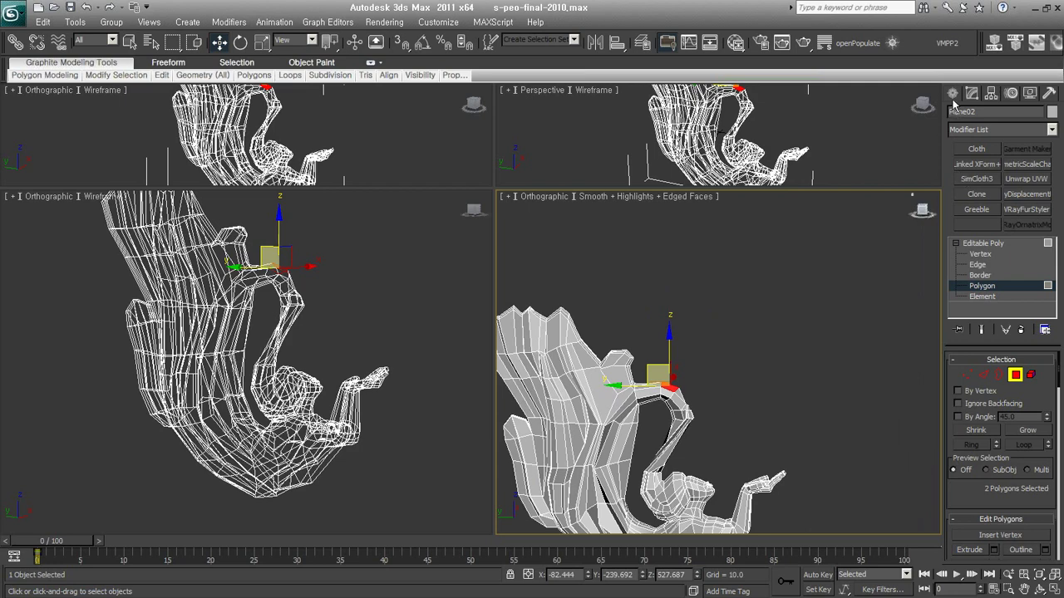
- Frame the shoulder polygons in the front and left views, then switch to the Create panel
{"action": "key", "text": "f"}
{"action": "key", "text": "z"}
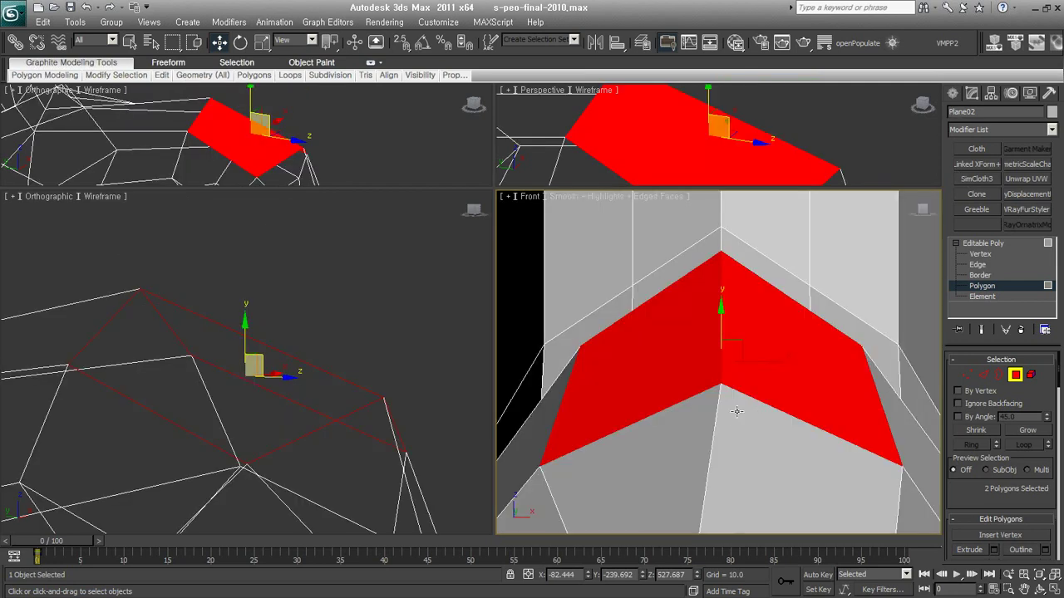
{"action": "key", "text": "l"}
{"action": "scroll", "coordinate": [725, 439], "scroll_direction": "down", "scroll_amount": 3}
{"action": "scroll", "coordinate": [724, 437], "scroll_direction": "down", "scroll_amount": 3}
{"action": "scroll", "coordinate": [723, 433], "scroll_direction": "down", "scroll_amount": 3}
{"action": "scroll", "coordinate": [723, 432], "scroll_direction": "down", "scroll_amount": 3}
{"action": "middle_click_drag", "start_coordinate": [723, 432], "coordinate": [663, 376]}
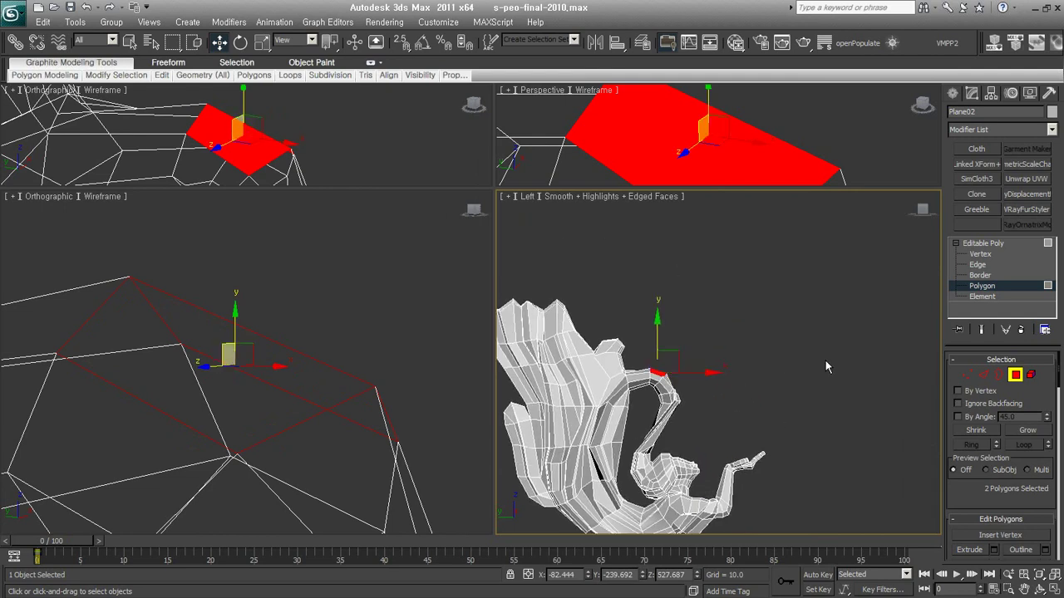
{"action": "left_click", "coordinate": [952, 93]}
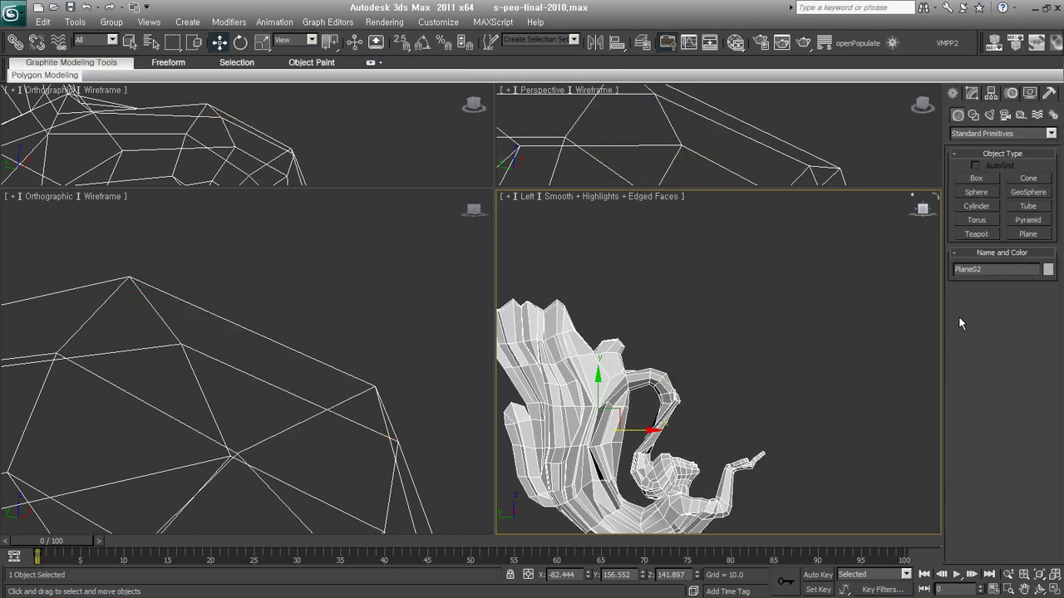
- Draw Line001, a seven-point spline curving from the arm tip around toward the hand
{"action": "left_click", "coordinate": [980, 114]}
{"action": "left_click", "coordinate": [986, 190]}
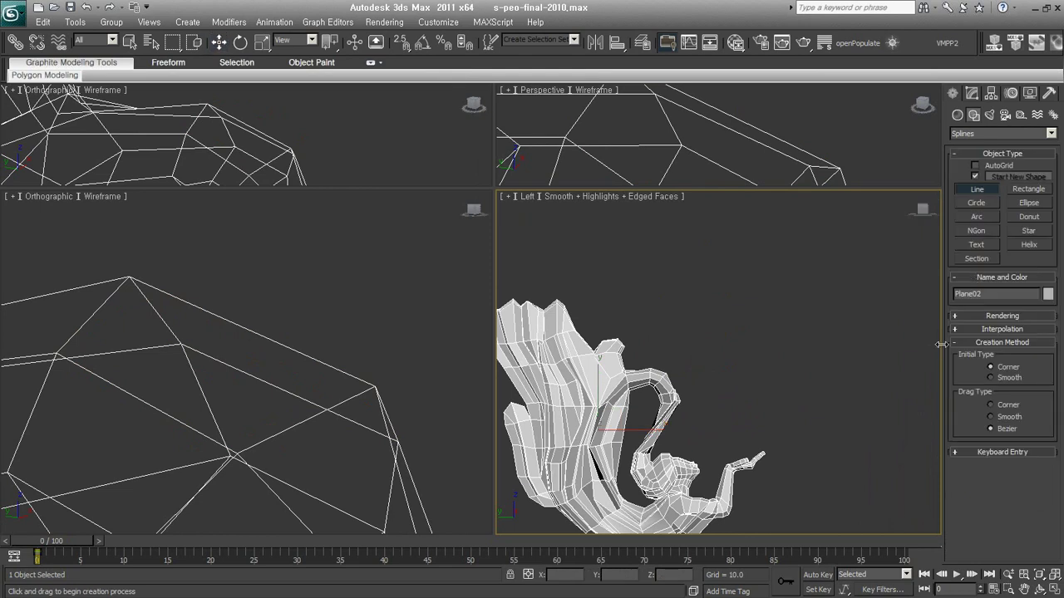
{"action": "left_click", "coordinate": [666, 370]}
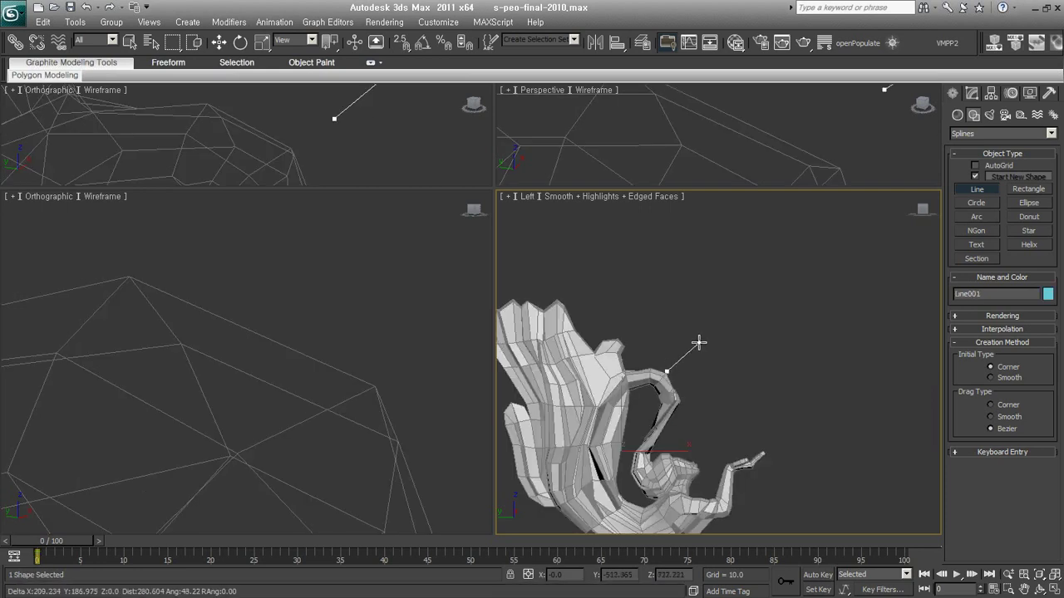
{"action": "left_click", "coordinate": [702, 337]}
{"action": "left_click", "coordinate": [759, 345]}
{"action": "left_click", "coordinate": [786, 392]}
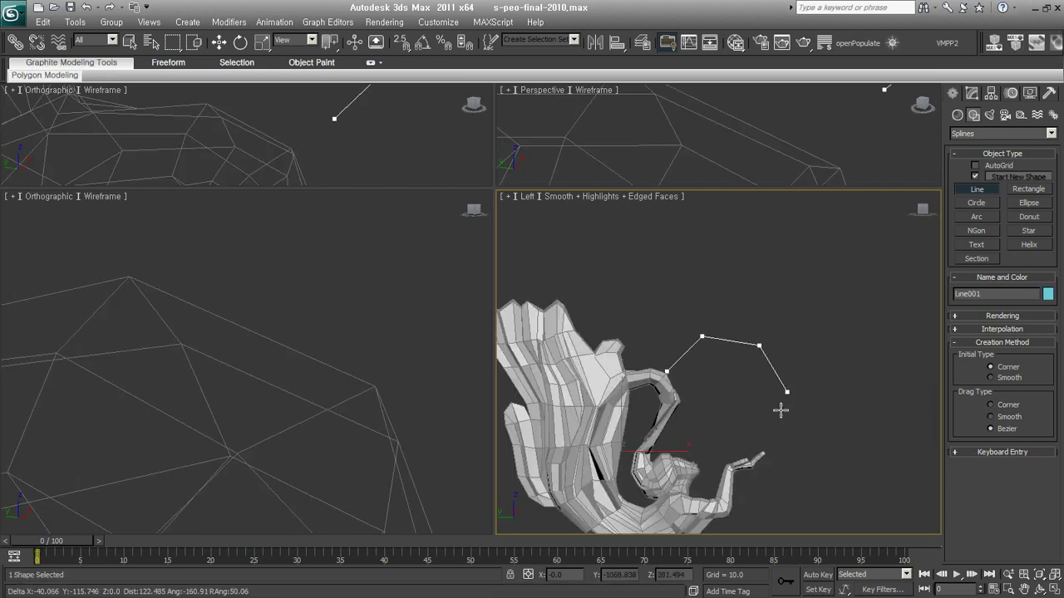
{"action": "left_click", "coordinate": [765, 435]}
{"action": "left_click", "coordinate": [737, 451]}
{"action": "left_click", "coordinate": [711, 472]}
{"action": "right_click", "coordinate": [711, 472]}
- Stop line drawing, reselect Plane02 and bring up its Modify panel
{"action": "right_click", "coordinate": [860, 475]}
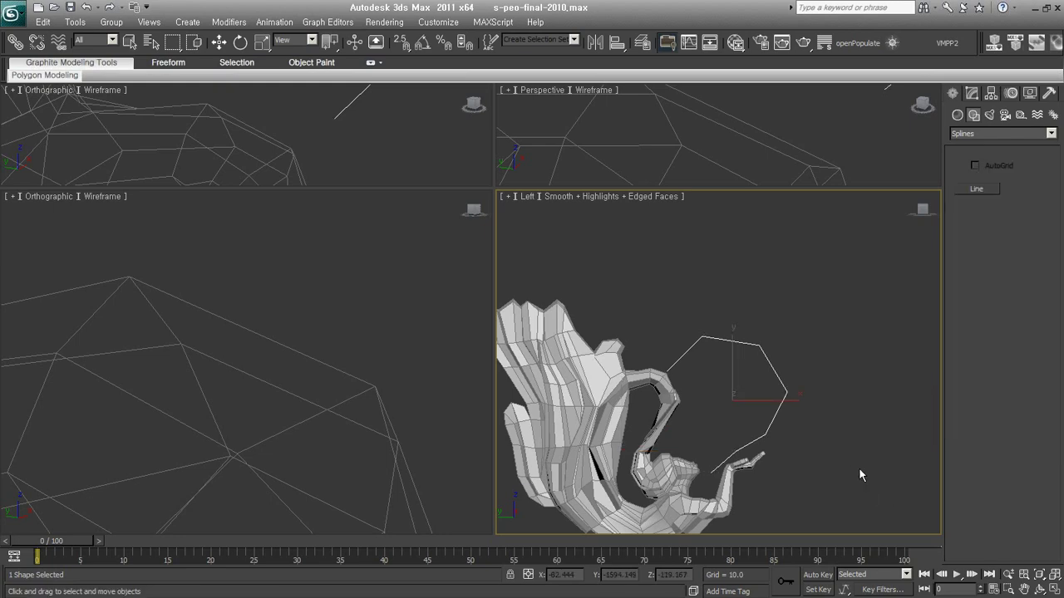
{"action": "left_click", "coordinate": [678, 403]}
{"action": "left_click", "coordinate": [972, 94]}
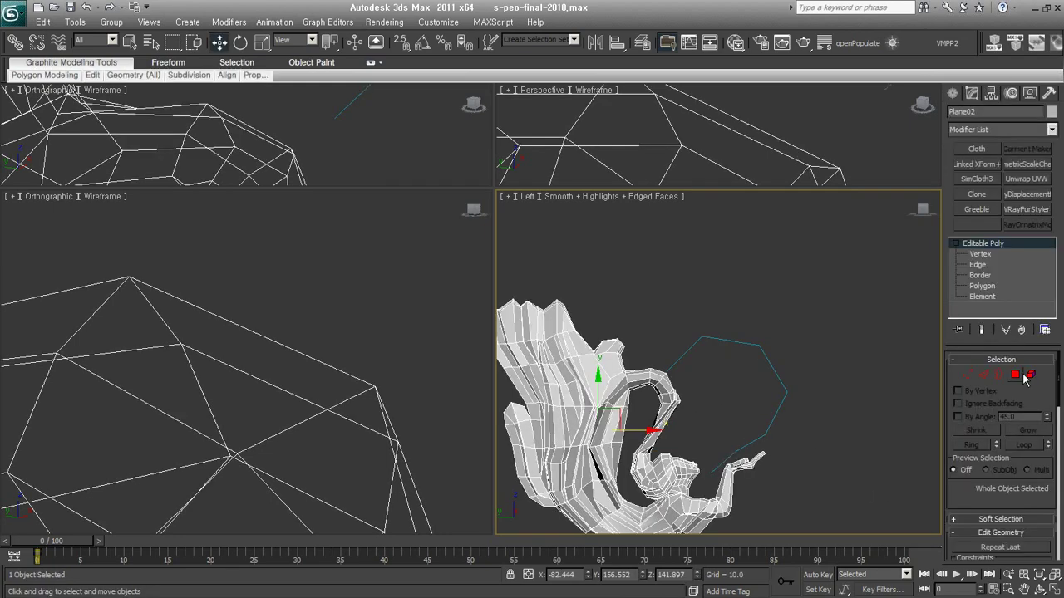
- Select the four arm-tip polygons and open the Extrude Along Spline settings
{"action": "left_click", "coordinate": [1015, 375]}
{"action": "scroll", "coordinate": [664, 374], "scroll_direction": "up", "scroll_amount": 2}
{"action": "scroll", "coordinate": [665, 374], "scroll_direction": "up", "scroll_amount": 1}
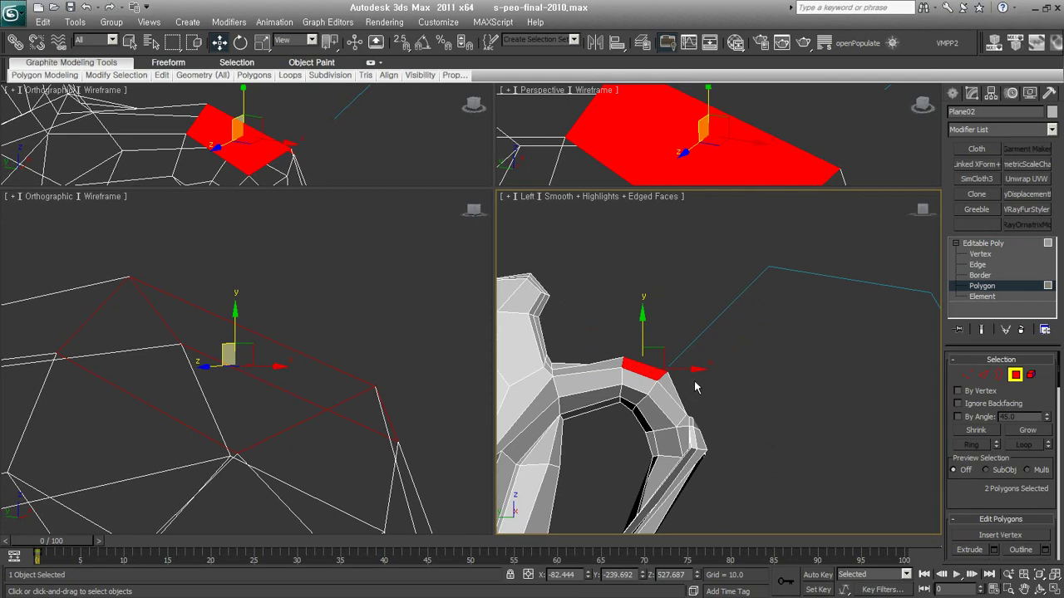
{"action": "left_click", "coordinate": [688, 384], "text": "ctrl"}
{"action": "mouse_move", "coordinate": [701, 404]}
{"action": "middle_mouse_down", "text": "alt"}
{"action": "mouse_move", "coordinate": [743, 418]}
{"action": "mouse_move", "coordinate": [618, 463]}
{"action": "mouse_move", "coordinate": [693, 370]}
{"action": "middle_mouse_up", "text": "alt"}
{"action": "scroll", "coordinate": [693, 370], "scroll_direction": "up", "scroll_amount": 2}
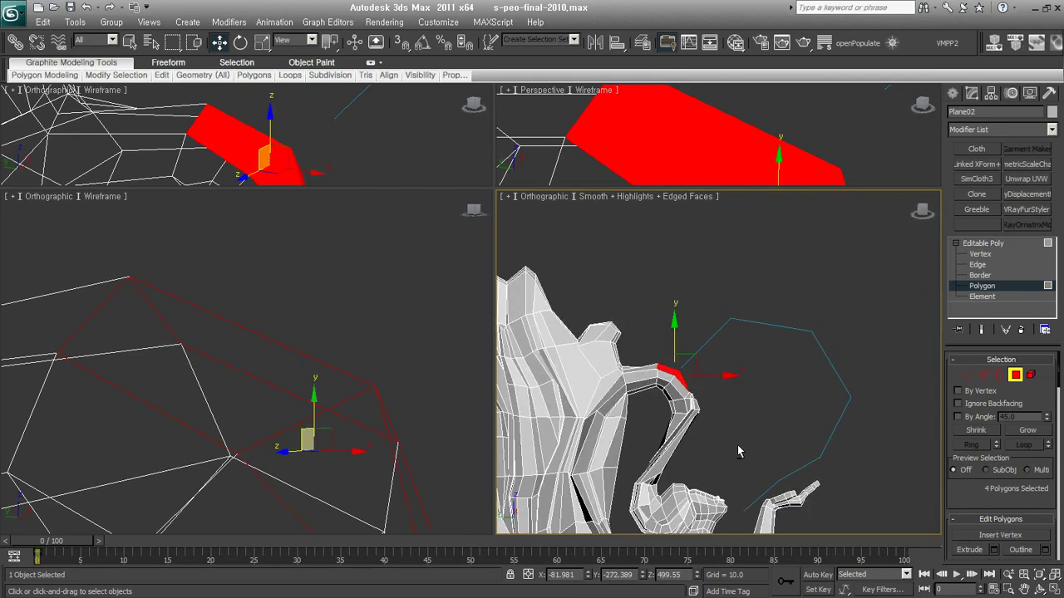
{"action": "middle_click_drag", "start_coordinate": [777, 486], "coordinate": [858, 475], "text": "alt"}
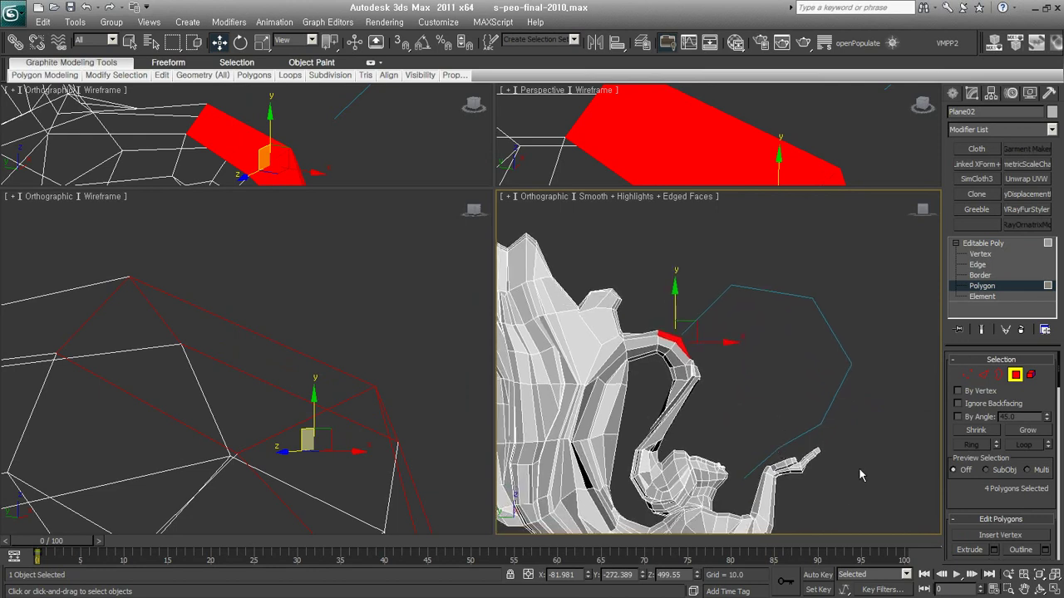
{"action": "left_click_drag", "start_coordinate": [967, 489], "coordinate": [998, 264]}
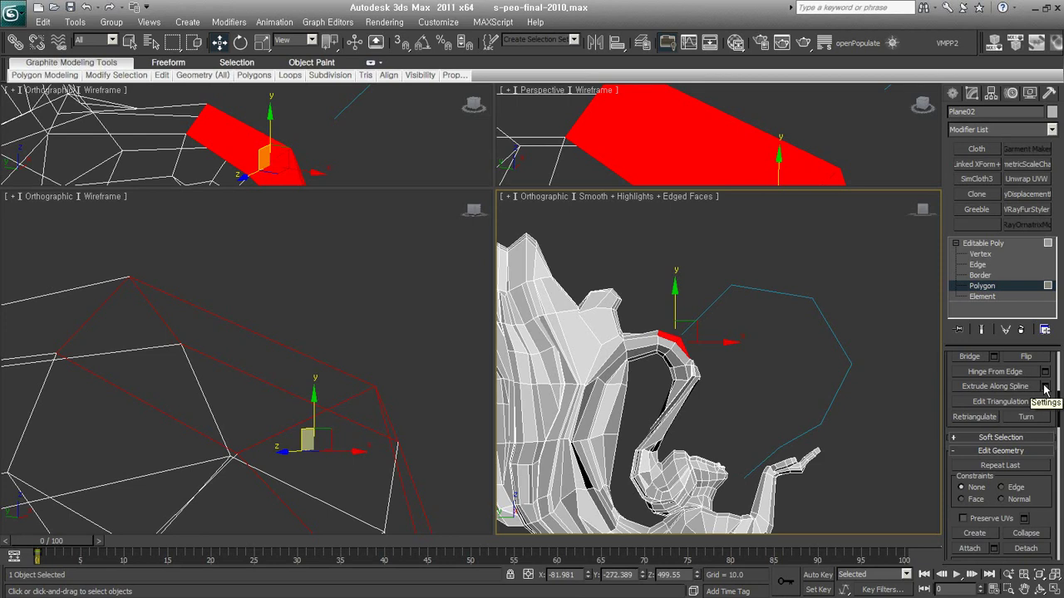
{"action": "left_click", "coordinate": [1045, 388]}
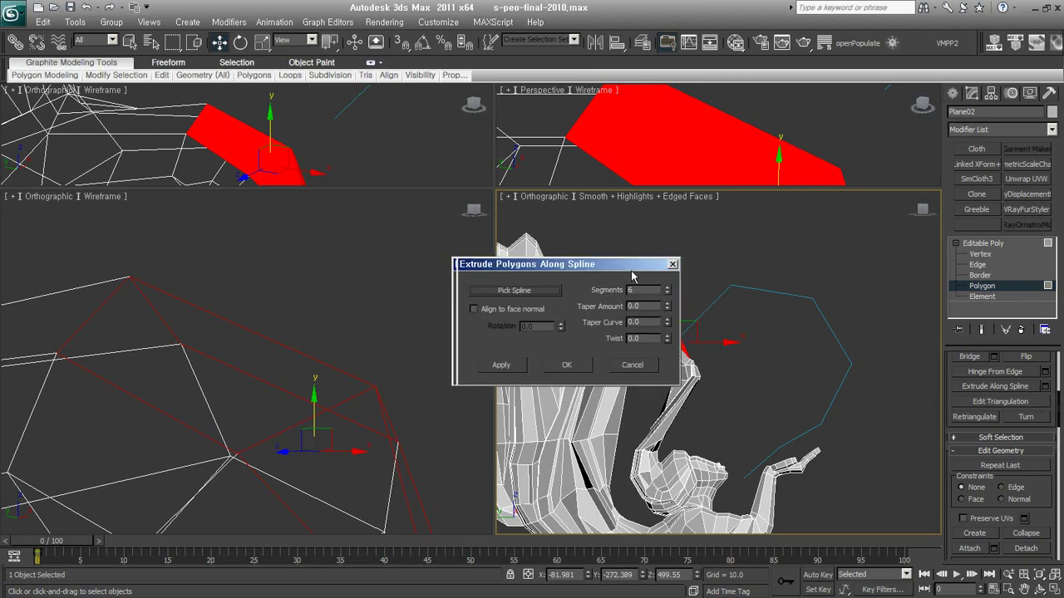
{"action": "left_click_drag", "start_coordinate": [532, 264], "coordinate": [807, 241]}
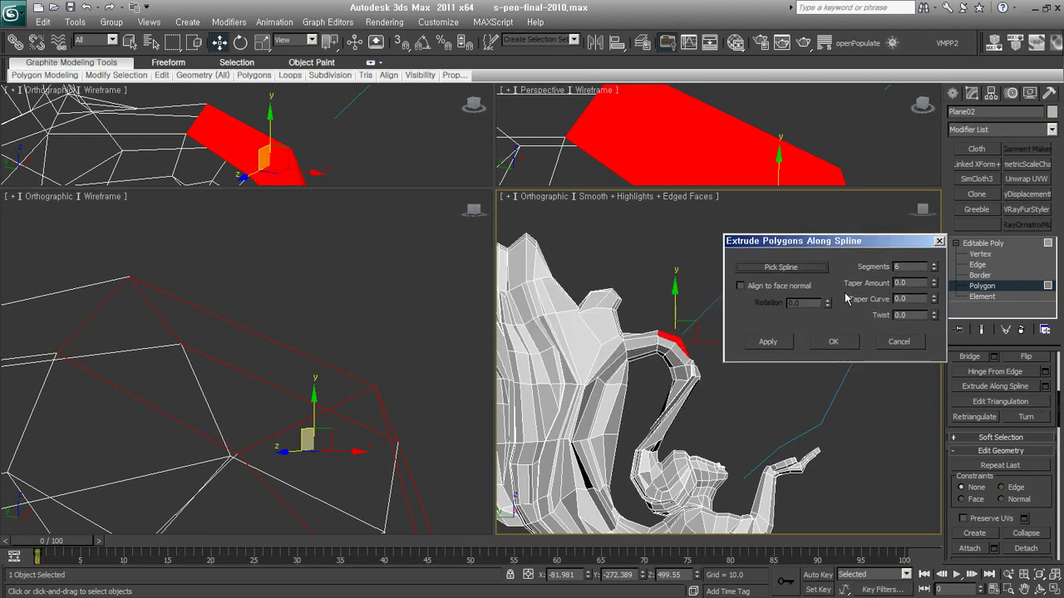
{"action": "left_click", "coordinate": [781, 267]}
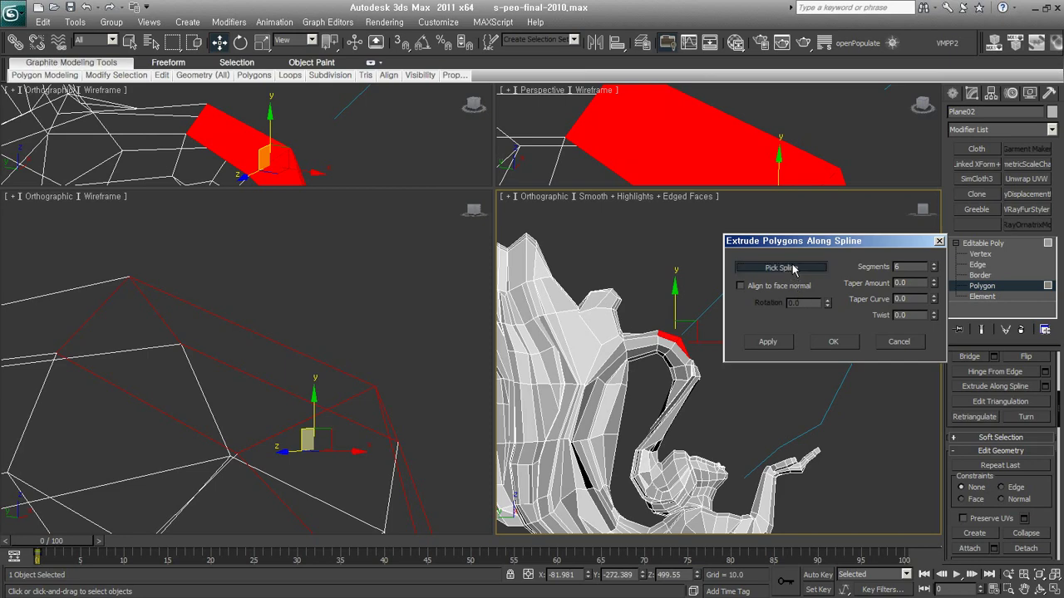
{"action": "left_click", "coordinate": [705, 307]}
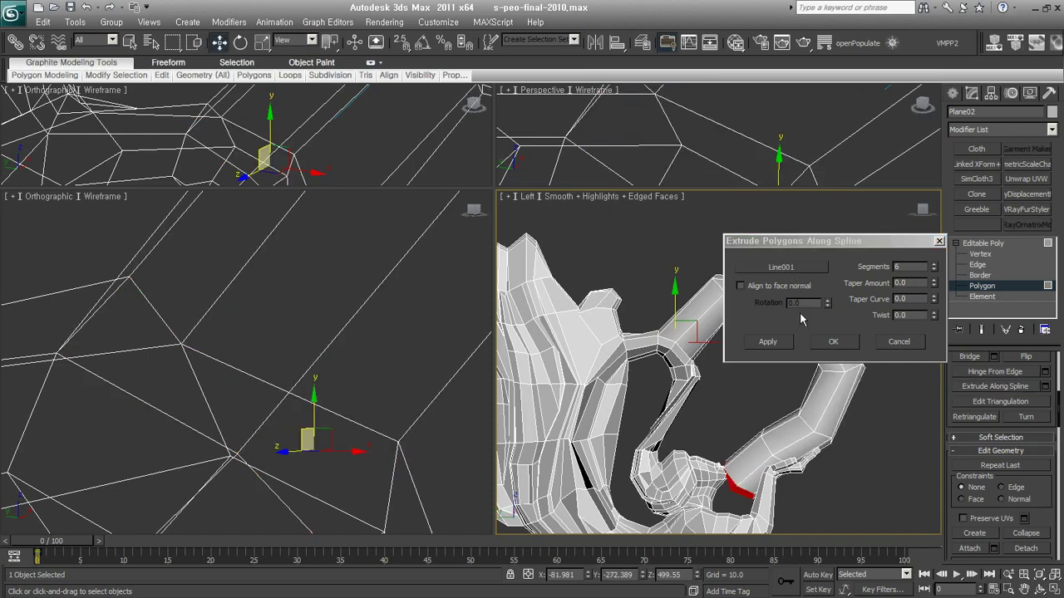
{"action": "left_click_drag", "start_coordinate": [829, 249], "coordinate": [997, 252]}
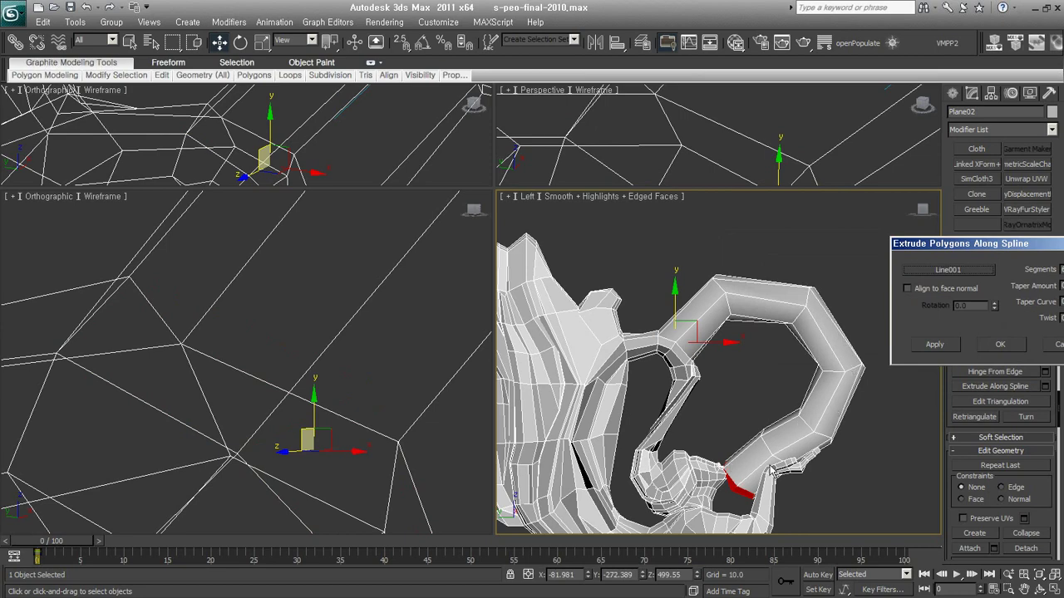
{"action": "left_click", "coordinate": [1057, 344]}
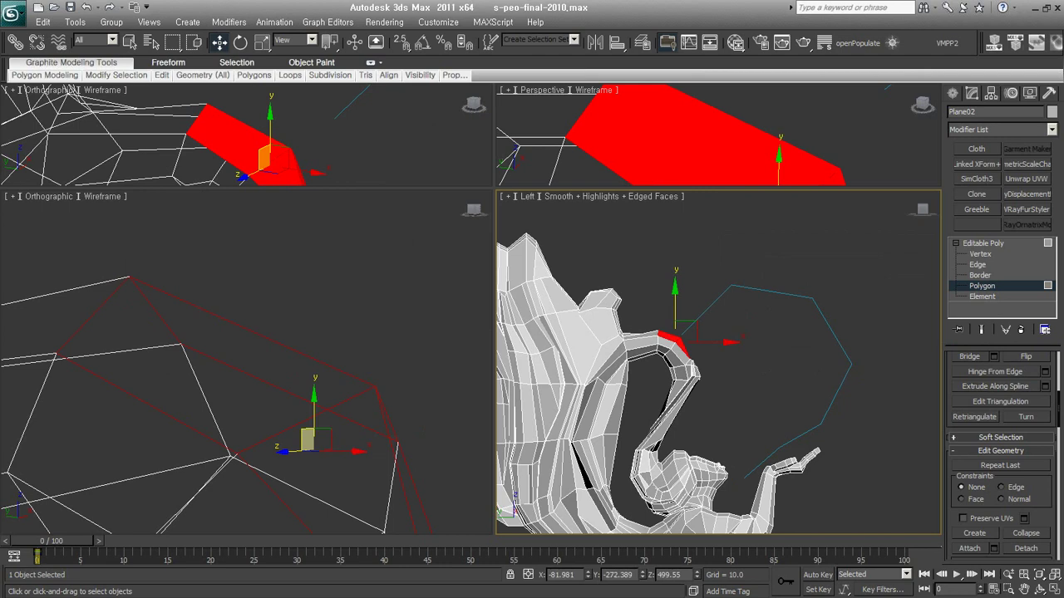
- Start Extrude Along Spline on the arm-tip polygons and pick Line001 as the path
{"action": "left_click", "coordinate": [983, 243]}
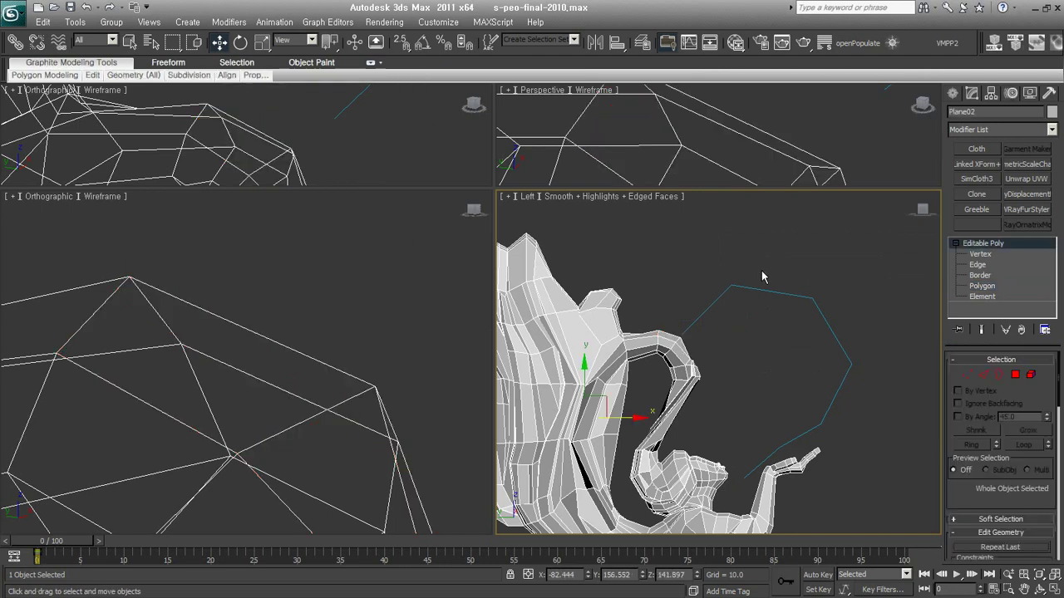
{"action": "left_click", "coordinate": [1015, 375]}
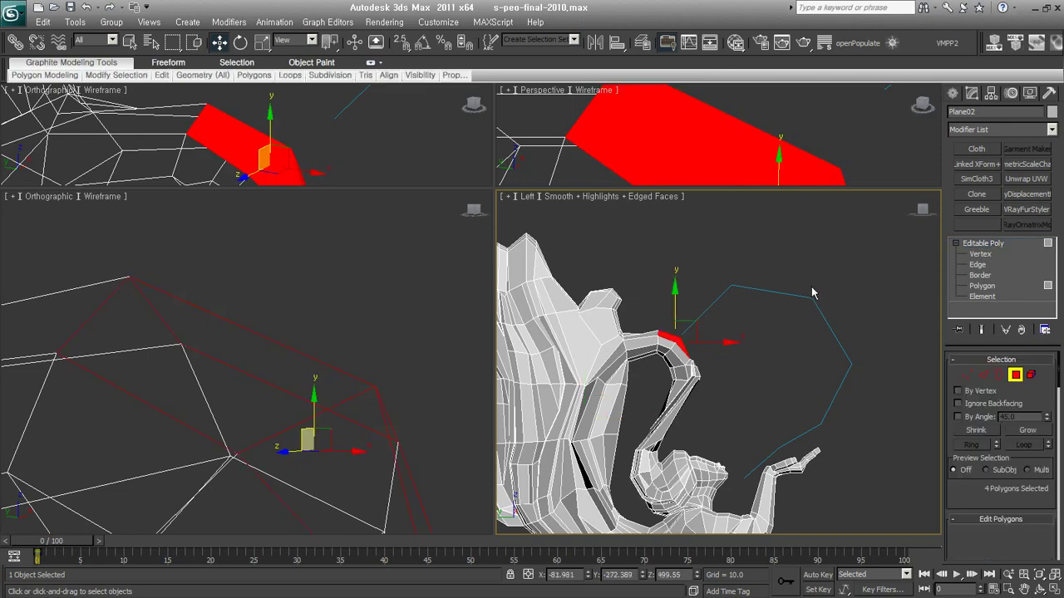
{"action": "right_click", "coordinate": [810, 289]}
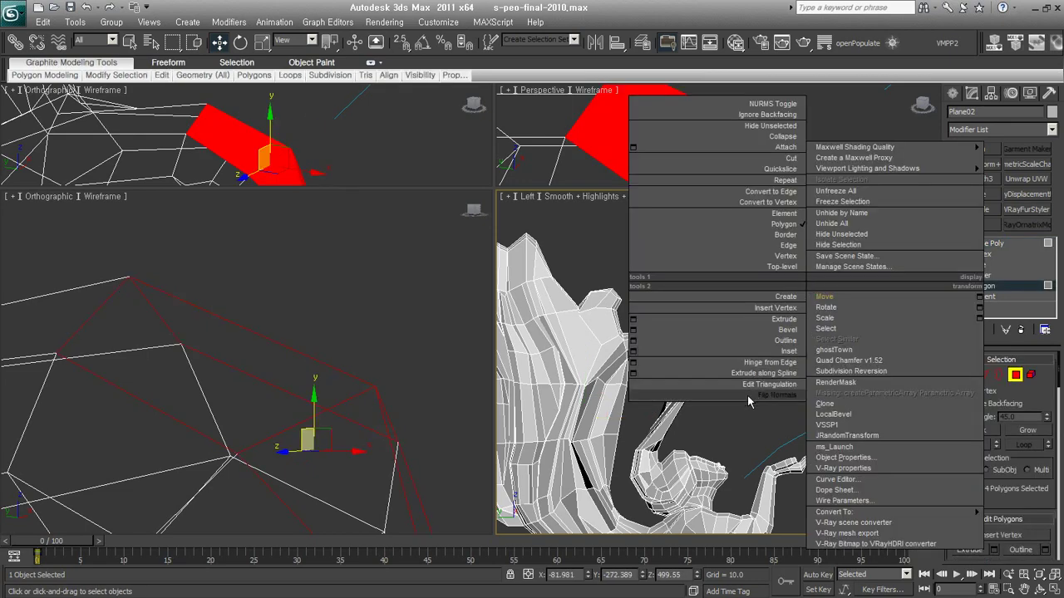
{"action": "left_click", "coordinate": [637, 379]}
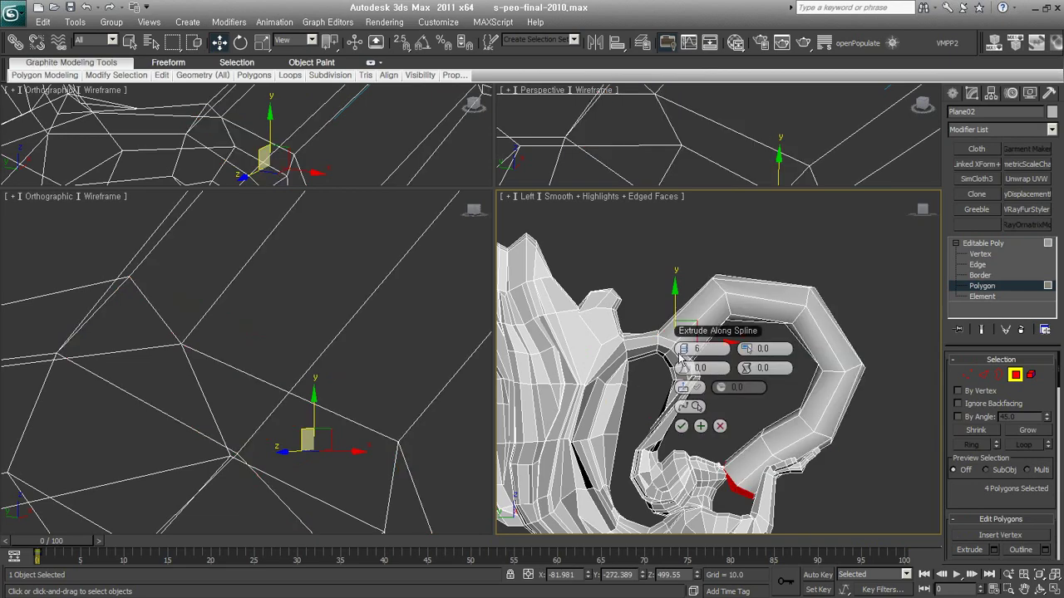
{"action": "left_click_drag", "start_coordinate": [717, 331], "coordinate": [863, 226]}
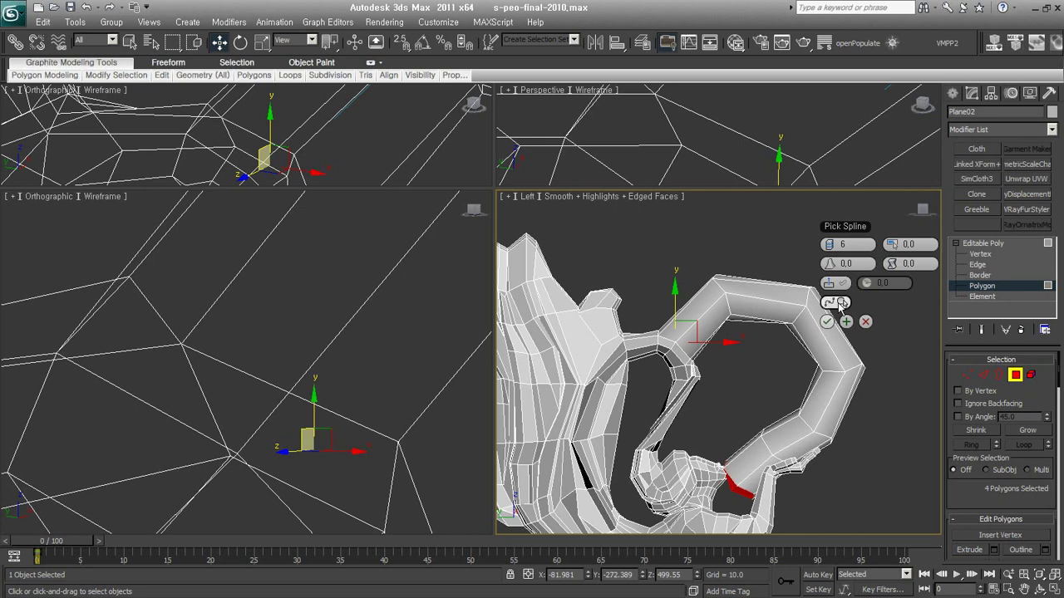
{"action": "left_click", "coordinate": [841, 304]}
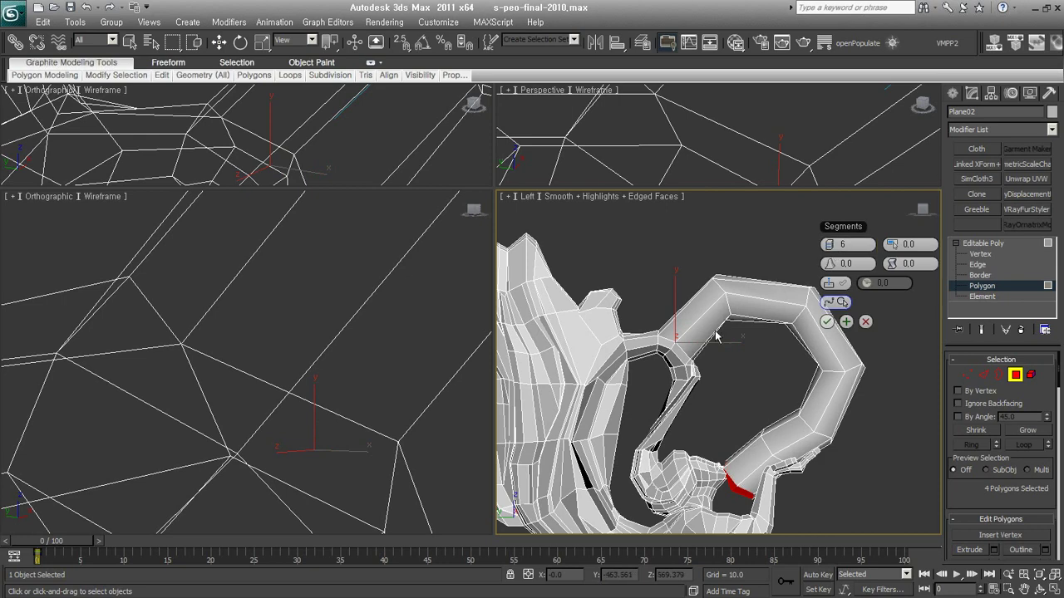
- Set the extrusion to 11 segments, Taper Amount -0.49, adjusted taper curve and Twist 18.5
{"action": "mouse_move", "coordinate": [831, 244]}
{"action": "left_mouse_down"}
{"action": "mouse_move", "coordinate": [853, 244]}
{"action": "mouse_move", "coordinate": [833, 245]}
{"action": "mouse_move", "coordinate": [829, 262]}
{"action": "left_mouse_up"}
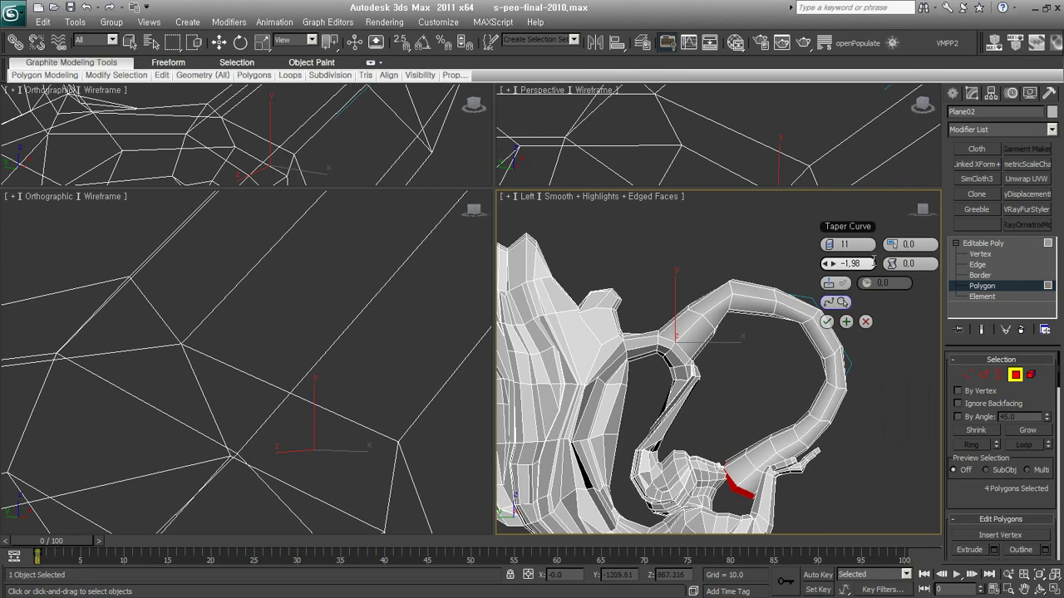
{"action": "left_click_drag", "start_coordinate": [892, 244], "coordinate": [892, 251]}
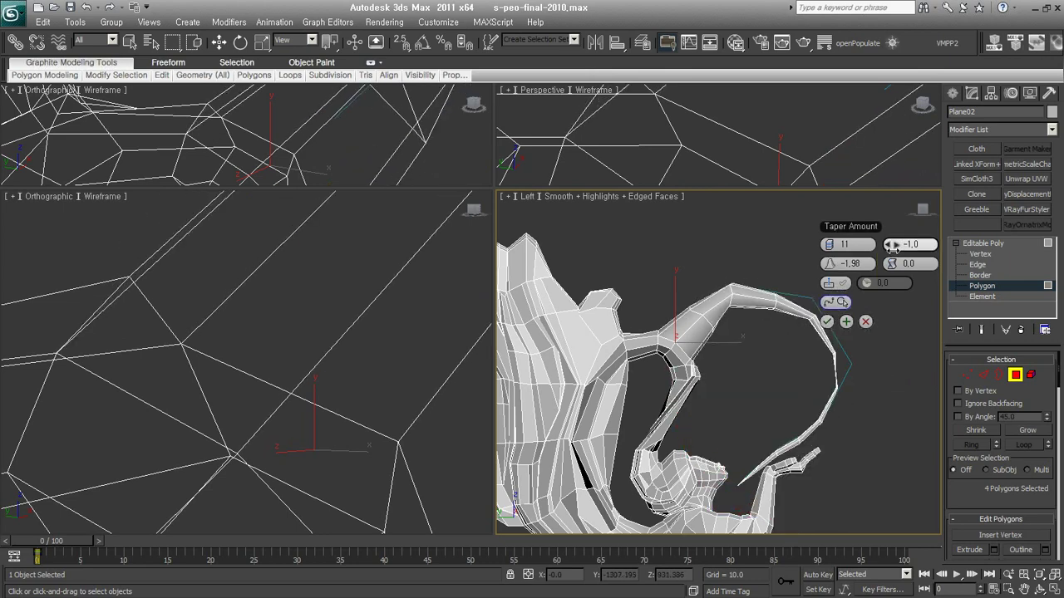
{"action": "left_click_drag", "start_coordinate": [829, 264], "coordinate": [911, 264]}
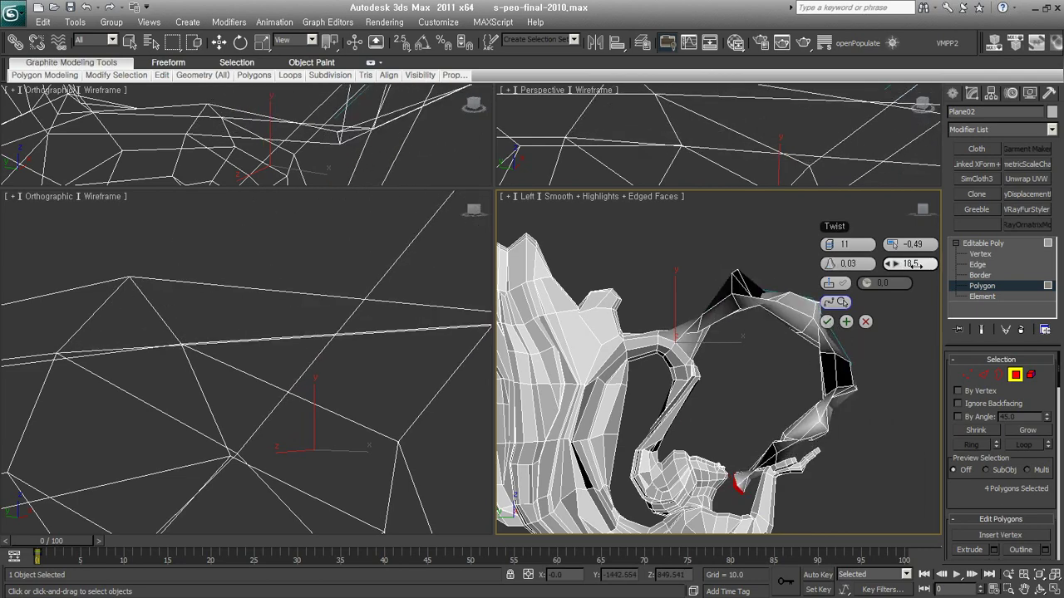
- Reset the tube's twist, align it to the face normal and fine-tune its rotation
{"action": "middle_click_drag", "start_coordinate": [881, 337], "coordinate": [820, 348], "text": "alt"}
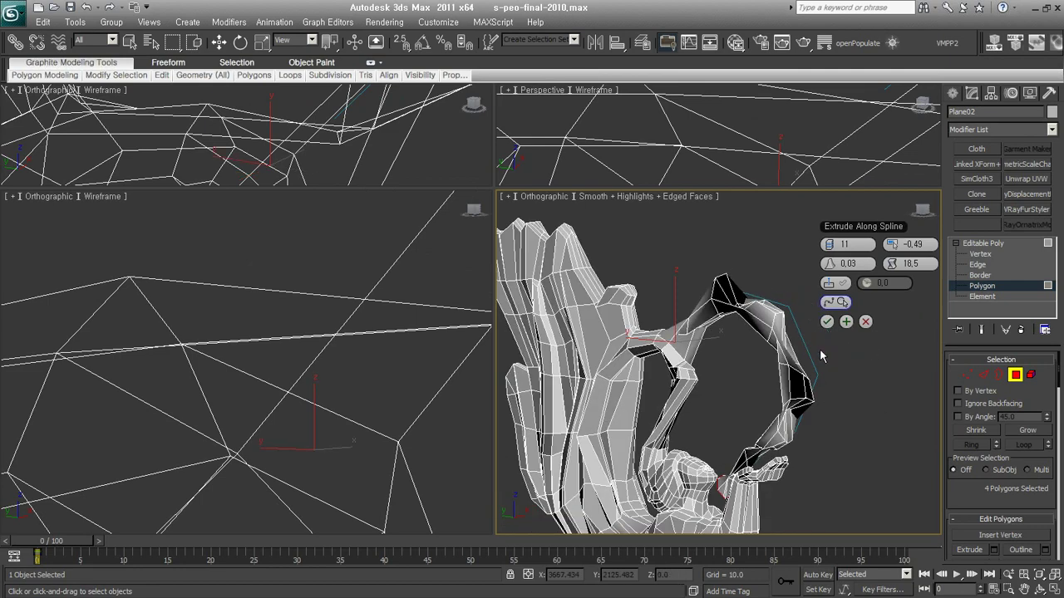
{"action": "right_click", "coordinate": [906, 264]}
{"action": "mouse_move", "coordinate": [835, 468]}
{"action": "middle_mouse_down", "text": "alt"}
{"action": "mouse_move", "coordinate": [765, 477]}
{"action": "mouse_move", "coordinate": [787, 481]}
{"action": "mouse_move", "coordinate": [784, 471]}
{"action": "middle_mouse_up", "text": "alt"}
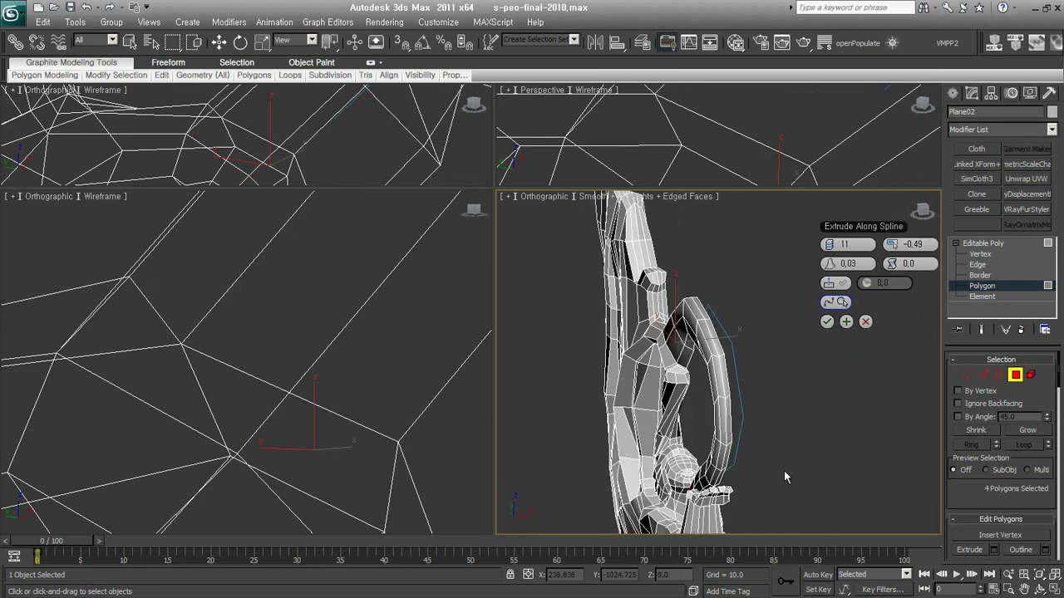
{"action": "left_click", "coordinate": [841, 283]}
{"action": "left_click_drag", "start_coordinate": [868, 286], "coordinate": [867, 292]}
{"action": "mouse_move", "coordinate": [708, 399]}
{"action": "middle_mouse_down", "text": "alt"}
{"action": "mouse_move", "coordinate": [752, 426]}
{"action": "mouse_move", "coordinate": [771, 486]}
{"action": "middle_mouse_up", "text": "alt"}
{"action": "left_click_drag", "start_coordinate": [867, 283], "coordinate": [873, 287]}
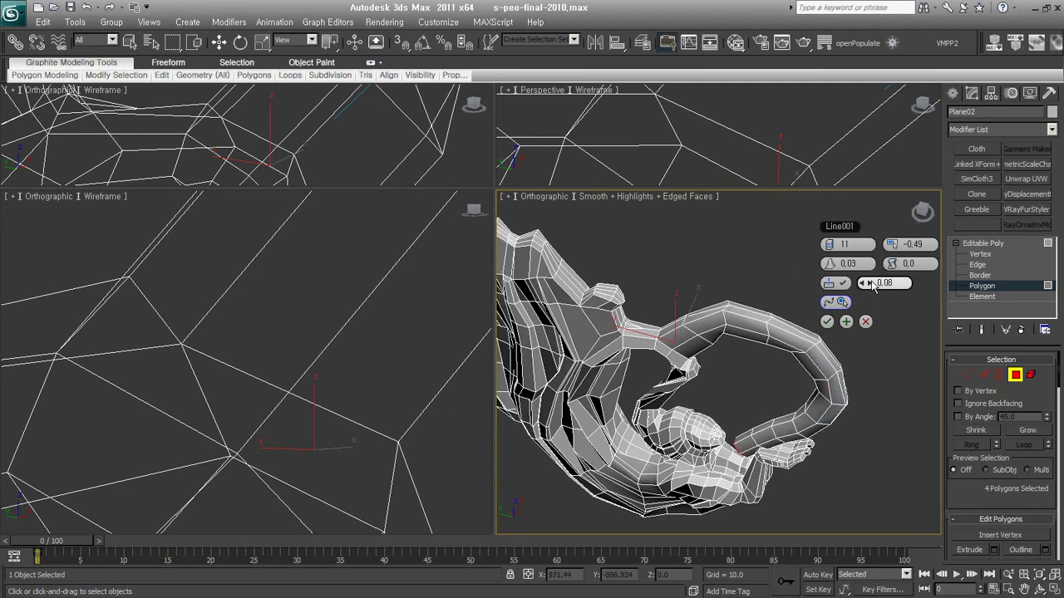
{"action": "mouse_move", "coordinate": [794, 439]}
{"action": "middle_mouse_down", "text": "alt"}
{"action": "mouse_move", "coordinate": [829, 384]}
{"action": "mouse_move", "coordinate": [776, 402]}
{"action": "middle_mouse_up", "text": "alt"}
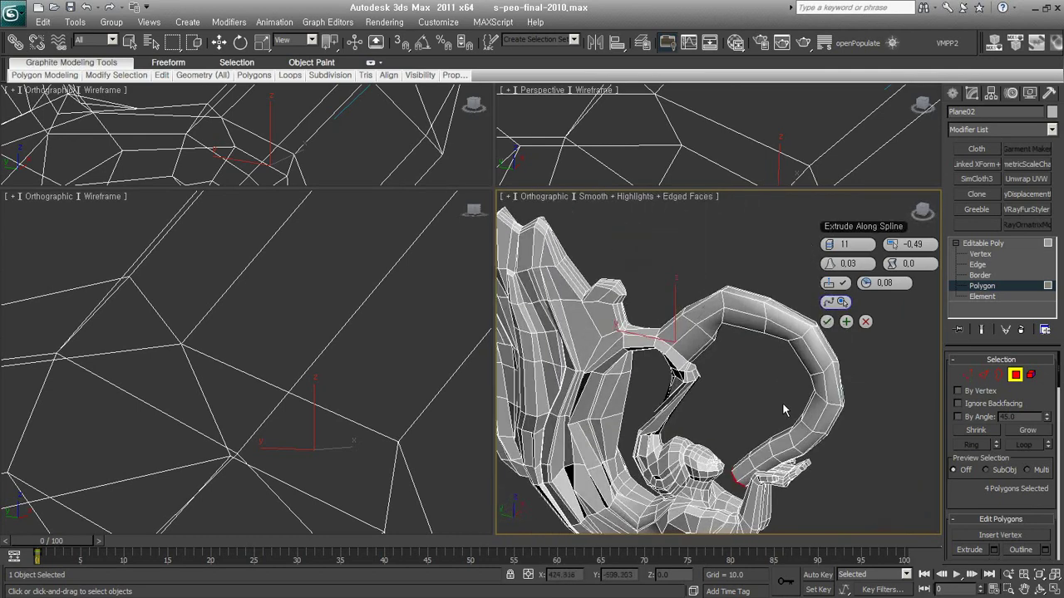
{"action": "scroll", "coordinate": [778, 404], "scroll_direction": "down", "scroll_amount": 2}
{"action": "middle_click_drag", "start_coordinate": [778, 405], "coordinate": [799, 357], "text": "alt"}
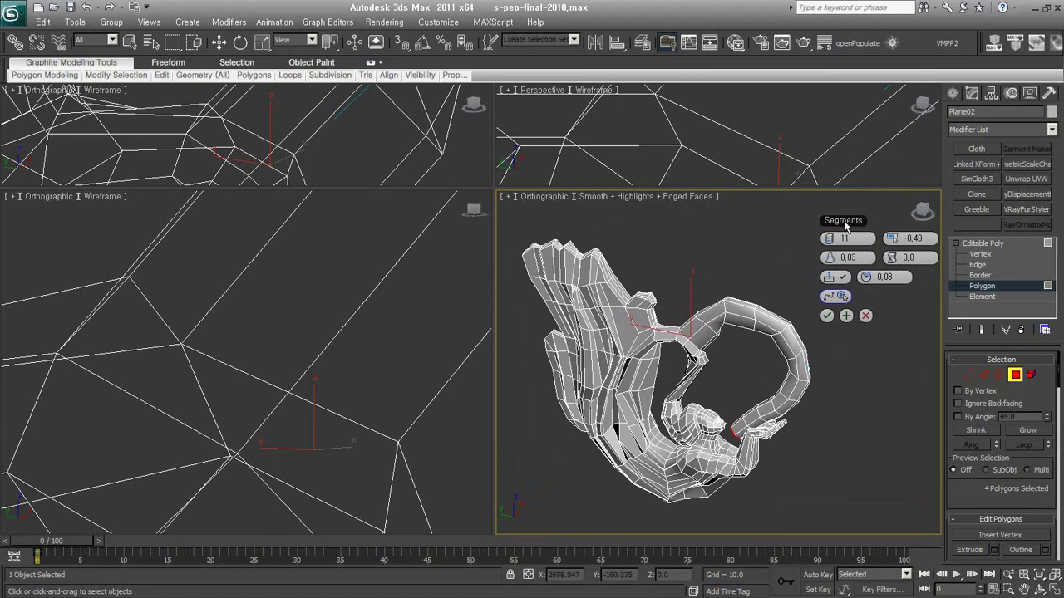
- Cancel the extrusion along the spline and exit Polygon level
{"action": "left_click_drag", "start_coordinate": [843, 222], "coordinate": [818, 239]}
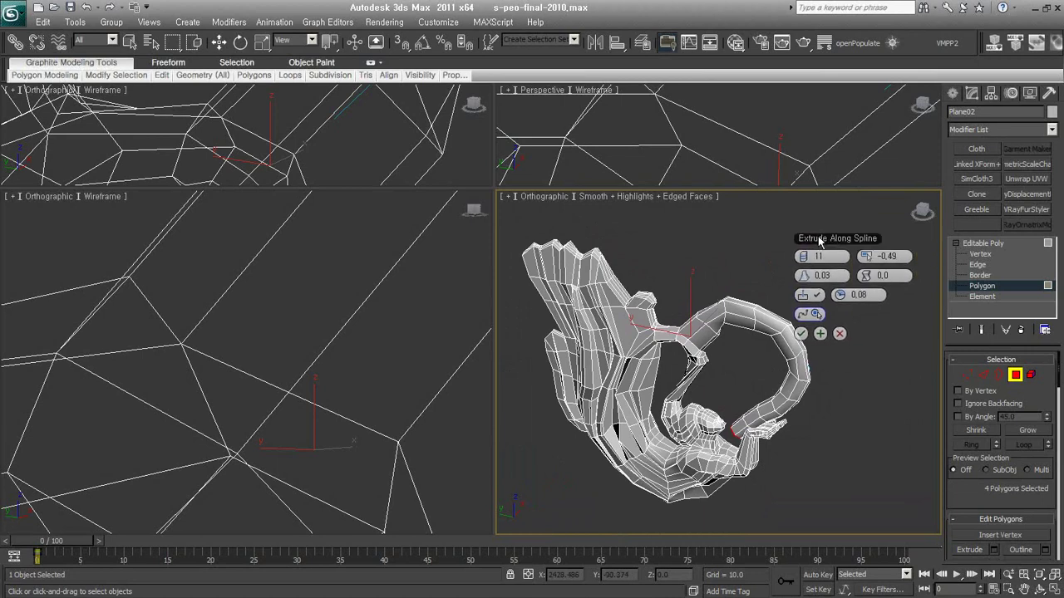
{"action": "left_click", "coordinate": [839, 333]}
{"action": "left_click", "coordinate": [1014, 374]}
{"action": "mouse_move", "coordinate": [960, 275]}
{"action": "left_mouse_down"}
{"action": "mouse_move", "coordinate": [966, 193]}
{"action": "mouse_move", "coordinate": [971, 273]}
{"action": "left_mouse_up"}
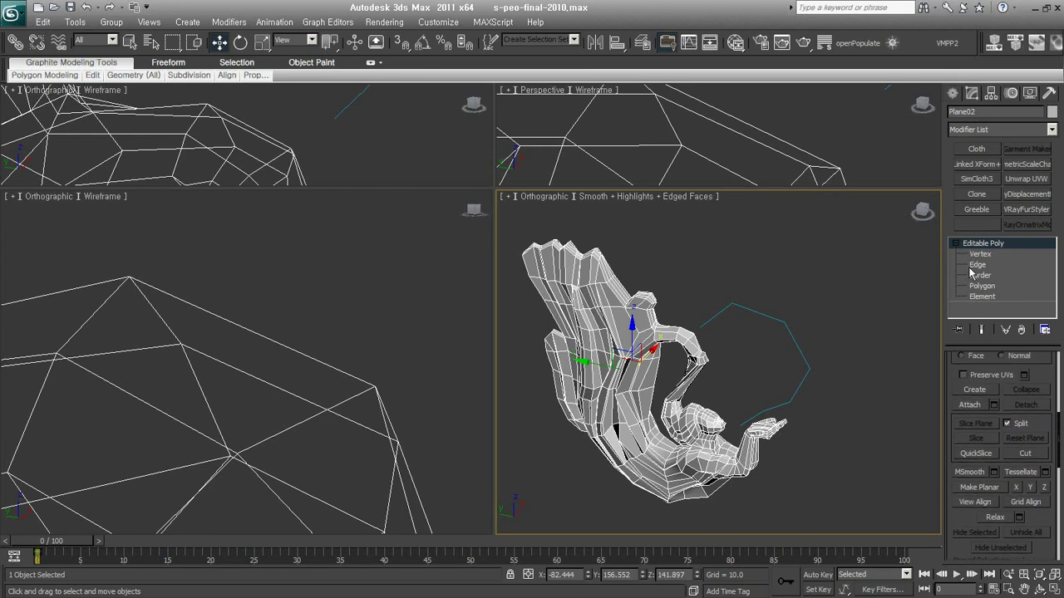
{"action": "middle_click_drag", "start_coordinate": [770, 424], "coordinate": [801, 390]}
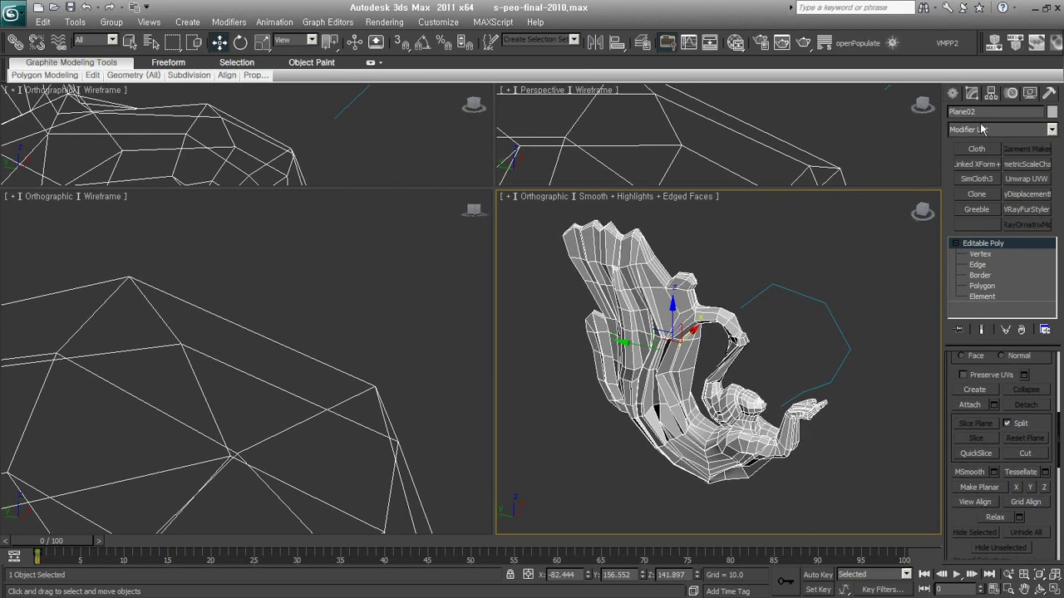
- Delete the sculpture and choose Plane under Create > Geometry > Standard Primitives
{"action": "left_click", "coordinate": [980, 286]}
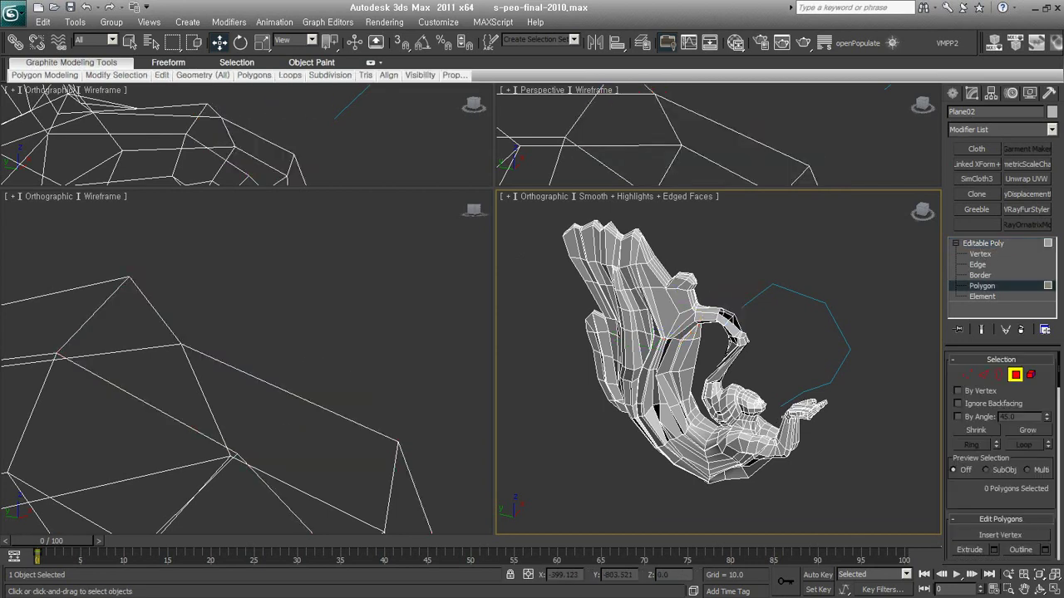
{"action": "key", "text": "Delete"}
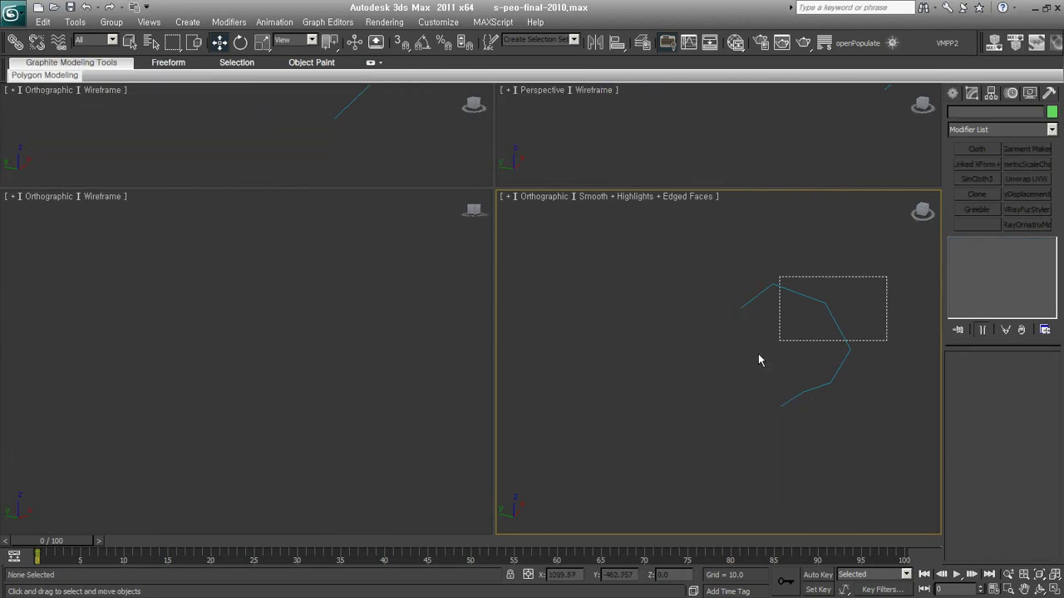
{"action": "left_click", "coordinate": [958, 93]}
{"action": "left_click", "coordinate": [957, 114]}
{"action": "left_click", "coordinate": [1028, 234]}
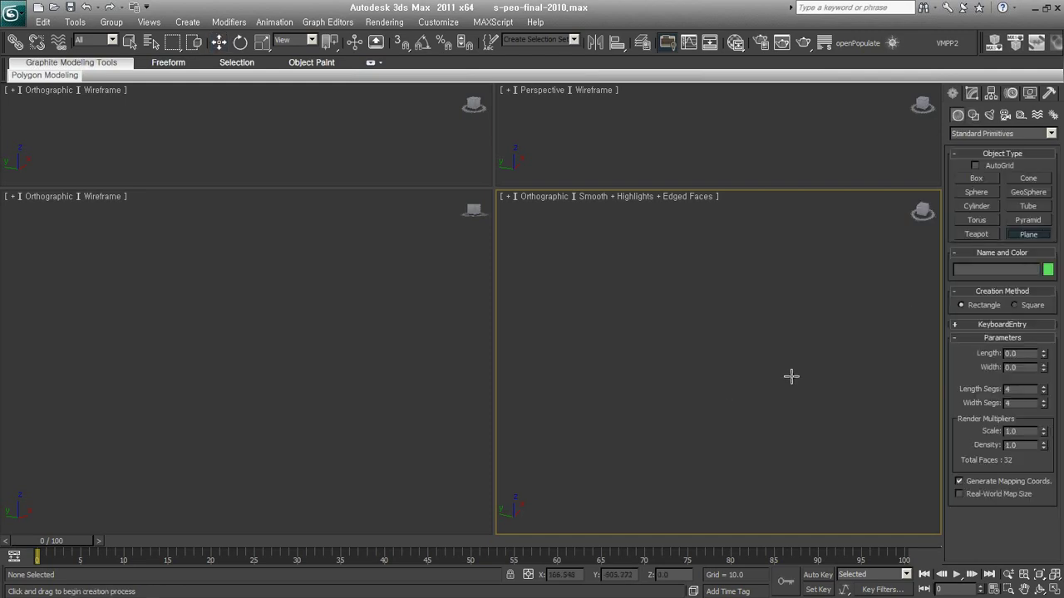
- Reset the viewports to the default layout
{"action": "right_click", "coordinate": [1045, 582]}
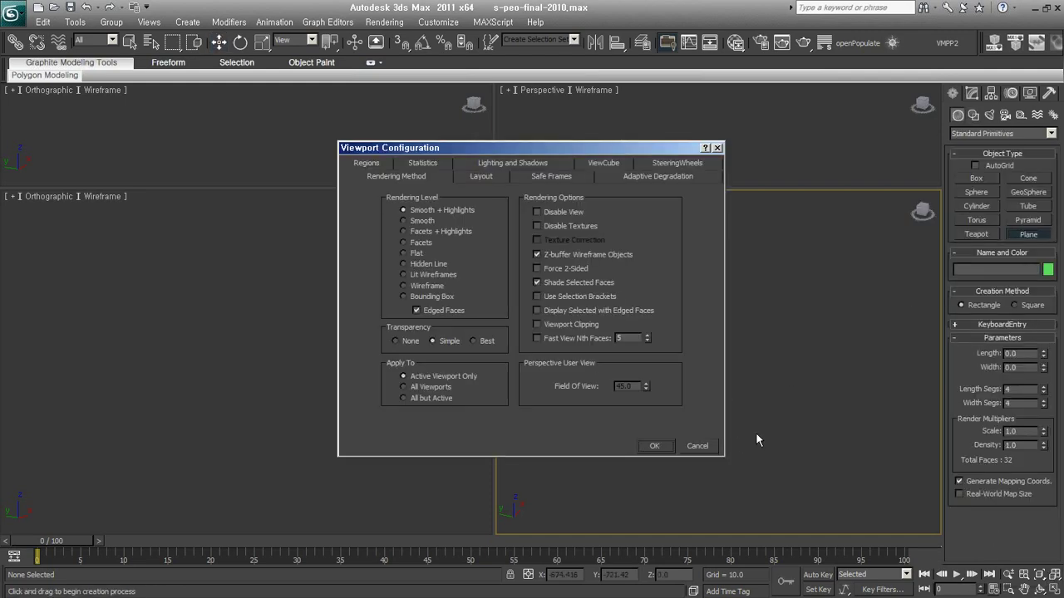
{"action": "left_click", "coordinate": [698, 446]}
{"action": "right_click", "coordinate": [492, 194]}
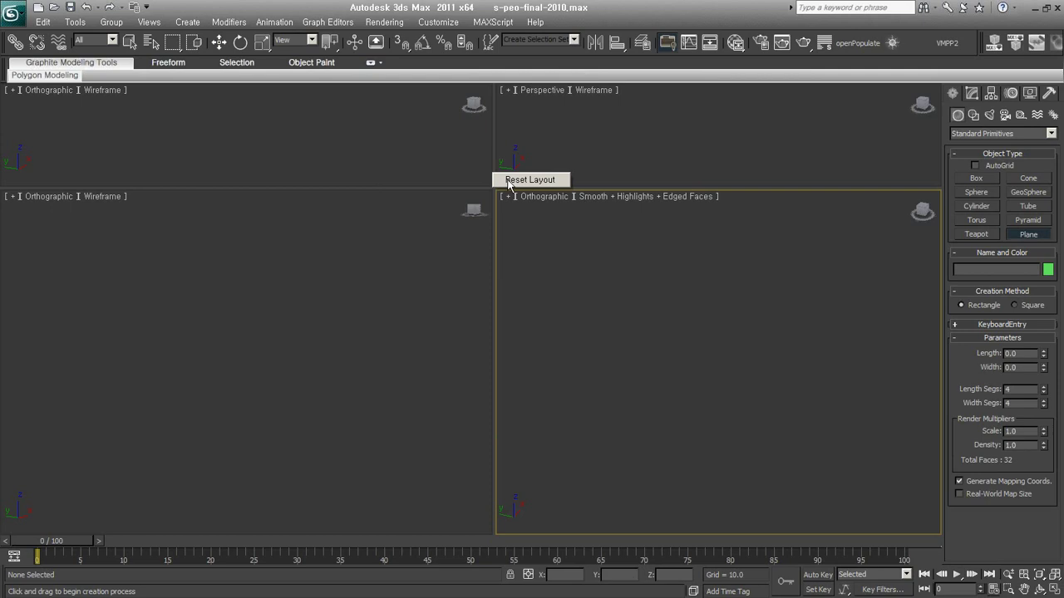
{"action": "left_click", "coordinate": [508, 180]}
- Apply a two-small, one-large Perspective layout and drag out Plane001, about 883 by 1356
{"action": "right_click", "coordinate": [1033, 573]}
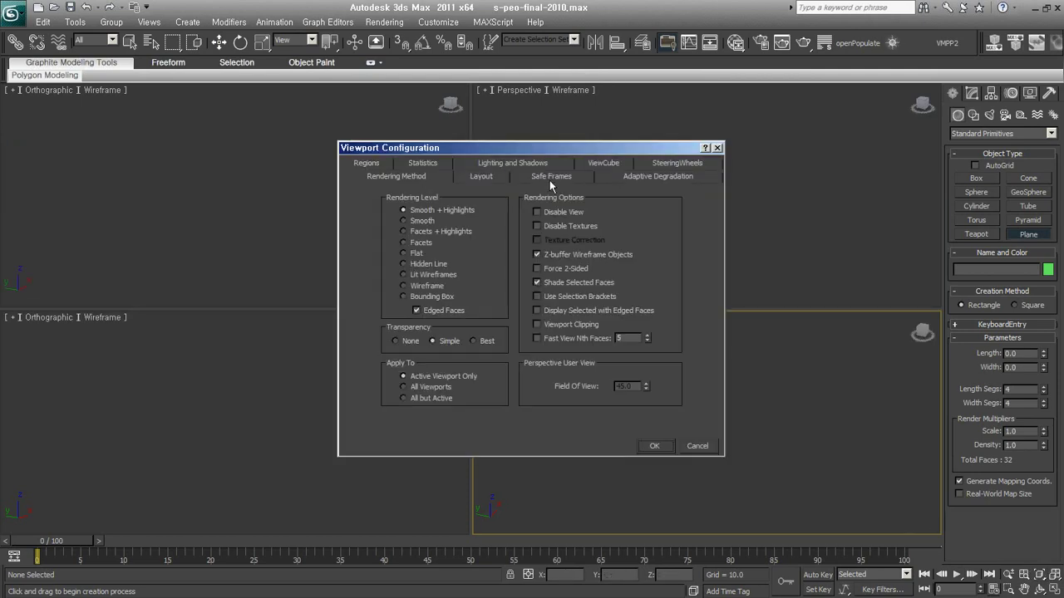
{"action": "left_click", "coordinate": [482, 177]}
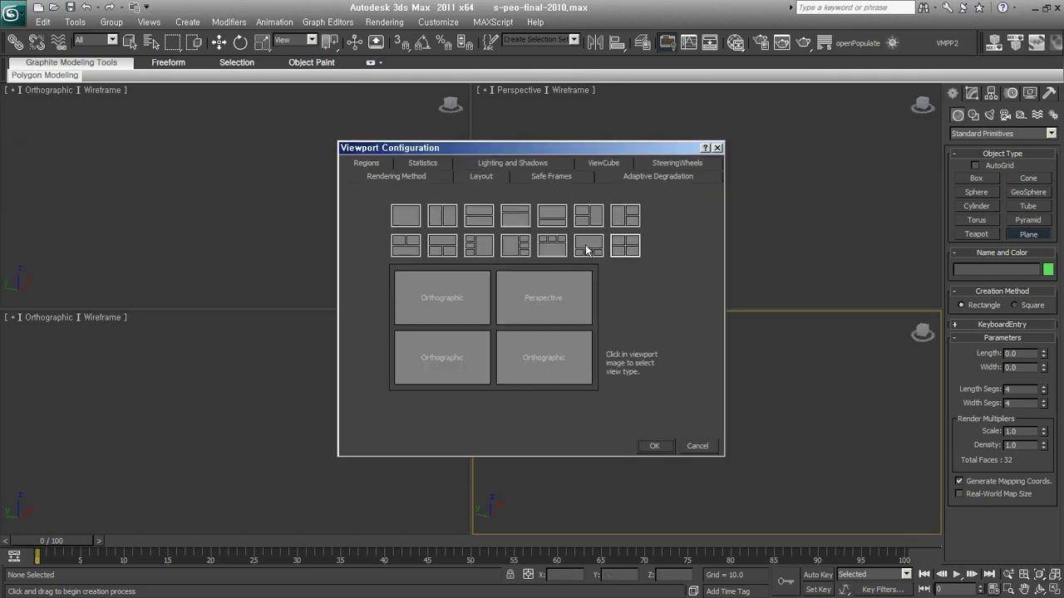
{"action": "left_click", "coordinate": [594, 215]}
{"action": "left_click", "coordinate": [540, 321]}
{"action": "left_click", "coordinate": [553, 325]}
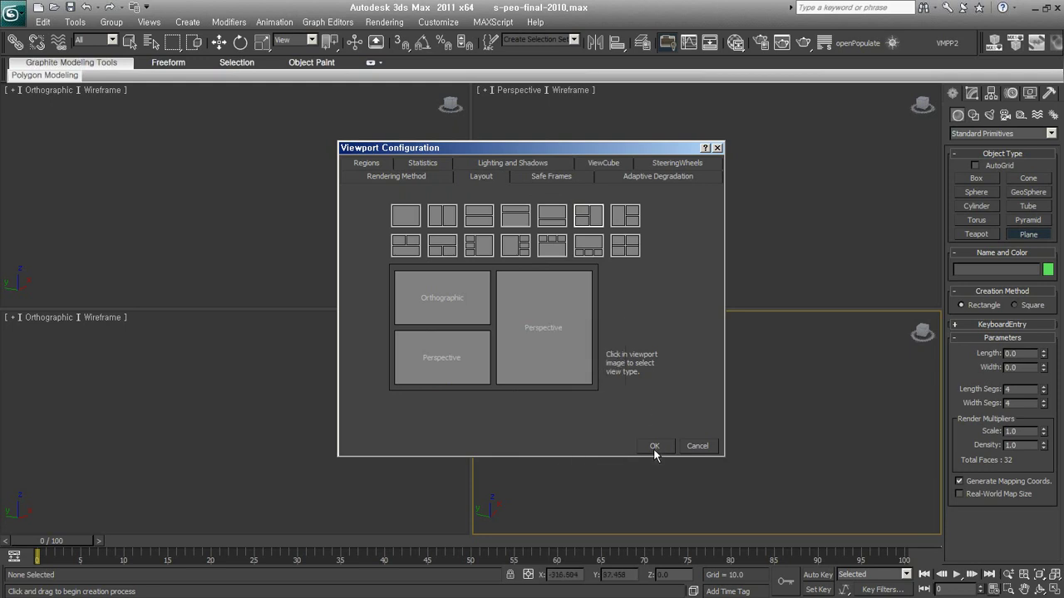
{"action": "left_click", "coordinate": [657, 445]}
{"action": "mouse_move", "coordinate": [720, 233]}
{"action": "left_mouse_down"}
{"action": "mouse_move", "coordinate": [842, 374]}
{"action": "mouse_move", "coordinate": [771, 396]}
{"action": "left_mouse_up"}
{"action": "middle_click_drag", "start_coordinate": [796, 354], "coordinate": [772, 397], "text": "alt"}
- Shade Plane001 with edged faces, convert it to Editable Poly and enter Edge level
{"action": "key", "text": "F3"}
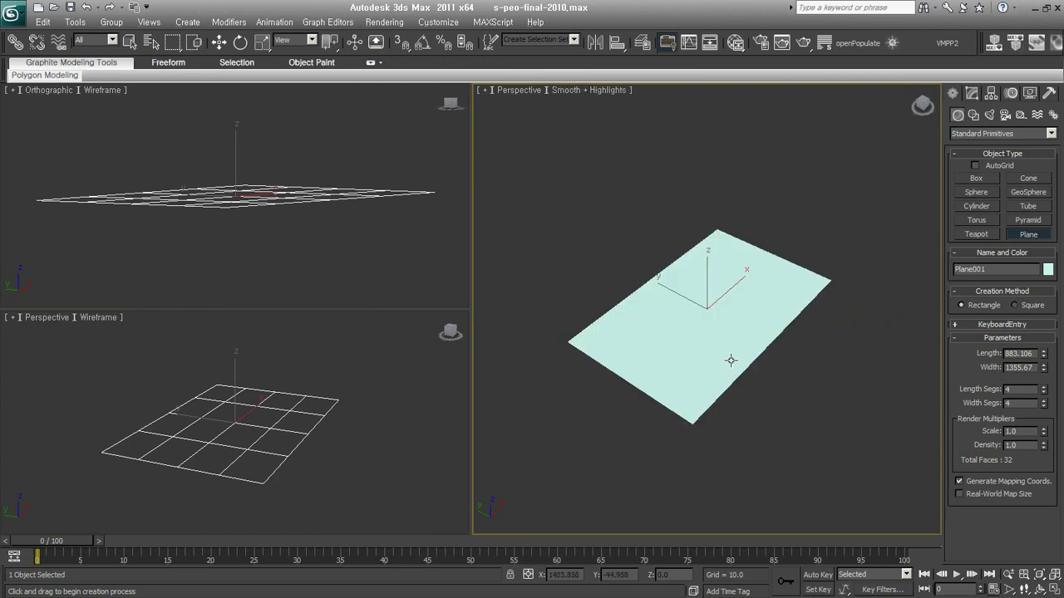
{"action": "key", "text": "F4"}
{"action": "scroll", "coordinate": [731, 399], "scroll_direction": "up", "scroll_amount": 3}
{"action": "scroll", "coordinate": [730, 374], "scroll_direction": "down", "scroll_amount": 2}
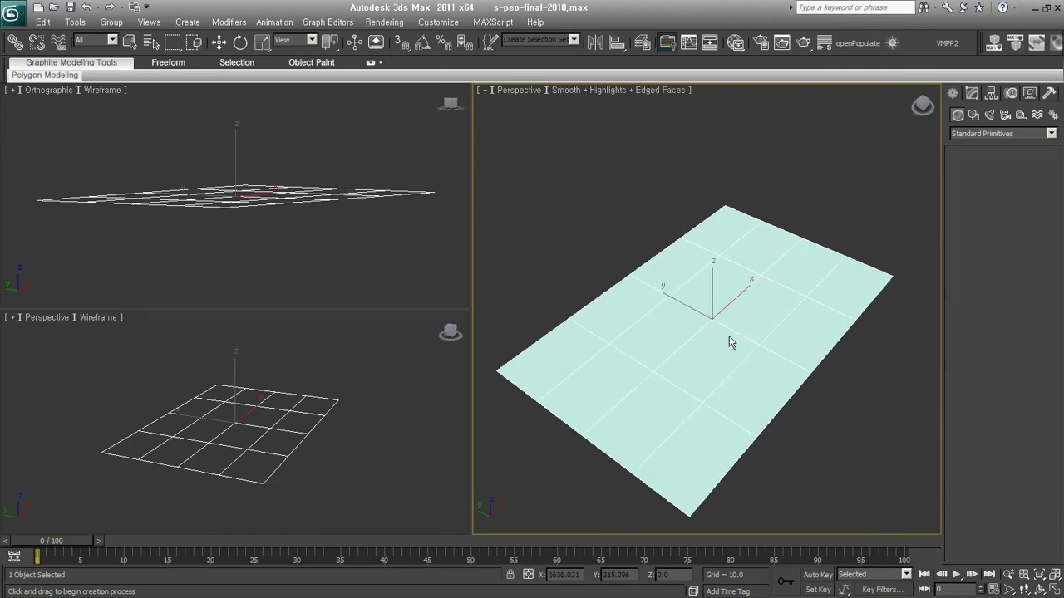
{"action": "right_click", "coordinate": [729, 339]}
{"action": "scroll", "coordinate": [729, 363], "scroll_direction": "down", "scroll_amount": 2}
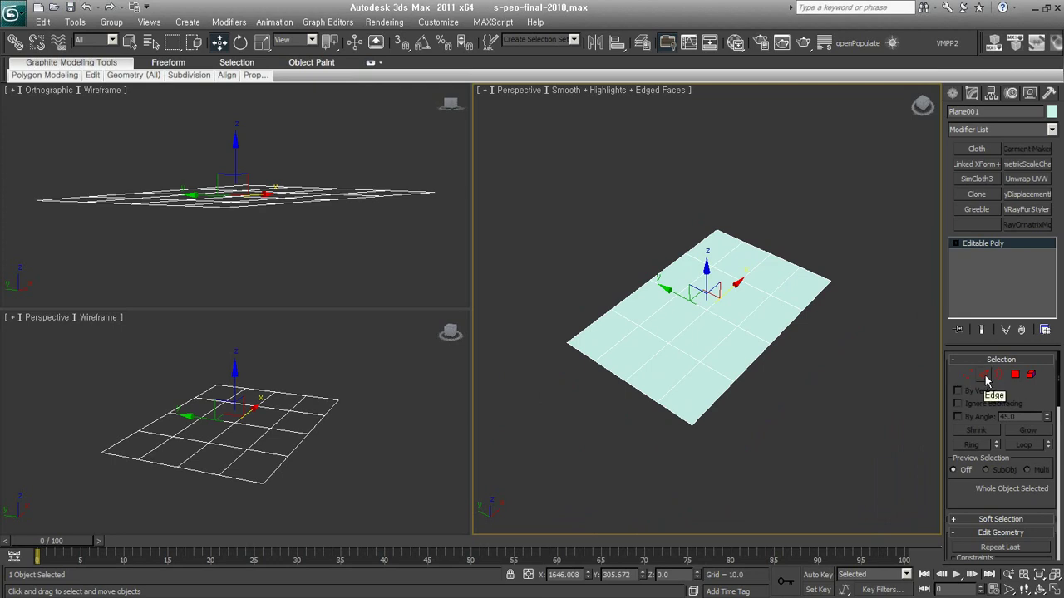
{"action": "left_click", "coordinate": [982, 376]}
- Select the middle edge loop of the plane and raise it on Z into a sharp ridge
{"action": "double_click", "coordinate": [707, 371]}
{"action": "middle_click_drag", "start_coordinate": [698, 357], "coordinate": [666, 306], "text": "alt"}
{"action": "left_click_drag", "start_coordinate": [666, 306], "coordinate": [665, 249]}
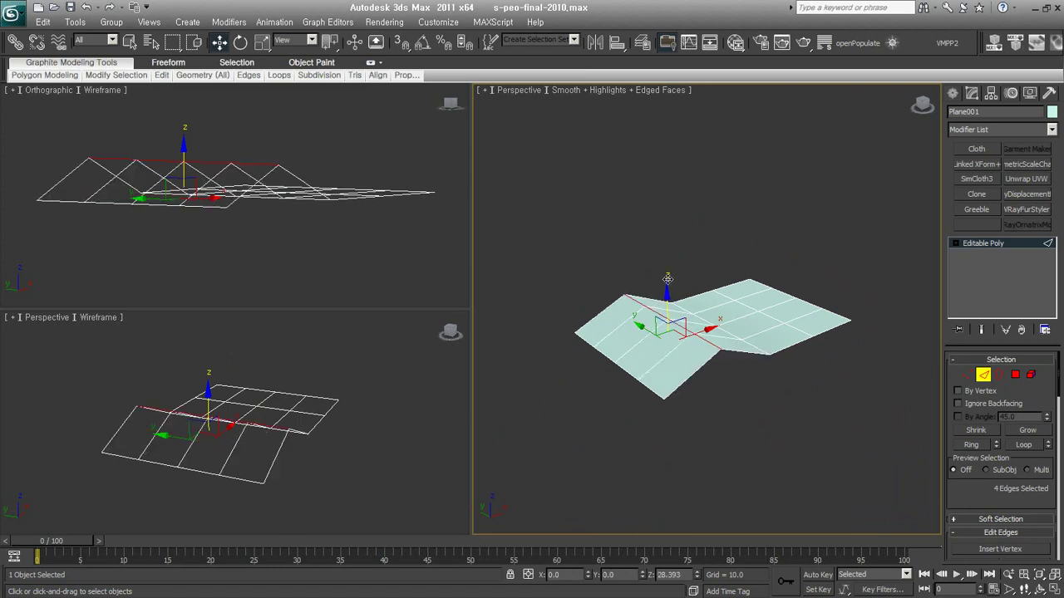
{"action": "left_click_drag", "start_coordinate": [988, 496], "coordinate": [997, 314]}
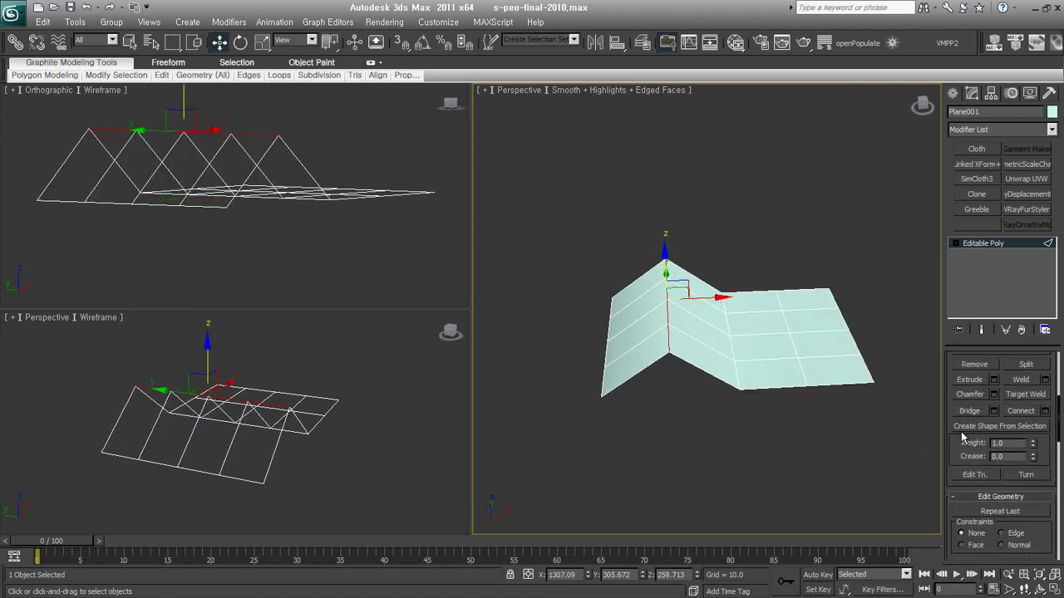
{"action": "left_click_drag", "start_coordinate": [961, 462], "coordinate": [987, 213]}
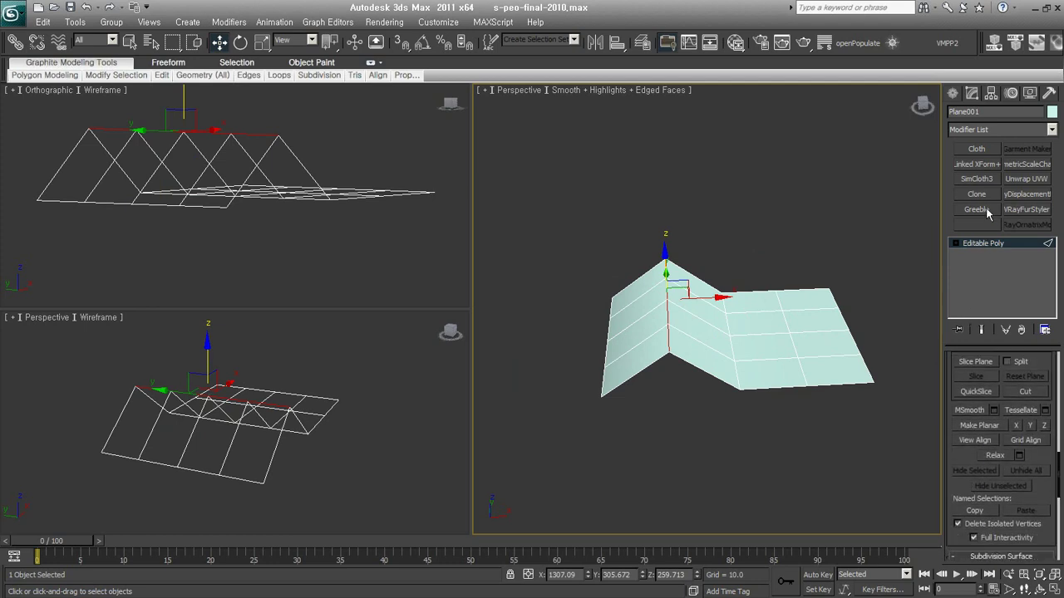
- Try MSmooth on the plane, undo it, and apply Tessellate to subdivide the faces instead
{"action": "left_click", "coordinate": [970, 411]}
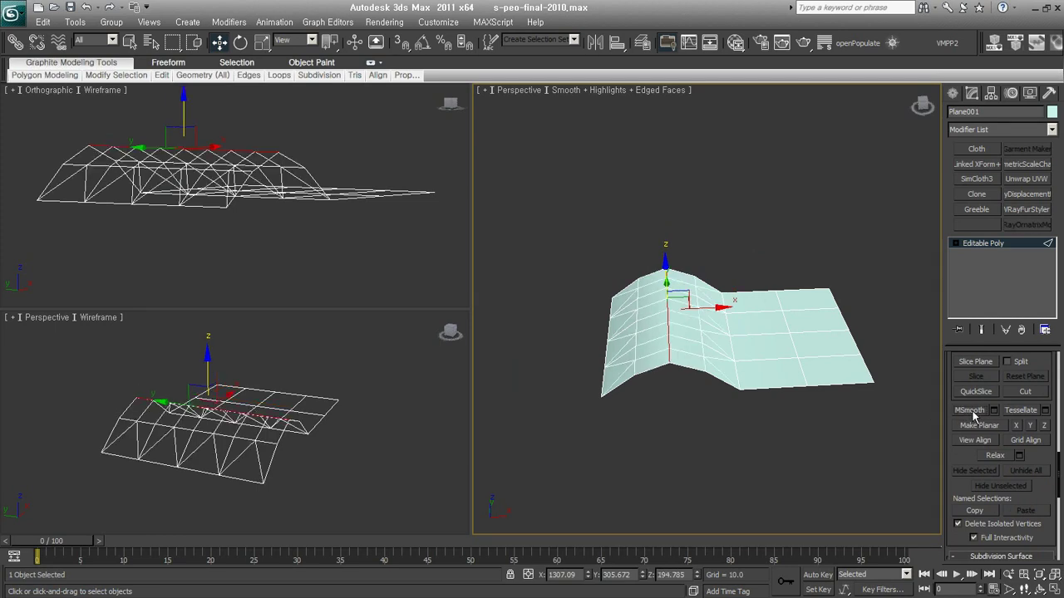
{"action": "key", "text": "ctrl+z"}
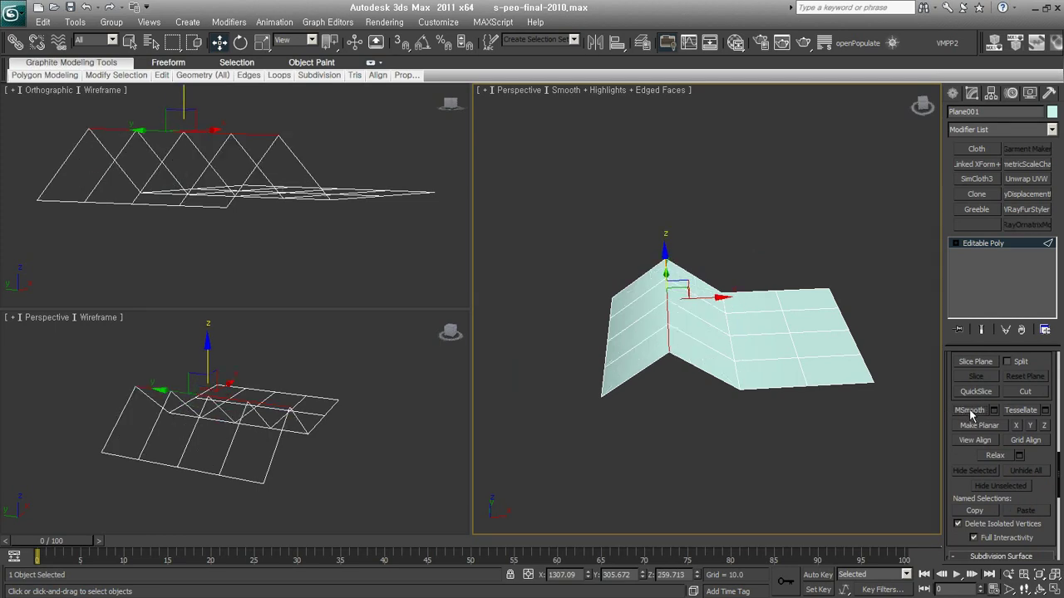
{"action": "left_click", "coordinate": [971, 411]}
{"action": "mouse_move", "coordinate": [750, 386]}
{"action": "middle_mouse_down", "text": "alt"}
{"action": "mouse_move", "coordinate": [638, 413]}
{"action": "mouse_move", "coordinate": [698, 378]}
{"action": "middle_mouse_up", "text": "alt"}
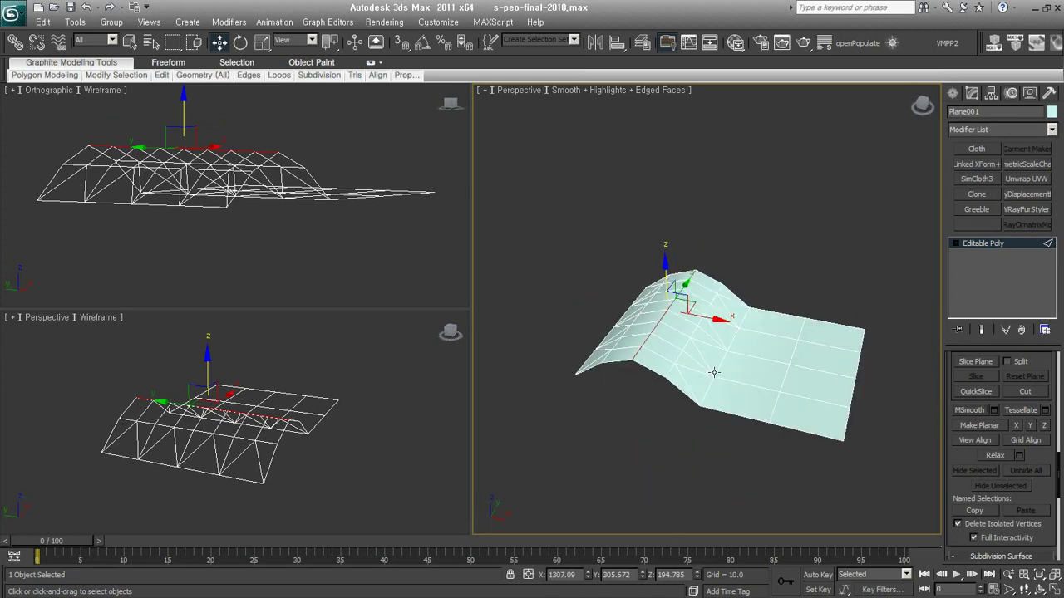
{"action": "key", "text": "ctrl+z"}
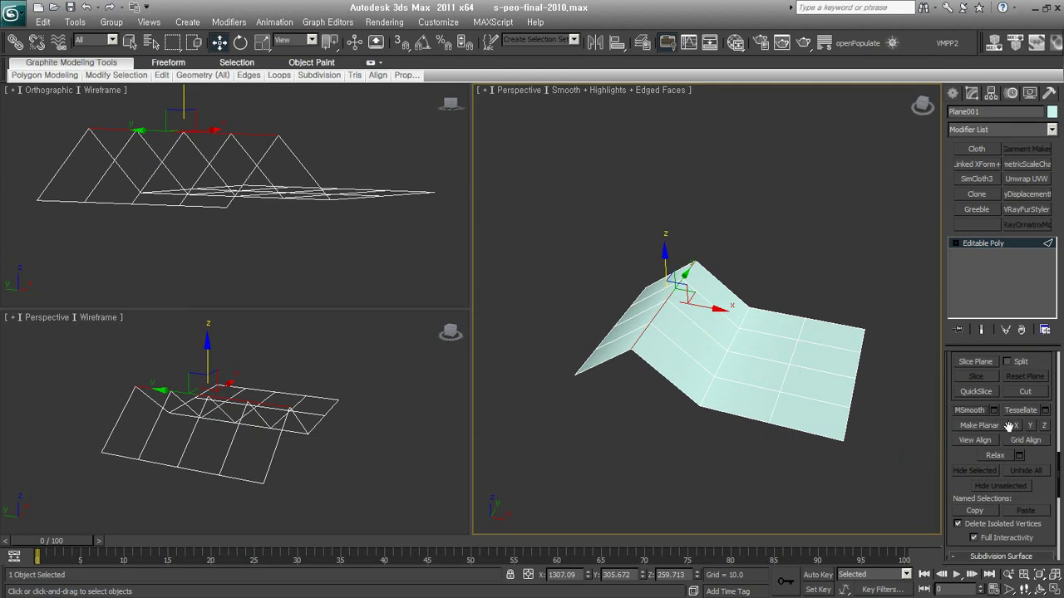
{"action": "left_click", "coordinate": [1022, 411]}
- Switch Plane001 to Polygon sub-object level and select one polygon on its flat half
{"action": "mouse_move", "coordinate": [664, 399]}
{"action": "middle_mouse_down", "text": "alt"}
{"action": "mouse_move", "coordinate": [629, 435]}
{"action": "mouse_move", "coordinate": [665, 415]}
{"action": "mouse_move", "coordinate": [619, 359]}
{"action": "middle_mouse_up", "text": "alt"}
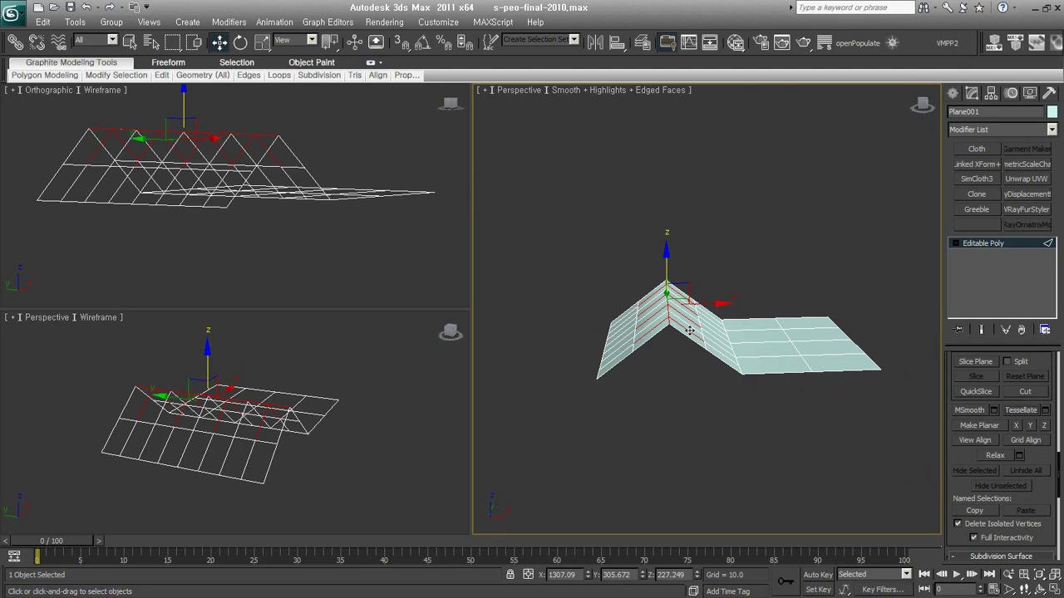
{"action": "mouse_move", "coordinate": [751, 435]}
{"action": "middle_mouse_down", "text": "alt"}
{"action": "mouse_move", "coordinate": [673, 490]}
{"action": "mouse_move", "coordinate": [829, 313]}
{"action": "middle_mouse_up", "text": "alt"}
{"action": "left_click", "coordinate": [955, 243]}
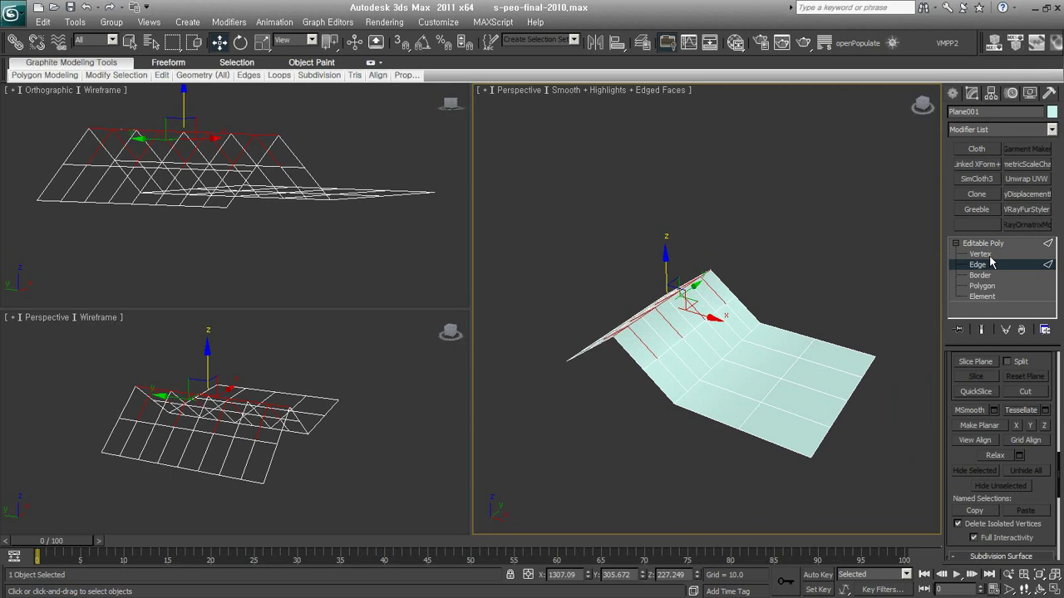
{"action": "left_click", "coordinate": [979, 254]}
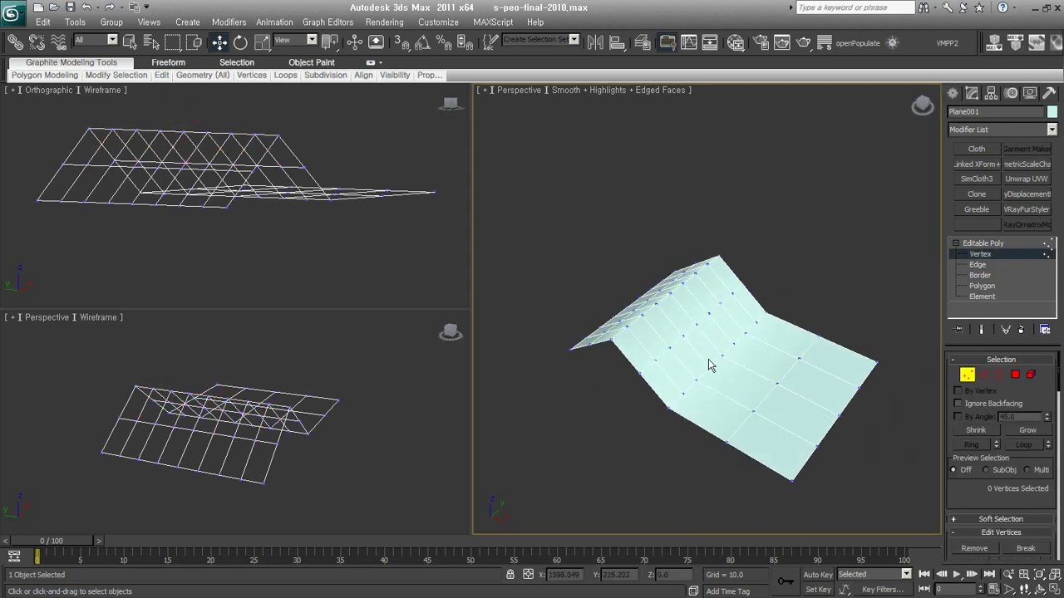
{"action": "key", "text": "4"}
{"action": "left_click", "coordinate": [732, 380]}
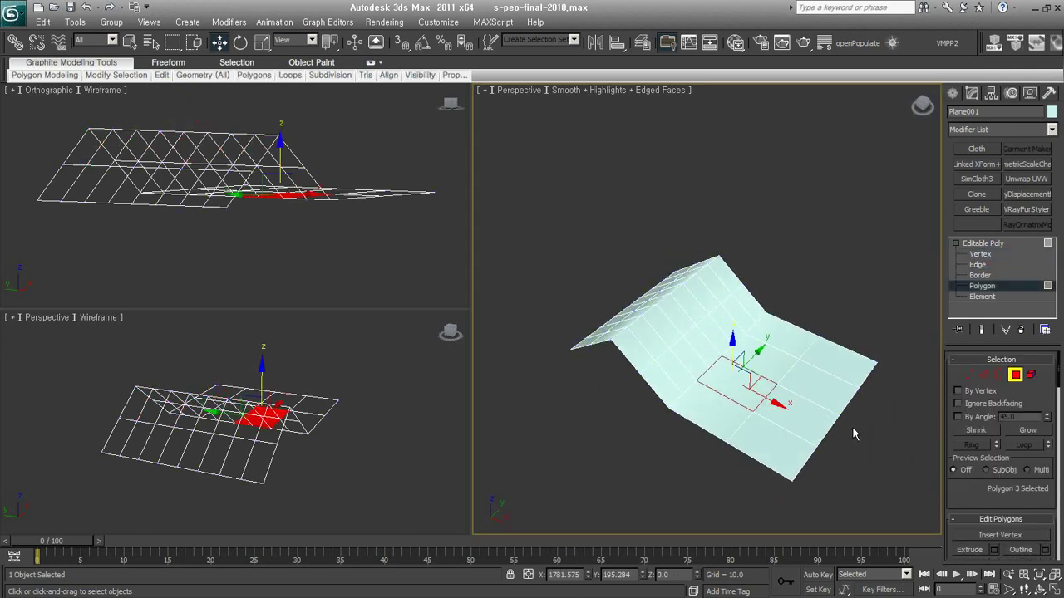
- Zoom and pan the viewport in close on the selected polygon
{"action": "scroll", "coordinate": [1056, 476], "scroll_direction": "down", "scroll_amount": 3}
{"action": "scroll", "coordinate": [1055, 476], "scroll_direction": "down", "scroll_amount": 3}
{"action": "scroll", "coordinate": [1056, 476], "scroll_direction": "down", "scroll_amount": 3}
{"action": "scroll", "coordinate": [1055, 476], "scroll_direction": "down", "scroll_amount": 3}
{"action": "scroll", "coordinate": [733, 390], "scroll_direction": "up", "scroll_amount": 5}
{"action": "middle_click_drag", "start_coordinate": [733, 390], "coordinate": [689, 267]}
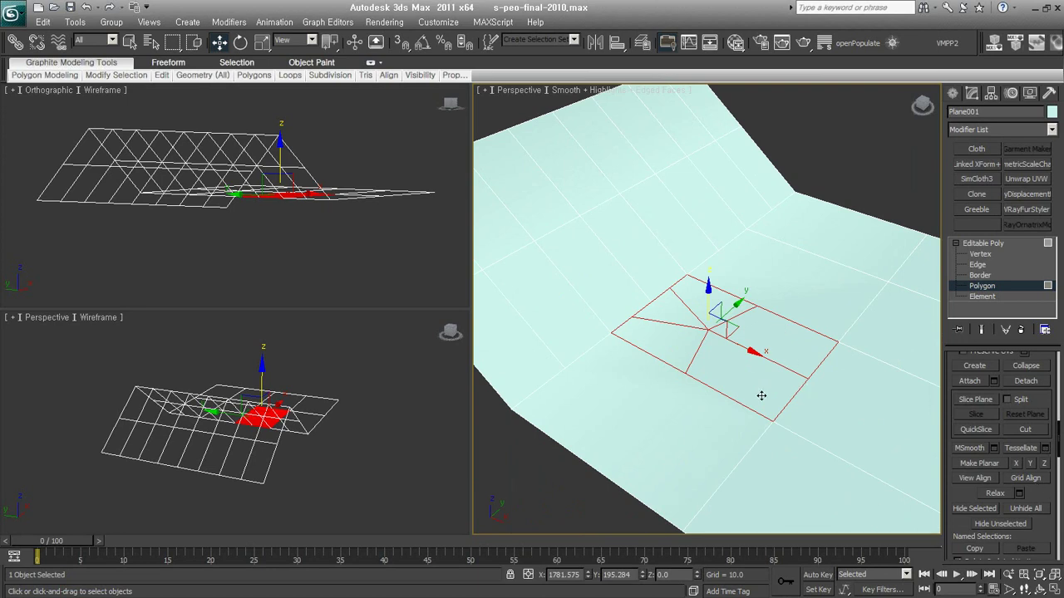
- Leave Polygon level, orbit around the folded Plane001, and delete it so the scene is empty
{"action": "scroll", "coordinate": [756, 398], "scroll_direction": "down", "scroll_amount": 3}
{"action": "scroll", "coordinate": [751, 414], "scroll_direction": "down", "scroll_amount": 2}
{"action": "scroll", "coordinate": [750, 416], "scroll_direction": "up", "scroll_amount": 2}
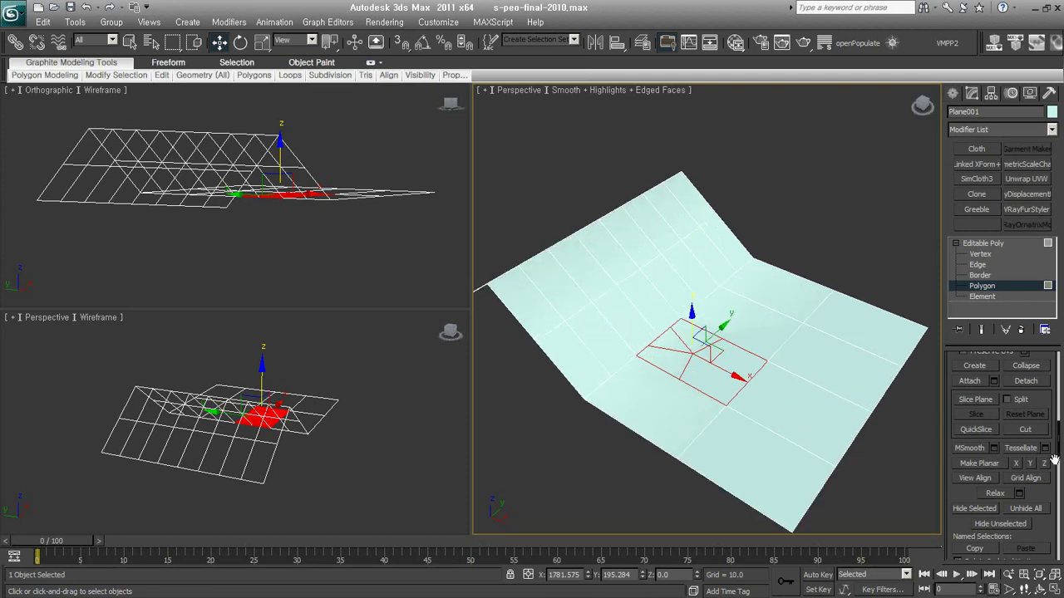
{"action": "left_click", "coordinate": [1002, 289]}
{"action": "middle_click_drag", "start_coordinate": [748, 368], "coordinate": [622, 385], "text": "alt"}
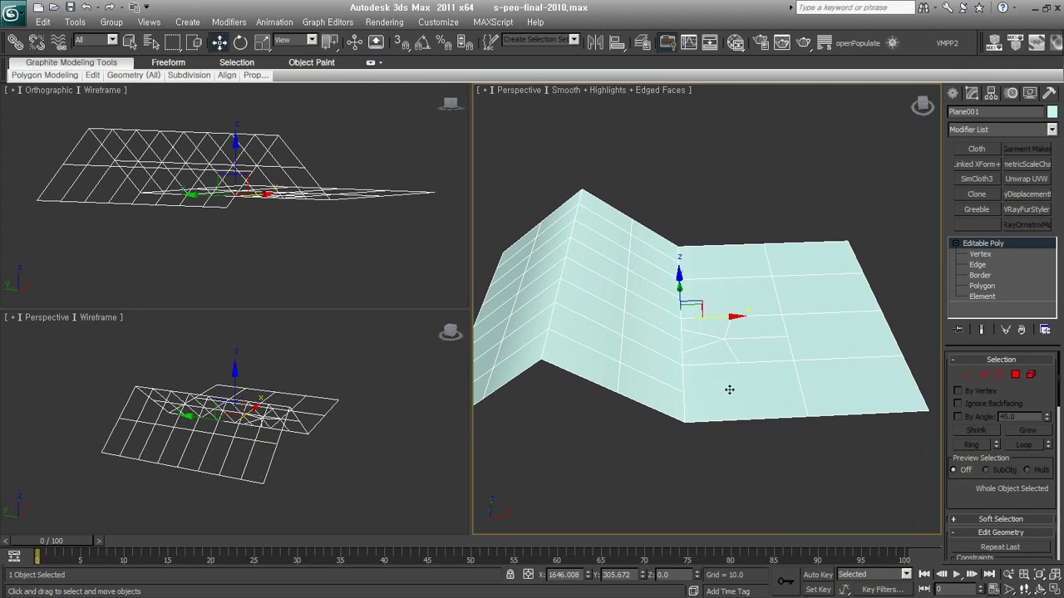
{"action": "middle_click_drag", "start_coordinate": [819, 371], "coordinate": [768, 380], "text": "alt"}
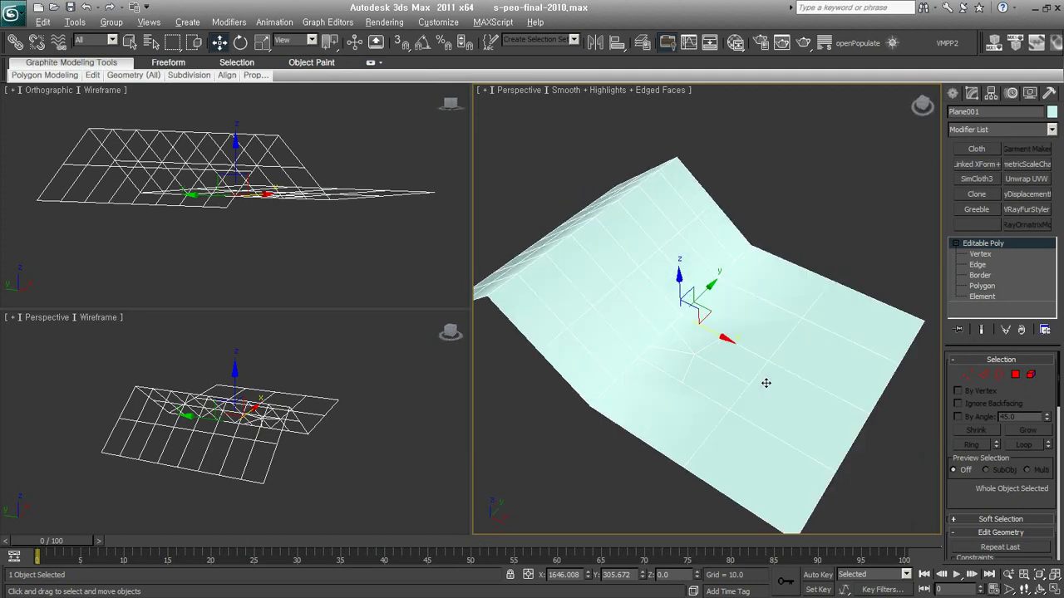
{"action": "scroll", "coordinate": [752, 384], "scroll_direction": "down", "scroll_amount": 3}
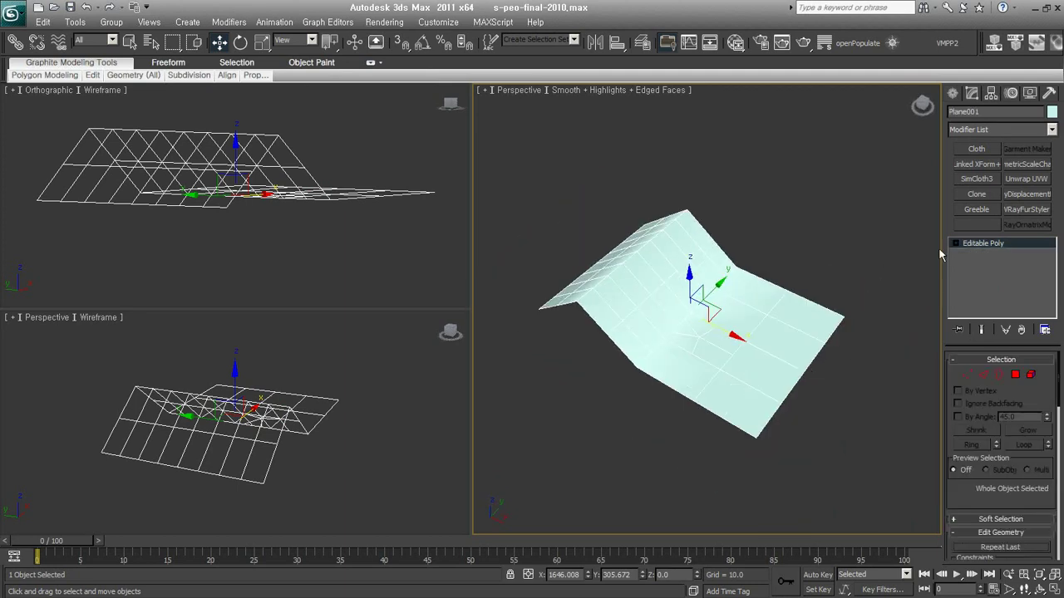
{"action": "key", "text": "Delete"}
{"action": "left_click", "coordinate": [953, 93]}
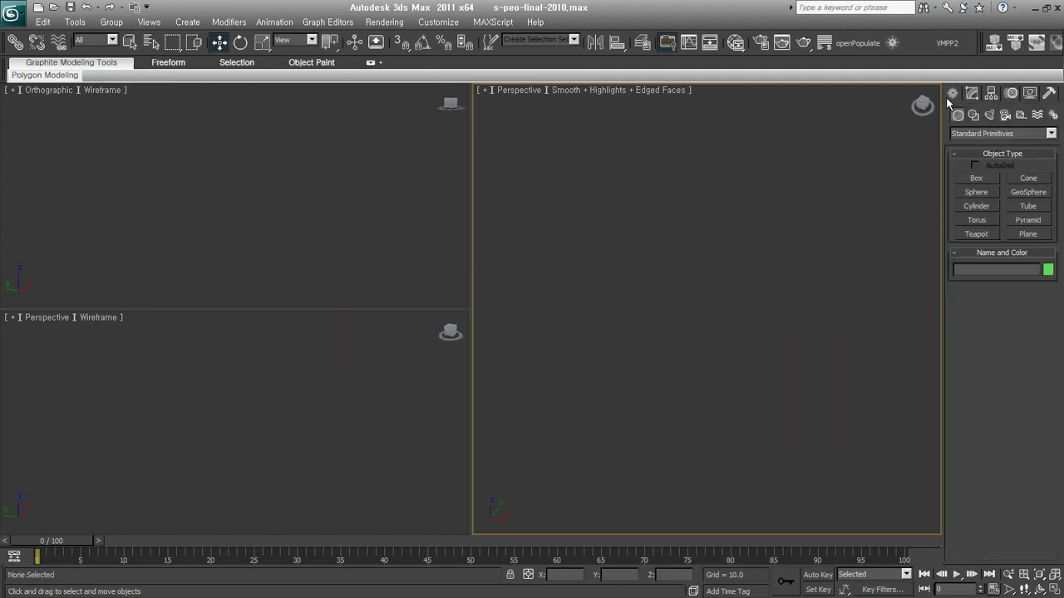
- Undo back to the flat 4×4 Plane001, trying Tessellate and reverting it
{"action": "key", "text": "ctrl+z"}
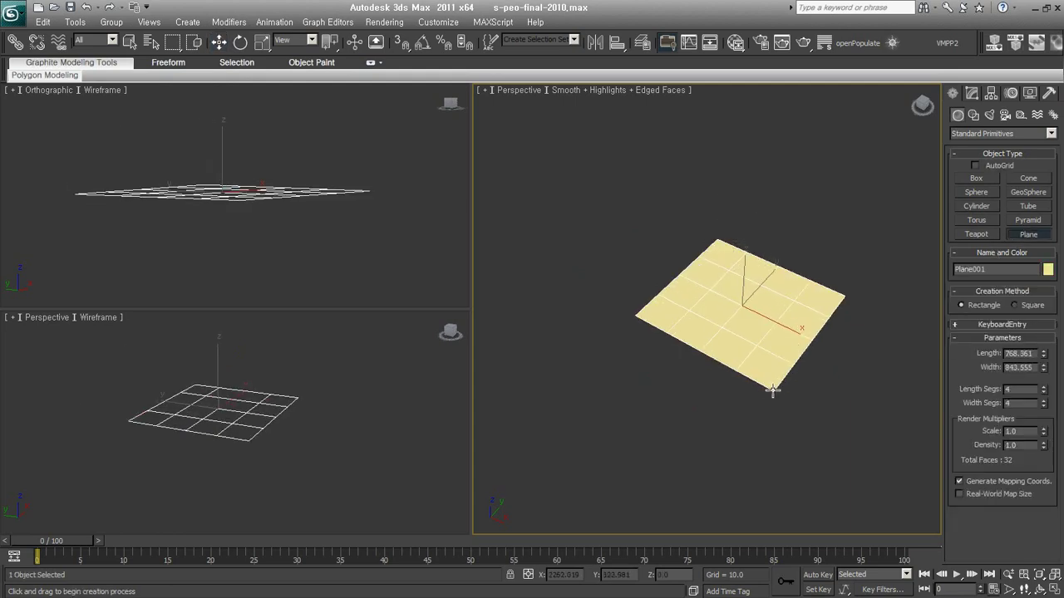
{"action": "key", "text": "ctrl+z"}
{"action": "key", "text": "ctrl+z"}
{"action": "scroll", "coordinate": [1001, 449], "scroll_direction": "down", "scroll_amount": 2}
{"action": "scroll", "coordinate": [1014, 488], "scroll_direction": "down", "scroll_amount": 3}
{"action": "left_click", "coordinate": [1028, 453]}
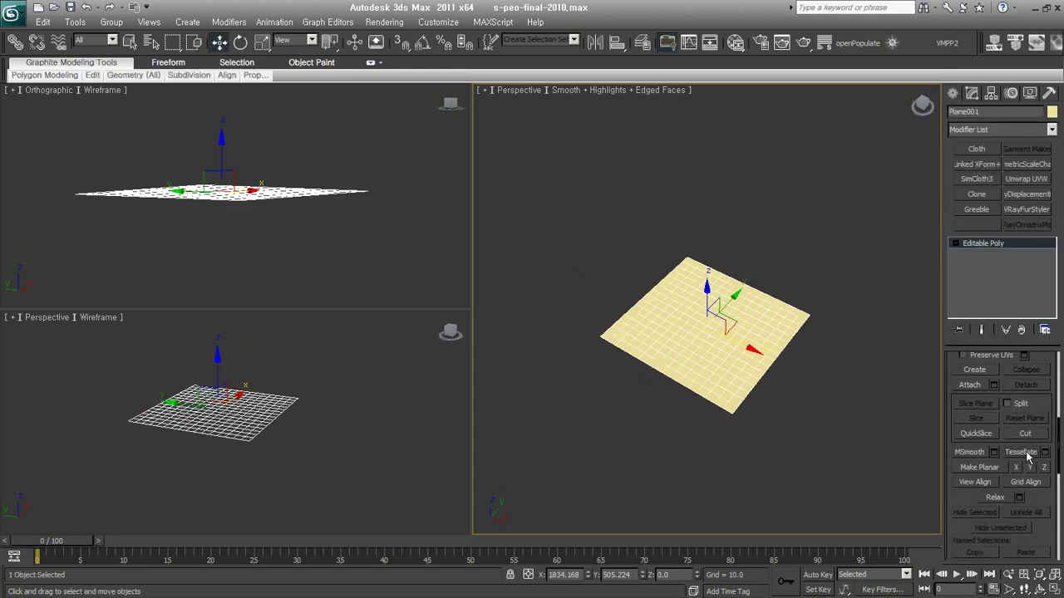
{"action": "middle_click_drag", "start_coordinate": [785, 417], "coordinate": [585, 285], "text": "alt"}
{"action": "scroll", "coordinate": [702, 333], "scroll_direction": "up", "scroll_amount": 3}
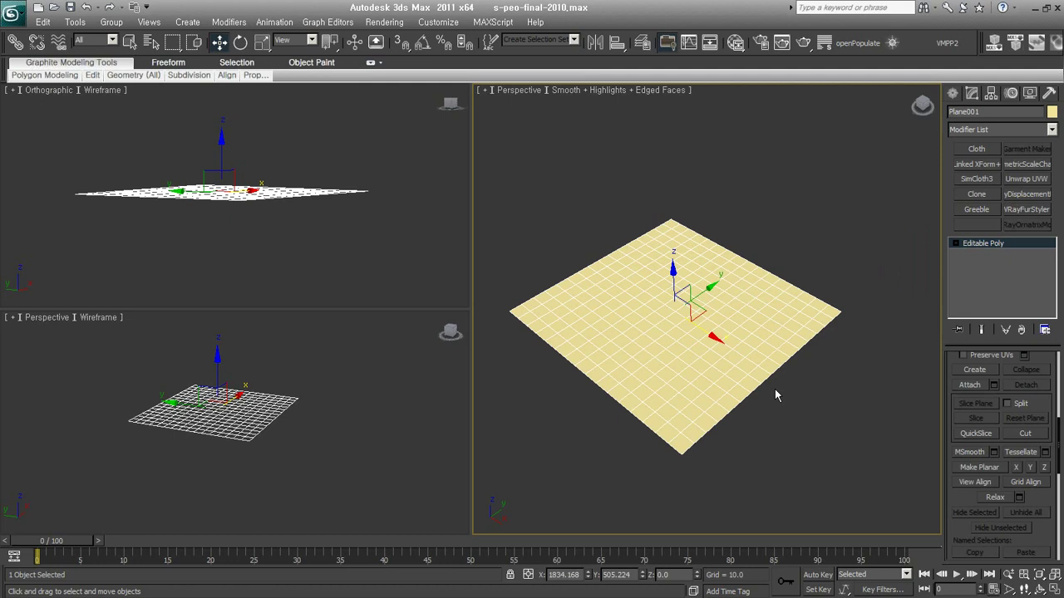
{"action": "key", "text": "ctrl+z"}
{"action": "key", "text": "ctrl+z"}
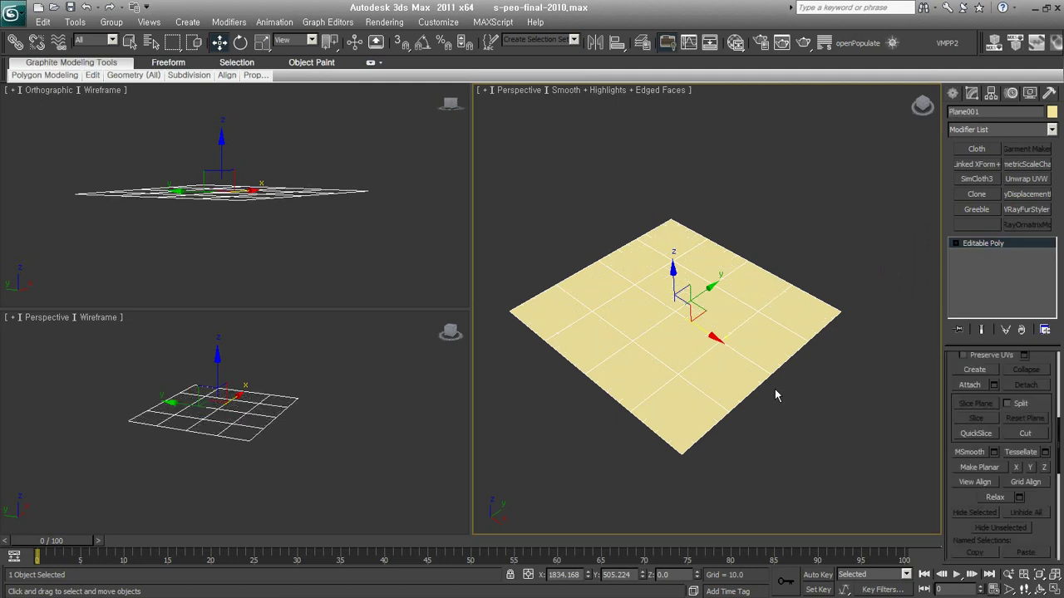
{"action": "middle_click_drag", "start_coordinate": [670, 318], "coordinate": [690, 329]}
- At Vertex level, chamfer the plane's centre vertex into a small square
{"action": "key", "text": "1"}
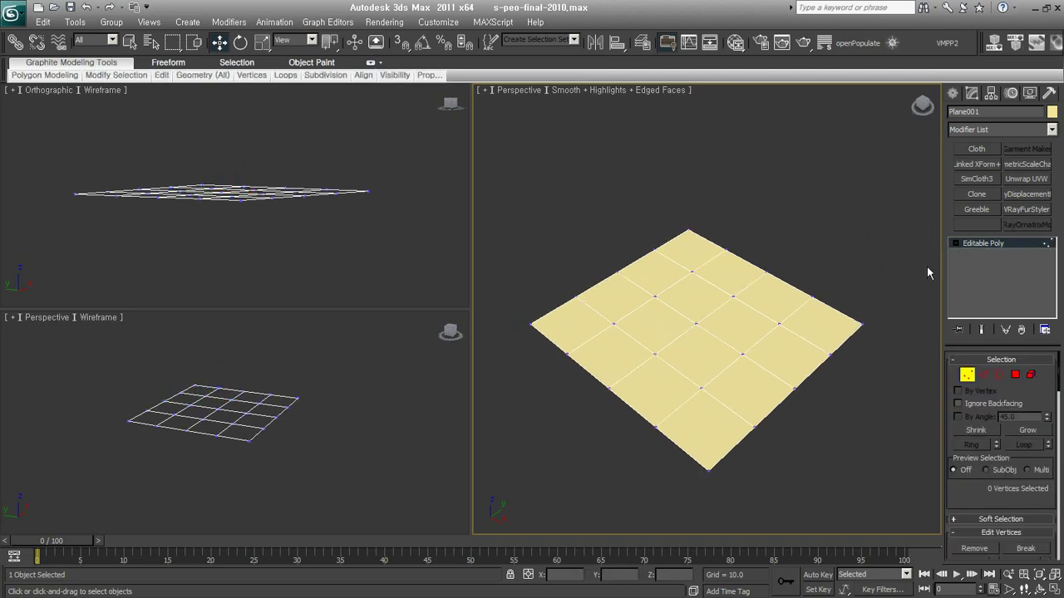
{"action": "left_click", "coordinate": [697, 321]}
{"action": "right_click", "coordinate": [696, 321]}
{"action": "left_click", "coordinate": [689, 396]}
{"action": "left_click", "coordinate": [698, 323]}
{"action": "left_click_drag", "start_coordinate": [720, 277], "coordinate": [720, 283]}
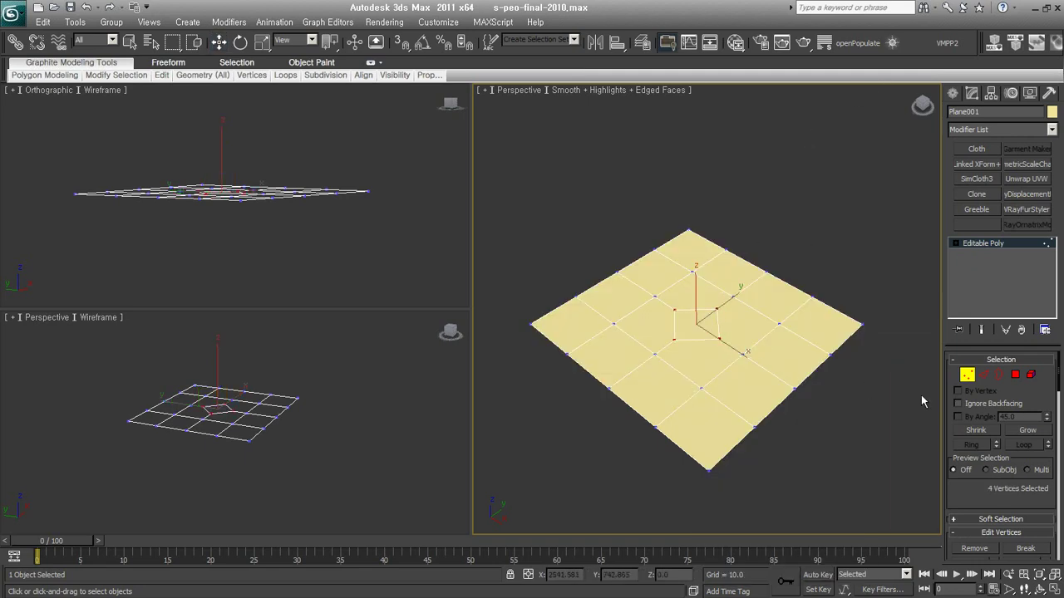
- Tessellate the small centre polygon, delete it to open a hole, and return to Vertex level
{"action": "left_click", "coordinate": [1015, 374]}
{"action": "key", "text": "w"}
{"action": "left_click", "coordinate": [696, 324]}
{"action": "scroll", "coordinate": [1028, 473], "scroll_direction": "down", "scroll_amount": 10}
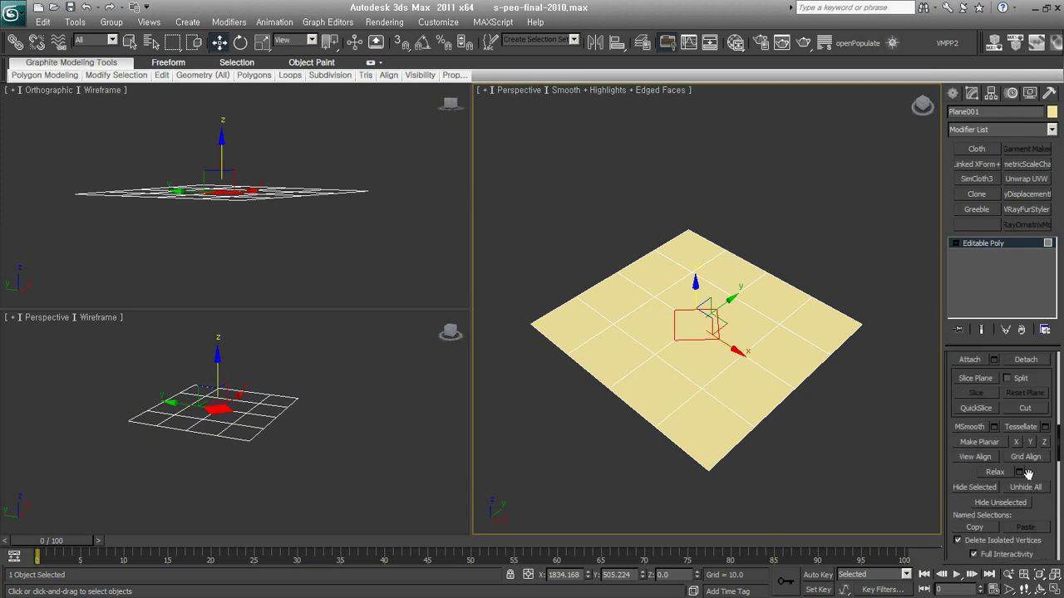
{"action": "left_click", "coordinate": [1020, 428]}
{"action": "key", "text": "Delete"}
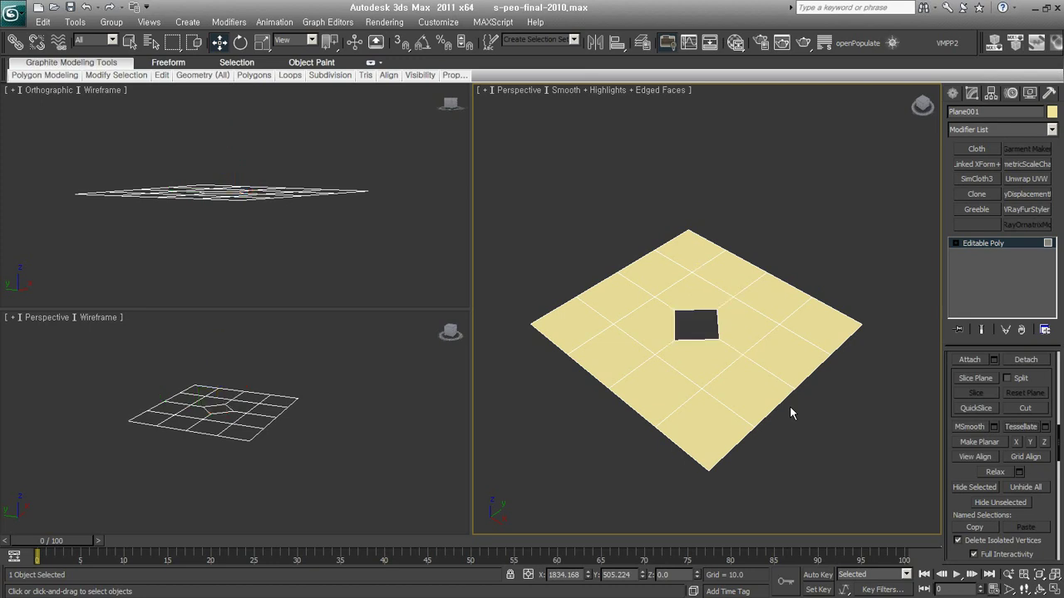
{"action": "left_click", "coordinate": [956, 244]}
{"action": "left_click", "coordinate": [979, 254]}
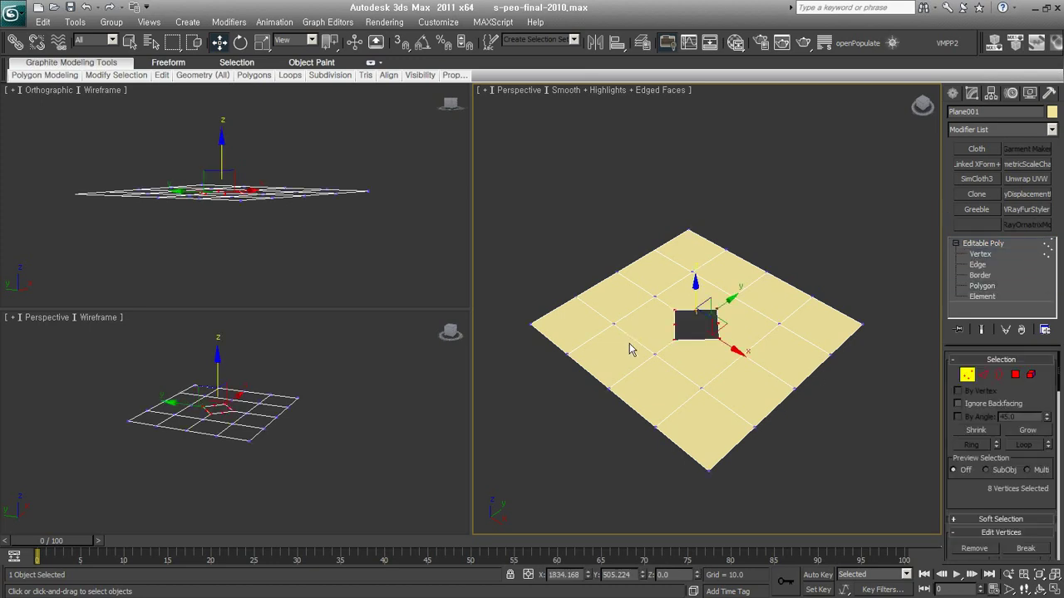
- Add a Spherify modifier to round the hole vertices, then undo it off the stack
{"action": "scroll", "coordinate": [696, 336], "scroll_direction": "up", "scroll_amount": 5}
{"action": "middle_click_drag", "start_coordinate": [696, 337], "coordinate": [721, 336]}
{"action": "scroll", "coordinate": [646, 344], "scroll_direction": "down", "scroll_amount": 5}
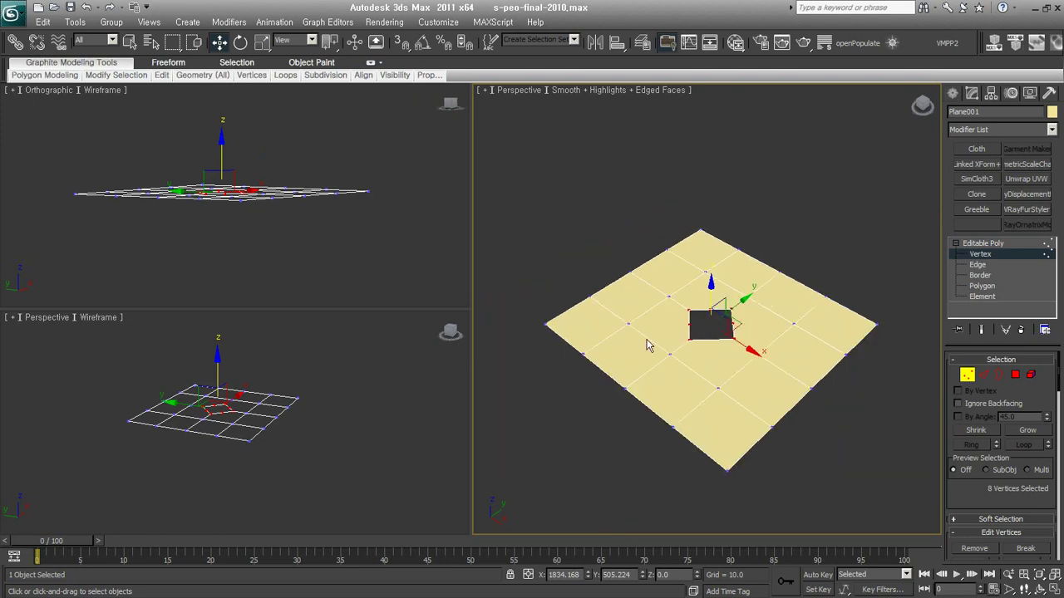
{"action": "left_click", "coordinate": [1016, 129]}
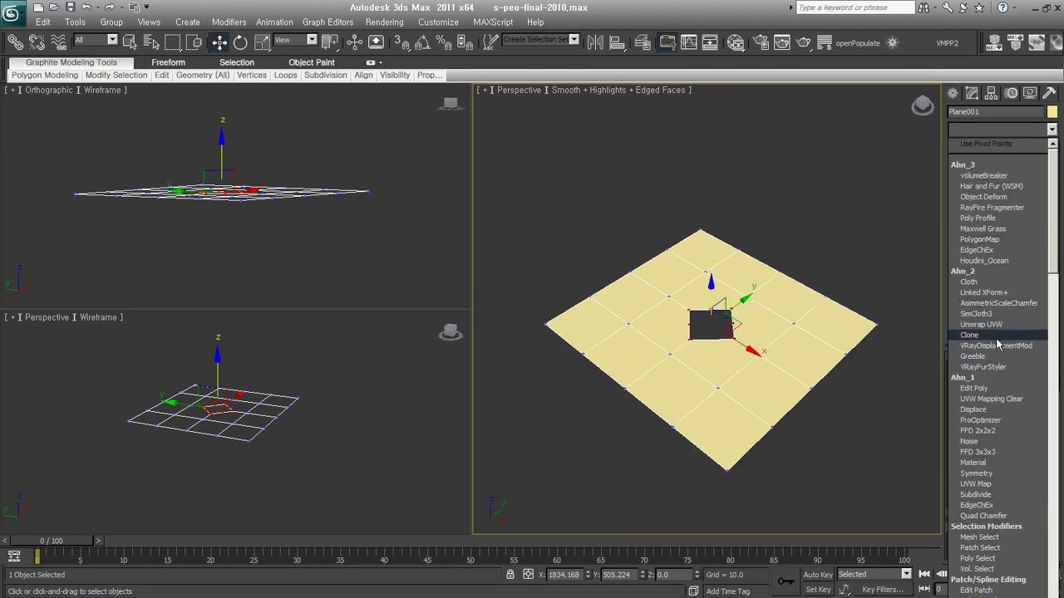
{"action": "scroll", "coordinate": [997, 343], "scroll_direction": "down", "scroll_amount": 9}
{"action": "scroll", "coordinate": [998, 343], "scroll_direction": "down", "scroll_amount": 1}
{"action": "scroll", "coordinate": [997, 343], "scroll_direction": "down", "scroll_amount": 1}
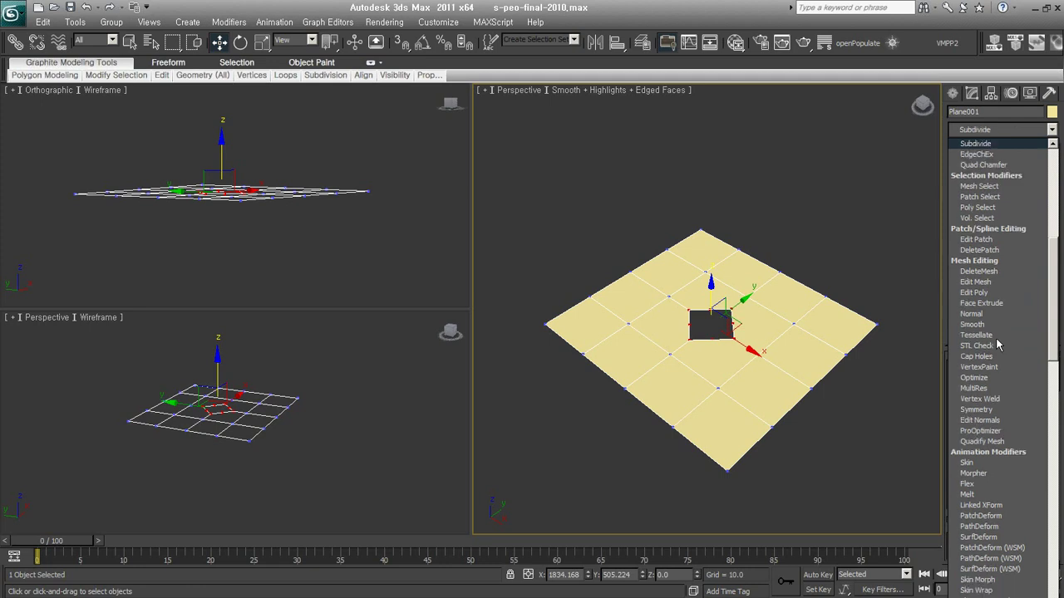
{"action": "scroll", "coordinate": [995, 339], "scroll_direction": "down", "scroll_amount": 6}
{"action": "scroll", "coordinate": [998, 343], "scroll_direction": "down", "scroll_amount": 1}
{"action": "scroll", "coordinate": [997, 344], "scroll_direction": "down", "scroll_amount": 15}
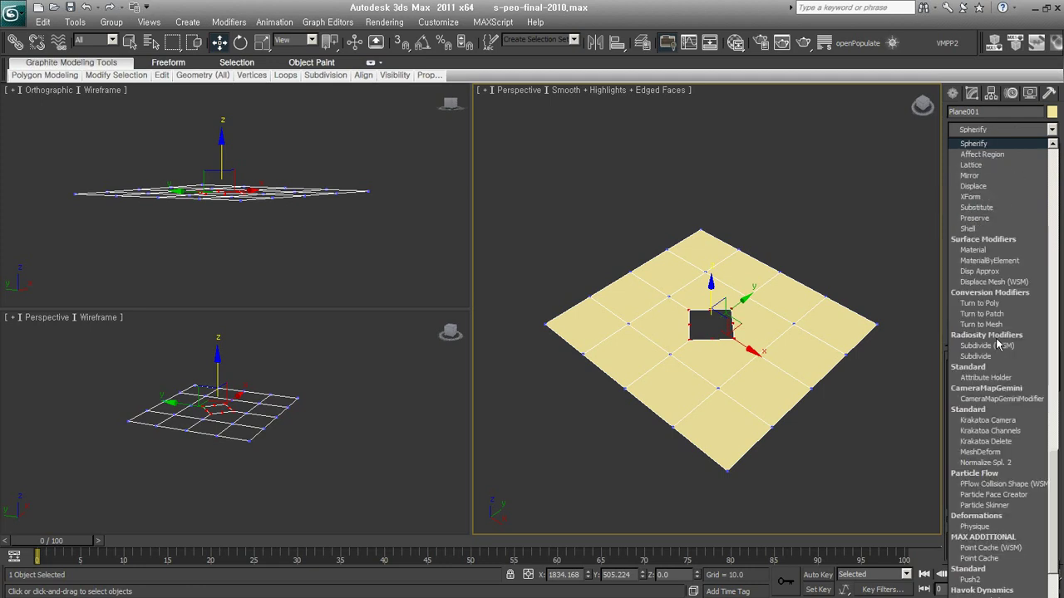
{"action": "left_click", "coordinate": [998, 146]}
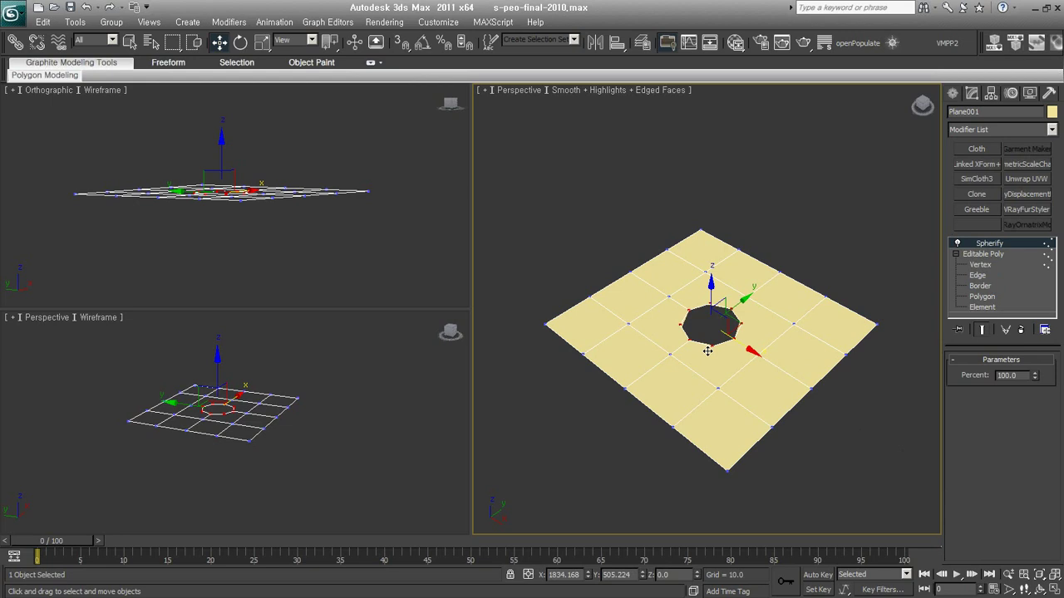
{"action": "key", "text": "ctrl+z"}
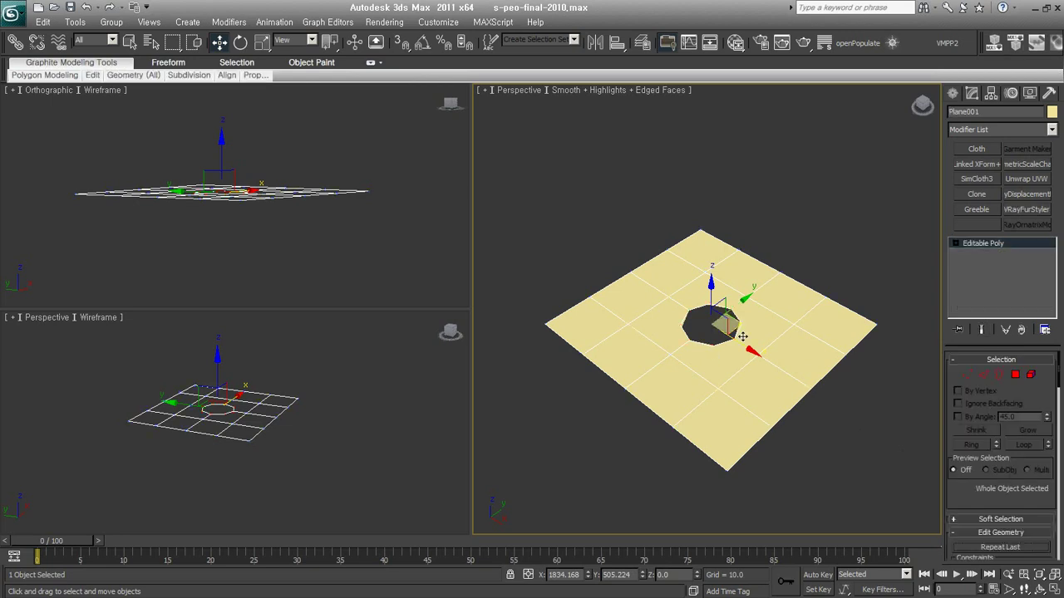
- Switch to Vertex level and orbit and zoom in on the central hole
{"action": "left_click", "coordinate": [967, 375]}
{"action": "middle_click_drag", "start_coordinate": [748, 358], "coordinate": [701, 401], "text": "alt"}
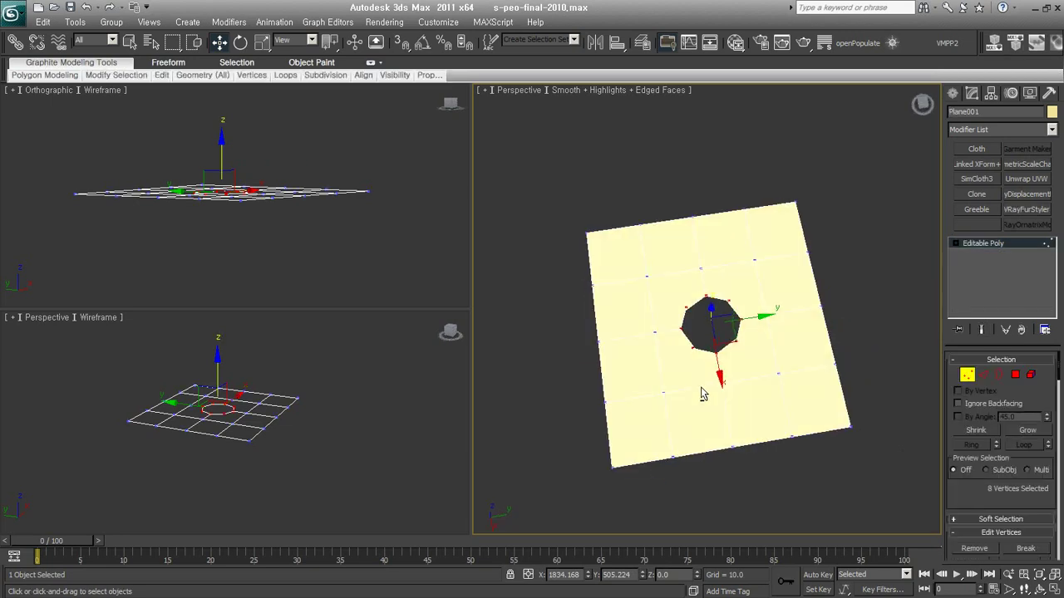
{"action": "scroll", "coordinate": [695, 352], "scroll_direction": "up", "scroll_amount": 1}
{"action": "scroll", "coordinate": [696, 353], "scroll_direction": "up", "scroll_amount": 3}
{"action": "scroll", "coordinate": [696, 354], "scroll_direction": "up", "scroll_amount": 2}
{"action": "mouse_move", "coordinate": [712, 399]}
{"action": "middle_mouse_down", "text": "alt"}
{"action": "mouse_move", "coordinate": [745, 368]}
{"action": "mouse_move", "coordinate": [752, 407]}
{"action": "mouse_move", "coordinate": [743, 337]}
{"action": "middle_mouse_up", "text": "alt"}
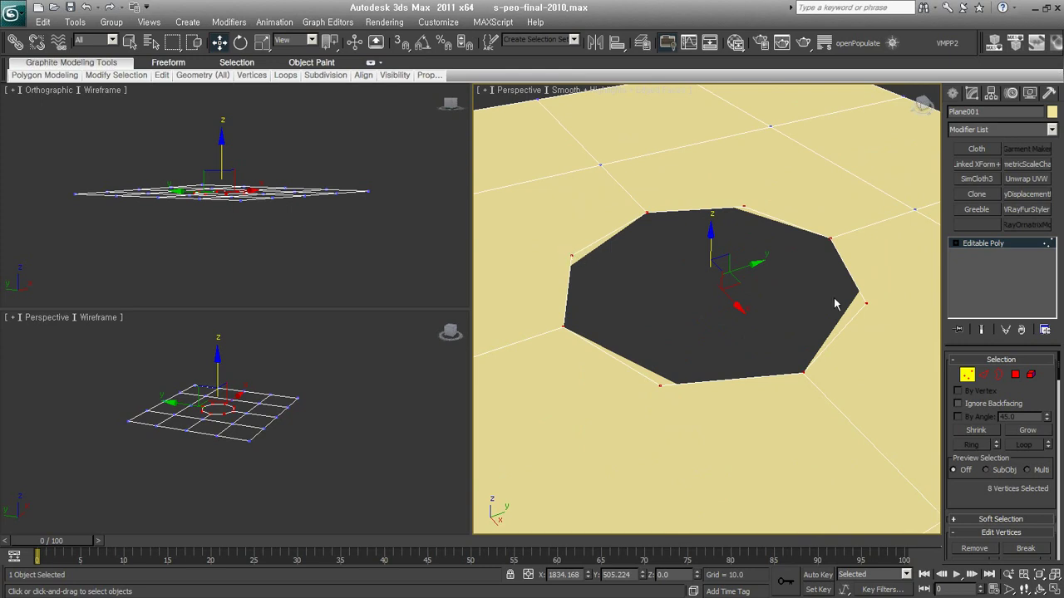
{"action": "scroll", "coordinate": [718, 400], "scroll_direction": "down", "scroll_amount": 5}
{"action": "mouse_move", "coordinate": [707, 399]}
{"action": "middle_mouse_down"}
{"action": "mouse_move", "coordinate": [710, 391]}
{"action": "mouse_move", "coordinate": [698, 401]}
{"action": "middle_mouse_up"}
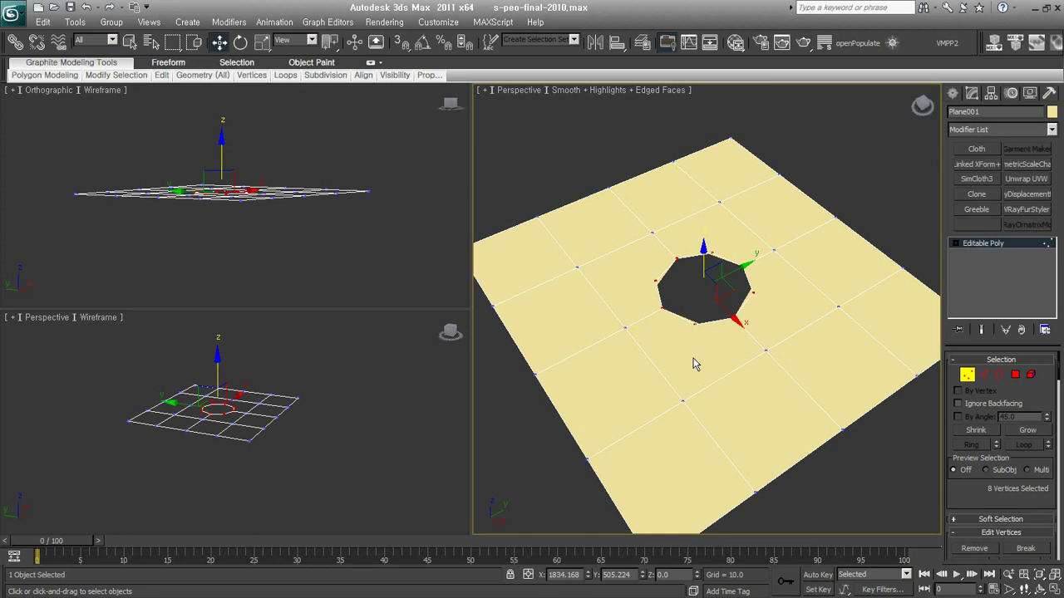
- Test-move a hole vertex and undo, then box-select the eight hole vertices and convert to polygons
{"action": "left_click", "coordinate": [690, 298]}
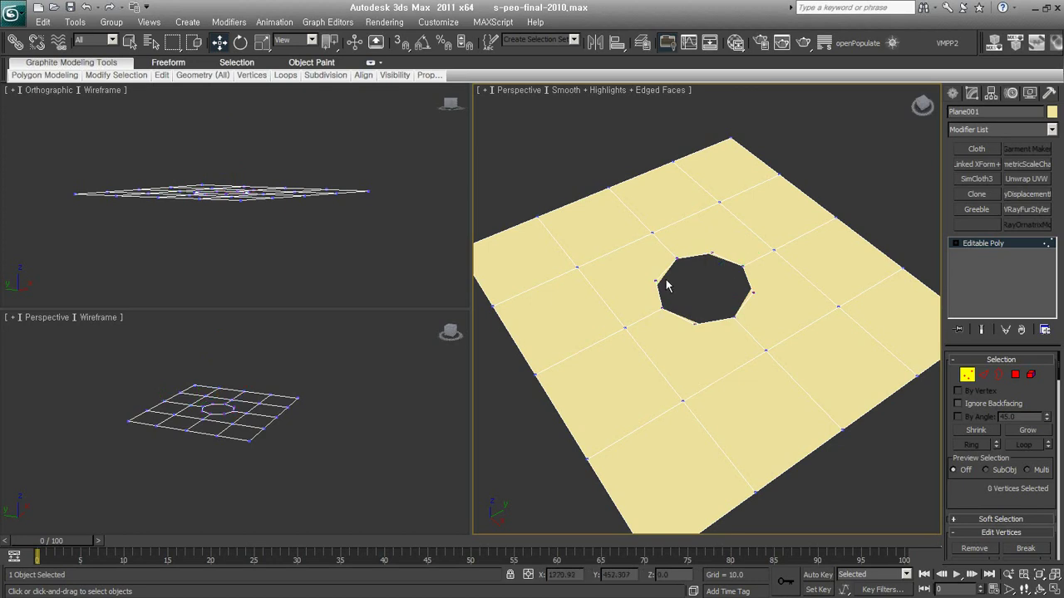
{"action": "left_click_drag", "start_coordinate": [656, 282], "coordinate": [638, 281]}
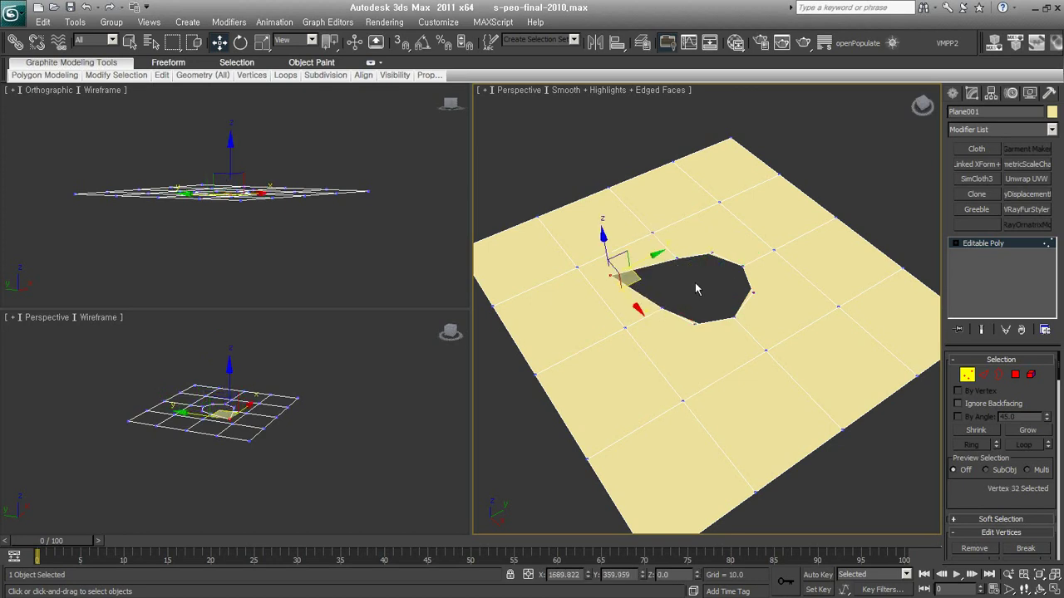
{"action": "key", "text": "ctrl+z"}
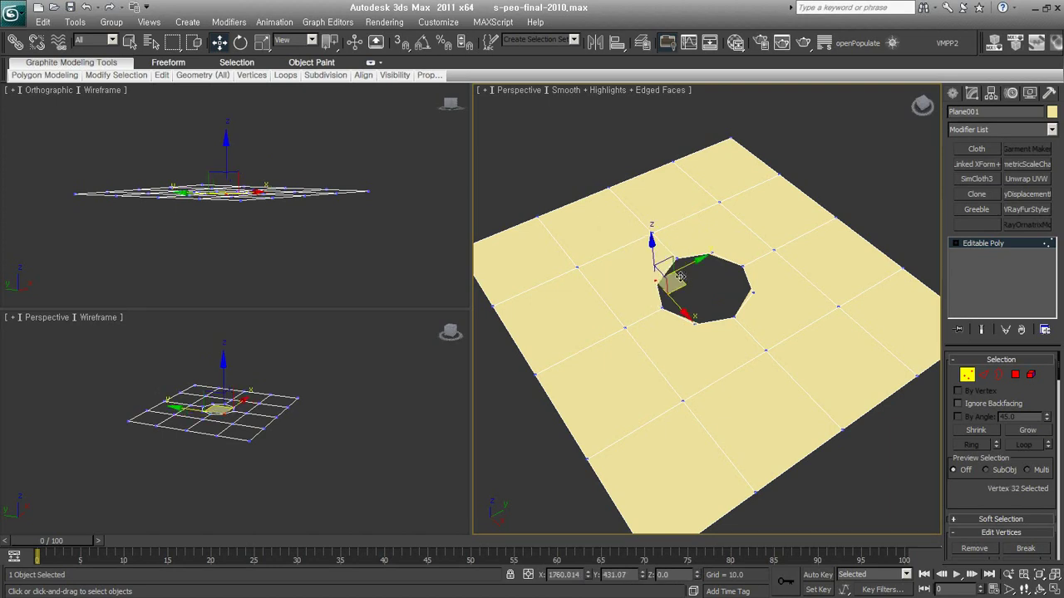
{"action": "left_click", "coordinate": [662, 287]}
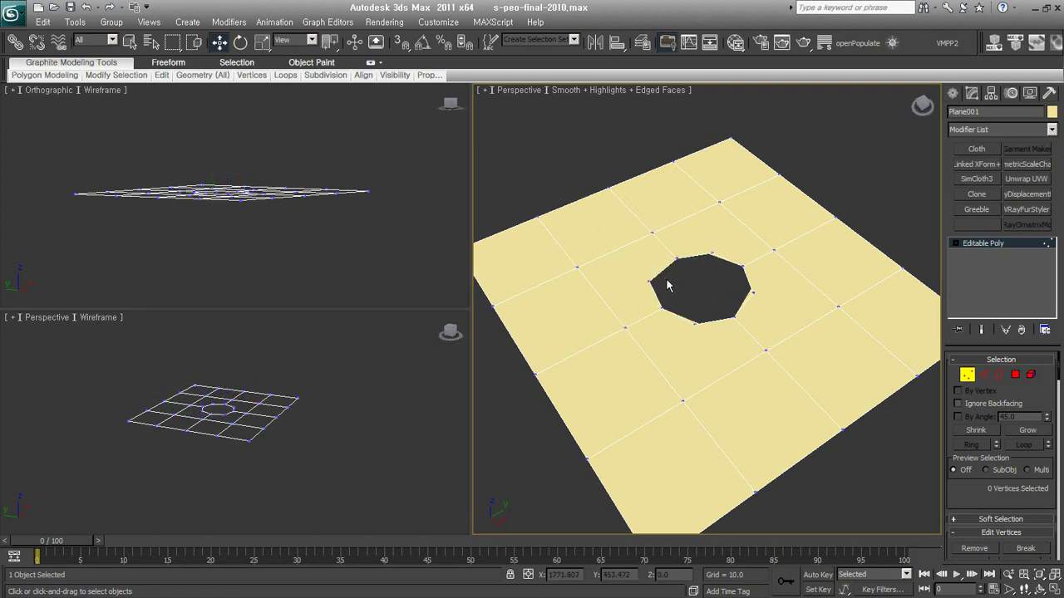
{"action": "left_click_drag", "start_coordinate": [662, 283], "coordinate": [678, 261]}
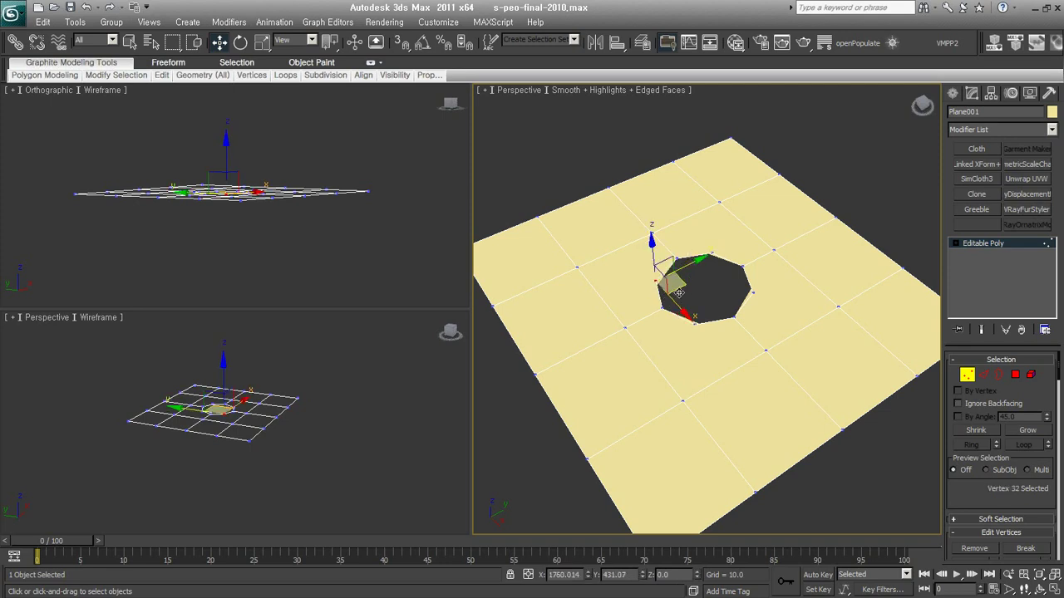
{"action": "left_click", "coordinate": [681, 292]}
{"action": "left_click_drag", "start_coordinate": [644, 248], "coordinate": [765, 340]}
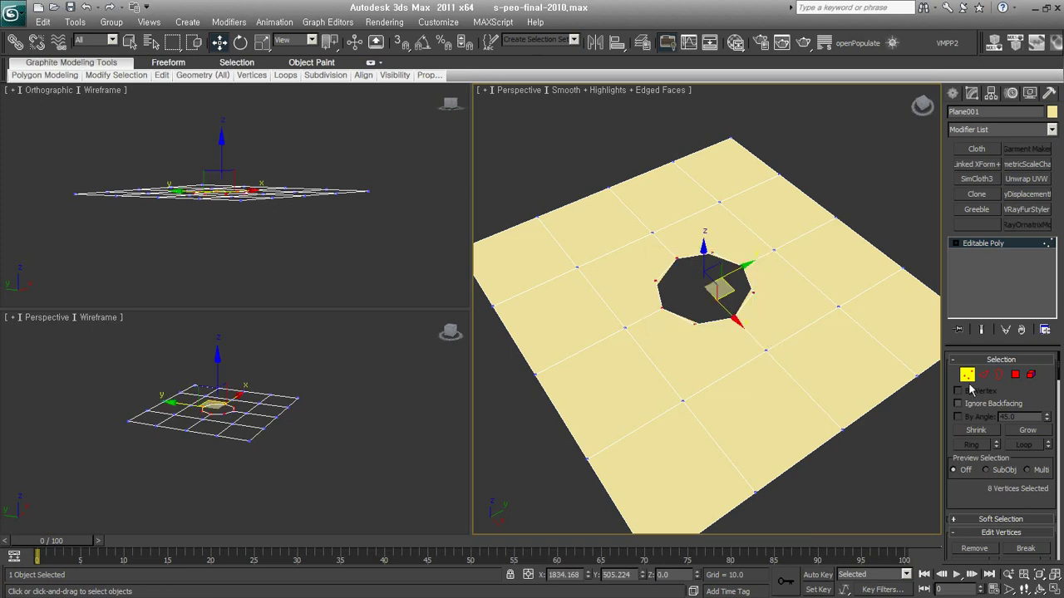
{"action": "left_click", "coordinate": [1014, 374], "text": "ctrl"}
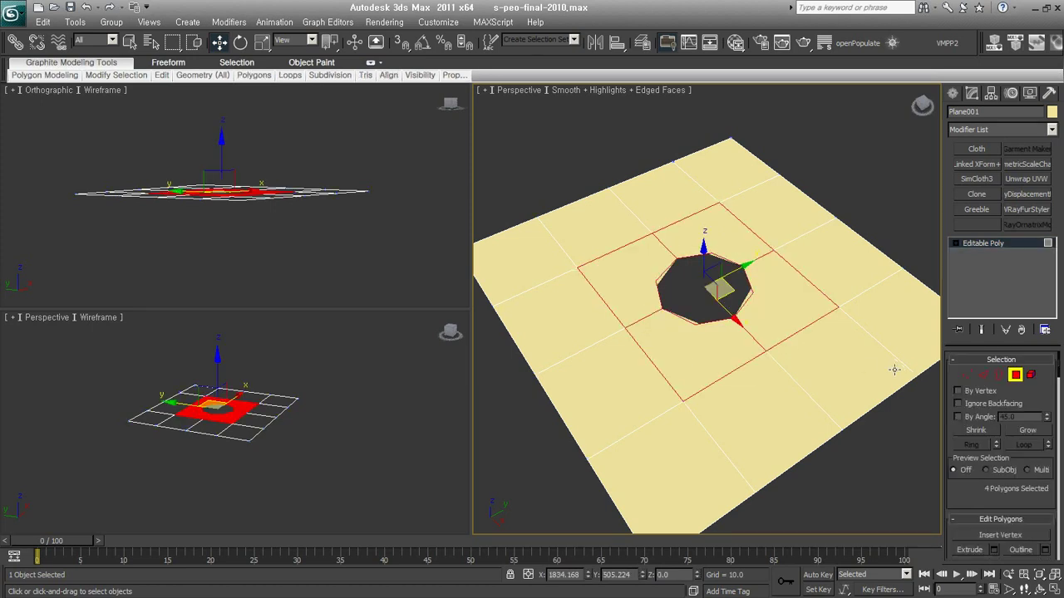
- Shade selected faces with F2, Retriangulate the four polygons around the hole, then deselect
{"action": "key", "text": "F2"}
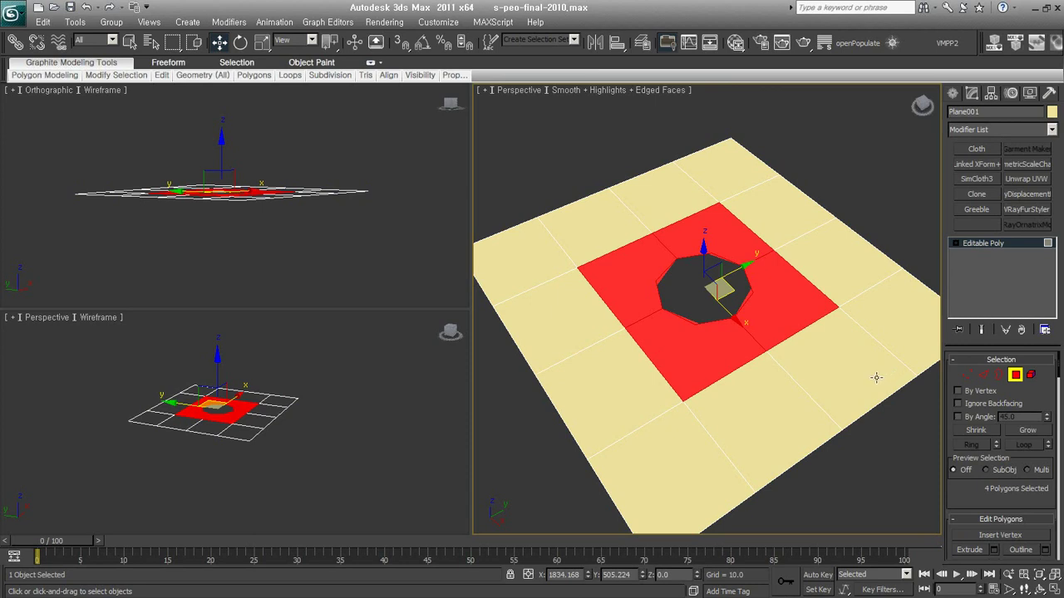
{"action": "left_click_drag", "start_coordinate": [986, 498], "coordinate": [986, 343]}
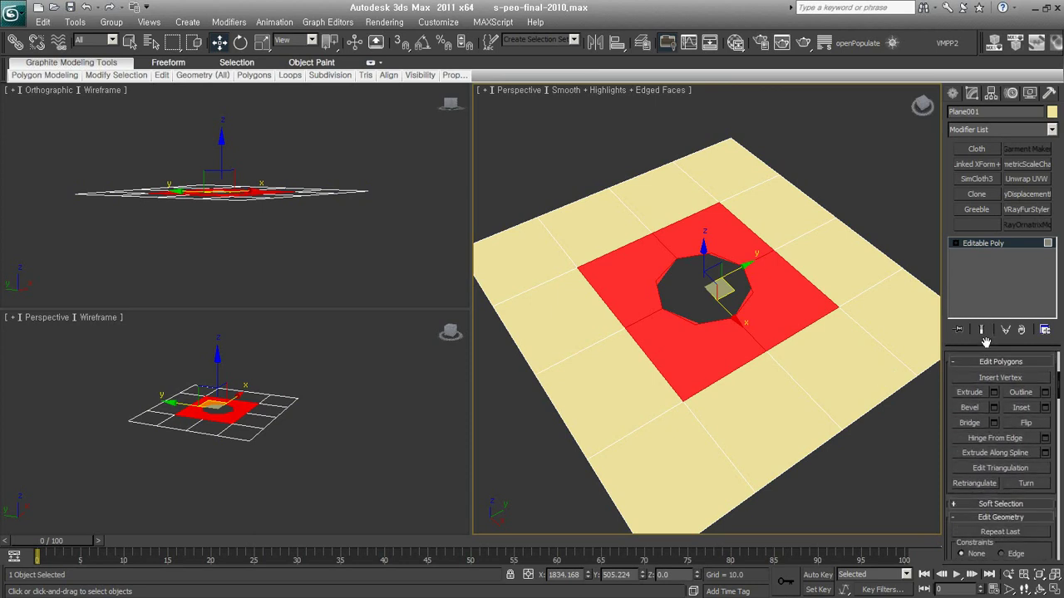
{"action": "left_click", "coordinate": [971, 484]}
{"action": "left_click", "coordinate": [885, 468]}
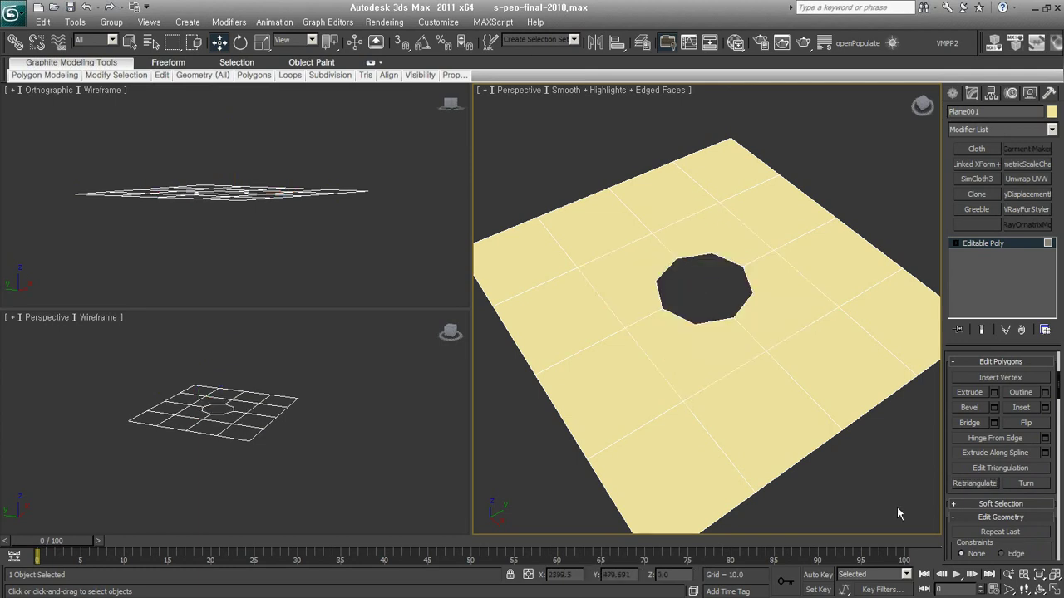
{"action": "scroll", "coordinate": [765, 335], "scroll_direction": "down", "scroll_amount": 3}
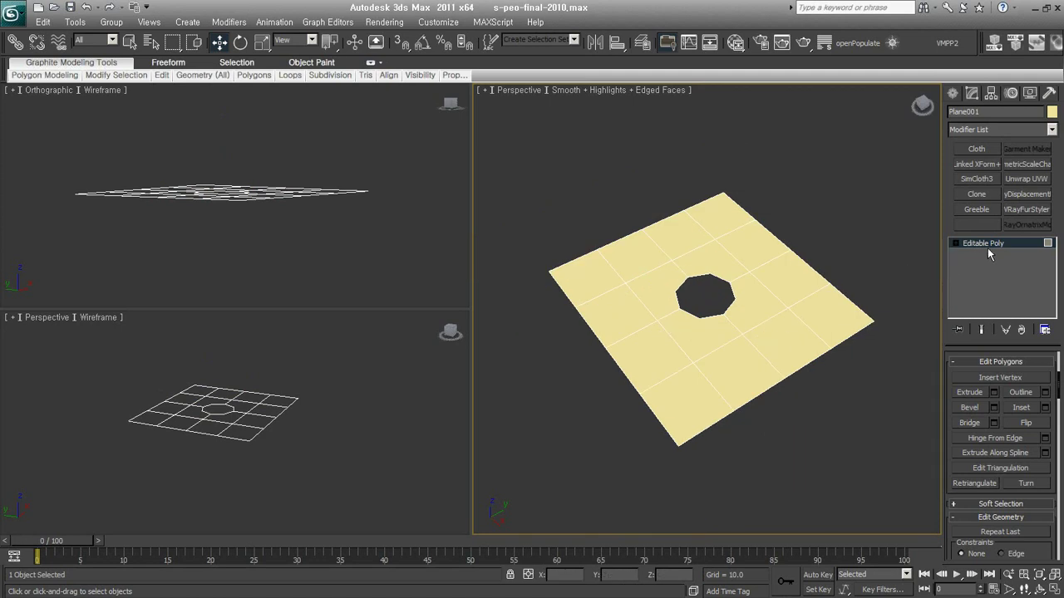
{"action": "left_click", "coordinate": [956, 242]}
- At Vertex level, Collapse the eight hole vertices into a single centre vertex
{"action": "left_click", "coordinate": [980, 253]}
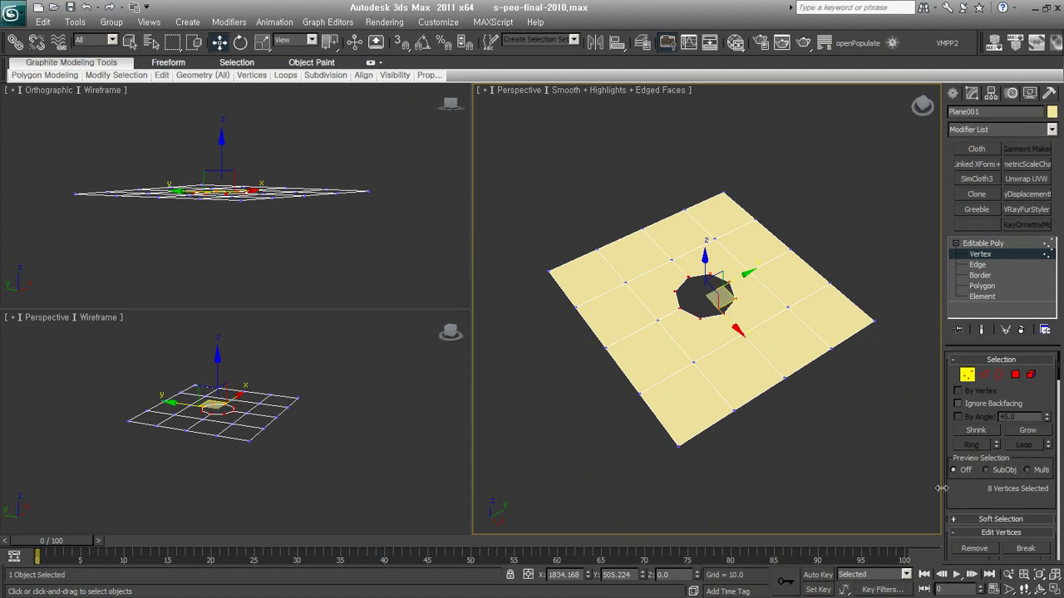
{"action": "left_click_drag", "start_coordinate": [967, 495], "coordinate": [966, 468]}
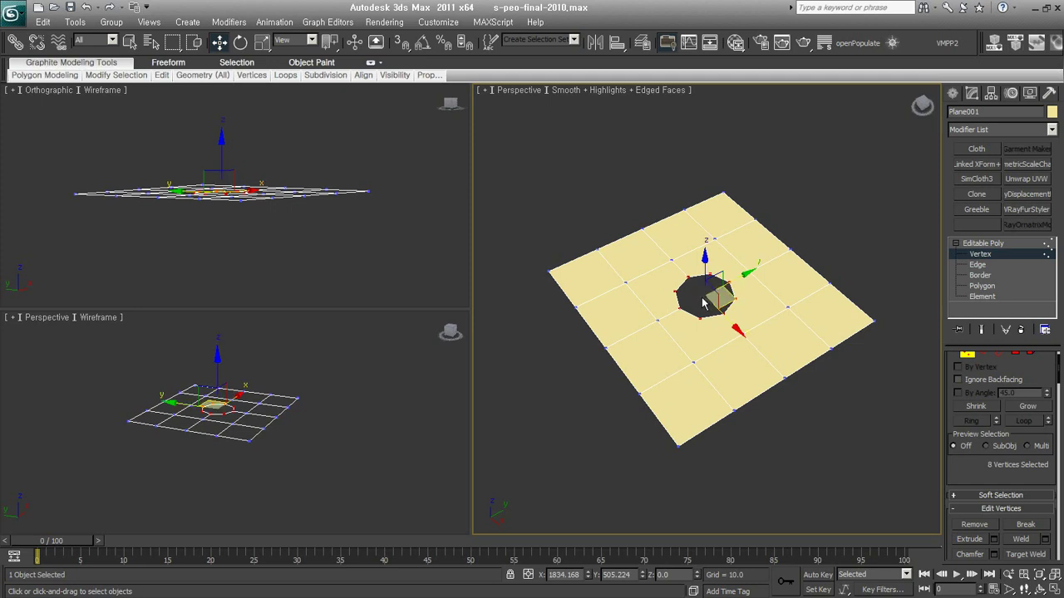
{"action": "left_click_drag", "start_coordinate": [995, 467], "coordinate": [988, 180]}
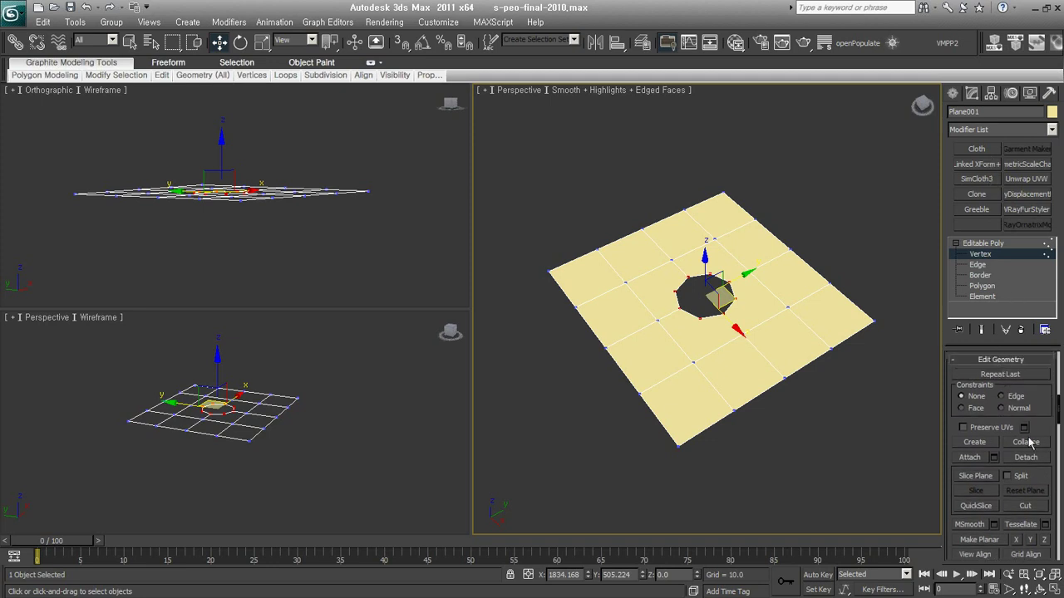
{"action": "left_click", "coordinate": [1031, 447]}
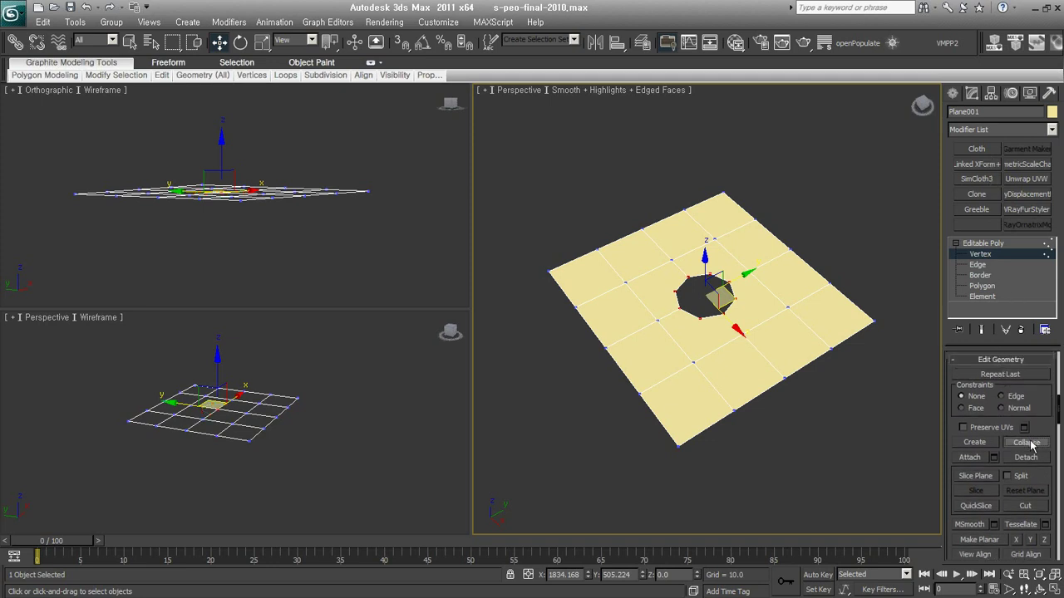
{"action": "mouse_move", "coordinate": [761, 354]}
{"action": "middle_mouse_down", "text": "alt"}
{"action": "mouse_move", "coordinate": [821, 296]}
{"action": "mouse_move", "coordinate": [772, 408]}
{"action": "middle_mouse_up", "text": "alt"}
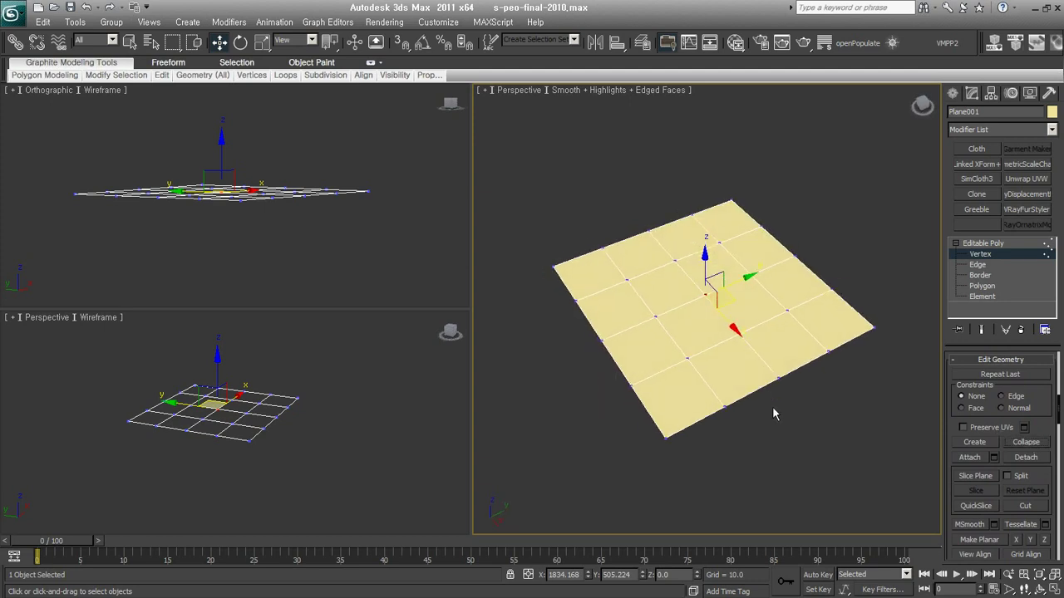
{"action": "left_click", "coordinate": [836, 433]}
{"action": "left_click", "coordinate": [989, 285]}
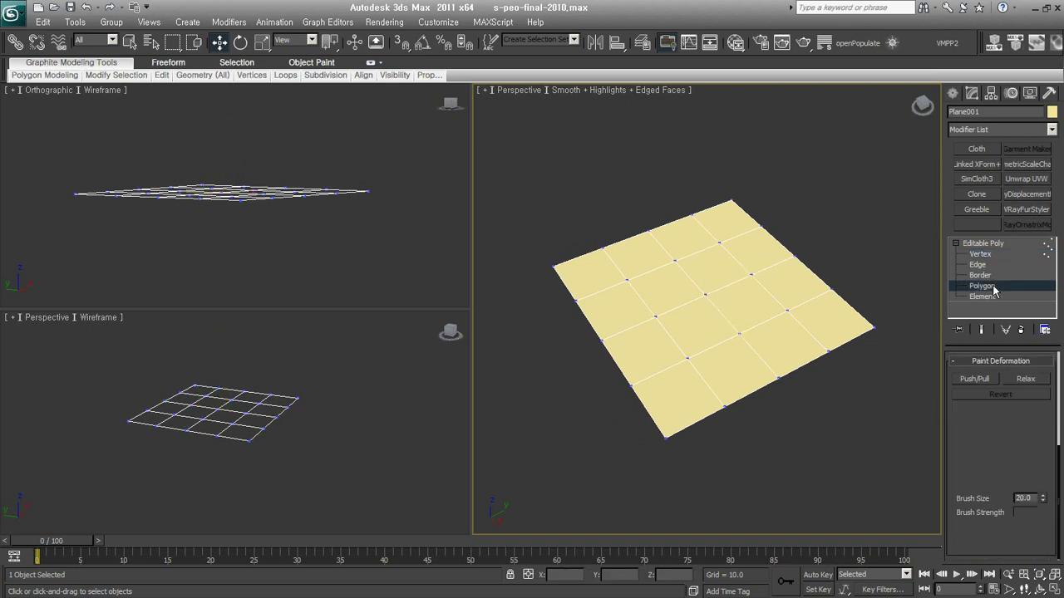
{"action": "left_click", "coordinate": [744, 301]}
{"action": "left_click", "coordinate": [697, 328], "text": "ctrl"}
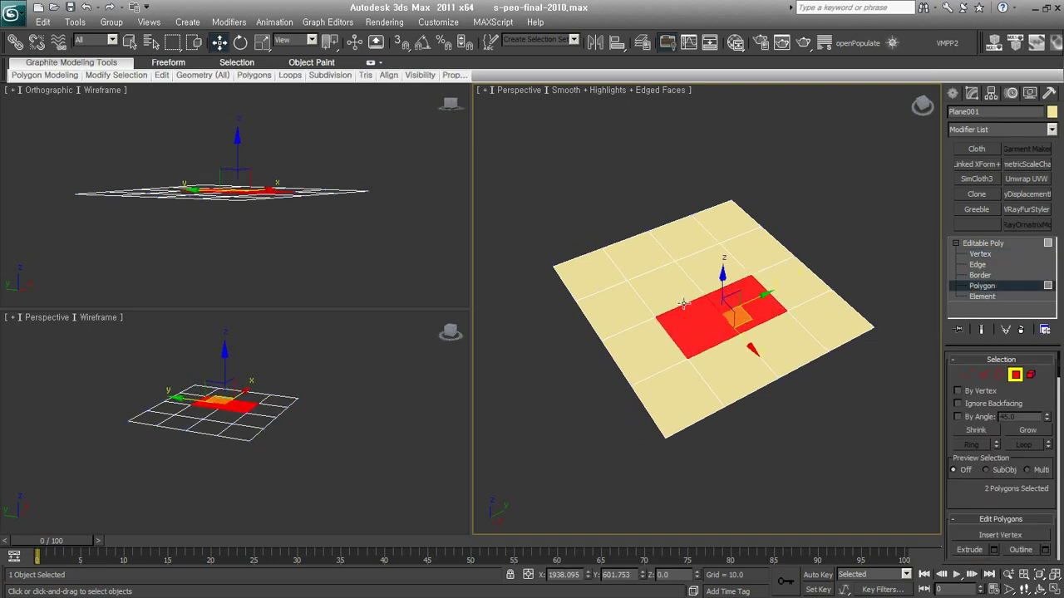
{"action": "left_click", "coordinate": [667, 291], "text": "ctrl"}
{"action": "left_click", "coordinate": [715, 270], "text": "ctrl"}
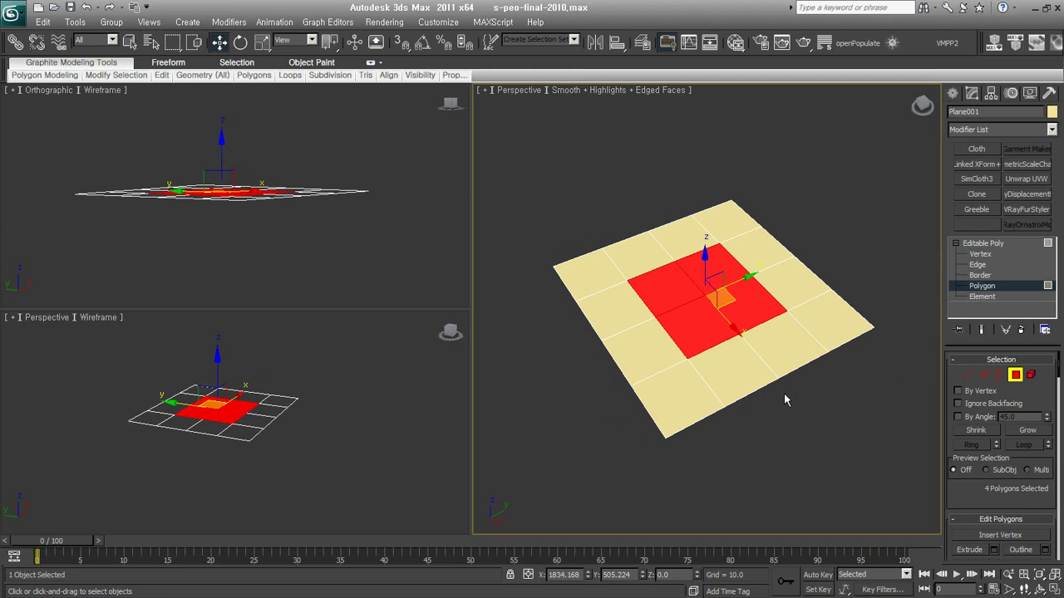
{"action": "left_click", "coordinate": [984, 377]}
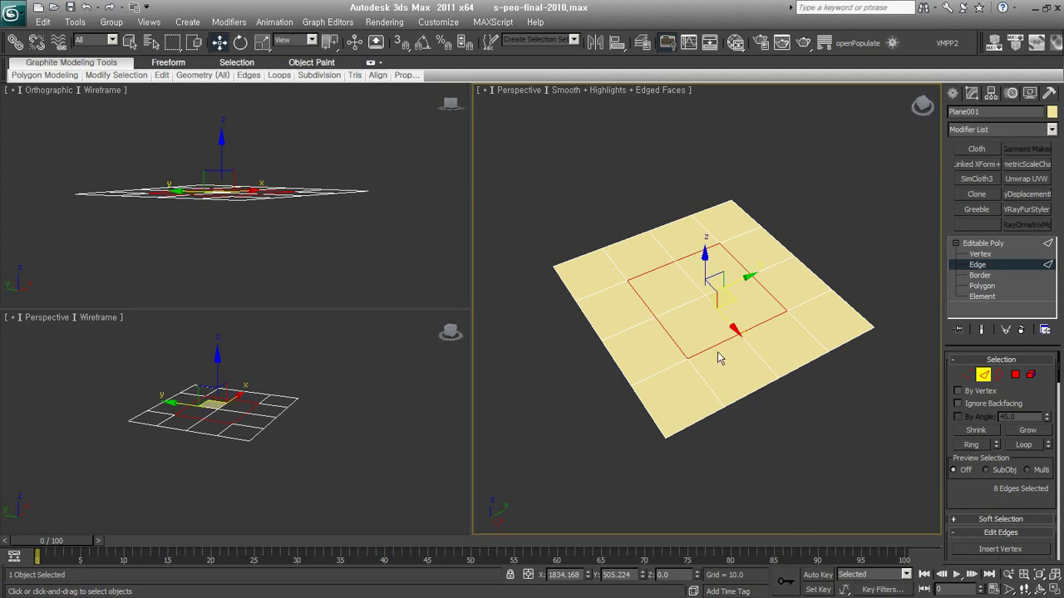
{"action": "left_click", "coordinate": [1015, 375]}
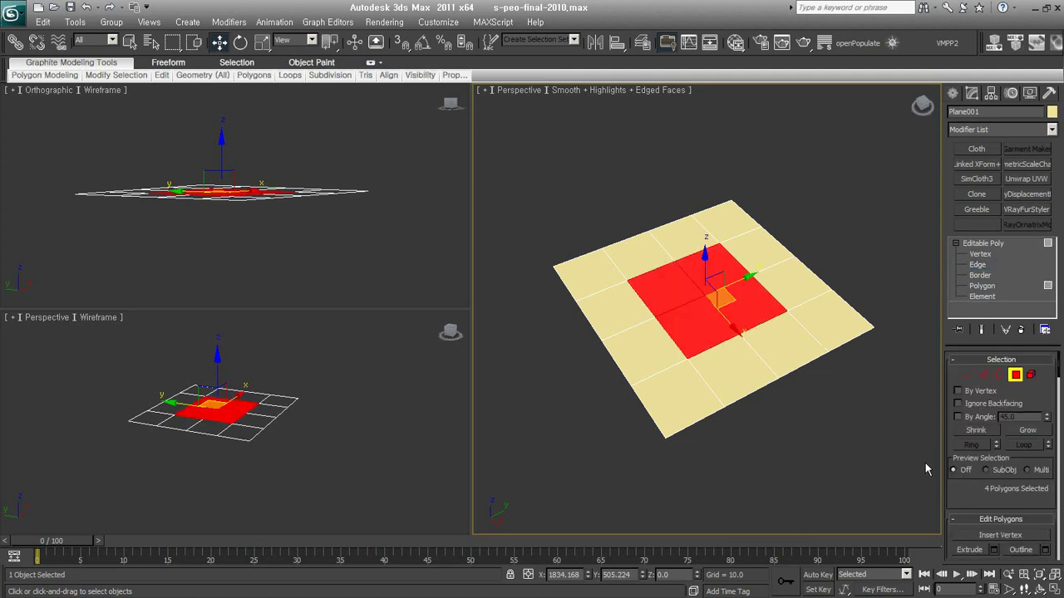
{"action": "left_click", "coordinate": [984, 377]}
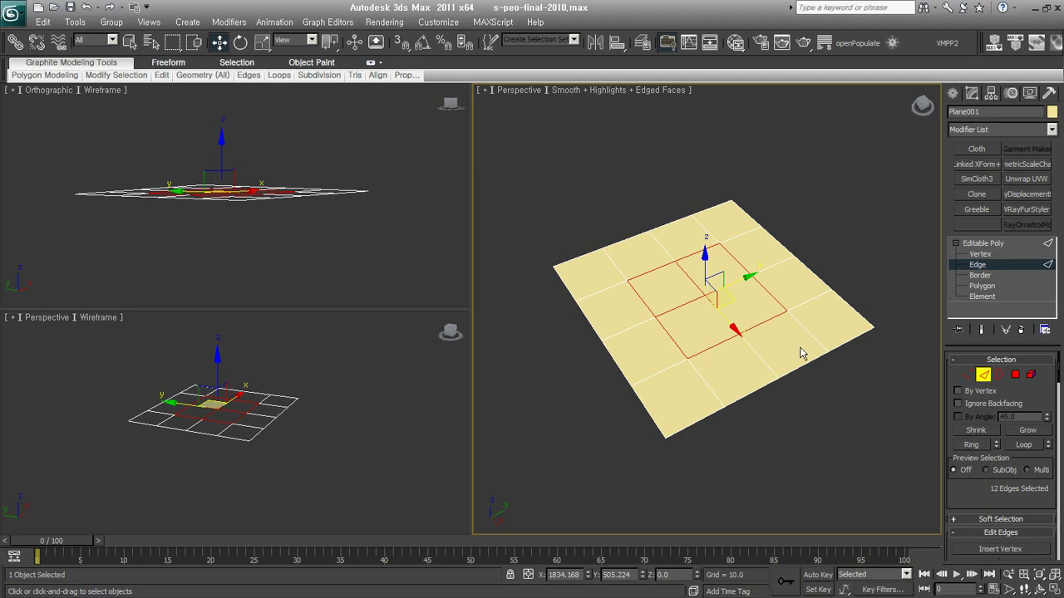
{"action": "left_click", "coordinate": [1013, 375]}
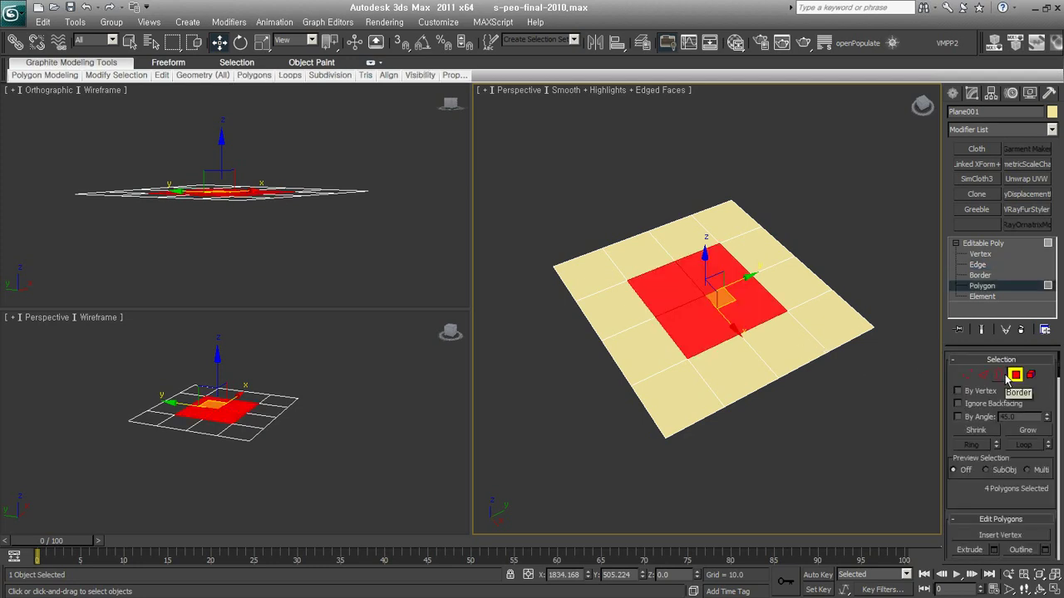
{"action": "left_click", "coordinate": [983, 376]}
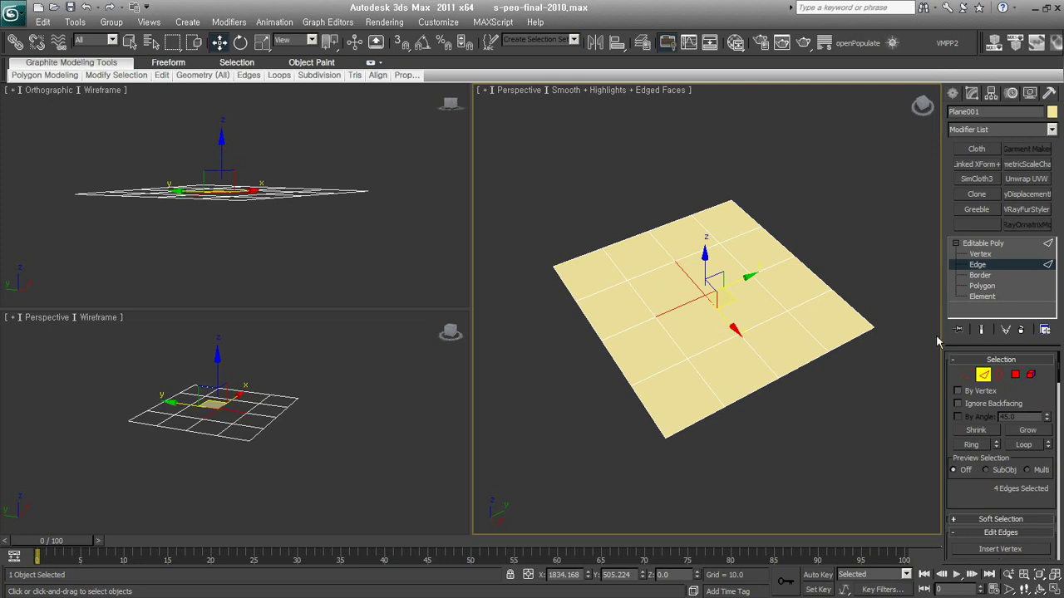
{"action": "left_click", "coordinate": [1015, 375]}
{"action": "left_click", "coordinate": [984, 375]}
{"action": "left_click", "coordinate": [815, 454]}
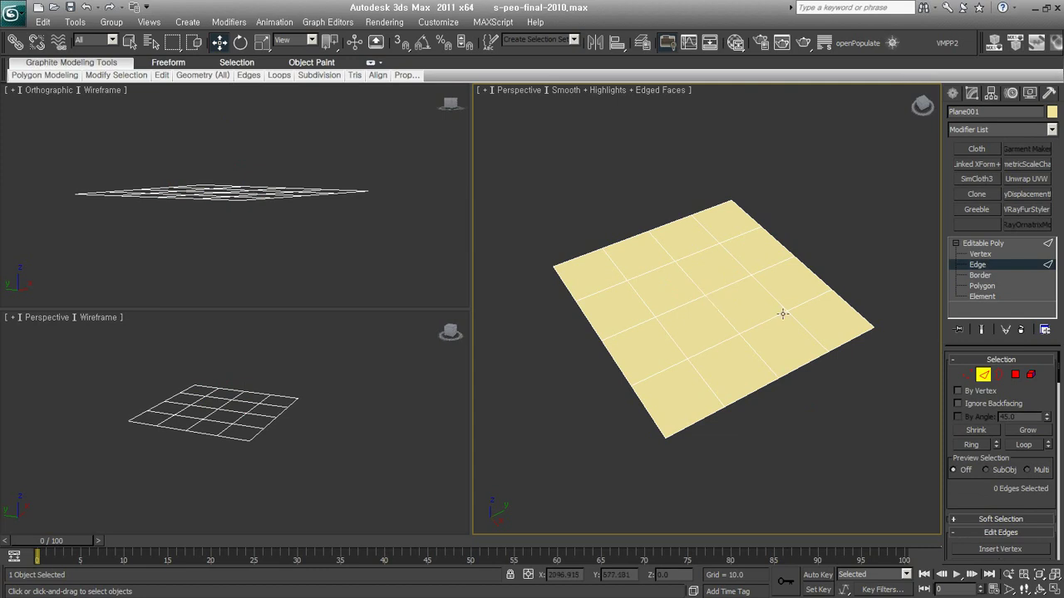
{"action": "left_click", "coordinate": [967, 374]}
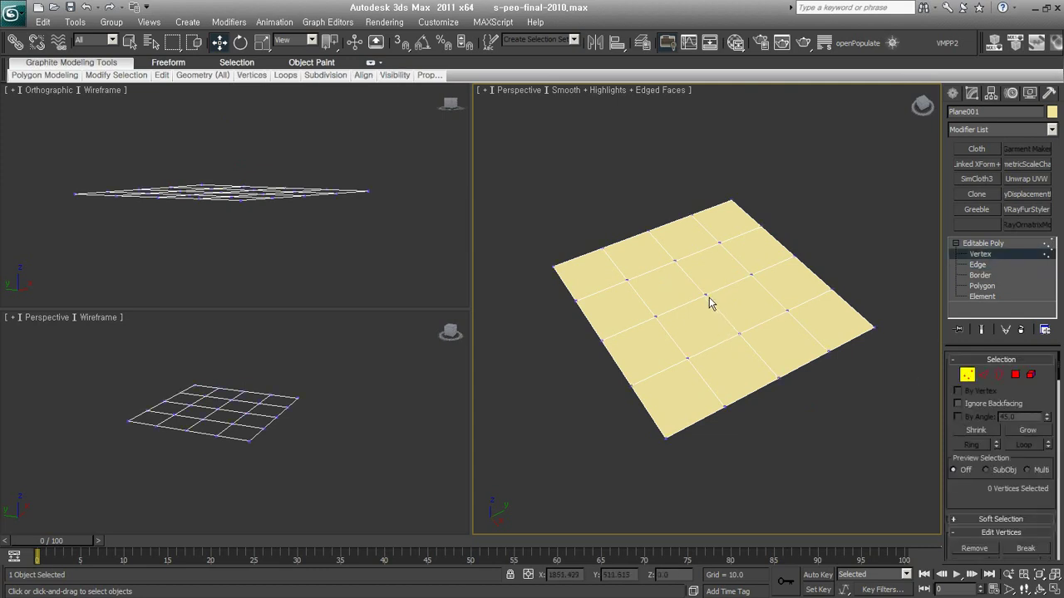
{"action": "left_click", "coordinate": [705, 294]}
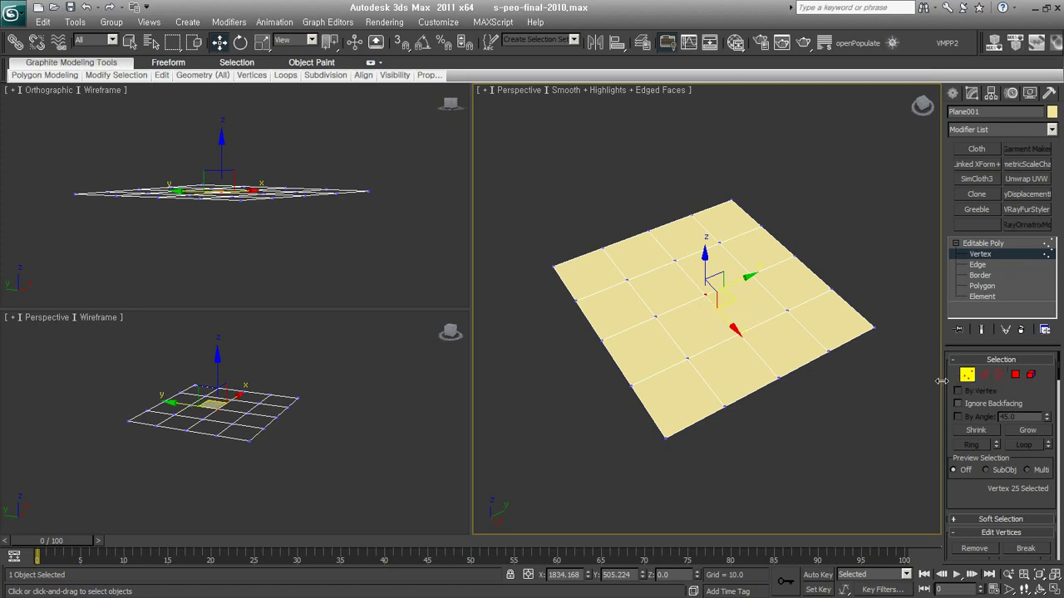
{"action": "left_click", "coordinate": [1017, 376]}
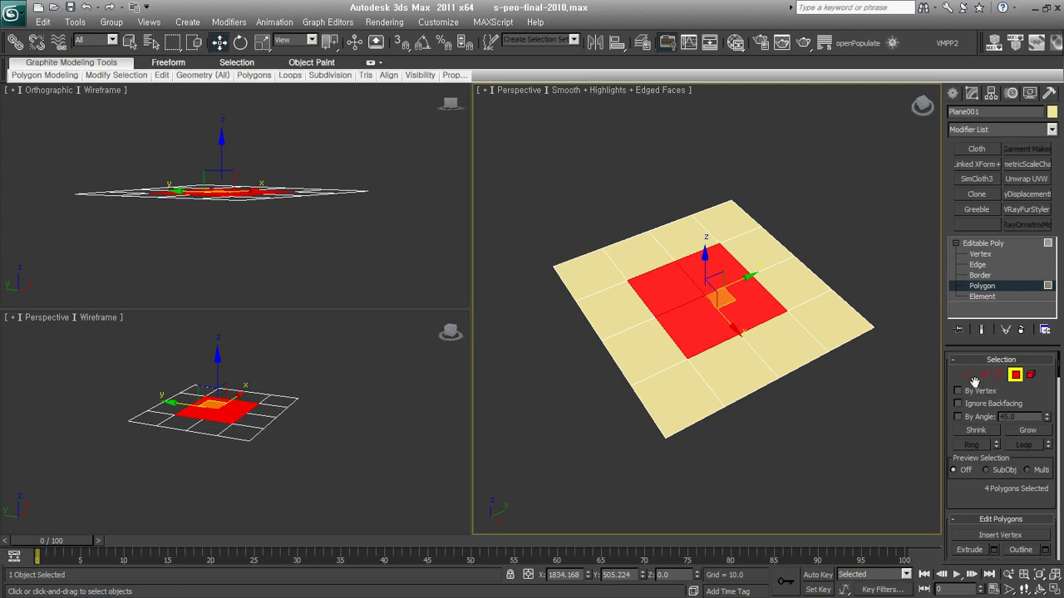
{"action": "left_click", "coordinate": [792, 423]}
{"action": "left_click", "coordinate": [965, 375]}
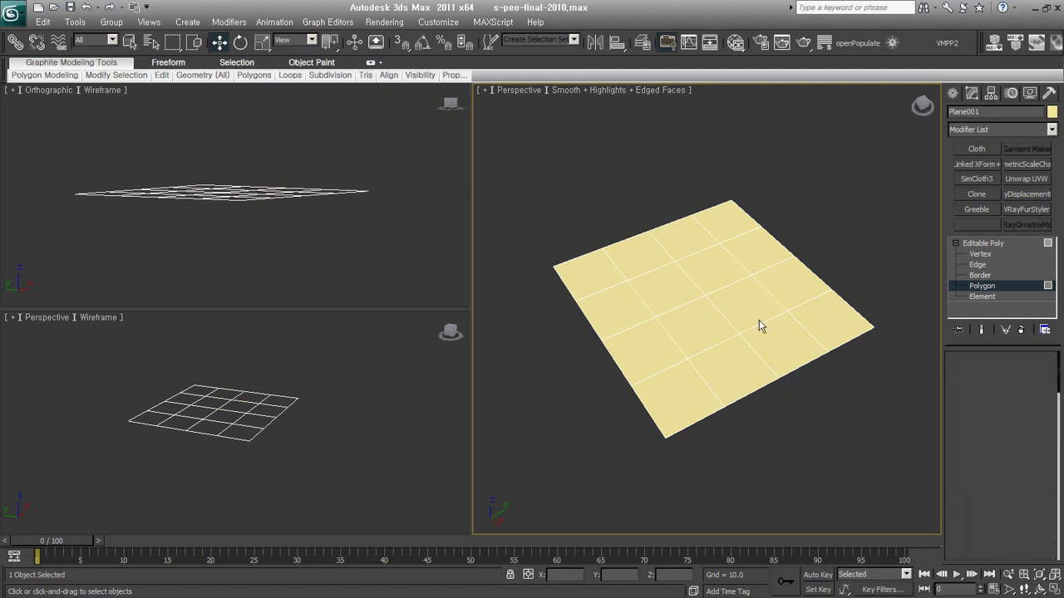
{"action": "right_click", "coordinate": [705, 295]}
- Chamfer the centre vertex into a small diamond, convert to its polygon, and delete it
{"action": "left_click", "coordinate": [648, 309]}
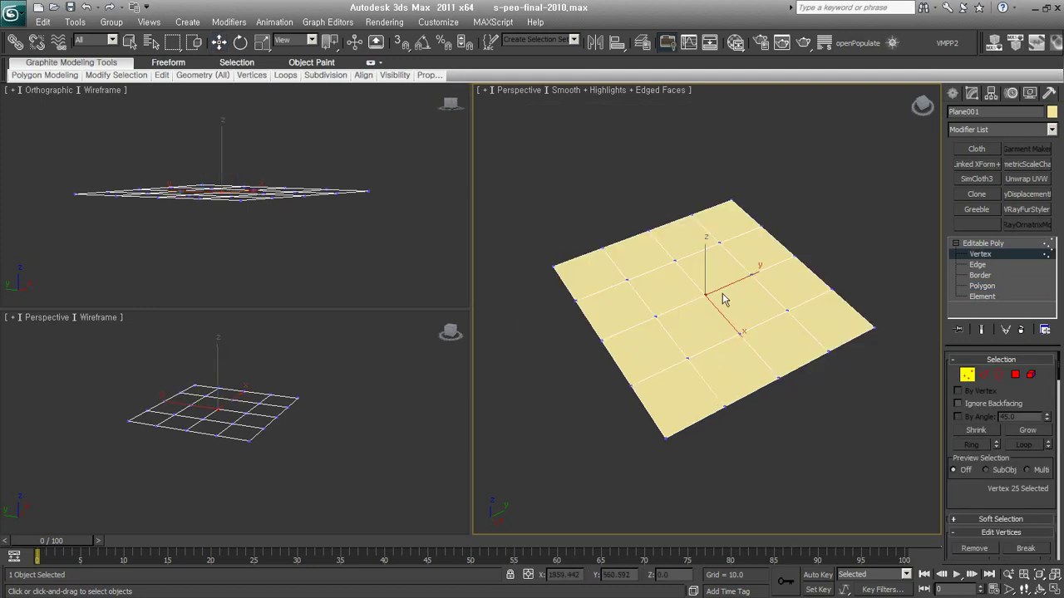
{"action": "left_click_drag", "start_coordinate": [703, 293], "coordinate": [656, 357]}
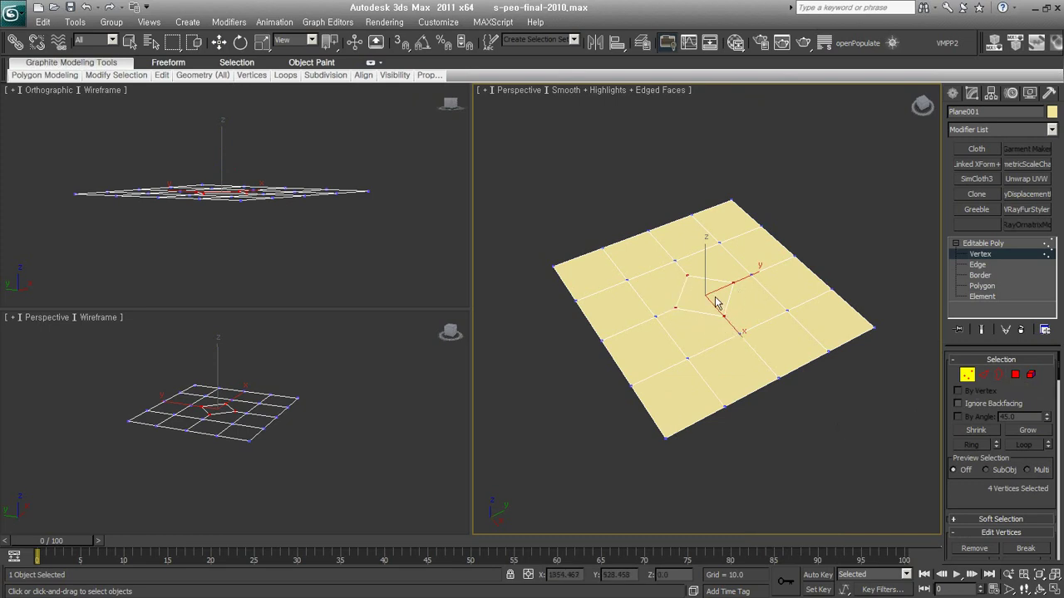
{"action": "left_click", "coordinate": [1015, 376]}
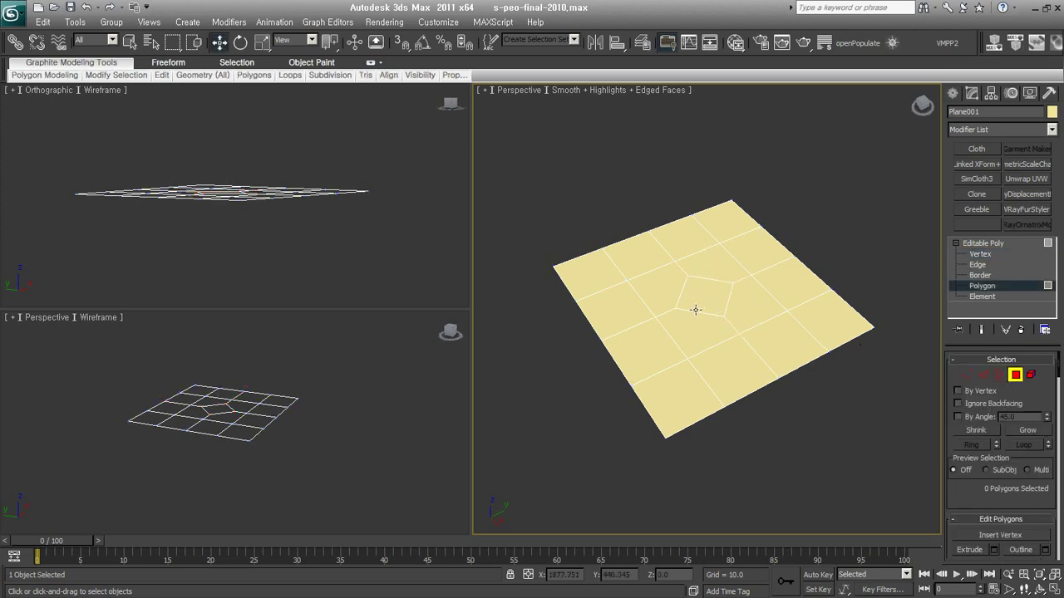
{"action": "left_click", "coordinate": [967, 375]}
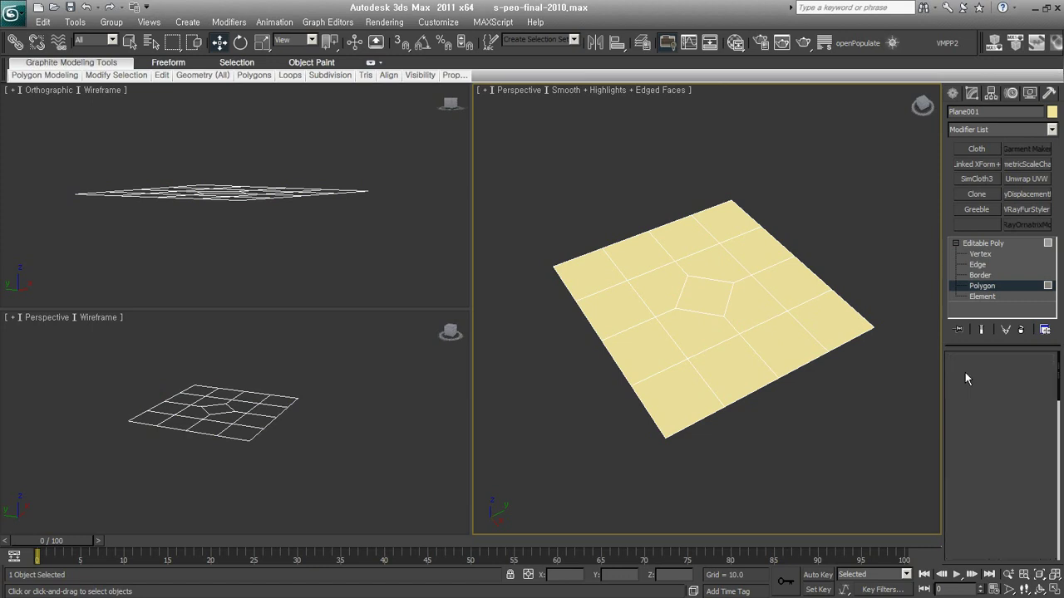
{"action": "left_click", "coordinate": [1015, 375]}
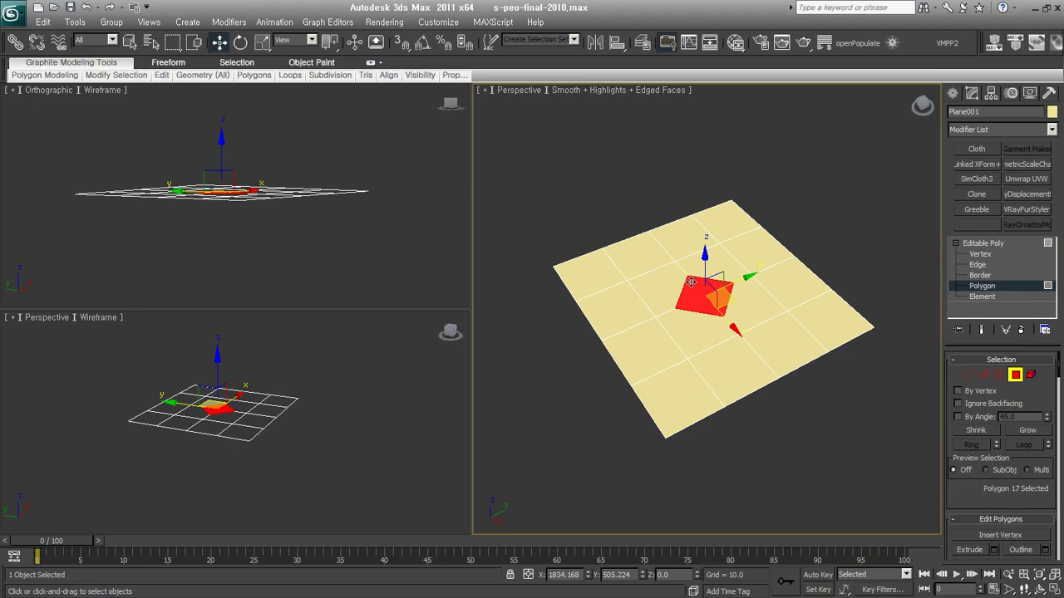
{"action": "scroll", "coordinate": [1041, 499], "scroll_direction": "down", "scroll_amount": 2}
{"action": "scroll", "coordinate": [1043, 449], "scroll_direction": "down", "scroll_amount": 3}
{"action": "scroll", "coordinate": [1044, 415], "scroll_direction": "down", "scroll_amount": 2}
{"action": "scroll", "coordinate": [1045, 393], "scroll_direction": "down", "scroll_amount": 2}
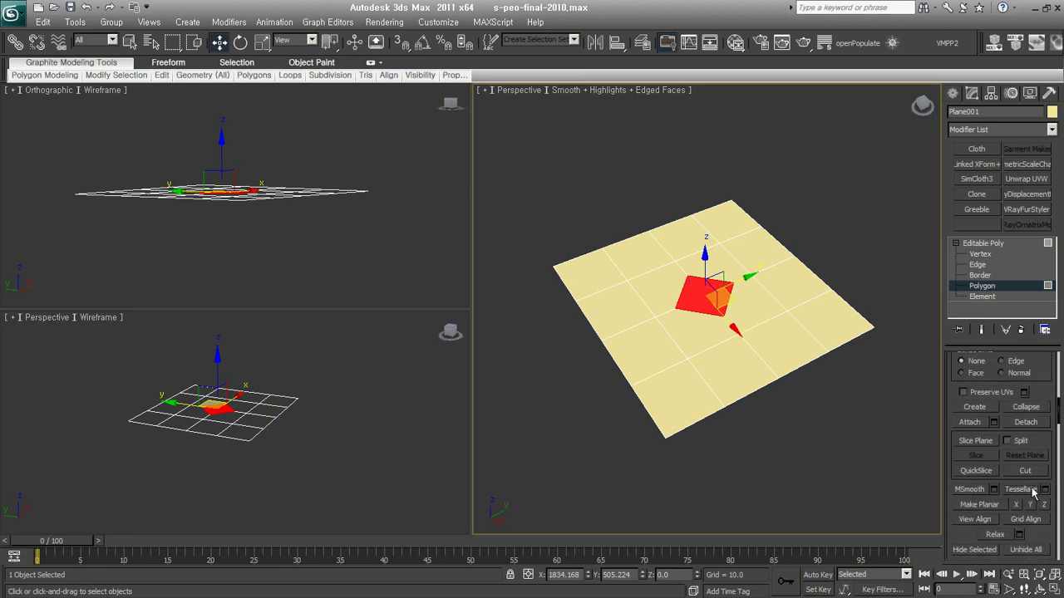
{"action": "key", "text": "Delete"}
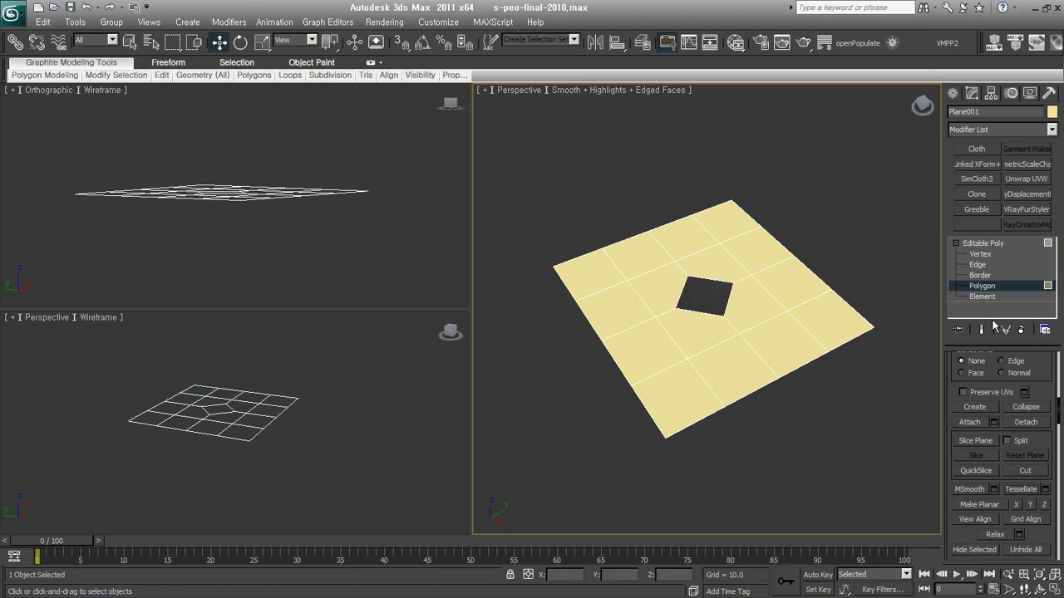
{"action": "left_click", "coordinate": [979, 253]}
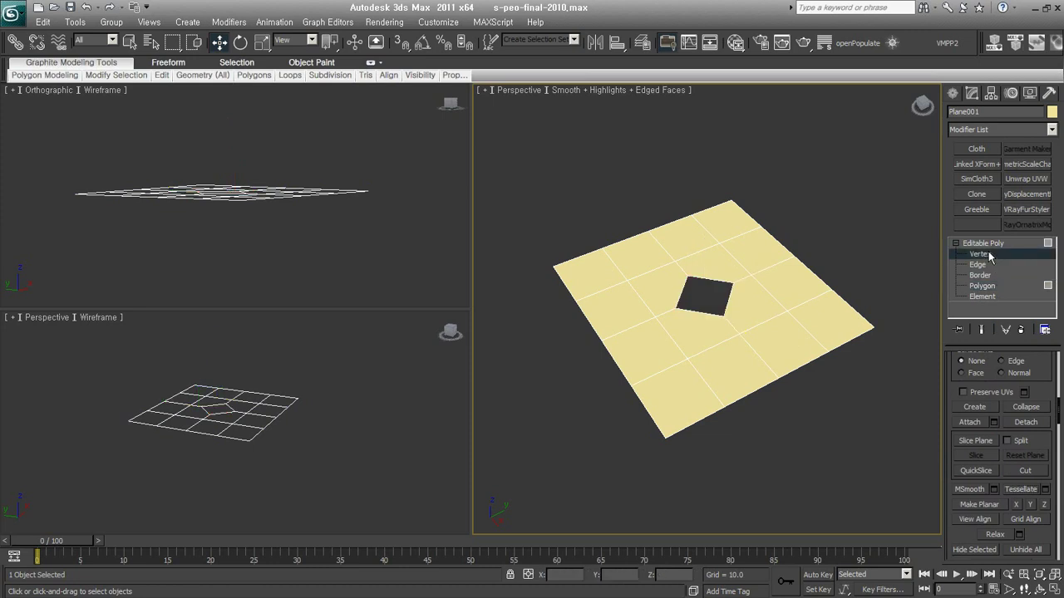
- Spherify the diamond hole into an octagon, check its surrounding four faces, then deselect
{"action": "left_click", "coordinate": [999, 166]}
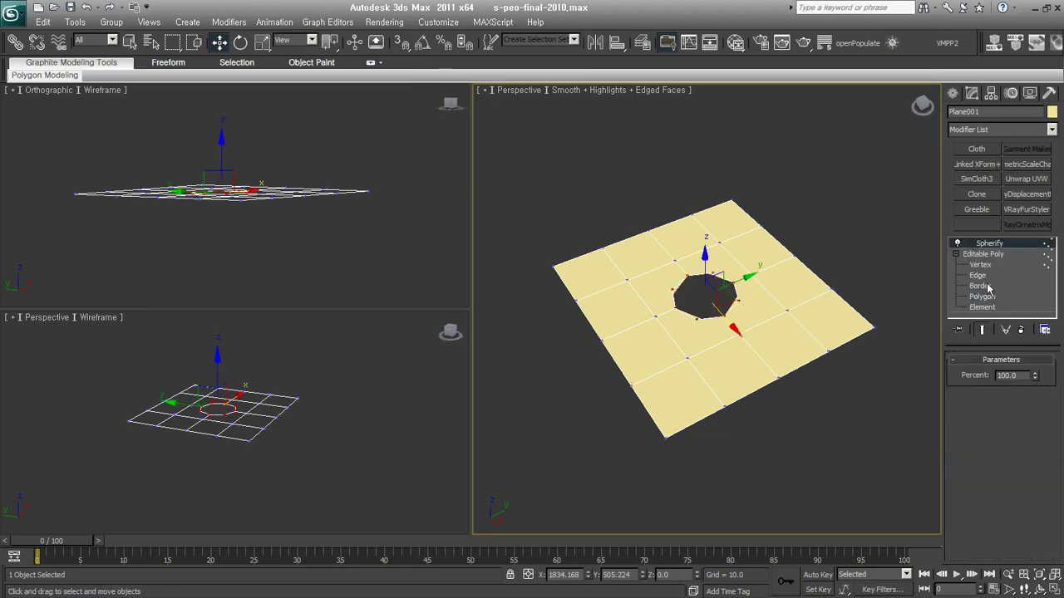
{"action": "key", "text": "ctrl+z"}
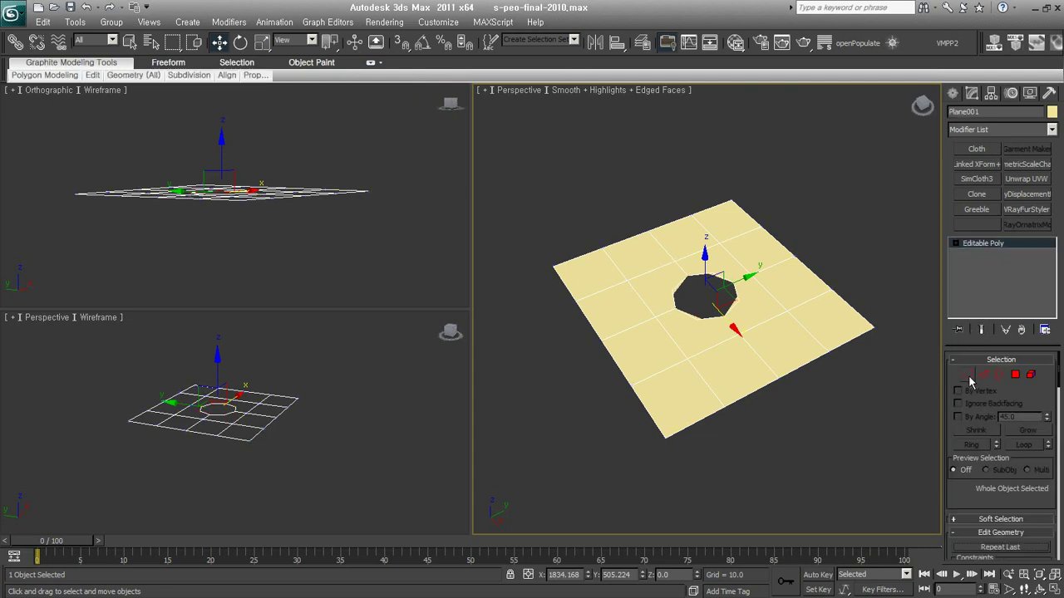
{"action": "left_click", "coordinate": [968, 377]}
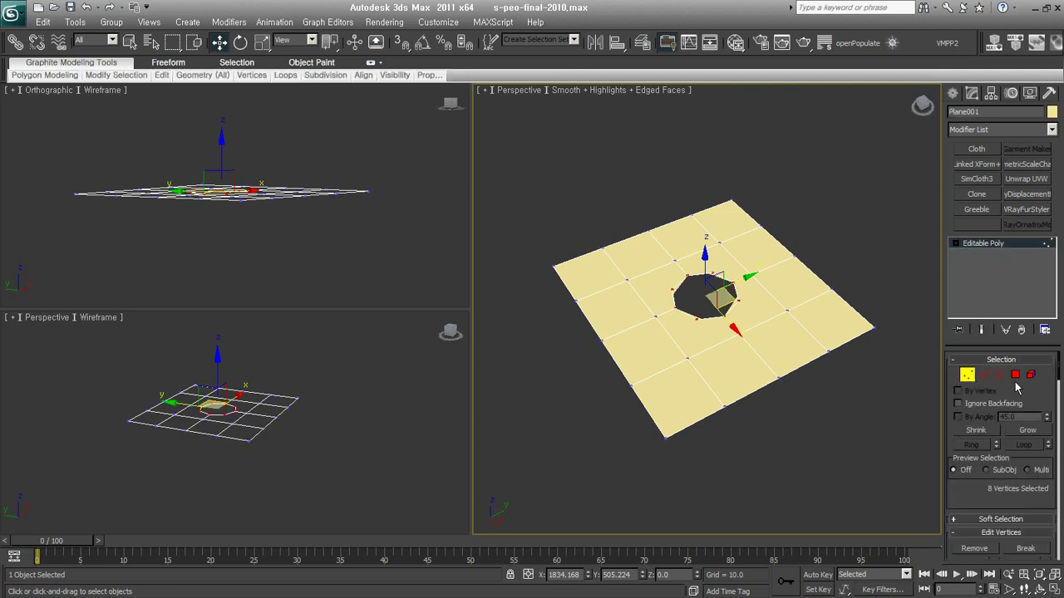
{"action": "left_click", "coordinate": [1015, 375]}
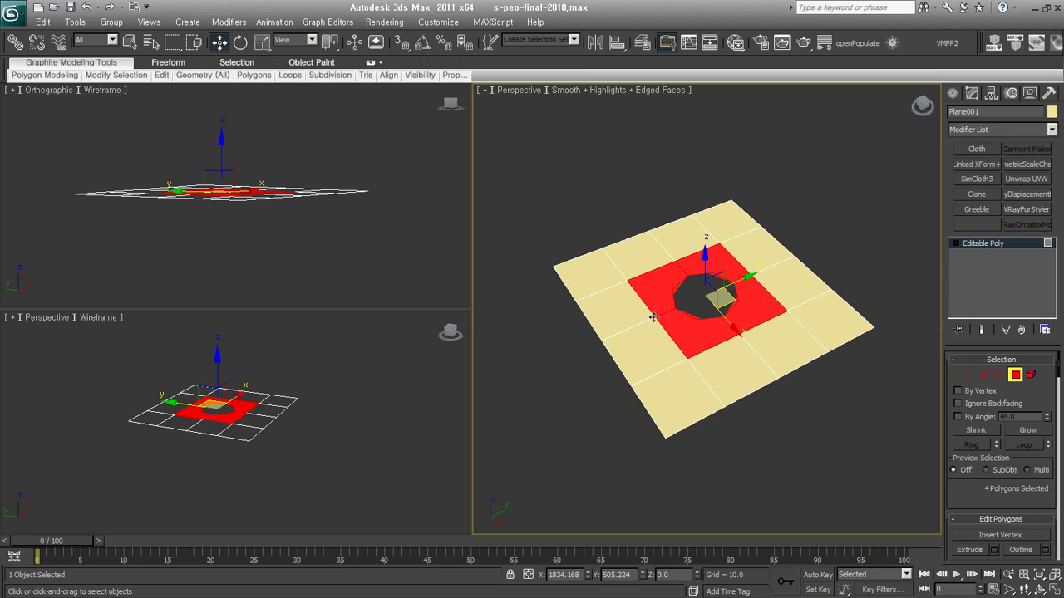
{"action": "scroll", "coordinate": [964, 498], "scroll_direction": "down", "scroll_amount": 3}
{"action": "scroll", "coordinate": [968, 482], "scroll_direction": "down", "scroll_amount": 3}
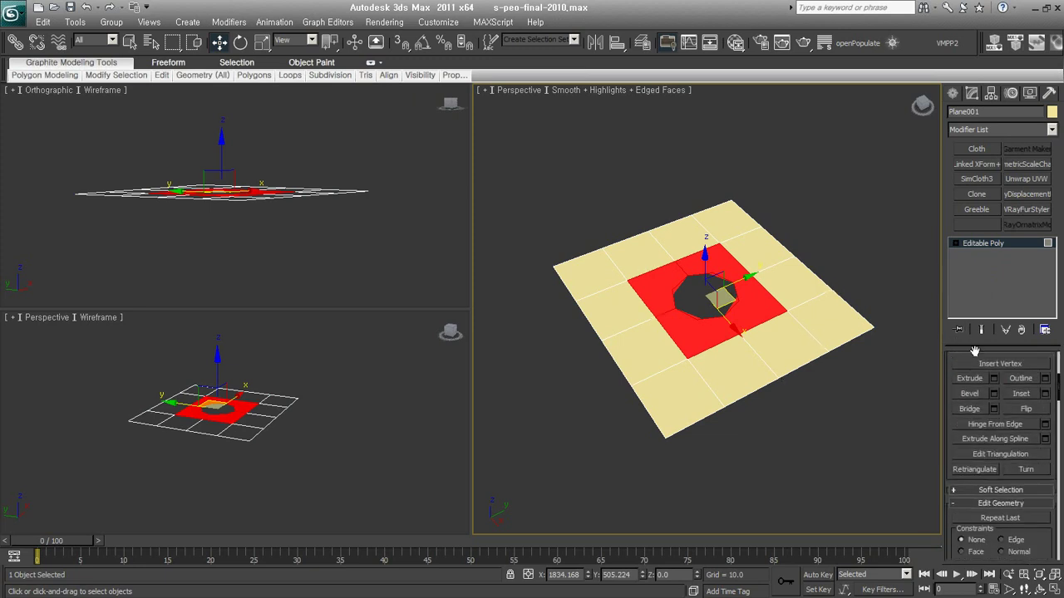
{"action": "left_click", "coordinate": [856, 425]}
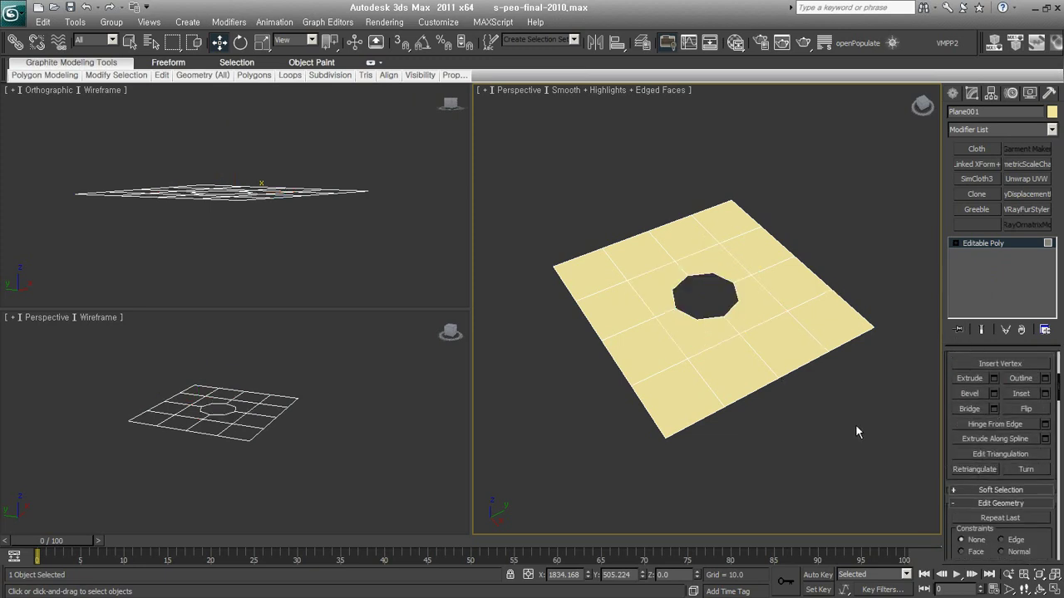
{"action": "mouse_move", "coordinate": [763, 336]}
{"action": "middle_mouse_down", "text": "alt"}
{"action": "mouse_move", "coordinate": [752, 414]}
{"action": "mouse_move", "coordinate": [765, 349]}
{"action": "middle_mouse_up", "text": "alt"}
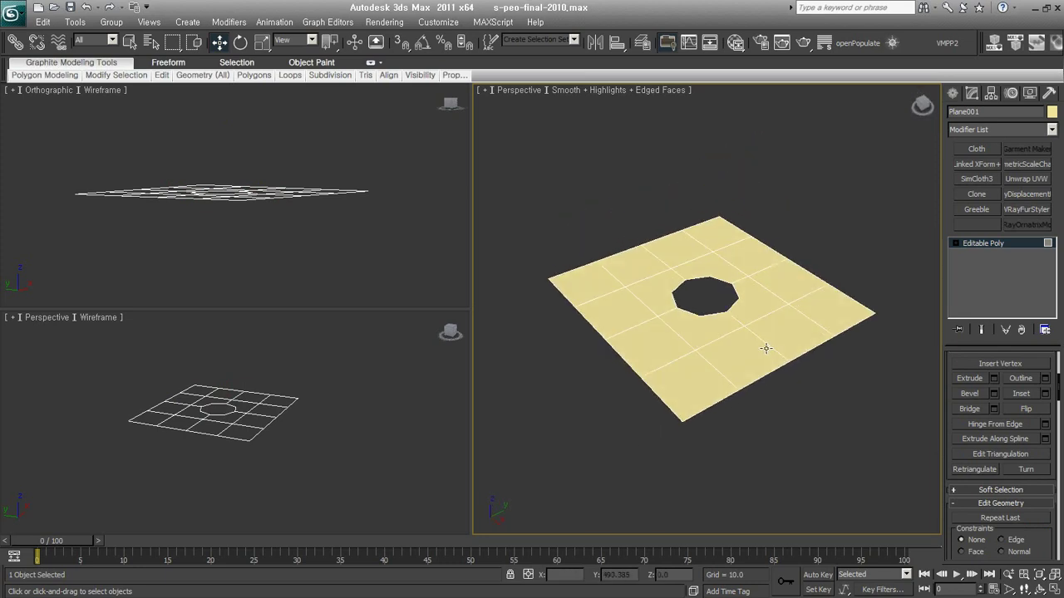
{"action": "left_click", "coordinate": [955, 242]}
{"action": "left_click", "coordinate": [980, 254]}
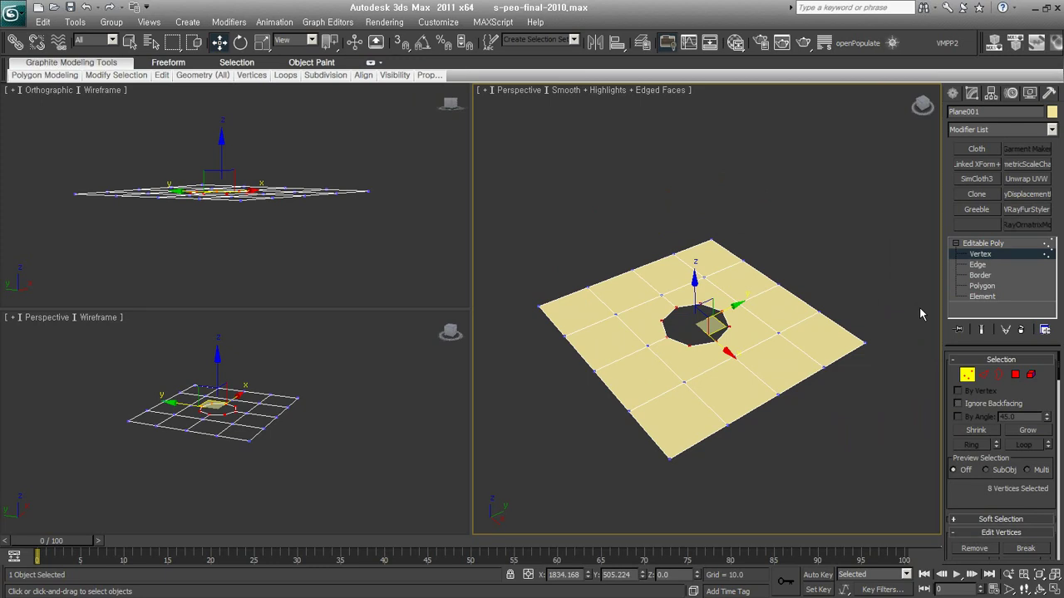
- Collapse the hole vertices with Ctrl+Alt+C, undo it, and return to Vertex level
{"action": "key", "text": "ctrl+alt+c"}
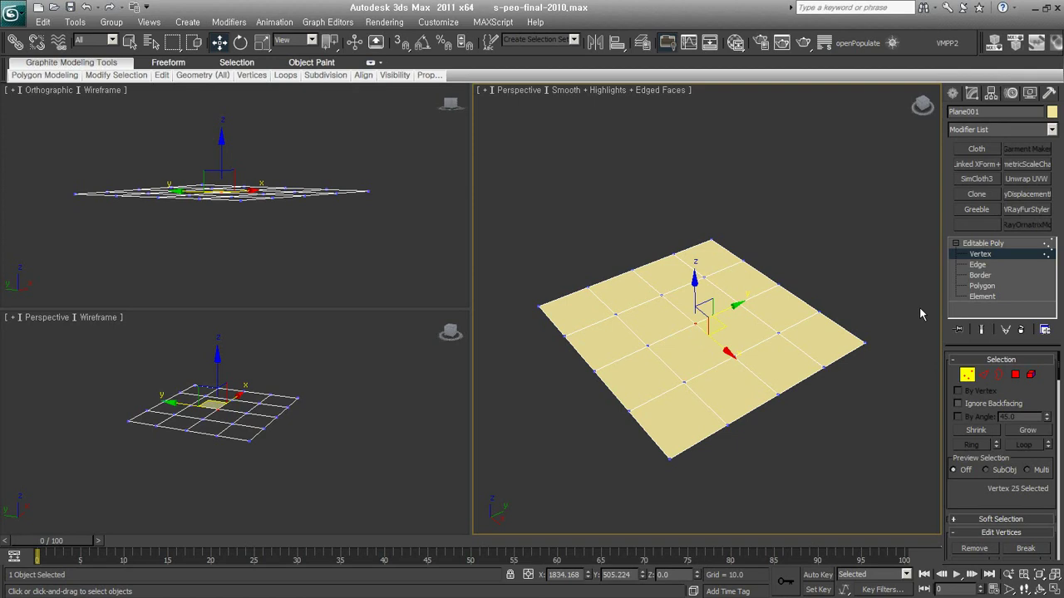
{"action": "key", "text": "ctrl+z"}
{"action": "key", "text": "ctrl+z"}
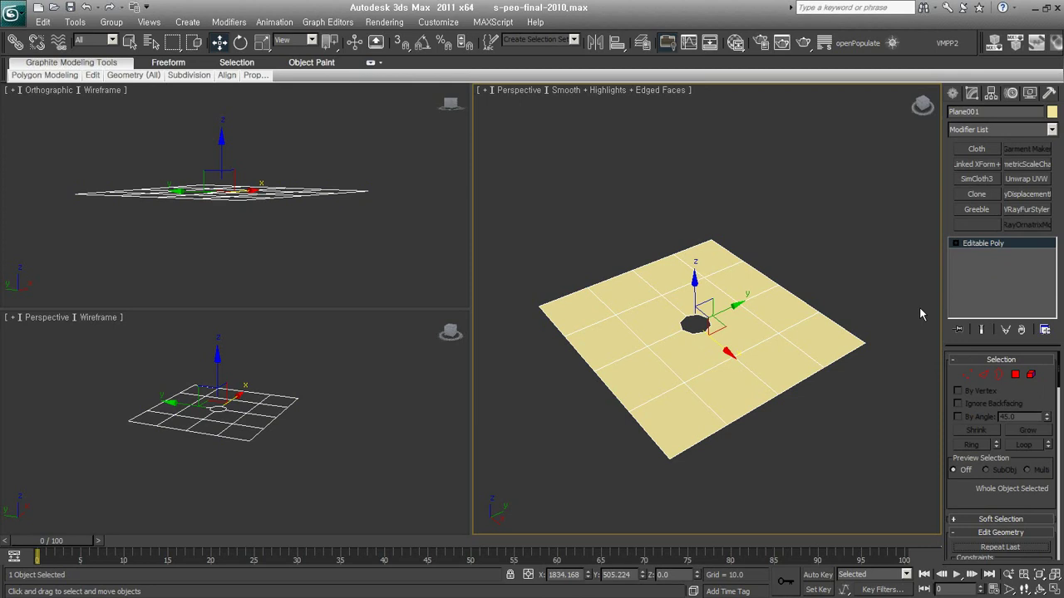
{"action": "middle_click_drag", "start_coordinate": [740, 338], "coordinate": [753, 329]}
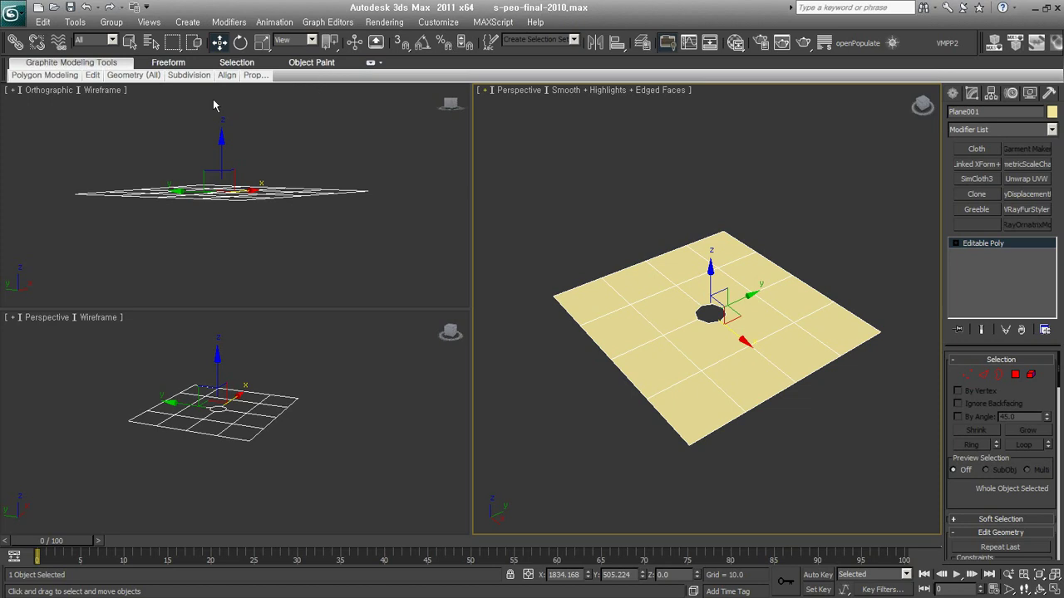
{"action": "left_click", "coordinate": [73, 77]}
{"action": "left_click", "coordinate": [969, 375]}
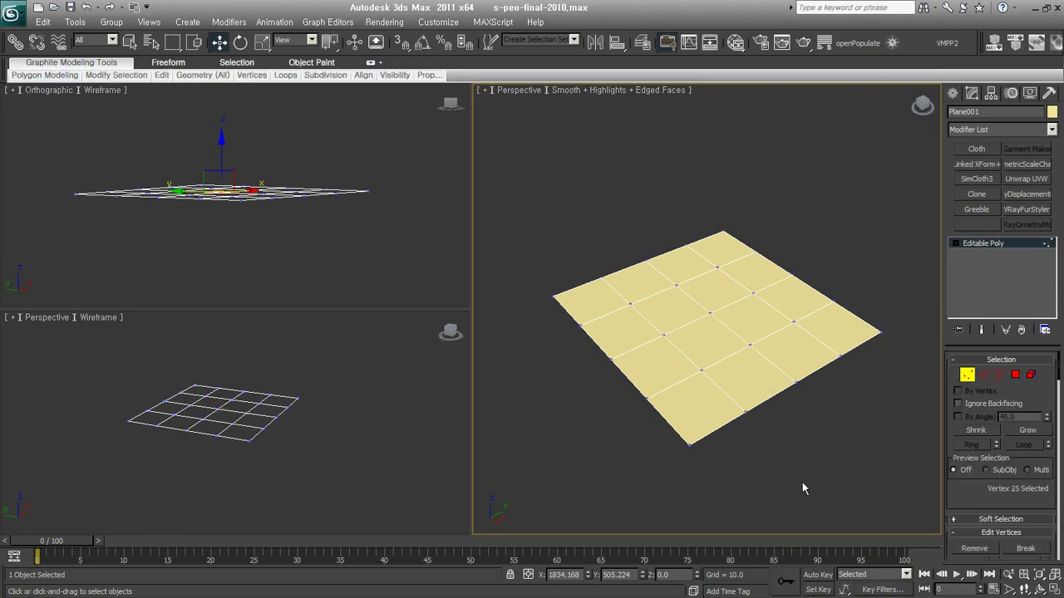
- Leave Vertex mode and tessellate Plane001 twice into a dense grid of small faces
{"action": "left_click", "coordinate": [967, 373]}
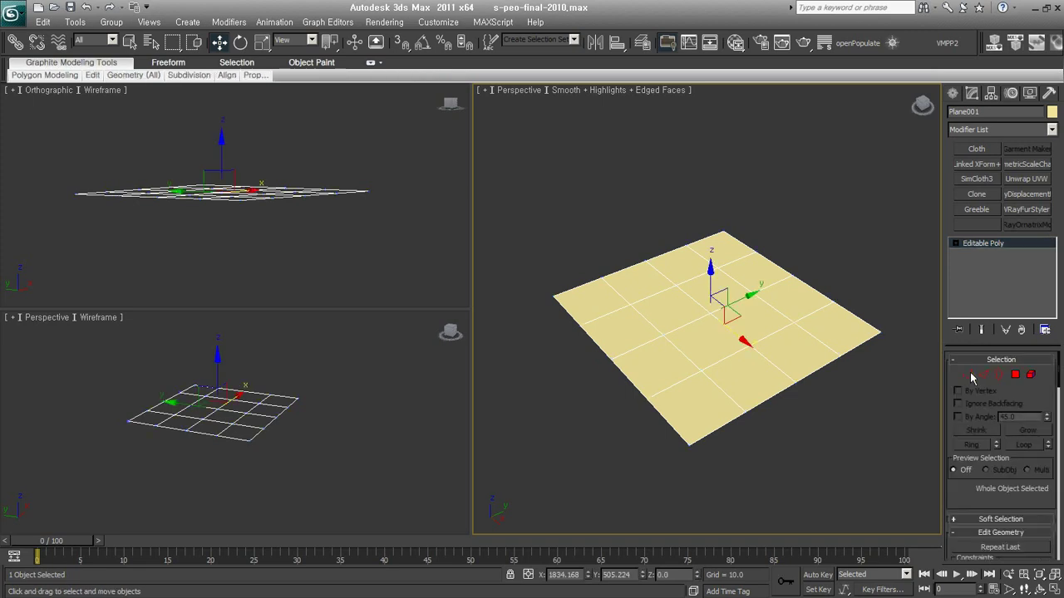
{"action": "scroll", "coordinate": [1052, 497], "scroll_direction": "down", "scroll_amount": 3}
{"action": "scroll", "coordinate": [1008, 345], "scroll_direction": "down", "scroll_amount": 3}
{"action": "scroll", "coordinate": [1048, 428], "scroll_direction": "down", "scroll_amount": 5}
{"action": "scroll", "coordinate": [1039, 391], "scroll_direction": "down", "scroll_amount": 1}
{"action": "left_click", "coordinate": [1033, 366]}
{"action": "left_click", "coordinate": [1033, 365]}
{"action": "middle_click_drag", "start_coordinate": [831, 344], "coordinate": [804, 393], "text": "alt"}
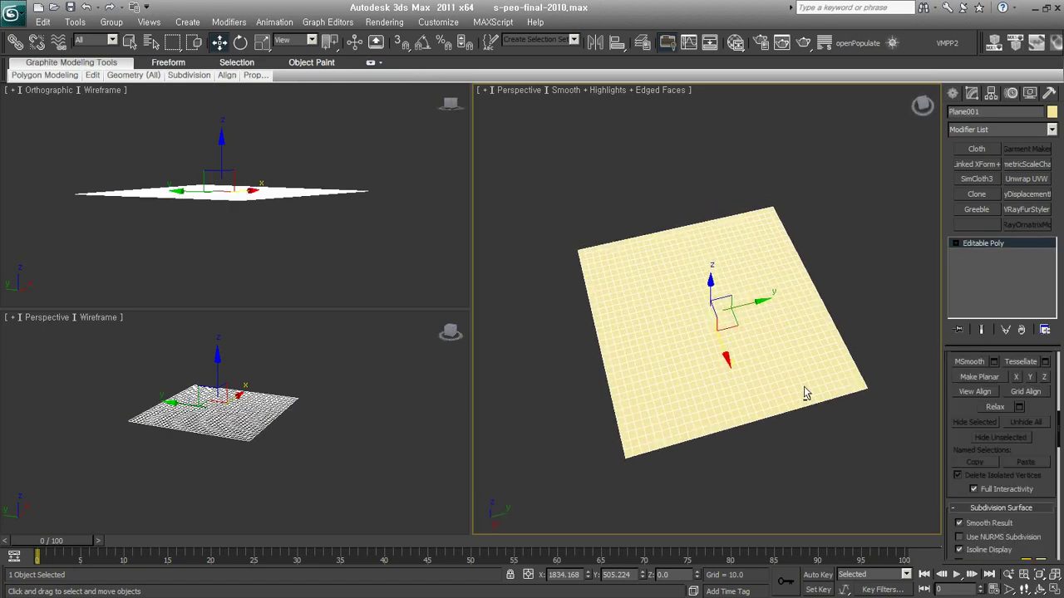
- Give Plane001 a dark grey object colour, then reselect it
{"action": "left_click", "coordinate": [1050, 113]}
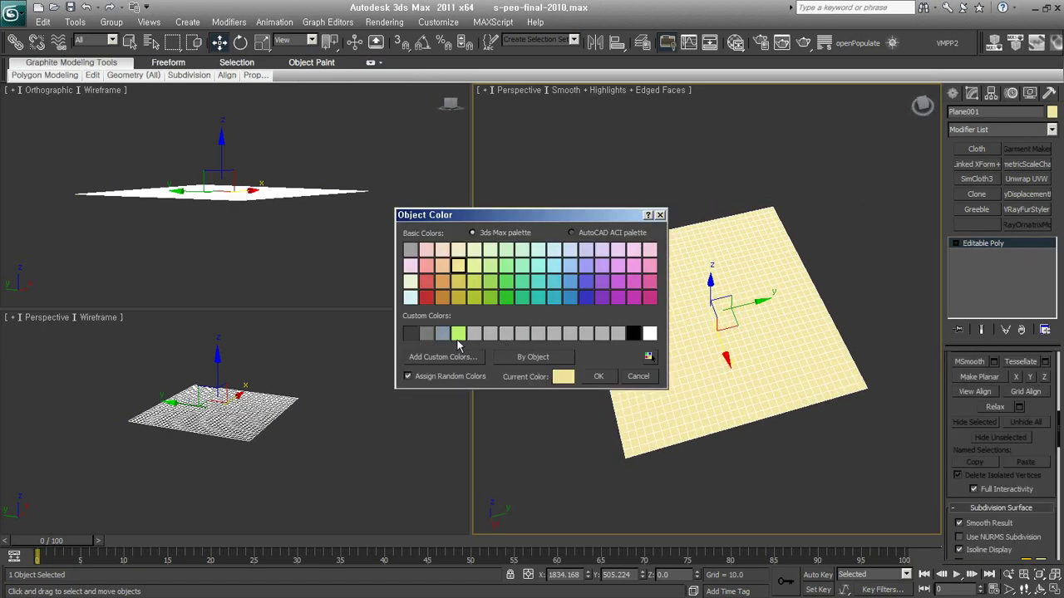
{"action": "left_click", "coordinate": [410, 336]}
{"action": "left_click", "coordinate": [599, 376]}
{"action": "left_click", "coordinate": [702, 464]}
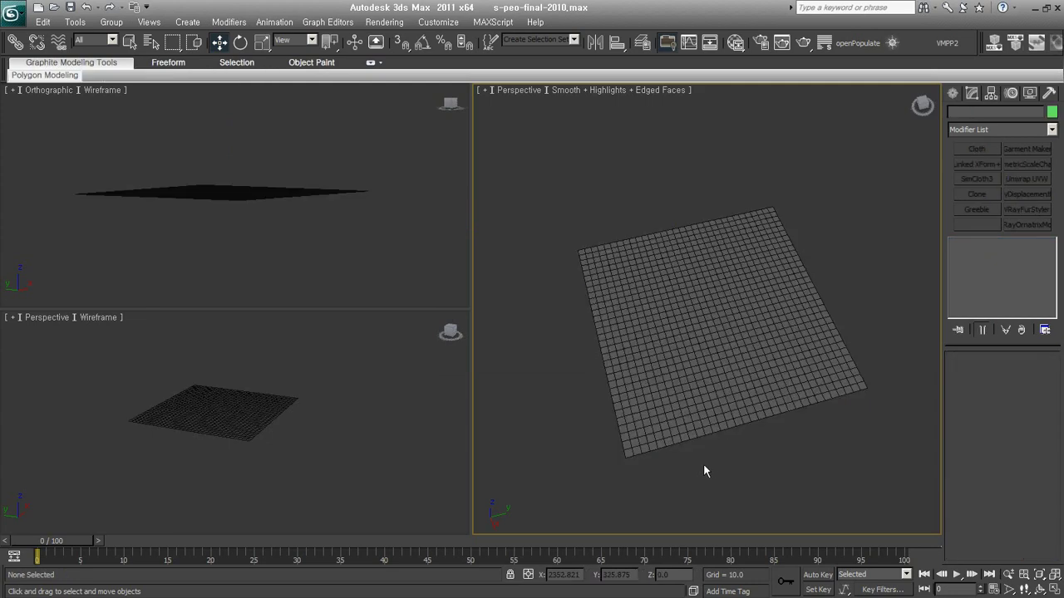
{"action": "left_click", "coordinate": [752, 410]}
{"action": "scroll", "coordinate": [741, 399], "scroll_direction": "up", "scroll_amount": 2}
{"action": "scroll", "coordinate": [742, 399], "scroll_direction": "up", "scroll_amount": 2}
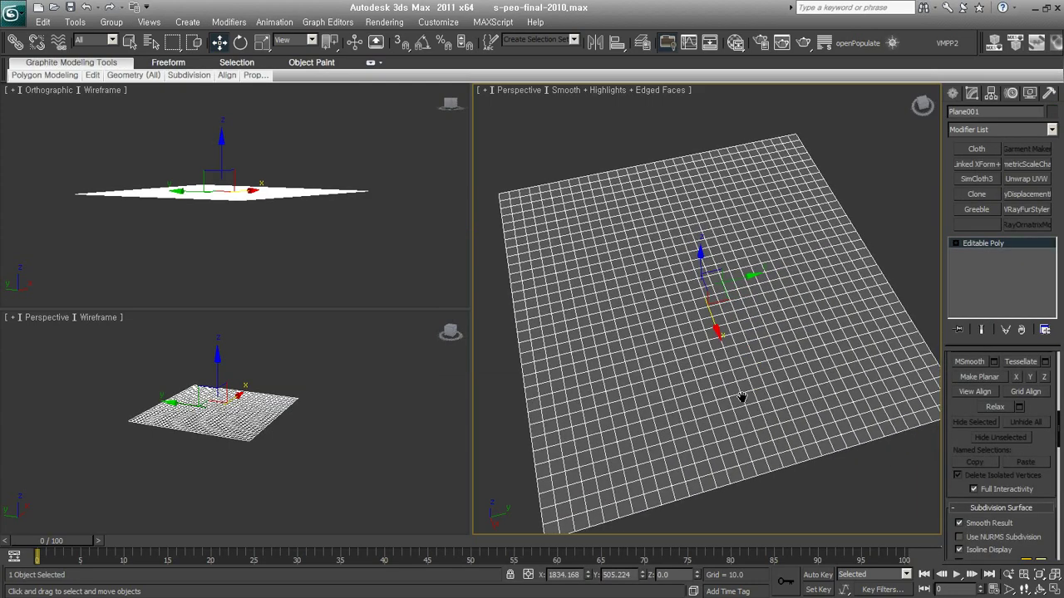
- Bring up Graphite's Generate Topology panel and drag it nearer the viewport centre
{"action": "left_click", "coordinate": [55, 75]}
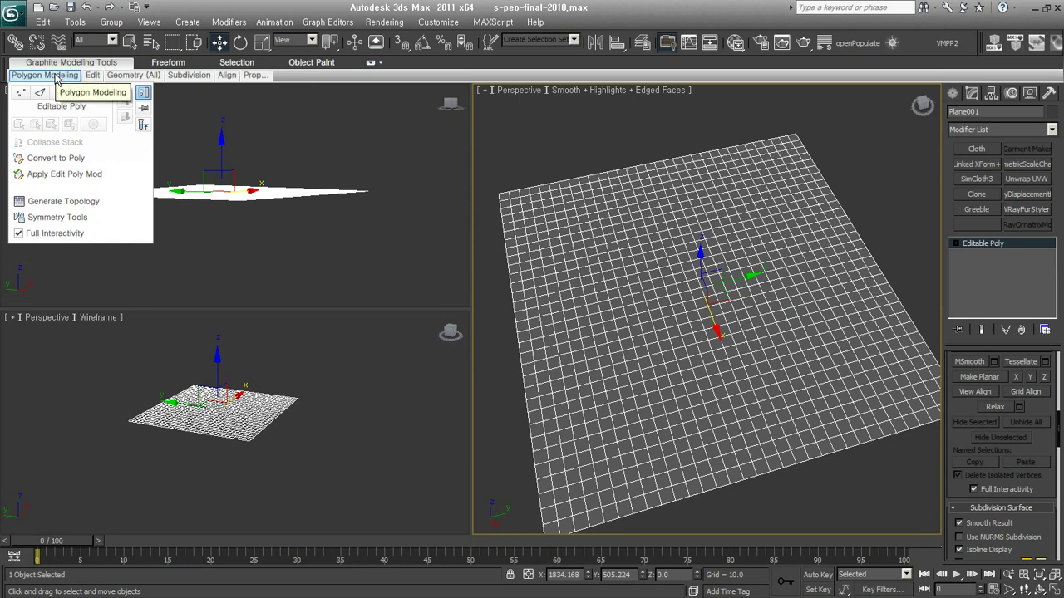
{"action": "left_click", "coordinate": [84, 208]}
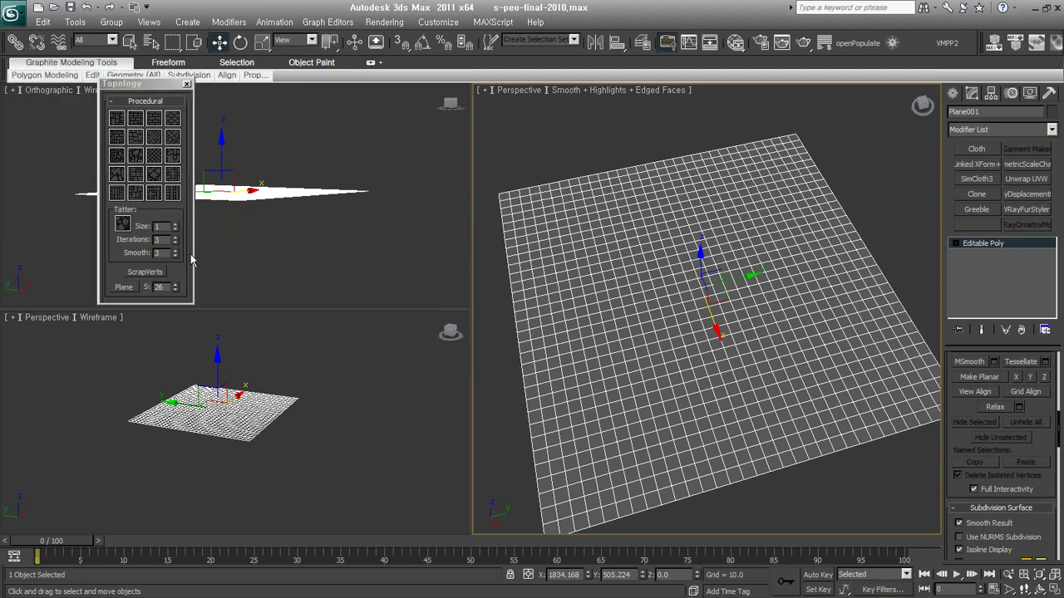
{"action": "left_click", "coordinate": [166, 85]}
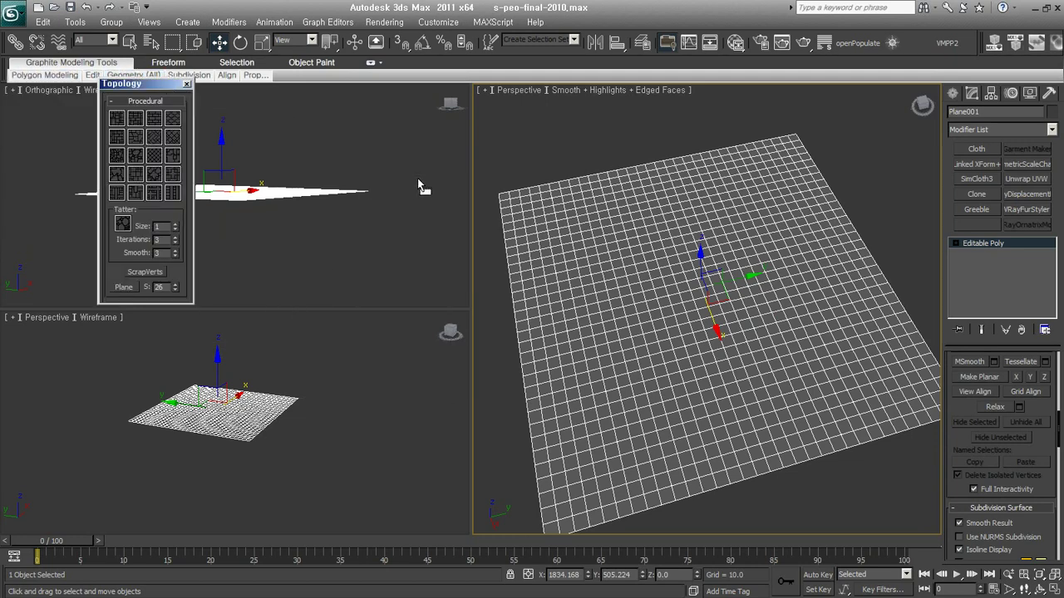
{"action": "left_click_drag", "start_coordinate": [363, 171], "coordinate": [419, 187]}
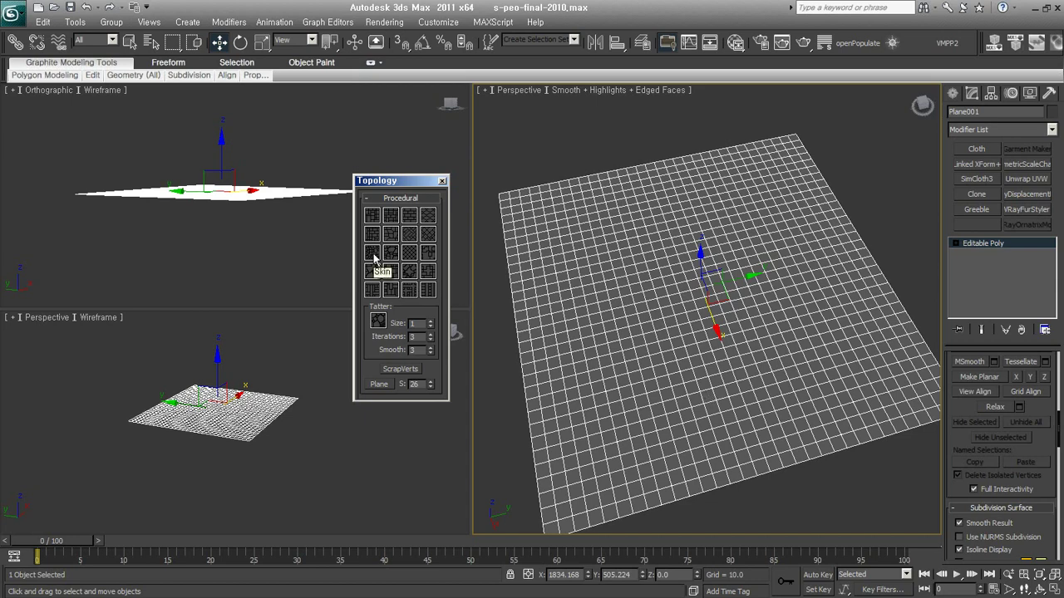
- Try random-tile and herringbone topologies on the plane, undoing each to keep the grid
{"action": "left_click", "coordinate": [375, 218]}
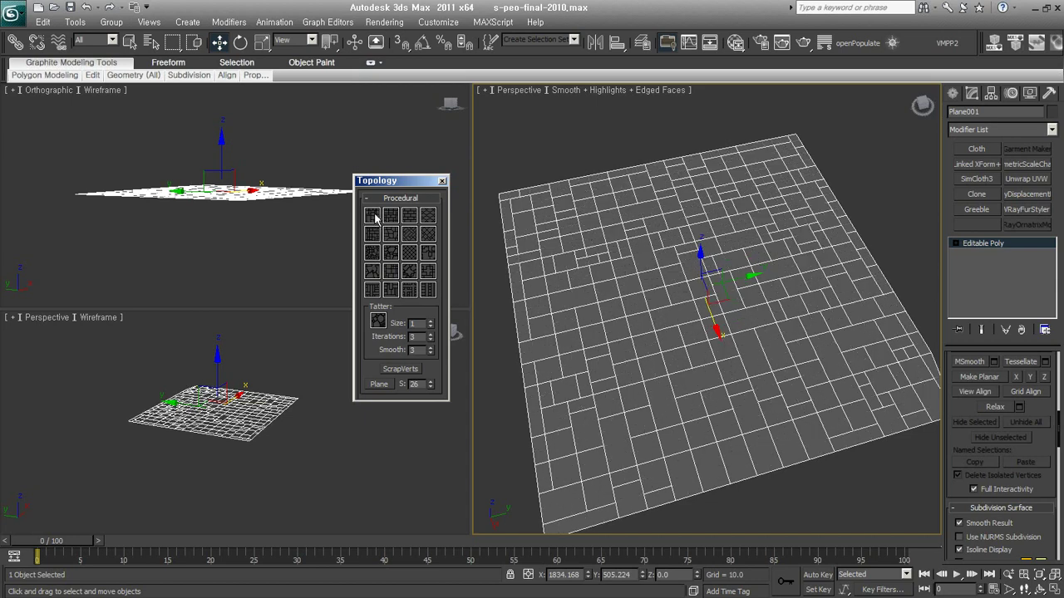
{"action": "key", "text": "ctrl+z"}
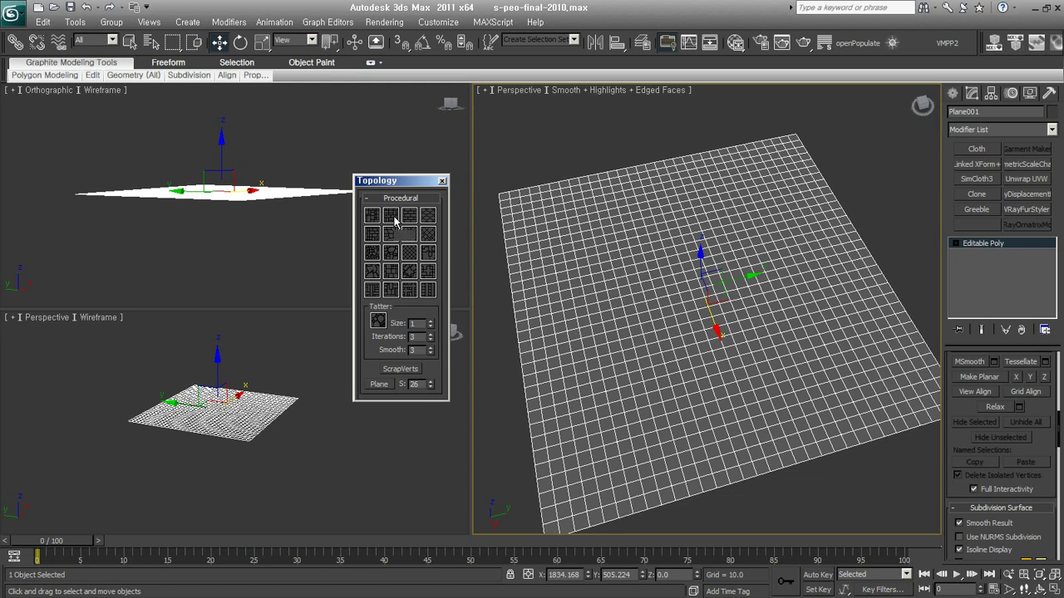
{"action": "left_click", "coordinate": [394, 218]}
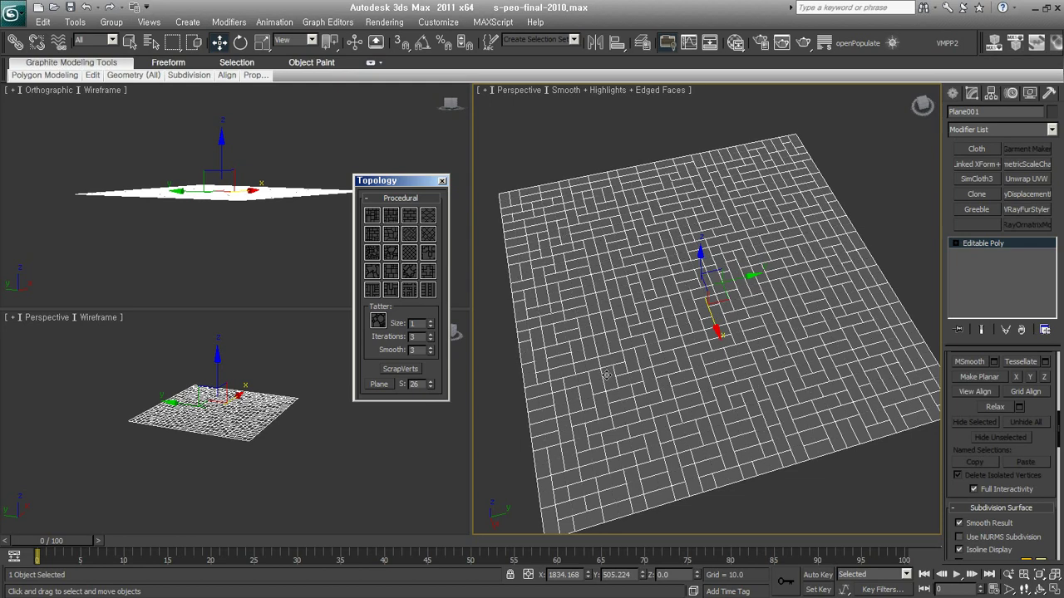
{"action": "key", "text": "ctrl+z"}
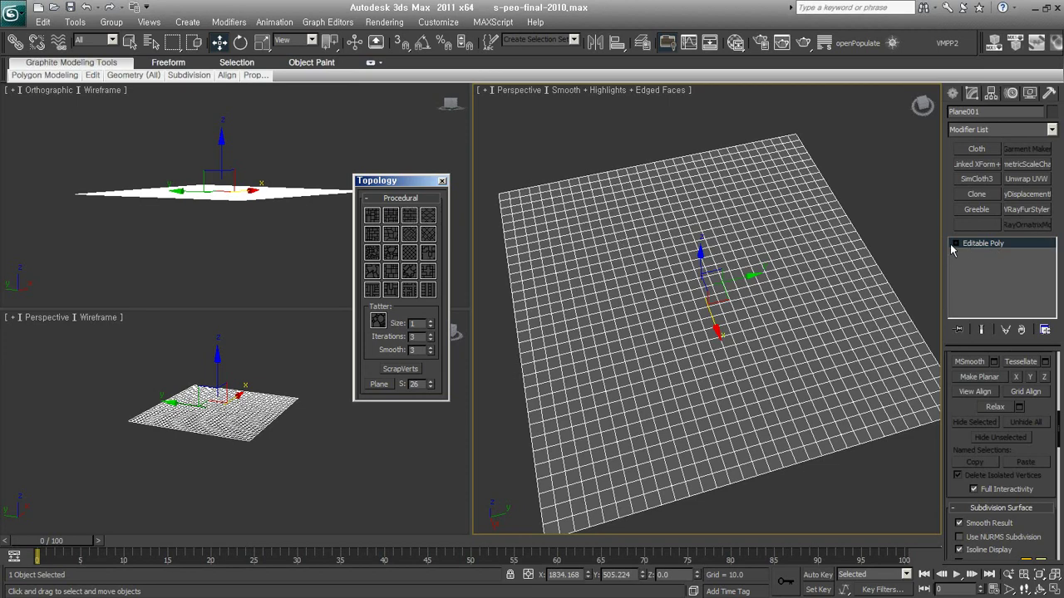
- Switch to Edge mode, pick a central edge, then try and undo a brick topology
{"action": "key", "text": "1"}
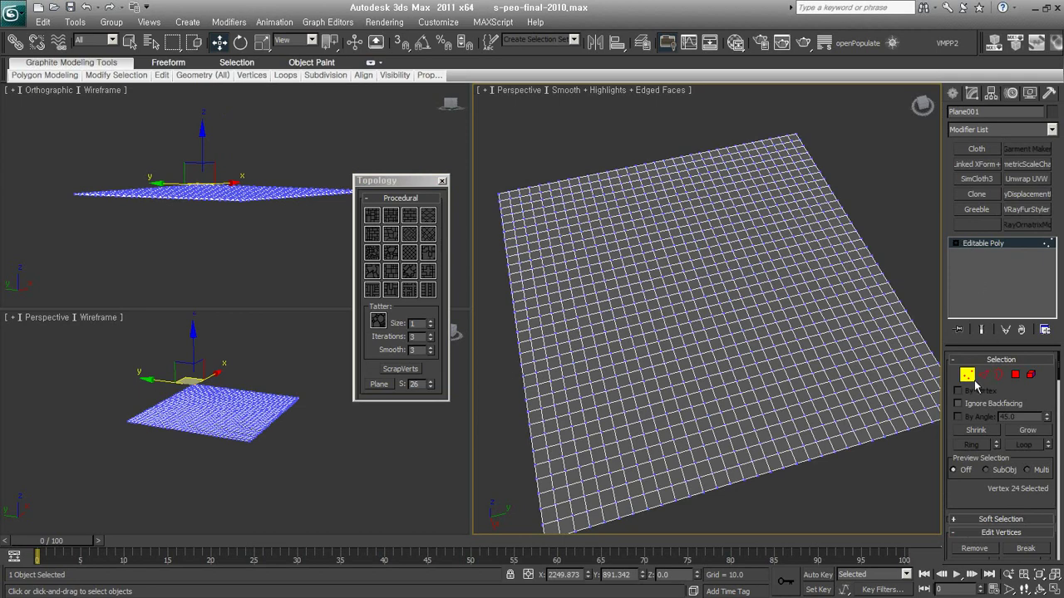
{"action": "key", "text": "1"}
{"action": "key", "text": "2"}
{"action": "left_click", "coordinate": [657, 337]}
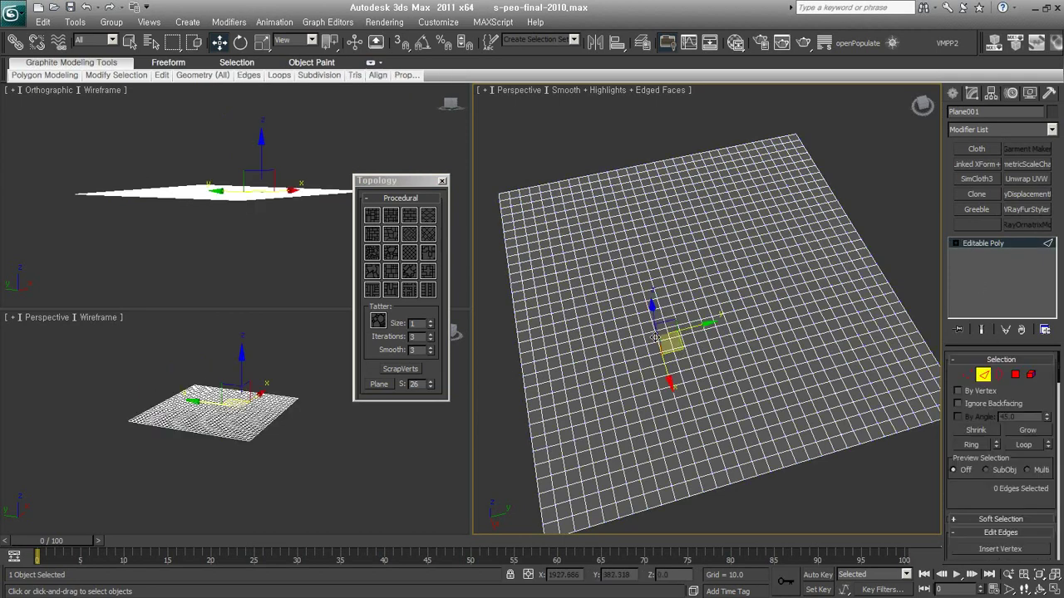
{"action": "left_click", "coordinate": [644, 338]}
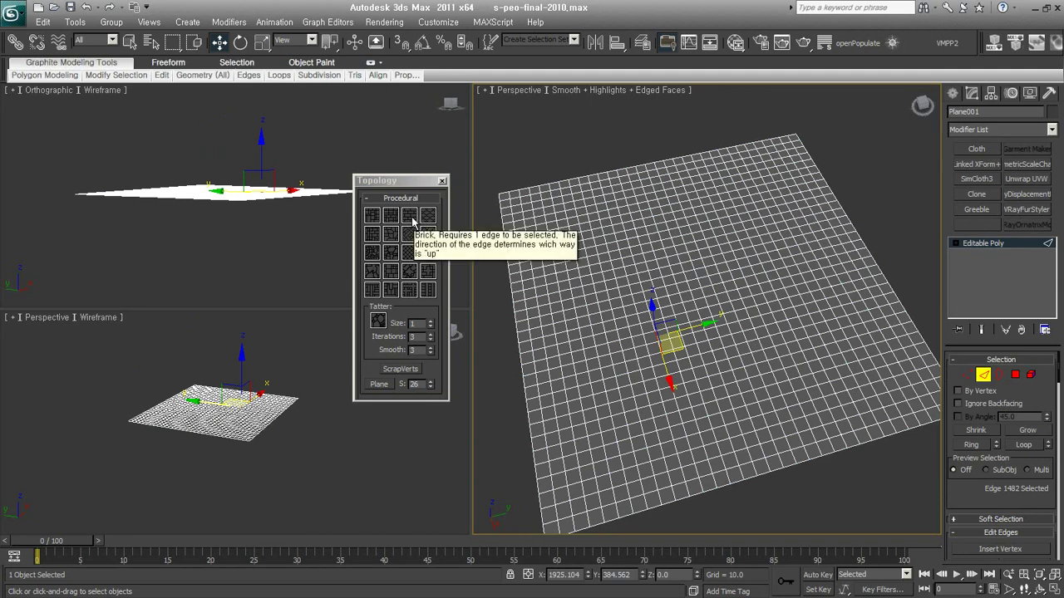
{"action": "left_click", "coordinate": [413, 220]}
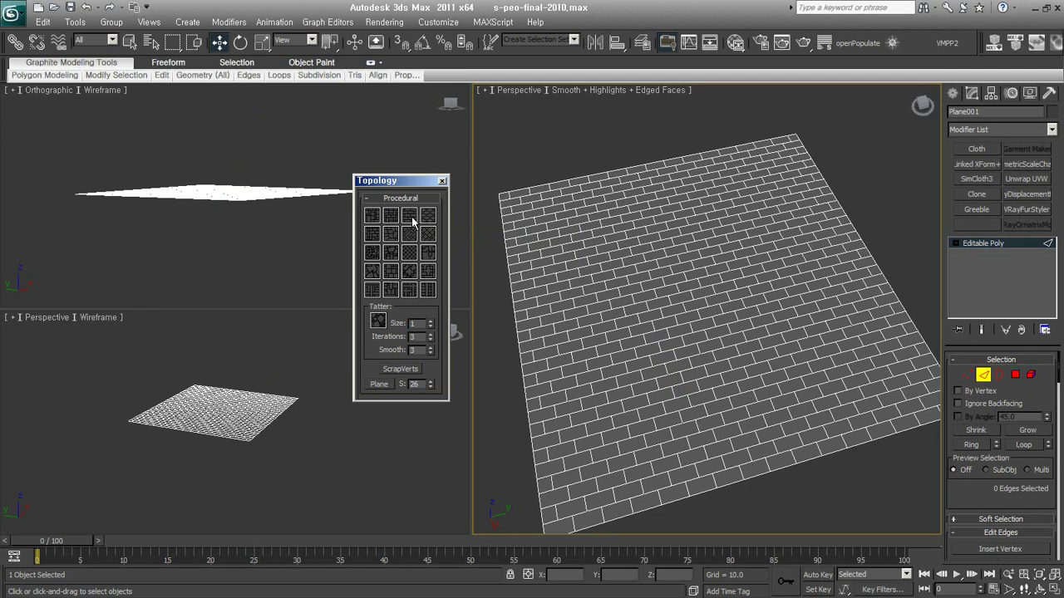
{"action": "key", "text": "ctrl+z"}
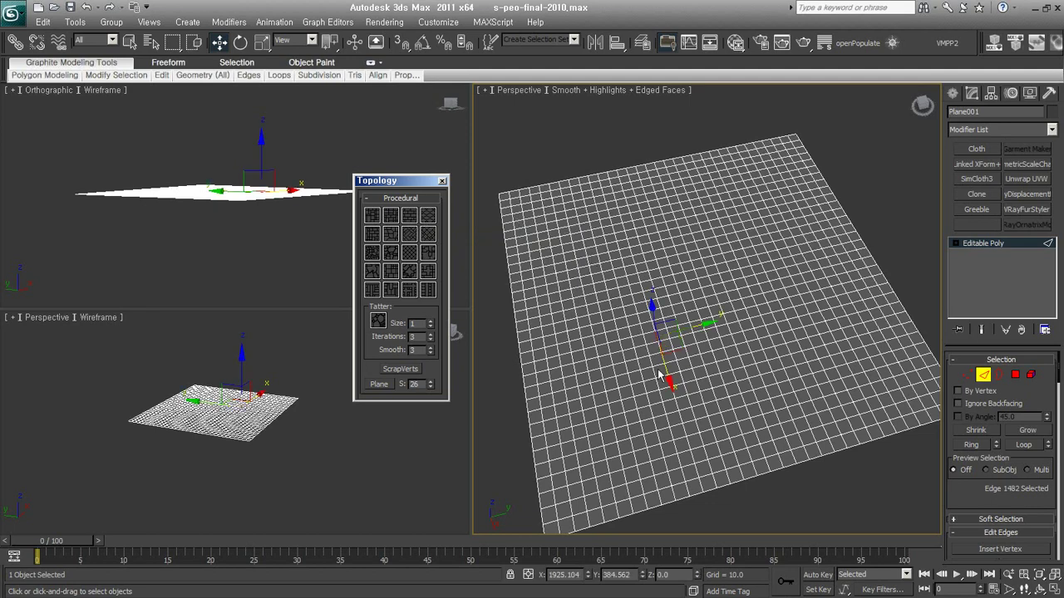
- Apply a hexagon topology to the plane and inspect it from a tilted view
{"action": "left_click", "coordinate": [428, 218]}
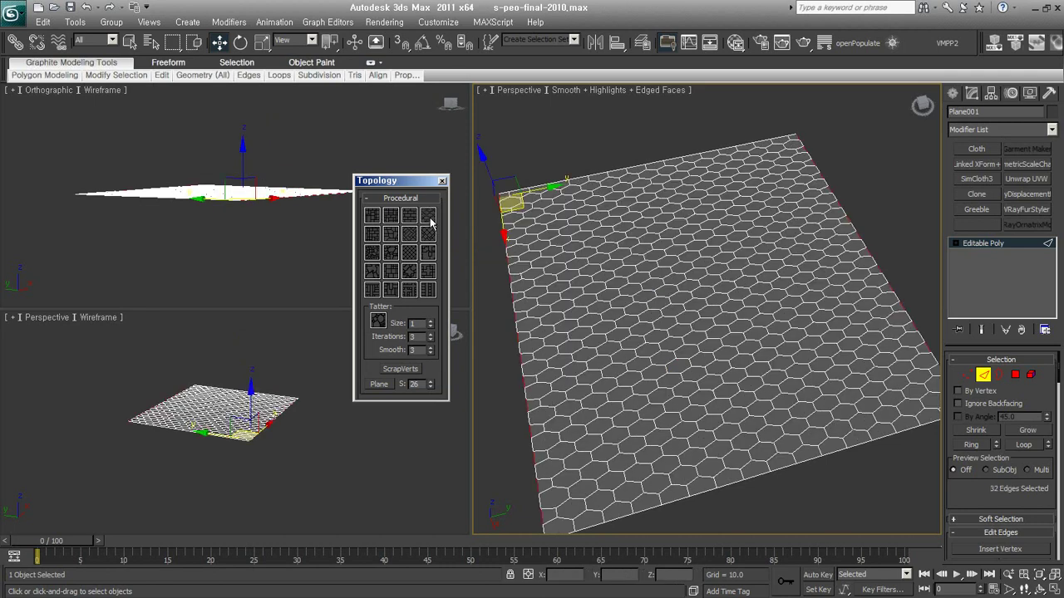
{"action": "mouse_move", "coordinate": [722, 335]}
{"action": "middle_mouse_down", "text": "alt"}
{"action": "mouse_move", "coordinate": [707, 384]}
{"action": "mouse_move", "coordinate": [696, 363]}
{"action": "middle_mouse_up", "text": "alt"}
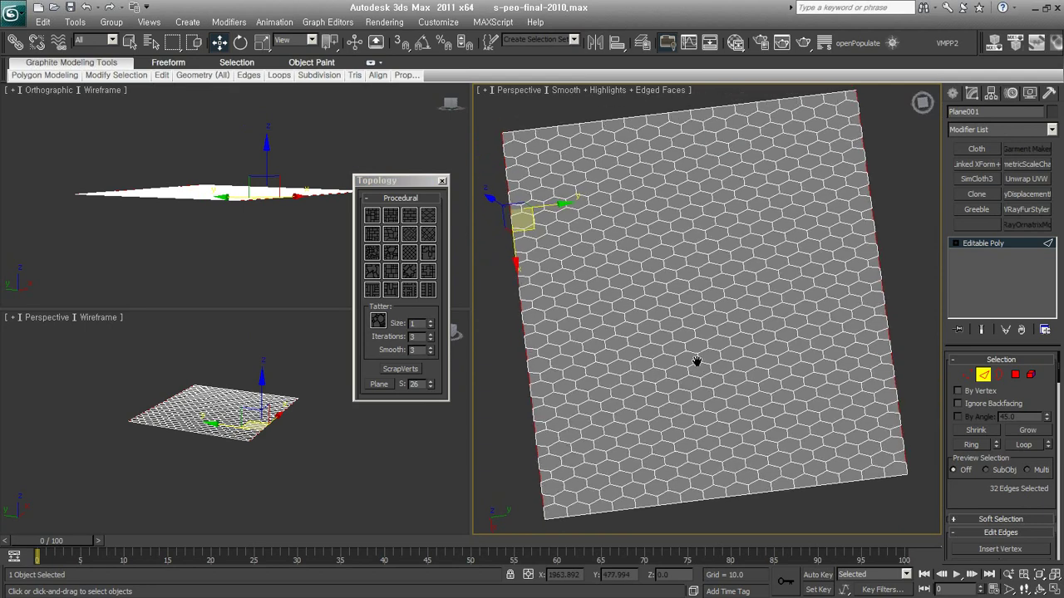
{"action": "scroll", "coordinate": [697, 363], "scroll_direction": "down", "scroll_amount": 3}
{"action": "middle_click_drag", "start_coordinate": [695, 357], "coordinate": [679, 361], "text": "alt"}
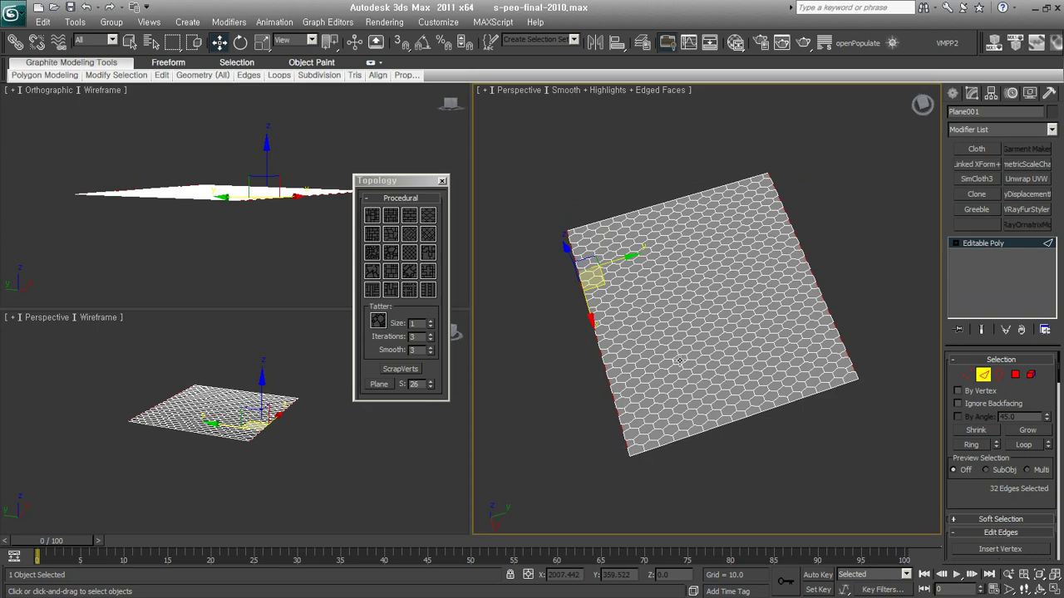
- Cycle through herringbone and other patterns, ending on a diagonal grid topology
{"action": "left_click", "coordinate": [427, 271]}
{"action": "left_click", "coordinate": [378, 239]}
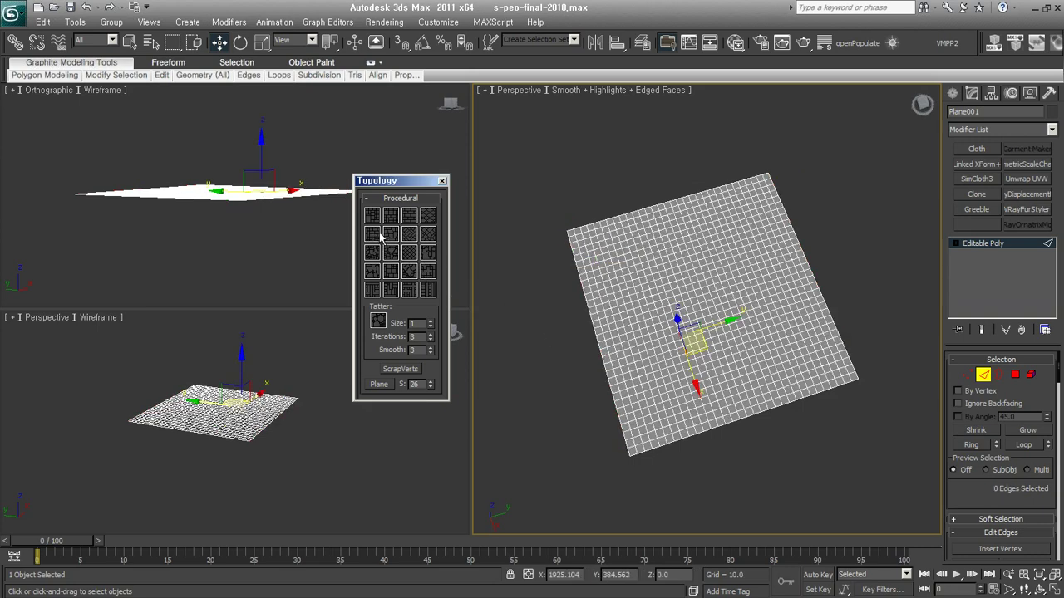
{"action": "left_click", "coordinate": [394, 236]}
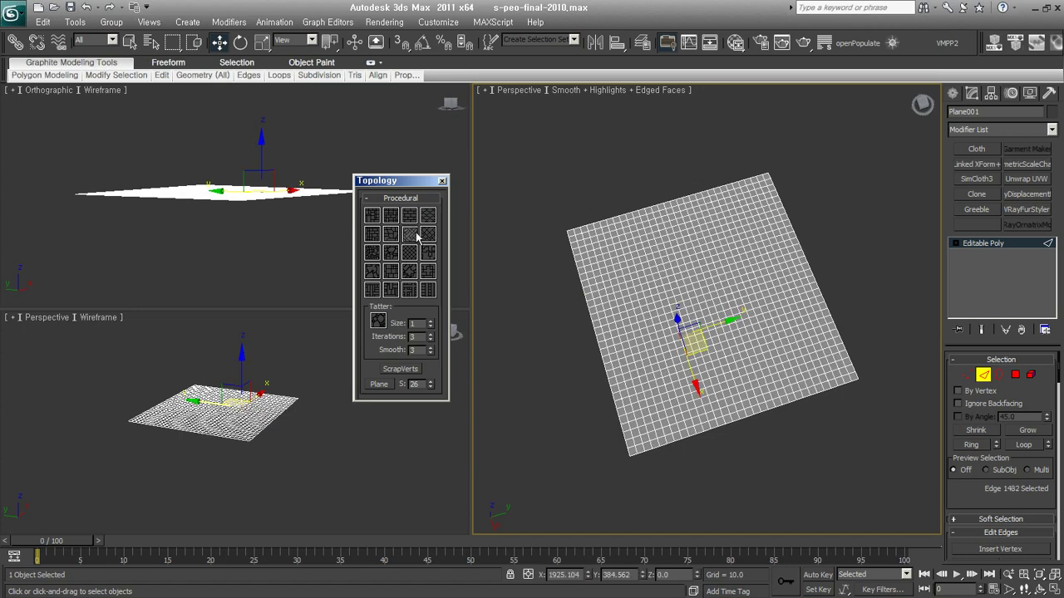
{"action": "left_click", "coordinate": [418, 237]}
{"action": "left_click", "coordinate": [430, 237]}
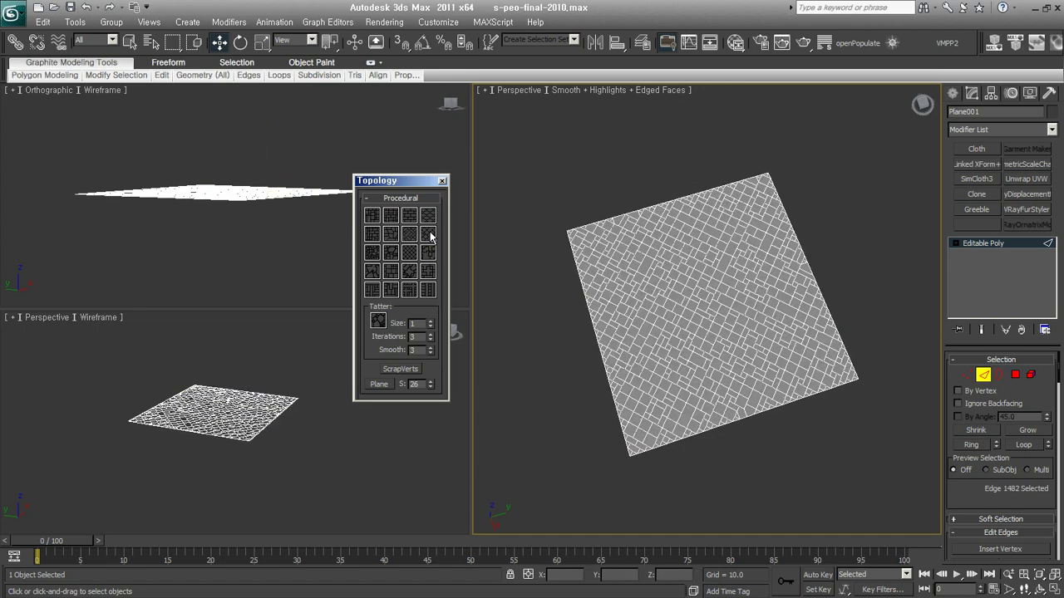
{"action": "left_click", "coordinate": [427, 251]}
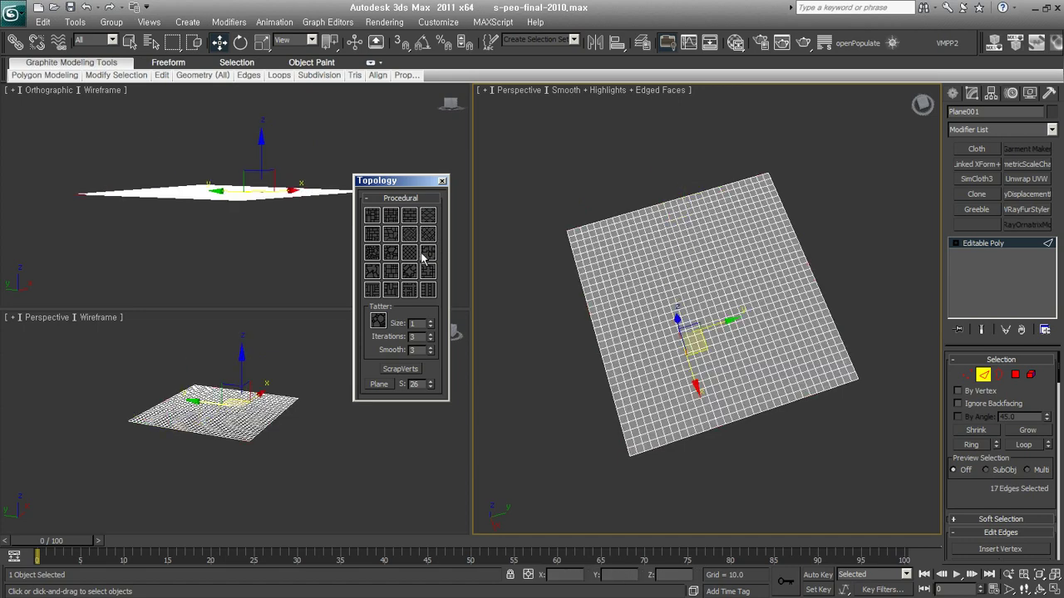
{"action": "left_click", "coordinate": [410, 253]}
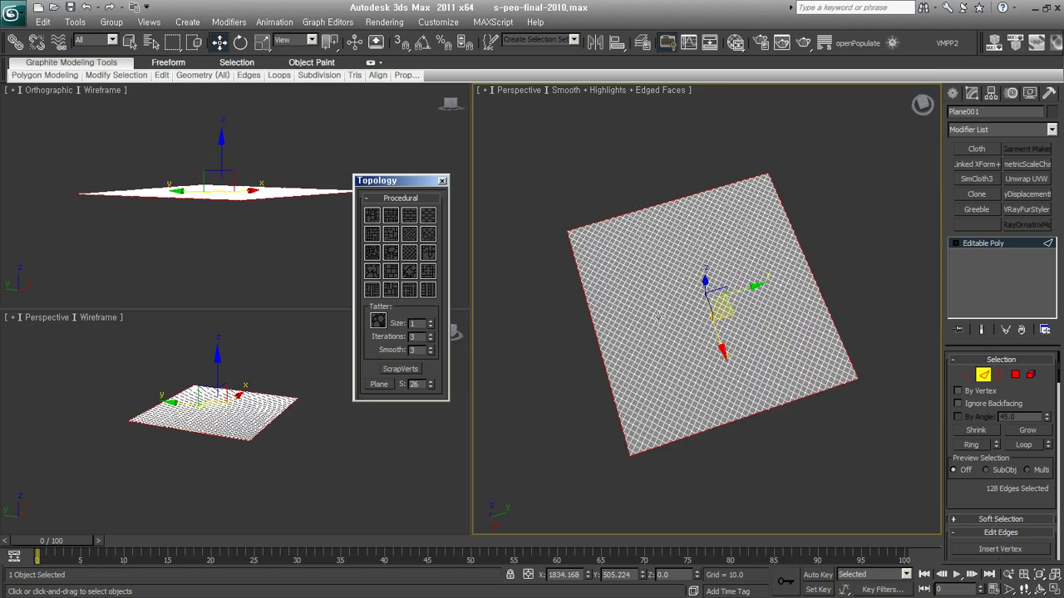
- Select a single edge and apply a dense diagonal topology to the plane
{"action": "scroll", "coordinate": [657, 315], "scroll_direction": "up", "scroll_amount": 1}
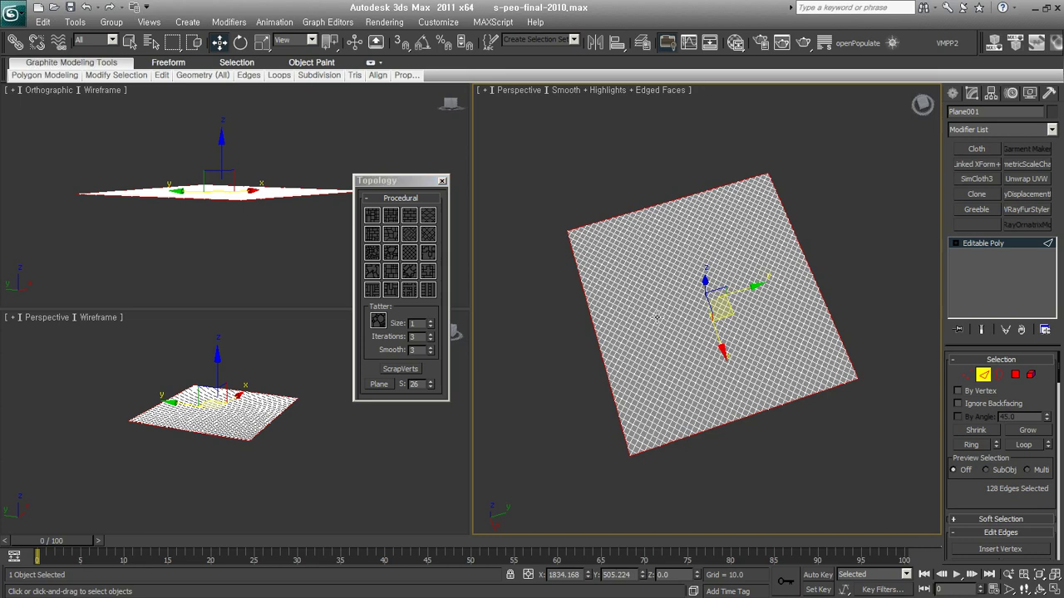
{"action": "scroll", "coordinate": [656, 315], "scroll_direction": "up", "scroll_amount": 2}
{"action": "scroll", "coordinate": [656, 316], "scroll_direction": "up", "scroll_amount": 3}
{"action": "scroll", "coordinate": [657, 316], "scroll_direction": "down", "scroll_amount": 3}
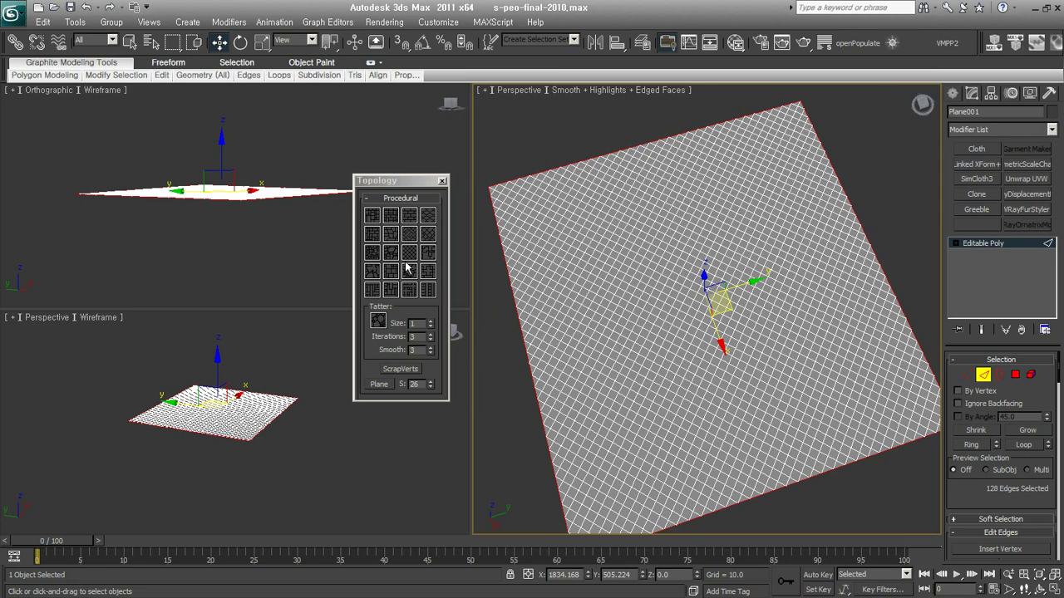
{"action": "left_click", "coordinate": [729, 301]}
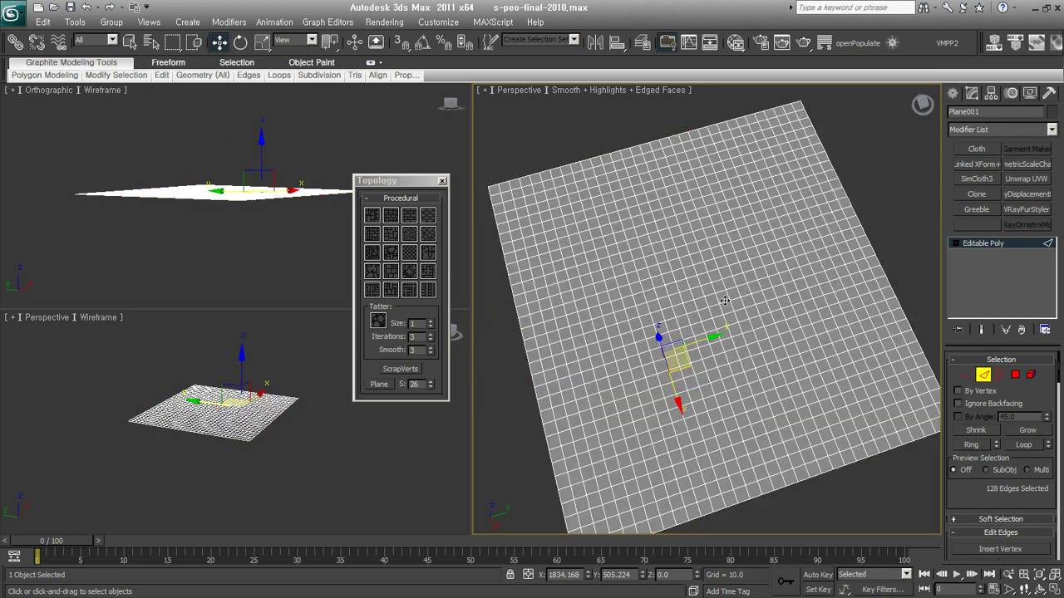
{"action": "scroll", "coordinate": [689, 331], "scroll_direction": "up", "scroll_amount": 3}
{"action": "middle_click_drag", "start_coordinate": [689, 331], "coordinate": [744, 339]}
{"action": "scroll", "coordinate": [744, 339], "scroll_direction": "down", "scroll_amount": 5}
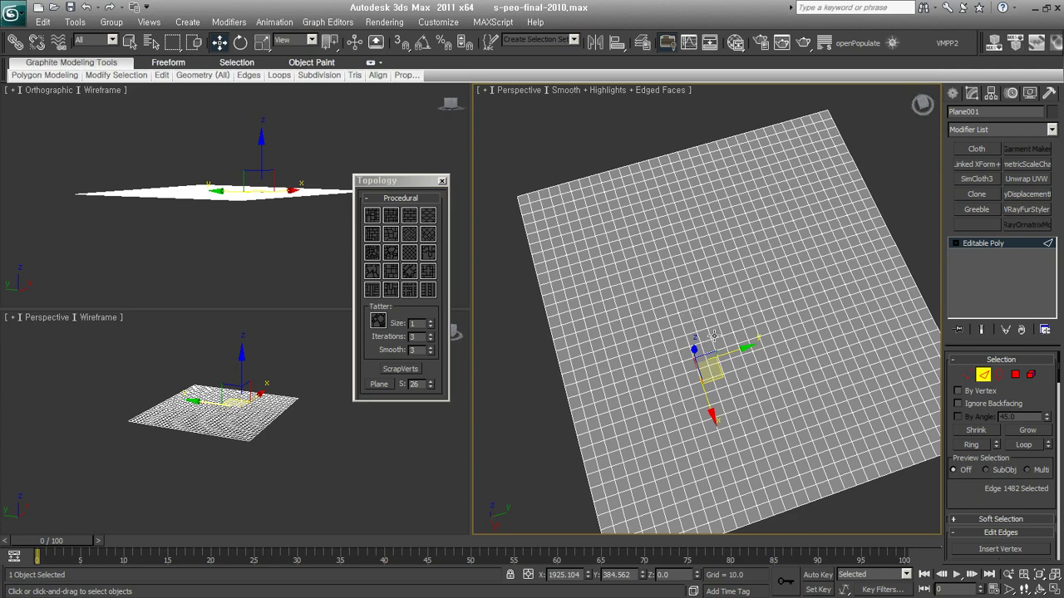
{"action": "left_click", "coordinate": [410, 262]}
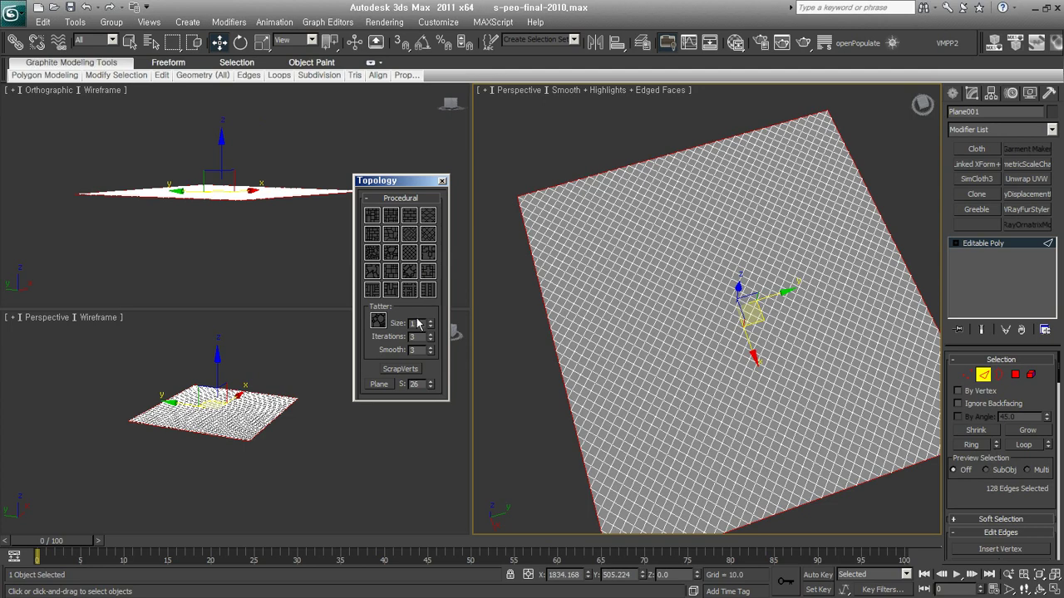
- Restore the quad grid, then preview round-hole and irregular cellular patterns, undoing the last
{"action": "left_click", "coordinate": [390, 271]}
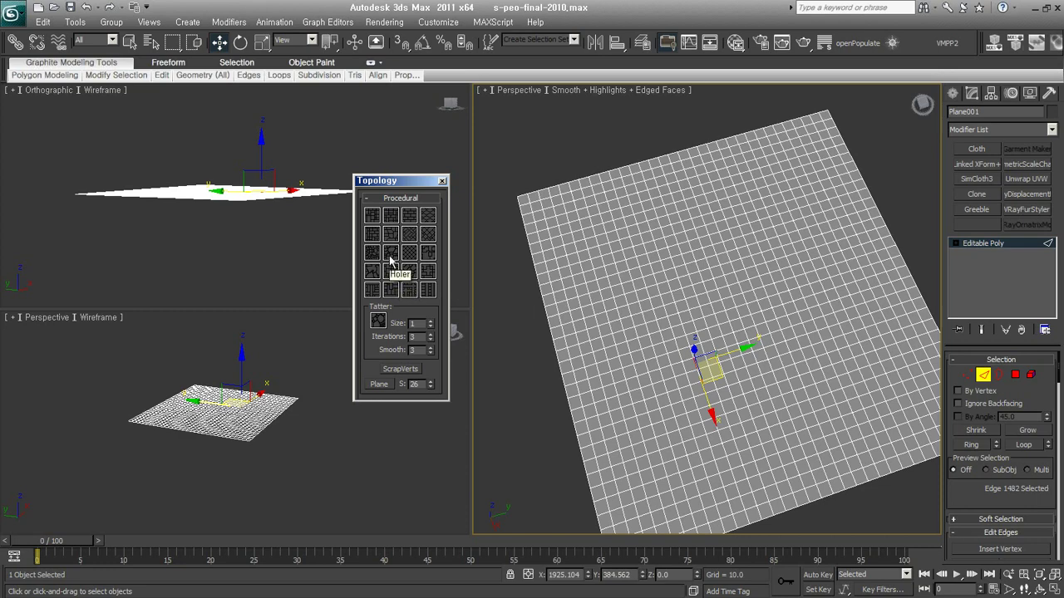
{"action": "left_click", "coordinate": [391, 254]}
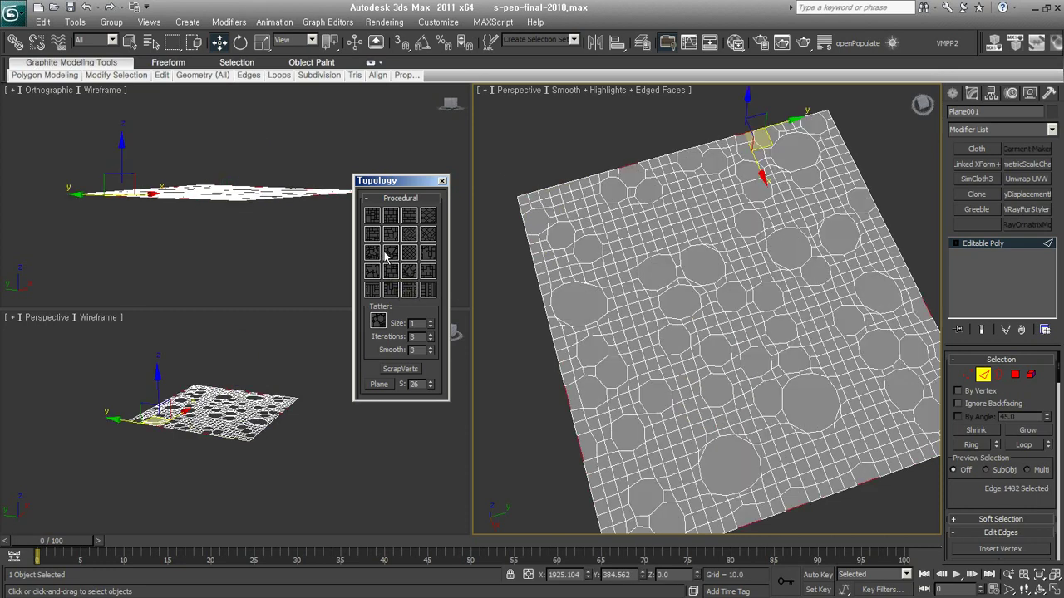
{"action": "left_click", "coordinate": [371, 255]}
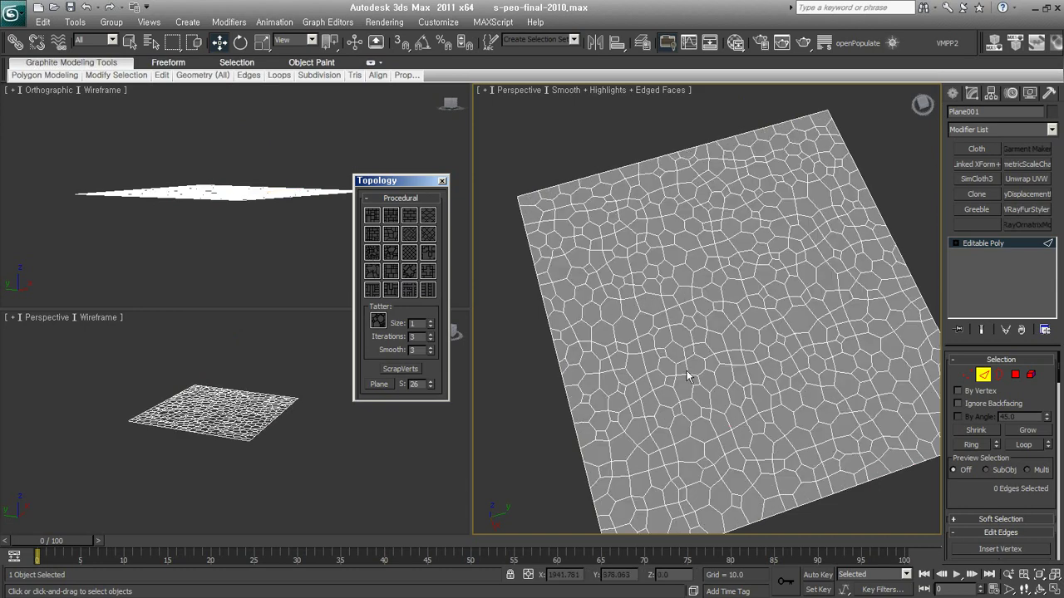
{"action": "left_click", "coordinate": [408, 277]}
{"action": "key", "text": "ctrl+z"}
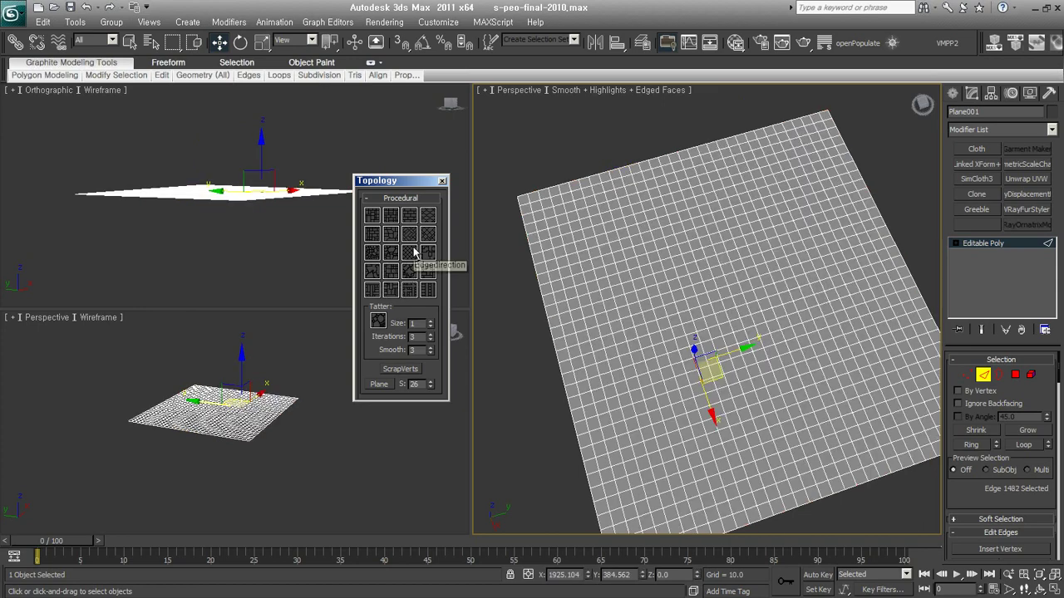
- Try diagonal, round-hole and cellular patterns again, revert to the grid, and select an edge
{"action": "left_click", "coordinate": [410, 253]}
{"action": "left_click", "coordinate": [389, 259]}
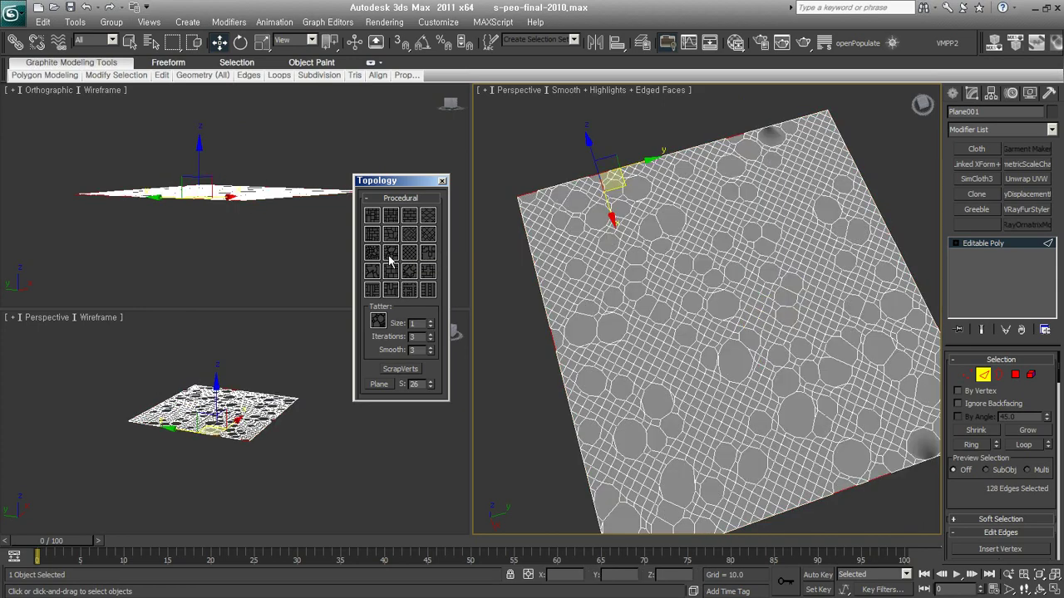
{"action": "key", "text": "ctrl+z"}
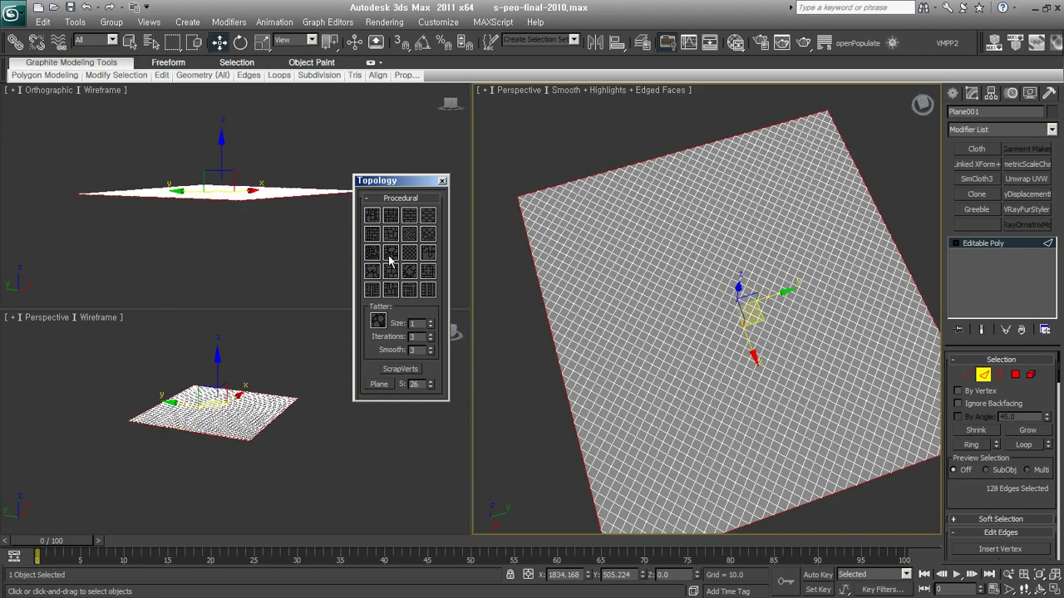
{"action": "left_click", "coordinate": [372, 254]}
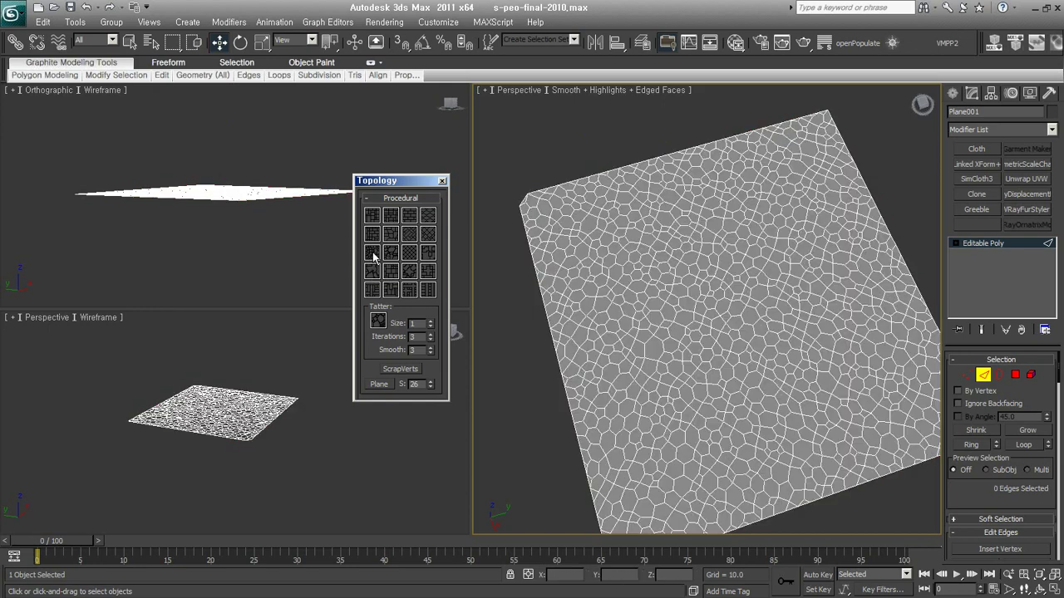
{"action": "key", "text": "ctrl+z"}
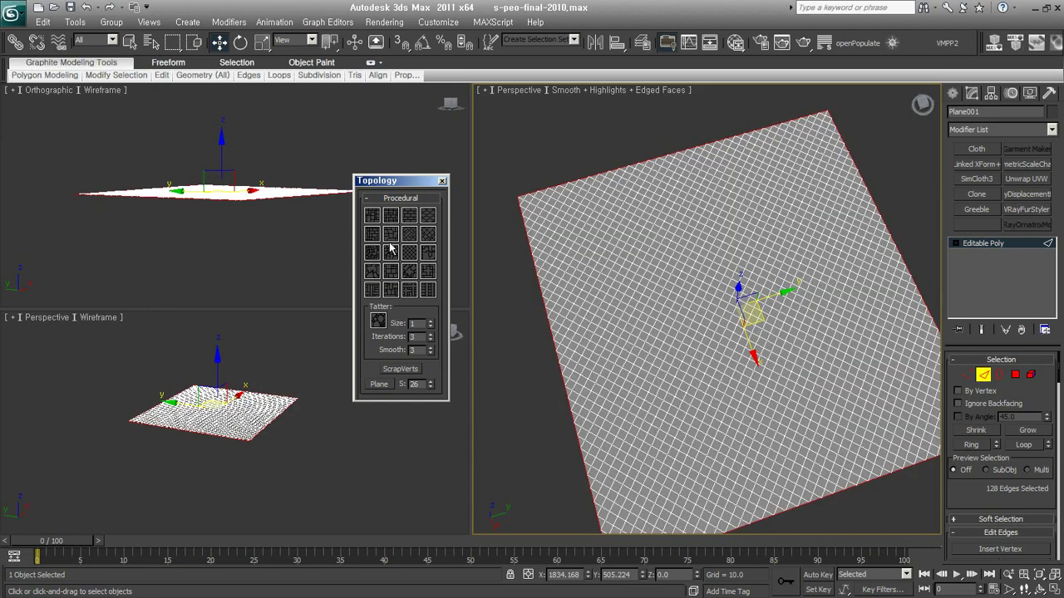
{"action": "left_click", "coordinate": [425, 237]}
{"action": "left_click", "coordinate": [424, 237]}
{"action": "left_click", "coordinate": [793, 370]}
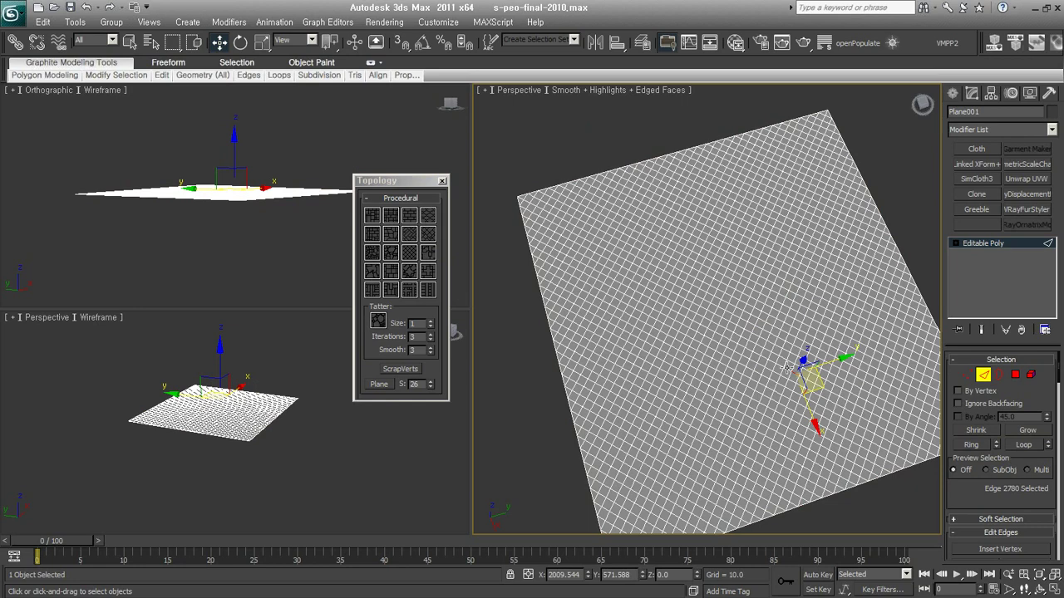
{"action": "left_click", "coordinate": [428, 216]}
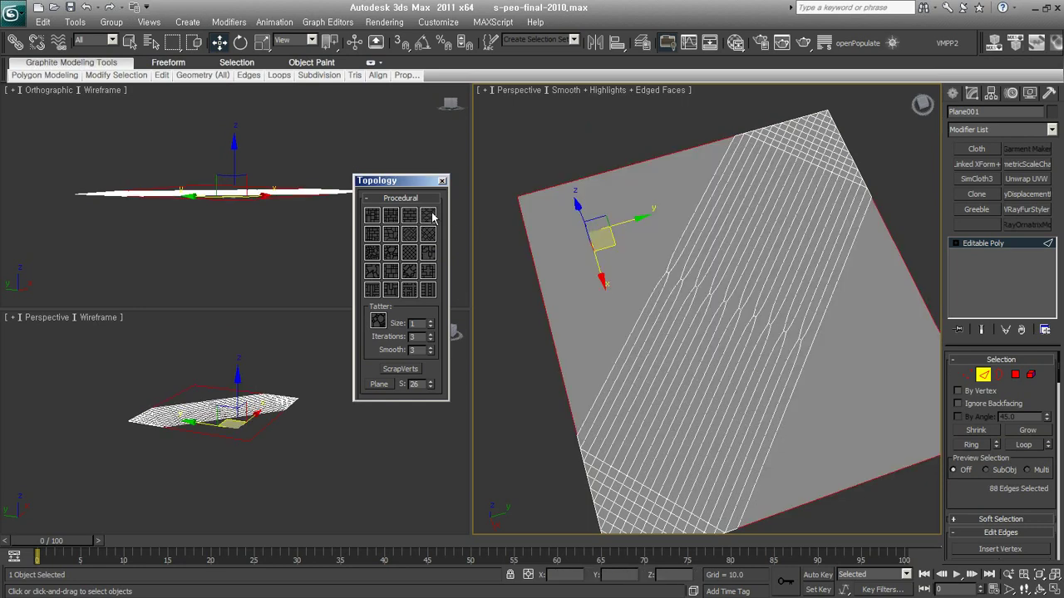
{"action": "key", "text": "ctrl+z"}
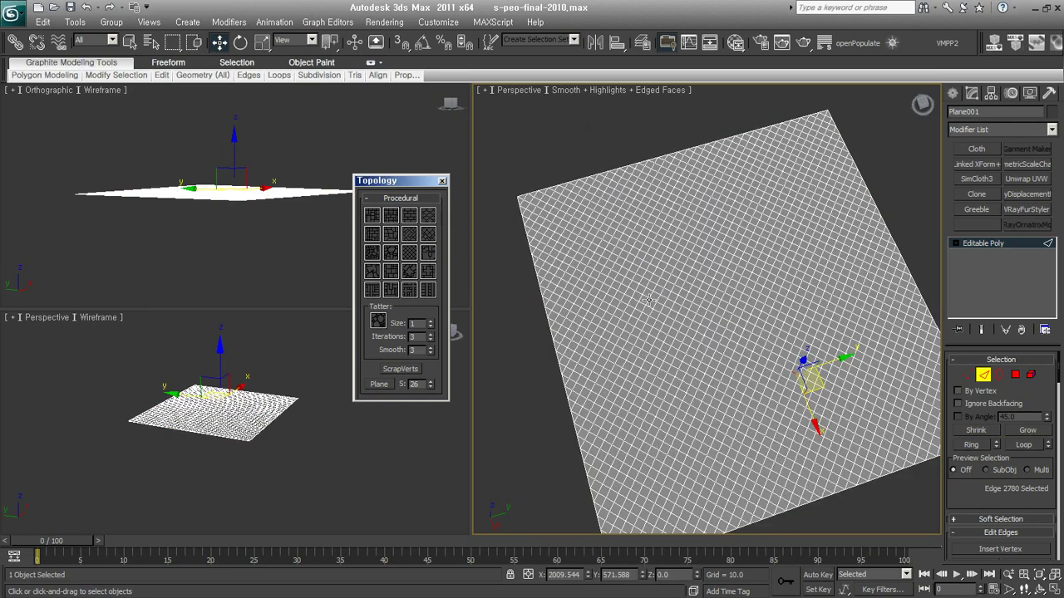
{"action": "left_click", "coordinate": [651, 301]}
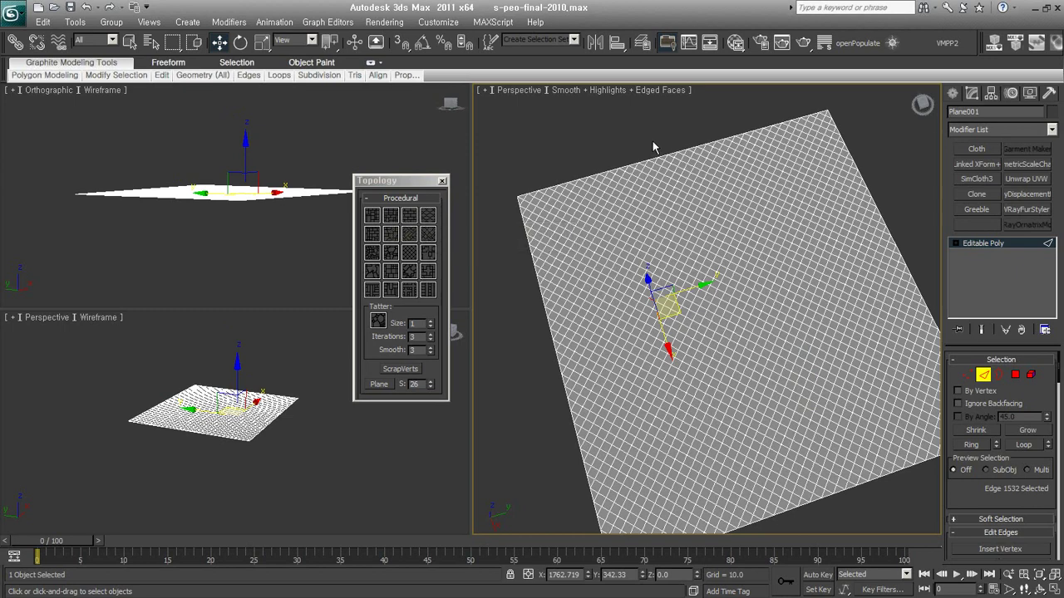
{"action": "left_click", "coordinate": [407, 216]}
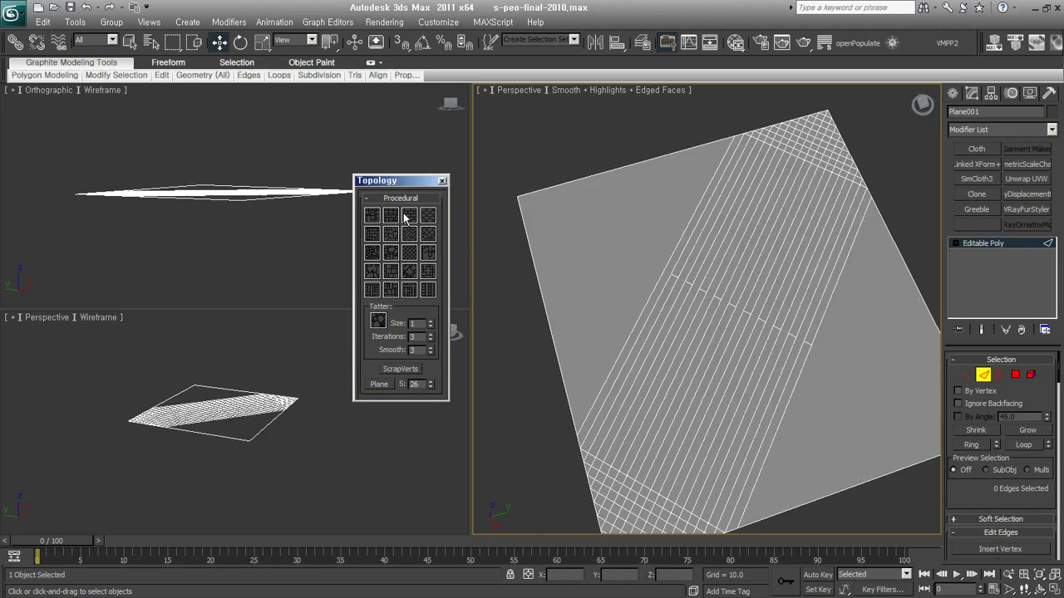
{"action": "key", "text": "ctrl+z"}
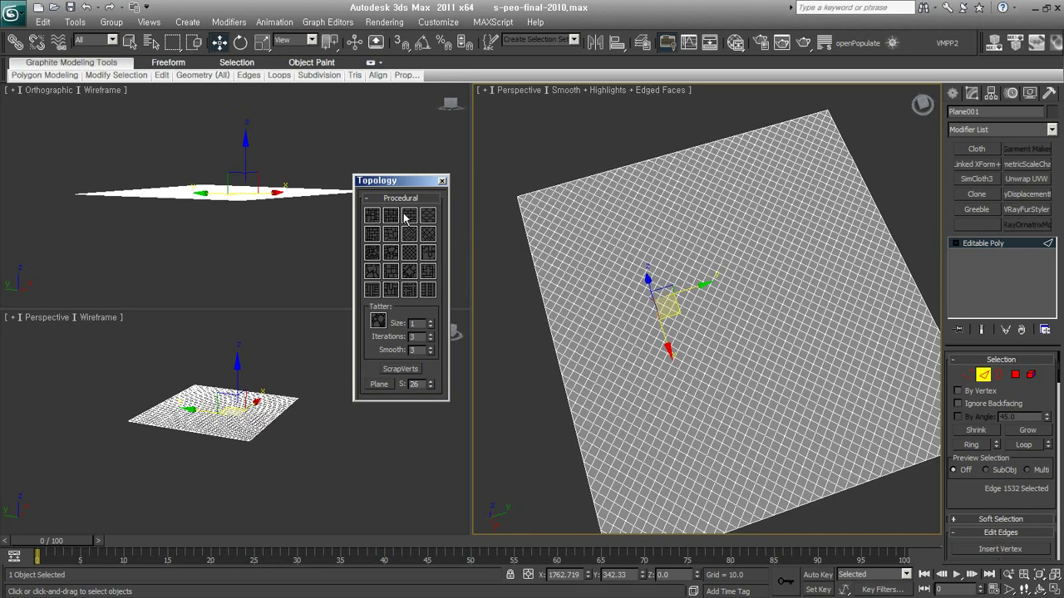
{"action": "left_click", "coordinate": [390, 216]}
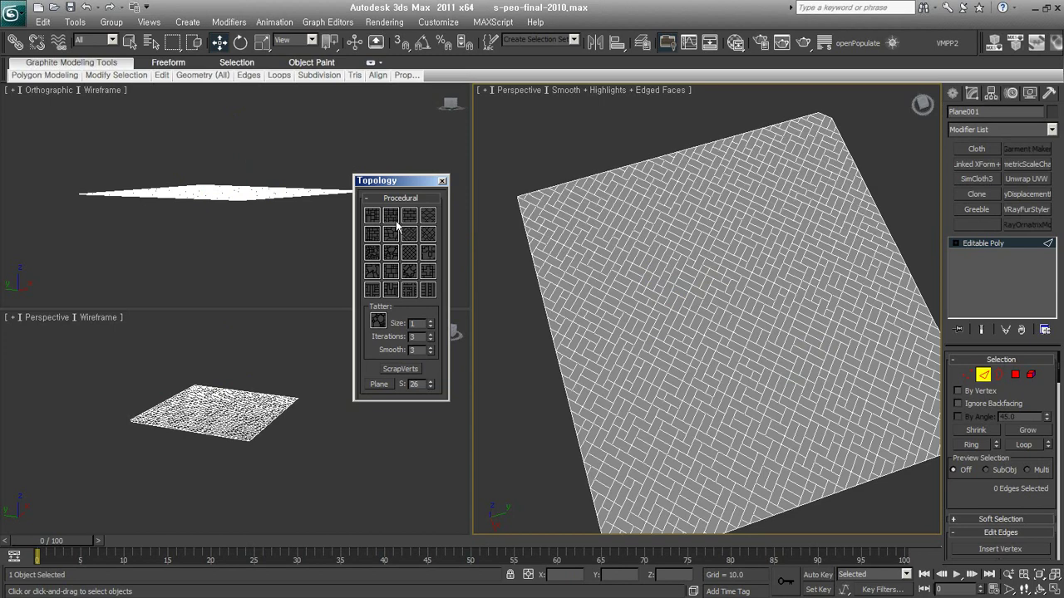
{"action": "key", "text": "ctrl+z"}
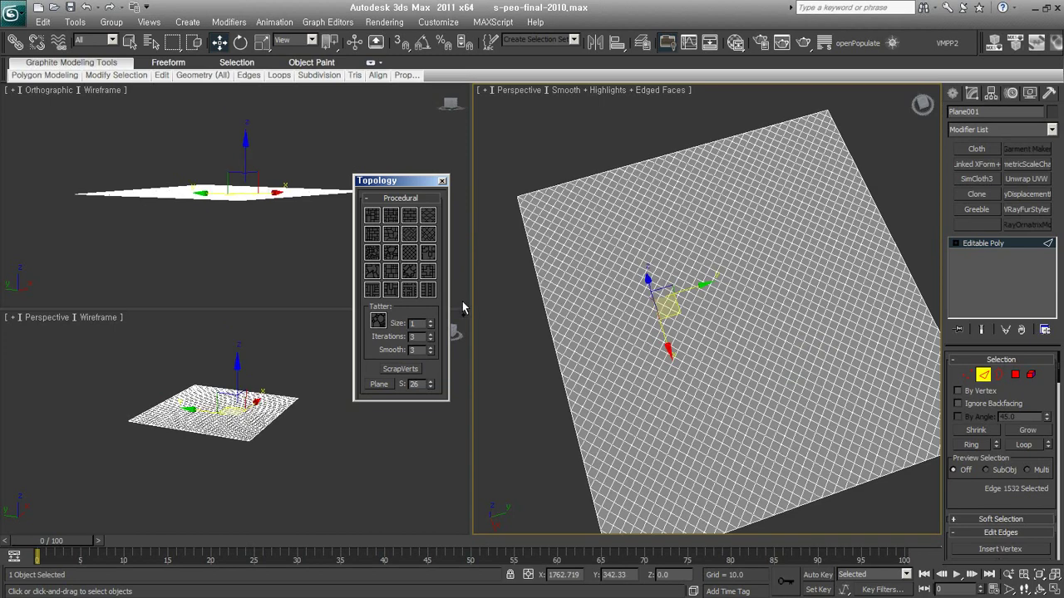
{"action": "left_click", "coordinate": [983, 374]}
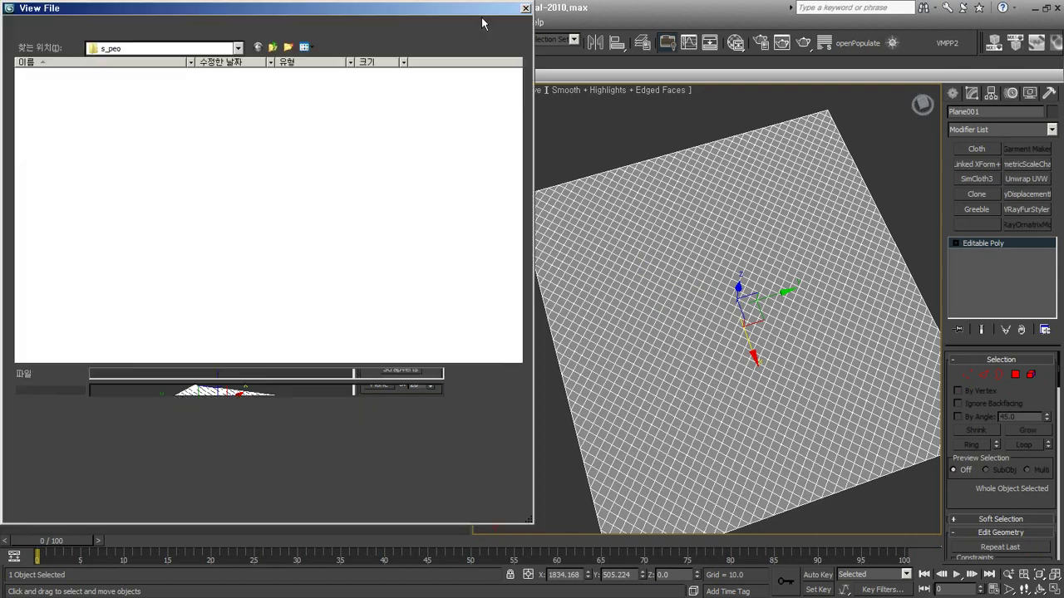
- Browse to the D:\2012_mentor3\4-editpoly image folder
{"action": "left_click", "coordinate": [211, 50]}
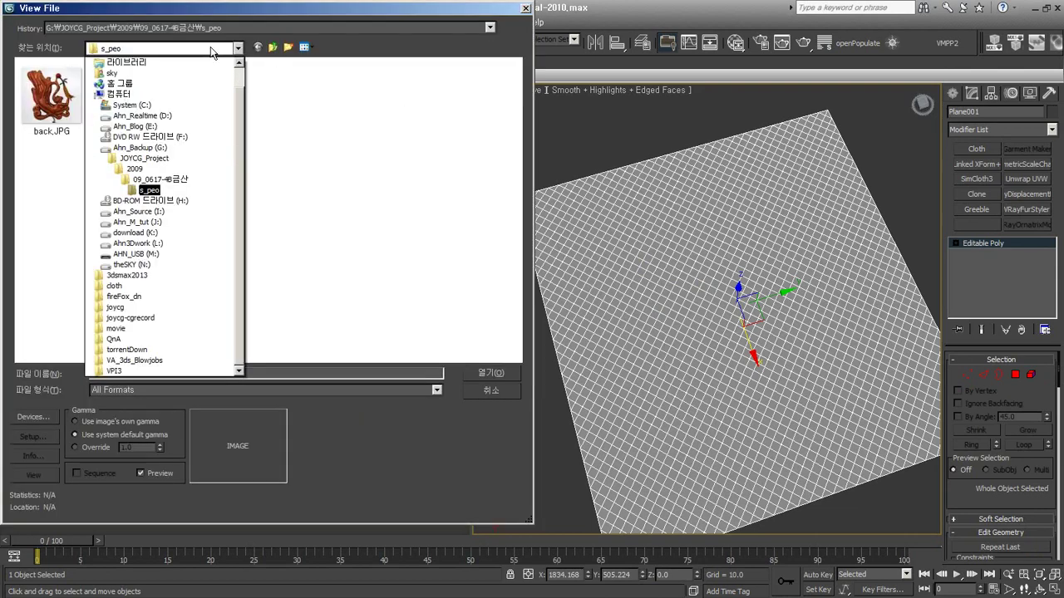
{"action": "left_click", "coordinate": [166, 108]}
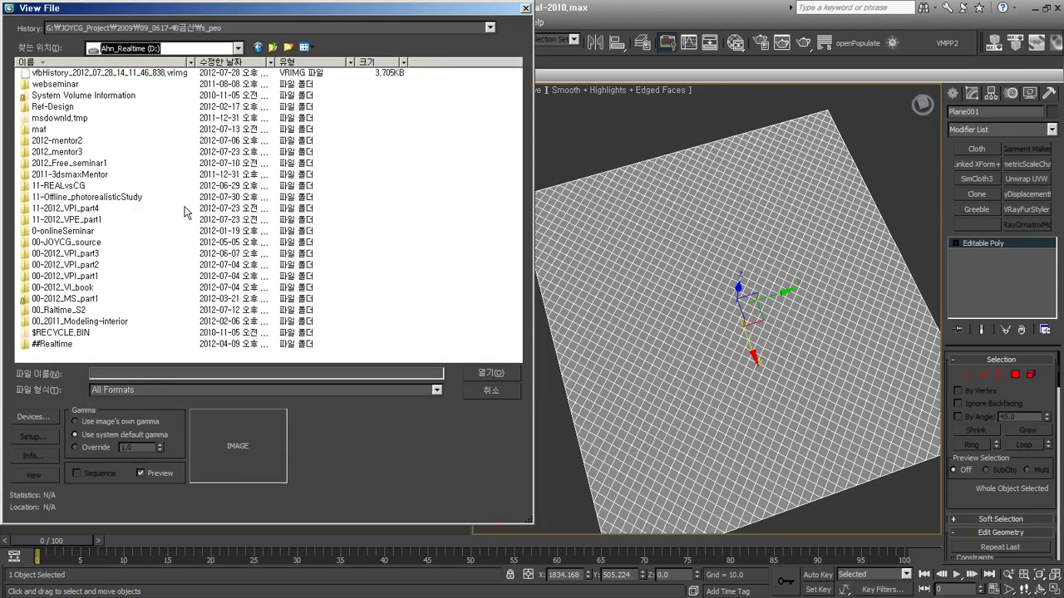
{"action": "left_click", "coordinate": [156, 300]}
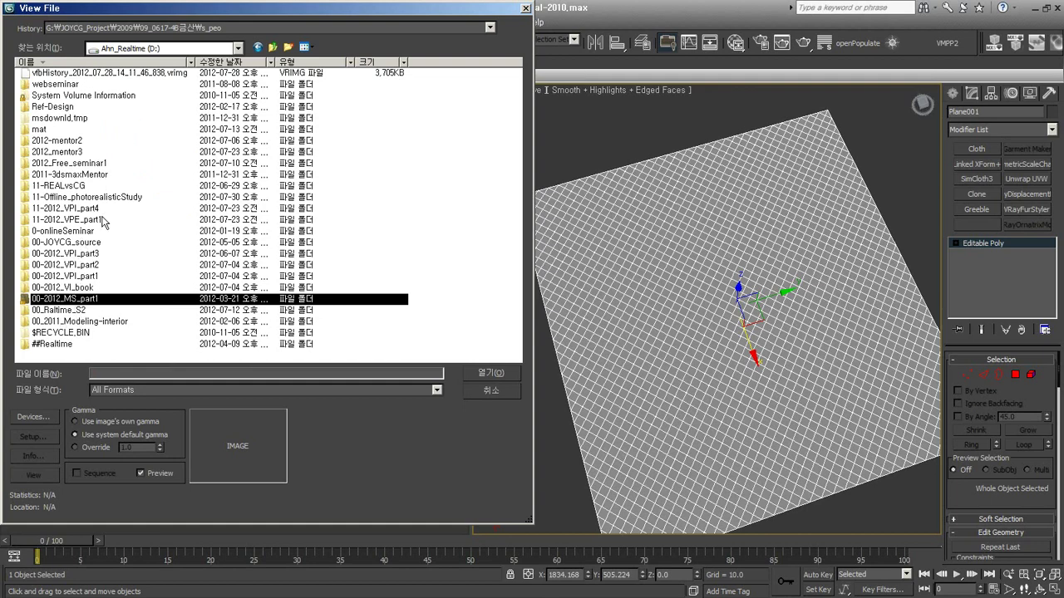
{"action": "double_click", "coordinate": [72, 152]}
{"action": "left_click", "coordinate": [53, 98]}
{"action": "double_click", "coordinate": [54, 98]}
{"action": "left_click", "coordinate": [220, 198]}
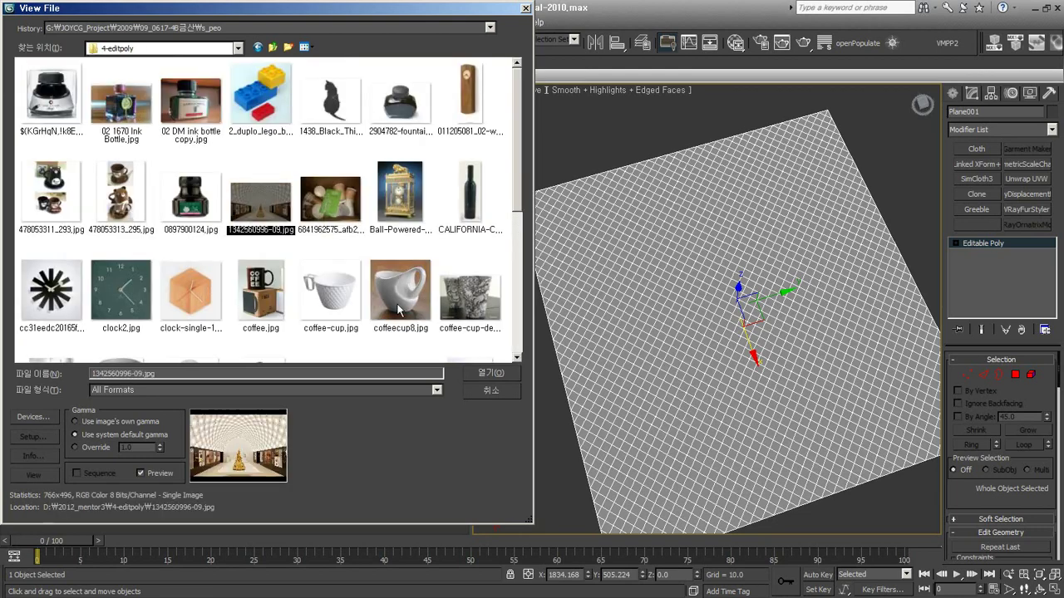
{"action": "left_click", "coordinate": [494, 378]}
{"action": "left_click_drag", "start_coordinate": [975, 238], "coordinate": [83, 104]}
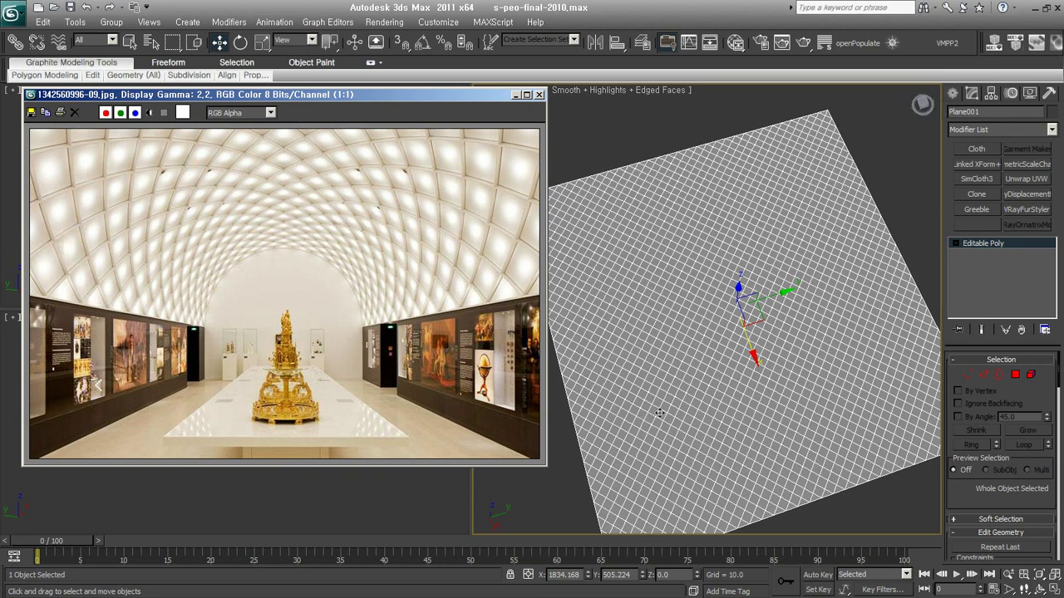
{"action": "key", "text": "Delete"}
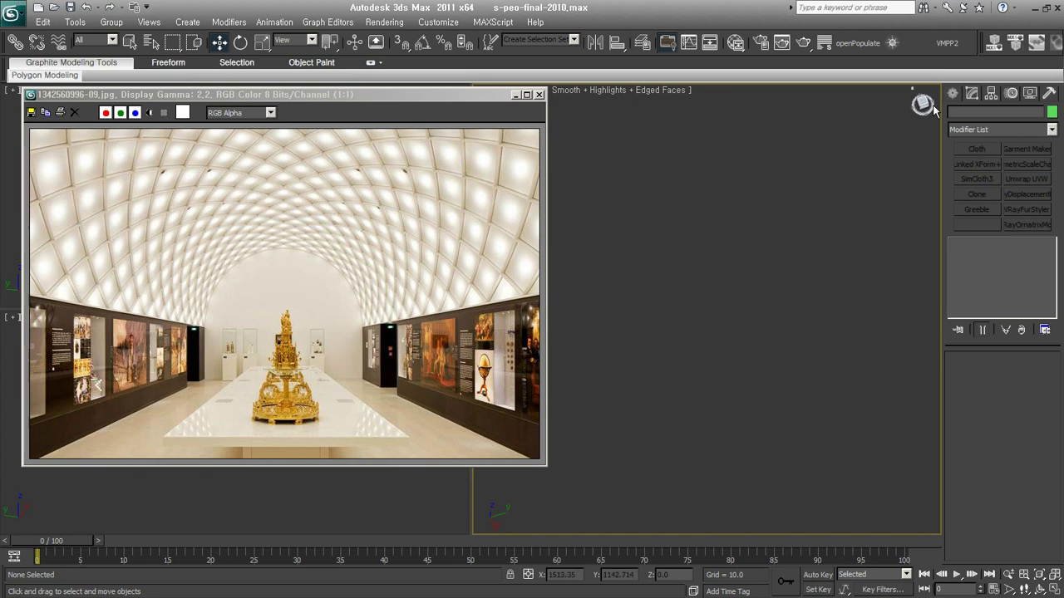
- Create a cylinder of radius 111.485 and stretch it to a height of 933.419
{"action": "left_click", "coordinate": [953, 93]}
{"action": "left_click", "coordinate": [977, 206]}
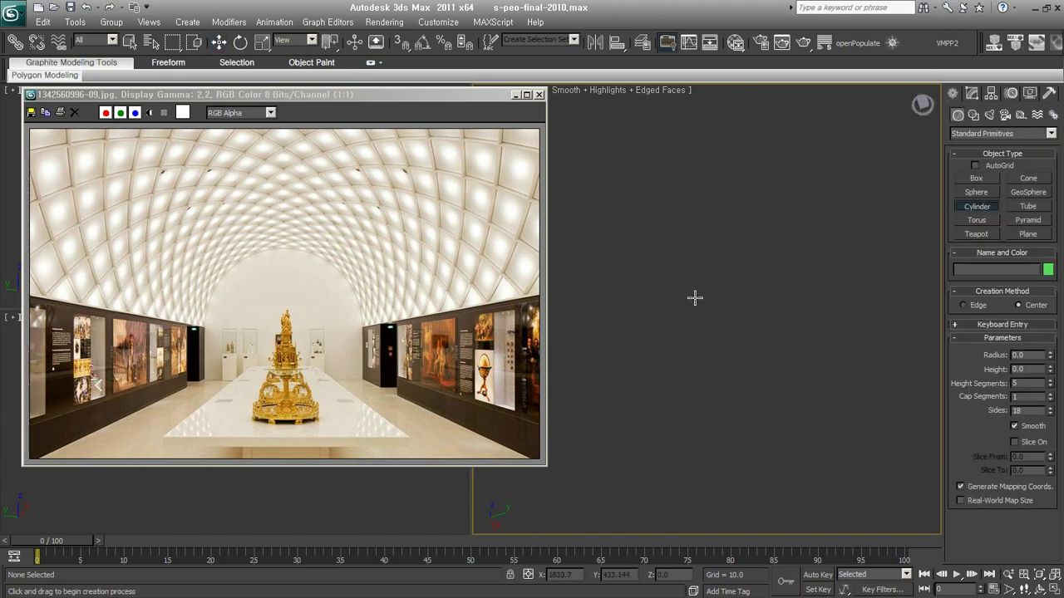
{"action": "mouse_move", "coordinate": [693, 297]}
{"action": "left_mouse_down"}
{"action": "mouse_move", "coordinate": [690, 435]}
{"action": "mouse_move", "coordinate": [693, 425]}
{"action": "left_mouse_up"}
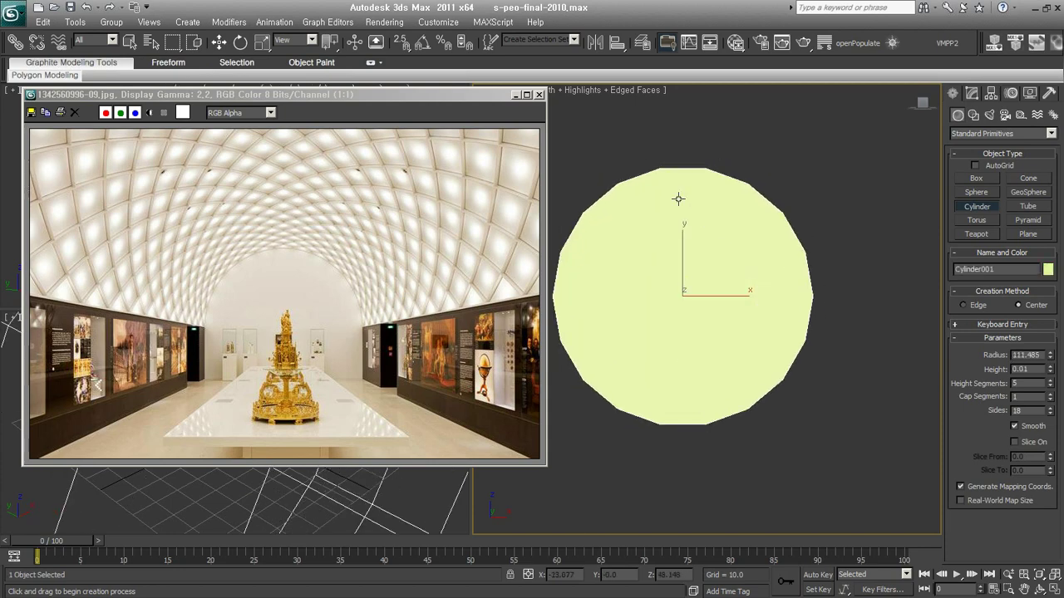
{"action": "mouse_move", "coordinate": [776, 310]}
{"action": "middle_mouse_down", "text": "alt"}
{"action": "mouse_move", "coordinate": [643, 380]}
{"action": "mouse_move", "coordinate": [918, 373]}
{"action": "middle_mouse_up", "text": "alt"}
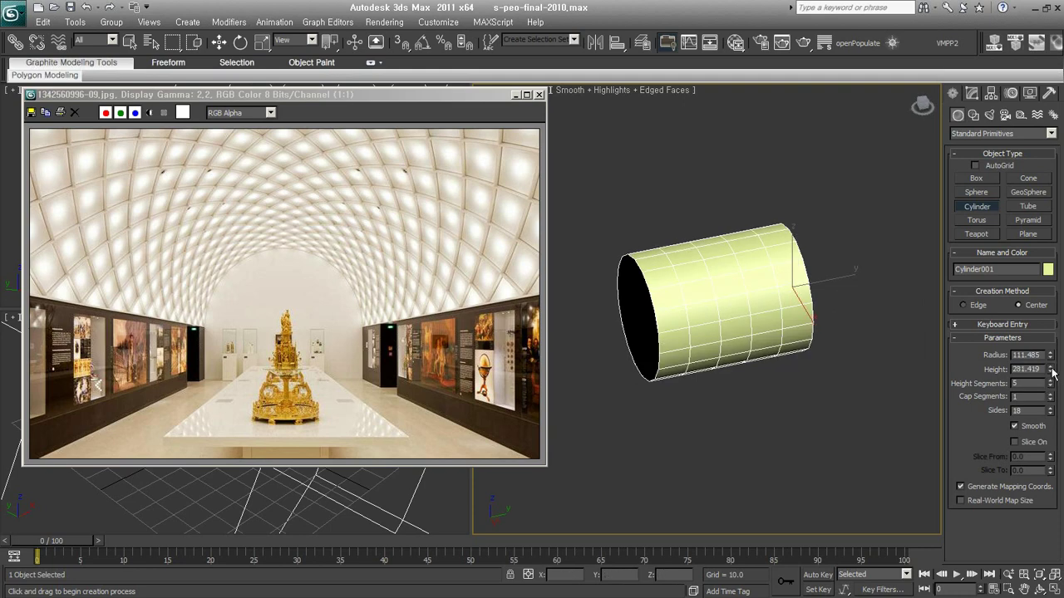
{"action": "left_click_drag", "start_coordinate": [1052, 371], "coordinate": [1052, 364]}
{"action": "mouse_move", "coordinate": [744, 378]}
{"action": "middle_mouse_down", "text": "alt"}
{"action": "mouse_move", "coordinate": [759, 370]}
{"action": "mouse_move", "coordinate": [748, 371]}
{"action": "middle_mouse_up", "text": "alt"}
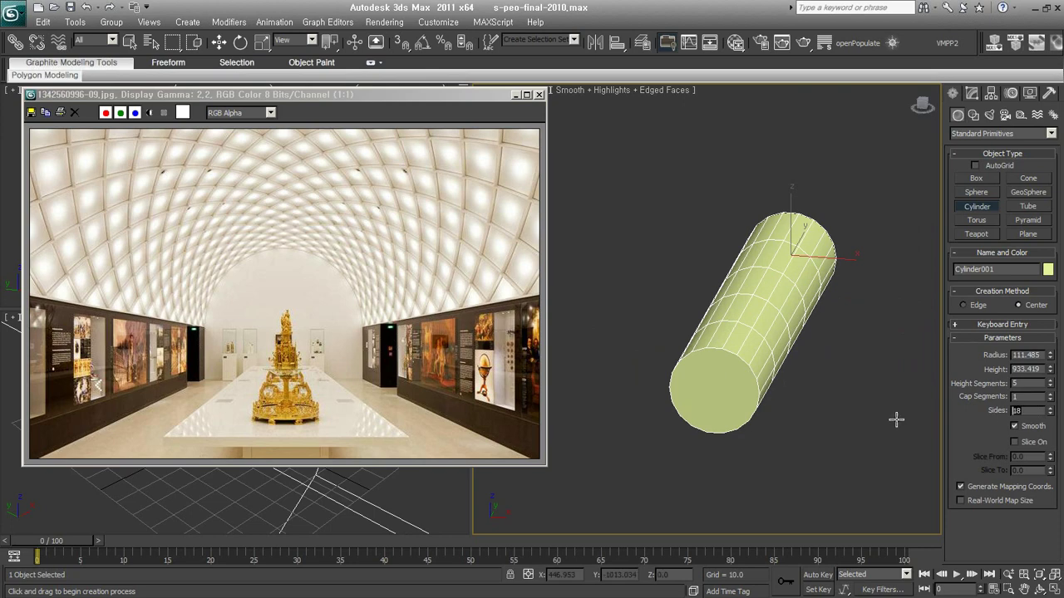
- Give the cylinder 50 height segments and 30 sides, then end cylinder creation
{"action": "type", "text": "50"}
{"action": "key", "text": "Return"}
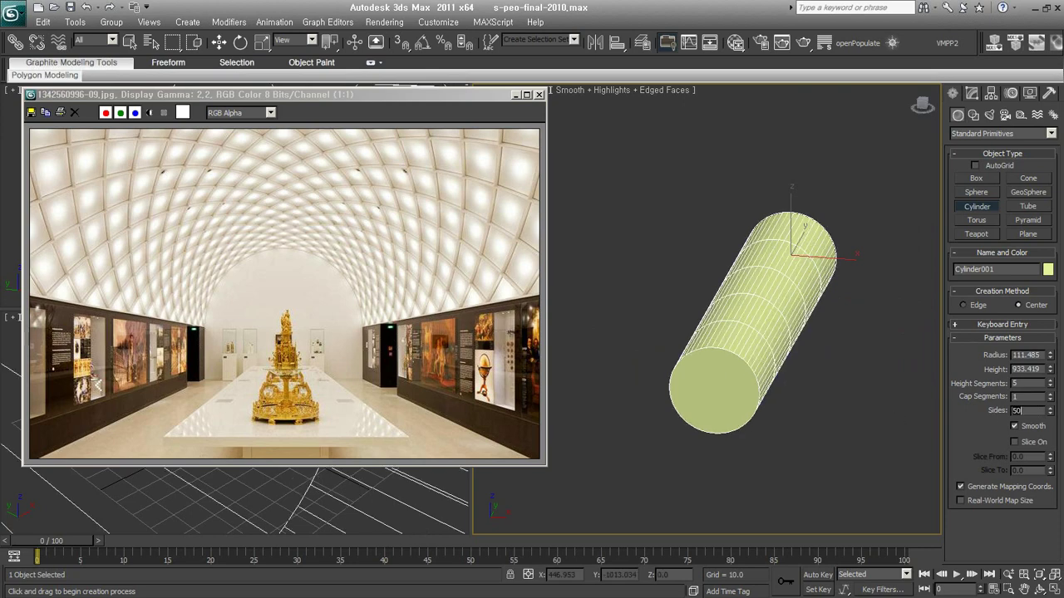
{"action": "mouse_move", "coordinate": [859, 337]}
{"action": "middle_mouse_down", "text": "alt"}
{"action": "mouse_move", "coordinate": [768, 373]}
{"action": "mouse_move", "coordinate": [817, 373]}
{"action": "middle_mouse_up", "text": "alt"}
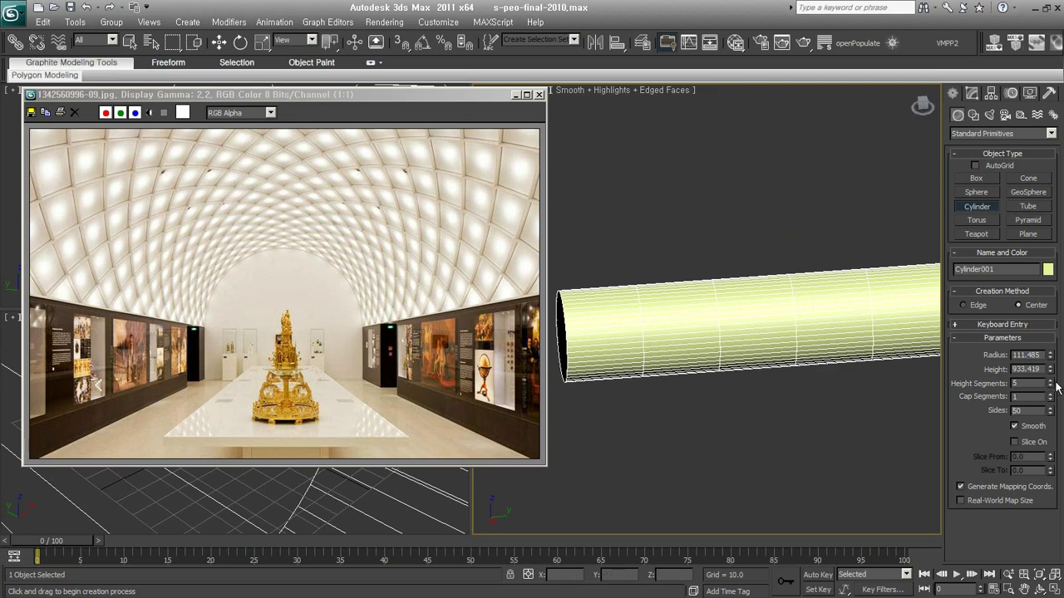
{"action": "mouse_move", "coordinate": [1051, 385]}
{"action": "left_mouse_down"}
{"action": "mouse_move", "coordinate": [1033, 355]}
{"action": "mouse_move", "coordinate": [1032, 391]}
{"action": "left_mouse_up"}
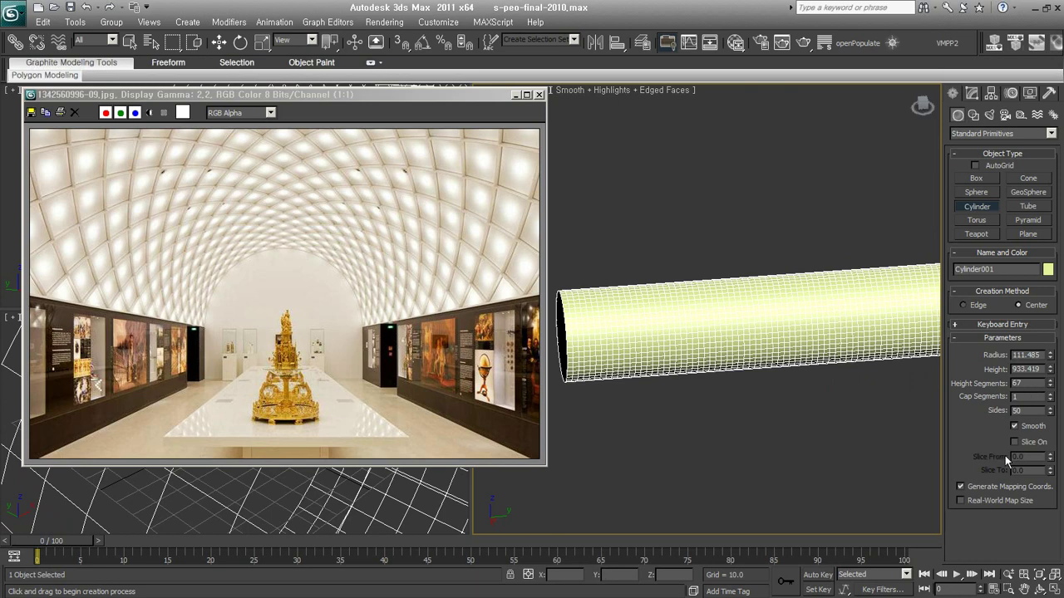
{"action": "double_click", "coordinate": [1025, 384]}
{"action": "type", "text": "50"}
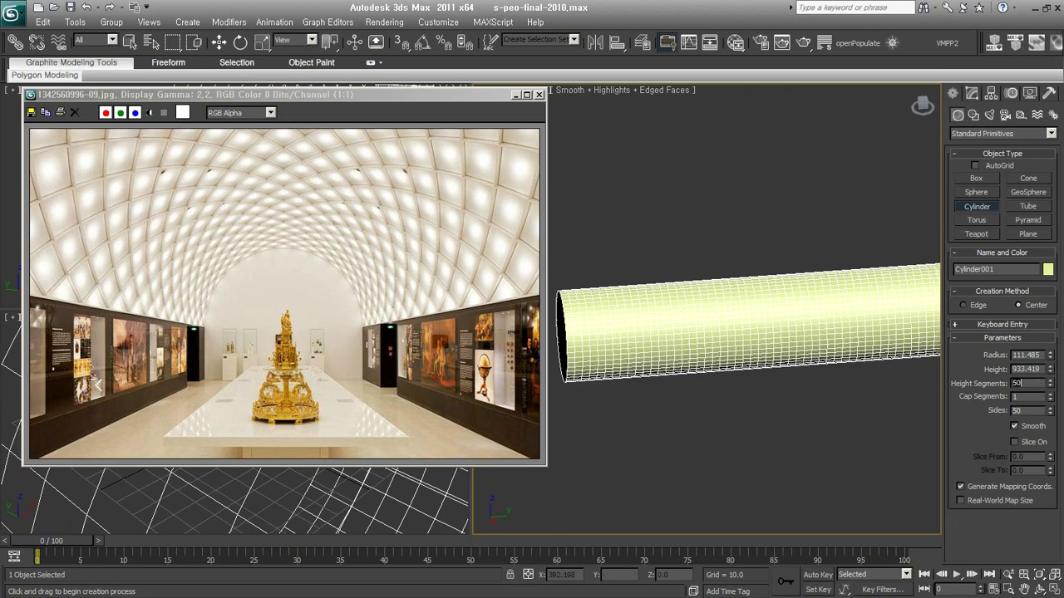
{"action": "key", "text": "Return"}
{"action": "type", "text": "40"}
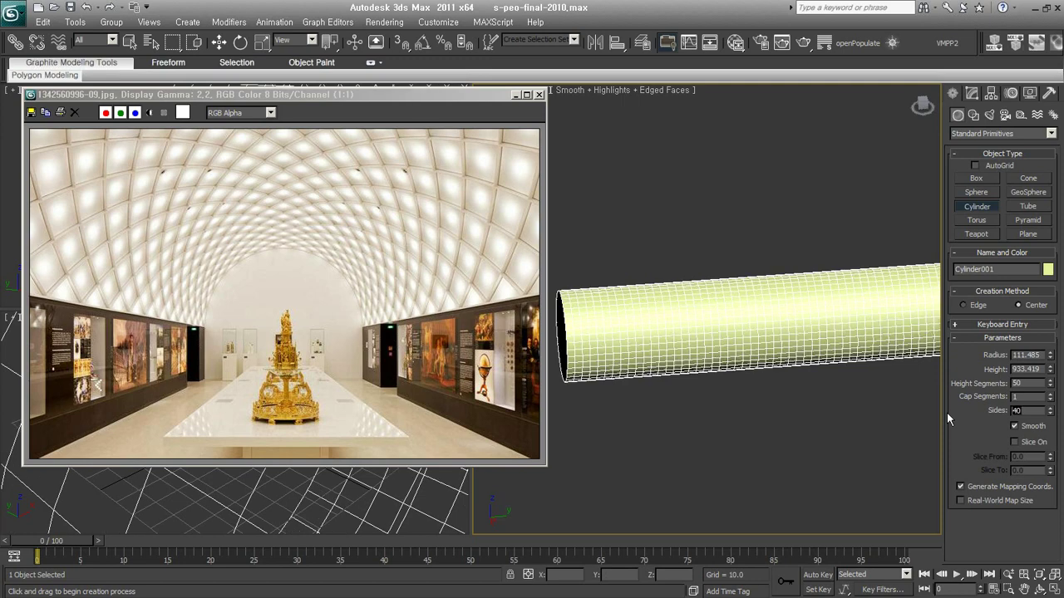
{"action": "type", "text": "30"}
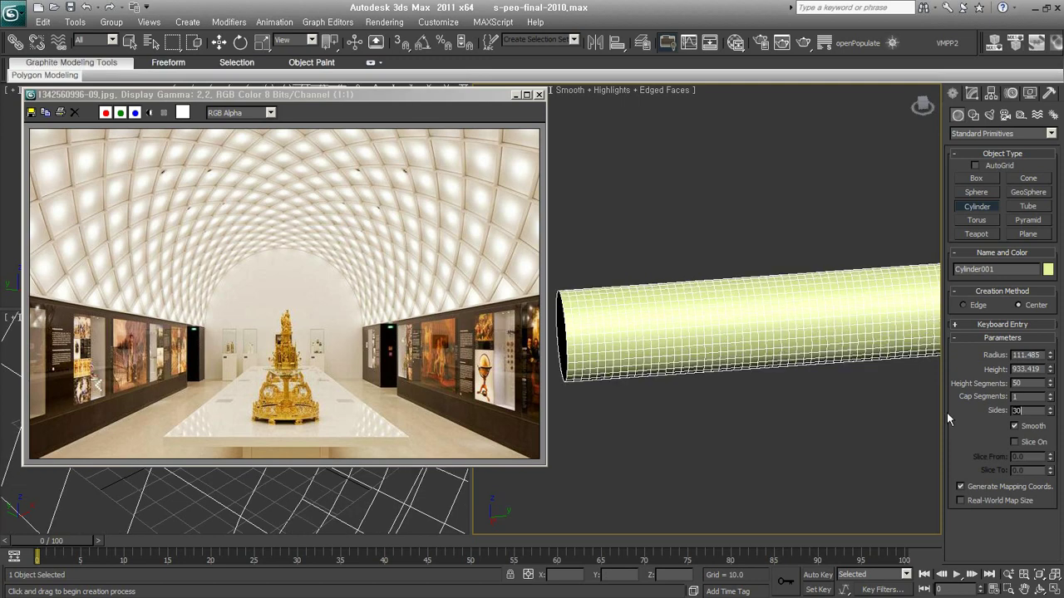
{"action": "middle_click_drag", "start_coordinate": [855, 310], "coordinate": [854, 330]}
{"action": "scroll", "coordinate": [831, 340], "scroll_direction": "up", "scroll_amount": 2}
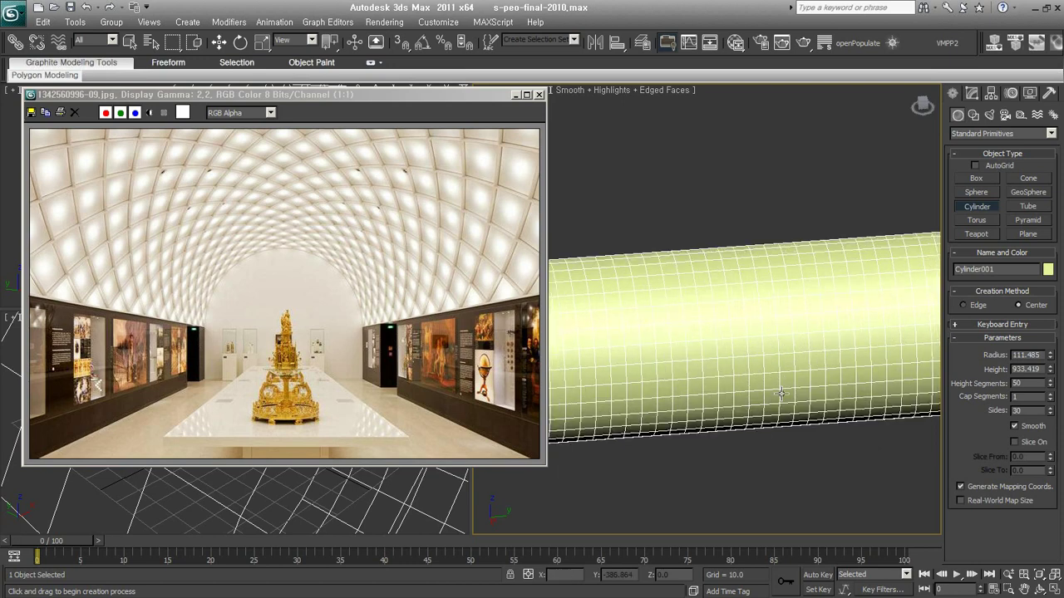
{"action": "scroll", "coordinate": [781, 394], "scroll_direction": "down", "scroll_amount": 5}
{"action": "mouse_move", "coordinate": [724, 397]}
{"action": "middle_mouse_down", "text": "alt"}
{"action": "mouse_move", "coordinate": [774, 416]}
{"action": "mouse_move", "coordinate": [757, 379]}
{"action": "mouse_move", "coordinate": [753, 416]}
{"action": "middle_mouse_up", "text": "alt"}
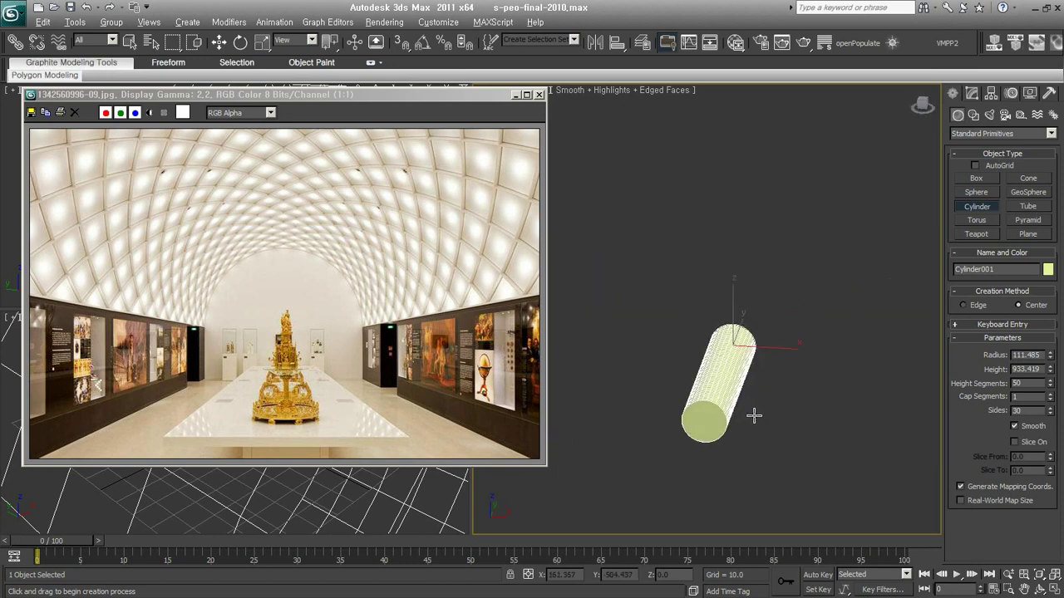
{"action": "right_click", "coordinate": [753, 416]}
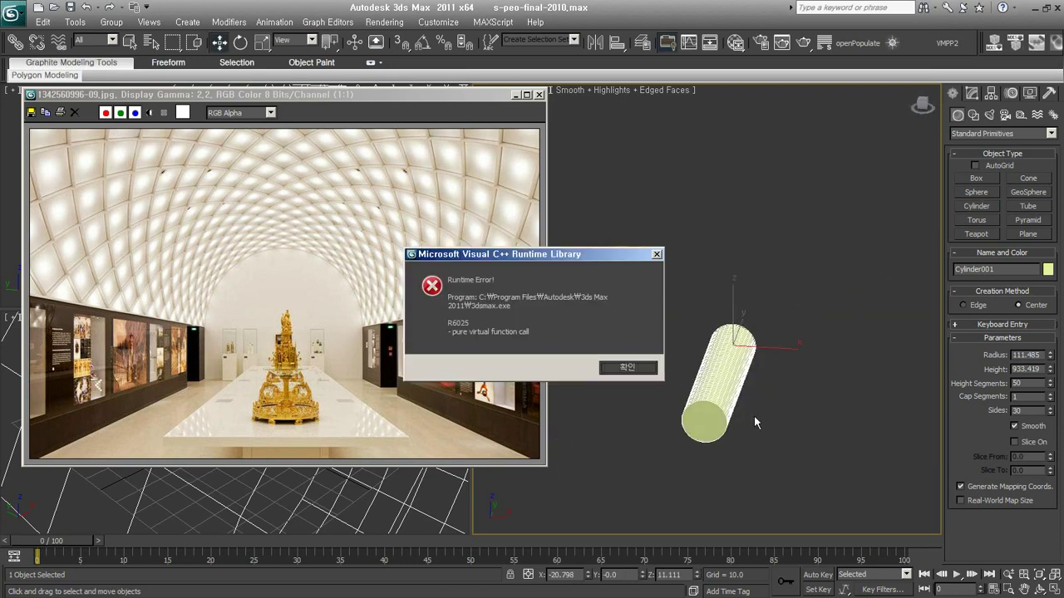
- Close the Visual C++ Runtime Error and choose 취소 (Cancel) to skip saving a recovery copy
{"action": "left_click", "coordinate": [656, 253]}
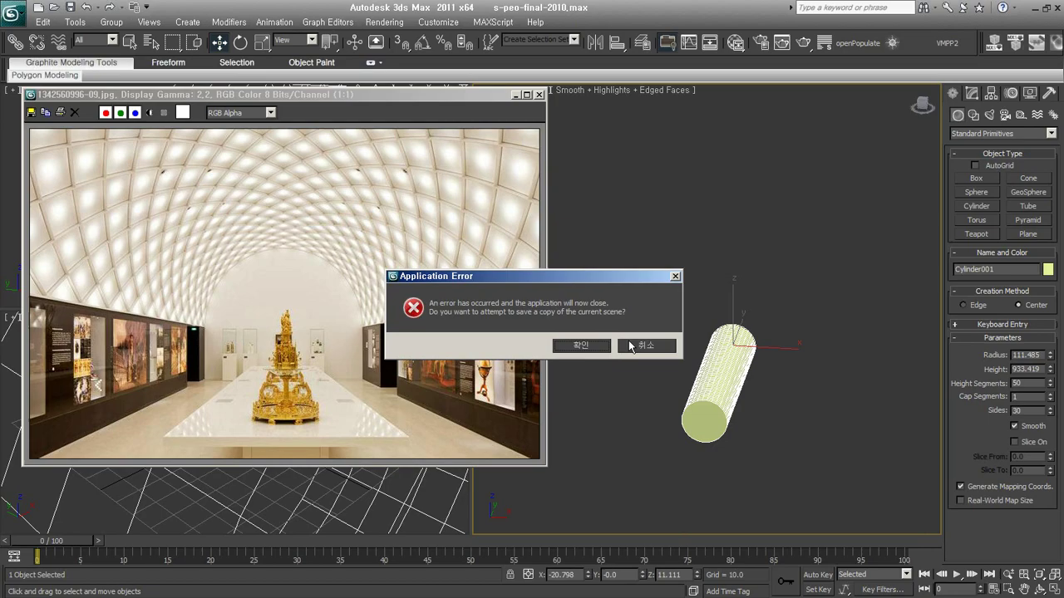
{"action": "left_click", "coordinate": [638, 345]}
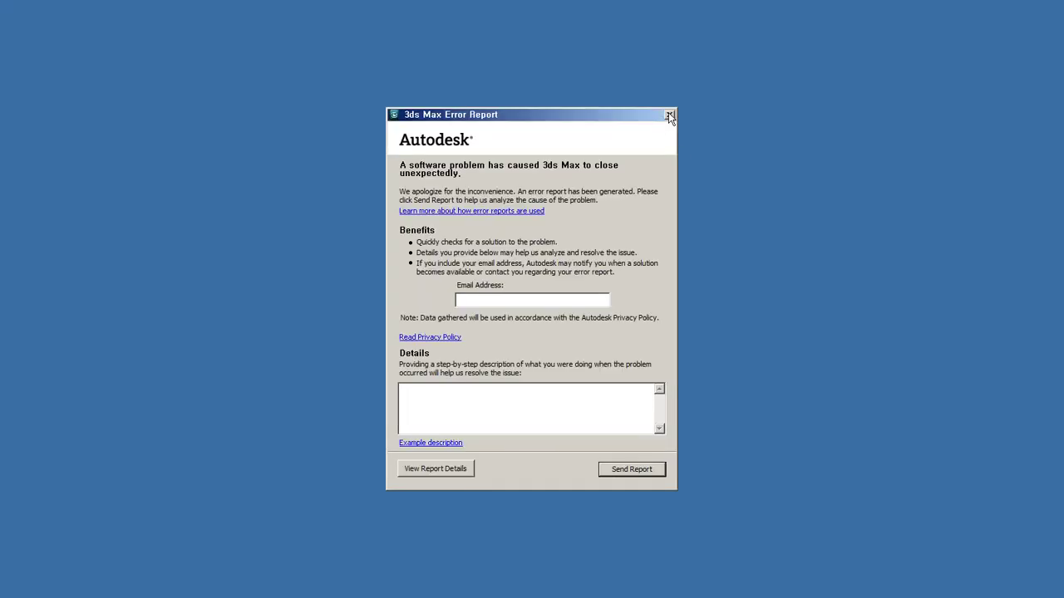
- Close the 3ds Max Error Report window
{"action": "left_click", "coordinate": [669, 114]}
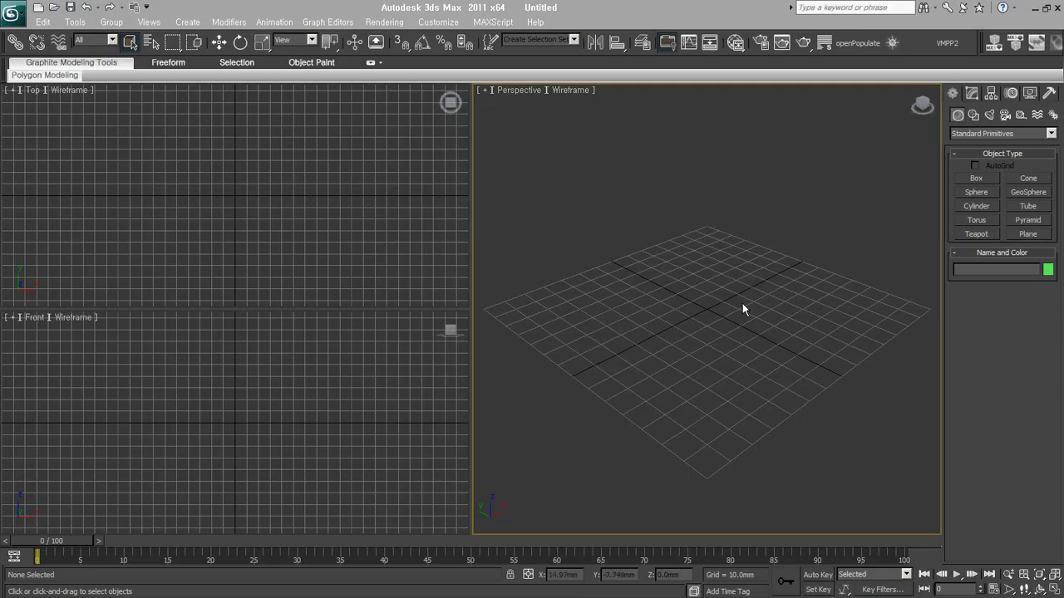
- Create a radius 97.448 cylinder in Front view and lengthen it to 612.222, with grids hidden
{"action": "left_click", "coordinate": [977, 206]}
{"action": "key", "text": "f"}
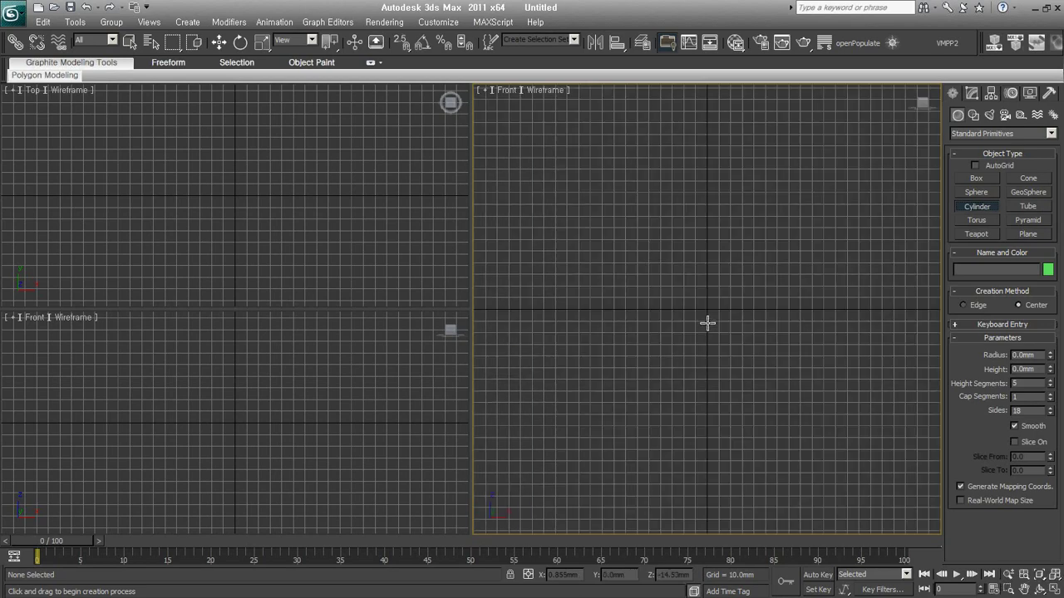
{"action": "left_click_drag", "start_coordinate": [708, 309], "coordinate": [731, 430]}
{"action": "left_click", "coordinate": [776, 132]}
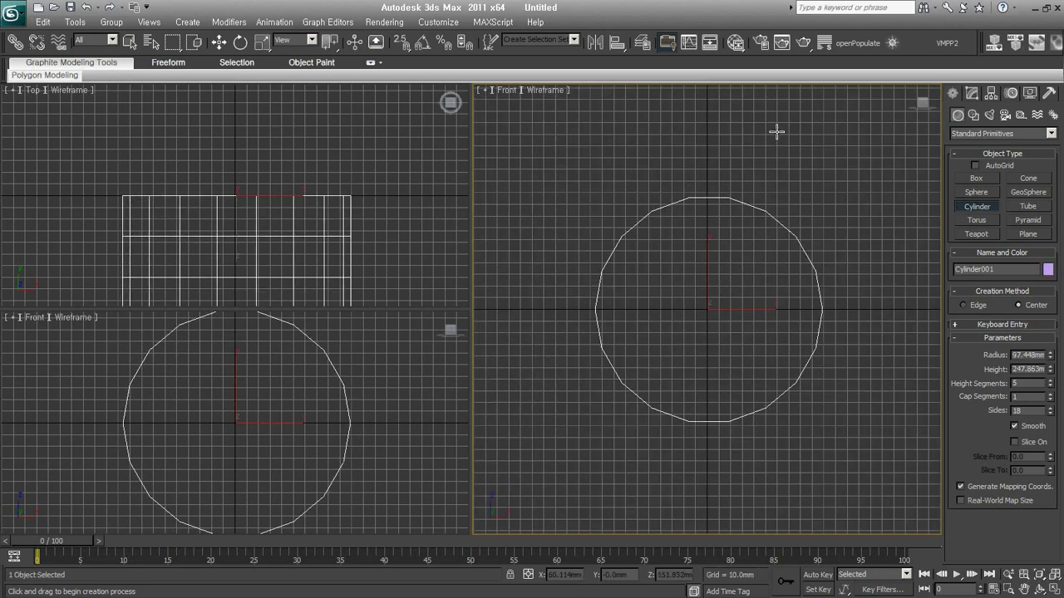
{"action": "scroll", "coordinate": [712, 356], "scroll_direction": "down", "scroll_amount": 3}
{"action": "mouse_move", "coordinate": [712, 356]}
{"action": "middle_mouse_down", "text": "alt"}
{"action": "mouse_move", "coordinate": [732, 393]}
{"action": "mouse_move", "coordinate": [773, 390]}
{"action": "middle_mouse_up", "text": "alt"}
{"action": "key", "text": "g"}
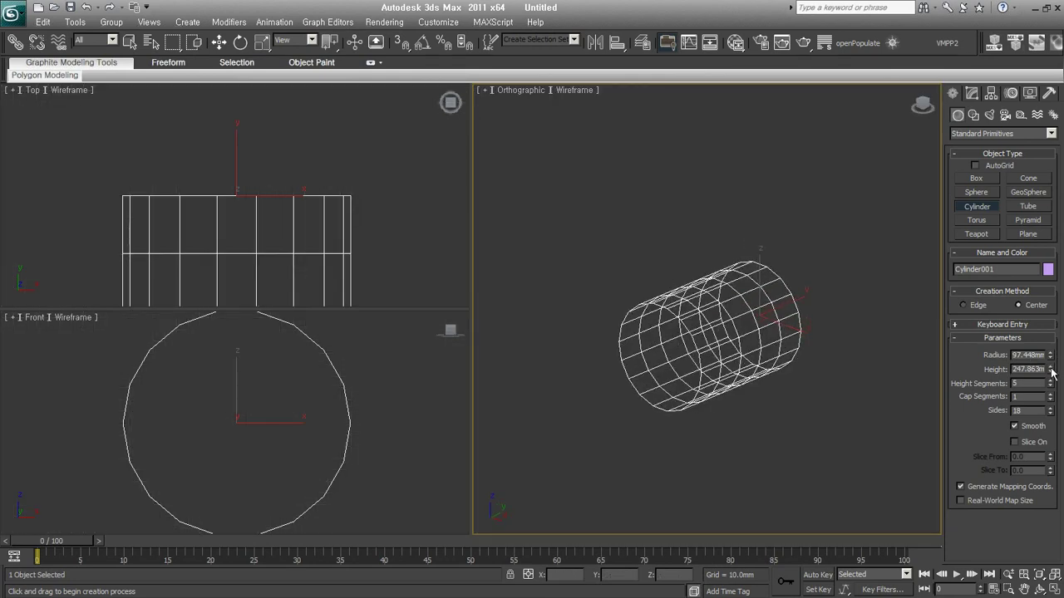
{"action": "left_click_drag", "start_coordinate": [1051, 373], "coordinate": [1052, 315]}
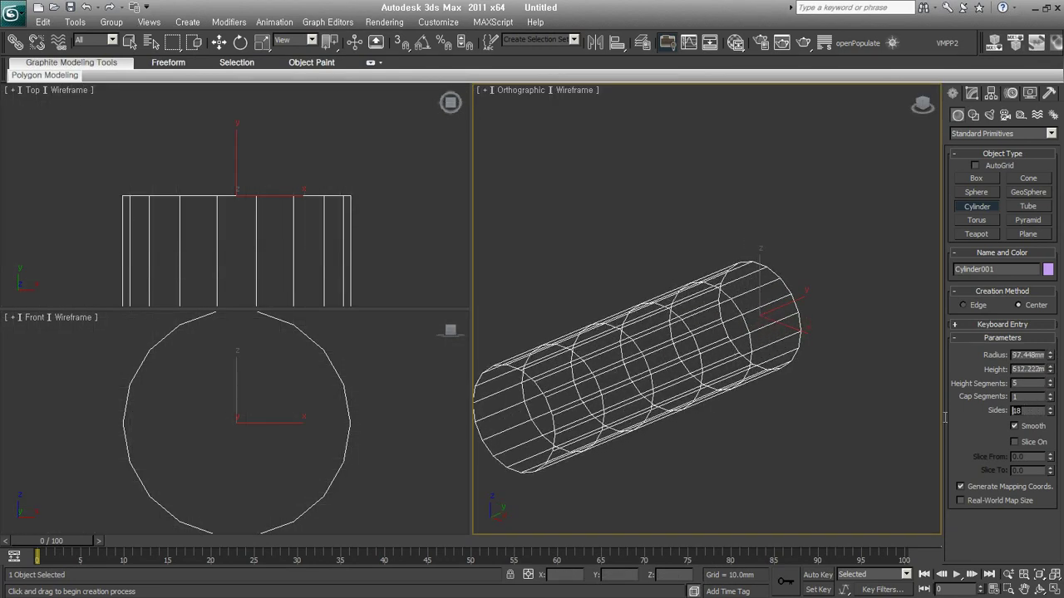
- Set 30 sides and 26 height segments, show edged shading, and convert to Editable Poly
{"action": "double_click", "coordinate": [1015, 410]}
{"action": "type", "text": "30"}
{"action": "key", "text": "Return"}
{"action": "type", "text": "50"}
{"action": "key", "text": "Return"}
{"action": "mouse_move", "coordinate": [845, 199]}
{"action": "middle_mouse_down", "text": "alt"}
{"action": "mouse_move", "coordinate": [640, 435]}
{"action": "mouse_move", "coordinate": [670, 424]}
{"action": "middle_mouse_up", "text": "alt"}
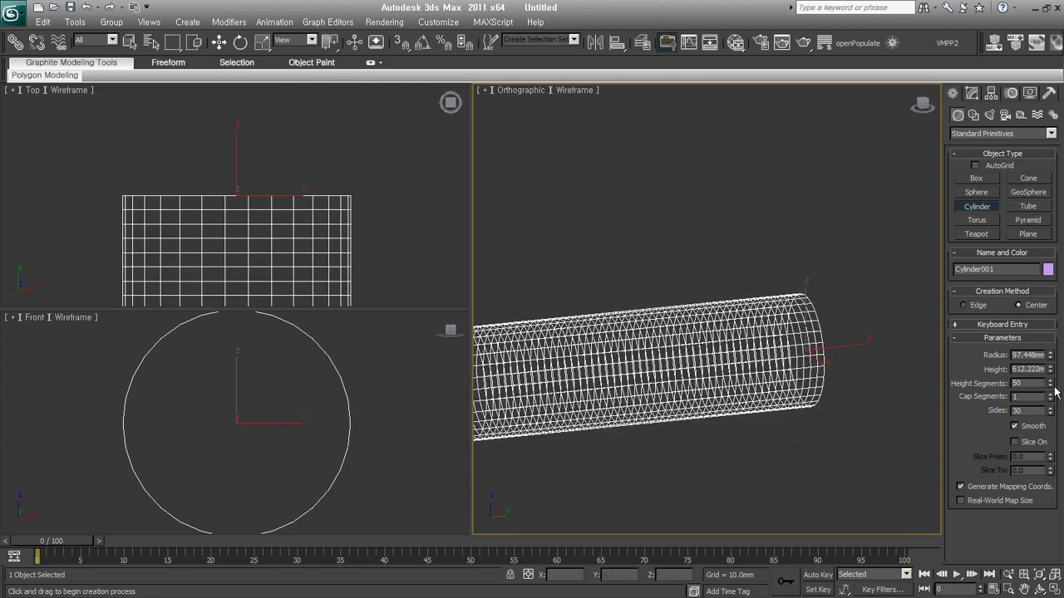
{"action": "mouse_move", "coordinate": [1050, 383]}
{"action": "left_mouse_down"}
{"action": "mouse_move", "coordinate": [1053, 411]}
{"action": "mouse_move", "coordinate": [1050, 387]}
{"action": "left_mouse_up"}
{"action": "mouse_move", "coordinate": [631, 389]}
{"action": "middle_mouse_down", "text": "alt"}
{"action": "mouse_move", "coordinate": [621, 350]}
{"action": "mouse_move", "coordinate": [650, 353]}
{"action": "middle_mouse_up", "text": "alt"}
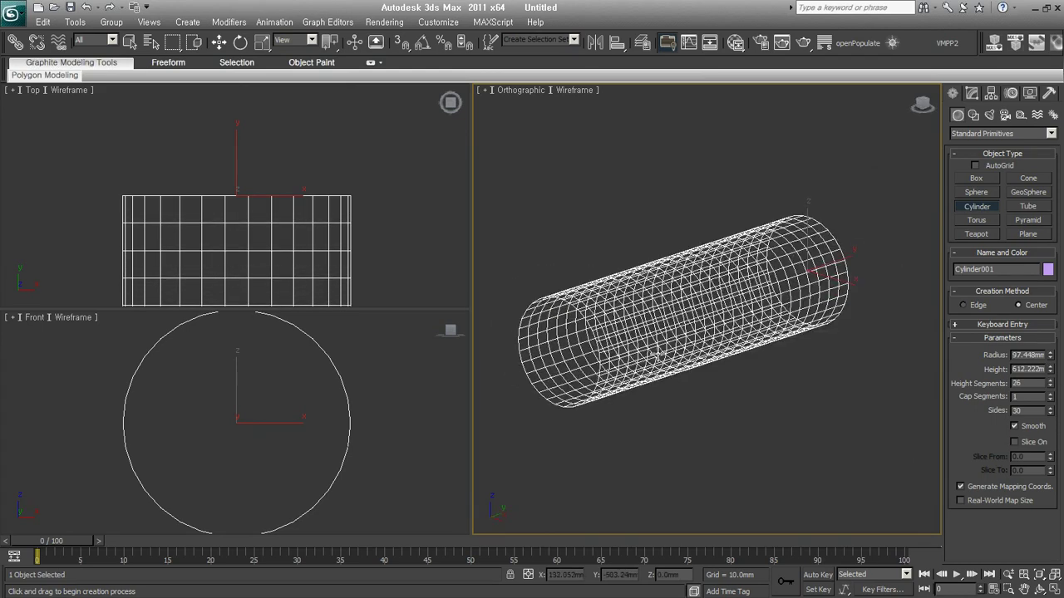
{"action": "key", "text": "F3"}
{"action": "right_click", "coordinate": [672, 332]}
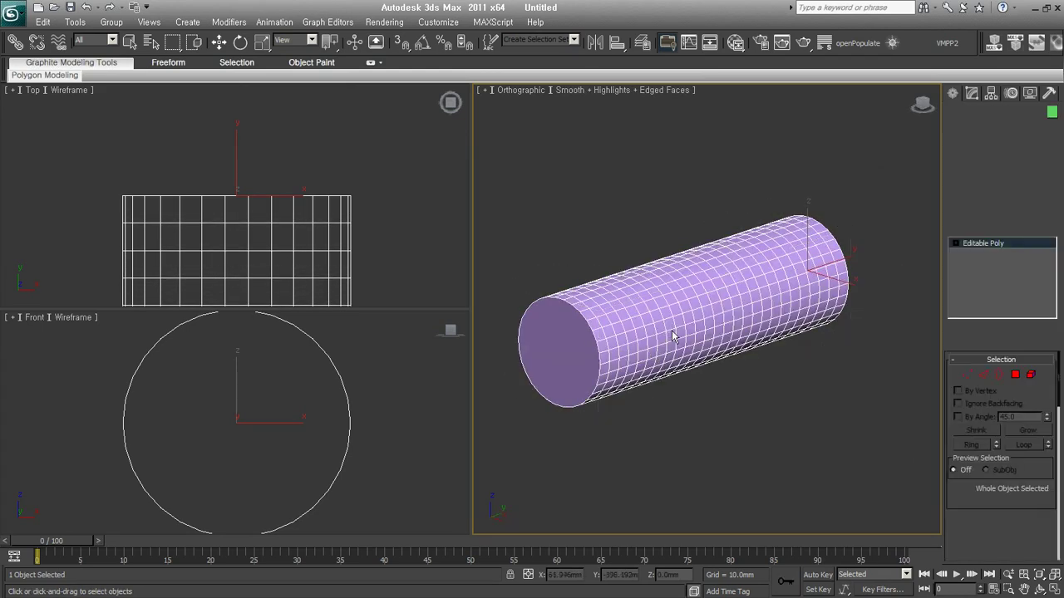
- Delete the cylinder's end-cap polygons from the Front view in Polygon mode
{"action": "middle_click_drag", "start_coordinate": [671, 333], "coordinate": [692, 327], "text": "alt"}
{"action": "left_click", "coordinate": [1014, 374]}
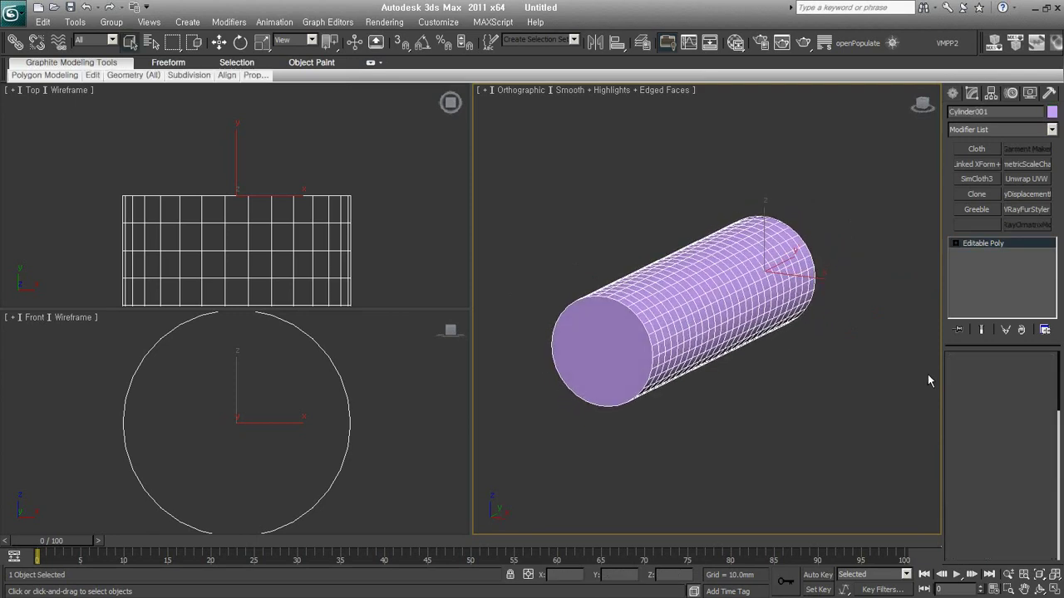
{"action": "key", "text": "f"}
{"action": "key", "text": "ctrl+shift+z"}
{"action": "left_click_drag", "start_coordinate": [902, 494], "coordinate": [505, 328]}
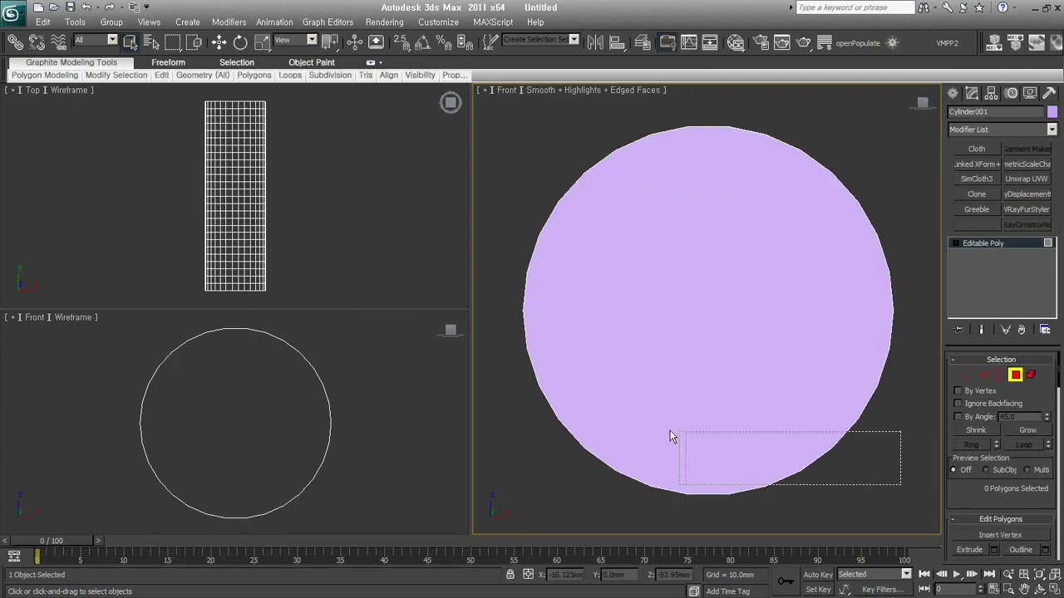
{"action": "left_click", "coordinate": [561, 328]}
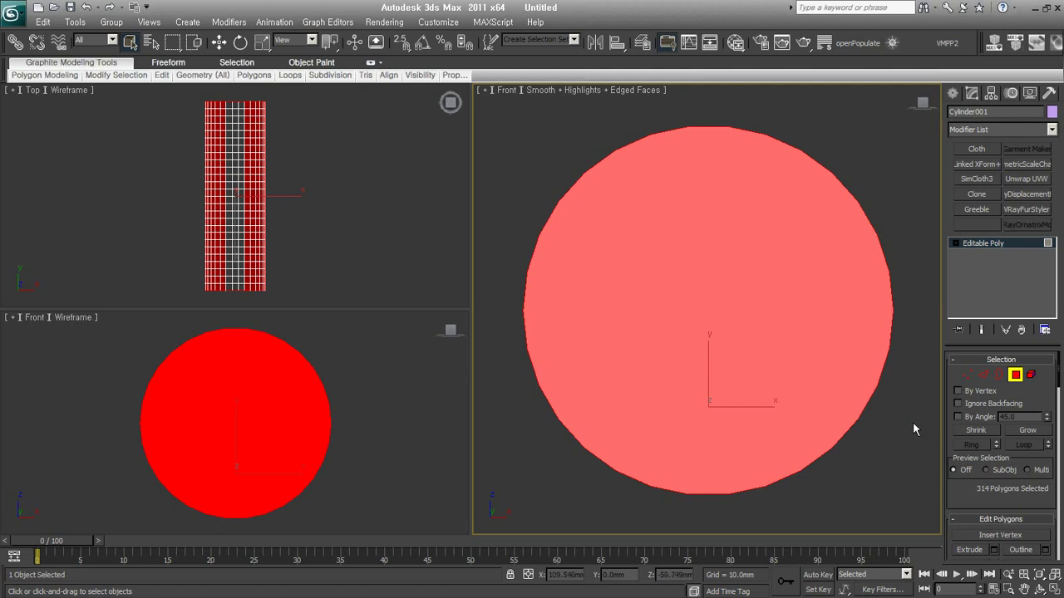
{"action": "key", "text": "Delete"}
- Delete the cylinder's lower-half polygons, leaving an open half-tube arch
{"action": "left_click_drag", "start_coordinate": [819, 510], "coordinate": [596, 476]}
{"action": "key", "text": "Delete"}
{"action": "key", "text": "ctrl+a"}
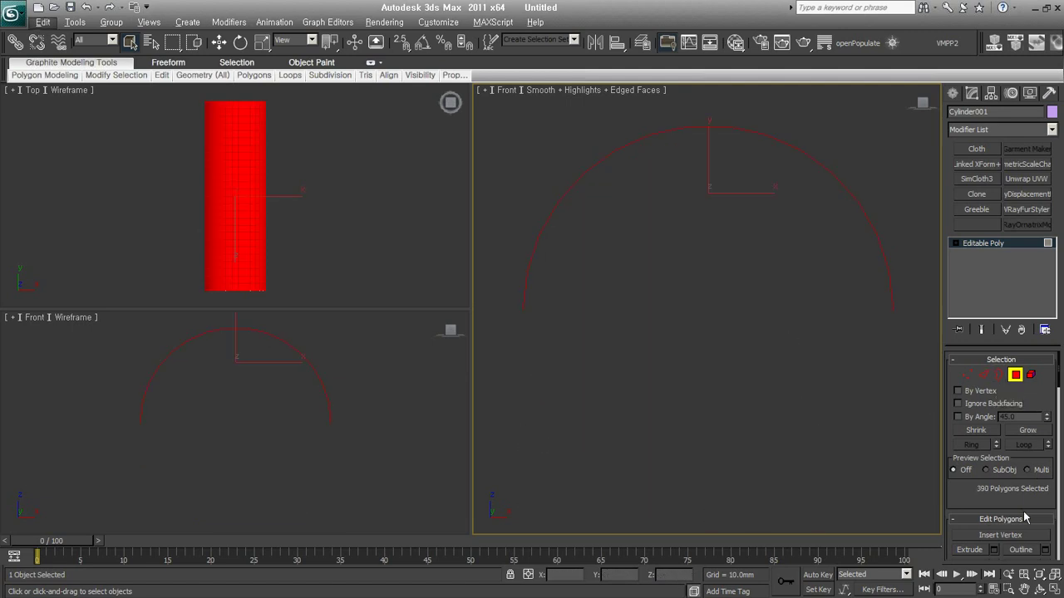
{"action": "left_click_drag", "start_coordinate": [980, 492], "coordinate": [980, 377]}
{"action": "middle_click_drag", "start_coordinate": [762, 354], "coordinate": [761, 378]}
{"action": "key", "text": "p"}
{"action": "scroll", "coordinate": [761, 372], "scroll_direction": "down", "scroll_amount": 3}
{"action": "scroll", "coordinate": [749, 358], "scroll_direction": "down", "scroll_amount": 2}
{"action": "middle_click_drag", "start_coordinate": [751, 363], "coordinate": [753, 359]}
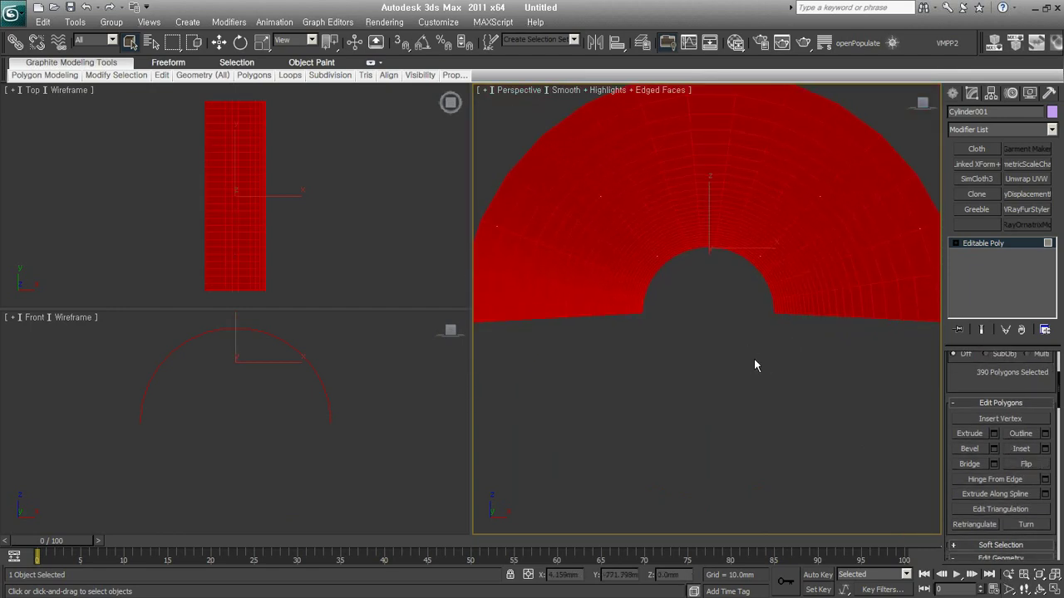
{"action": "left_click", "coordinate": [998, 244]}
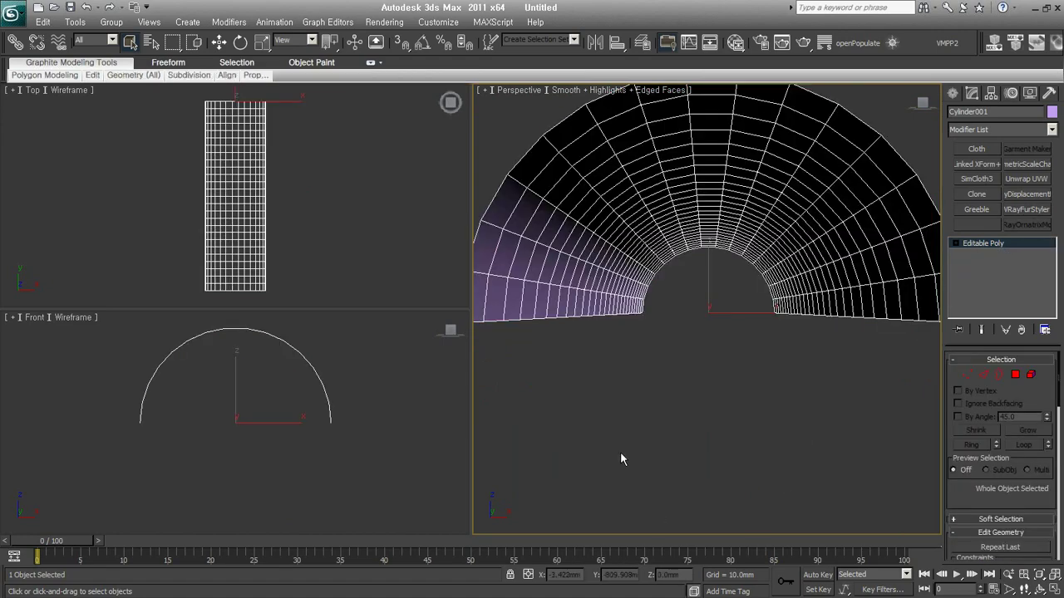
{"action": "key", "text": "ctrl+o"}
{"action": "double_click", "coordinate": [255, 207]}
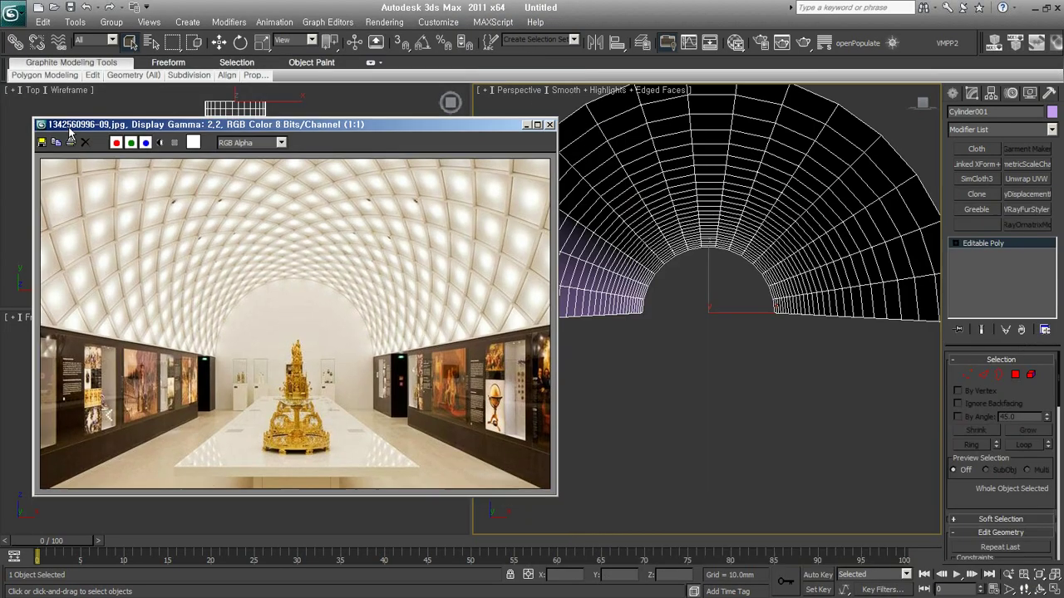
{"action": "left_click_drag", "start_coordinate": [945, 229], "coordinate": [2, 131]}
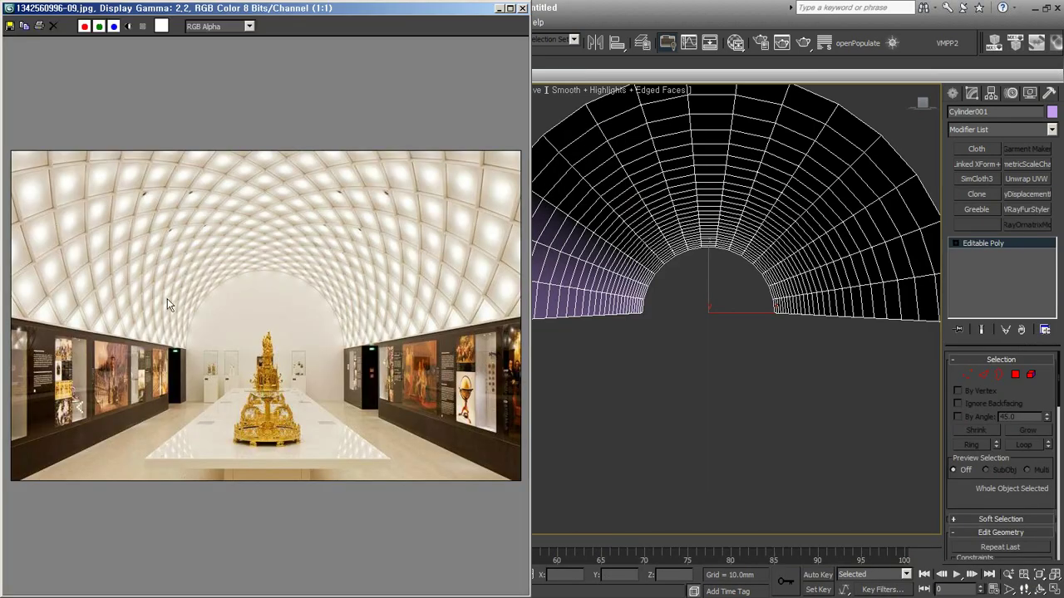
{"action": "left_click", "coordinate": [522, 9]}
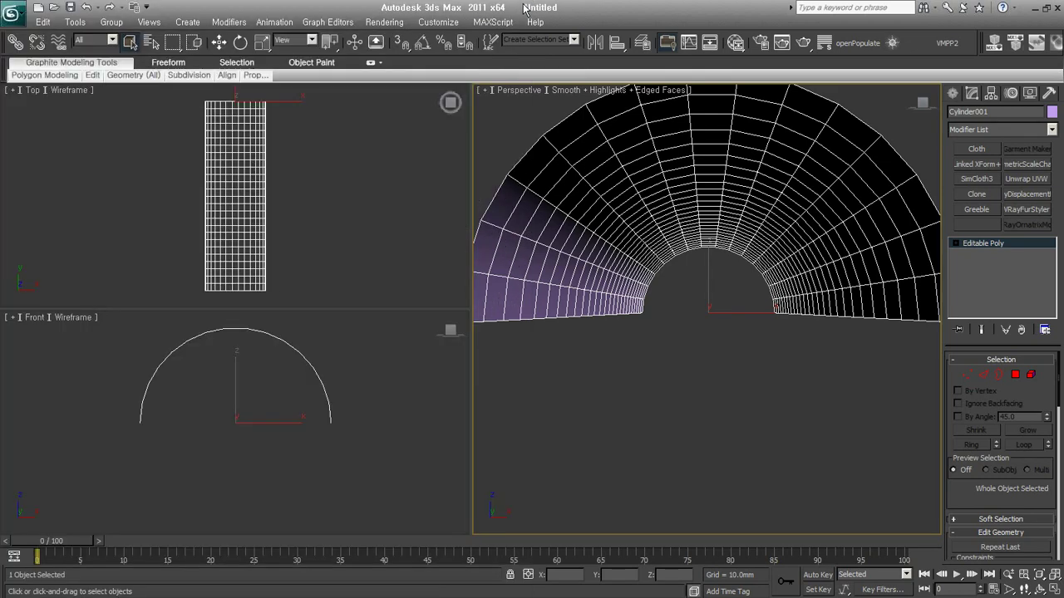
{"action": "left_click", "coordinate": [92, 75]}
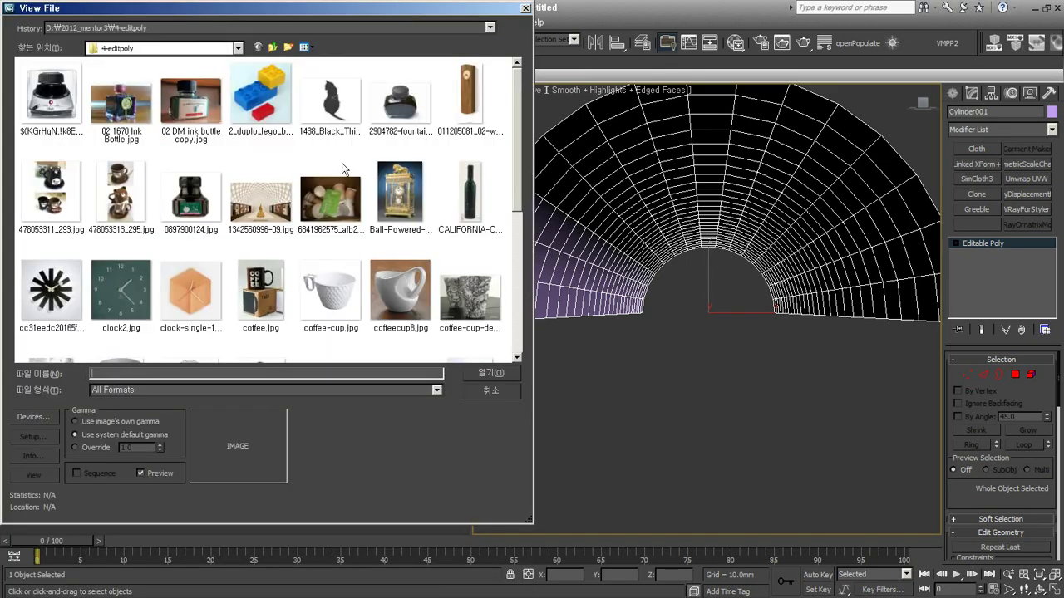
{"action": "double_click", "coordinate": [133, 166]}
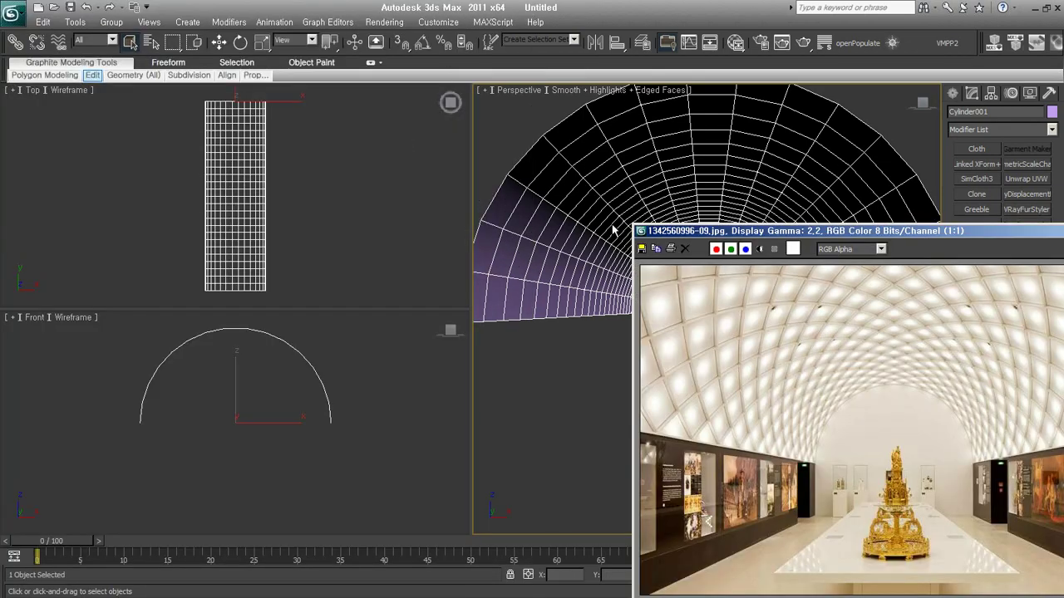
{"action": "left_click_drag", "start_coordinate": [937, 228], "coordinate": [7, 173]}
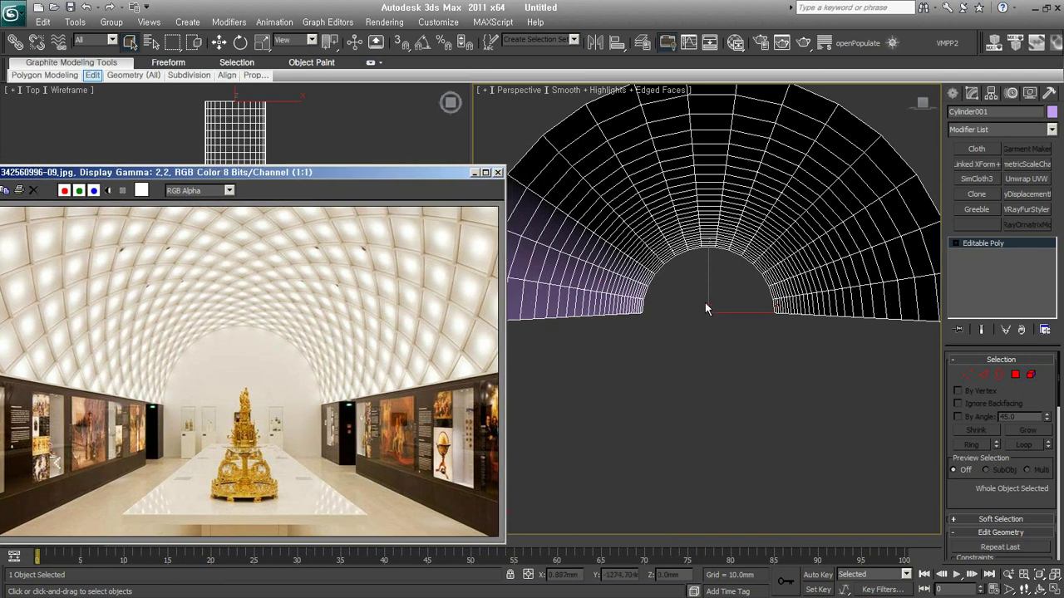
{"action": "middle_click_drag", "start_coordinate": [705, 303], "coordinate": [699, 304], "text": "alt"}
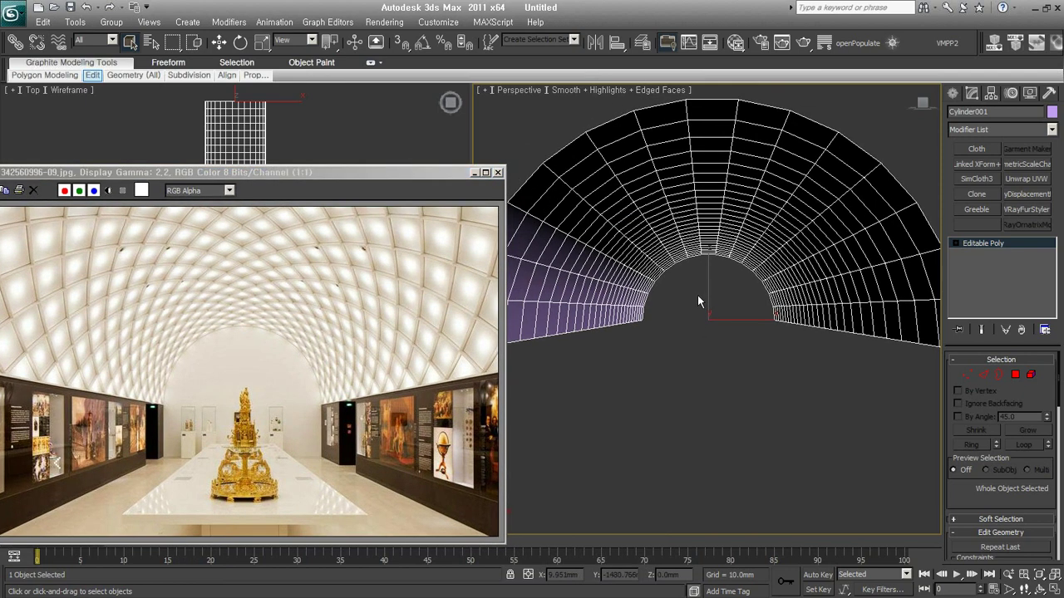
{"action": "left_click", "coordinate": [44, 75]}
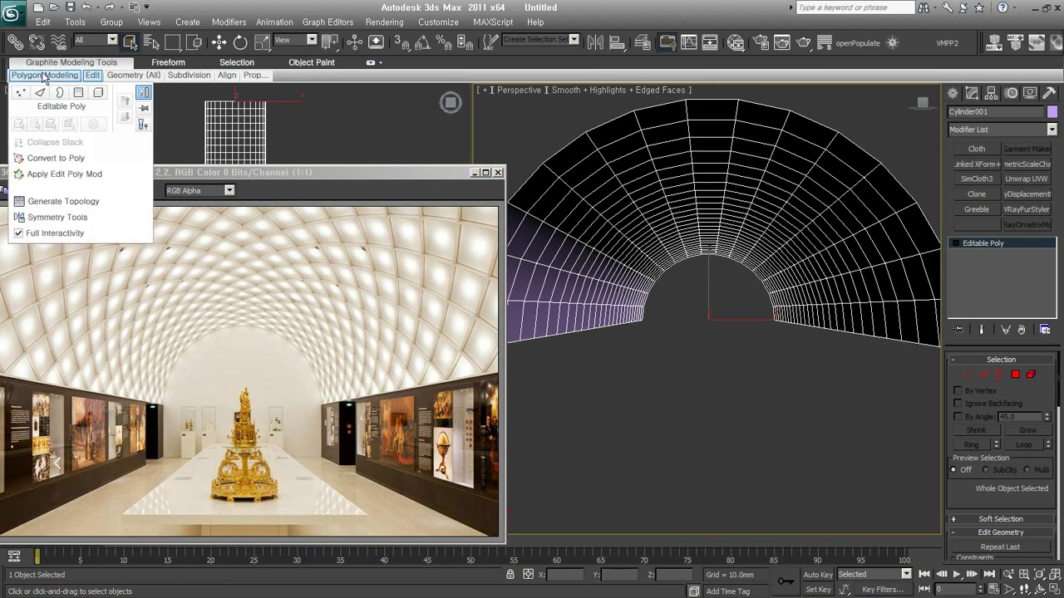
- Apply the Edgedirection topology pattern to give the vault a diagonal diamond lattice
{"action": "left_click", "coordinate": [46, 202]}
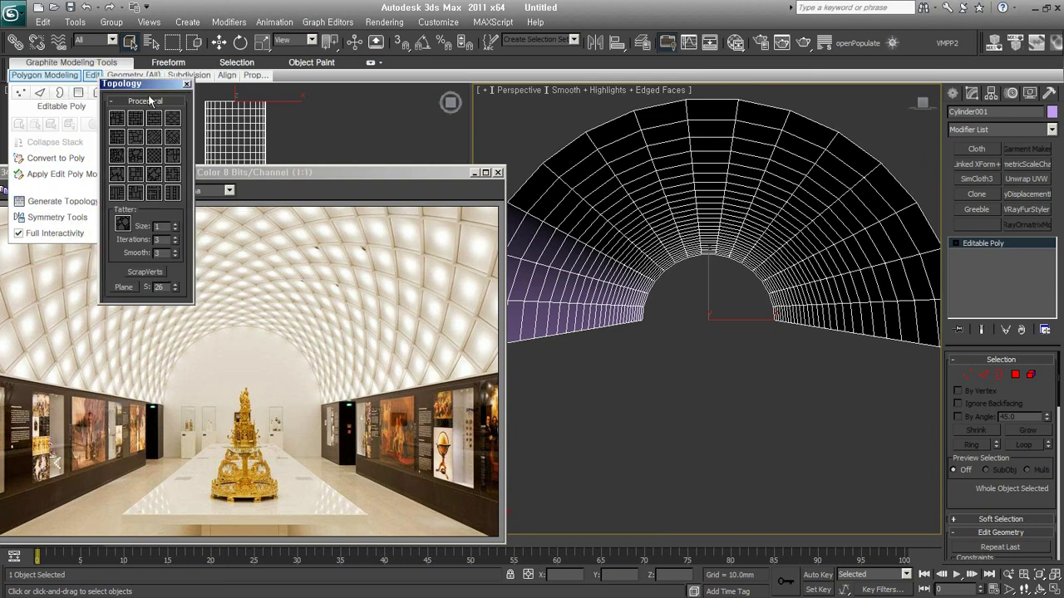
{"action": "left_click_drag", "start_coordinate": [160, 83], "coordinate": [380, 117]}
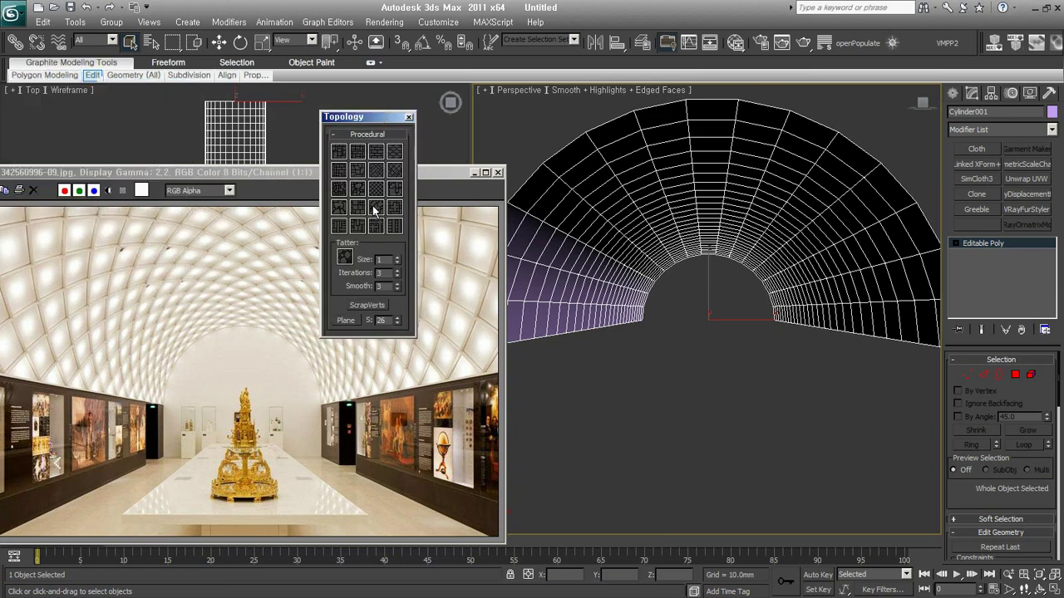
{"action": "left_click", "coordinate": [375, 189]}
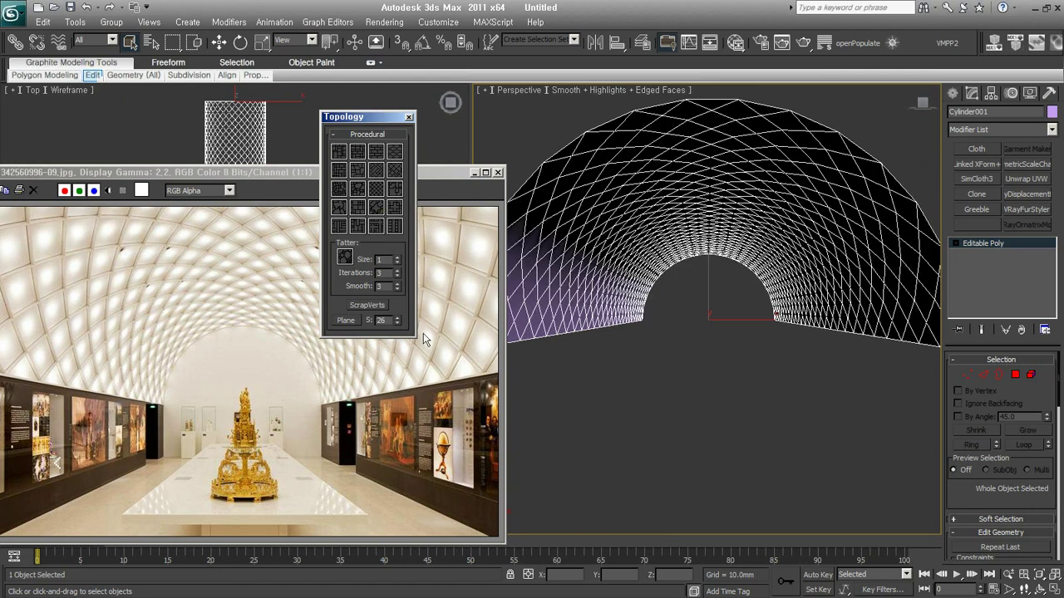
{"action": "left_click", "coordinate": [408, 117]}
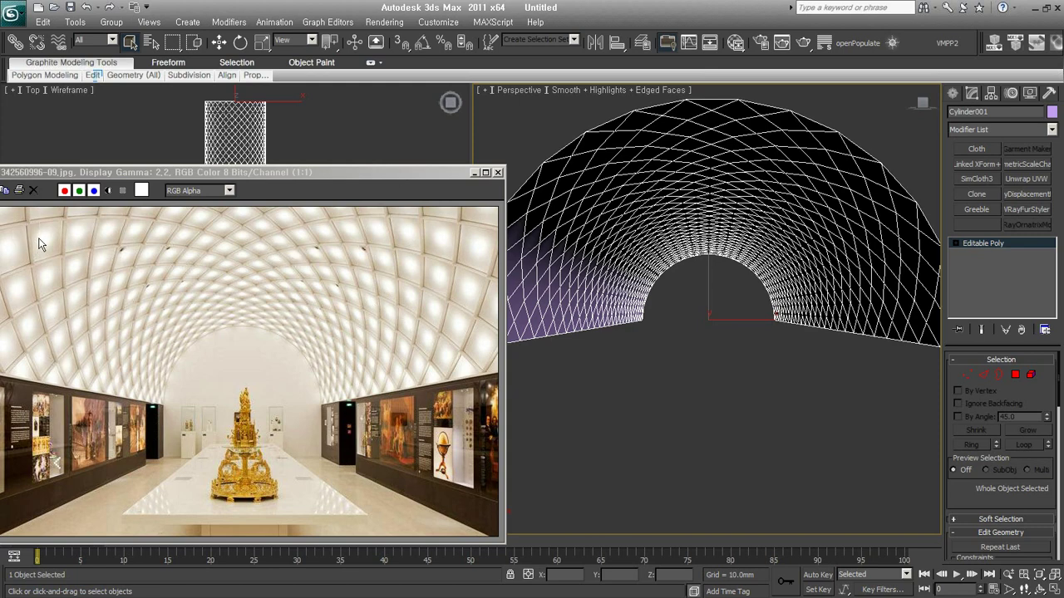
{"action": "scroll", "coordinate": [36, 252], "scroll_direction": "up", "scroll_amount": 1}
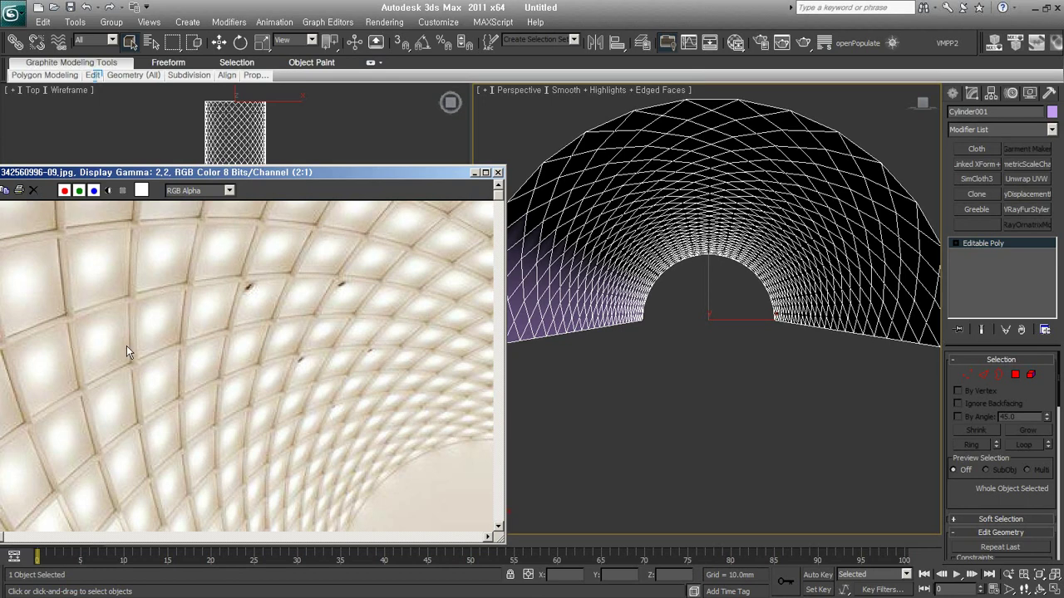
{"action": "scroll", "coordinate": [126, 345], "scroll_direction": "down", "scroll_amount": 1}
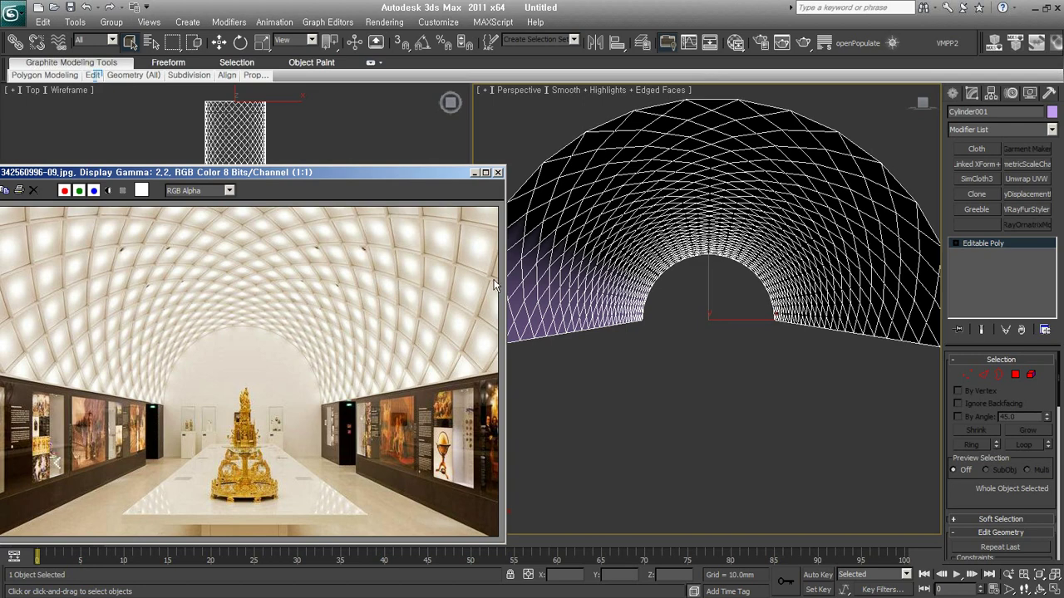
{"action": "left_click", "coordinate": [986, 372]}
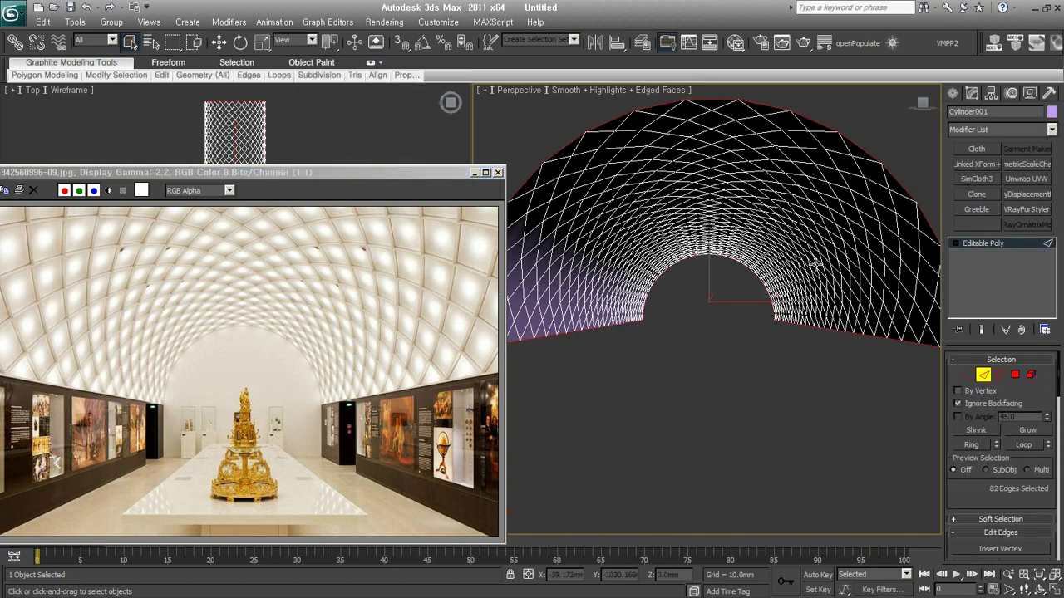
- Extrude all lattice edges with height 1.28mm and base width about 1.31mm
{"action": "key", "text": "ctrl+a"}
{"action": "right_click", "coordinate": [764, 183]}
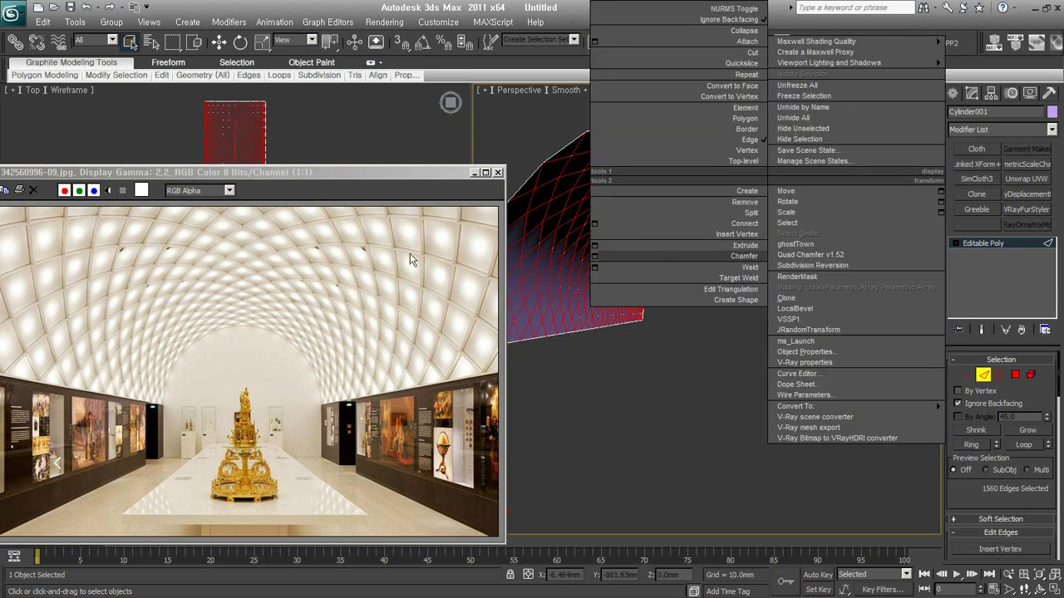
{"action": "left_click", "coordinate": [596, 246]}
{"action": "left_click_drag", "start_coordinate": [579, 263], "coordinate": [735, 333]}
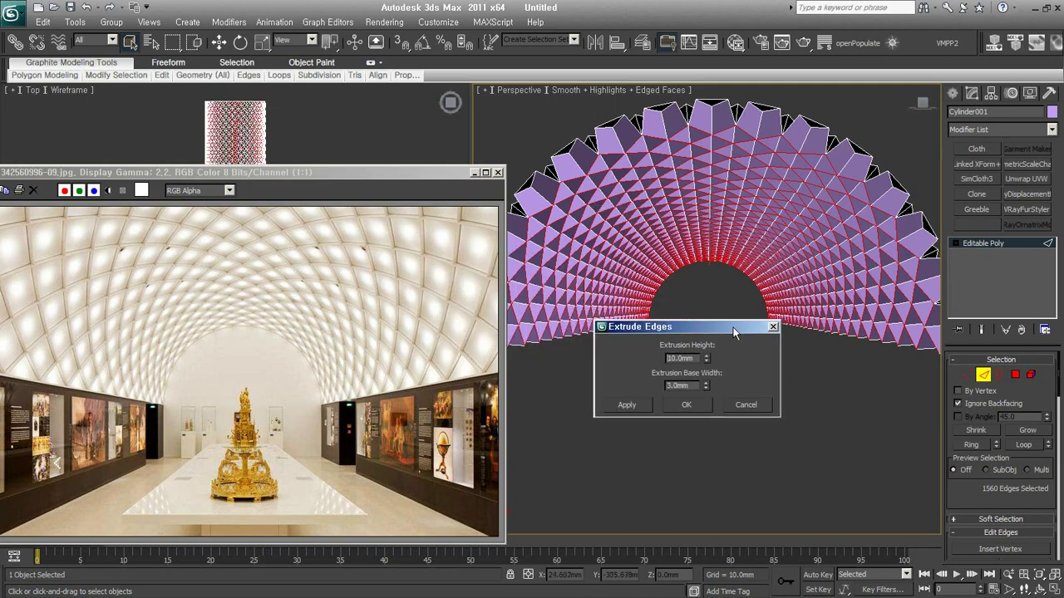
{"action": "right_click", "coordinate": [706, 389]}
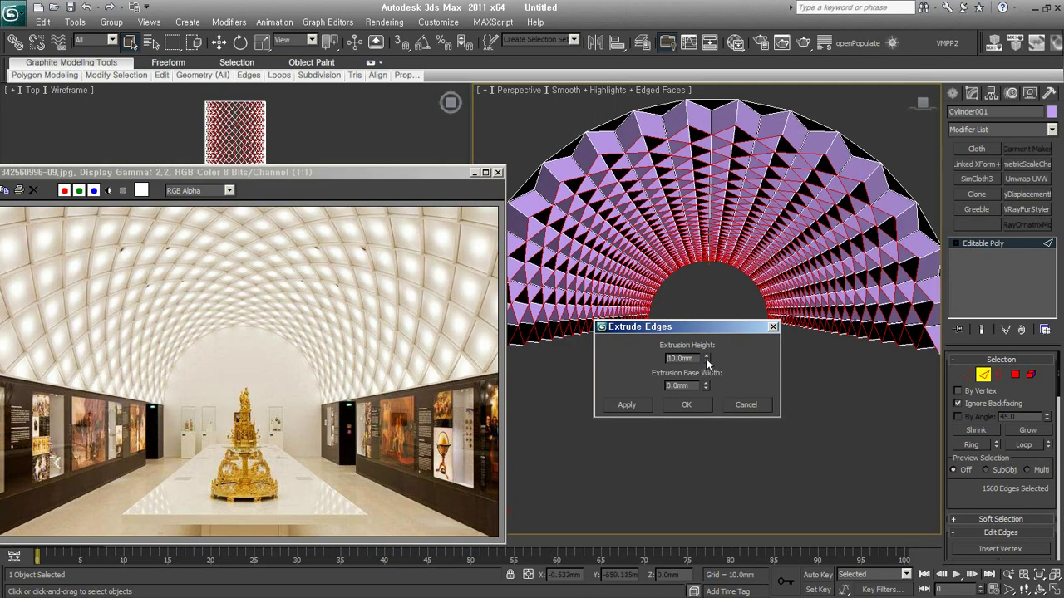
{"action": "right_click", "coordinate": [706, 358]}
{"action": "mouse_move", "coordinate": [704, 384]}
{"action": "left_mouse_down"}
{"action": "mouse_move", "coordinate": [704, 369]}
{"action": "mouse_move", "coordinate": [719, 400]}
{"action": "left_mouse_up"}
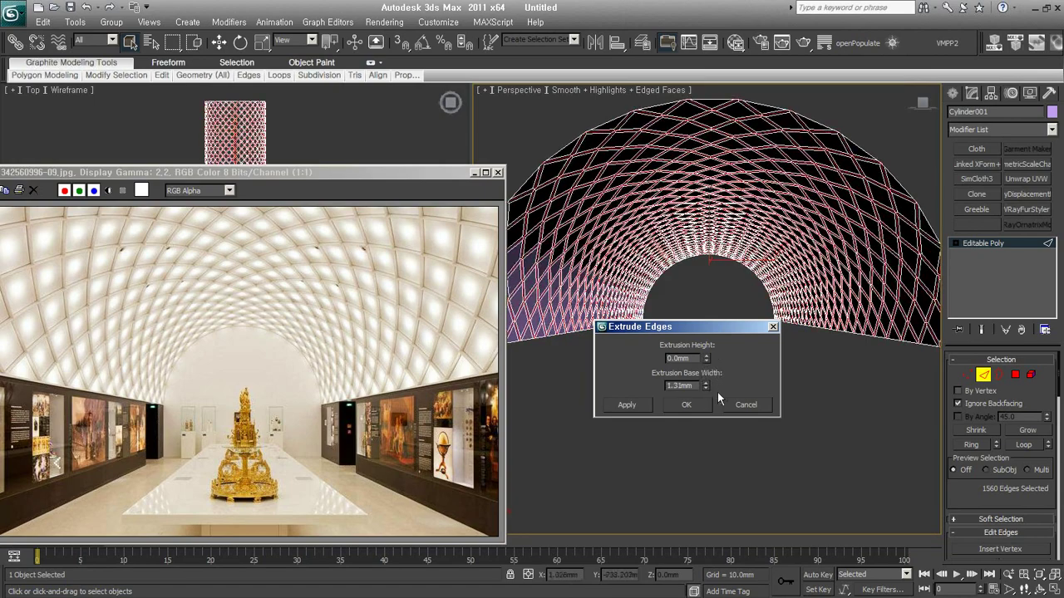
{"action": "left_click_drag", "start_coordinate": [705, 359], "coordinate": [690, 354]}
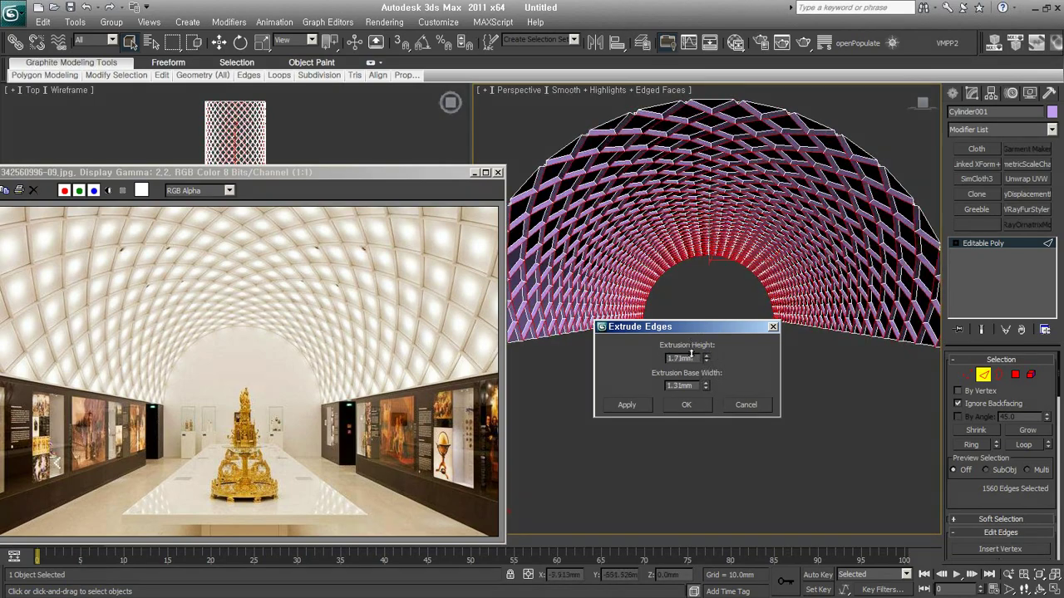
{"action": "type", "text": "1.28"}
{"action": "key", "text": "Return"}
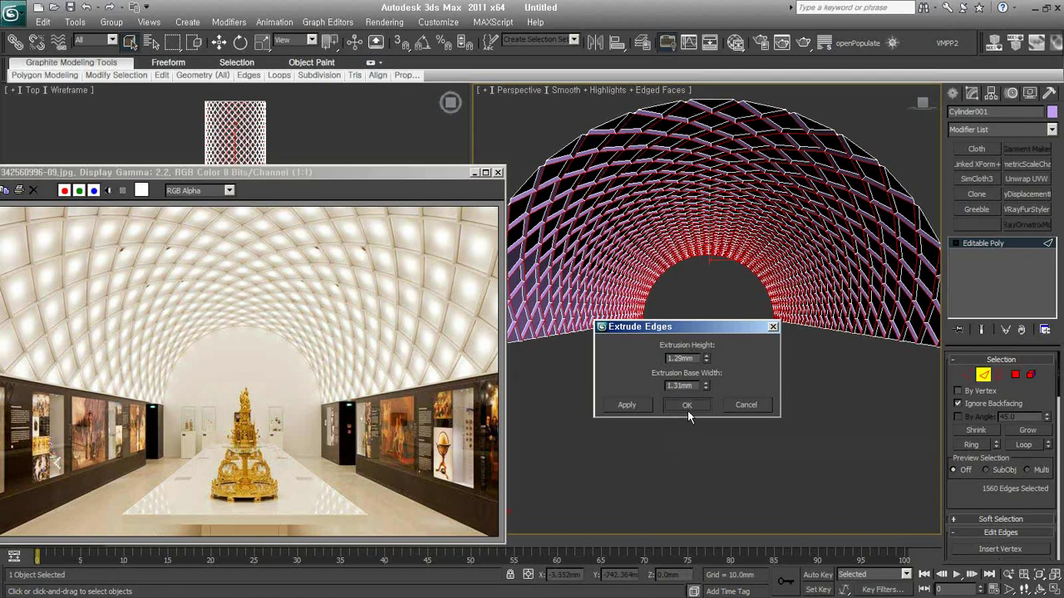
{"action": "left_click", "coordinate": [687, 408]}
{"action": "left_click", "coordinate": [632, 380]}
- Make the ribbed vault light grey and return to object level
{"action": "scroll", "coordinate": [676, 312], "scroll_direction": "up", "scroll_amount": 5}
{"action": "scroll", "coordinate": [676, 313], "scroll_direction": "down", "scroll_amount": 5}
{"action": "middle_click_drag", "start_coordinate": [677, 313], "coordinate": [729, 301], "text": "alt"}
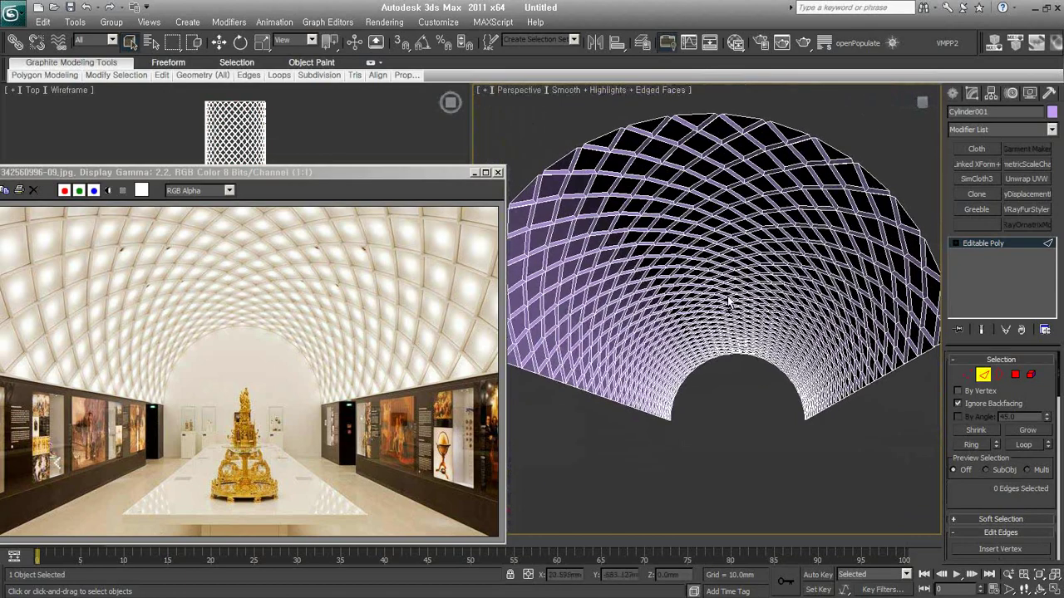
{"action": "left_click", "coordinate": [1052, 112]}
{"action": "left_click", "coordinate": [473, 333]}
{"action": "left_click", "coordinate": [598, 376]}
{"action": "left_click", "coordinate": [982, 374]}
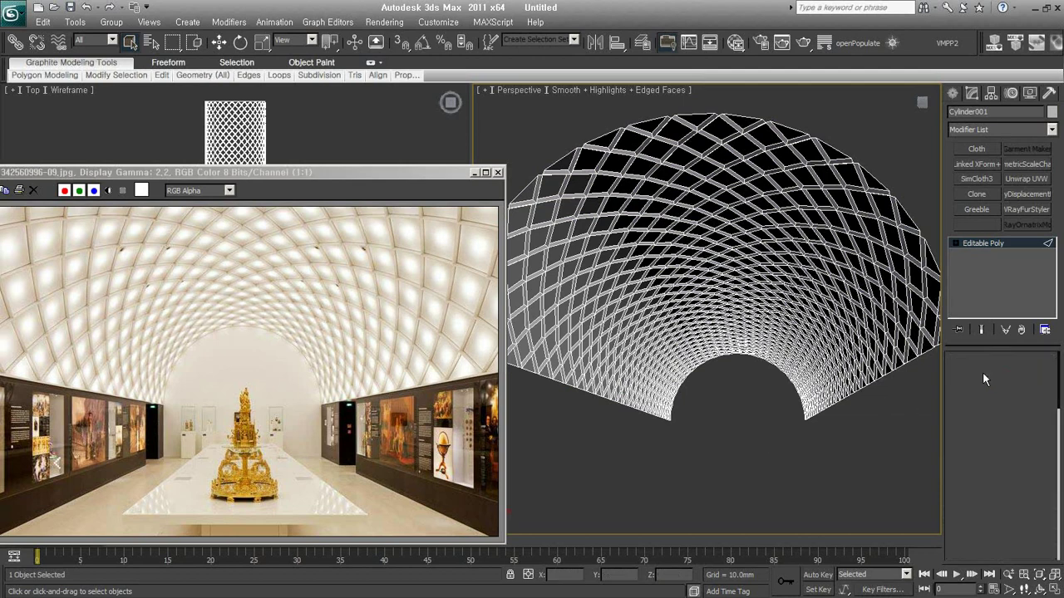
- Adjust the Lighting and Shadows options in Viewport Configuration
{"action": "right_click", "coordinate": [1024, 581]}
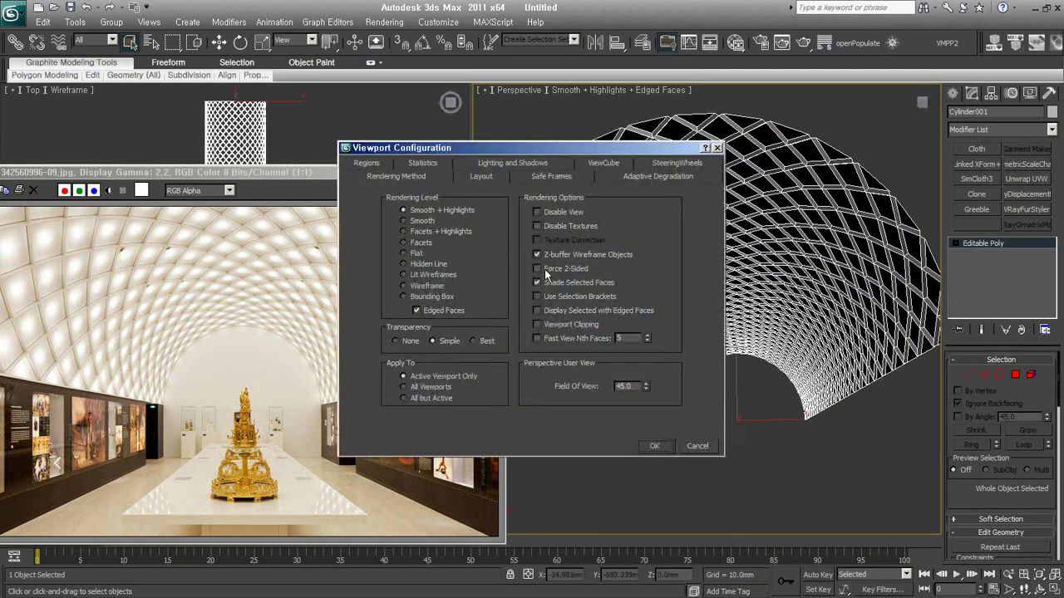
{"action": "left_click", "coordinate": [498, 164]}
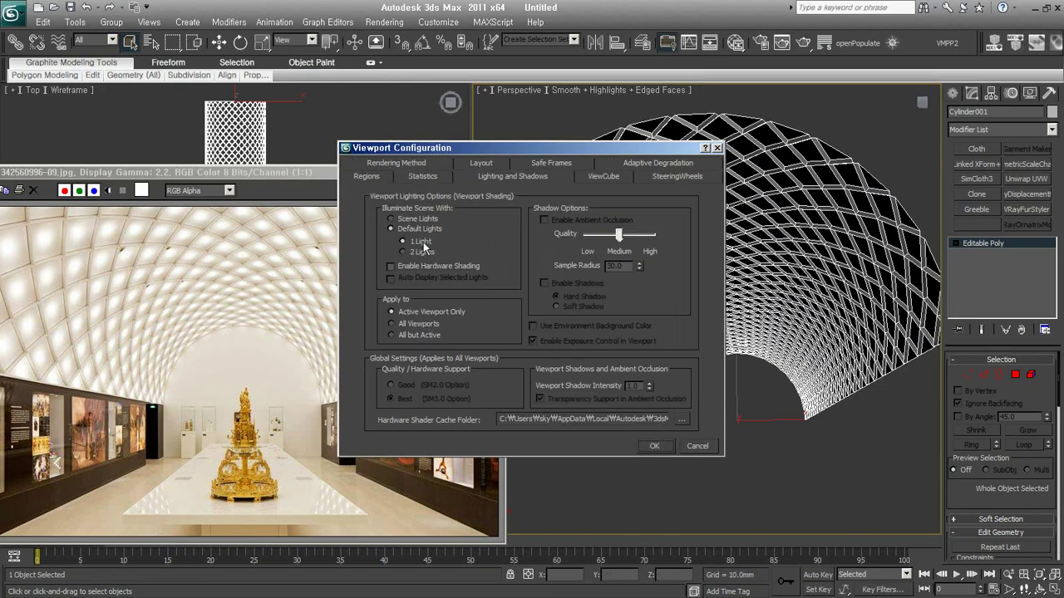
{"action": "left_click", "coordinate": [654, 445]}
{"action": "mouse_move", "coordinate": [711, 379]}
{"action": "middle_mouse_down", "text": "alt"}
{"action": "mouse_move", "coordinate": [814, 402]}
{"action": "mouse_move", "coordinate": [810, 370]}
{"action": "mouse_move", "coordinate": [779, 361]}
{"action": "middle_mouse_up", "text": "alt"}
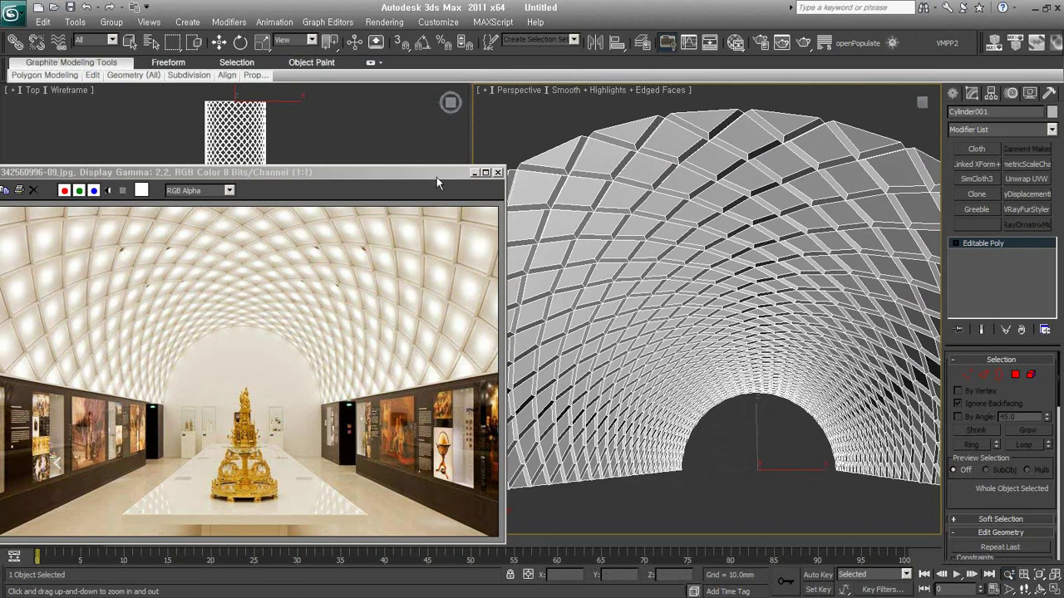
- Close the reference photo and delete the lattice tunnel
{"action": "left_click", "coordinate": [498, 174]}
{"action": "mouse_move", "coordinate": [687, 307]}
{"action": "left_mouse_down"}
{"action": "mouse_move", "coordinate": [747, 304]}
{"action": "mouse_move", "coordinate": [730, 302]}
{"action": "left_mouse_up"}
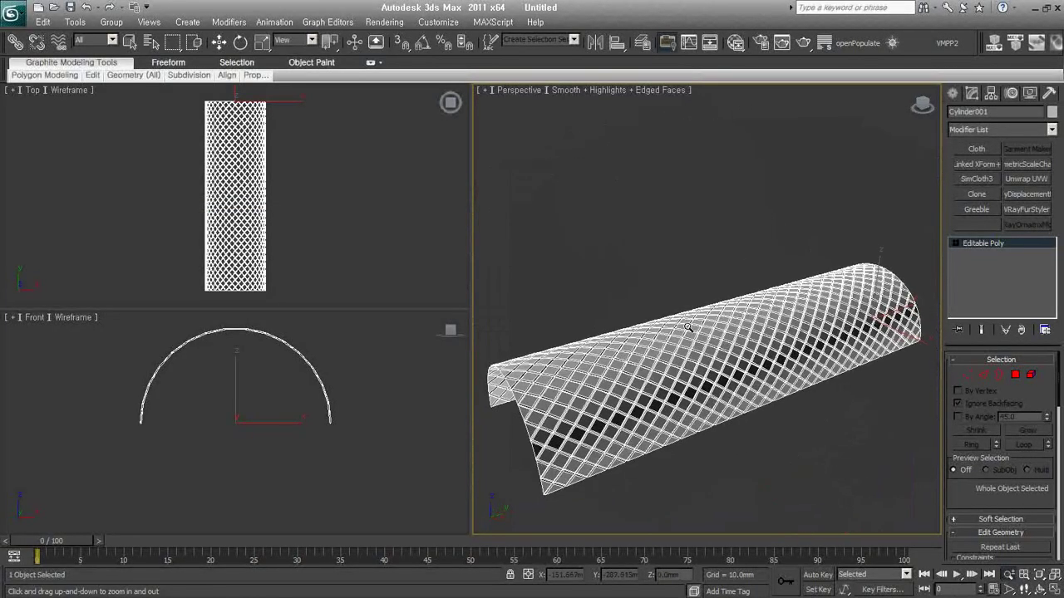
{"action": "key", "text": "Delete"}
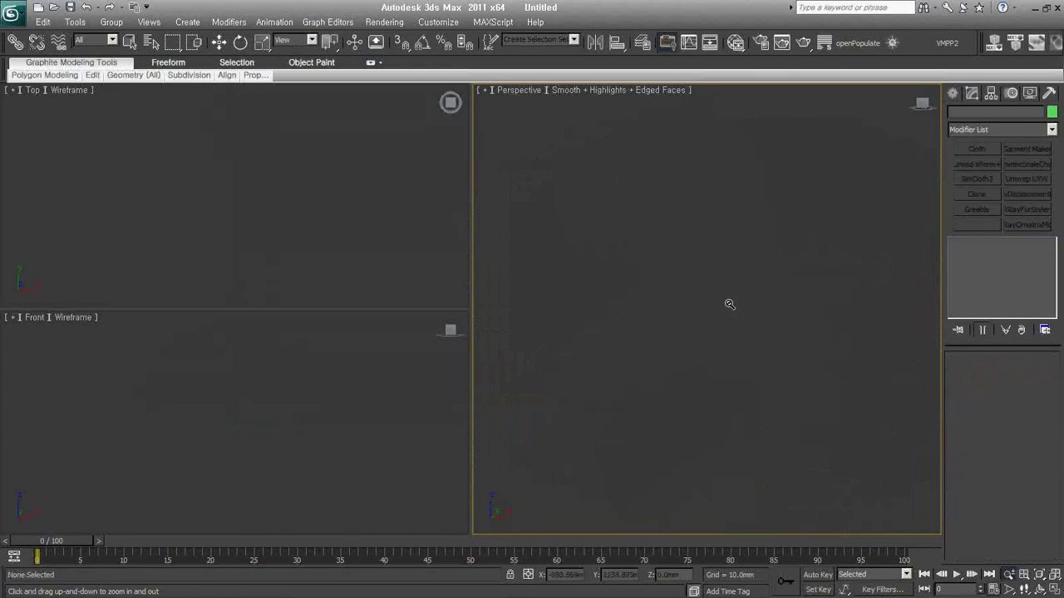
- Create a roughly 219.426 by 202.769 plane in Perspective with 50 length segments
{"action": "right_click", "coordinate": [719, 379]}
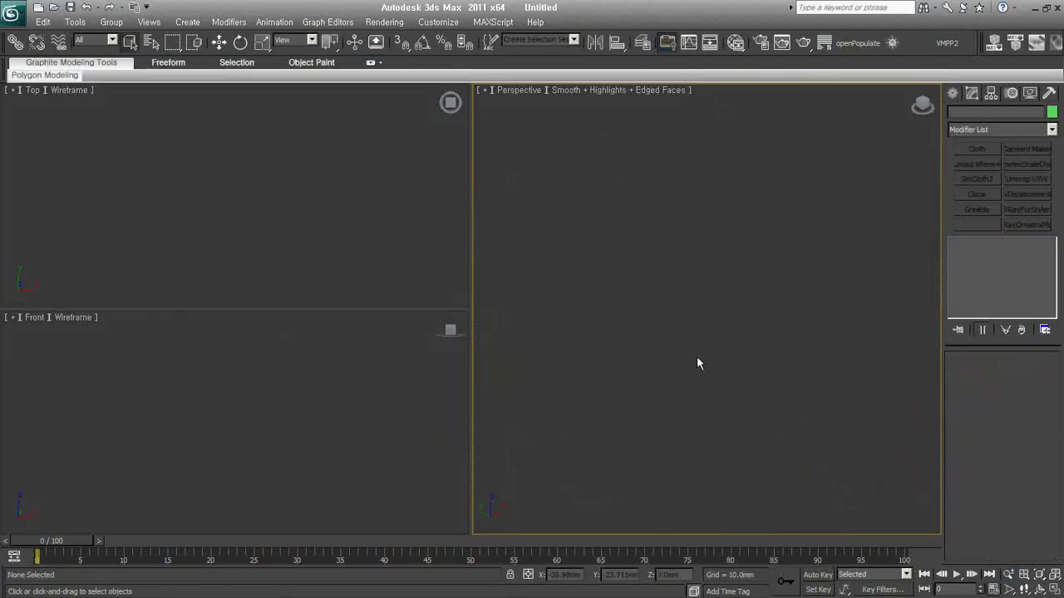
{"action": "left_click", "coordinate": [947, 93]}
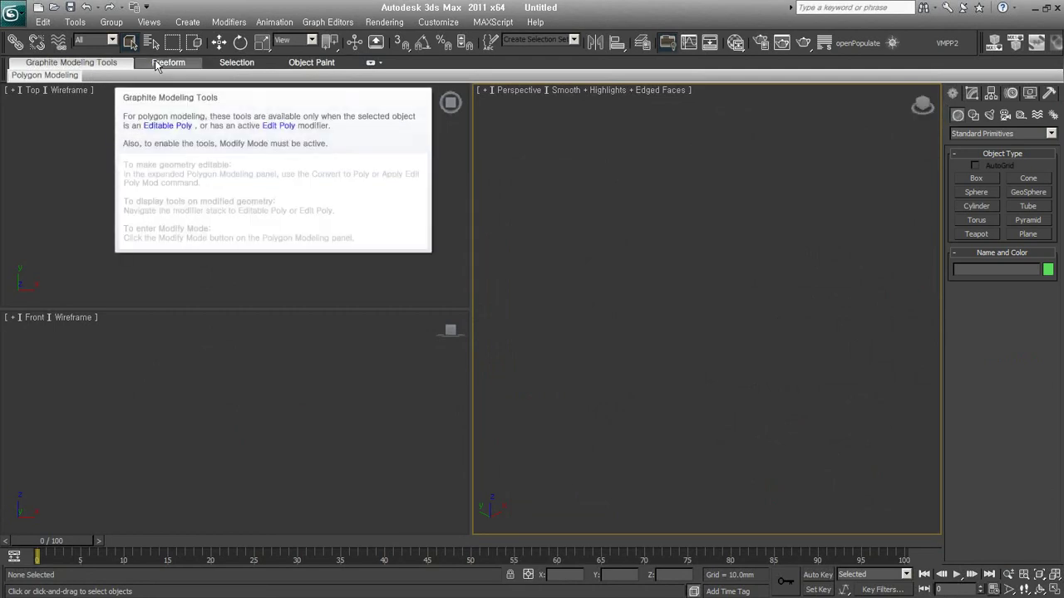
{"action": "left_click", "coordinate": [1027, 235]}
{"action": "mouse_move", "coordinate": [683, 266]}
{"action": "left_mouse_down"}
{"action": "mouse_move", "coordinate": [769, 432]}
{"action": "mouse_move", "coordinate": [711, 399]}
{"action": "left_mouse_up"}
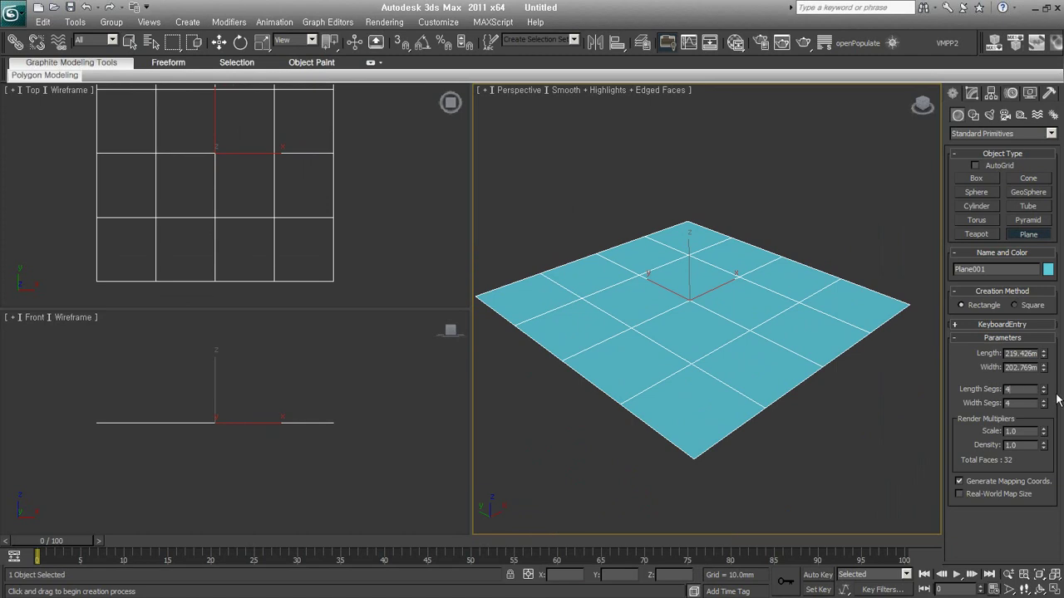
{"action": "left_click_drag", "start_coordinate": [1044, 390], "coordinate": [1043, 357]}
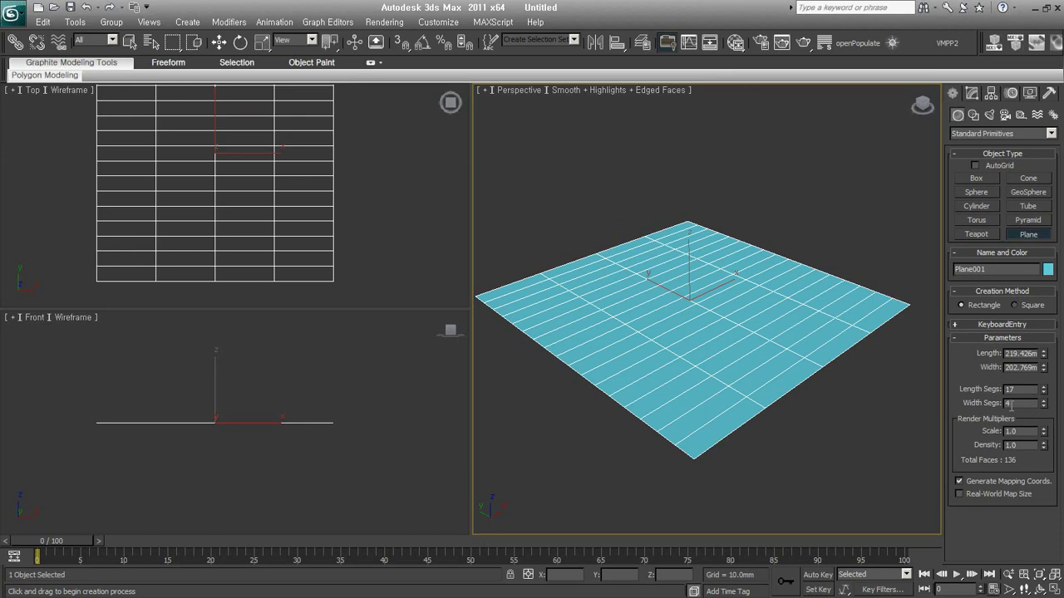
{"action": "type", "text": "50"}
{"action": "key", "text": "Return"}
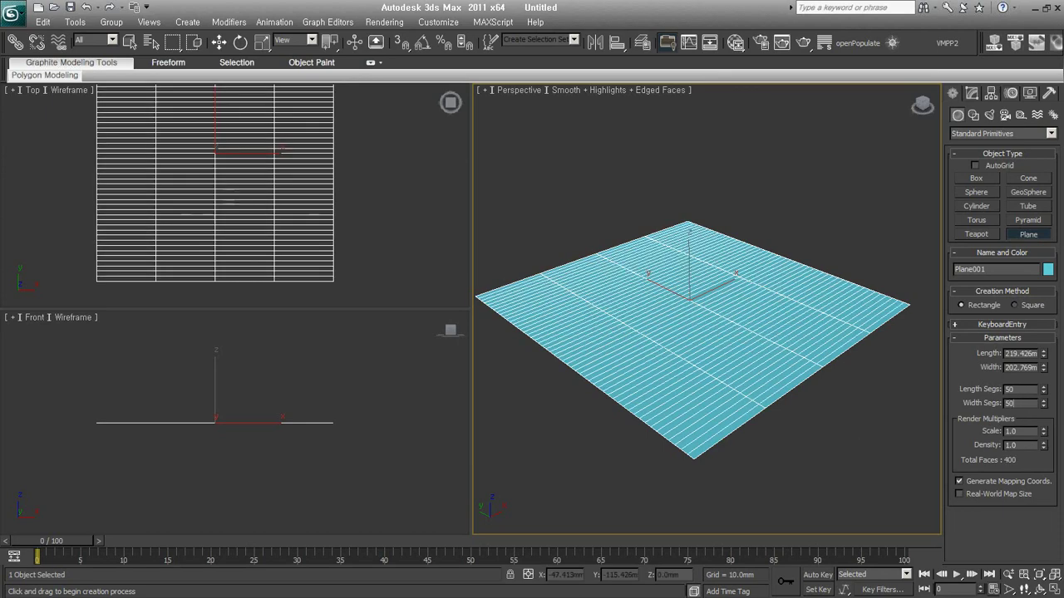
- Commit 50 width segments for a 5000-face grid and expand Paint Deformation
{"action": "key", "text": "Return"}
{"action": "middle_click_drag", "start_coordinate": [753, 326], "coordinate": [752, 364], "text": "alt"}
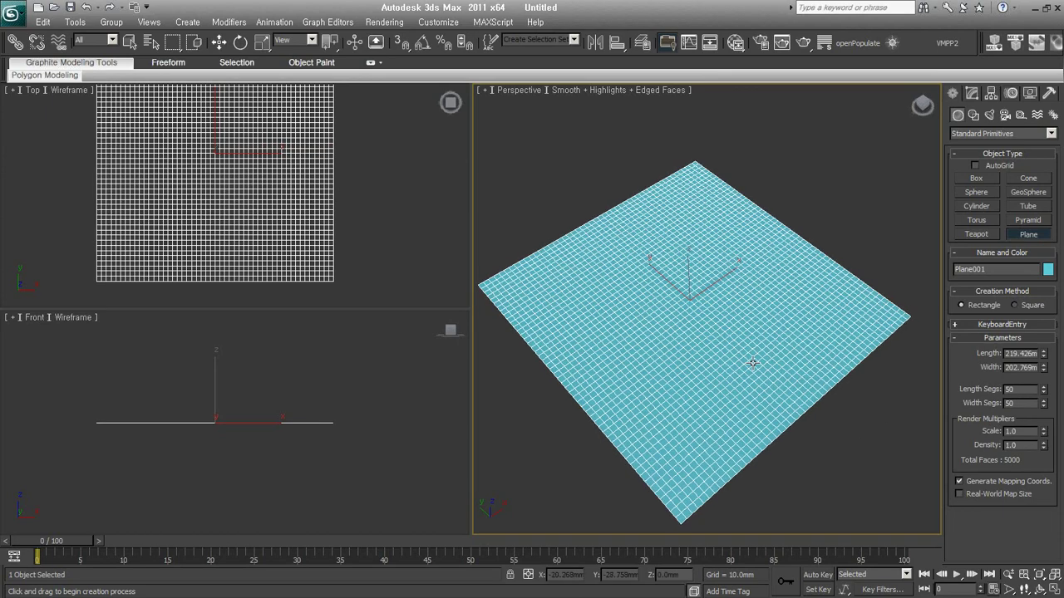
{"action": "right_click", "coordinate": [898, 159]}
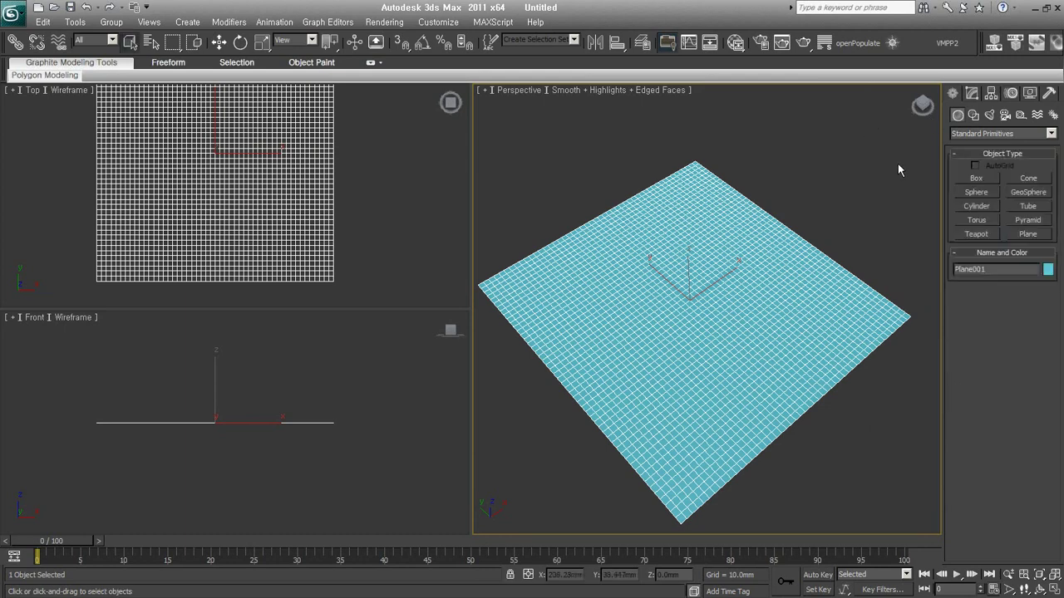
{"action": "middle_click_drag", "start_coordinate": [859, 372], "coordinate": [856, 357], "text": "alt"}
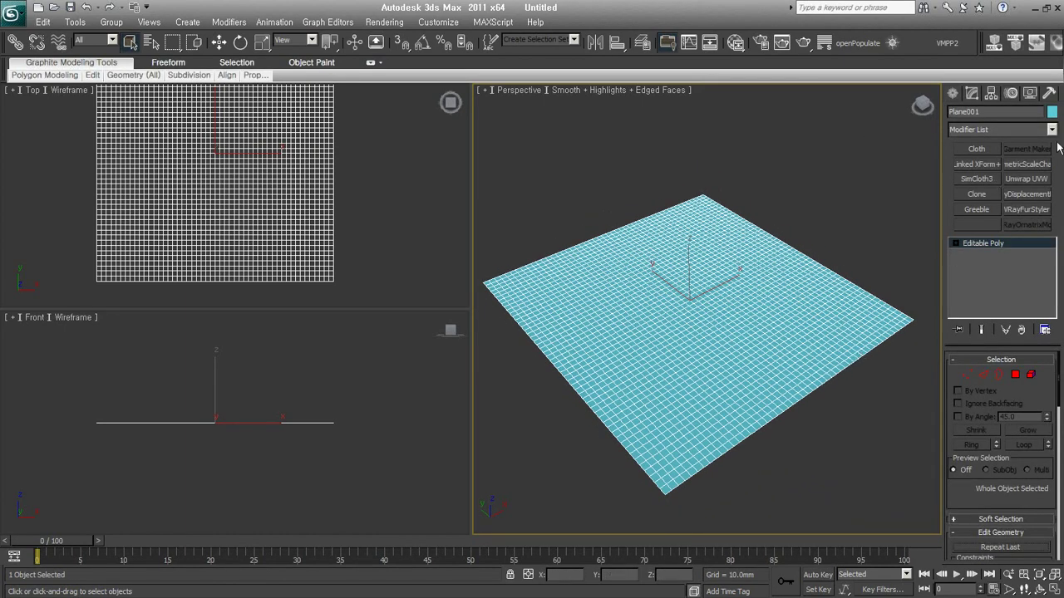
{"action": "left_click_drag", "start_coordinate": [960, 497], "coordinate": [1014, 60]}
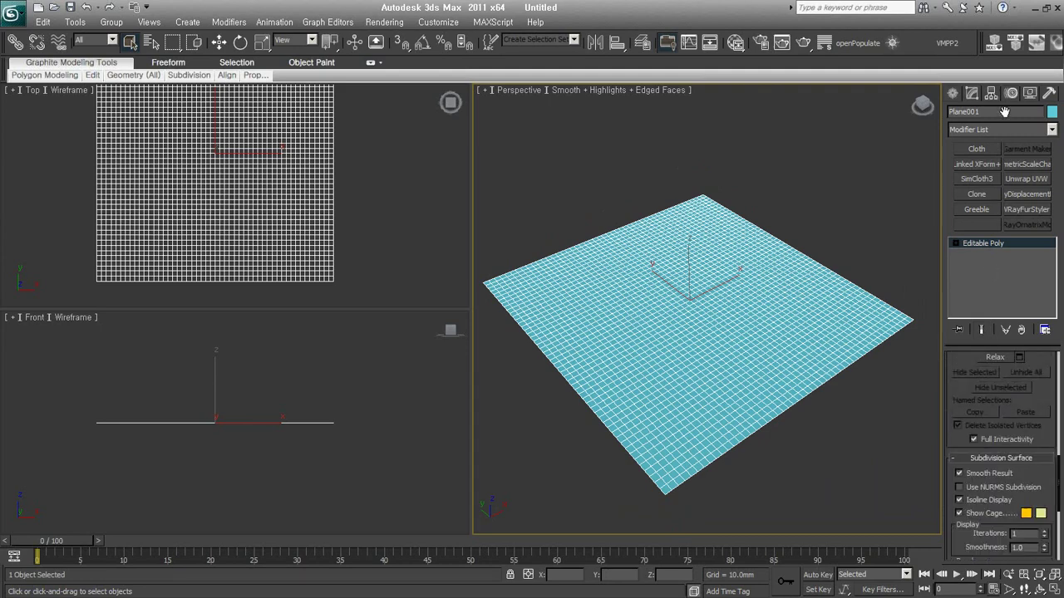
{"action": "left_click", "coordinate": [980, 387]}
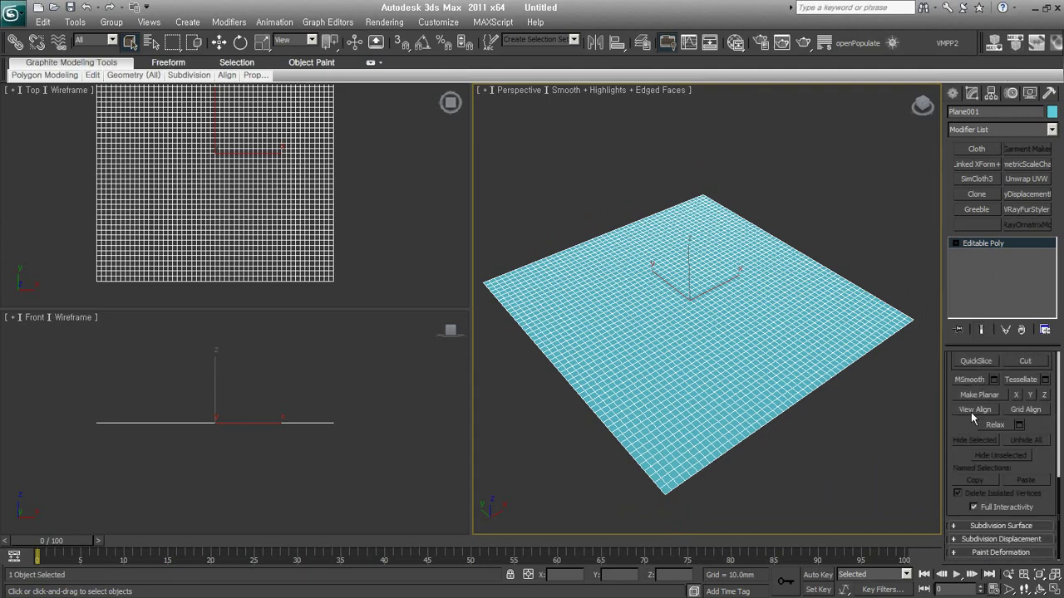
{"action": "left_click", "coordinate": [990, 554]}
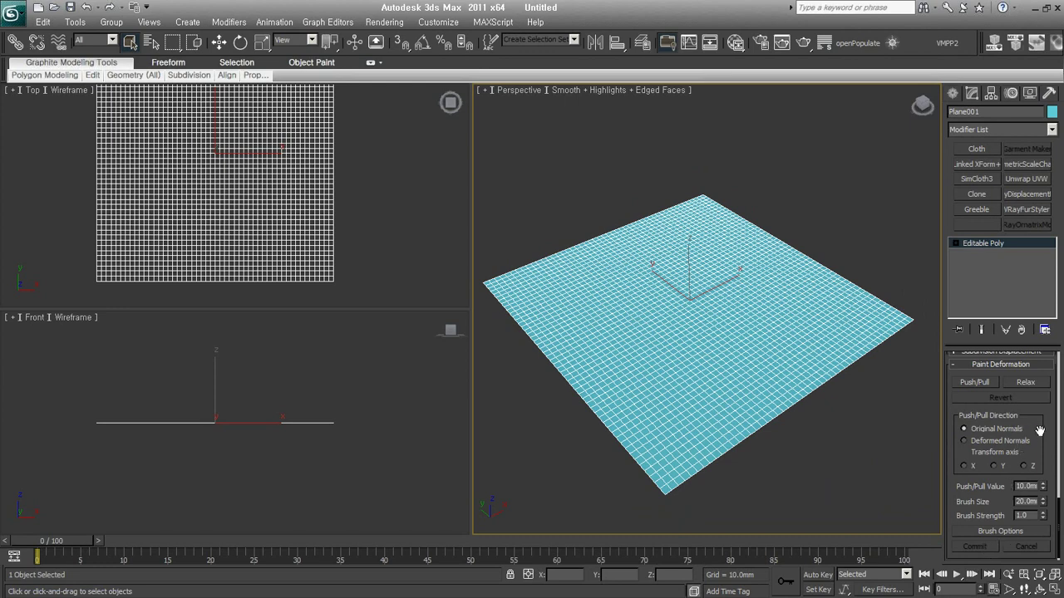
- Paint test Push/Pull ridges on the plane, then undo them
{"action": "left_click", "coordinate": [985, 383]}
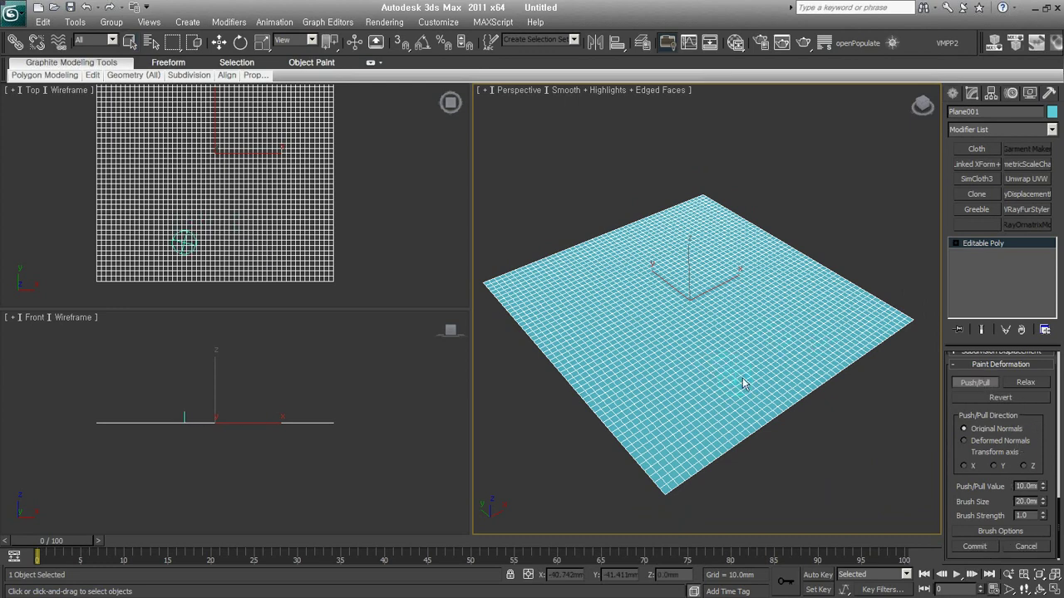
{"action": "mouse_move", "coordinate": [791, 379]}
{"action": "left_mouse_down"}
{"action": "mouse_move", "coordinate": [736, 225]}
{"action": "mouse_move", "coordinate": [487, 368]}
{"action": "left_mouse_up"}
{"action": "mouse_move", "coordinate": [610, 436]}
{"action": "left_mouse_down"}
{"action": "mouse_move", "coordinate": [736, 274]}
{"action": "mouse_move", "coordinate": [794, 365]}
{"action": "left_mouse_up"}
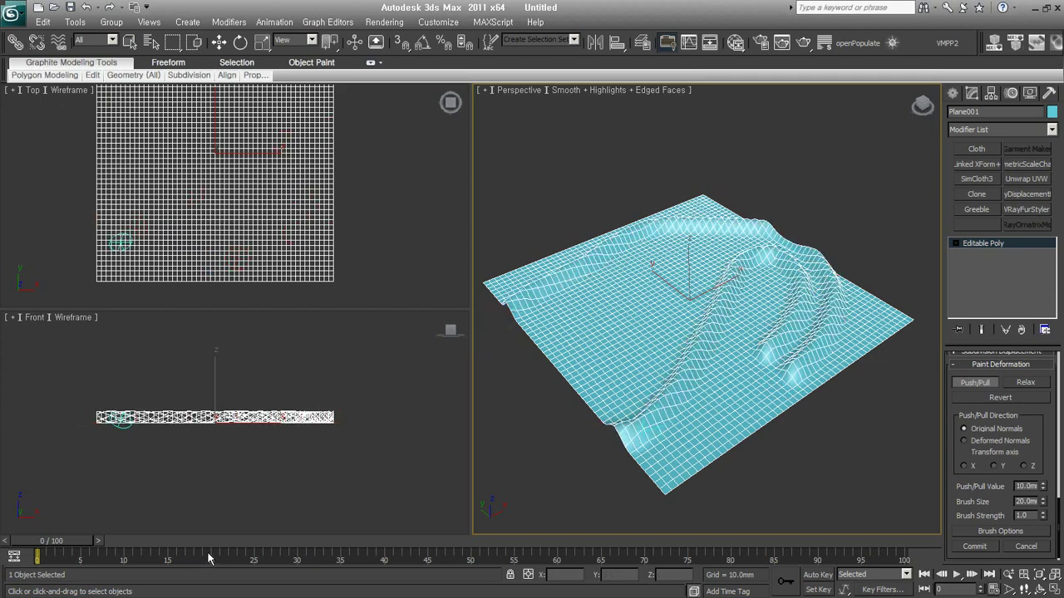
{"action": "mouse_move", "coordinate": [617, 417]}
{"action": "middle_mouse_down", "text": "alt"}
{"action": "mouse_move", "coordinate": [663, 417]}
{"action": "mouse_move", "coordinate": [640, 461]}
{"action": "middle_mouse_up", "text": "alt"}
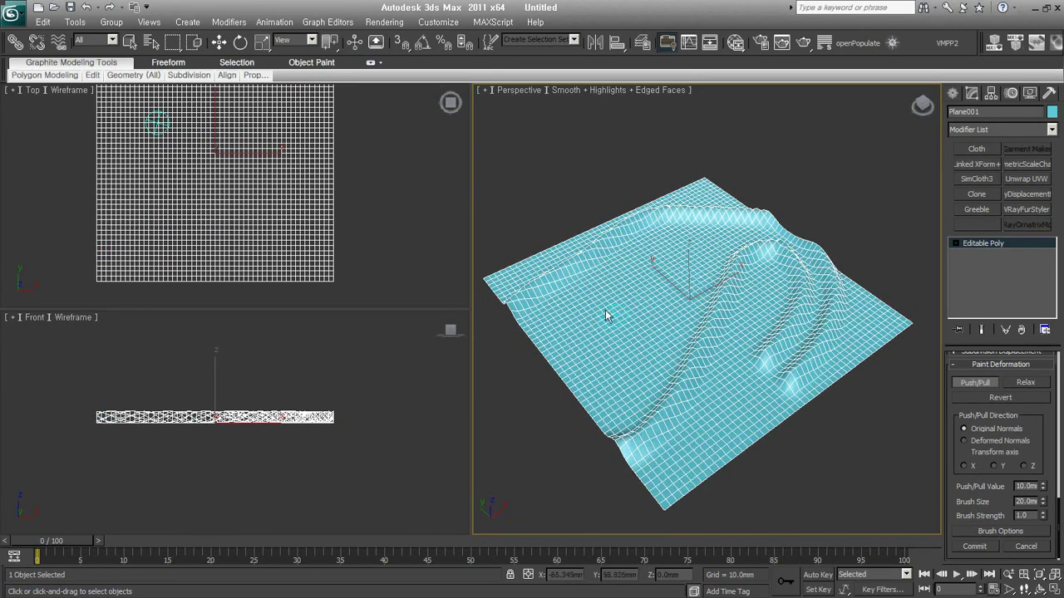
{"action": "left_click_drag", "start_coordinate": [582, 349], "coordinate": [565, 315]}
{"action": "key", "text": "ctrl+z"}
{"action": "key", "text": "ctrl+z"}
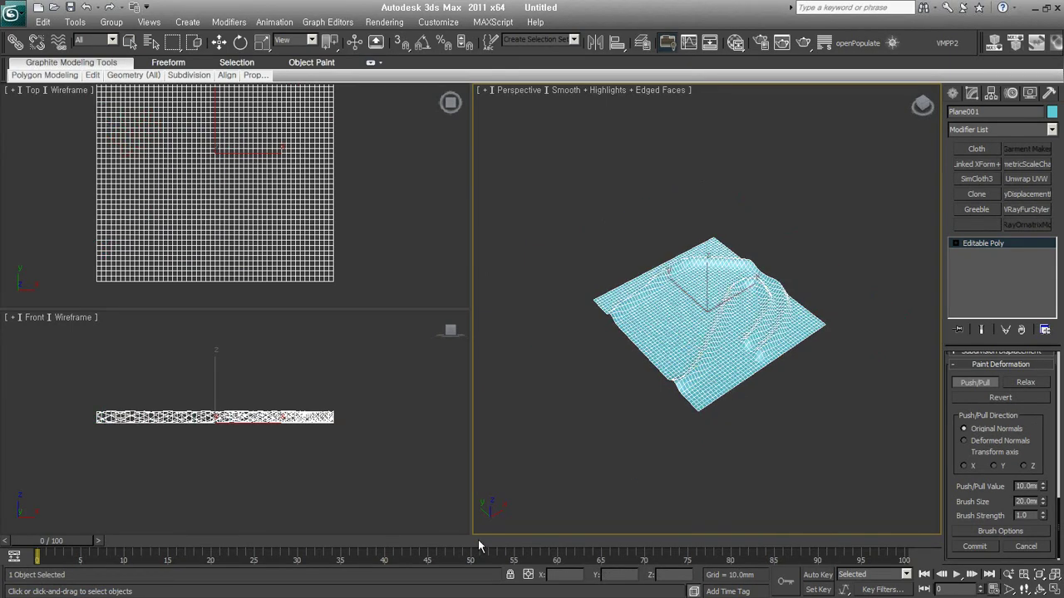
{"action": "key", "text": "ctrl+z"}
{"action": "key", "text": "q"}
{"action": "scroll", "coordinate": [706, 333], "scroll_direction": "up", "scroll_amount": 5}
{"action": "scroll", "coordinate": [706, 332], "scroll_direction": "down", "scroll_amount": 3}
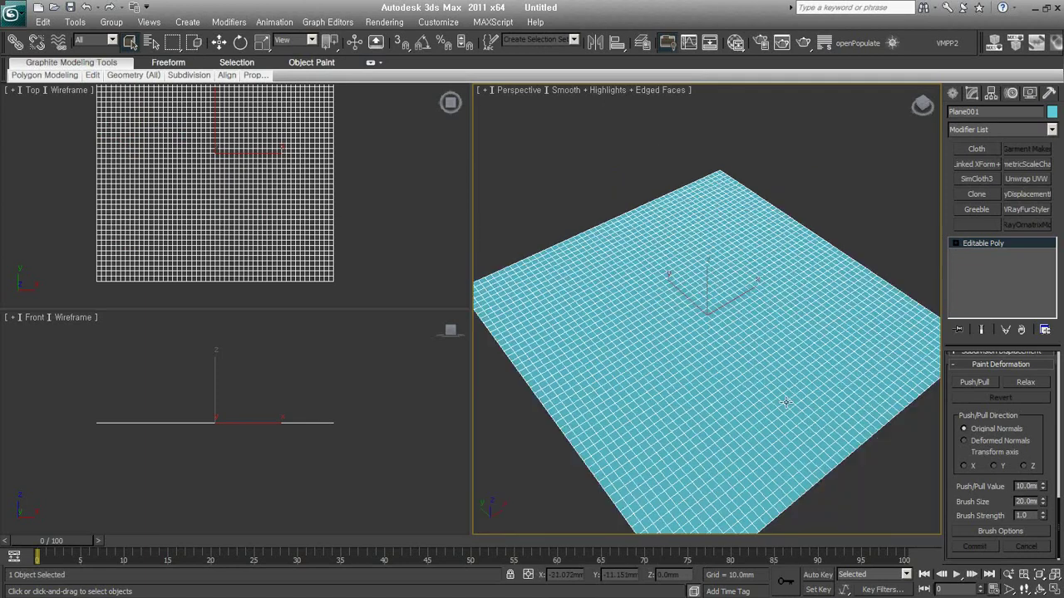
{"action": "middle_click_drag", "start_coordinate": [748, 374], "coordinate": [866, 437], "text": "alt"}
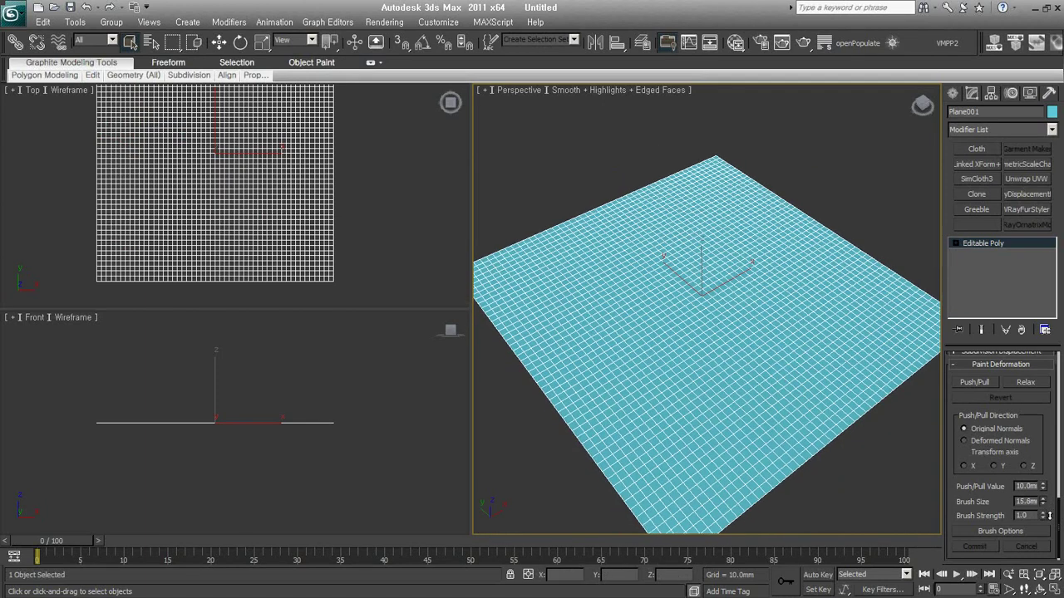
- Shrink the brush to 4.63, paint test spikes, and undo them
{"action": "mouse_move", "coordinate": [1055, 488]}
{"action": "left_mouse_down"}
{"action": "mouse_move", "coordinate": [1054, 473]}
{"action": "mouse_move", "coordinate": [1044, 485]}
{"action": "left_mouse_up"}
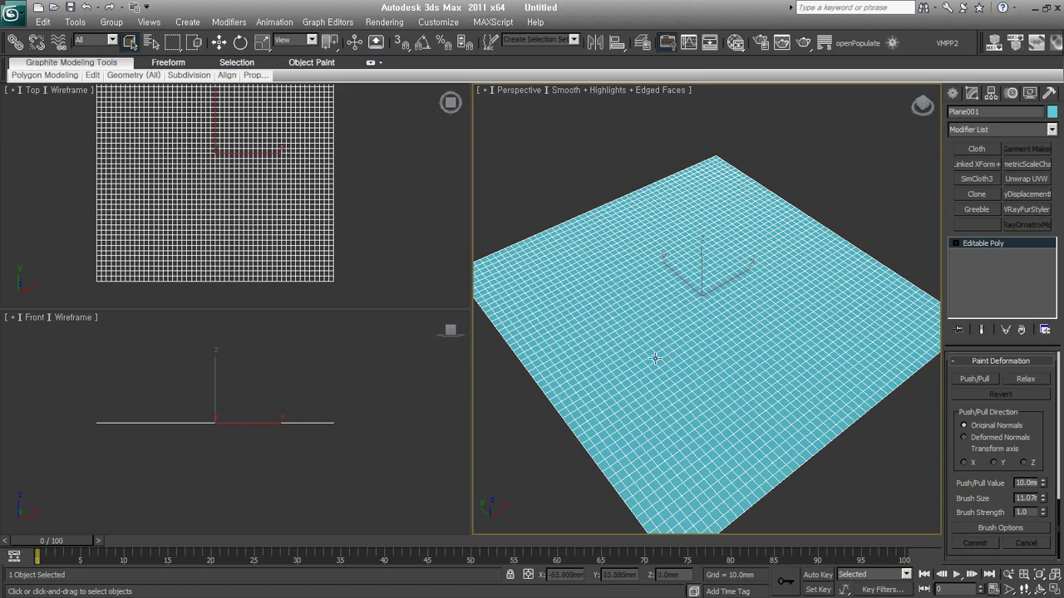
{"action": "left_click_drag", "start_coordinate": [1040, 465], "coordinate": [1040, 460]}
{"action": "middle_click_drag", "start_coordinate": [750, 404], "coordinate": [939, 399], "text": "alt"}
{"action": "left_click", "coordinate": [974, 378]}
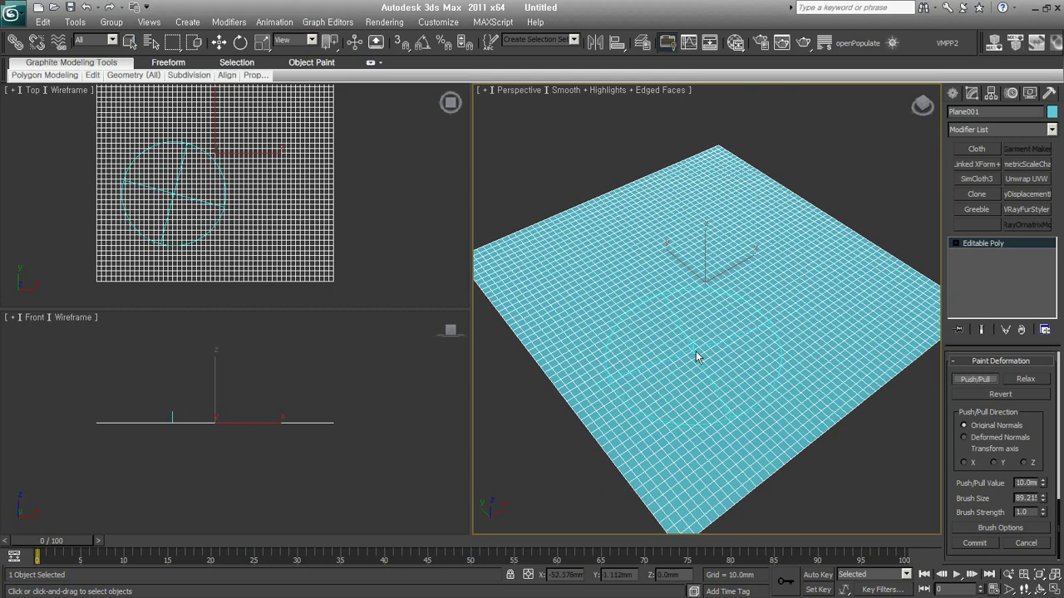
{"action": "right_click", "coordinate": [1043, 498]}
{"action": "left_click_drag", "start_coordinate": [997, 498], "coordinate": [996, 501]}
{"action": "left_click_drag", "start_coordinate": [607, 309], "coordinate": [597, 304]}
{"action": "left_click_drag", "start_coordinate": [702, 266], "coordinate": [789, 326]}
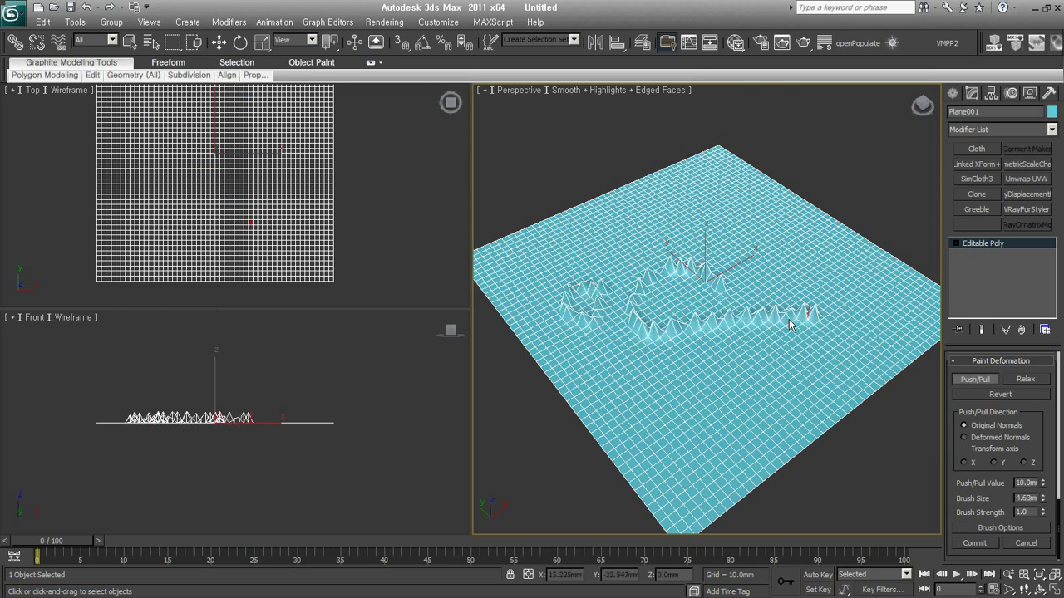
{"action": "mouse_move", "coordinate": [713, 301]}
{"action": "left_mouse_down"}
{"action": "mouse_move", "coordinate": [860, 261]}
{"action": "mouse_move", "coordinate": [906, 282]}
{"action": "mouse_move", "coordinate": [795, 363]}
{"action": "left_mouse_up"}
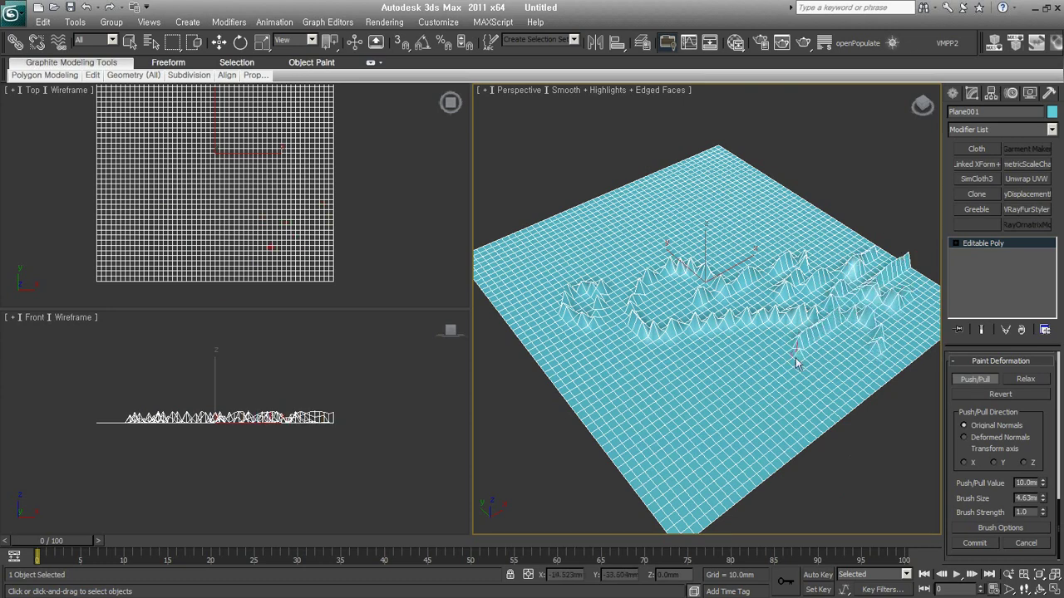
{"action": "mouse_move", "coordinate": [795, 363]}
{"action": "middle_mouse_down", "text": "alt"}
{"action": "mouse_move", "coordinate": [707, 401]}
{"action": "mouse_move", "coordinate": [695, 379]}
{"action": "mouse_move", "coordinate": [712, 404]}
{"action": "mouse_move", "coordinate": [750, 373]}
{"action": "mouse_move", "coordinate": [809, 404]}
{"action": "middle_mouse_up", "text": "alt"}
{"action": "key", "text": "ctrl+z"}
{"action": "key", "text": "ctrl+z"}
{"action": "key", "text": "ctrl+z"}
{"action": "key", "text": "ctrl+z"}
{"action": "key", "text": "ctrl+z"}
{"action": "key", "text": "ctrl+z"}
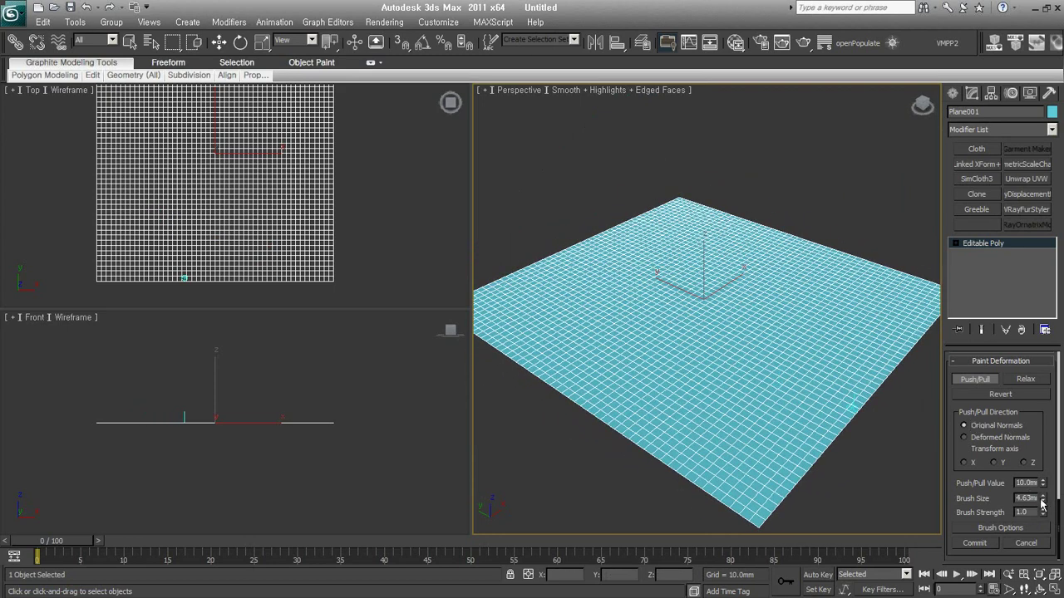
- Paint bumps, troughs and ridges with a larger brush and lower push/pull strength
{"action": "left_click_drag", "start_coordinate": [1043, 501], "coordinate": [1052, 495]}
{"action": "left_click_drag", "start_coordinate": [773, 353], "coordinate": [631, 378]}
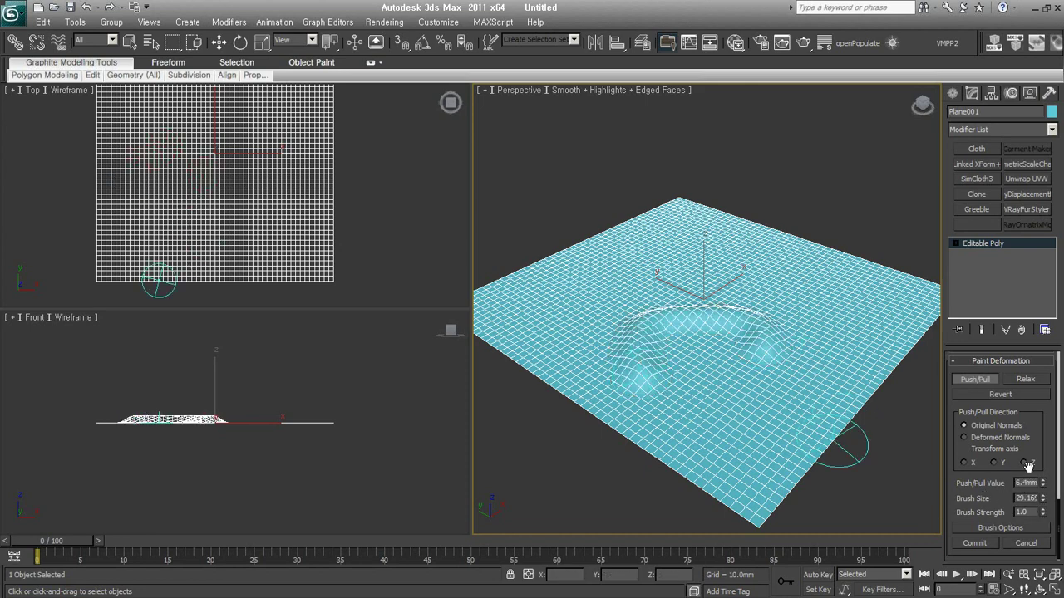
{"action": "left_click_drag", "start_coordinate": [1043, 486], "coordinate": [1042, 490]}
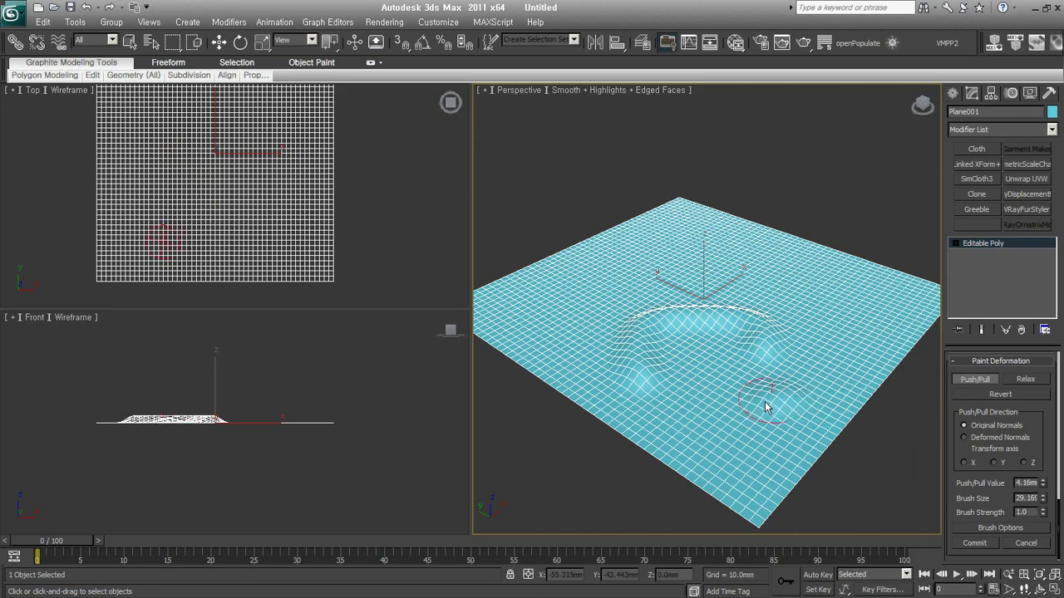
{"action": "left_click_drag", "start_coordinate": [753, 399], "coordinate": [808, 453]}
{"action": "left_click_drag", "start_coordinate": [859, 308], "coordinate": [709, 304]}
{"action": "left_click_drag", "start_coordinate": [1043, 513], "coordinate": [1045, 521]}
{"action": "left_click_drag", "start_coordinate": [882, 330], "coordinate": [581, 378]}
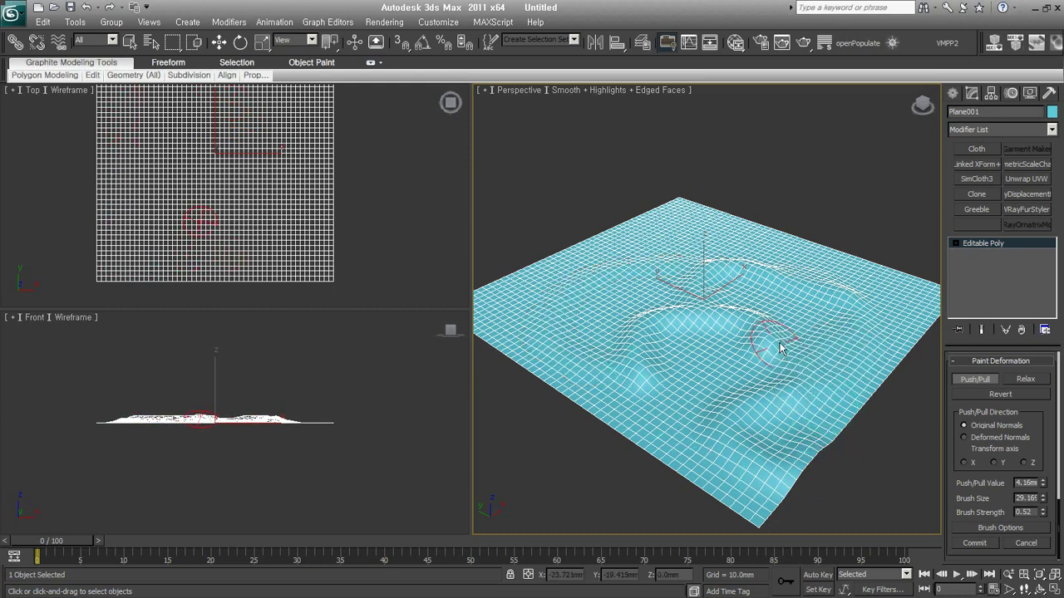
{"action": "left_click_drag", "start_coordinate": [696, 330], "coordinate": [662, 443]}
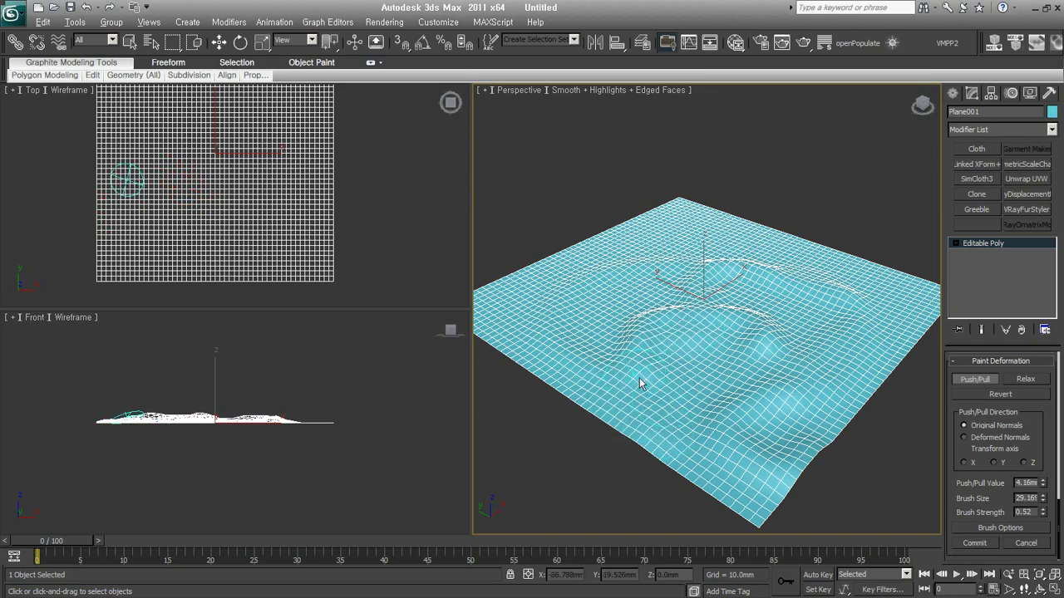
- Add bumps on the plane's front-left and inspect the terrain from several angles
{"action": "middle_click_drag", "start_coordinate": [639, 377], "coordinate": [619, 379], "text": "alt"}
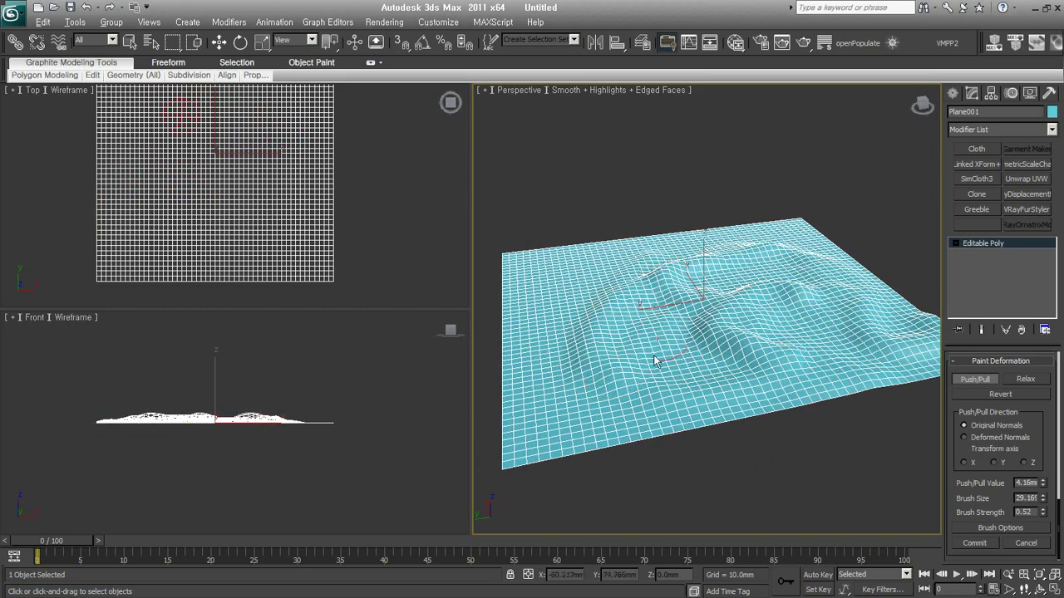
{"action": "middle_click_drag", "start_coordinate": [674, 376], "coordinate": [722, 387], "text": "alt"}
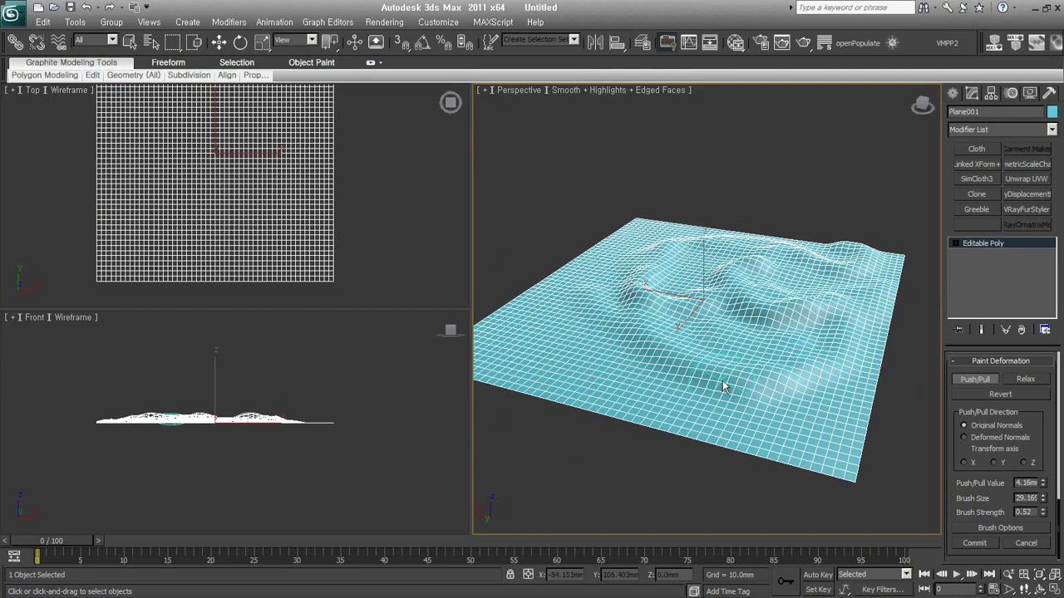
{"action": "left_click_drag", "start_coordinate": [532, 354], "coordinate": [576, 343]}
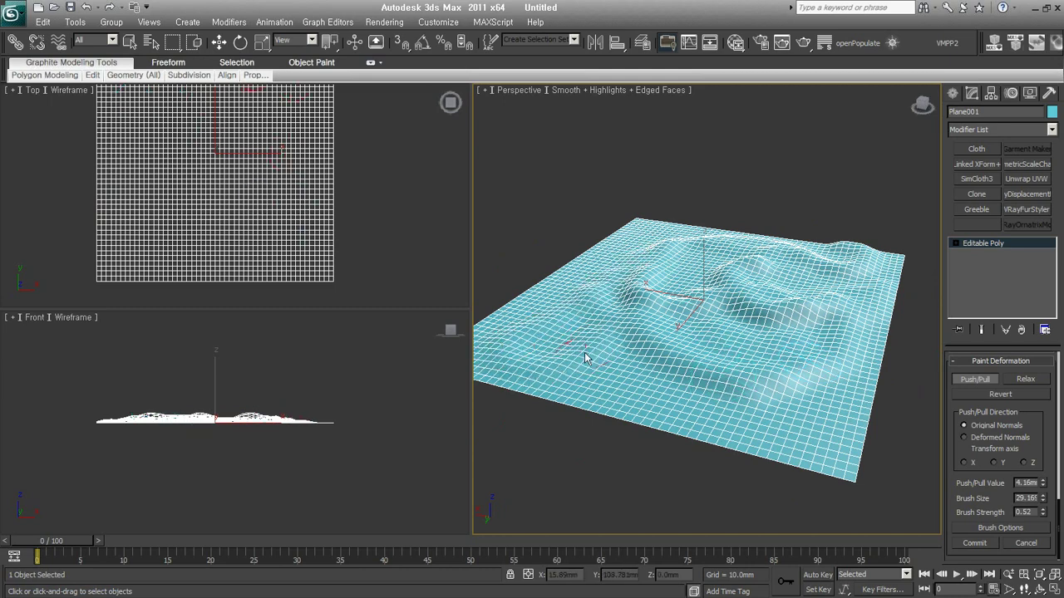
{"action": "mouse_move", "coordinate": [867, 451]}
{"action": "middle_mouse_down", "text": "alt"}
{"action": "mouse_move", "coordinate": [811, 471]}
{"action": "mouse_move", "coordinate": [582, 244]}
{"action": "middle_mouse_up", "text": "alt"}
{"action": "mouse_move", "coordinate": [640, 308]}
{"action": "middle_mouse_down", "text": "alt"}
{"action": "mouse_move", "coordinate": [751, 317]}
{"action": "mouse_move", "coordinate": [623, 241]}
{"action": "middle_mouse_up", "text": "alt"}
{"action": "mouse_move", "coordinate": [804, 428]}
{"action": "middle_mouse_down", "text": "alt"}
{"action": "mouse_move", "coordinate": [748, 391]}
{"action": "mouse_move", "coordinate": [790, 391]}
{"action": "mouse_move", "coordinate": [665, 374]}
{"action": "middle_mouse_up", "text": "alt"}
{"action": "mouse_move", "coordinate": [669, 277]}
{"action": "middle_mouse_down", "text": "alt"}
{"action": "mouse_move", "coordinate": [688, 325]}
{"action": "mouse_move", "coordinate": [653, 246]}
{"action": "middle_mouse_up", "text": "alt"}
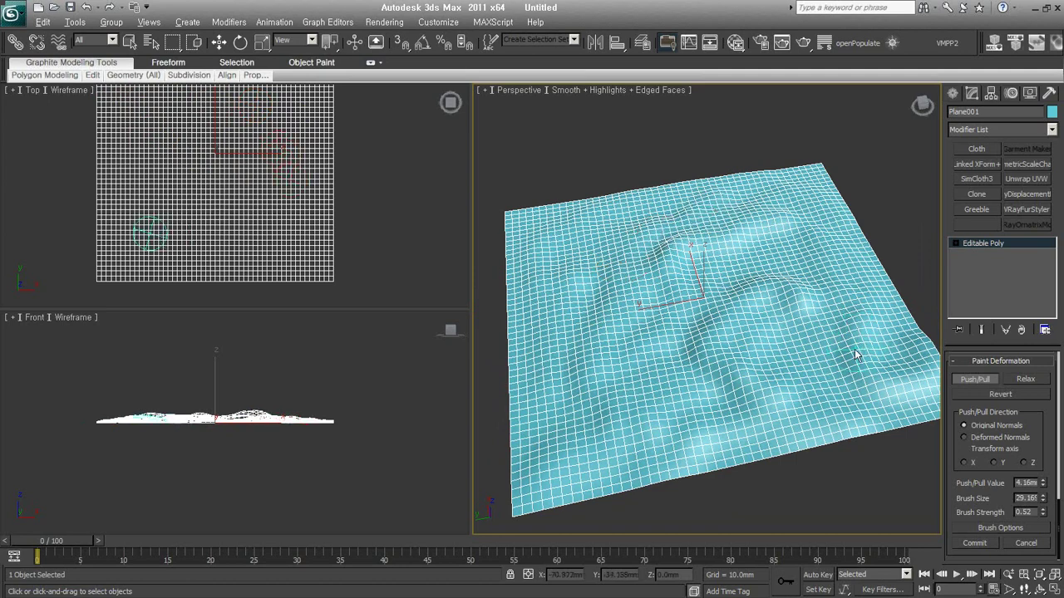
{"action": "middle_click_drag", "start_coordinate": [665, 243], "coordinate": [748, 290], "text": "alt"}
{"action": "mouse_move", "coordinate": [800, 341]}
{"action": "middle_mouse_down", "text": "alt"}
{"action": "mouse_move", "coordinate": [693, 334]}
{"action": "mouse_move", "coordinate": [748, 357]}
{"action": "middle_mouse_up", "text": "alt"}
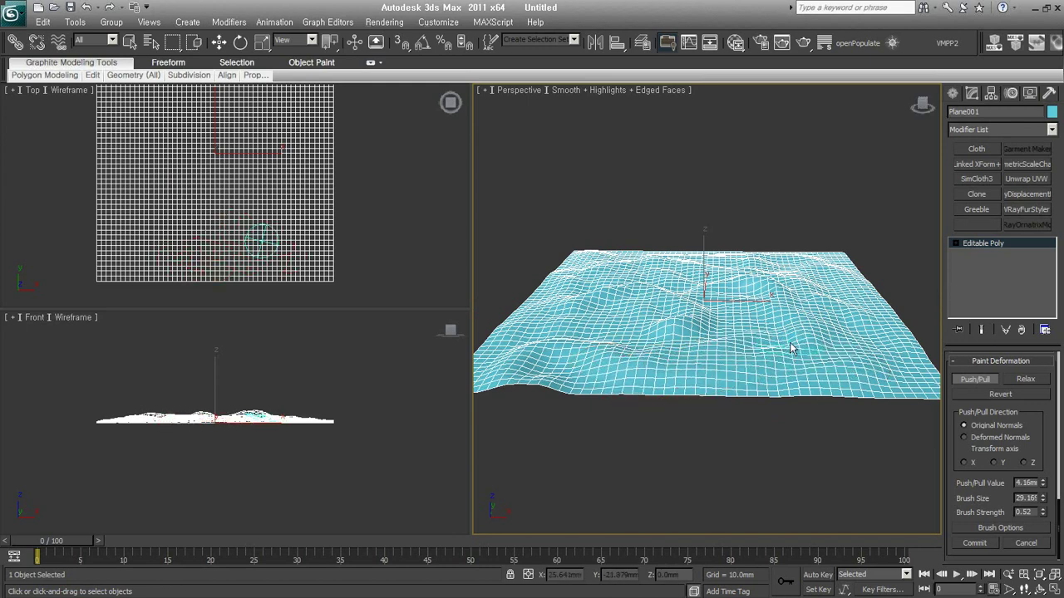
{"action": "middle_click_drag", "start_coordinate": [781, 345], "coordinate": [664, 349], "text": "alt"}
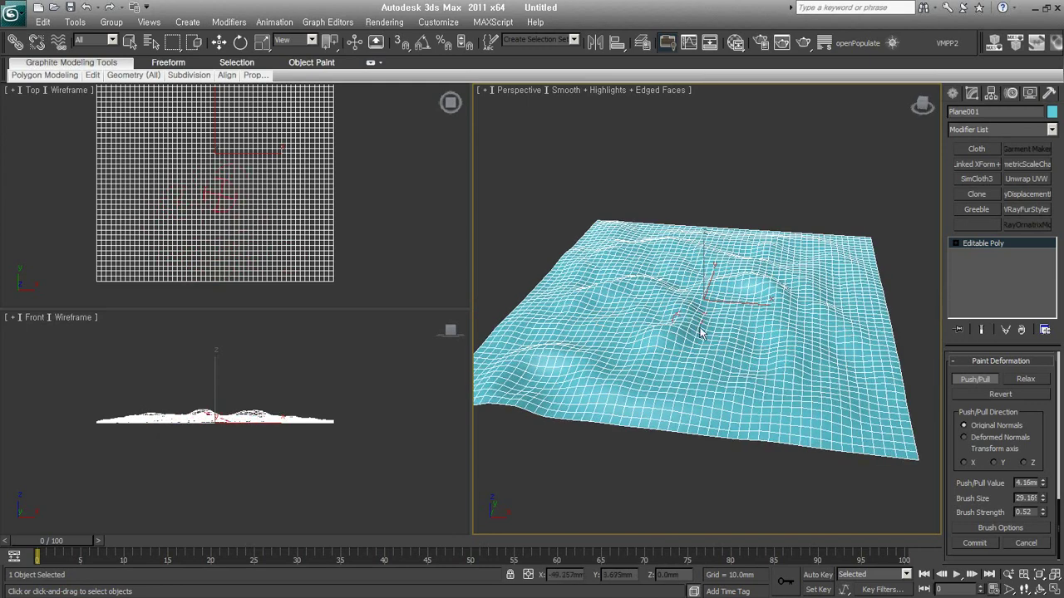
{"action": "key", "text": "shift+z"}
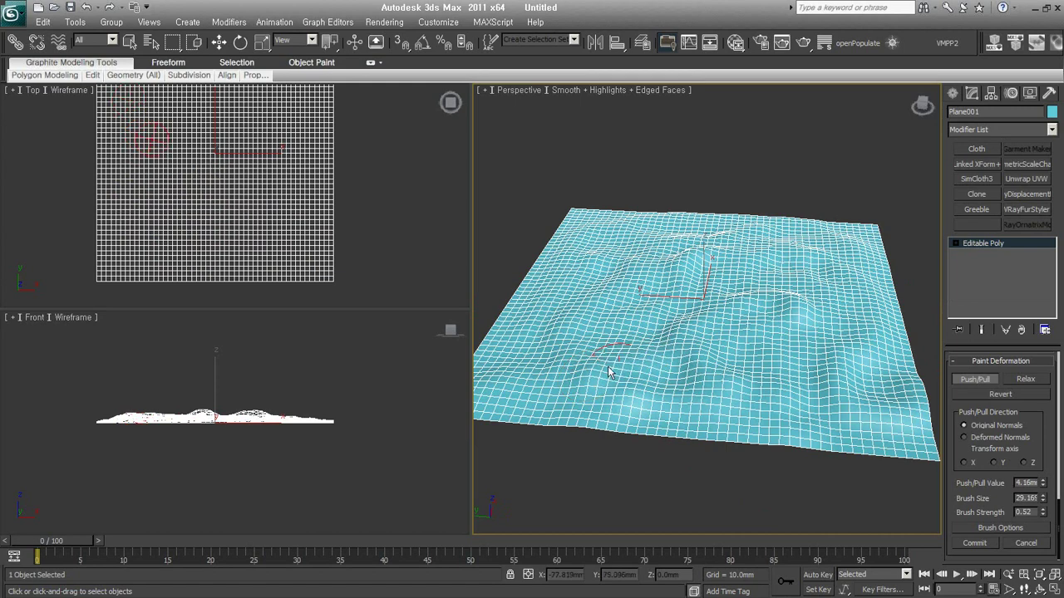
{"action": "mouse_move", "coordinate": [518, 359]}
{"action": "middle_mouse_down", "text": "alt"}
{"action": "mouse_move", "coordinate": [735, 407]}
{"action": "mouse_move", "coordinate": [747, 420]}
{"action": "middle_mouse_up", "text": "alt"}
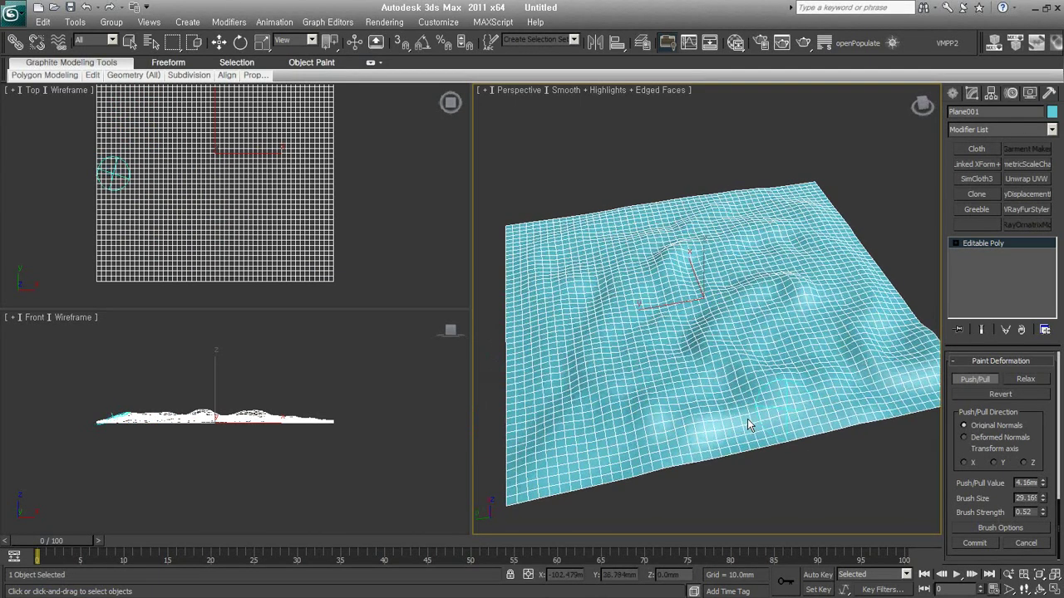
- Exit Push/Pull painting and reframe the view of the terrain
{"action": "scroll", "coordinate": [802, 386], "scroll_direction": "down", "scroll_amount": 3}
{"action": "mouse_move", "coordinate": [802, 384]}
{"action": "middle_mouse_down", "text": "alt"}
{"action": "mouse_move", "coordinate": [736, 408]}
{"action": "mouse_move", "coordinate": [737, 392]}
{"action": "middle_mouse_up", "text": "alt"}
{"action": "right_click", "coordinate": [813, 373]}
{"action": "mouse_move", "coordinate": [945, 426]}
{"action": "middle_mouse_down", "text": "alt"}
{"action": "mouse_move", "coordinate": [851, 424]}
{"action": "mouse_move", "coordinate": [851, 415]}
{"action": "middle_mouse_up", "text": "alt"}
{"action": "scroll", "coordinate": [798, 404], "scroll_direction": "up", "scroll_amount": 3}
{"action": "middle_click_drag", "start_coordinate": [691, 423], "coordinate": [720, 356]}
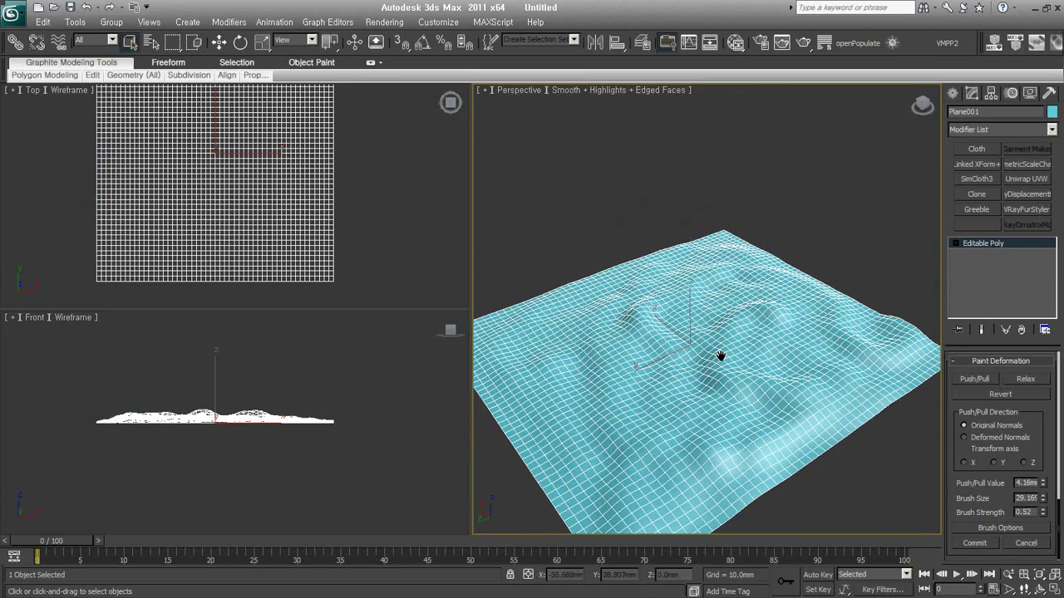
{"action": "left_click", "coordinate": [1025, 382]}
- Relax the terrain's sharp bumps into soft hills and turn off Edged Faces with F4
{"action": "middle_click_drag", "start_coordinate": [733, 365], "coordinate": [721, 379]}
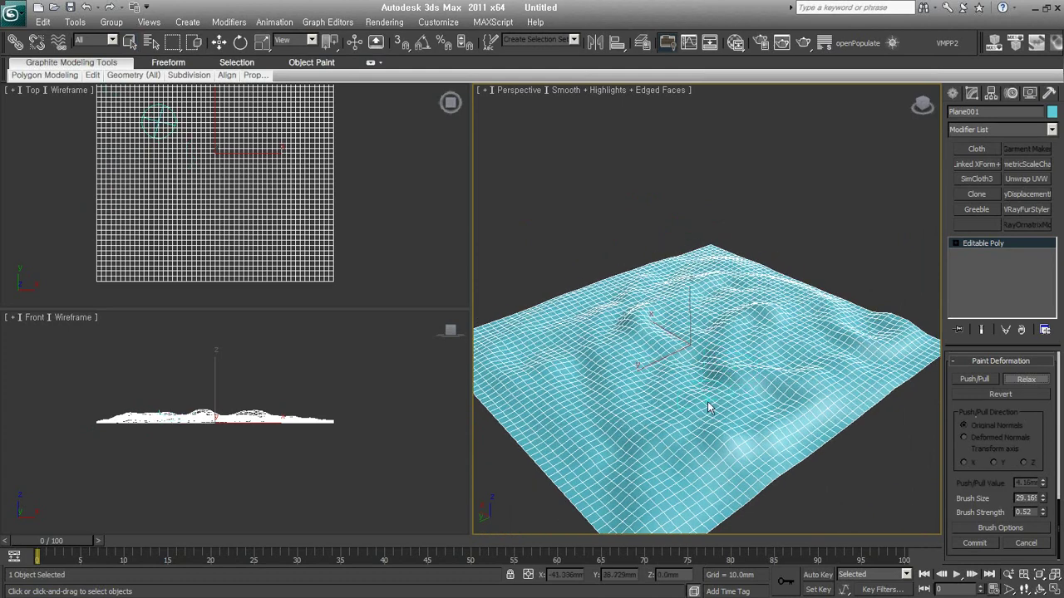
{"action": "mouse_move", "coordinate": [665, 393]}
{"action": "left_mouse_down"}
{"action": "mouse_move", "coordinate": [670, 304]}
{"action": "mouse_move", "coordinate": [612, 315]}
{"action": "mouse_move", "coordinate": [641, 324]}
{"action": "mouse_move", "coordinate": [640, 297]}
{"action": "mouse_move", "coordinate": [707, 254]}
{"action": "mouse_move", "coordinate": [677, 285]}
{"action": "mouse_move", "coordinate": [717, 276]}
{"action": "mouse_move", "coordinate": [831, 308]}
{"action": "mouse_move", "coordinate": [689, 391]}
{"action": "mouse_move", "coordinate": [696, 434]}
{"action": "mouse_move", "coordinate": [742, 428]}
{"action": "mouse_move", "coordinate": [708, 442]}
{"action": "mouse_move", "coordinate": [815, 392]}
{"action": "mouse_move", "coordinate": [809, 361]}
{"action": "mouse_move", "coordinate": [834, 332]}
{"action": "mouse_move", "coordinate": [764, 312]}
{"action": "mouse_move", "coordinate": [714, 320]}
{"action": "mouse_move", "coordinate": [731, 292]}
{"action": "mouse_move", "coordinate": [638, 307]}
{"action": "mouse_move", "coordinate": [611, 384]}
{"action": "mouse_move", "coordinate": [599, 375]}
{"action": "mouse_move", "coordinate": [582, 349]}
{"action": "mouse_move", "coordinate": [639, 297]}
{"action": "mouse_move", "coordinate": [676, 285]}
{"action": "mouse_move", "coordinate": [584, 422]}
{"action": "mouse_move", "coordinate": [607, 441]}
{"action": "mouse_move", "coordinate": [683, 459]}
{"action": "mouse_move", "coordinate": [828, 394]}
{"action": "mouse_move", "coordinate": [866, 352]}
{"action": "mouse_move", "coordinate": [847, 366]}
{"action": "mouse_move", "coordinate": [874, 332]}
{"action": "mouse_move", "coordinate": [806, 337]}
{"action": "mouse_move", "coordinate": [784, 316]}
{"action": "mouse_move", "coordinate": [687, 349]}
{"action": "mouse_move", "coordinate": [747, 275]}
{"action": "mouse_move", "coordinate": [713, 274]}
{"action": "mouse_move", "coordinate": [914, 332]}
{"action": "mouse_move", "coordinate": [679, 313]}
{"action": "left_mouse_up"}
{"action": "mouse_move", "coordinate": [600, 372]}
{"action": "middle_mouse_down", "text": "alt"}
{"action": "mouse_move", "coordinate": [689, 349]}
{"action": "mouse_move", "coordinate": [791, 373]}
{"action": "mouse_move", "coordinate": [750, 373]}
{"action": "mouse_move", "coordinate": [763, 388]}
{"action": "mouse_move", "coordinate": [740, 380]}
{"action": "middle_mouse_up", "text": "alt"}
{"action": "key", "text": "F4"}
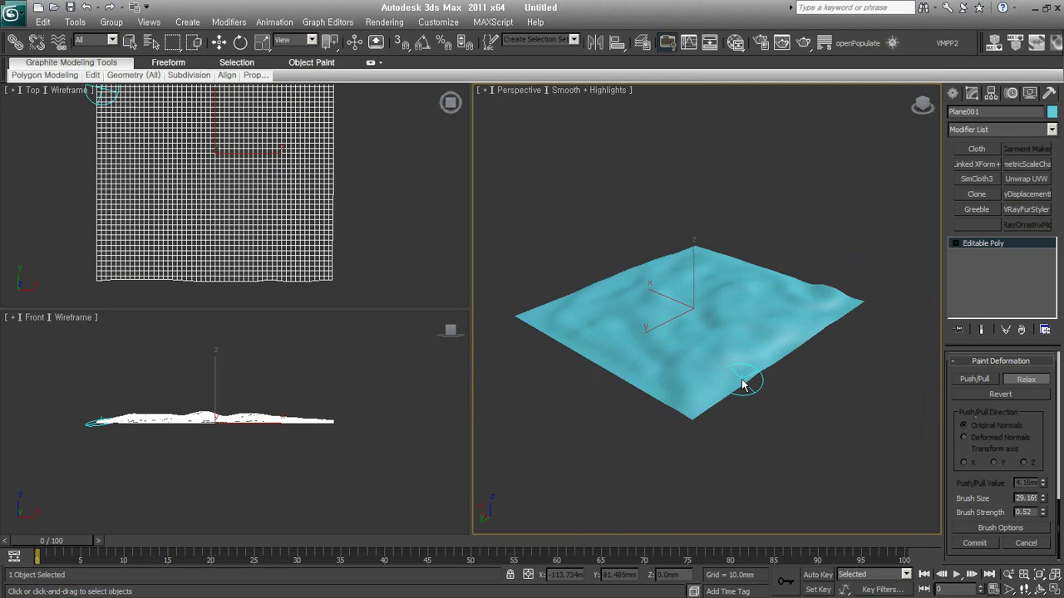
{"action": "mouse_move", "coordinate": [753, 387]}
{"action": "middle_mouse_down", "text": "alt"}
{"action": "mouse_move", "coordinate": [716, 405]}
{"action": "mouse_move", "coordinate": [728, 384]}
{"action": "middle_mouse_up", "text": "alt"}
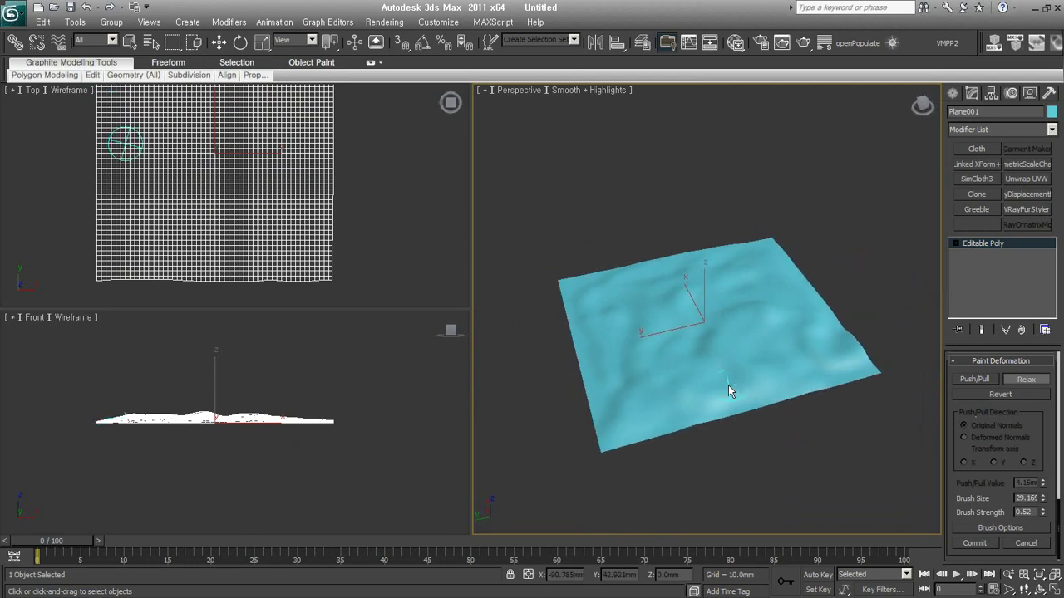
{"action": "left_click", "coordinate": [953, 94]}
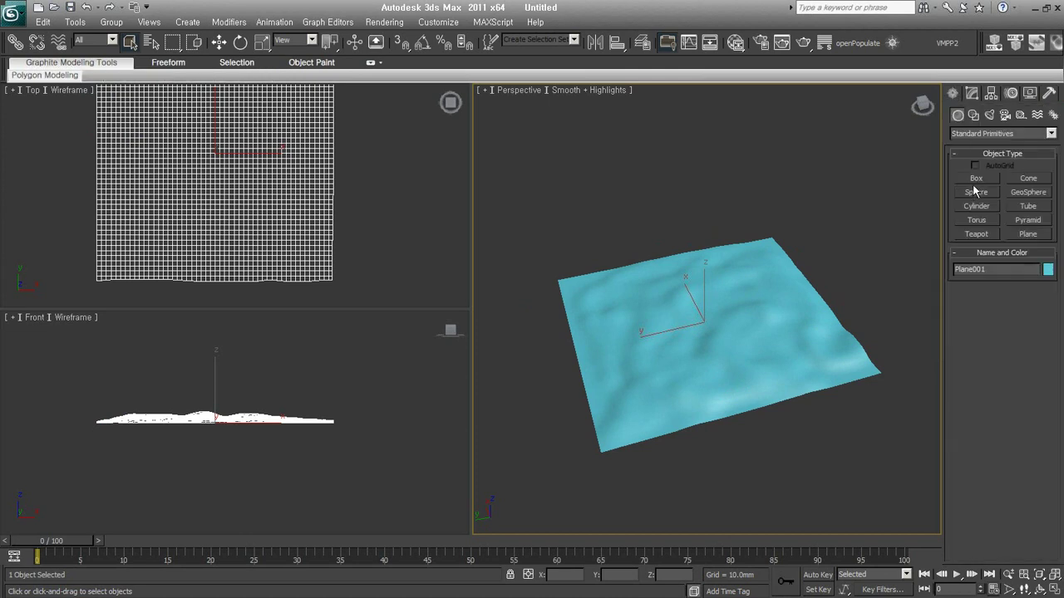
- Create a Text spline reading MAX in the Top view with size 70mm
{"action": "left_click", "coordinate": [973, 115]}
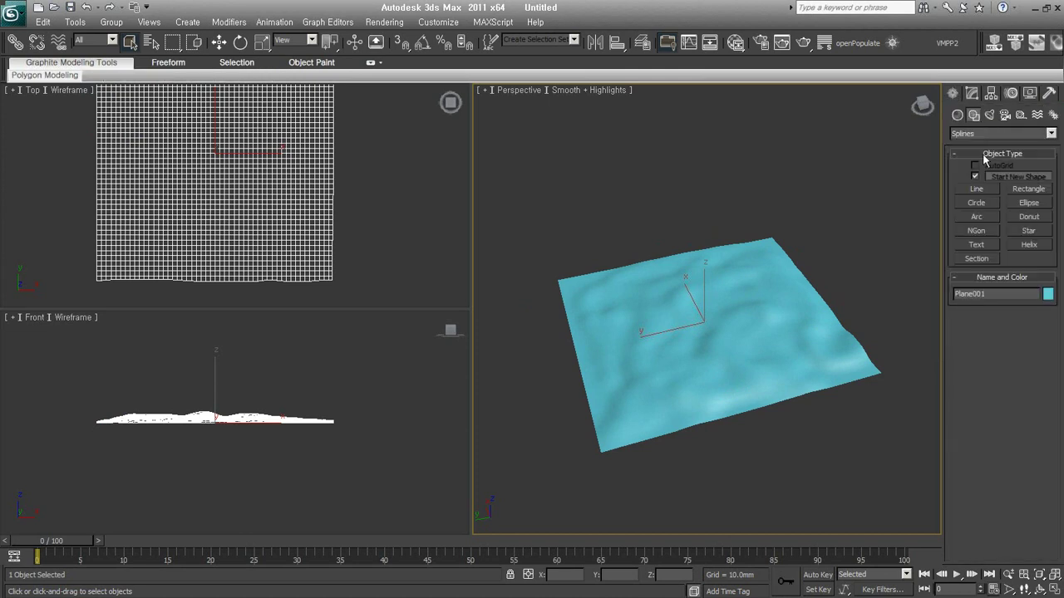
{"action": "left_click", "coordinate": [976, 246]}
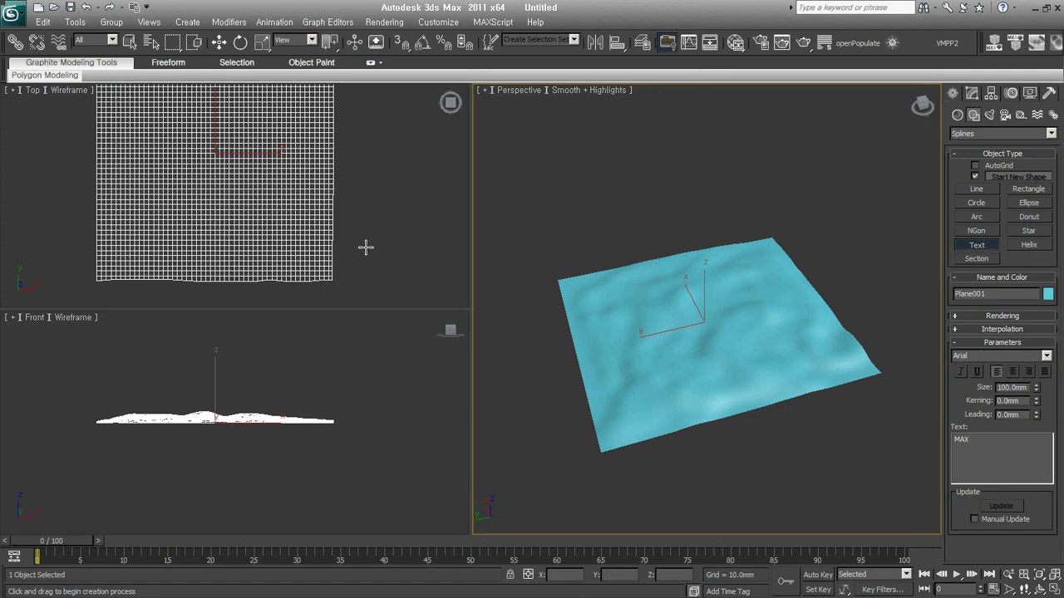
{"action": "left_click_drag", "start_coordinate": [697, 328], "coordinate": [718, 315]}
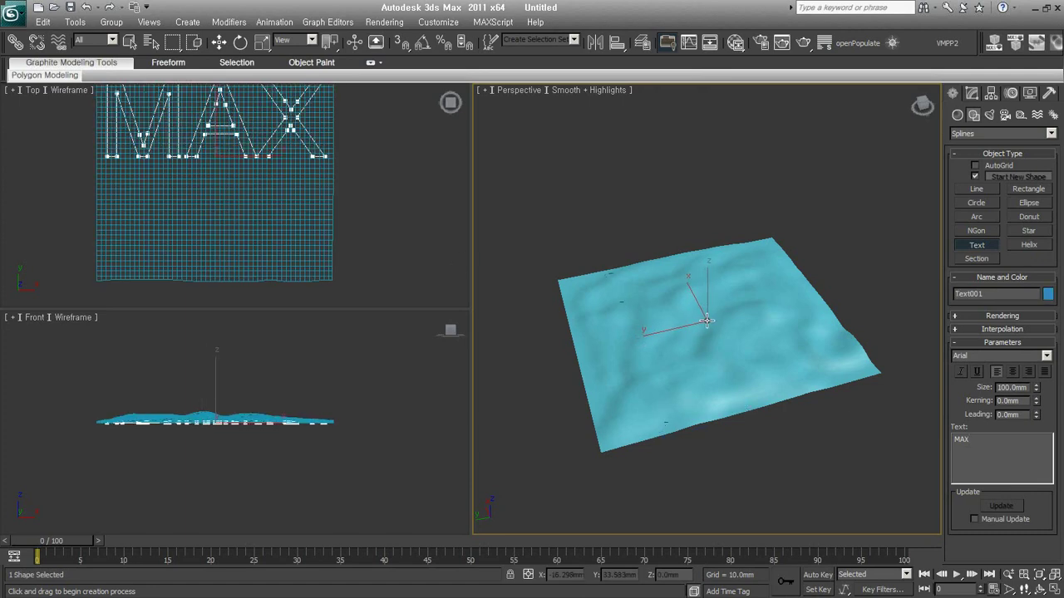
{"action": "left_click_drag", "start_coordinate": [1036, 388], "coordinate": [1034, 403]}
{"action": "mouse_move", "coordinate": [772, 387]}
{"action": "middle_mouse_down", "text": "alt"}
{"action": "mouse_move", "coordinate": [729, 411]}
{"action": "mouse_move", "coordinate": [713, 333]}
{"action": "middle_mouse_up", "text": "alt"}
{"action": "right_click", "coordinate": [719, 307]}
- Raise the MAX text in Z above the terrain, then reselect the terrain plane
{"action": "right_click", "coordinate": [719, 308]}
{"action": "left_click", "coordinate": [744, 314]}
{"action": "left_click_drag", "start_coordinate": [716, 299], "coordinate": [820, 335]}
{"action": "middle_click_drag", "start_coordinate": [819, 335], "coordinate": [724, 360], "text": "alt"}
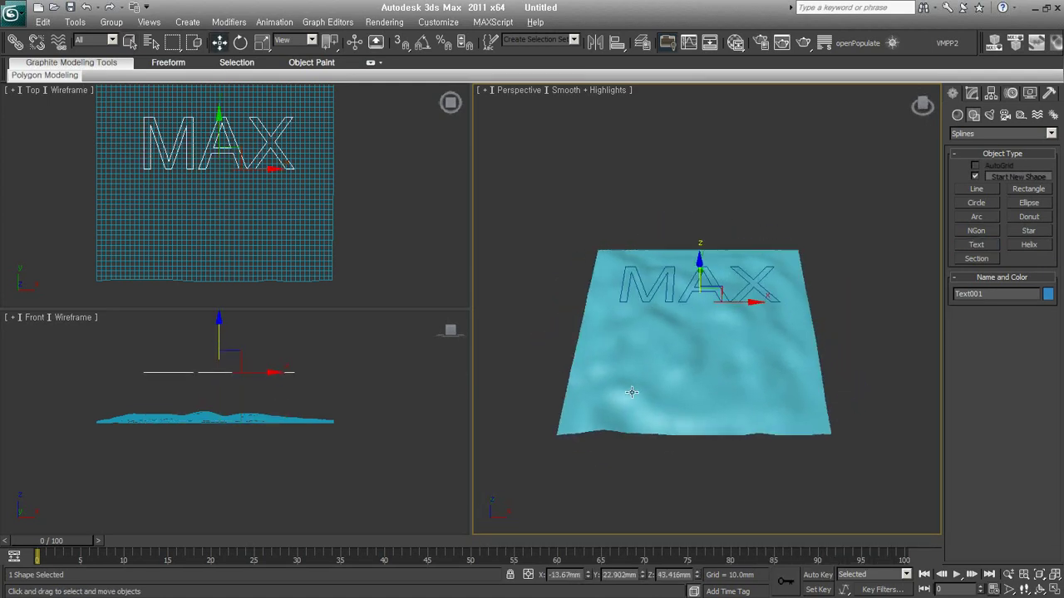
{"action": "left_click", "coordinate": [724, 361]}
{"action": "mouse_move", "coordinate": [837, 399]}
{"action": "middle_mouse_down", "text": "alt"}
{"action": "mouse_move", "coordinate": [767, 397]}
{"action": "mouse_move", "coordinate": [786, 413]}
{"action": "mouse_move", "coordinate": [790, 404]}
{"action": "middle_mouse_up", "text": "alt"}
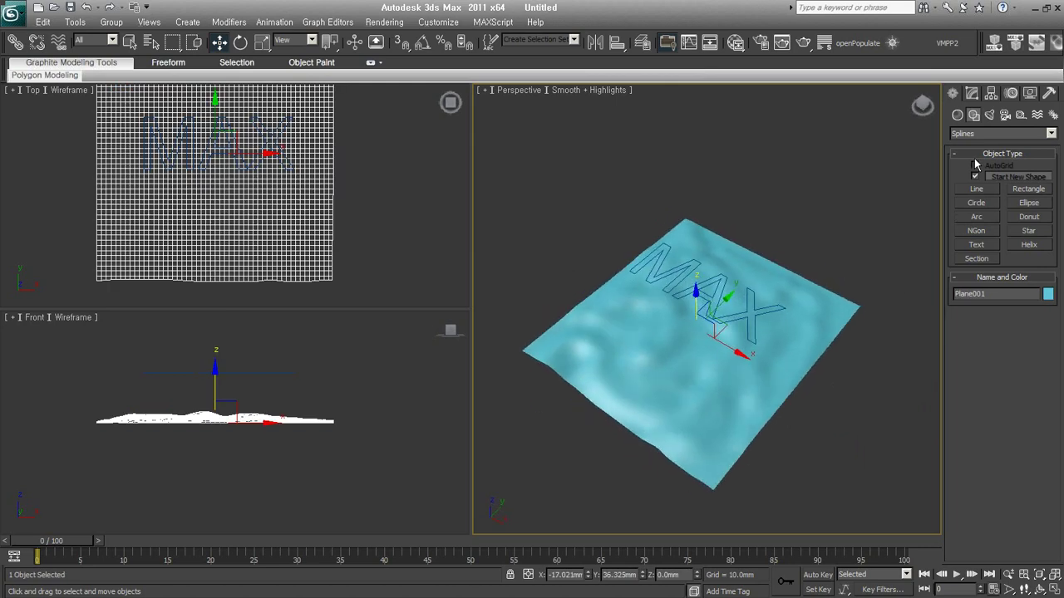
{"action": "left_click", "coordinate": [958, 115]}
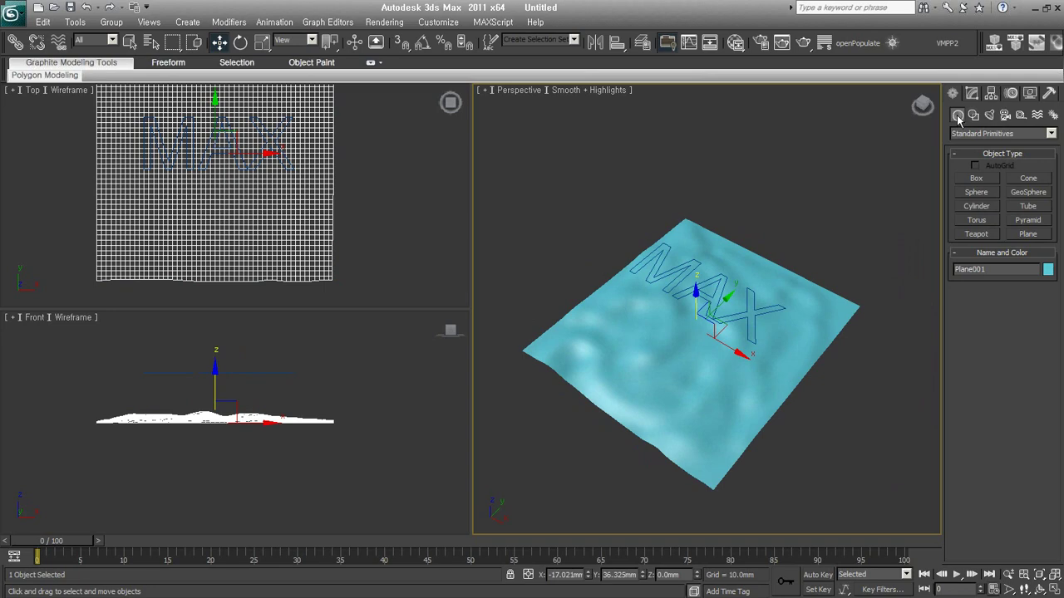
- Turn the terrain plane into a ShapeMerge compound object, with mesh edges shown again
{"action": "left_click", "coordinate": [1002, 133]}
{"action": "left_click", "coordinate": [997, 158]}
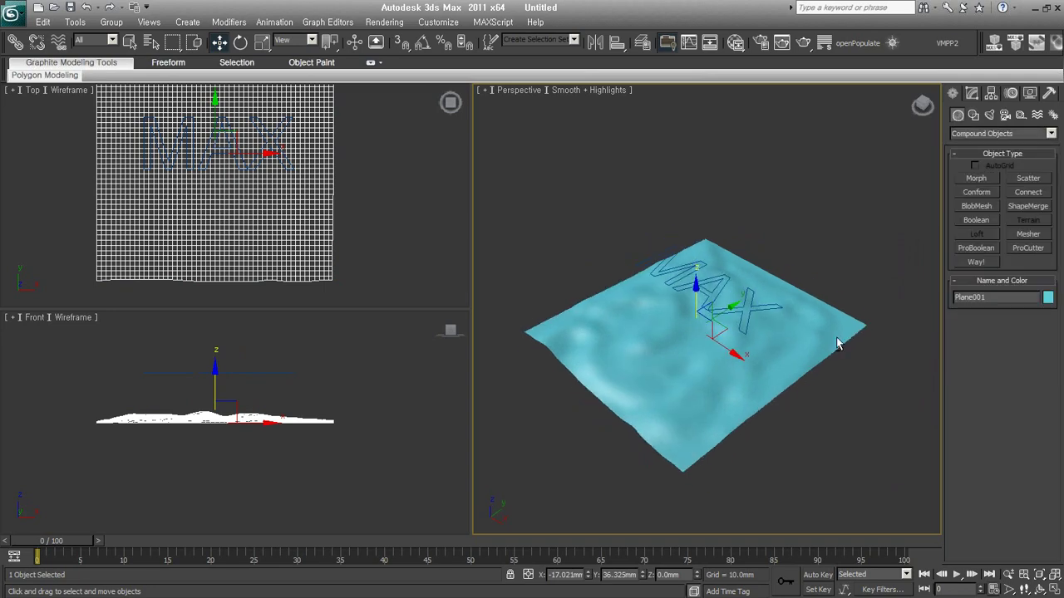
{"action": "middle_click_drag", "start_coordinate": [837, 343], "coordinate": [802, 380], "text": "alt"}
{"action": "key", "text": "F4"}
{"action": "middle_click_drag", "start_coordinate": [702, 390], "coordinate": [700, 399], "text": "alt"}
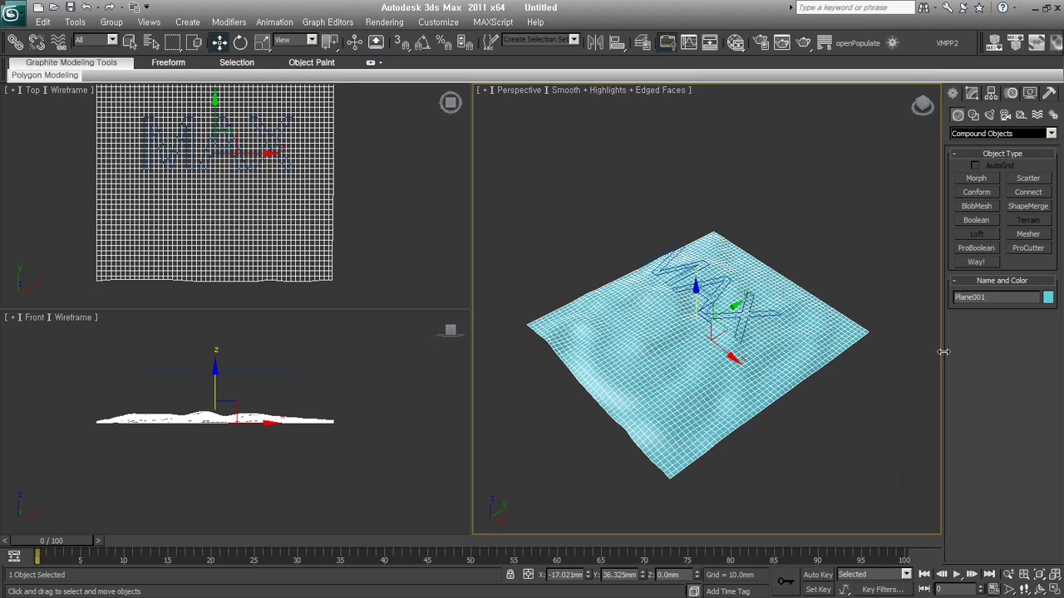
{"action": "left_click", "coordinate": [1025, 207]}
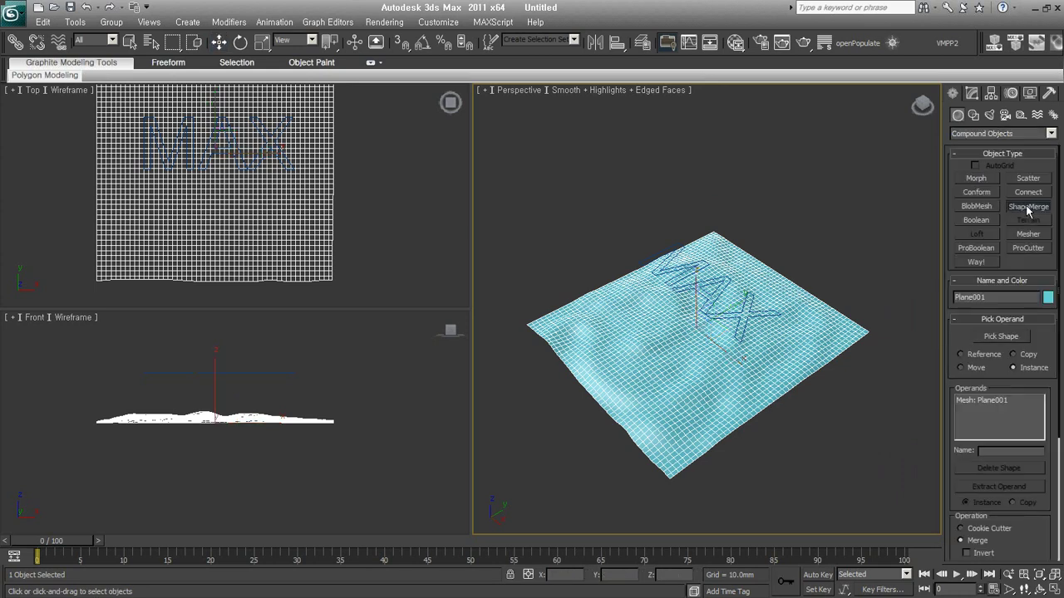
- Pick Text001 as the ShapeMerge shape and view the MAX outline imprinted on the terrain
{"action": "left_click", "coordinate": [998, 337]}
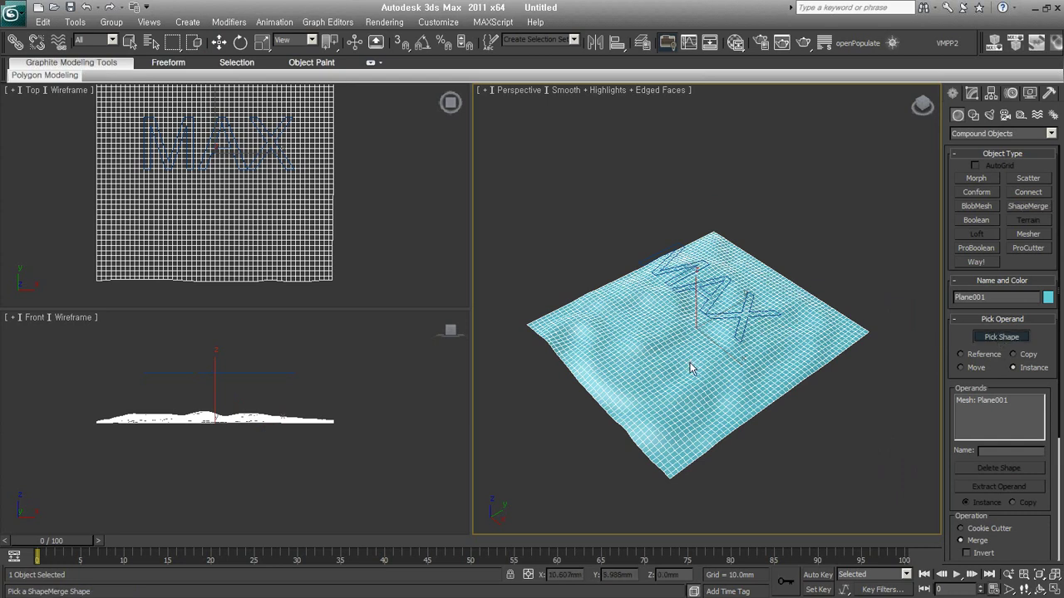
{"action": "left_click", "coordinate": [753, 314]}
{"action": "mouse_move", "coordinate": [681, 363]}
{"action": "middle_mouse_down", "text": "alt"}
{"action": "mouse_move", "coordinate": [807, 361]}
{"action": "mouse_move", "coordinate": [665, 363]}
{"action": "middle_mouse_up", "text": "alt"}
{"action": "scroll", "coordinate": [1001, 374], "scroll_direction": "down", "scroll_amount": 3}
{"action": "scroll", "coordinate": [1001, 374], "scroll_direction": "down", "scroll_amount": 2}
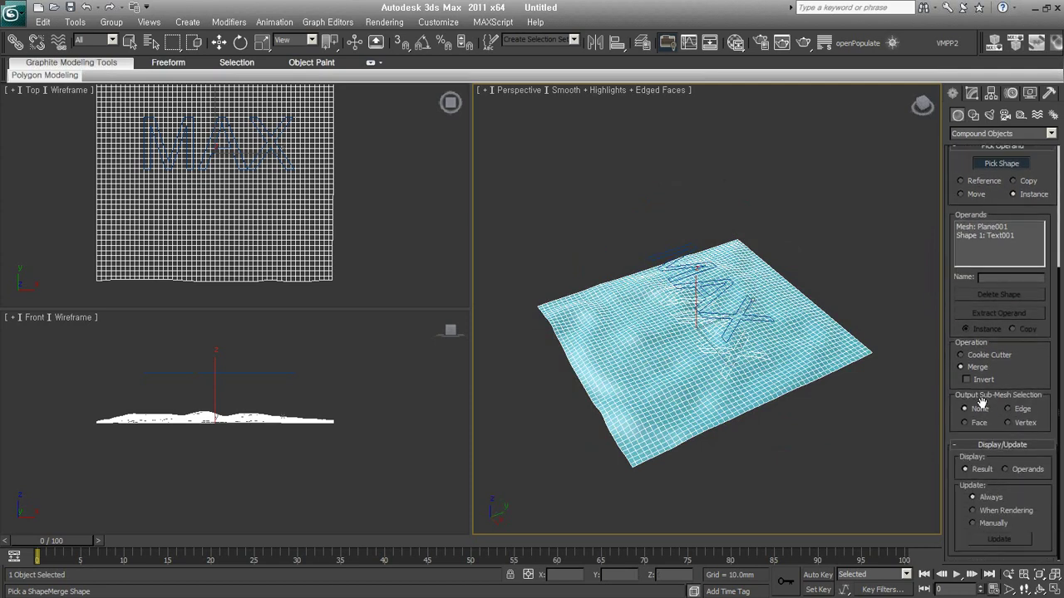
{"action": "mouse_move", "coordinate": [723, 381]}
{"action": "middle_mouse_down", "text": "alt"}
{"action": "mouse_move", "coordinate": [707, 396]}
{"action": "mouse_move", "coordinate": [721, 396]}
{"action": "middle_mouse_up", "text": "alt"}
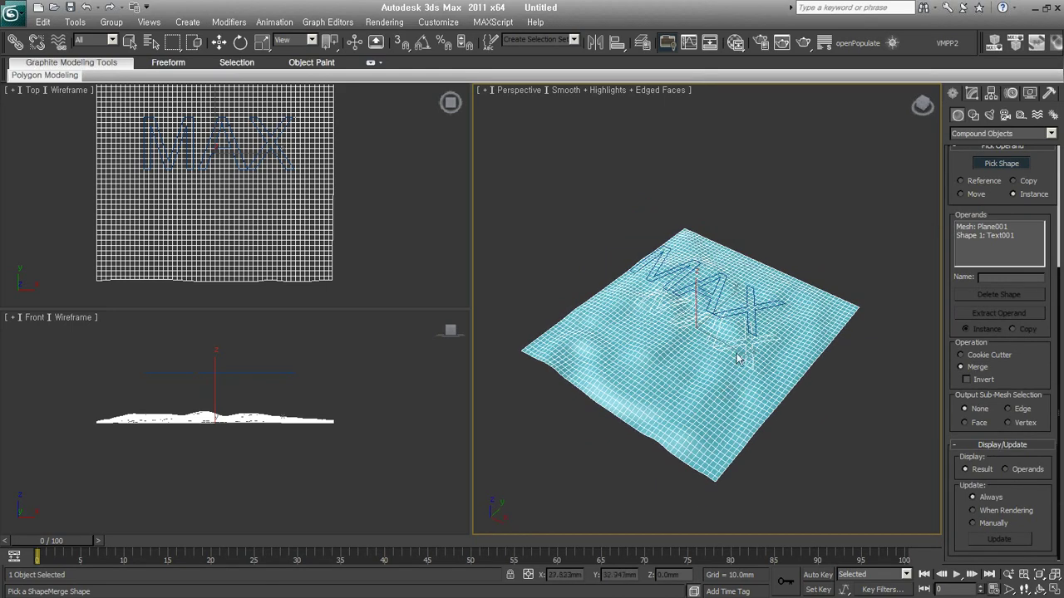
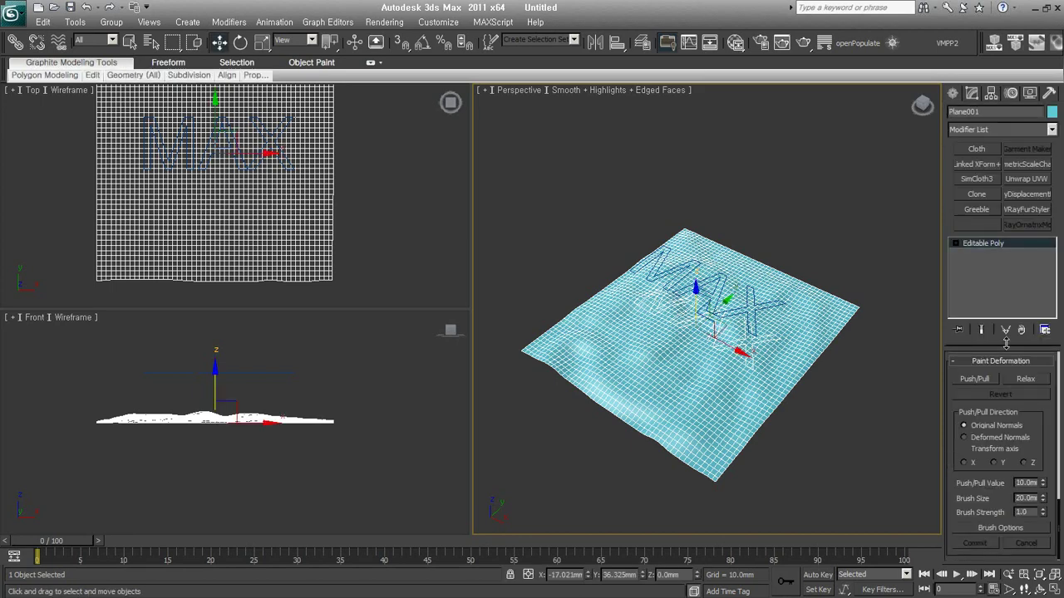
- Select the MAX lettering polygons, test-move them, then undo back to the Text001 ShapeMerge
{"action": "key", "text": "4"}
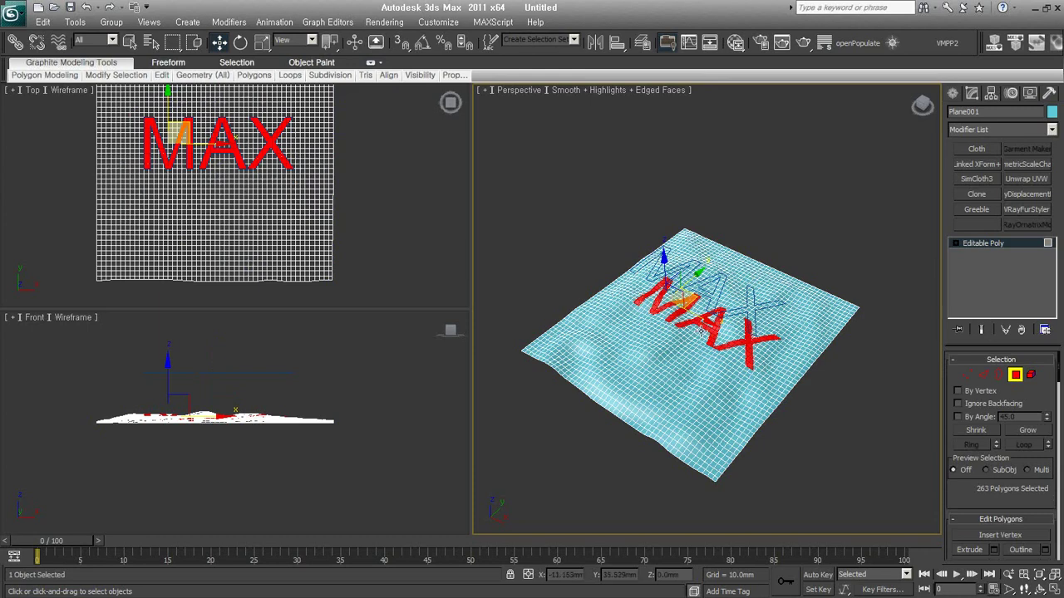
{"action": "left_click_drag", "start_coordinate": [702, 328], "coordinate": [654, 378]}
{"action": "middle_click_drag", "start_coordinate": [654, 378], "coordinate": [709, 360], "text": "alt"}
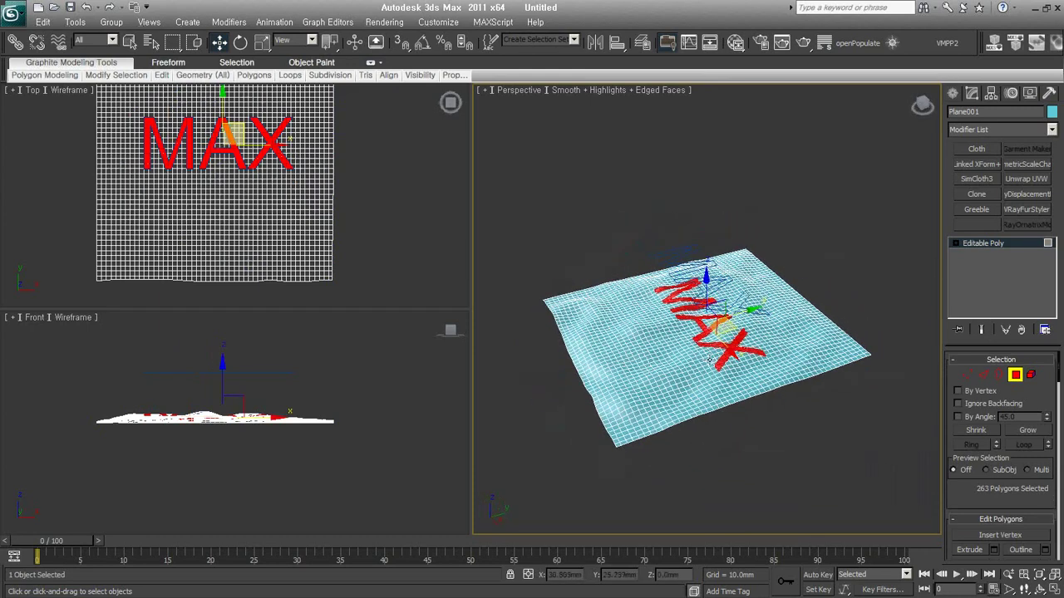
{"action": "middle_click_drag", "start_coordinate": [709, 363], "coordinate": [714, 395], "text": "alt"}
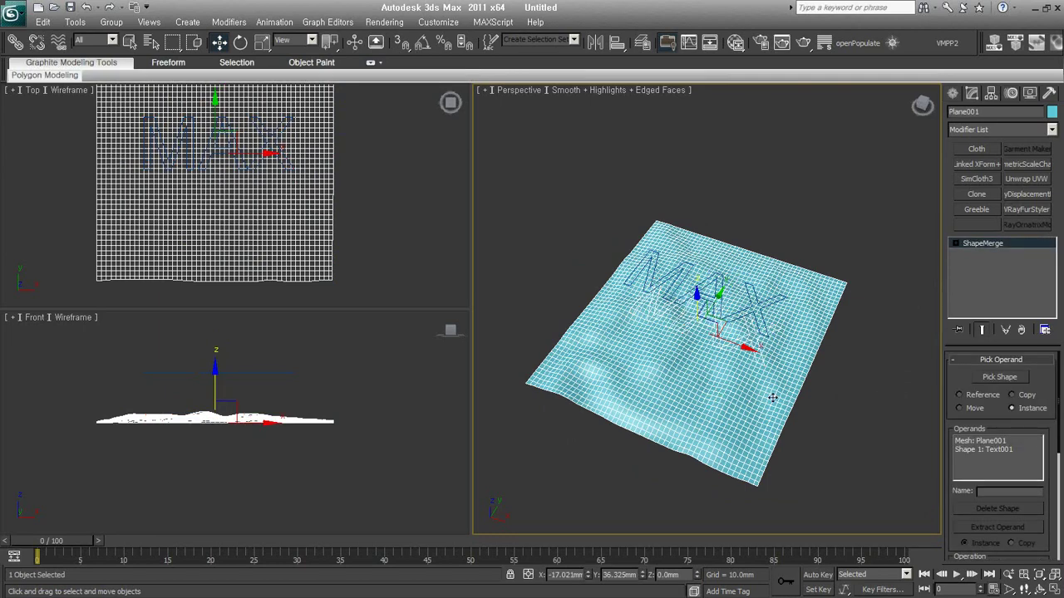
{"action": "key", "text": "ctrl+z"}
- Draw a smooth three-point Line curving across the plane
{"action": "left_click", "coordinate": [953, 93]}
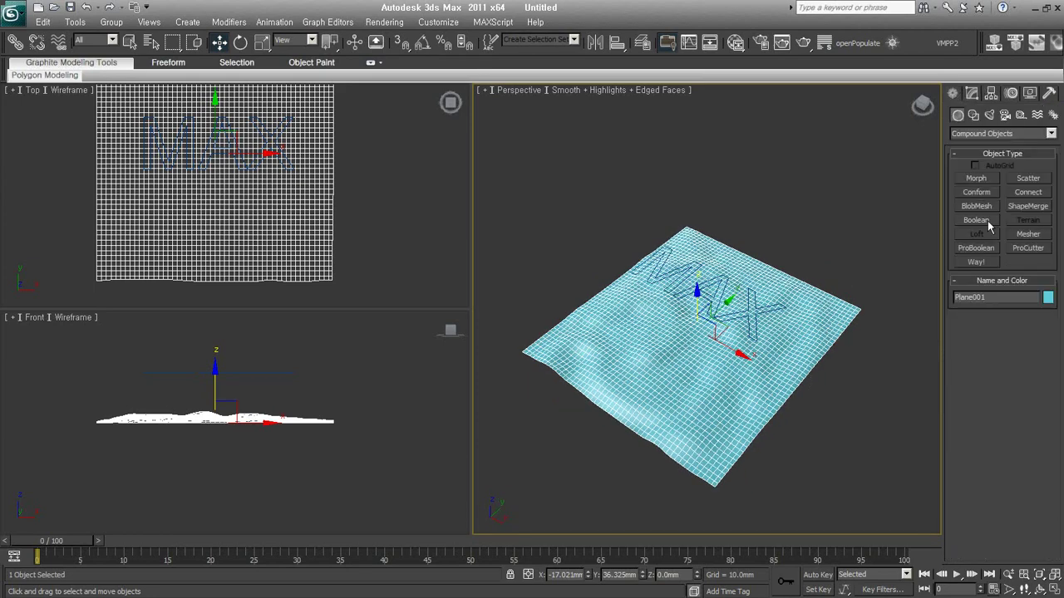
{"action": "left_click", "coordinate": [974, 116]}
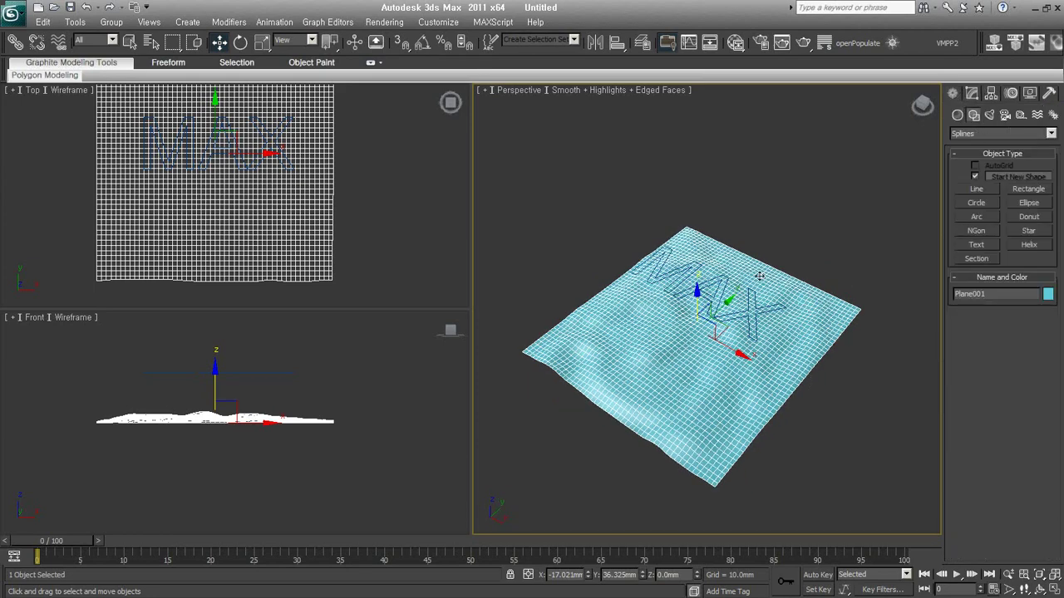
{"action": "left_click", "coordinate": [976, 189]}
{"action": "left_click", "coordinate": [665, 205]}
{"action": "right_click", "coordinate": [727, 215]}
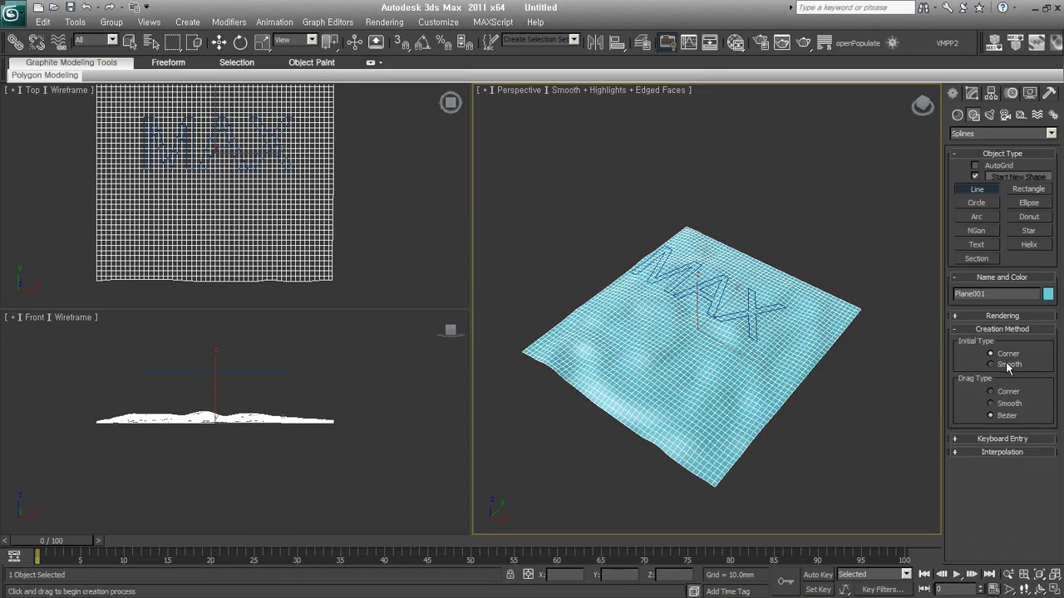
{"action": "left_click", "coordinate": [1007, 366]}
{"action": "mouse_move", "coordinate": [885, 357]}
{"action": "middle_mouse_down", "text": "alt"}
{"action": "mouse_move", "coordinate": [814, 384]}
{"action": "mouse_move", "coordinate": [696, 184]}
{"action": "middle_mouse_up", "text": "alt"}
{"action": "left_click", "coordinate": [682, 172]}
{"action": "left_click", "coordinate": [712, 315]}
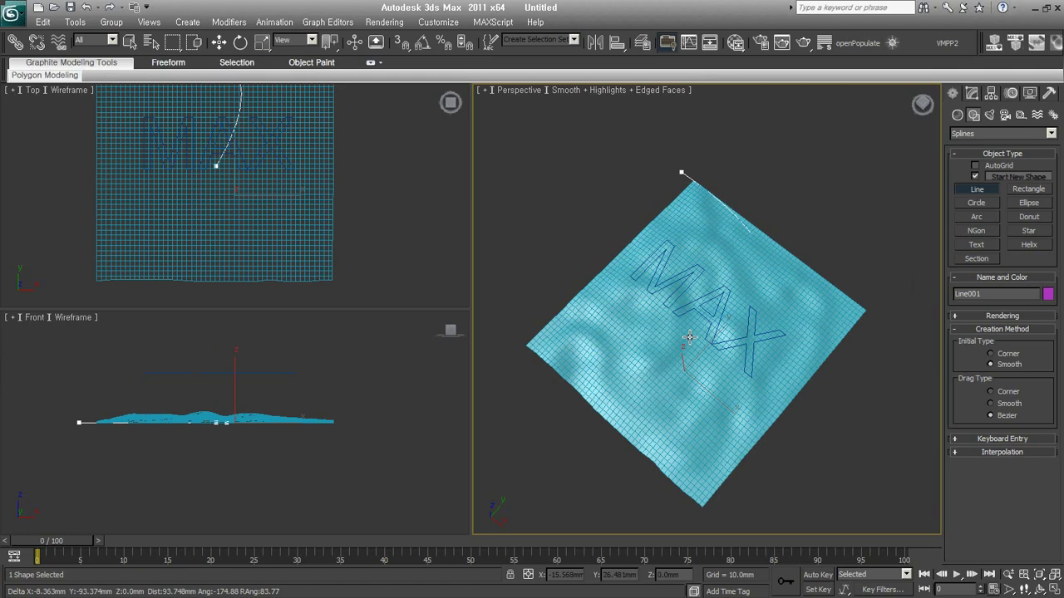
{"action": "left_click", "coordinate": [645, 455]}
{"action": "right_click", "coordinate": [636, 493]}
{"action": "middle_click_drag", "start_coordinate": [637, 493], "coordinate": [715, 373], "text": "alt"}
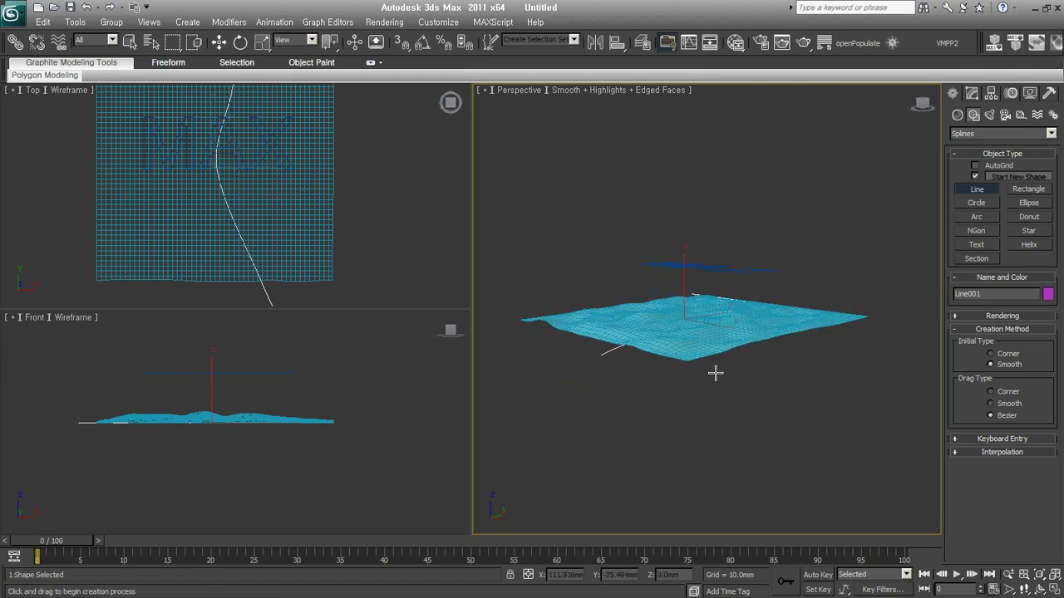
- ShapeMerge the curved line into the plane, convert it to Editable Poly and show its vertices
{"action": "key", "text": "w"}
{"action": "mouse_move", "coordinate": [681, 280]}
{"action": "middle_mouse_down", "text": "alt"}
{"action": "mouse_move", "coordinate": [764, 316]}
{"action": "mouse_move", "coordinate": [715, 282]}
{"action": "middle_mouse_up", "text": "alt"}
{"action": "left_click", "coordinate": [715, 283]}
{"action": "left_click", "coordinate": [958, 116]}
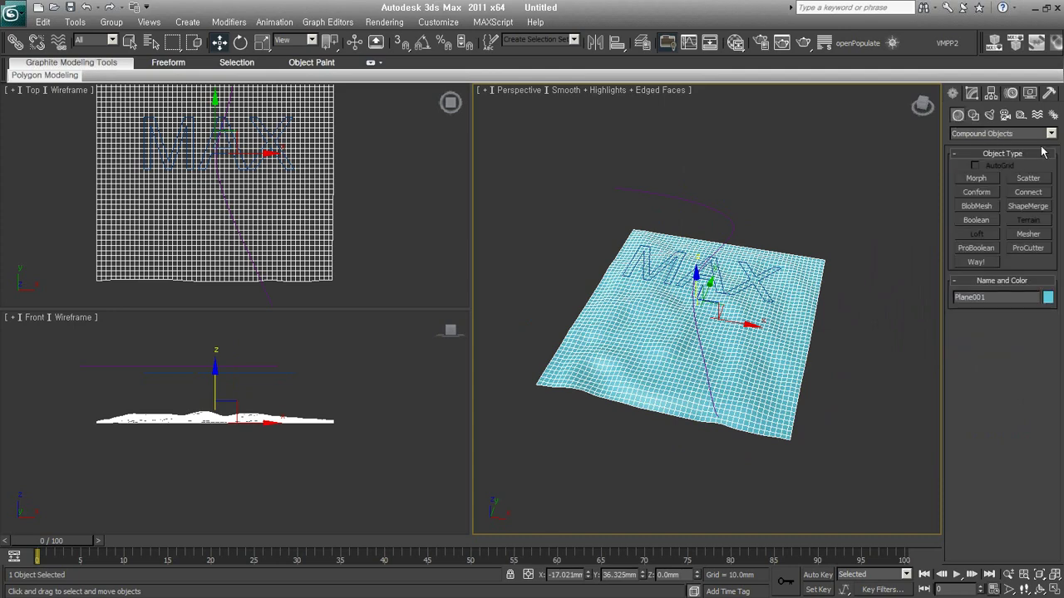
{"action": "left_click", "coordinate": [1030, 207]}
{"action": "left_click", "coordinate": [1000, 337]}
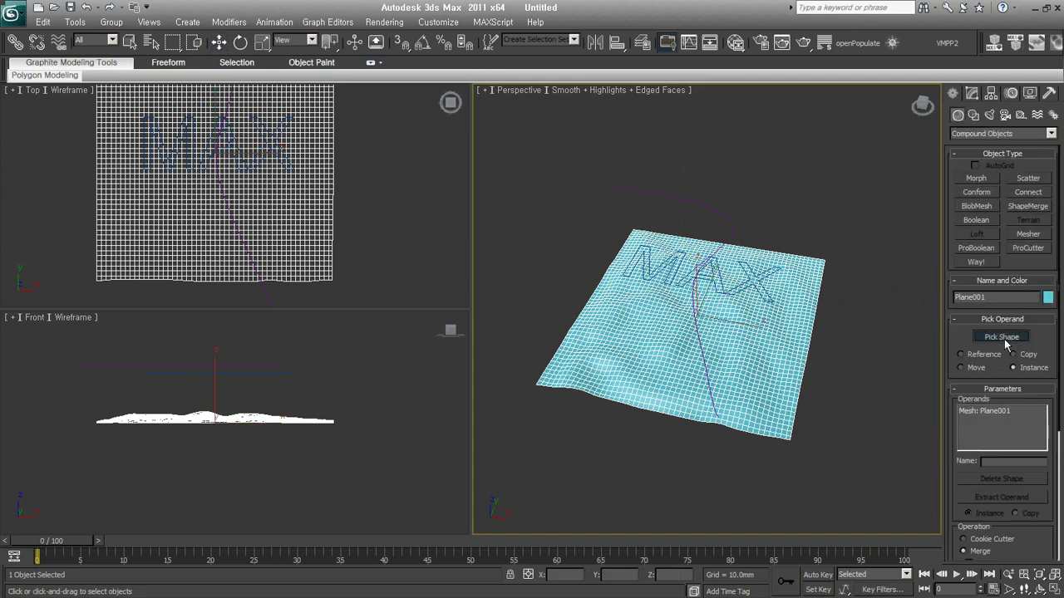
{"action": "middle_click_drag", "start_coordinate": [706, 387], "coordinate": [715, 363], "text": "alt"}
{"action": "left_click", "coordinate": [769, 247]}
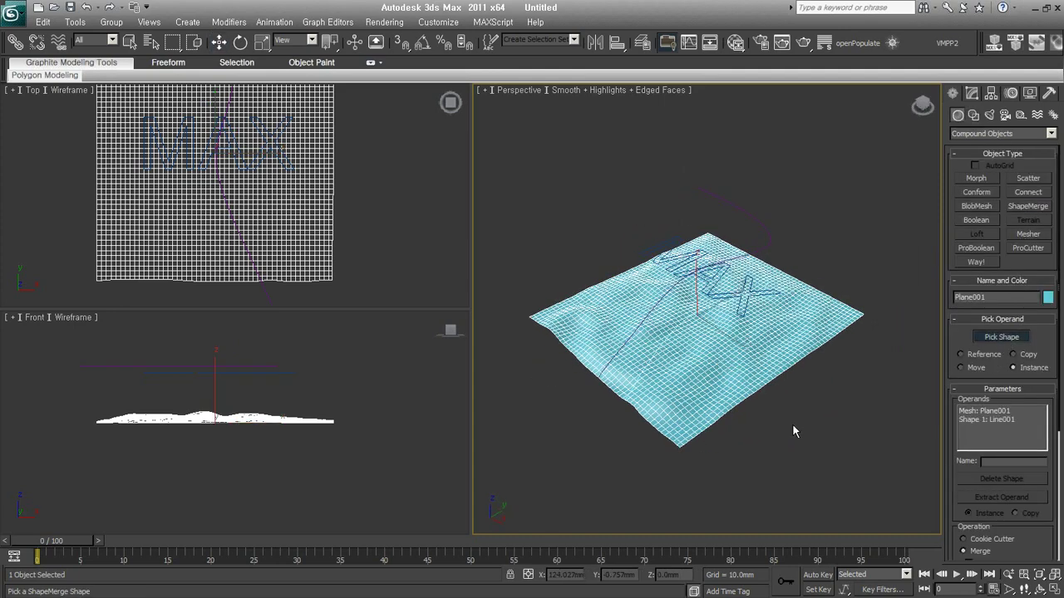
{"action": "middle_click_drag", "start_coordinate": [793, 406], "coordinate": [781, 420], "text": "alt"}
{"action": "left_click_drag", "start_coordinate": [1028, 544], "coordinate": [1051, 350]}
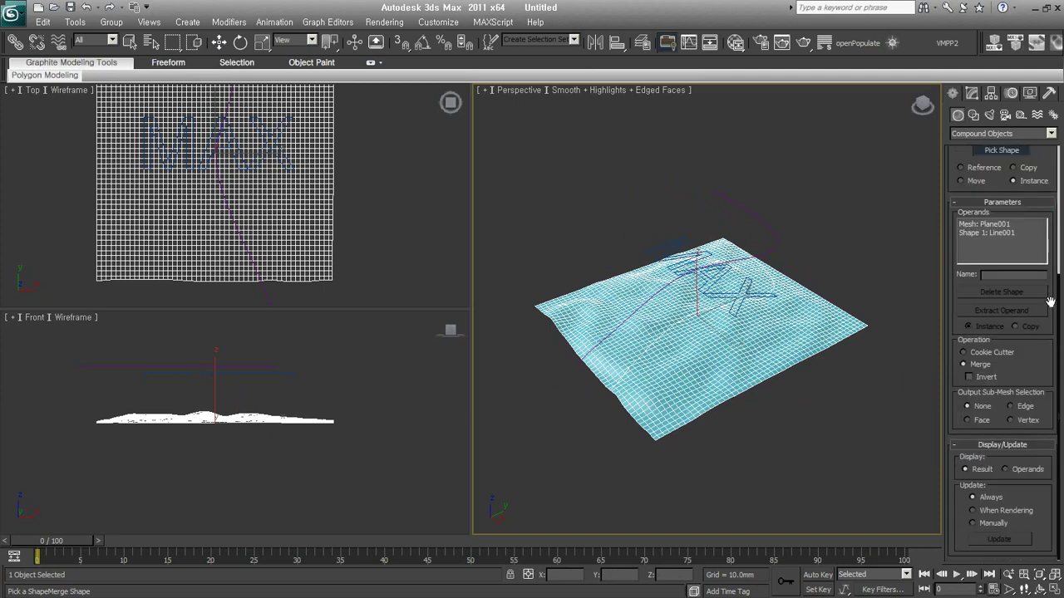
{"action": "middle_click_drag", "start_coordinate": [781, 371], "coordinate": [769, 366], "text": "alt"}
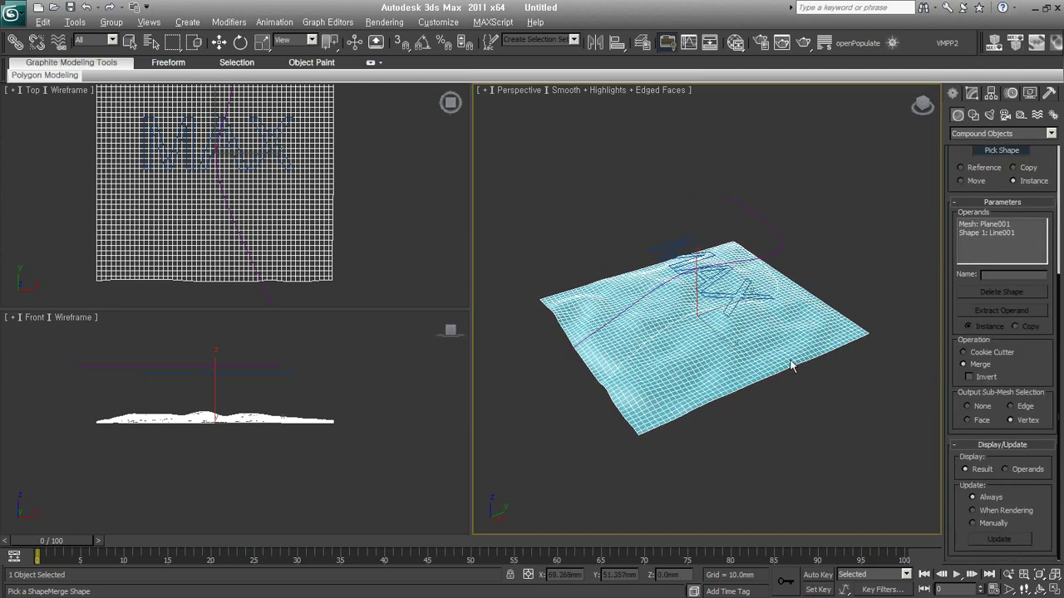
{"action": "right_click", "coordinate": [855, 306]}
{"action": "left_click", "coordinate": [966, 375]}
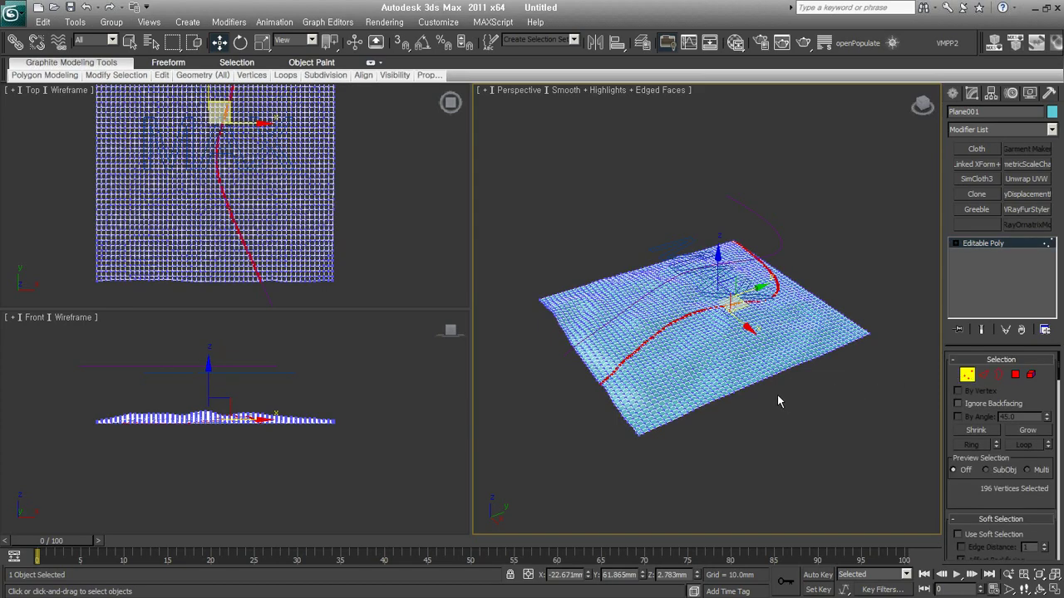
- Convert the curve's vertex selection to edges and zoom in close on the plane
{"action": "middle_click_drag", "start_coordinate": [778, 395], "coordinate": [705, 390], "text": "alt"}
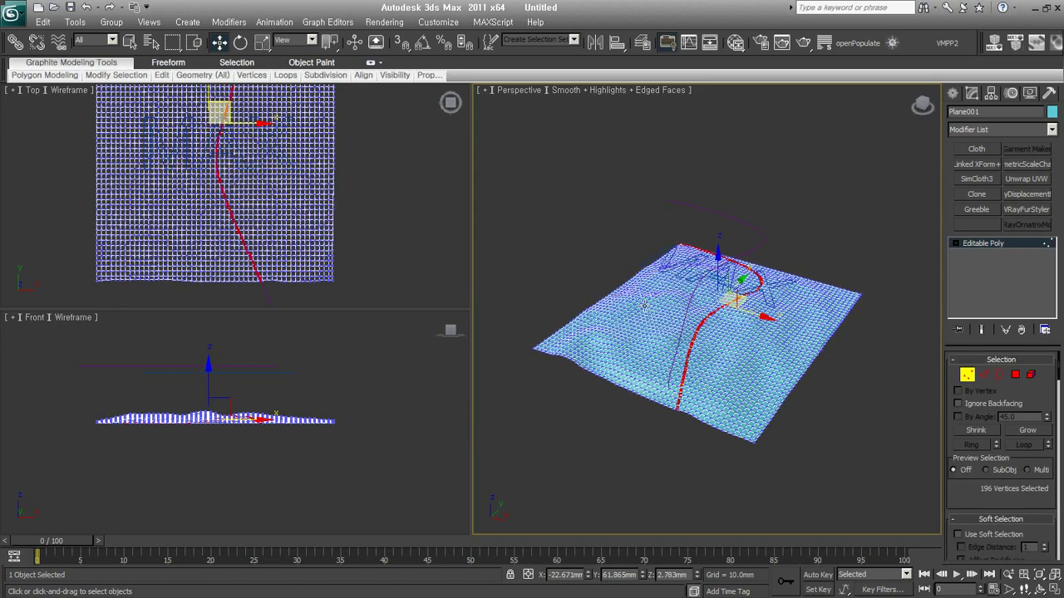
{"action": "left_click", "coordinate": [986, 374]}
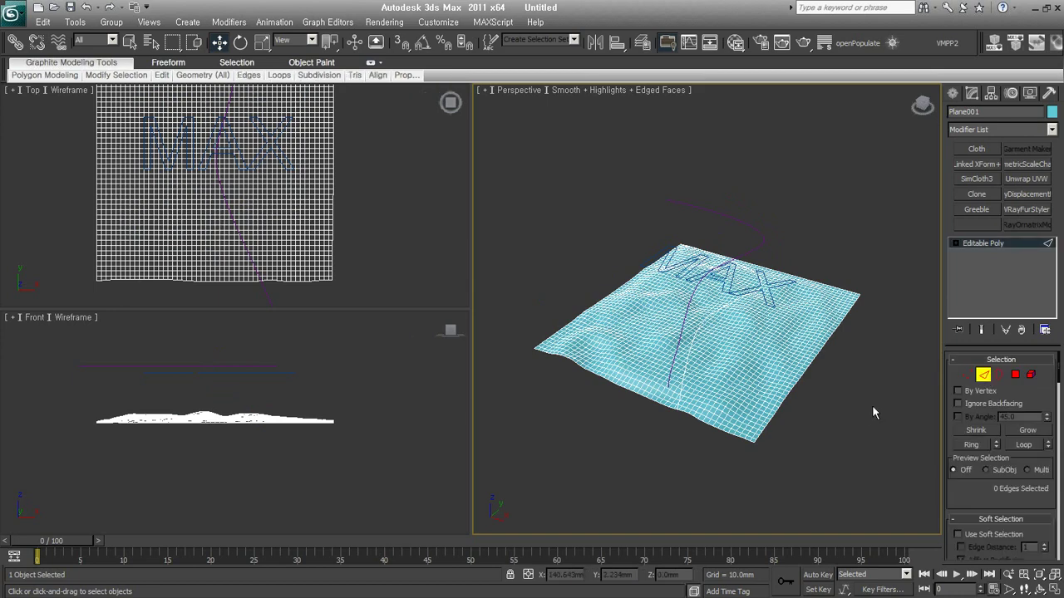
{"action": "left_click", "coordinate": [968, 373]}
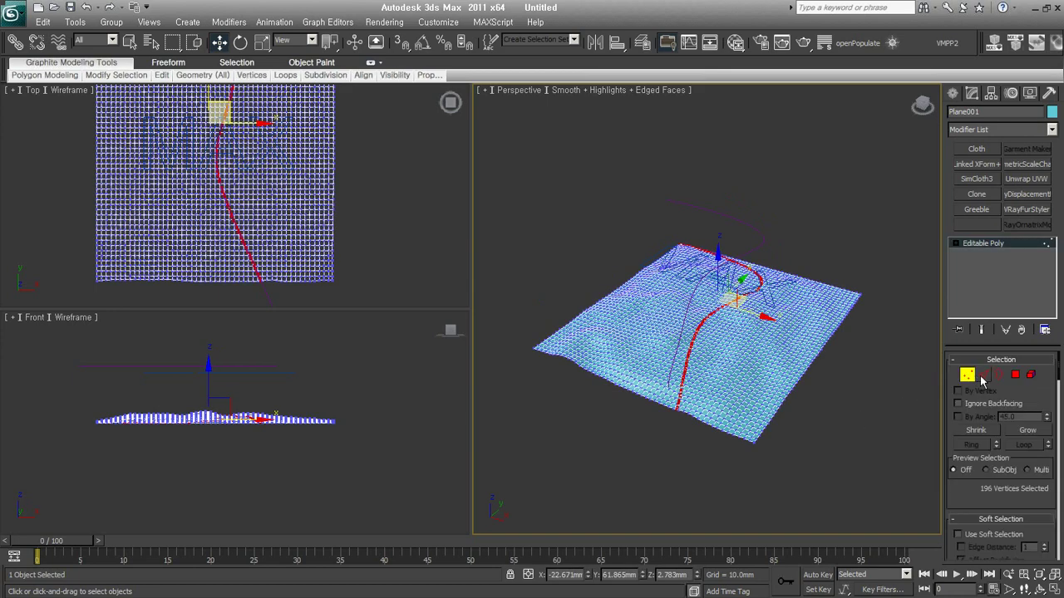
{"action": "left_click", "coordinate": [986, 374], "text": "ctrl+shift"}
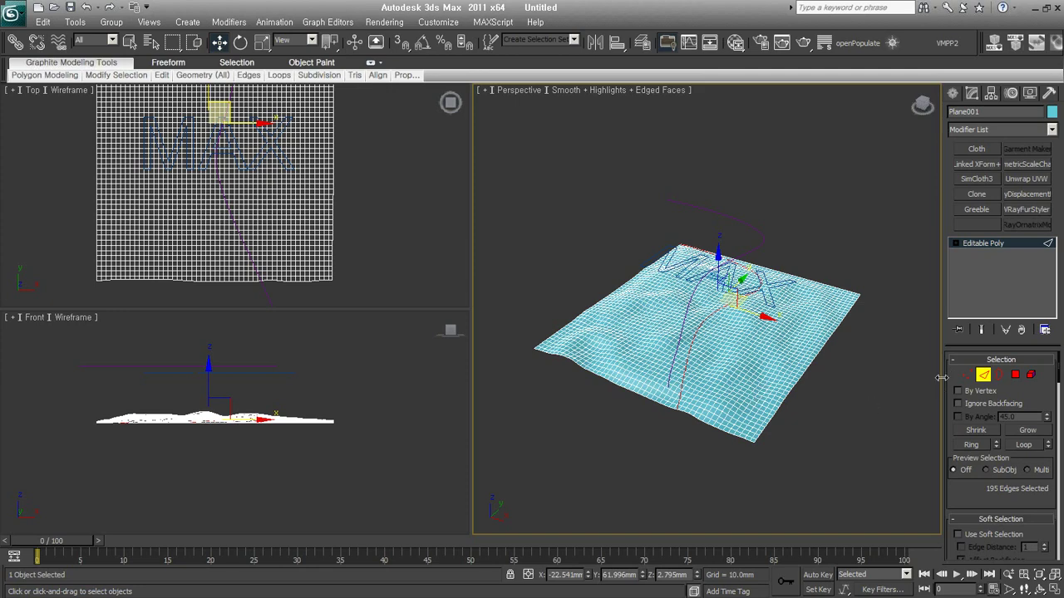
{"action": "key", "text": "alt+z"}
{"action": "mouse_move", "coordinate": [685, 466]}
{"action": "left_mouse_down"}
{"action": "mouse_move", "coordinate": [685, 370]}
{"action": "mouse_move", "coordinate": [682, 399]}
{"action": "left_mouse_up"}
{"action": "middle_click_drag", "start_coordinate": [810, 371], "coordinate": [782, 373], "text": "alt"}
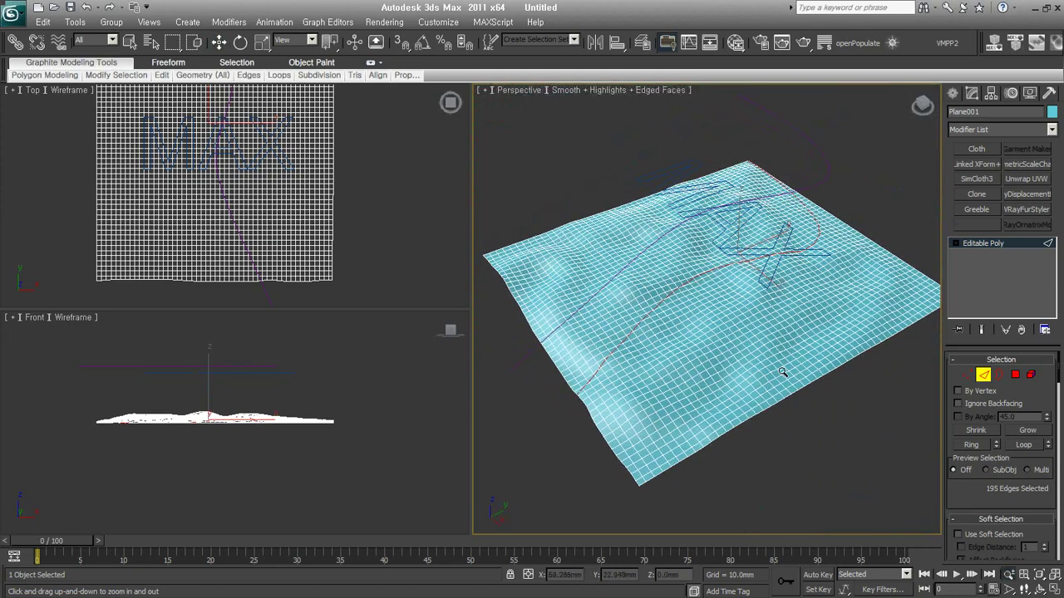
{"action": "scroll", "coordinate": [1005, 499], "scroll_direction": "down", "scroll_amount": 2}
{"action": "scroll", "coordinate": [993, 466], "scroll_direction": "down", "scroll_amount": 2}
- Enable Soft Selection with Falloff 39.8mm and Pinch 0.91
{"action": "left_click", "coordinate": [981, 440]}
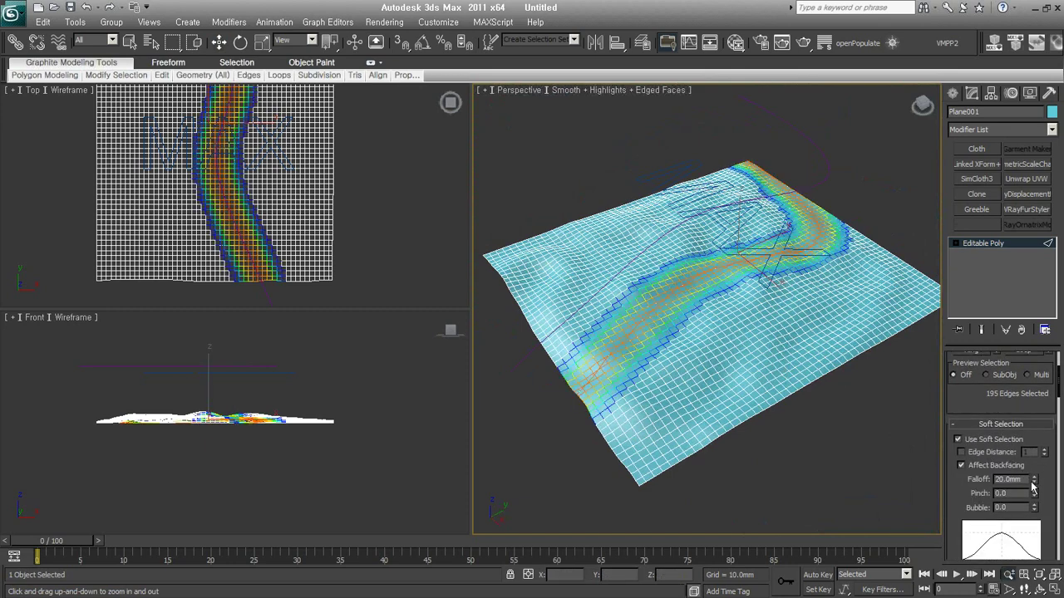
{"action": "left_click_drag", "start_coordinate": [1033, 488], "coordinate": [1039, 517]}
{"action": "mouse_move", "coordinate": [695, 349]}
{"action": "middle_mouse_down", "text": "alt"}
{"action": "mouse_move", "coordinate": [694, 373]}
{"action": "mouse_move", "coordinate": [769, 403]}
{"action": "middle_mouse_up", "text": "alt"}
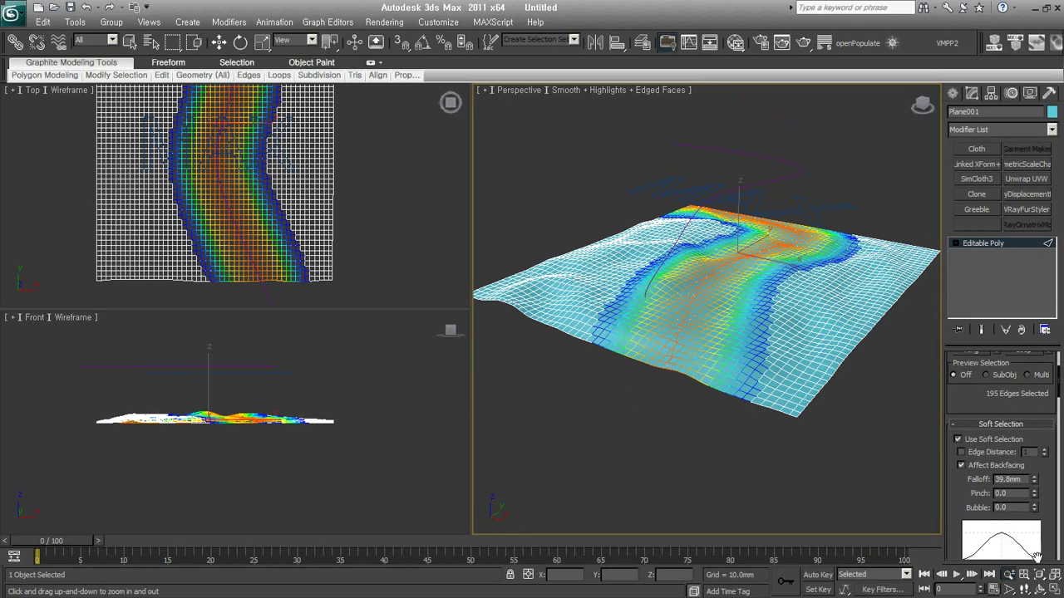
{"action": "mouse_move", "coordinate": [1035, 496]}
{"action": "left_mouse_down"}
{"action": "mouse_move", "coordinate": [1035, 508]}
{"action": "mouse_move", "coordinate": [1034, 483]}
{"action": "left_mouse_up"}
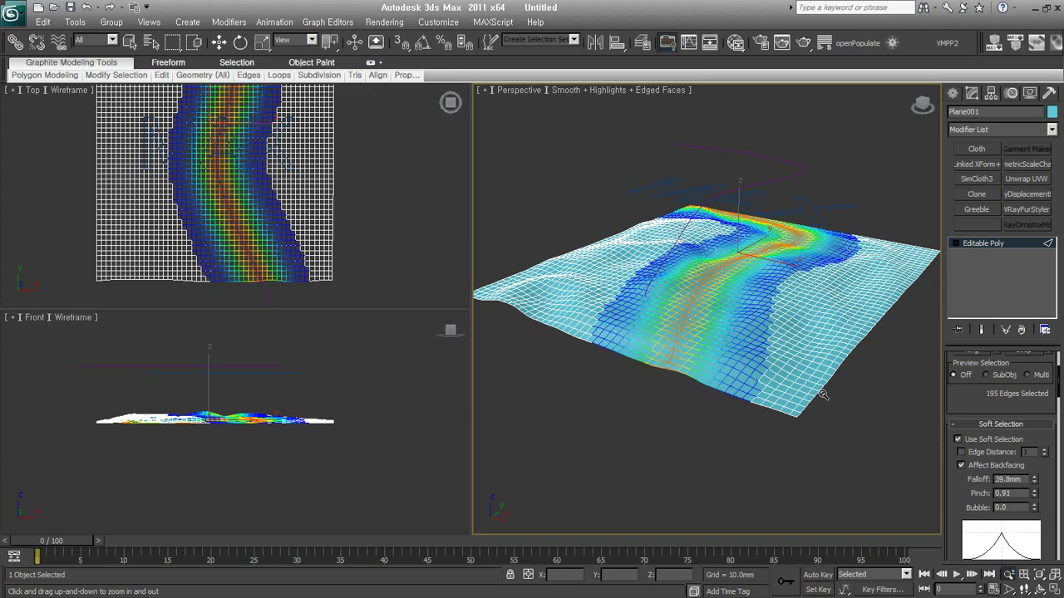
- Pull the soft-selected edges down along Z to carve the trough
{"action": "key", "text": "w"}
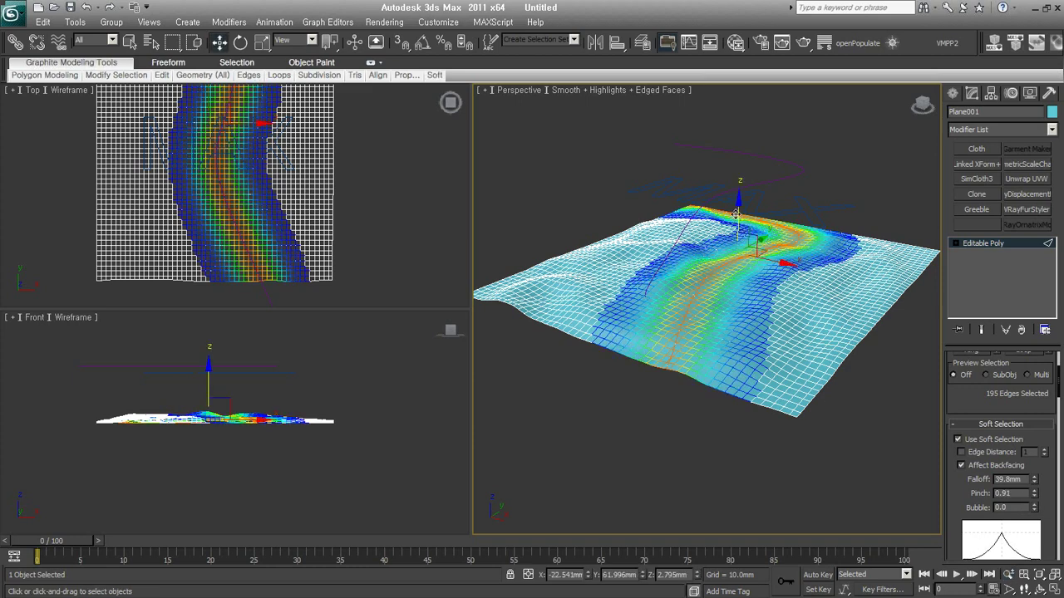
{"action": "mouse_move", "coordinate": [736, 214]}
{"action": "left_mouse_down"}
{"action": "mouse_move", "coordinate": [727, 243]}
{"action": "mouse_move", "coordinate": [776, 330]}
{"action": "left_mouse_up"}
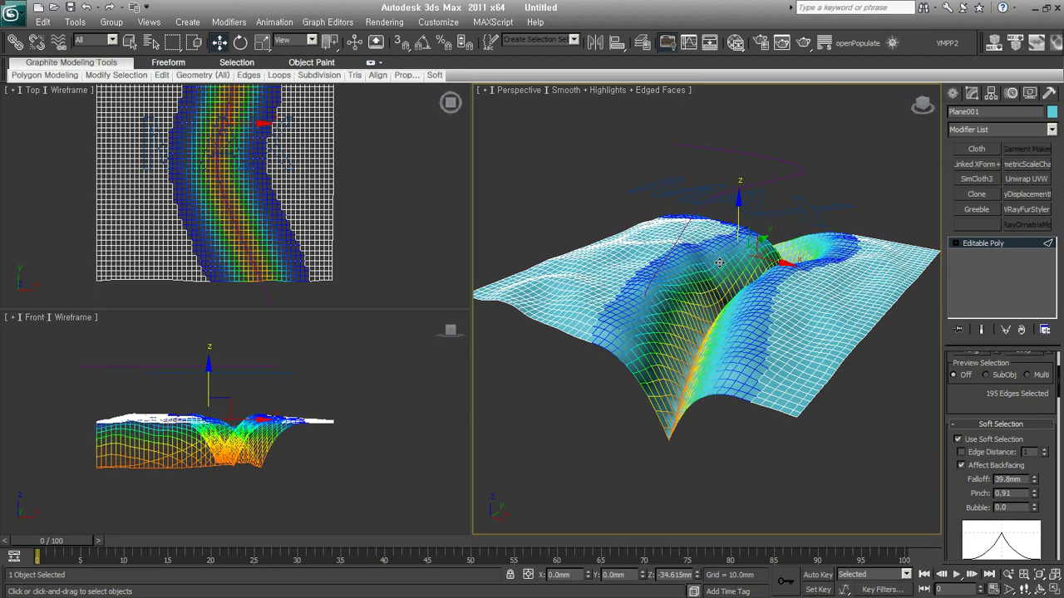
{"action": "mouse_move", "coordinate": [776, 330]}
{"action": "middle_mouse_down", "text": "alt"}
{"action": "mouse_move", "coordinate": [513, 371]}
{"action": "mouse_move", "coordinate": [588, 372]}
{"action": "middle_mouse_up", "text": "alt"}
- Return to object level and activate the Push/Pull brush in Paint Deformation
{"action": "key", "text": "2"}
{"action": "scroll", "coordinate": [986, 426], "scroll_direction": "down", "scroll_amount": 5}
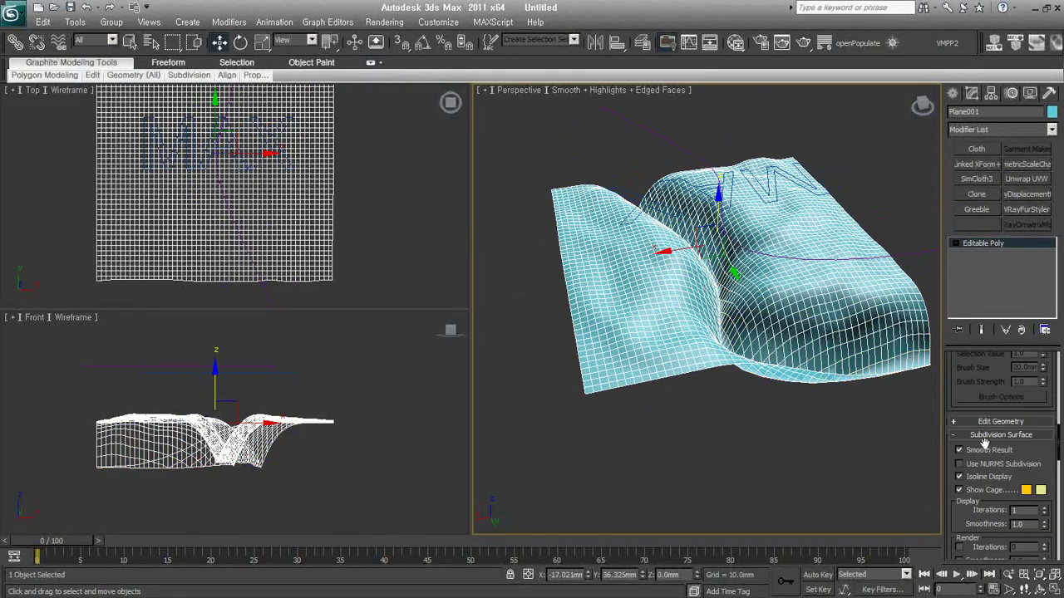
{"action": "scroll", "coordinate": [1041, 451], "scroll_direction": "down", "scroll_amount": 3}
{"action": "left_click", "coordinate": [1000, 431]}
{"action": "scroll", "coordinate": [1014, 449], "scroll_direction": "down", "scroll_amount": 3}
{"action": "scroll", "coordinate": [1015, 385], "scroll_direction": "down", "scroll_amount": 3}
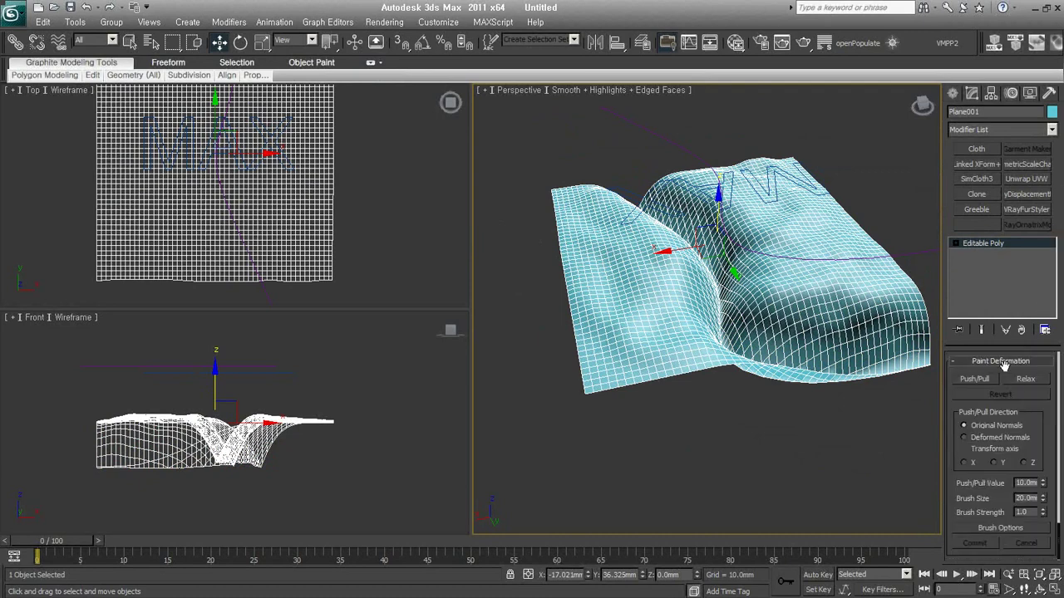
{"action": "left_click", "coordinate": [989, 380]}
- Push a broad bulge and raise the left slope with a brush of about 55 mm
{"action": "left_click_drag", "start_coordinate": [834, 320], "coordinate": [879, 337]}
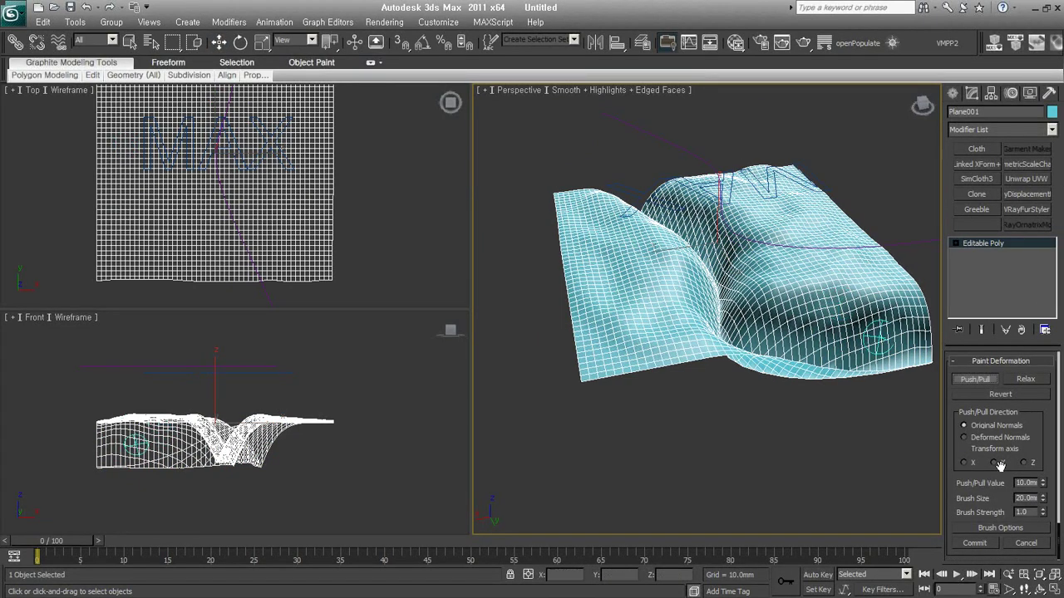
{"action": "left_click_drag", "start_coordinate": [1044, 502], "coordinate": [1040, 493]}
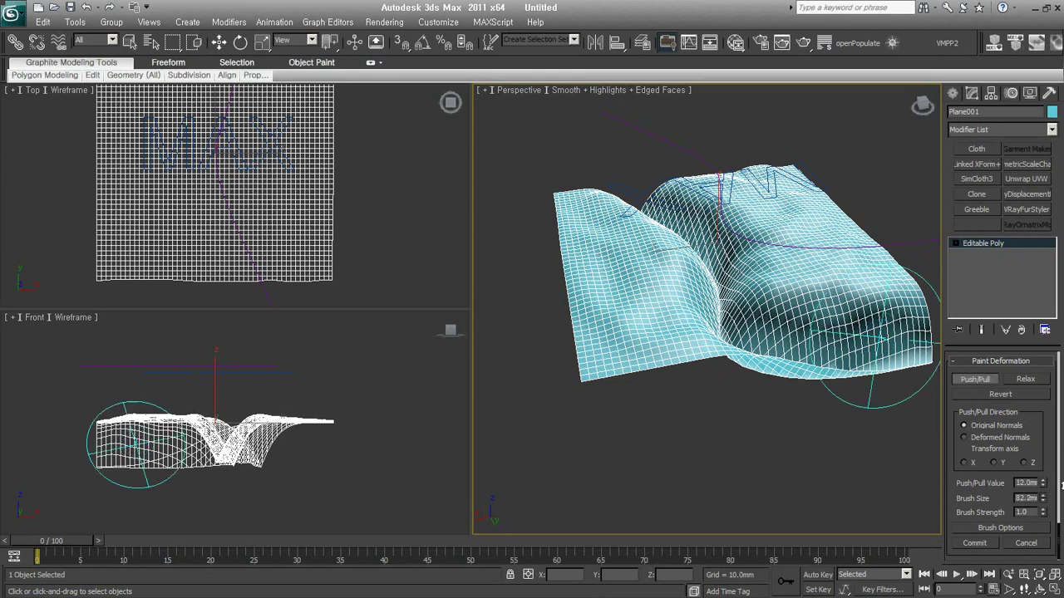
{"action": "mouse_move", "coordinate": [819, 316]}
{"action": "left_mouse_down"}
{"action": "mouse_move", "coordinate": [673, 266]}
{"action": "mouse_move", "coordinate": [808, 227]}
{"action": "mouse_move", "coordinate": [875, 306]}
{"action": "mouse_move", "coordinate": [619, 330]}
{"action": "left_mouse_up"}
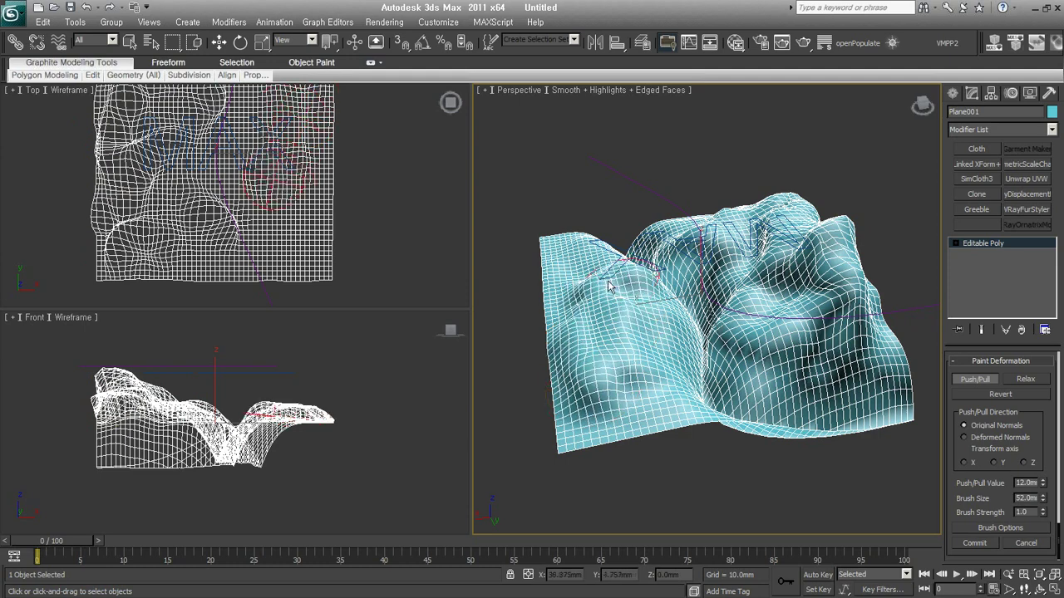
{"action": "left_click_drag", "start_coordinate": [619, 330], "coordinate": [565, 278]}
{"action": "left_click_drag", "start_coordinate": [1044, 496], "coordinate": [1046, 503]}
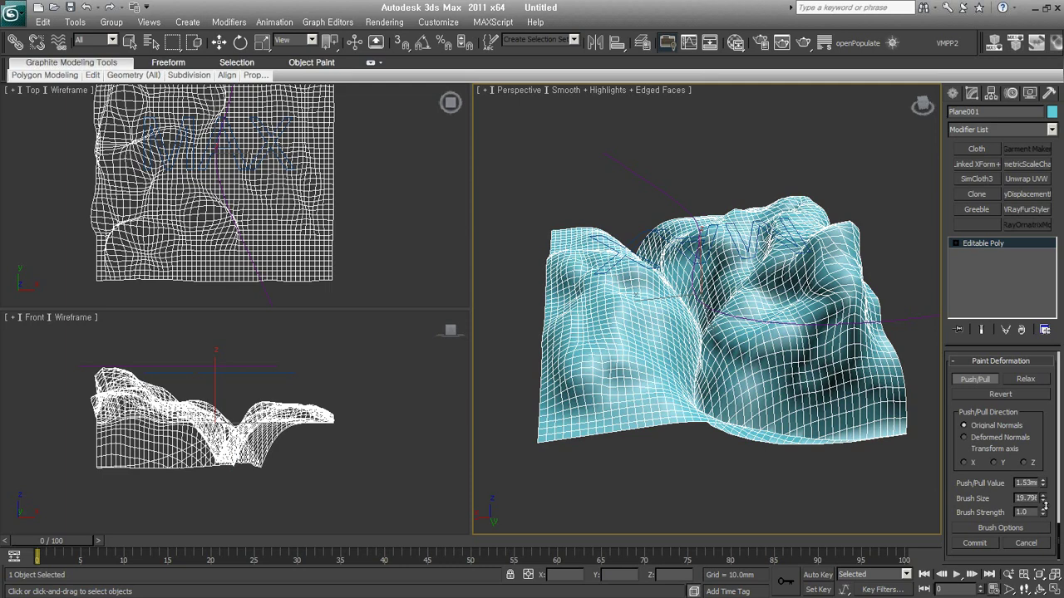
- Raise another bulge on the terrain, then switch the brush to Relax
{"action": "middle_click_drag", "start_coordinate": [714, 399], "coordinate": [731, 387], "text": "alt"}
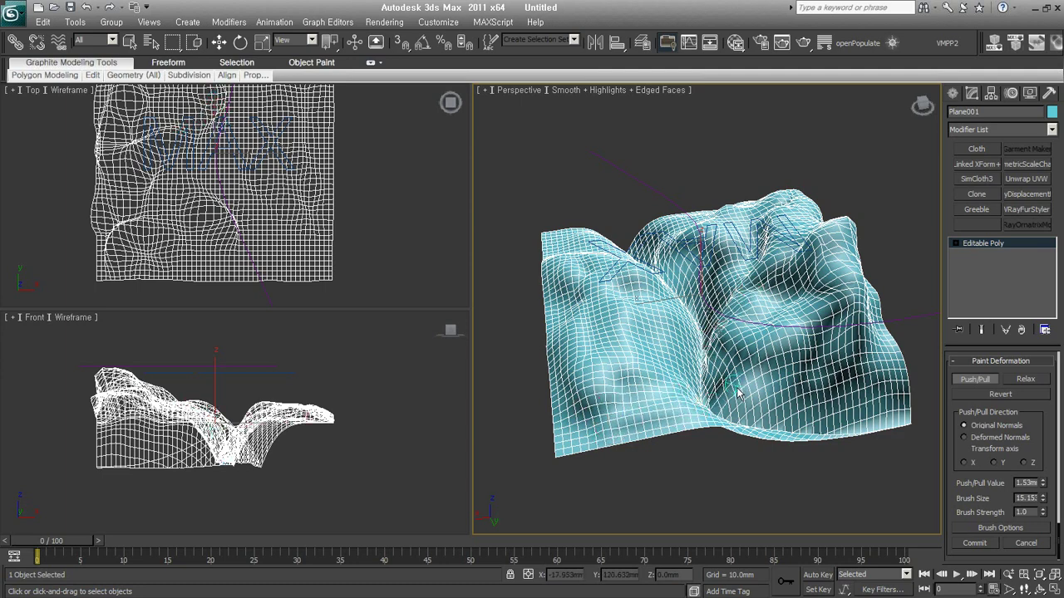
{"action": "middle_click_drag", "start_coordinate": [736, 390], "coordinate": [702, 372], "text": "alt"}
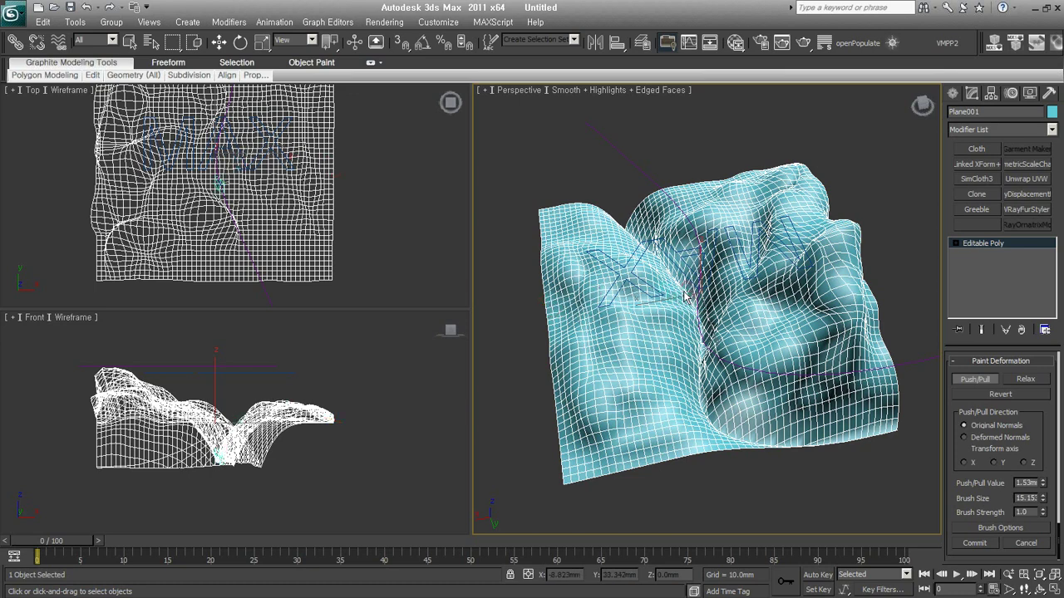
{"action": "middle_click_drag", "start_coordinate": [686, 297], "coordinate": [672, 214], "text": "alt"}
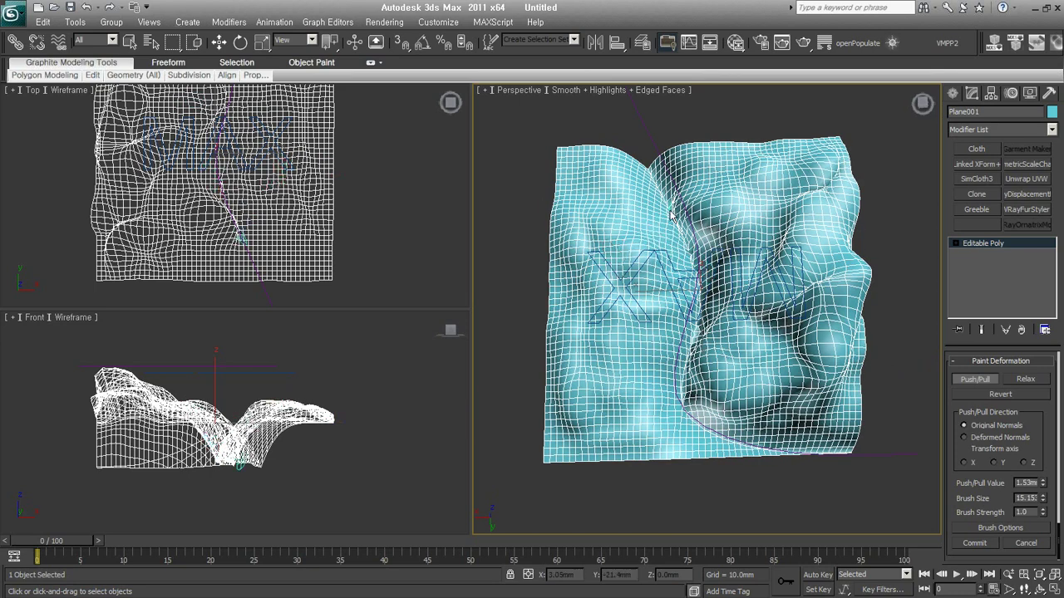
{"action": "mouse_move", "coordinate": [551, 202]}
{"action": "middle_mouse_down", "text": "alt"}
{"action": "mouse_move", "coordinate": [700, 324]}
{"action": "mouse_move", "coordinate": [844, 269]}
{"action": "middle_mouse_up", "text": "alt"}
{"action": "mouse_move", "coordinate": [721, 336]}
{"action": "middle_mouse_down", "text": "alt"}
{"action": "mouse_move", "coordinate": [669, 405]}
{"action": "mouse_move", "coordinate": [779, 389]}
{"action": "middle_mouse_up", "text": "alt"}
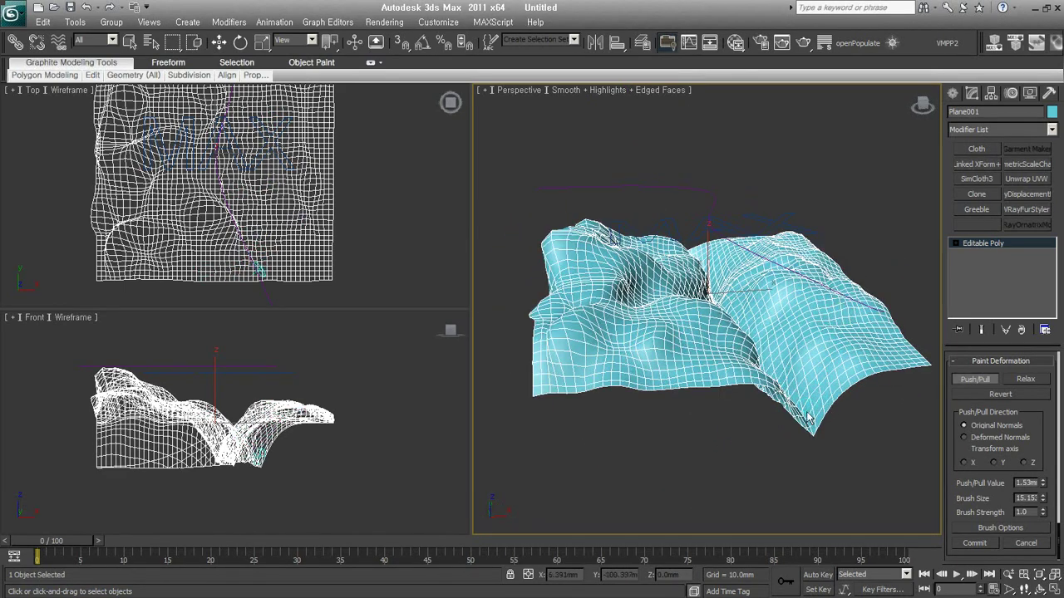
{"action": "middle_click_drag", "start_coordinate": [860, 363], "coordinate": [723, 416], "text": "alt"}
{"action": "left_click_drag", "start_coordinate": [725, 424], "coordinate": [713, 378]}
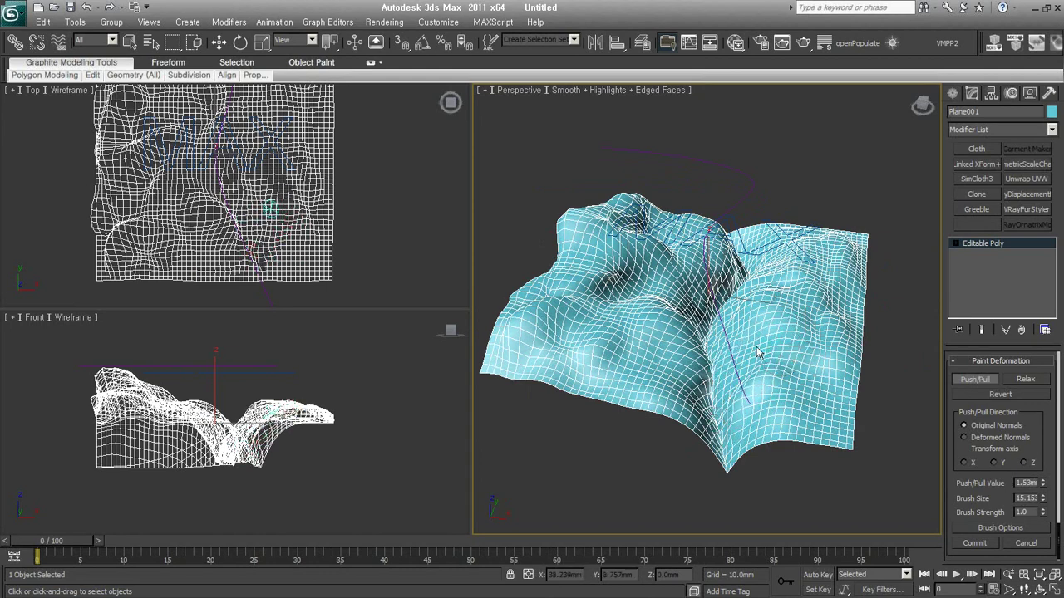
{"action": "middle_click_drag", "start_coordinate": [713, 379], "coordinate": [755, 375], "text": "alt"}
{"action": "mouse_move", "coordinate": [841, 360]}
{"action": "middle_mouse_down", "text": "alt"}
{"action": "mouse_move", "coordinate": [725, 379]}
{"action": "mouse_move", "coordinate": [922, 403]}
{"action": "middle_mouse_up", "text": "alt"}
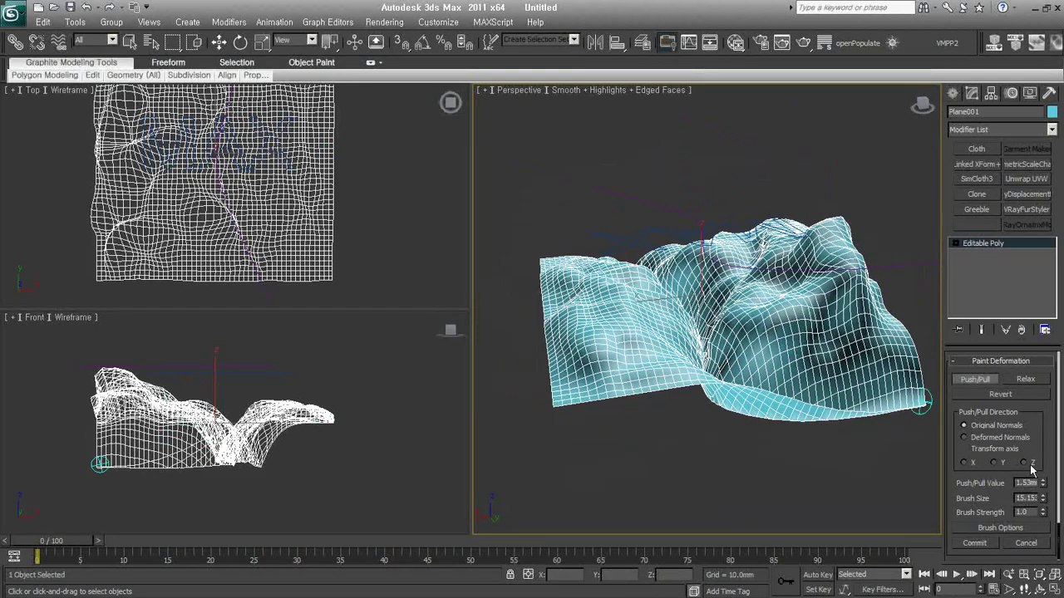
{"action": "left_click", "coordinate": [1035, 381]}
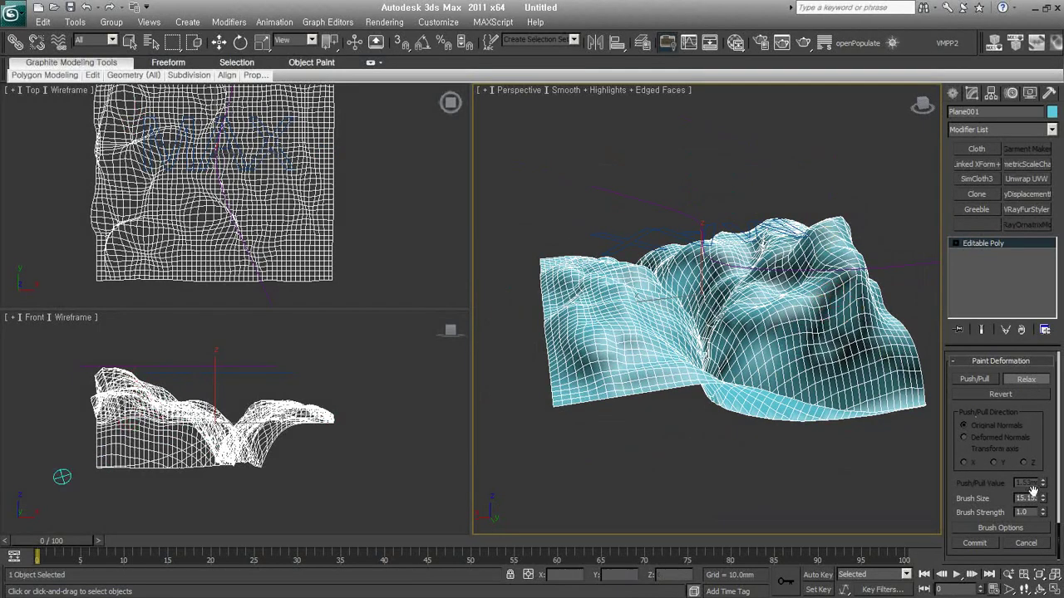
- Relax the peaks, central valley and side areas with a brush of about 104 mm
{"action": "left_click_drag", "start_coordinate": [1044, 498], "coordinate": [1043, 449]}
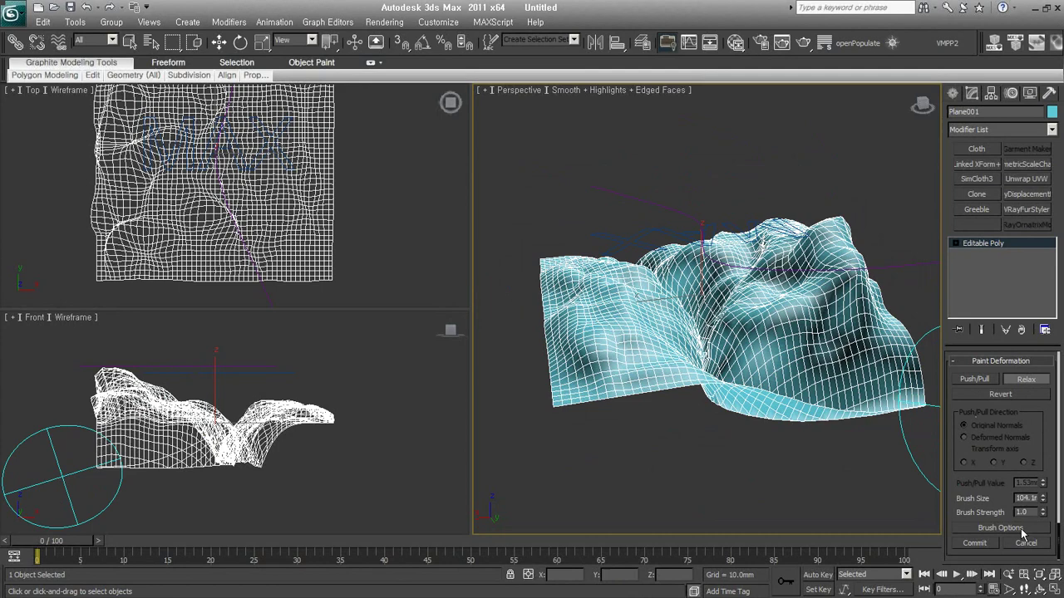
{"action": "mouse_move", "coordinate": [765, 249]}
{"action": "left_mouse_down"}
{"action": "mouse_move", "coordinate": [795, 274]}
{"action": "mouse_move", "coordinate": [835, 270]}
{"action": "mouse_move", "coordinate": [814, 276]}
{"action": "left_mouse_up"}
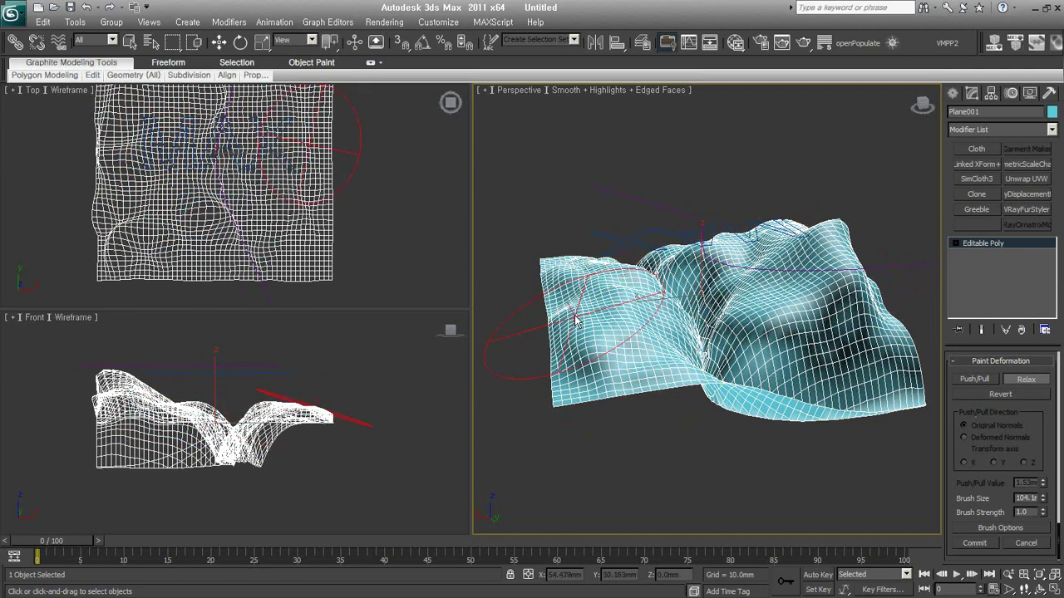
{"action": "middle_click_drag", "start_coordinate": [814, 276], "coordinate": [828, 241], "text": "alt"}
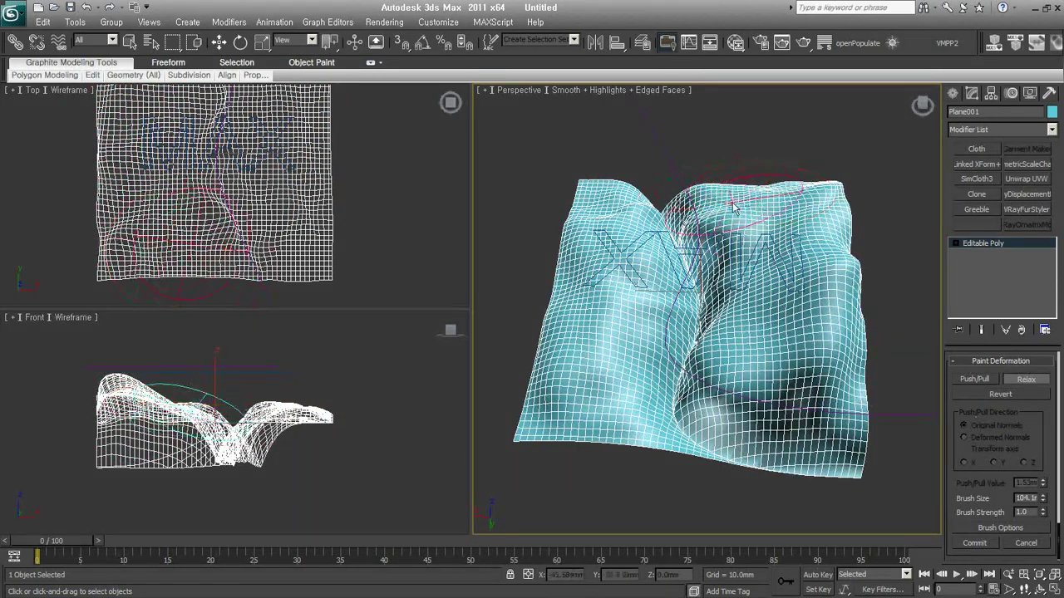
{"action": "mouse_move", "coordinate": [828, 241]}
{"action": "middle_mouse_down", "text": "alt"}
{"action": "mouse_move", "coordinate": [820, 335]}
{"action": "mouse_move", "coordinate": [731, 332]}
{"action": "middle_mouse_up", "text": "alt"}
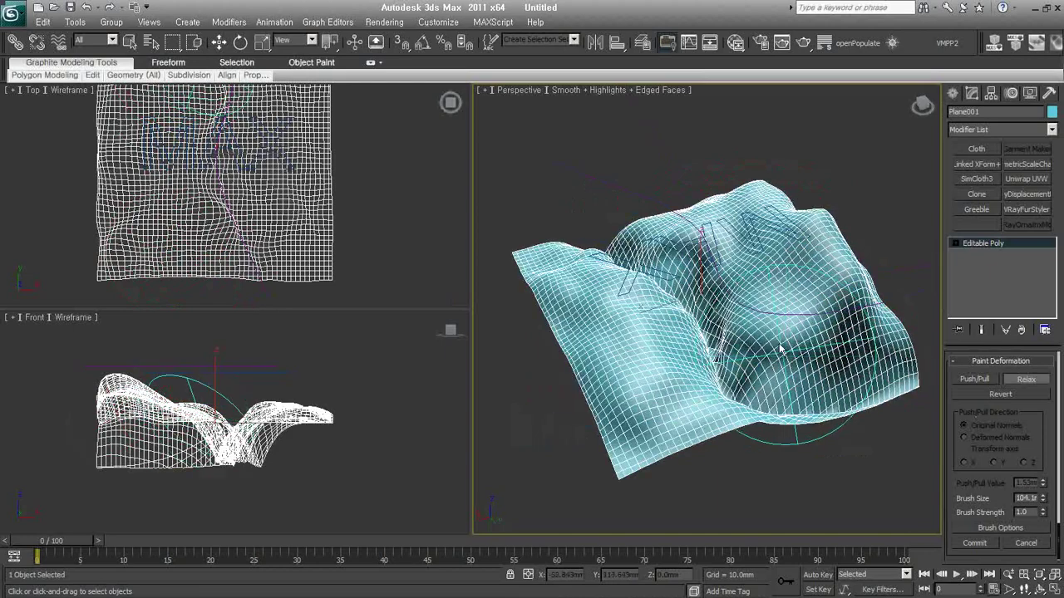
{"action": "middle_click_drag", "start_coordinate": [634, 307], "coordinate": [752, 352], "text": "alt"}
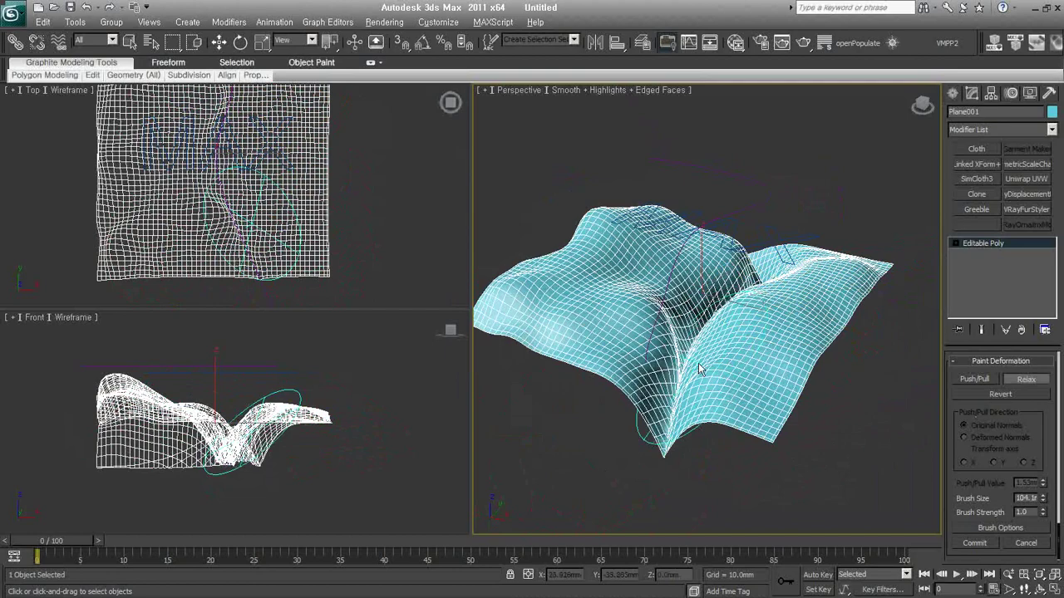
{"action": "mouse_move", "coordinate": [696, 369]}
{"action": "left_mouse_down"}
{"action": "mouse_move", "coordinate": [656, 307]}
{"action": "mouse_move", "coordinate": [584, 297]}
{"action": "mouse_move", "coordinate": [515, 320]}
{"action": "left_mouse_up"}
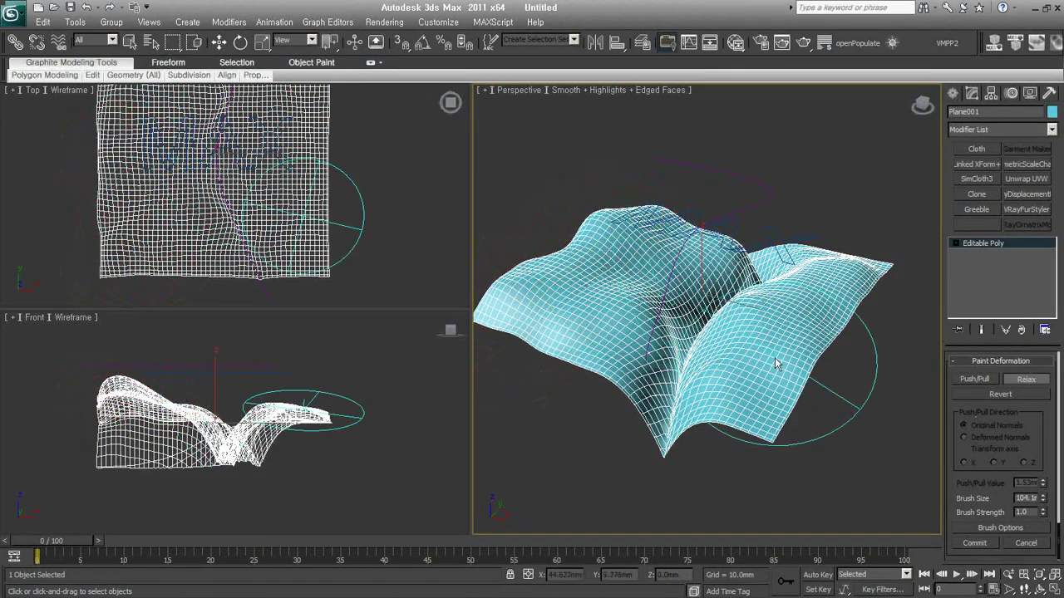
{"action": "middle_click_drag", "start_coordinate": [606, 332], "coordinate": [657, 371], "text": "alt"}
{"action": "middle_click_drag", "start_coordinate": [924, 360], "coordinate": [823, 283], "text": "alt"}
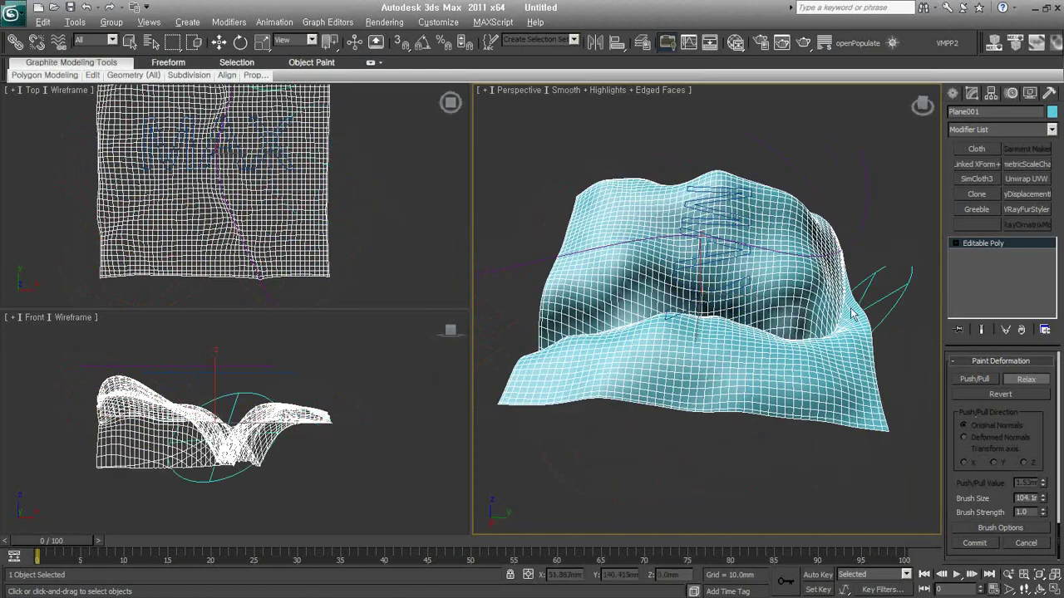
{"action": "left_click_drag", "start_coordinate": [818, 281], "coordinate": [795, 287]}
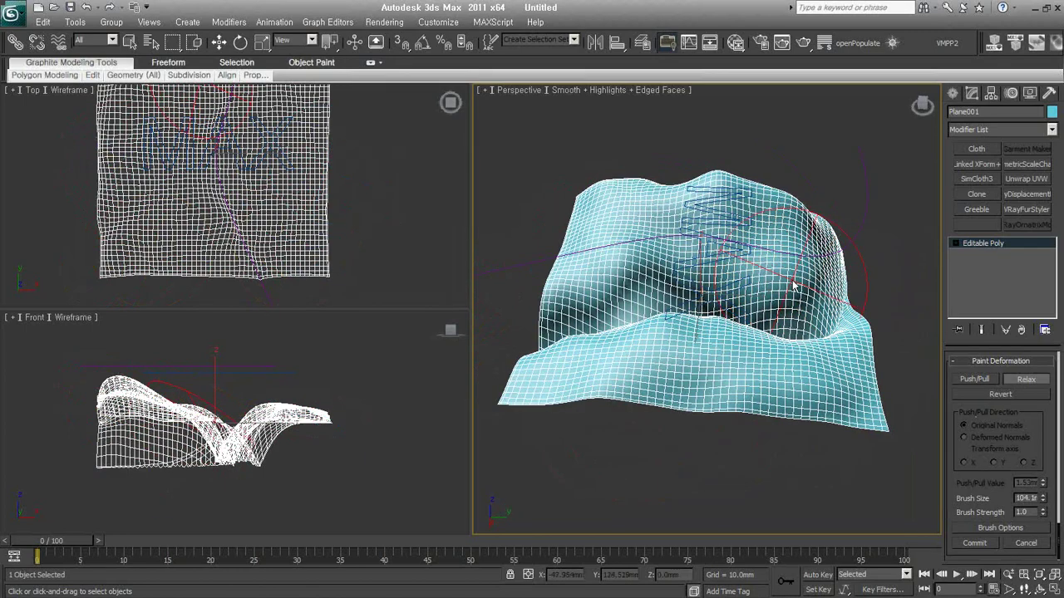
{"action": "mouse_move", "coordinate": [910, 390]}
{"action": "middle_mouse_down", "text": "alt"}
{"action": "mouse_move", "coordinate": [721, 349]}
{"action": "mouse_move", "coordinate": [1007, 164]}
{"action": "middle_mouse_up", "text": "alt"}
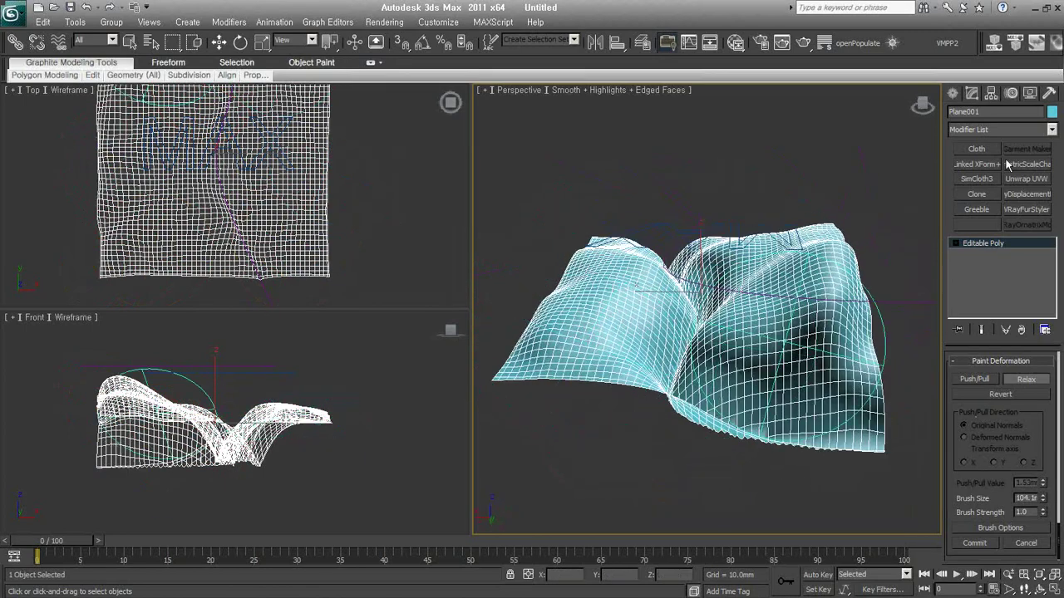
{"action": "left_click", "coordinate": [959, 96]}
- Delete the deformed plane and the remaining MAX text and curve
{"action": "mouse_move", "coordinate": [751, 327]}
{"action": "middle_mouse_down", "text": "alt"}
{"action": "mouse_move", "coordinate": [811, 359]}
{"action": "mouse_move", "coordinate": [753, 324]}
{"action": "middle_mouse_up", "text": "alt"}
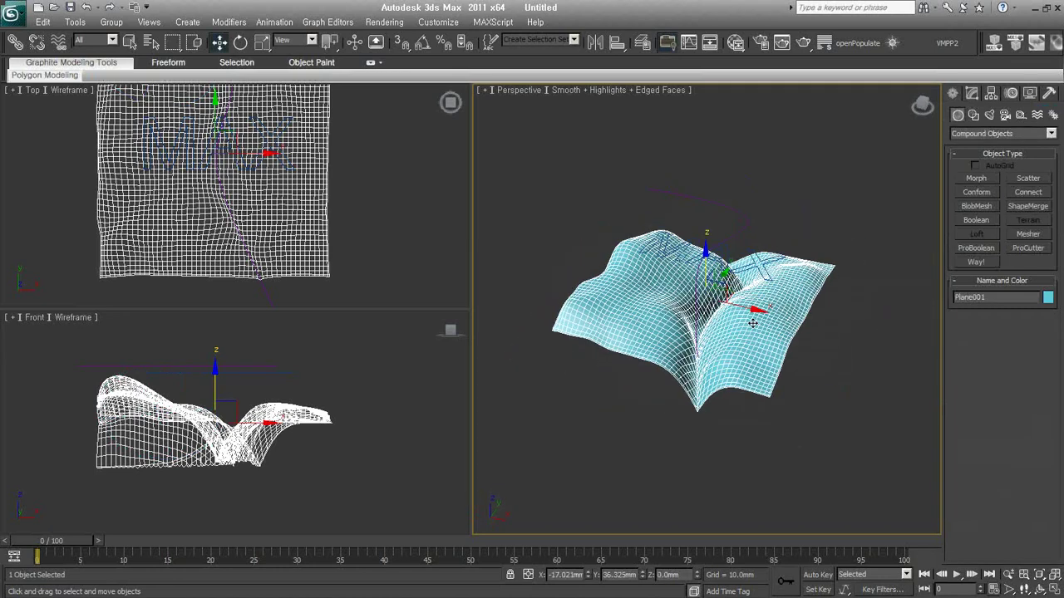
{"action": "middle_click_drag", "start_coordinate": [753, 307], "coordinate": [723, 320], "text": "alt"}
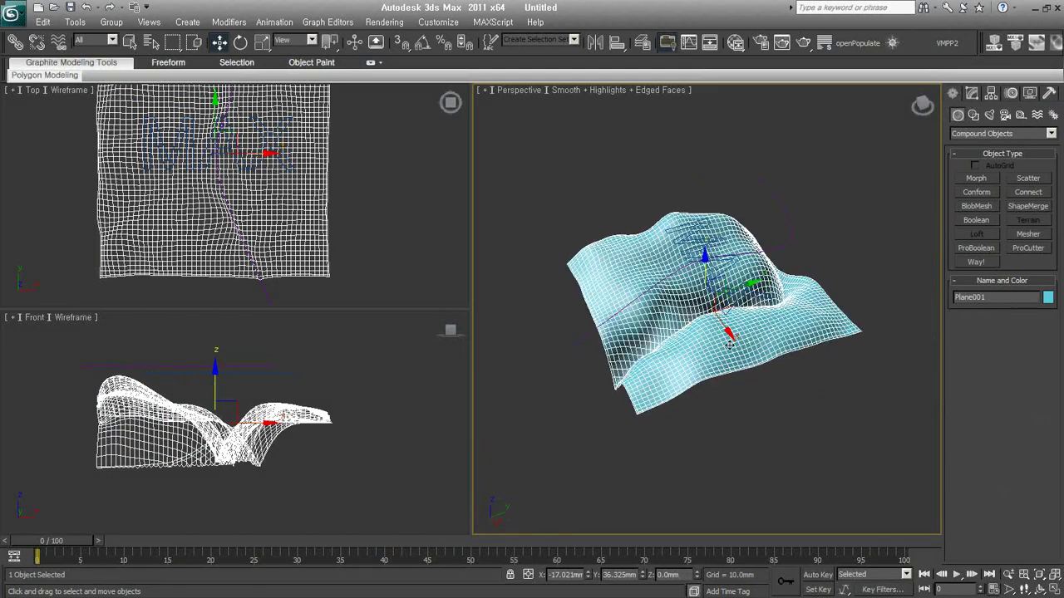
{"action": "middle_click_drag", "start_coordinate": [729, 339], "coordinate": [746, 335], "text": "alt"}
{"action": "key", "text": "Delete"}
{"action": "mouse_move", "coordinate": [860, 382]}
{"action": "left_mouse_down"}
{"action": "mouse_move", "coordinate": [720, 241]}
{"action": "mouse_move", "coordinate": [688, 248]}
{"action": "left_mouse_up"}
{"action": "key", "text": "Delete"}
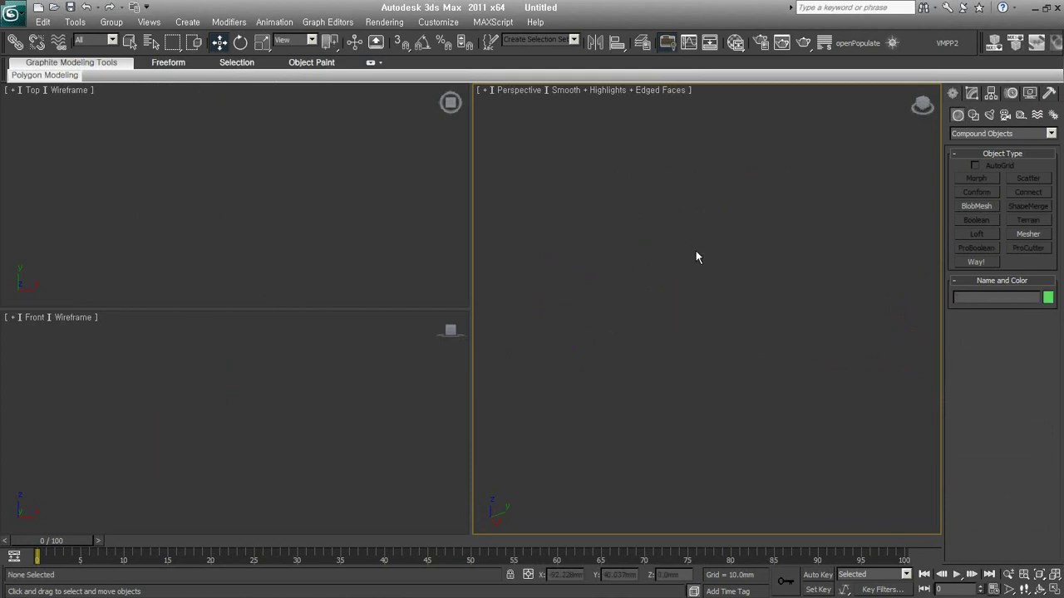
- Switch the Create panel to Standard Primitives and pick Teapot
{"action": "left_click", "coordinate": [971, 134]}
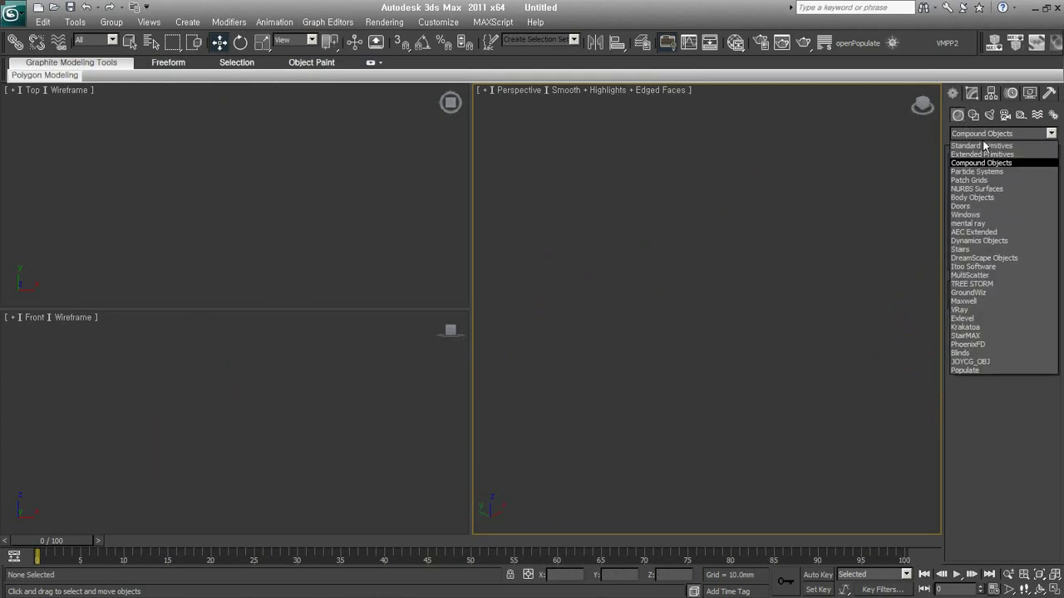
{"action": "left_click", "coordinate": [985, 146]}
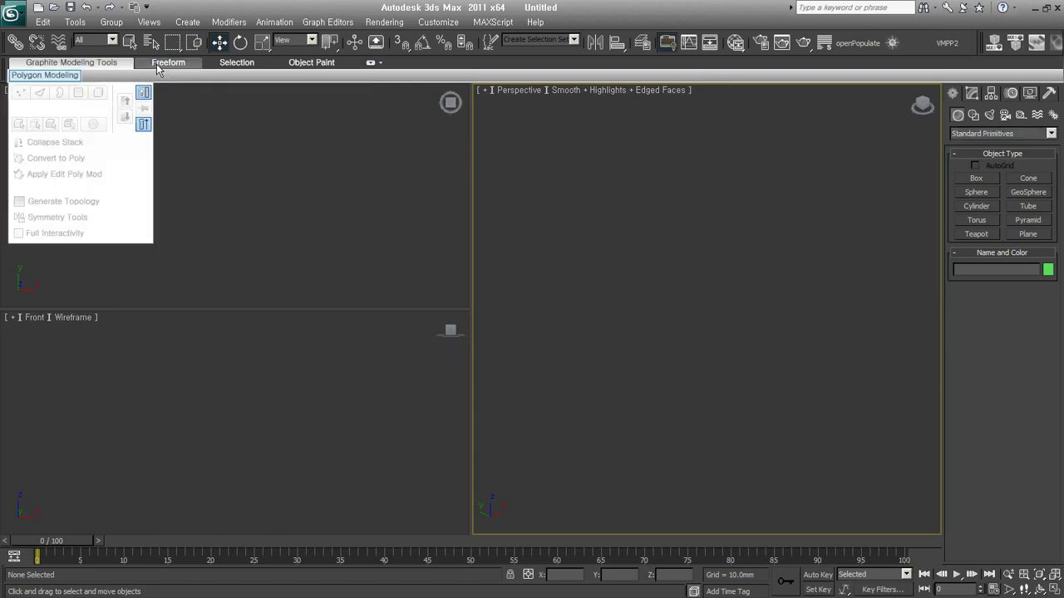
{"action": "left_click", "coordinate": [972, 235]}
- Draw a 12-segment teapot, convert it to Editable Poly and collapse Paint Deformation
{"action": "left_click_drag", "start_coordinate": [711, 370], "coordinate": [737, 401]}
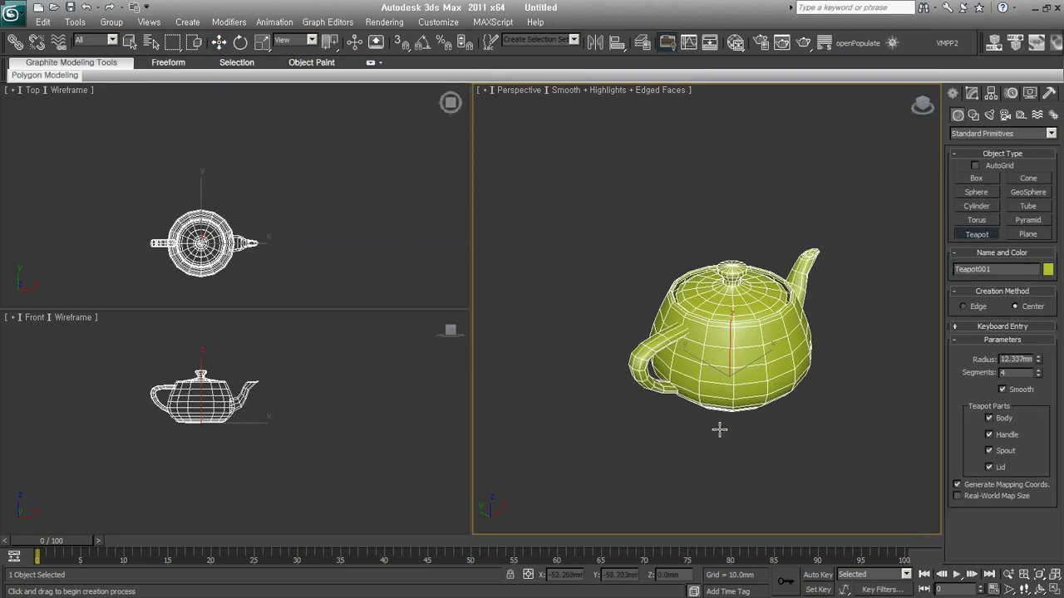
{"action": "left_click_drag", "start_coordinate": [1039, 374], "coordinate": [1039, 375]}
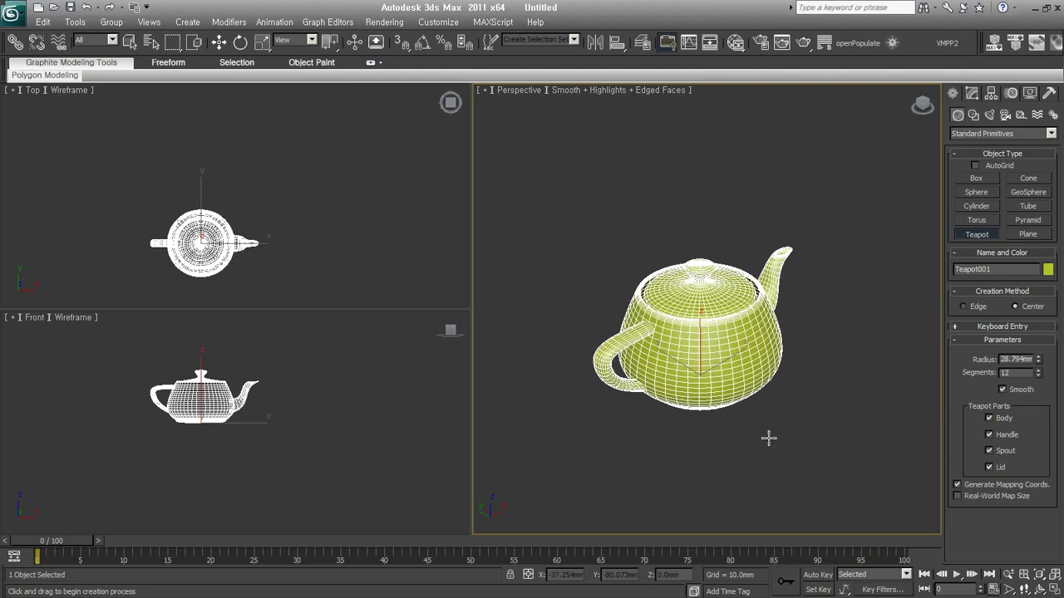
{"action": "middle_click_drag", "start_coordinate": [777, 409], "coordinate": [757, 408]}
{"action": "right_click", "coordinate": [760, 408]}
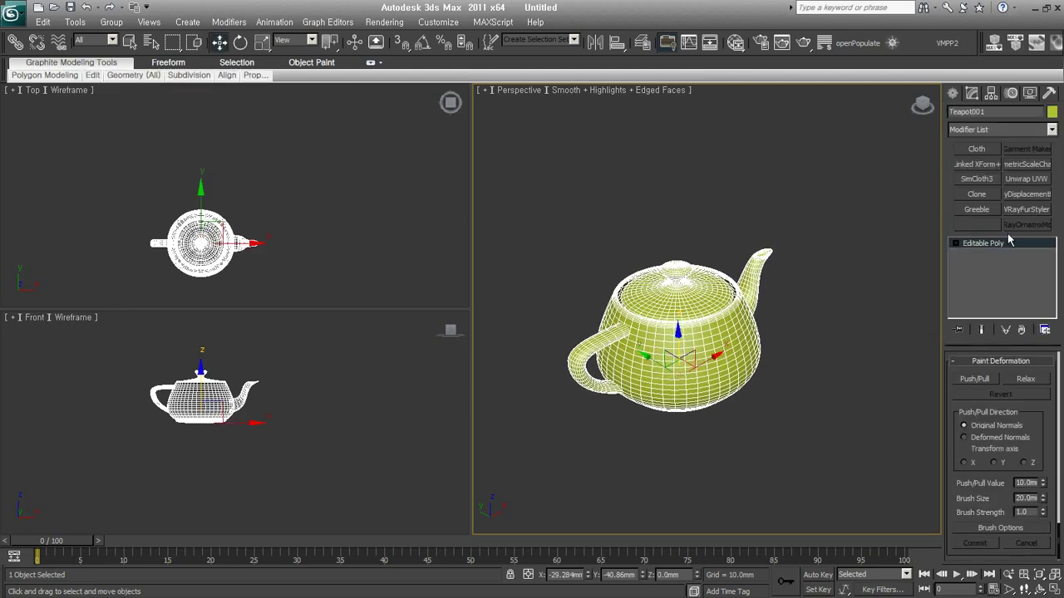
{"action": "left_click", "coordinate": [981, 364]}
{"action": "middle_click_drag", "start_coordinate": [692, 376], "coordinate": [717, 380], "text": "alt"}
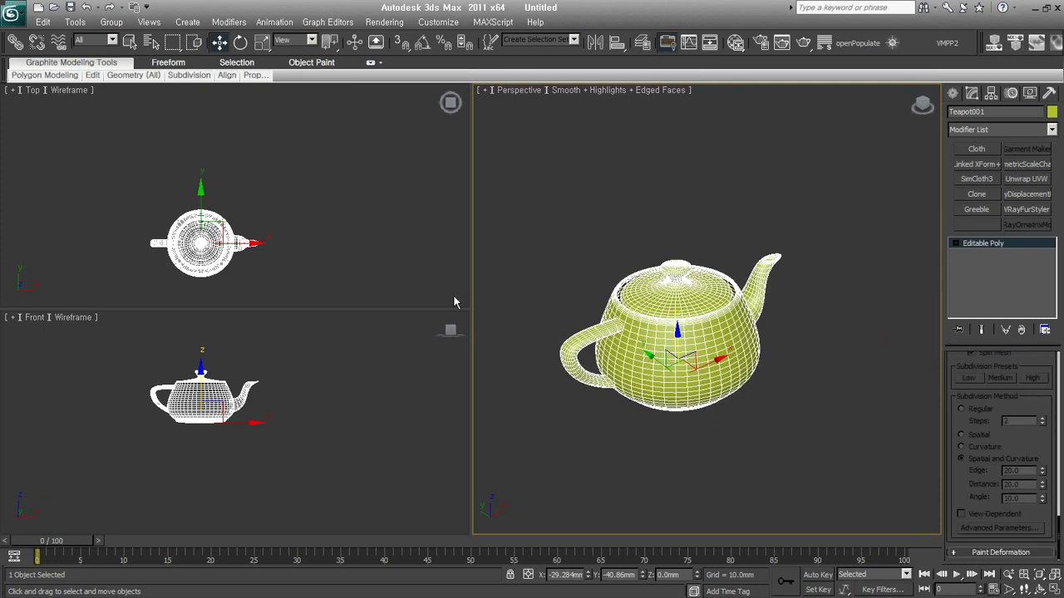
- Show the Freeform ribbon expanded with its PolyDraw and Paint Deform panels
{"action": "left_click", "coordinate": [168, 63]}
{"action": "left_click", "coordinate": [372, 67]}
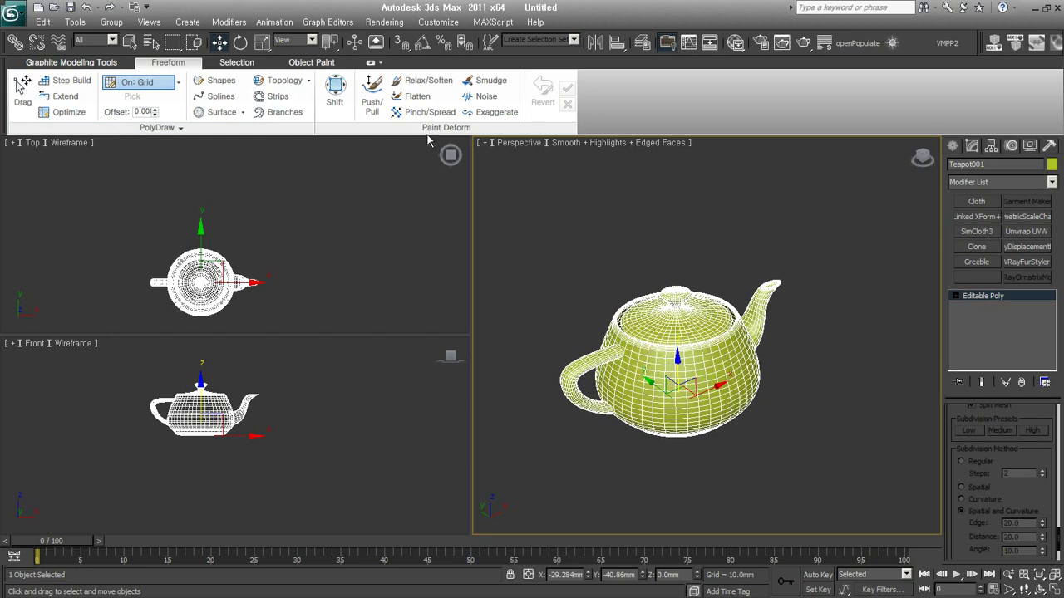
- Activate the Shift brush and frame the teapot side-on in an orthographic User view
{"action": "left_click", "coordinate": [336, 93]}
{"action": "scroll", "coordinate": [759, 399], "scroll_direction": "up", "scroll_amount": 3}
{"action": "scroll", "coordinate": [789, 390], "scroll_direction": "up", "scroll_amount": 2}
{"action": "scroll", "coordinate": [784, 376], "scroll_direction": "up", "scroll_amount": 1}
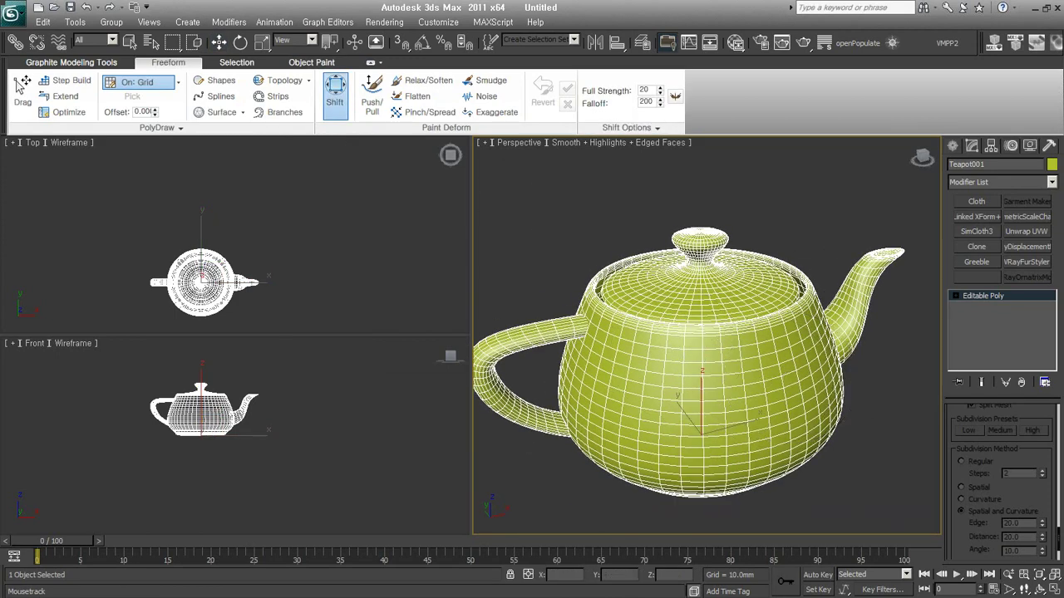
{"action": "middle_click_drag", "start_coordinate": [731, 343], "coordinate": [737, 322], "text": "alt"}
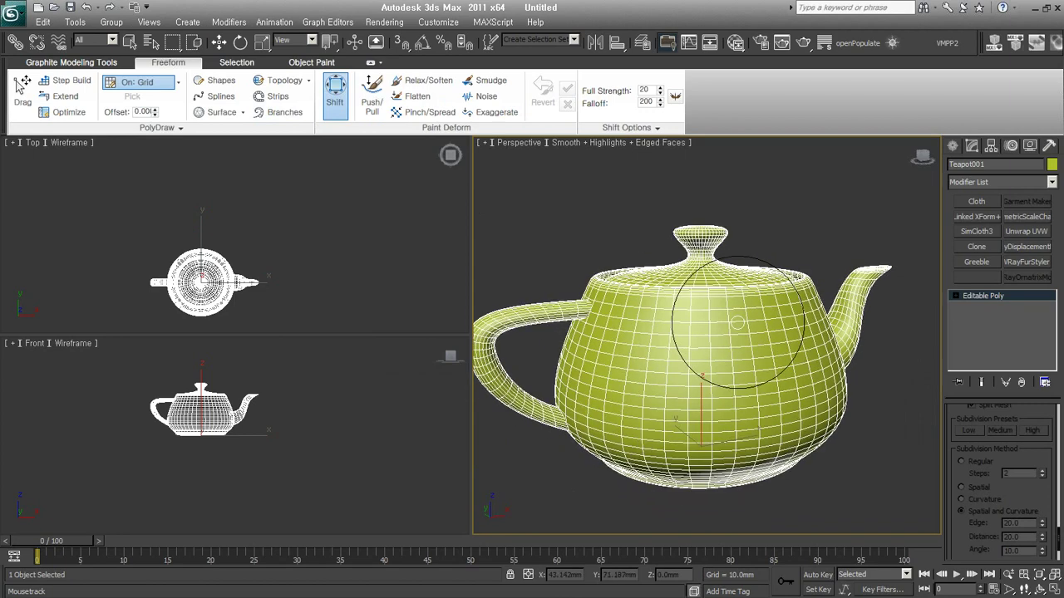
{"action": "mouse_move", "coordinate": [594, 303]}
{"action": "middle_mouse_down"}
{"action": "mouse_move", "coordinate": [656, 310]}
{"action": "mouse_move", "coordinate": [627, 299]}
{"action": "middle_mouse_up"}
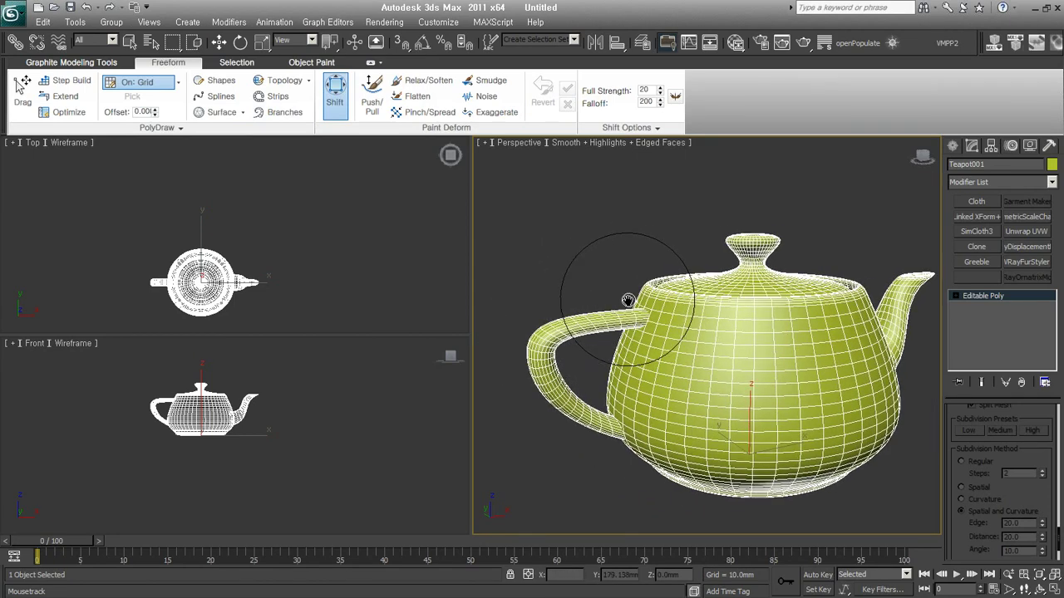
{"action": "scroll", "coordinate": [615, 303], "scroll_direction": "down", "scroll_amount": 4}
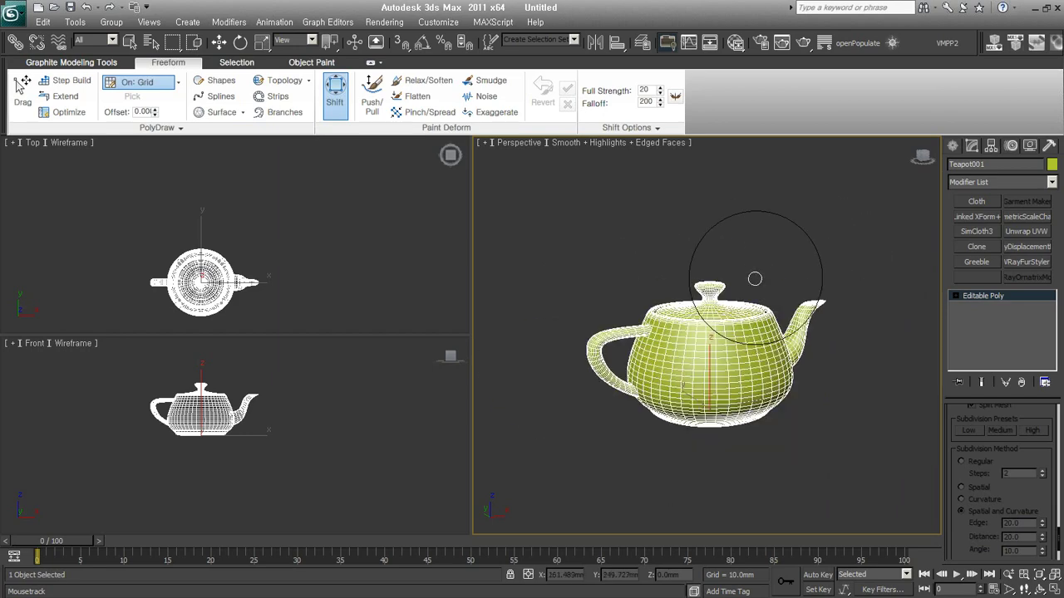
{"action": "key", "text": "u"}
{"action": "middle_click_drag", "start_coordinate": [723, 321], "coordinate": [714, 314], "text": "alt"}
{"action": "scroll", "coordinate": [713, 309], "scroll_direction": "up", "scroll_amount": 2}
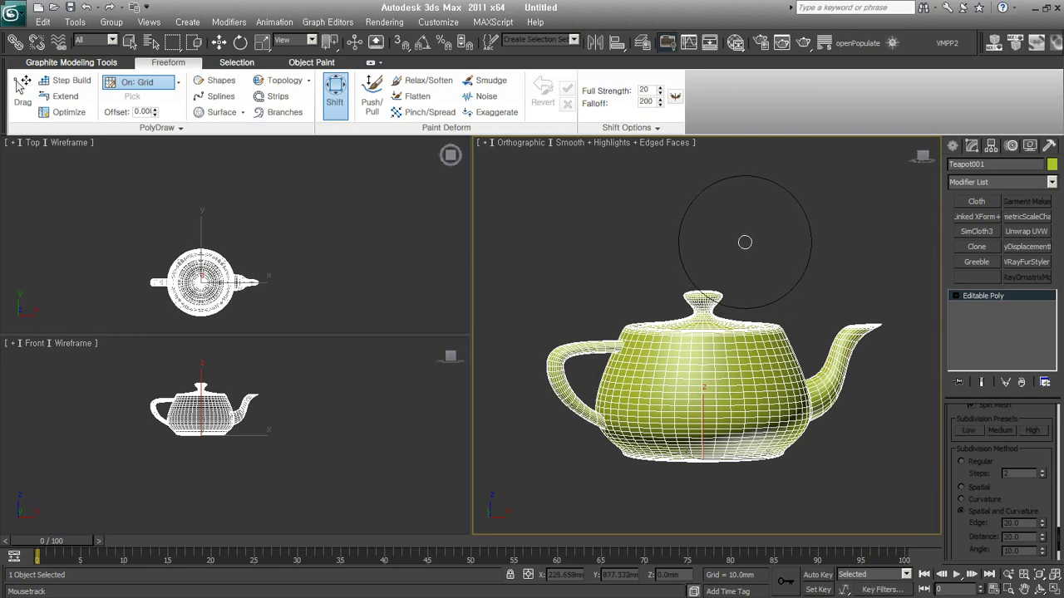
- Undo the knob spike, then Shift-pull the lid upward and the spout up and right
{"action": "key", "text": "ctrl+z"}
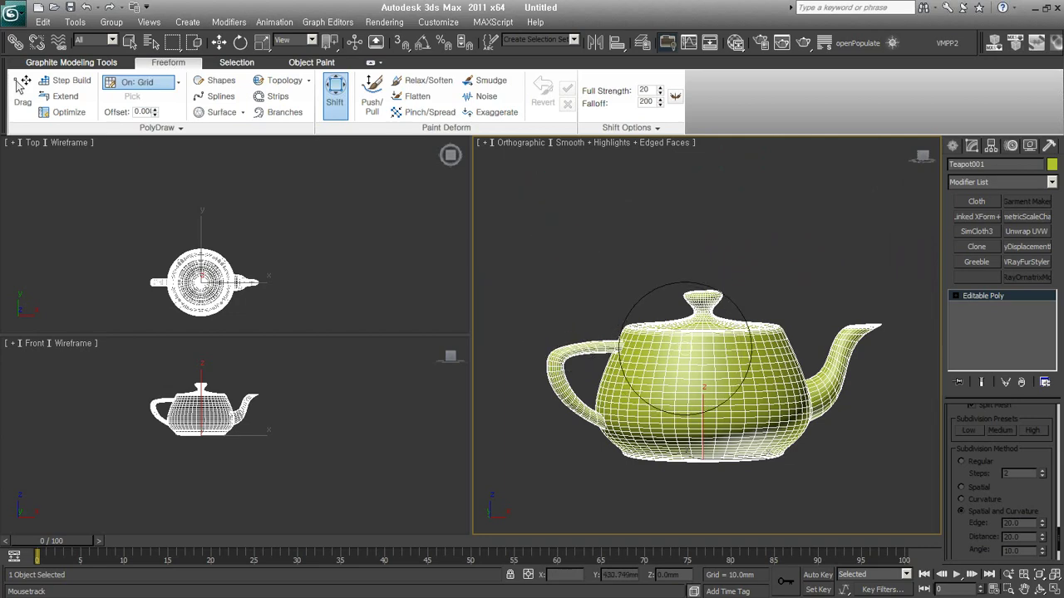
{"action": "mouse_move", "coordinate": [715, 295]}
{"action": "left_mouse_down"}
{"action": "mouse_move", "coordinate": [714, 264]}
{"action": "mouse_move", "coordinate": [742, 283]}
{"action": "mouse_move", "coordinate": [728, 232]}
{"action": "left_mouse_up"}
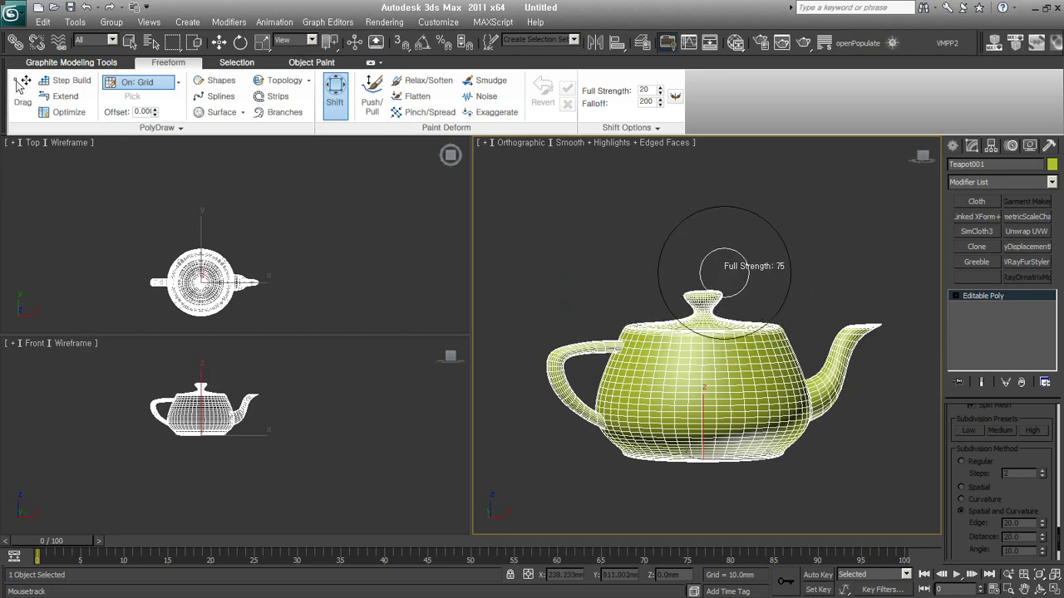
{"action": "left_click_drag", "start_coordinate": [724, 272], "coordinate": [690, 370], "text": "alt+shift"}
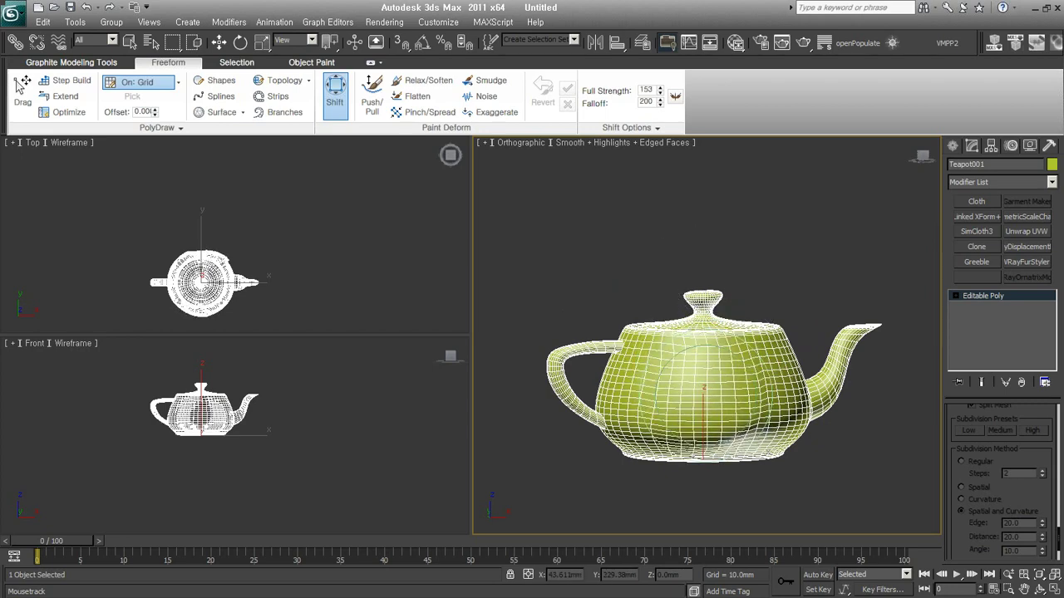
{"action": "mouse_move", "coordinate": [853, 349]}
{"action": "left_mouse_down"}
{"action": "mouse_move", "coordinate": [867, 336]}
{"action": "mouse_move", "coordinate": [881, 346]}
{"action": "mouse_move", "coordinate": [862, 331]}
{"action": "left_mouse_up"}
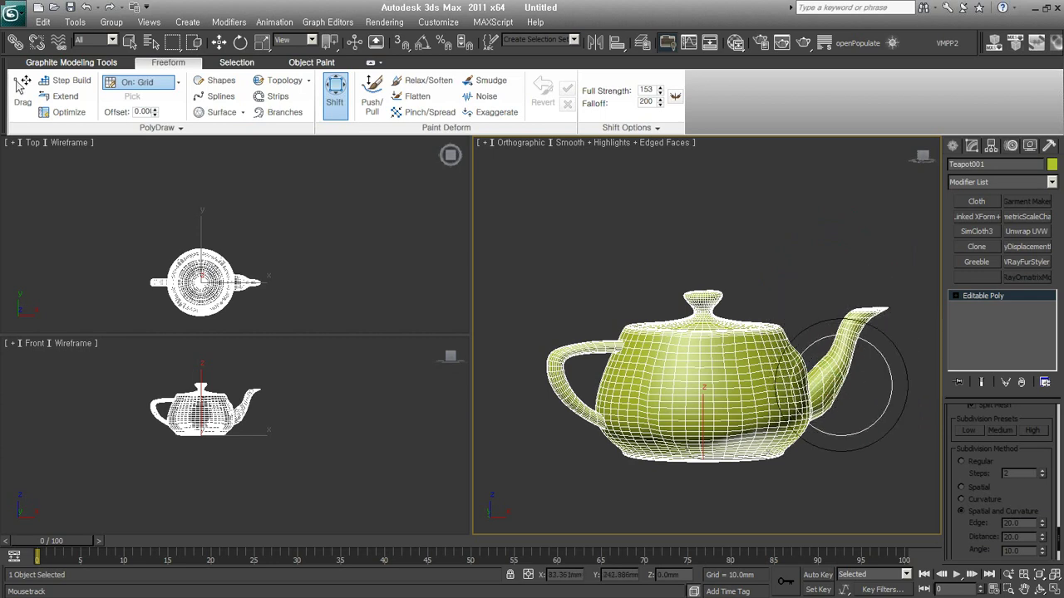
- Widen the Shift brush falloff to 368
{"action": "left_click_drag", "start_coordinate": [746, 263], "coordinate": [812, 262], "text": "ctrl+shift"}
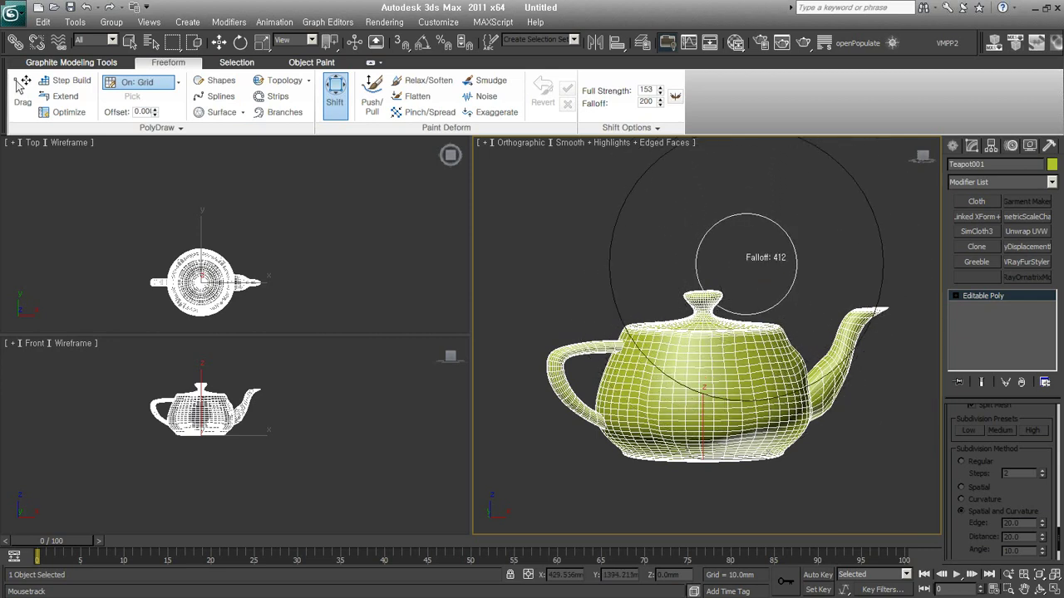
{"action": "mouse_move", "coordinate": [747, 263]}
{"action": "left_mouse_down", "text": "ctrl+shift"}
{"action": "mouse_move", "coordinate": [914, 263]}
{"action": "mouse_move", "coordinate": [857, 263]}
{"action": "left_mouse_up", "text": "ctrl+shift"}
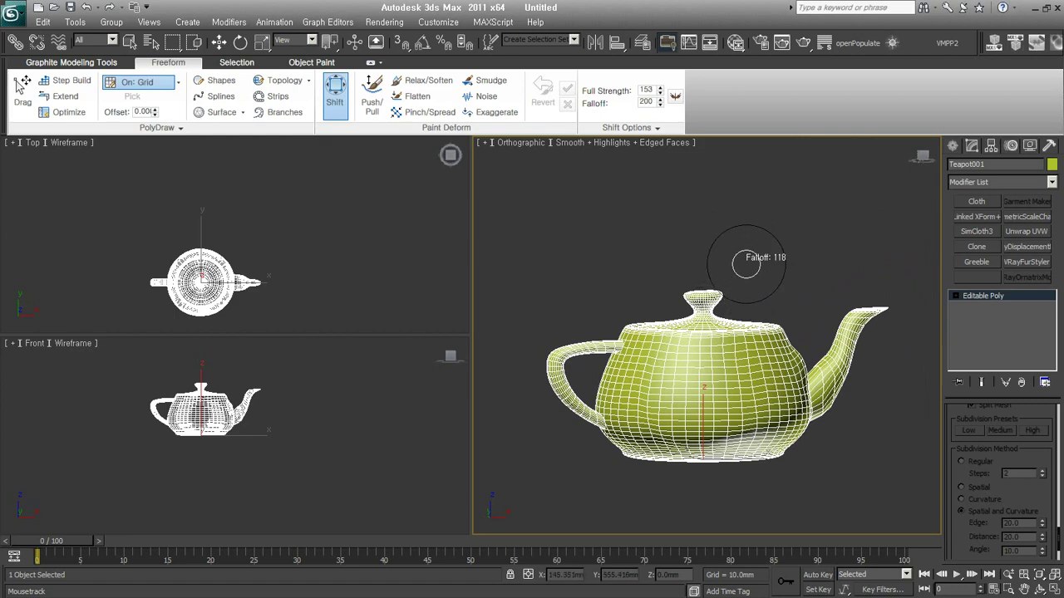
{"action": "left_click_drag", "start_coordinate": [747, 263], "coordinate": [718, 284], "text": "ctrl+shift"}
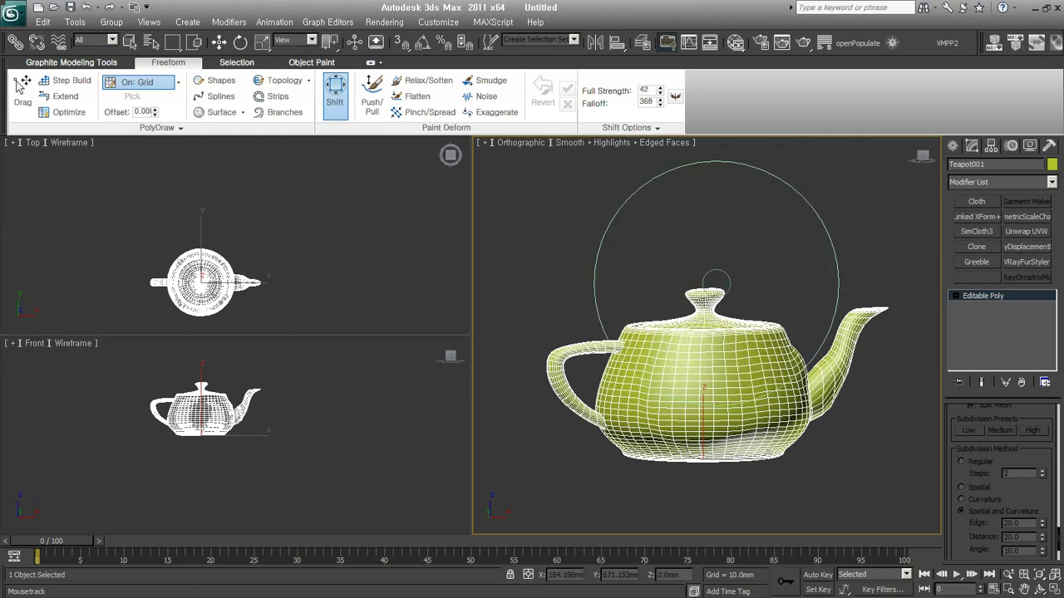
{"action": "scroll", "coordinate": [718, 284], "scroll_direction": "up", "scroll_amount": 5}
{"action": "scroll", "coordinate": [719, 285], "scroll_direction": "up", "scroll_amount": 2}
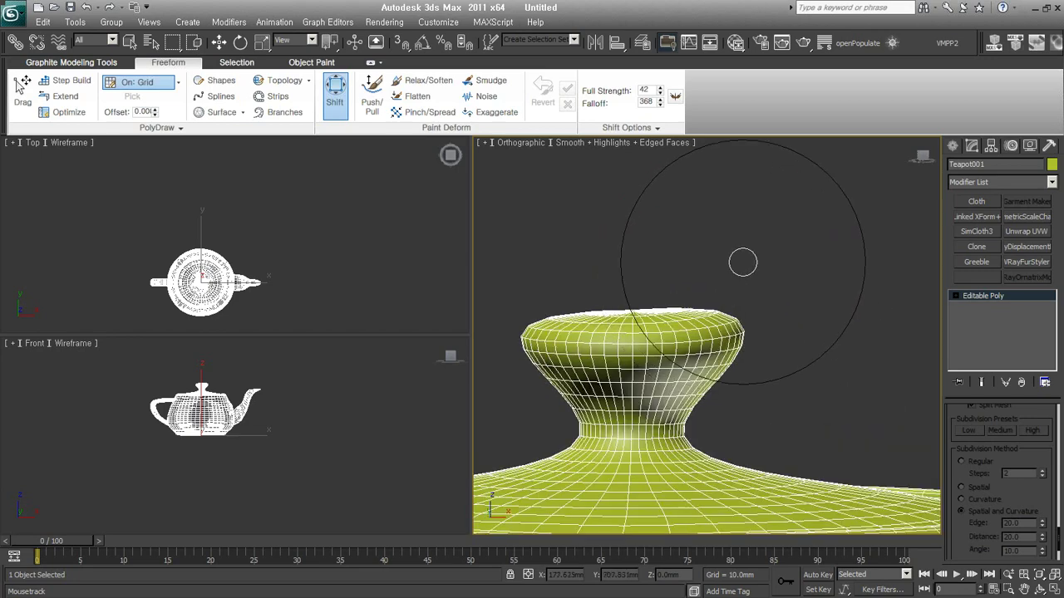
- Reshape the lid with Shift strokes, pulling its right rim inward and up
{"action": "left_click_drag", "start_coordinate": [813, 264], "coordinate": [774, 259]}
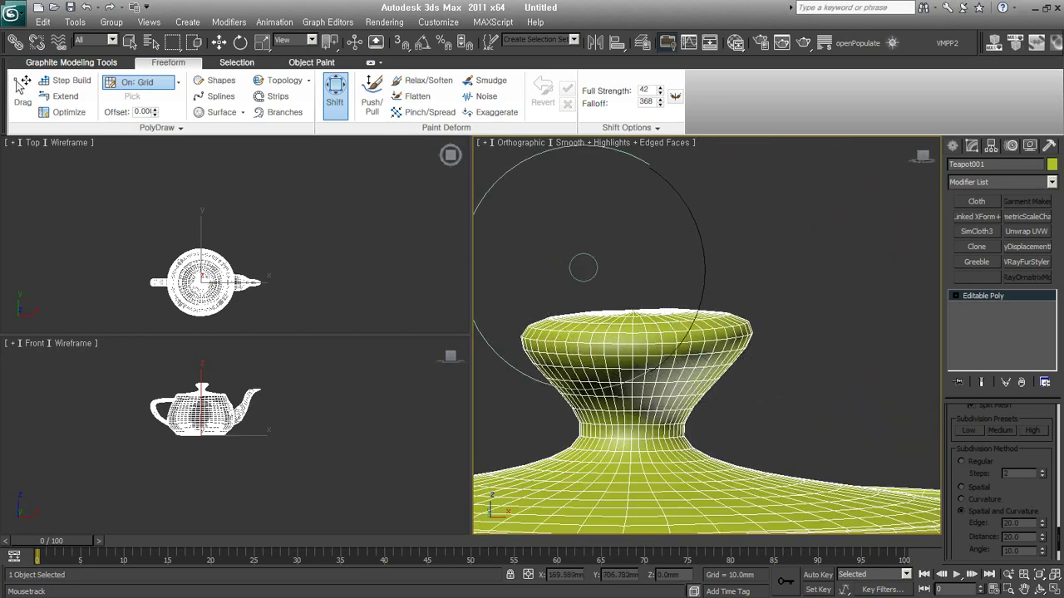
{"action": "mouse_move", "coordinate": [576, 269]}
{"action": "left_mouse_down"}
{"action": "mouse_move", "coordinate": [736, 264]}
{"action": "mouse_move", "coordinate": [734, 281]}
{"action": "mouse_move", "coordinate": [754, 291]}
{"action": "left_mouse_up"}
{"action": "scroll", "coordinate": [740, 316], "scroll_direction": "up", "scroll_amount": 2}
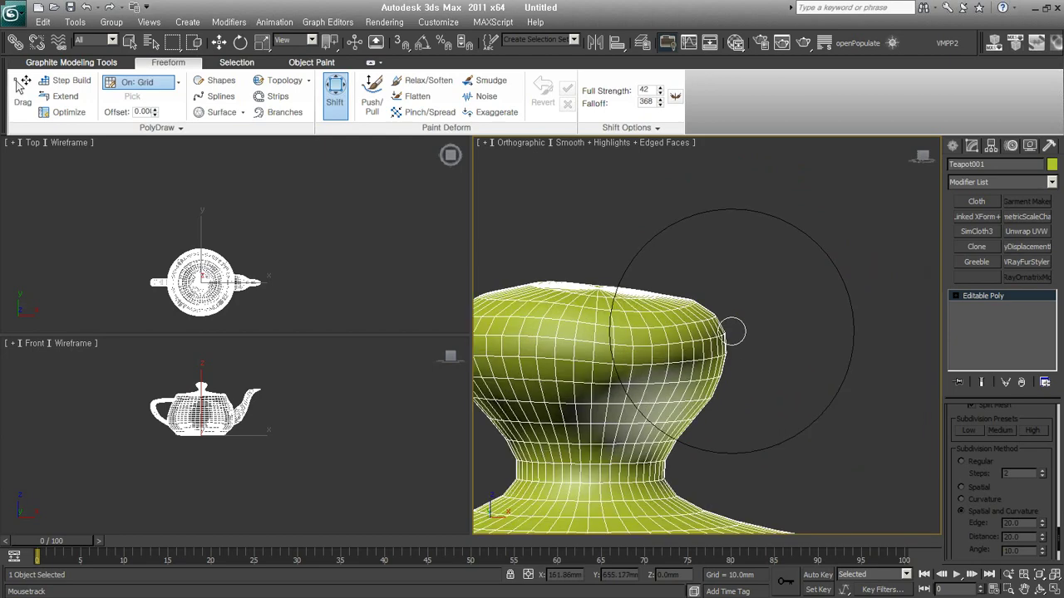
{"action": "scroll", "coordinate": [747, 319], "scroll_direction": "up", "scroll_amount": 3}
{"action": "left_click_drag", "start_coordinate": [750, 323], "coordinate": [634, 230]}
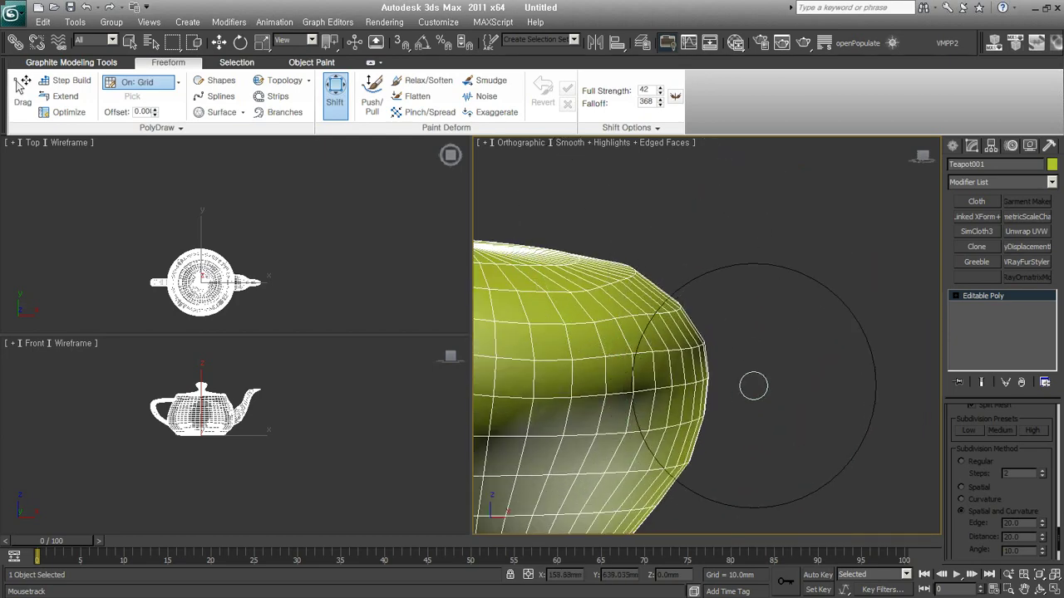
{"action": "scroll", "coordinate": [772, 349], "scroll_direction": "down", "scroll_amount": 2}
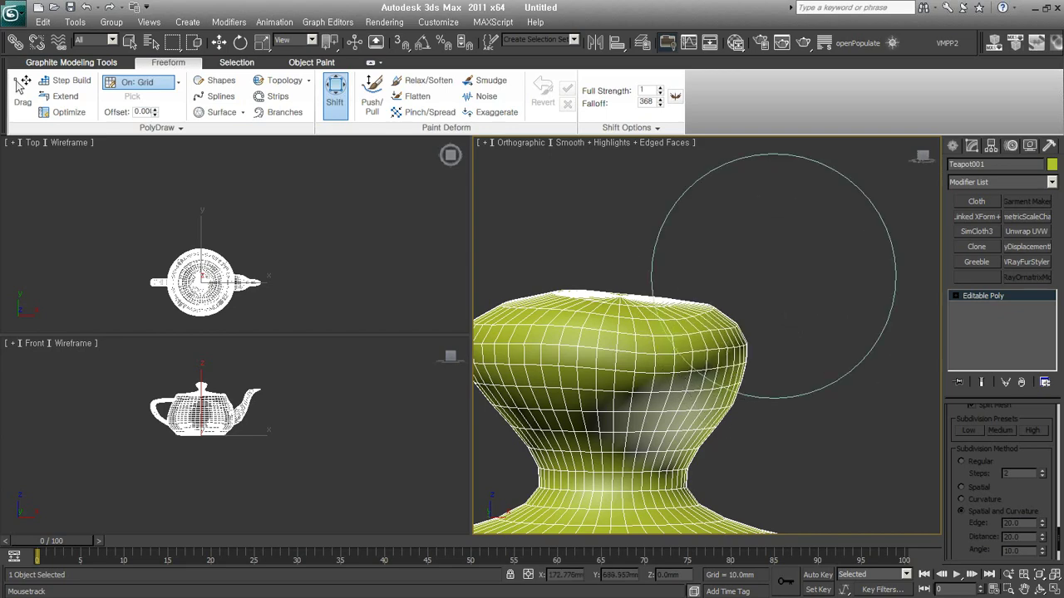
{"action": "scroll", "coordinate": [702, 301], "scroll_direction": "down", "scroll_amount": 2}
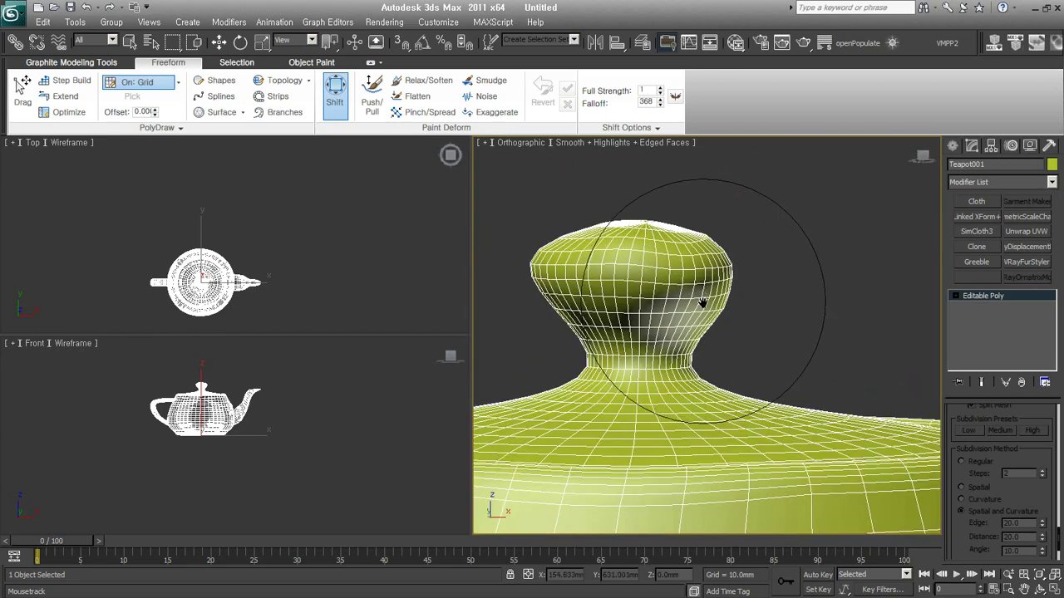
{"action": "scroll", "coordinate": [702, 301], "scroll_direction": "down", "scroll_amount": 5}
{"action": "scroll", "coordinate": [754, 366], "scroll_direction": "down", "scroll_amount": 3}
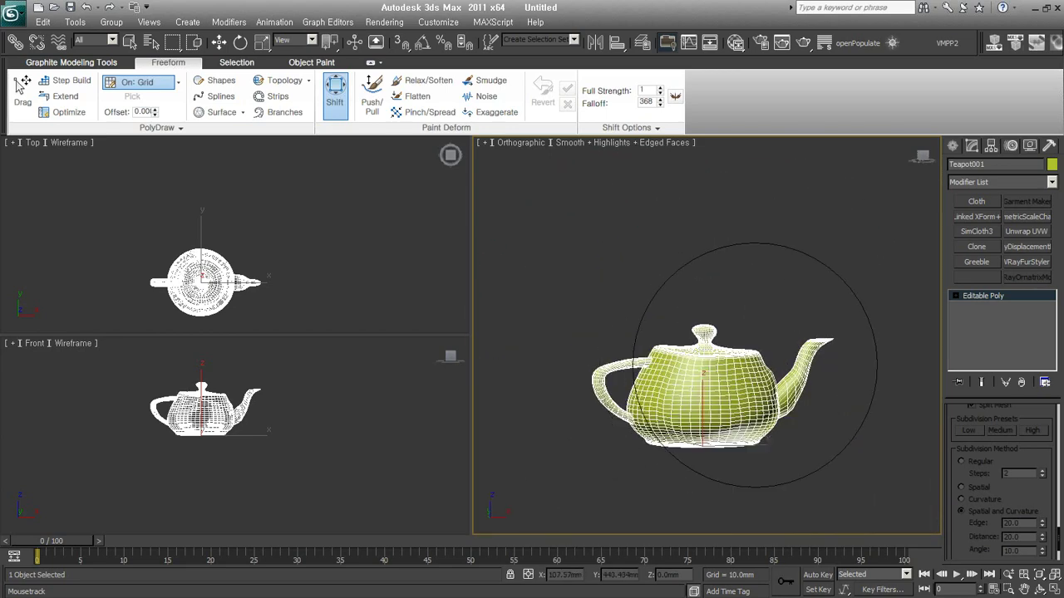
{"action": "mouse_move", "coordinate": [689, 201]}
{"action": "left_mouse_down"}
{"action": "mouse_move", "coordinate": [591, 341]}
{"action": "mouse_move", "coordinate": [698, 372]}
{"action": "mouse_move", "coordinate": [795, 142]}
{"action": "mouse_move", "coordinate": [843, 391]}
{"action": "mouse_move", "coordinate": [629, 380]}
{"action": "mouse_move", "coordinate": [544, 263]}
{"action": "mouse_move", "coordinate": [629, 142]}
{"action": "mouse_move", "coordinate": [784, 274]}
{"action": "mouse_move", "coordinate": [903, 238]}
{"action": "mouse_move", "coordinate": [779, 359]}
{"action": "left_mouse_up"}
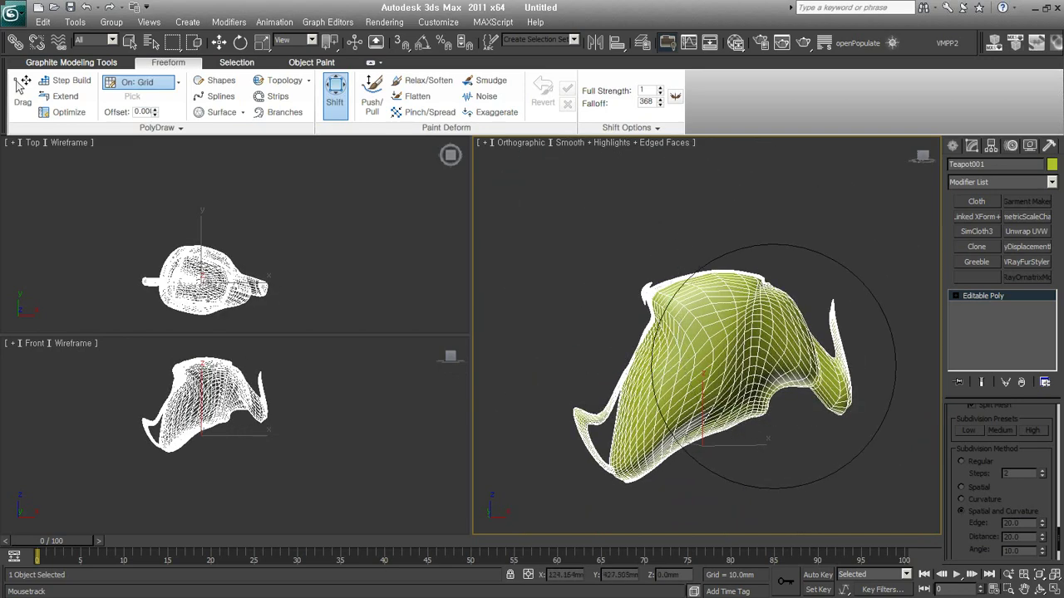
{"action": "scroll", "coordinate": [774, 363], "scroll_direction": "down", "scroll_amount": 3}
{"action": "middle_click_drag", "start_coordinate": [713, 308], "coordinate": [787, 414], "text": "alt"}
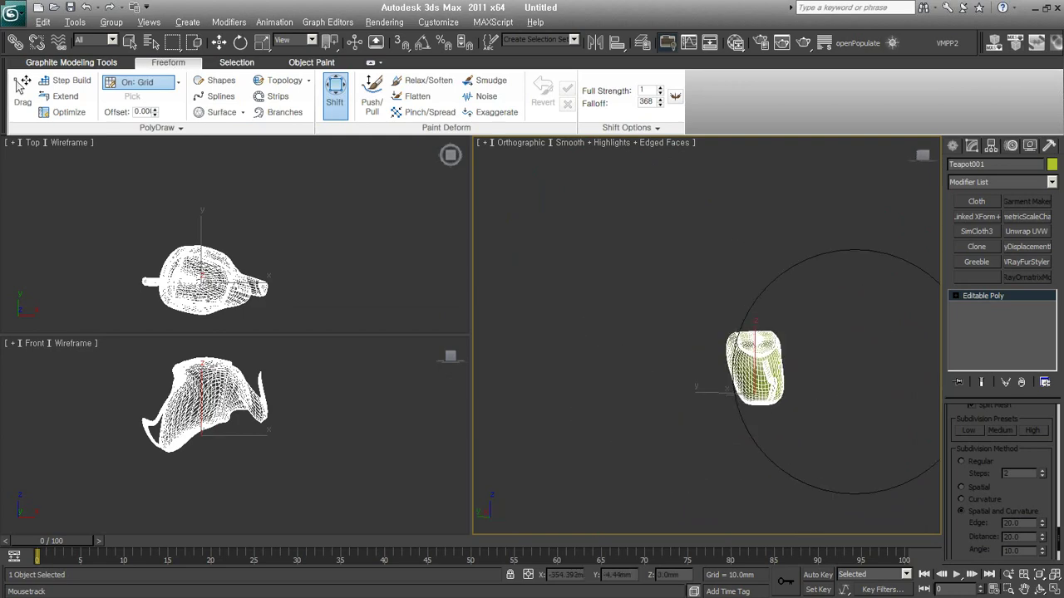
{"action": "mouse_move", "coordinate": [718, 340]}
{"action": "middle_mouse_down", "text": "alt"}
{"action": "mouse_move", "coordinate": [712, 368]}
{"action": "mouse_move", "coordinate": [629, 357]}
{"action": "mouse_move", "coordinate": [653, 391]}
{"action": "mouse_move", "coordinate": [691, 382]}
{"action": "middle_mouse_up", "text": "alt"}
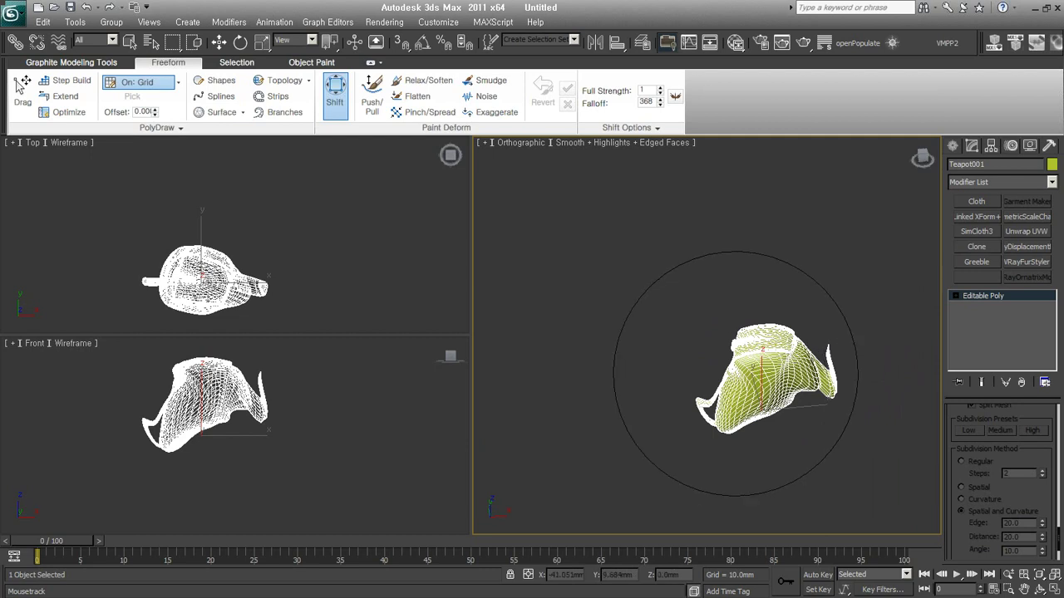
{"action": "left_click_drag", "start_coordinate": [736, 374], "coordinate": [694, 344]}
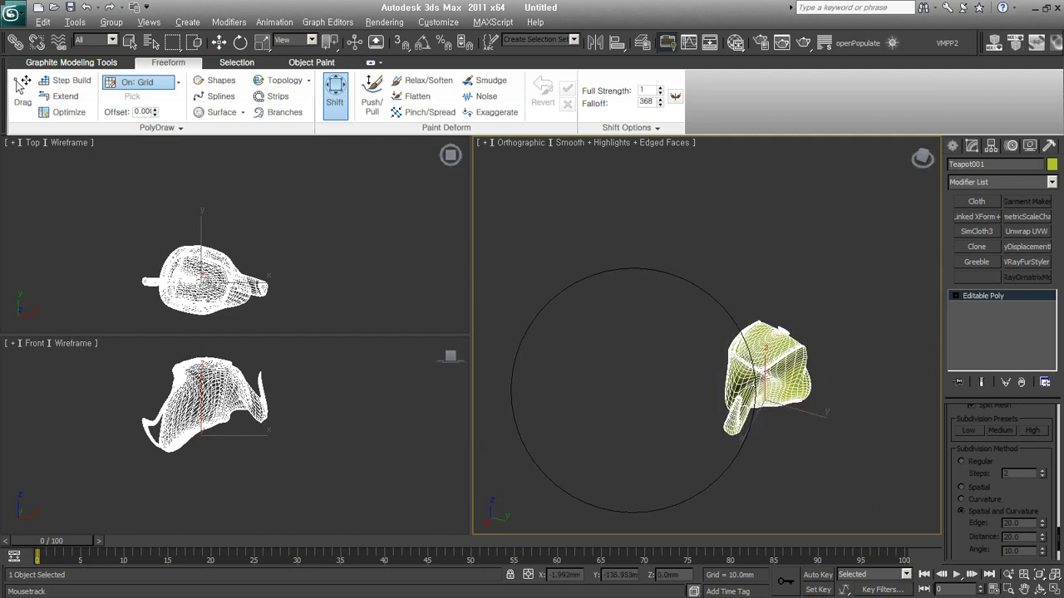
{"action": "left_click_drag", "start_coordinate": [792, 372], "coordinate": [752, 370]}
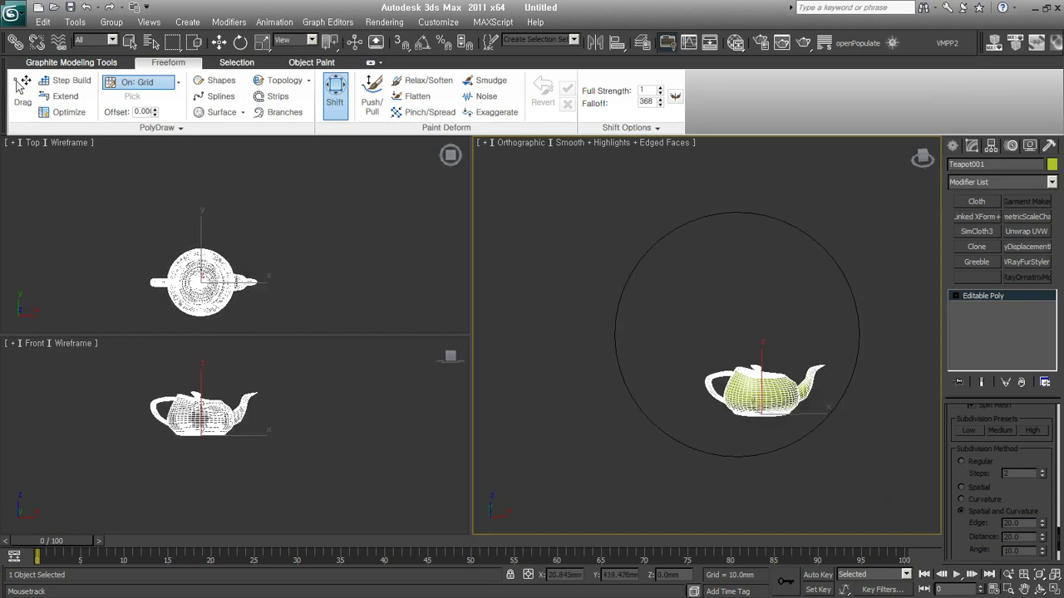
{"action": "key", "text": "ctrl+shift+z"}
- Push and pull the teapot's upper body into dents and bulges with the Push/Pull brush (size 20, strength 1.0)
{"action": "key", "text": "w"}
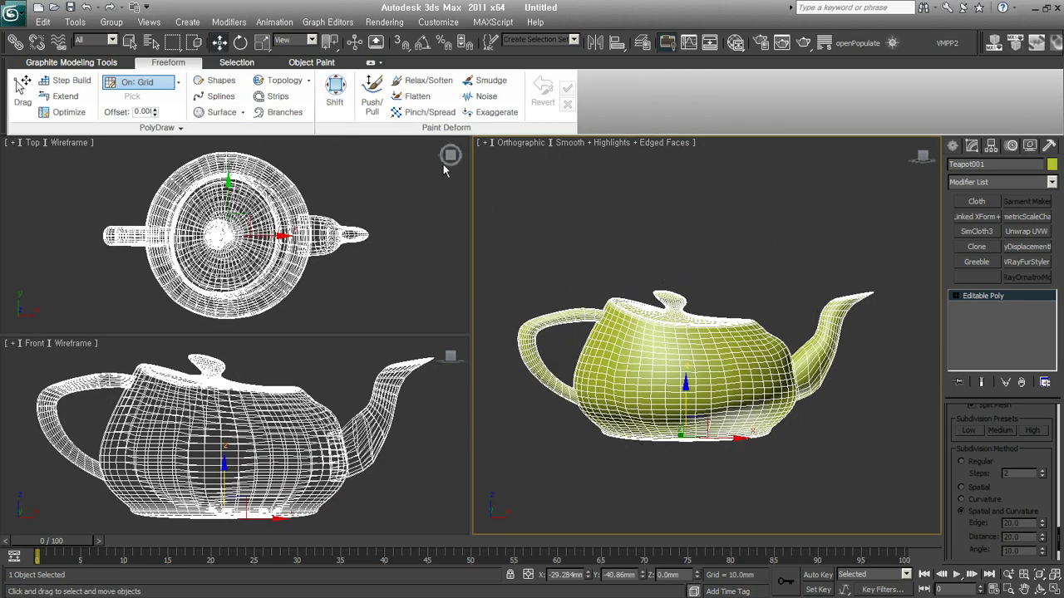
{"action": "left_click", "coordinate": [372, 93]}
{"action": "mouse_move", "coordinate": [738, 345]}
{"action": "left_mouse_down"}
{"action": "mouse_move", "coordinate": [786, 359]}
{"action": "mouse_move", "coordinate": [682, 357]}
{"action": "mouse_move", "coordinate": [680, 375]}
{"action": "mouse_move", "coordinate": [733, 366]}
{"action": "mouse_move", "coordinate": [714, 363]}
{"action": "mouse_move", "coordinate": [731, 354]}
{"action": "mouse_move", "coordinate": [636, 381]}
{"action": "mouse_move", "coordinate": [724, 341]}
{"action": "mouse_move", "coordinate": [623, 392]}
{"action": "mouse_move", "coordinate": [760, 396]}
{"action": "mouse_move", "coordinate": [608, 357]}
{"action": "left_mouse_up"}
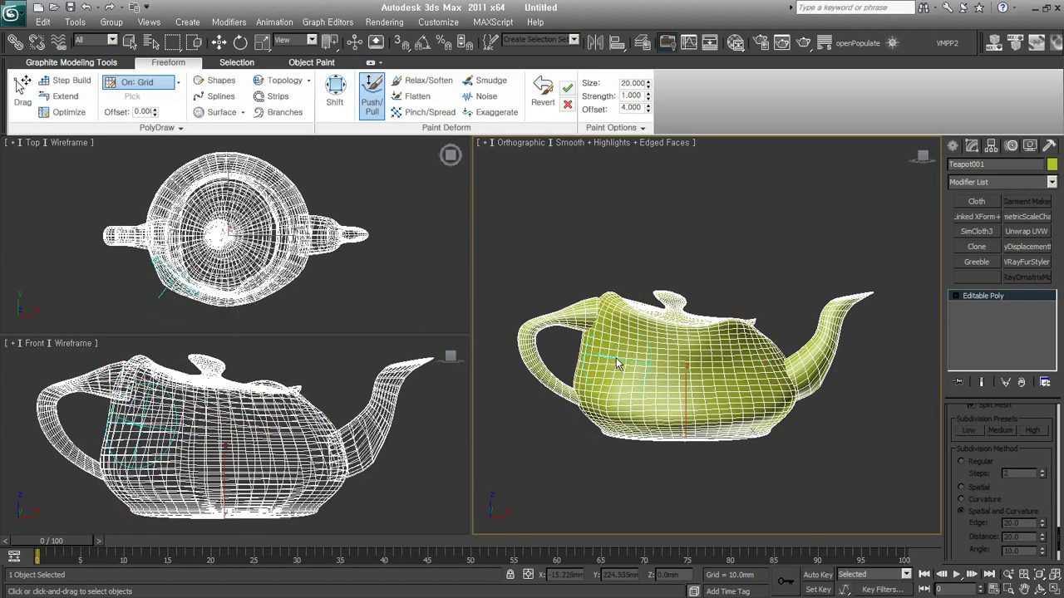
{"action": "mouse_move", "coordinate": [616, 357]}
{"action": "left_mouse_down"}
{"action": "mouse_move", "coordinate": [747, 368]}
{"action": "mouse_move", "coordinate": [597, 380]}
{"action": "left_mouse_up"}
{"action": "mouse_move", "coordinate": [763, 357]}
{"action": "left_mouse_down"}
{"action": "mouse_move", "coordinate": [648, 366]}
{"action": "mouse_move", "coordinate": [558, 356]}
{"action": "mouse_move", "coordinate": [739, 358]}
{"action": "mouse_move", "coordinate": [696, 368]}
{"action": "left_mouse_up"}
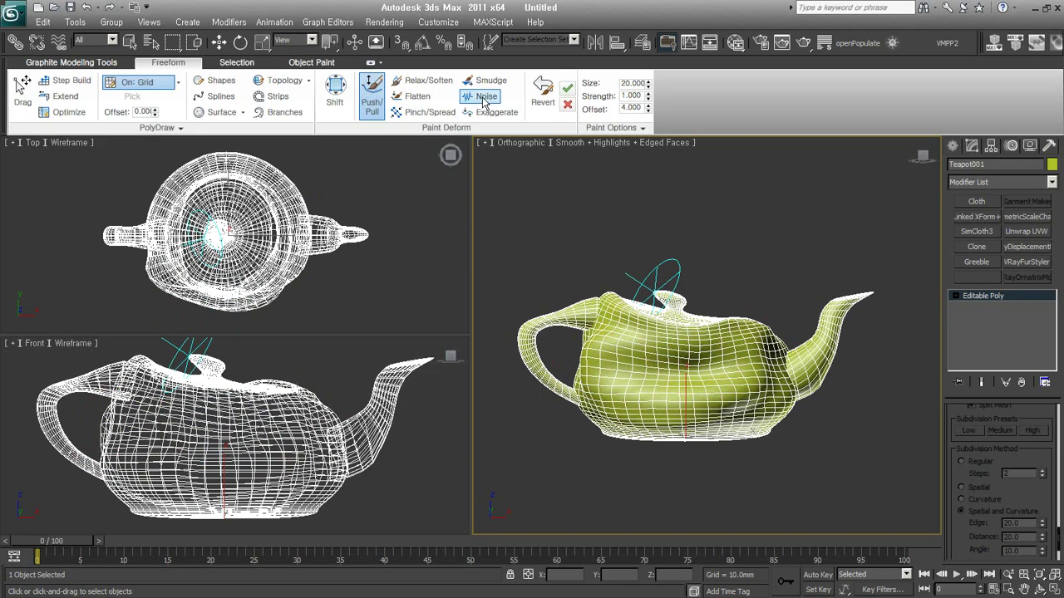
- Push-pull the body toward the handle and deform the spout, then ripple the body near the handle
{"action": "mouse_move", "coordinate": [748, 389]}
{"action": "left_mouse_down"}
{"action": "mouse_move", "coordinate": [769, 374]}
{"action": "mouse_move", "coordinate": [644, 374]}
{"action": "mouse_move", "coordinate": [607, 309]}
{"action": "mouse_move", "coordinate": [549, 391]}
{"action": "mouse_move", "coordinate": [531, 349]}
{"action": "mouse_move", "coordinate": [714, 445]}
{"action": "mouse_move", "coordinate": [814, 349]}
{"action": "mouse_move", "coordinate": [842, 266]}
{"action": "left_mouse_up"}
{"action": "mouse_move", "coordinate": [843, 266]}
{"action": "middle_mouse_down", "text": "alt"}
{"action": "mouse_move", "coordinate": [629, 421]}
{"action": "mouse_move", "coordinate": [742, 401]}
{"action": "mouse_move", "coordinate": [798, 421]}
{"action": "middle_mouse_up", "text": "alt"}
{"action": "mouse_move", "coordinate": [798, 421]}
{"action": "left_mouse_down"}
{"action": "mouse_move", "coordinate": [582, 382]}
{"action": "mouse_move", "coordinate": [773, 349]}
{"action": "mouse_move", "coordinate": [826, 385]}
{"action": "left_mouse_up"}
- Paint Noise lumps over the body, handle and lid while orbiting around the teapot
{"action": "middle_click_drag", "start_coordinate": [826, 385], "coordinate": [819, 447], "text": "alt"}
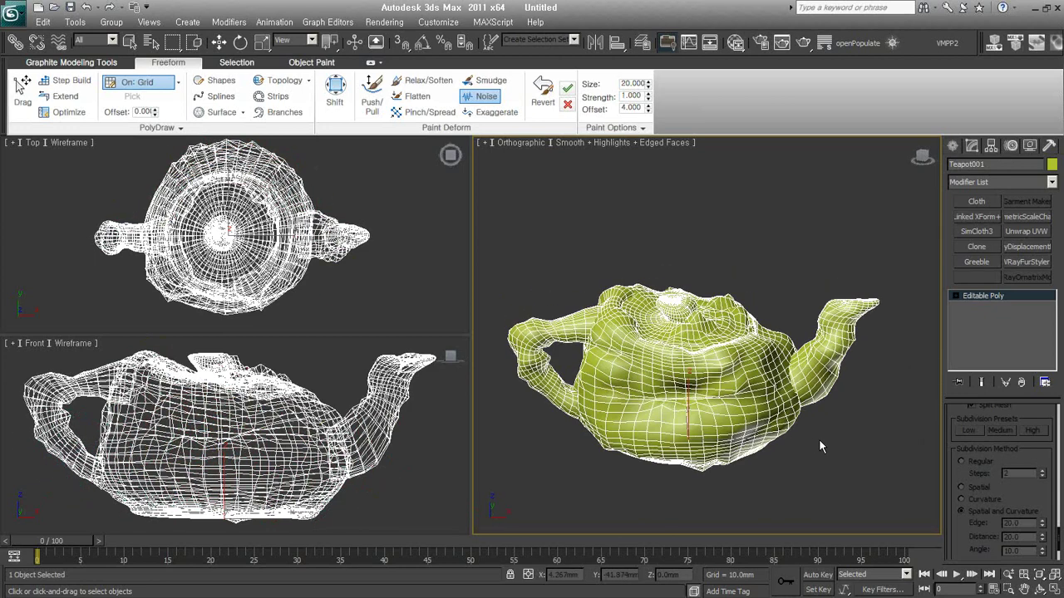
{"action": "mouse_move", "coordinate": [627, 356]}
{"action": "left_mouse_down"}
{"action": "mouse_move", "coordinate": [553, 336]}
{"action": "mouse_move", "coordinate": [636, 412]}
{"action": "mouse_move", "coordinate": [585, 399]}
{"action": "mouse_move", "coordinate": [710, 407]}
{"action": "left_mouse_up"}
{"action": "middle_click_drag", "start_coordinate": [710, 407], "coordinate": [690, 375], "text": "alt"}
{"action": "mouse_move", "coordinate": [689, 375]}
{"action": "left_mouse_down"}
{"action": "mouse_move", "coordinate": [677, 286]}
{"action": "mouse_move", "coordinate": [673, 320]}
{"action": "mouse_move", "coordinate": [732, 412]}
{"action": "mouse_move", "coordinate": [763, 444]}
{"action": "mouse_move", "coordinate": [766, 432]}
{"action": "left_mouse_up"}
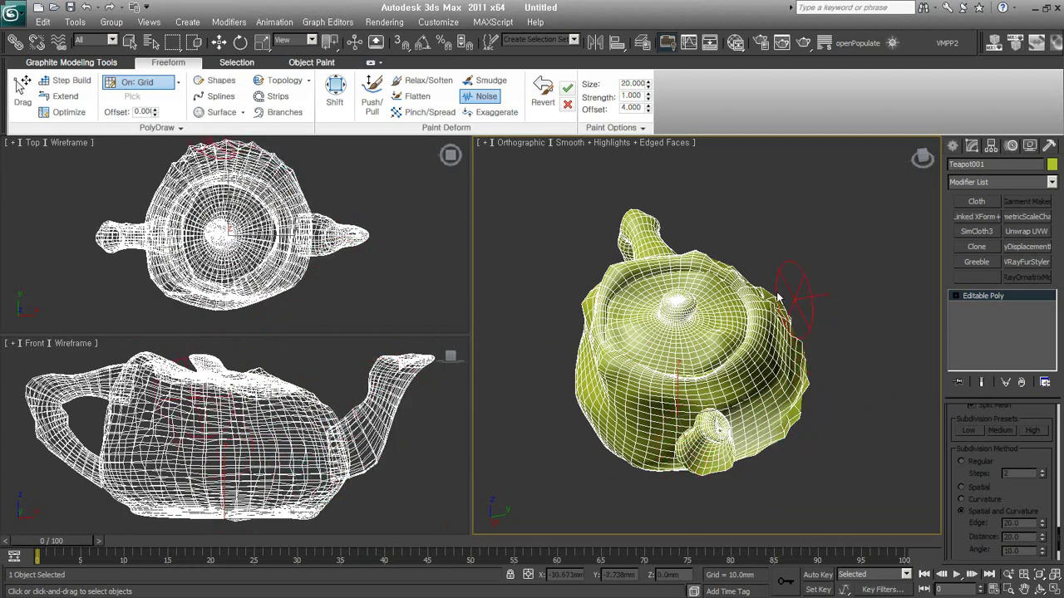
{"action": "middle_click_drag", "start_coordinate": [828, 436], "coordinate": [683, 467], "text": "alt"}
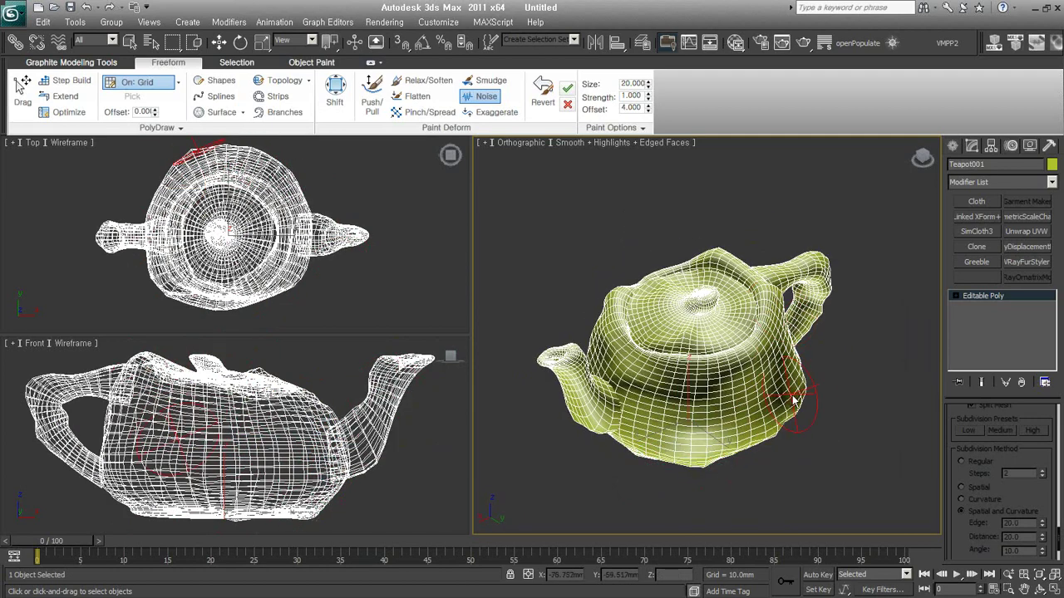
{"action": "mouse_move", "coordinate": [803, 439]}
{"action": "middle_mouse_down", "text": "alt"}
{"action": "mouse_move", "coordinate": [775, 432]}
{"action": "mouse_move", "coordinate": [847, 433]}
{"action": "mouse_move", "coordinate": [816, 444]}
{"action": "middle_mouse_up", "text": "alt"}
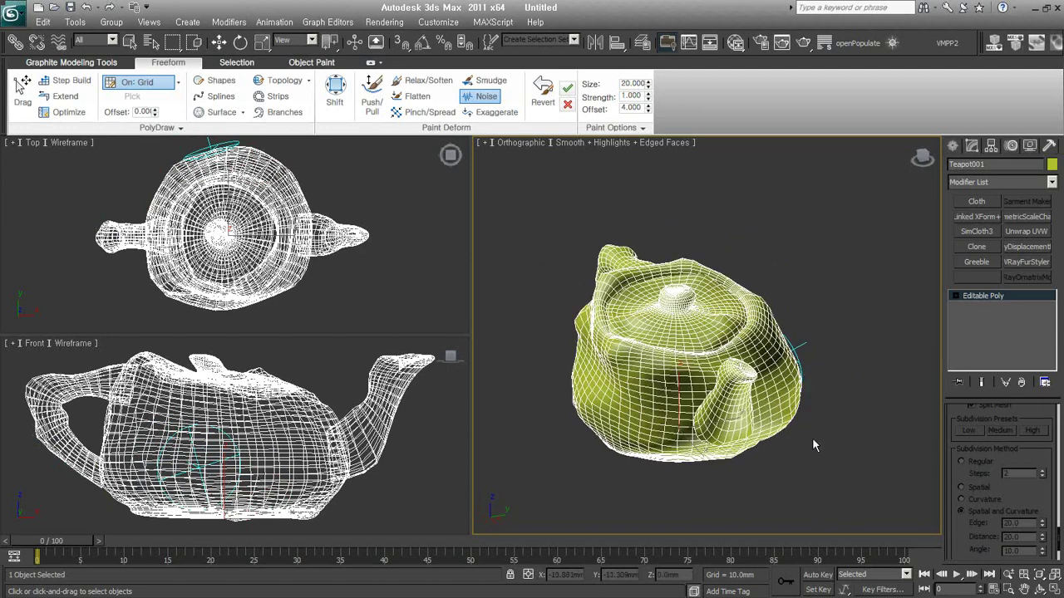
{"action": "middle_click_drag", "start_coordinate": [759, 411], "coordinate": [621, 303], "text": "alt"}
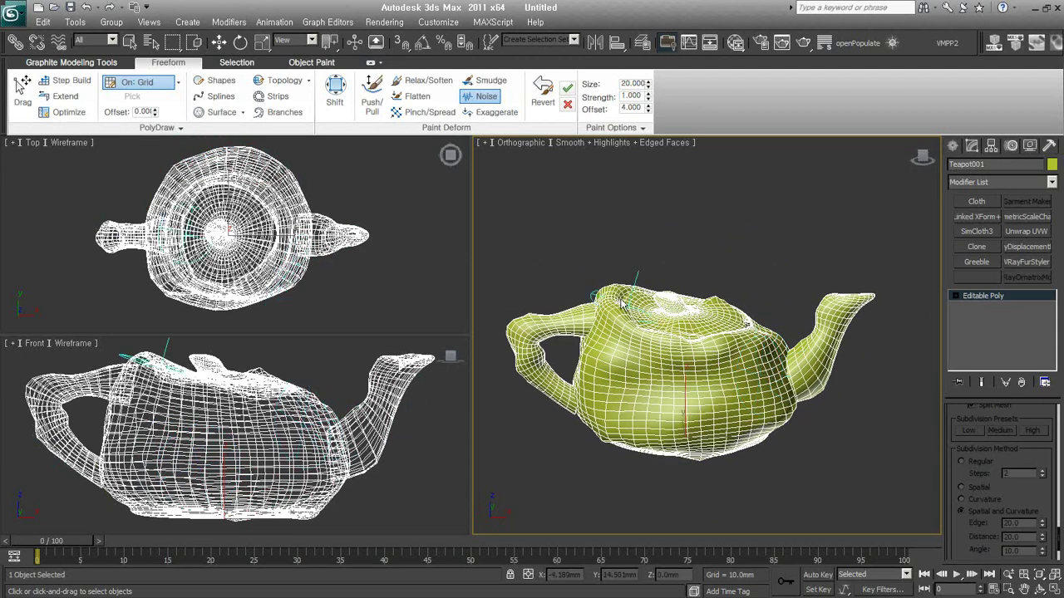
- Pinch the body into bulges and dents with Pinch/Spread, and turn off Edged Faces with F4
{"action": "left_click", "coordinate": [409, 112]}
{"action": "mouse_move", "coordinate": [701, 421]}
{"action": "left_mouse_down"}
{"action": "mouse_move", "coordinate": [740, 391]}
{"action": "mouse_move", "coordinate": [615, 407]}
{"action": "mouse_move", "coordinate": [765, 383]}
{"action": "mouse_move", "coordinate": [710, 382]}
{"action": "mouse_move", "coordinate": [683, 389]}
{"action": "mouse_move", "coordinate": [740, 382]}
{"action": "mouse_move", "coordinate": [596, 422]}
{"action": "left_mouse_up"}
{"action": "key", "text": "F4"}
- Pinch dark crease streaks across the body from several orbited angles
{"action": "mouse_move", "coordinate": [596, 423]}
{"action": "middle_mouse_down", "text": "alt"}
{"action": "mouse_move", "coordinate": [812, 404]}
{"action": "mouse_move", "coordinate": [765, 380]}
{"action": "mouse_move", "coordinate": [783, 356]}
{"action": "mouse_move", "coordinate": [802, 390]}
{"action": "middle_mouse_up", "text": "alt"}
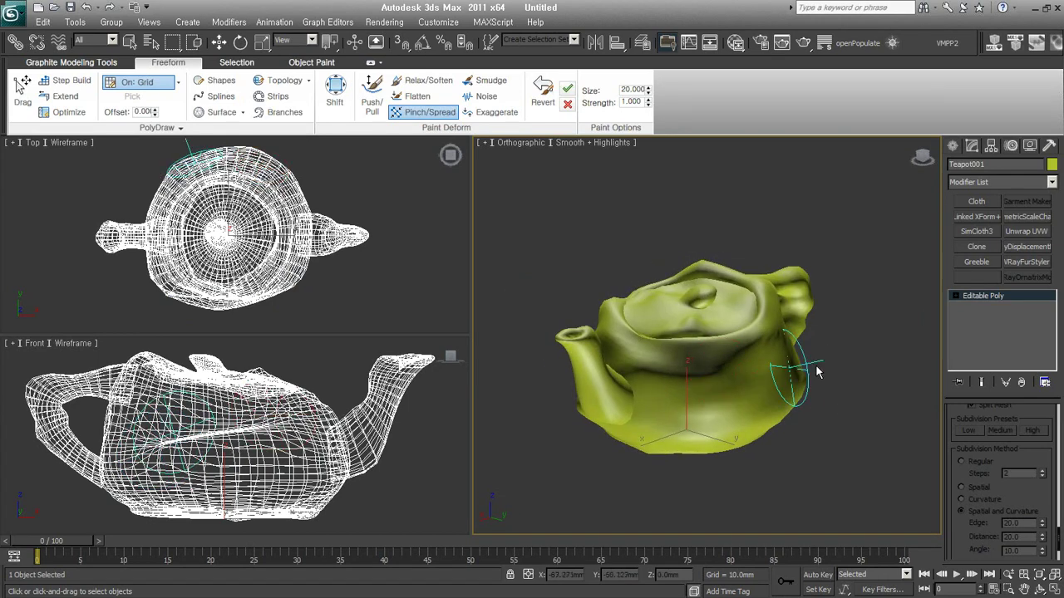
{"action": "mouse_move", "coordinate": [743, 387]}
{"action": "left_mouse_down"}
{"action": "mouse_move", "coordinate": [689, 408]}
{"action": "mouse_move", "coordinate": [775, 382]}
{"action": "mouse_move", "coordinate": [807, 357]}
{"action": "mouse_move", "coordinate": [765, 385]}
{"action": "left_mouse_up"}
{"action": "middle_click_drag", "start_coordinate": [765, 384], "coordinate": [702, 392], "text": "alt"}
{"action": "mouse_move", "coordinate": [702, 392]}
{"action": "left_mouse_down"}
{"action": "mouse_move", "coordinate": [712, 368]}
{"action": "mouse_move", "coordinate": [598, 444]}
{"action": "mouse_move", "coordinate": [604, 375]}
{"action": "left_mouse_up"}
{"action": "mouse_move", "coordinate": [637, 392]}
{"action": "middle_mouse_down", "text": "alt"}
{"action": "mouse_move", "coordinate": [796, 368]}
{"action": "mouse_move", "coordinate": [800, 442]}
{"action": "mouse_move", "coordinate": [893, 402]}
{"action": "mouse_move", "coordinate": [928, 417]}
{"action": "mouse_move", "coordinate": [766, 413]}
{"action": "mouse_move", "coordinate": [674, 338]}
{"action": "middle_mouse_up", "text": "alt"}
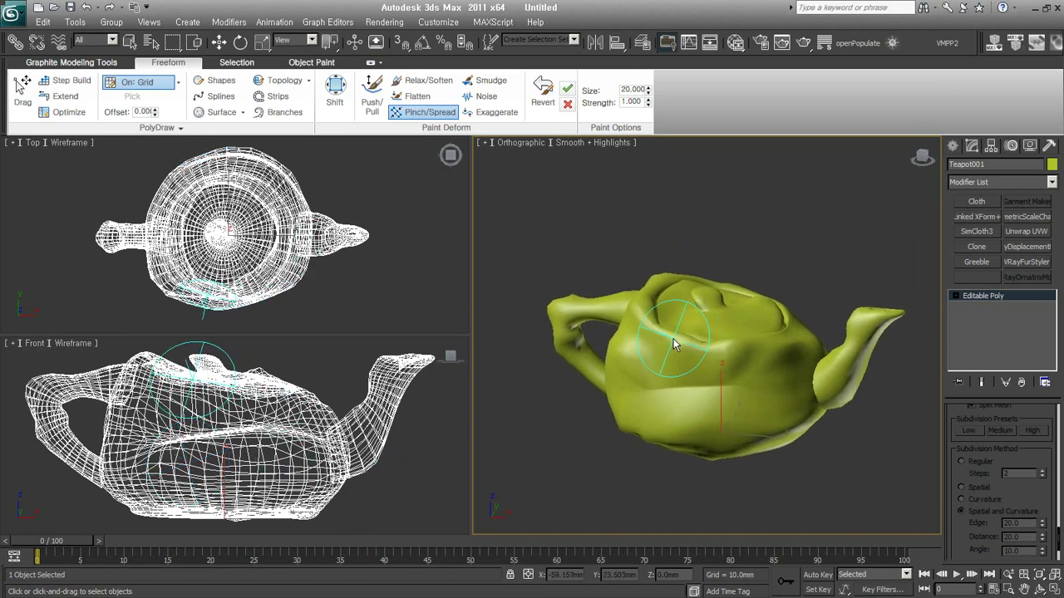
- Flatten the teapot's upper surface with the Flatten brush after orbiting to a frontal view
{"action": "left_click", "coordinate": [415, 96]}
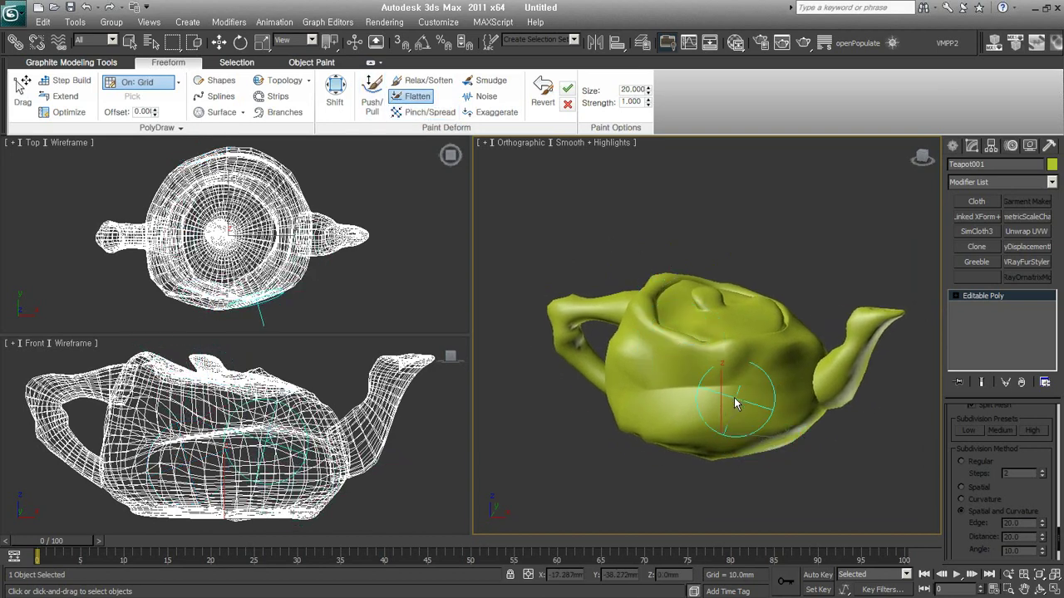
{"action": "middle_click_drag", "start_coordinate": [691, 418], "coordinate": [800, 427], "text": "alt"}
{"action": "mouse_move", "coordinate": [790, 369]}
{"action": "middle_mouse_down", "text": "alt"}
{"action": "mouse_move", "coordinate": [803, 421]}
{"action": "mouse_move", "coordinate": [712, 436]}
{"action": "middle_mouse_up", "text": "alt"}
{"action": "mouse_move", "coordinate": [836, 424]}
{"action": "middle_mouse_down", "text": "alt"}
{"action": "mouse_move", "coordinate": [880, 416]}
{"action": "mouse_move", "coordinate": [753, 384]}
{"action": "middle_mouse_up", "text": "alt"}
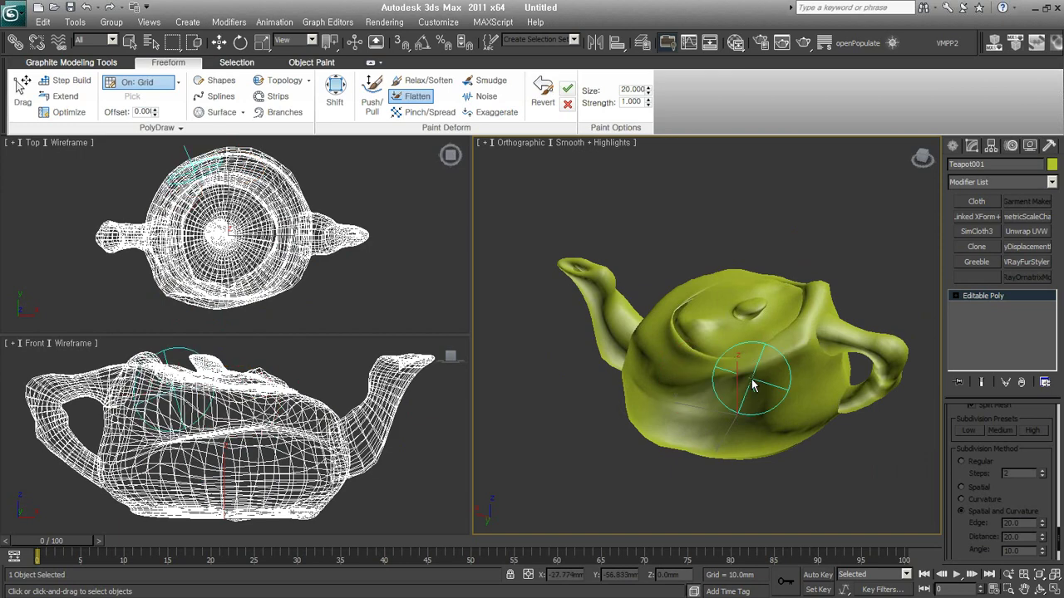
{"action": "middle_click_drag", "start_coordinate": [831, 392], "coordinate": [677, 344], "text": "alt"}
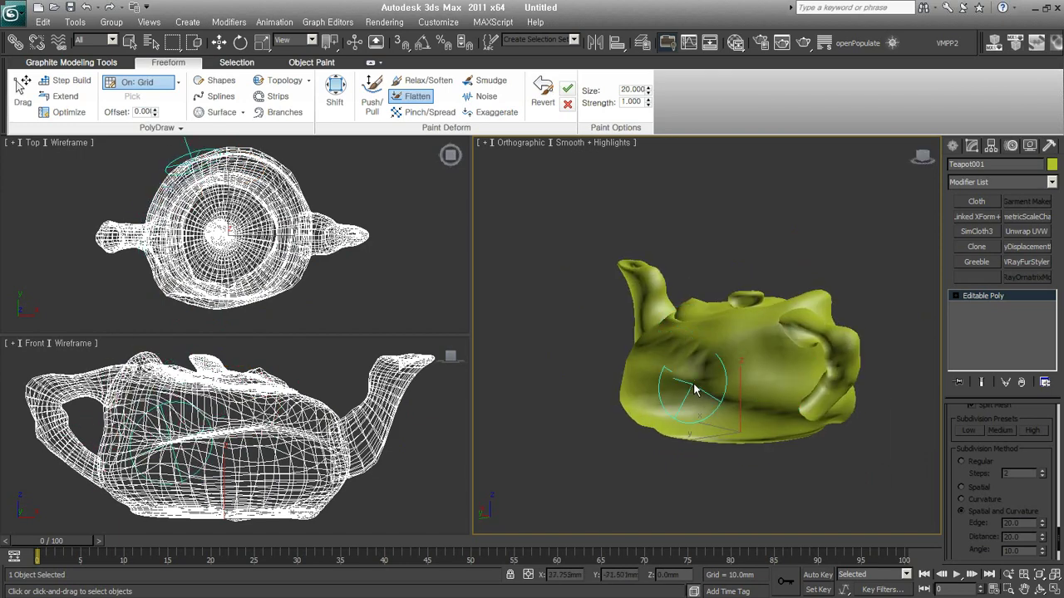
{"action": "middle_click_drag", "start_coordinate": [694, 391], "coordinate": [712, 403], "text": "alt"}
{"action": "mouse_move", "coordinate": [712, 403]}
{"action": "left_mouse_down"}
{"action": "mouse_move", "coordinate": [708, 380]}
{"action": "mouse_move", "coordinate": [684, 413]}
{"action": "left_mouse_up"}
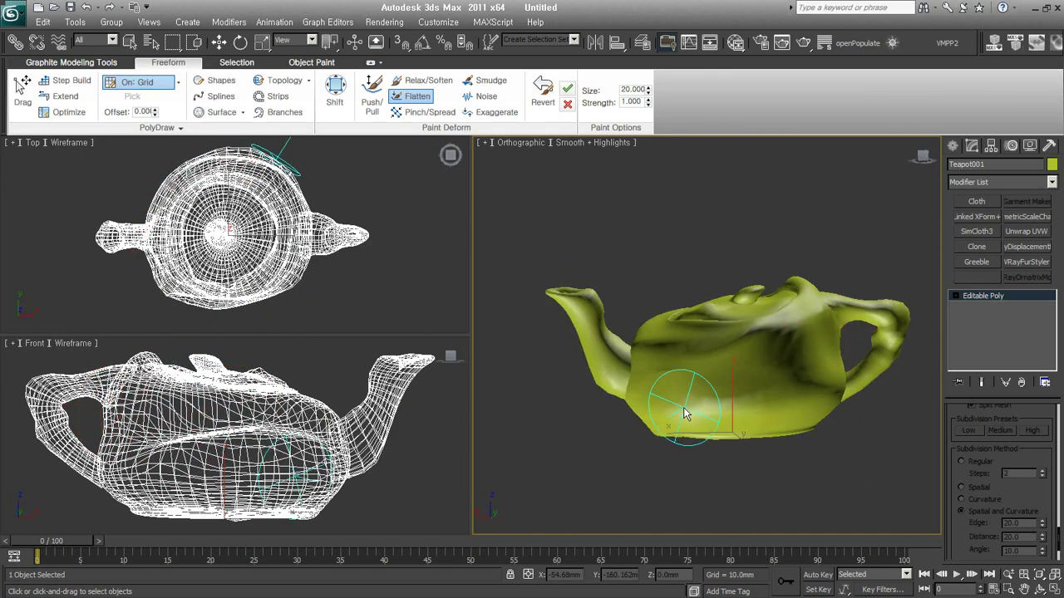
- Orbit around the teapot to inspect the flattened surface from the top and both sides
{"action": "middle_click_drag", "start_coordinate": [685, 414], "coordinate": [806, 434], "text": "alt"}
{"action": "mouse_move", "coordinate": [654, 359]}
{"action": "middle_mouse_down", "text": "alt"}
{"action": "mouse_move", "coordinate": [662, 320]}
{"action": "mouse_move", "coordinate": [657, 349]}
{"action": "middle_mouse_up", "text": "alt"}
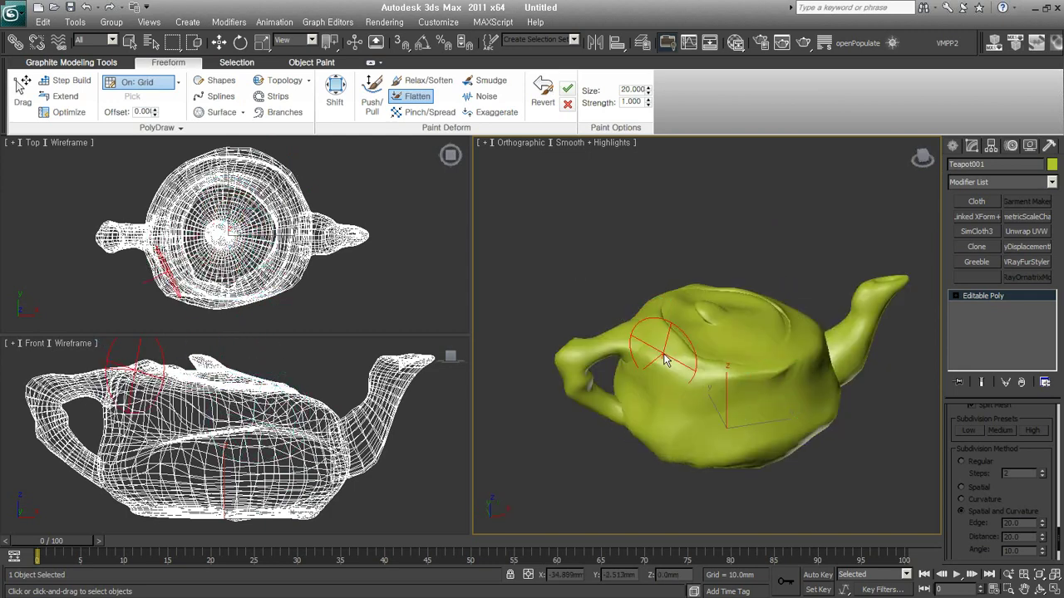
{"action": "mouse_move", "coordinate": [650, 420]}
{"action": "middle_mouse_down", "text": "alt"}
{"action": "mouse_move", "coordinate": [609, 346]}
{"action": "mouse_move", "coordinate": [688, 379]}
{"action": "middle_mouse_up", "text": "alt"}
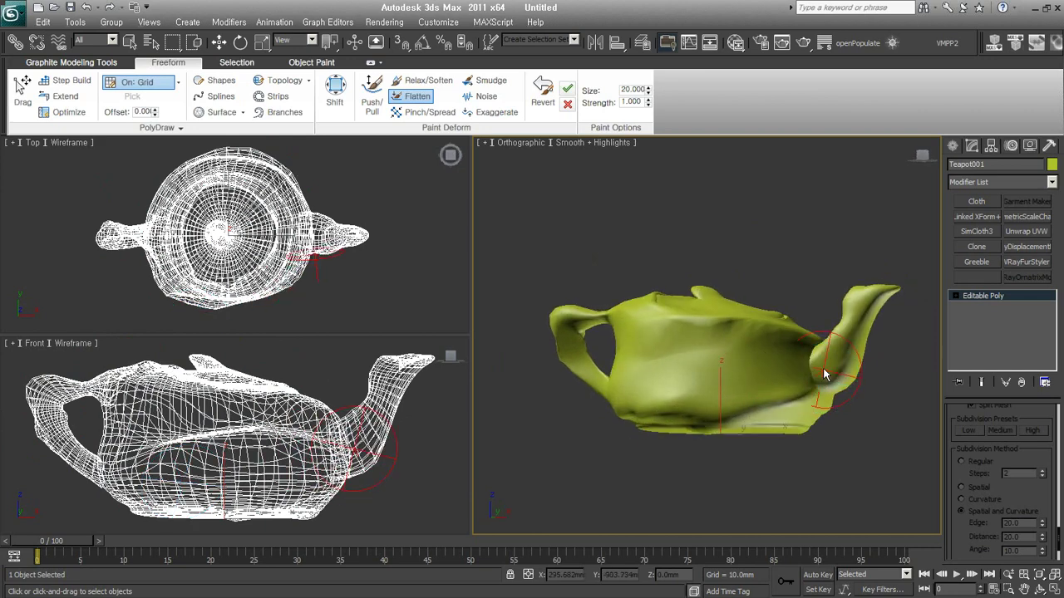
{"action": "mouse_move", "coordinate": [825, 374]}
{"action": "middle_mouse_down", "text": "alt"}
{"action": "mouse_move", "coordinate": [794, 410]}
{"action": "mouse_move", "coordinate": [676, 404]}
{"action": "mouse_move", "coordinate": [630, 365]}
{"action": "mouse_move", "coordinate": [689, 427]}
{"action": "mouse_move", "coordinate": [653, 368]}
{"action": "mouse_move", "coordinate": [641, 375]}
{"action": "mouse_move", "coordinate": [876, 429]}
{"action": "middle_mouse_up", "text": "alt"}
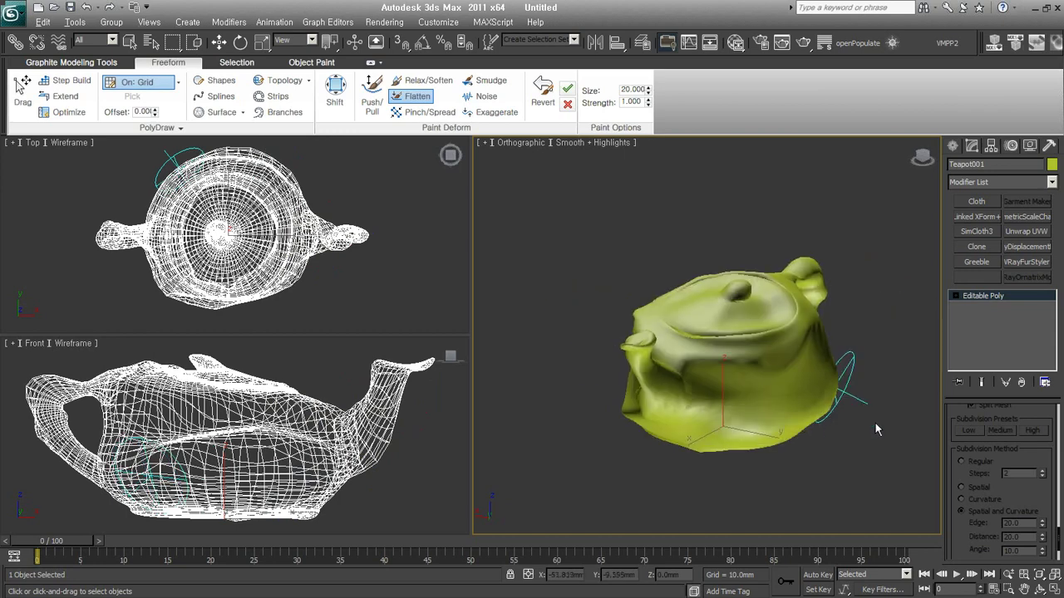
{"action": "mouse_move", "coordinate": [855, 392]}
{"action": "middle_mouse_down", "text": "alt"}
{"action": "mouse_move", "coordinate": [755, 423]}
{"action": "mouse_move", "coordinate": [831, 405]}
{"action": "middle_mouse_up", "text": "alt"}
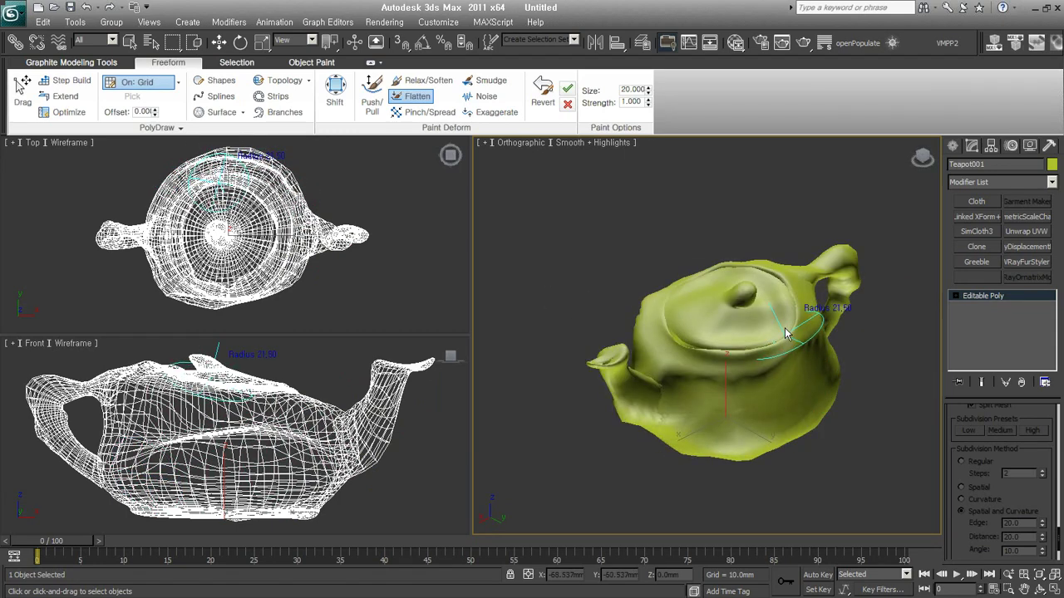
- Set the Flatten brush to size 25.7 and strength 0.368, then flatten near the top
{"action": "left_click_drag", "start_coordinate": [842, 387], "coordinate": [841, 438], "text": "ctrl+shift"}
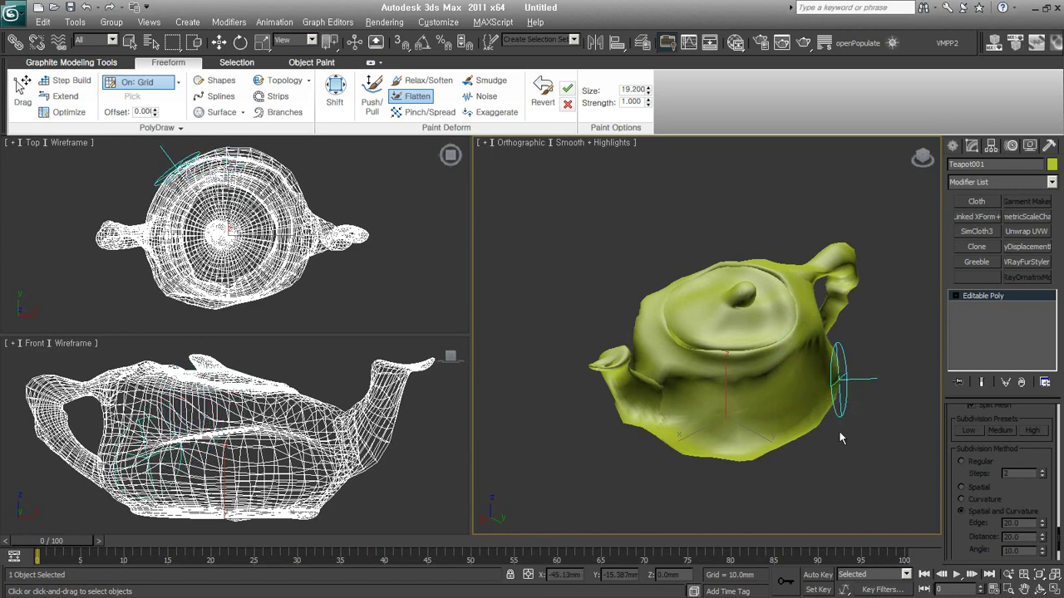
{"action": "mouse_move", "coordinate": [814, 451]}
{"action": "left_mouse_down", "text": "ctrl+shift"}
{"action": "mouse_move", "coordinate": [827, 315]}
{"action": "mouse_move", "coordinate": [802, 245]}
{"action": "left_mouse_up", "text": "ctrl+shift"}
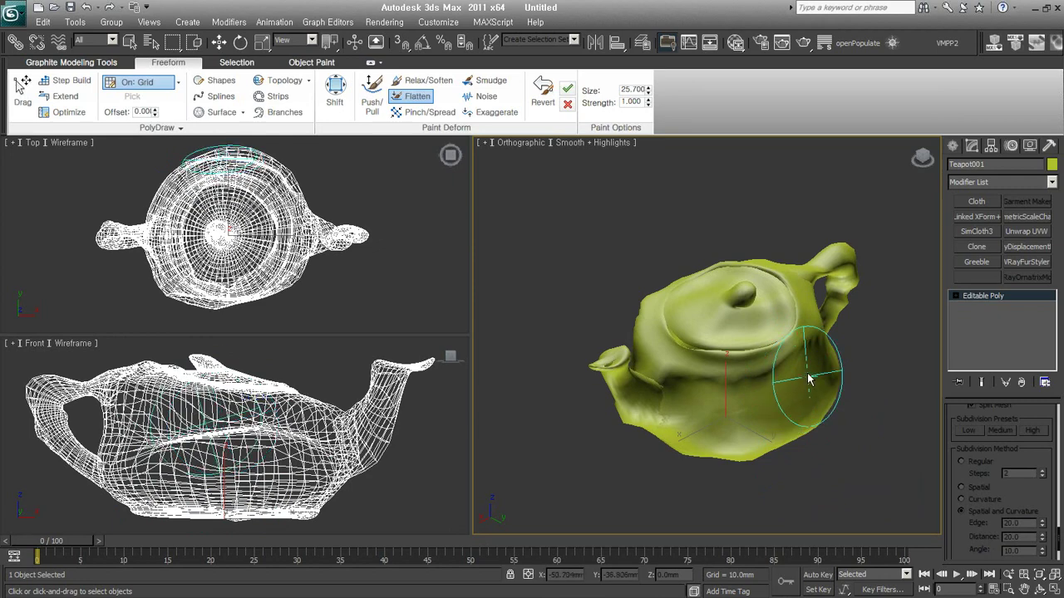
{"action": "left_click_drag", "start_coordinate": [796, 397], "coordinate": [763, 438], "text": "alt+shift"}
{"action": "mouse_move", "coordinate": [763, 438]}
{"action": "middle_mouse_down", "text": "alt"}
{"action": "mouse_move", "coordinate": [722, 284]}
{"action": "mouse_move", "coordinate": [685, 337]}
{"action": "mouse_move", "coordinate": [615, 388]}
{"action": "mouse_move", "coordinate": [659, 356]}
{"action": "mouse_move", "coordinate": [726, 348]}
{"action": "mouse_move", "coordinate": [862, 384]}
{"action": "mouse_move", "coordinate": [903, 430]}
{"action": "mouse_move", "coordinate": [658, 366]}
{"action": "middle_mouse_up", "text": "alt"}
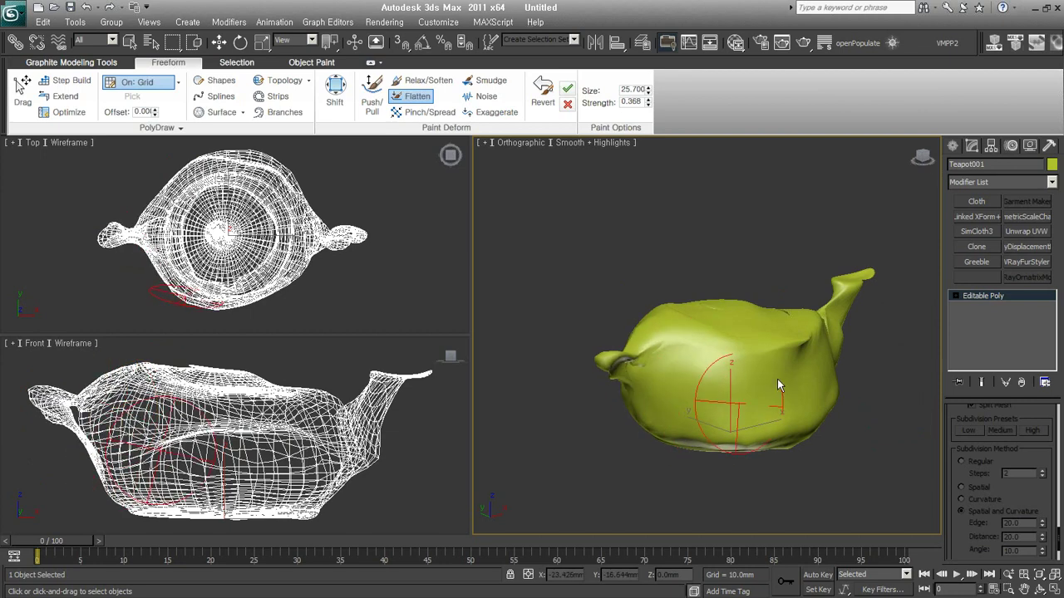
{"action": "middle_click_drag", "start_coordinate": [777, 379], "coordinate": [839, 400], "text": "alt"}
{"action": "key", "text": "w"}
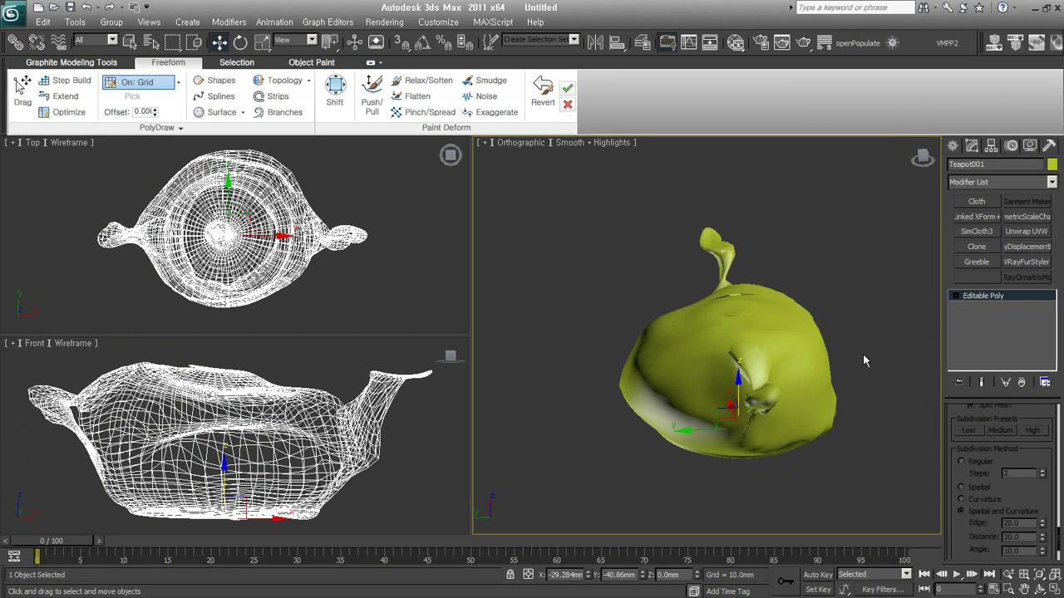
- Show the Graphite Modeling Tools ribbon after passing through the Object Paint and Selection tabs
{"action": "left_click", "coordinate": [323, 67]}
{"action": "left_click", "coordinate": [237, 65]}
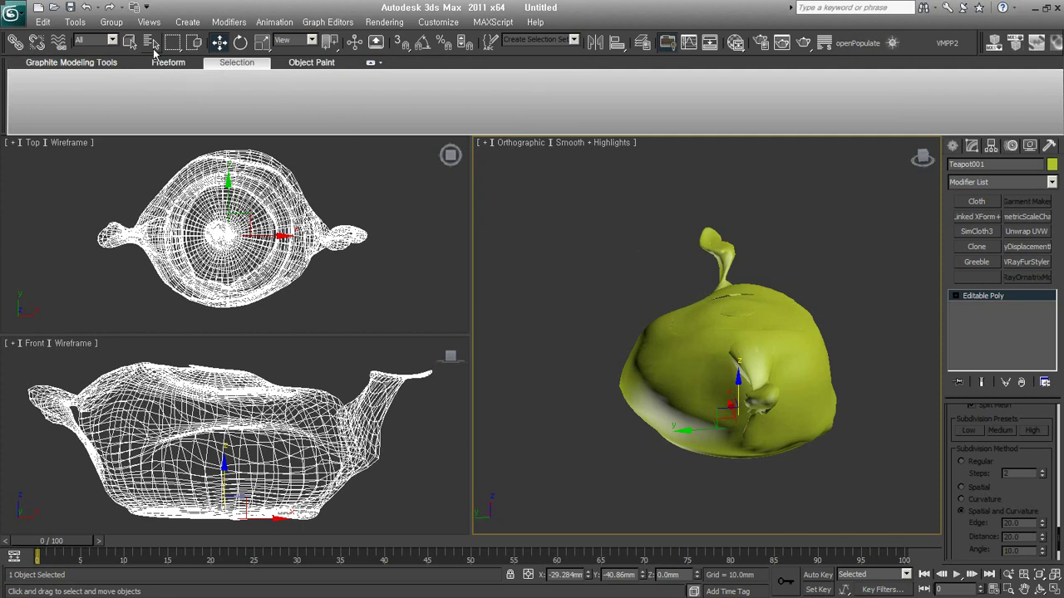
{"action": "left_click", "coordinate": [101, 63]}
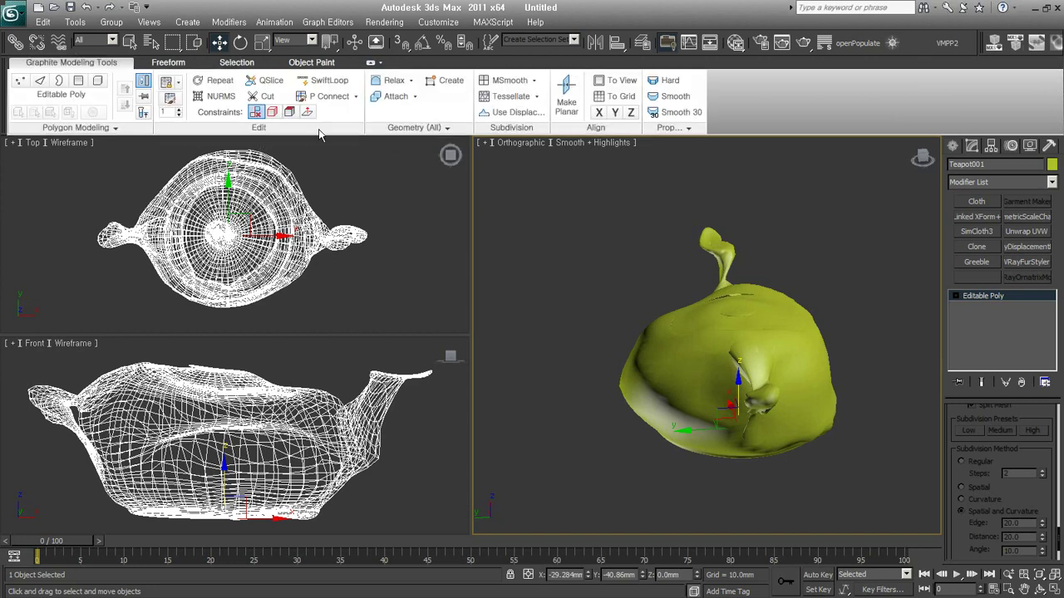